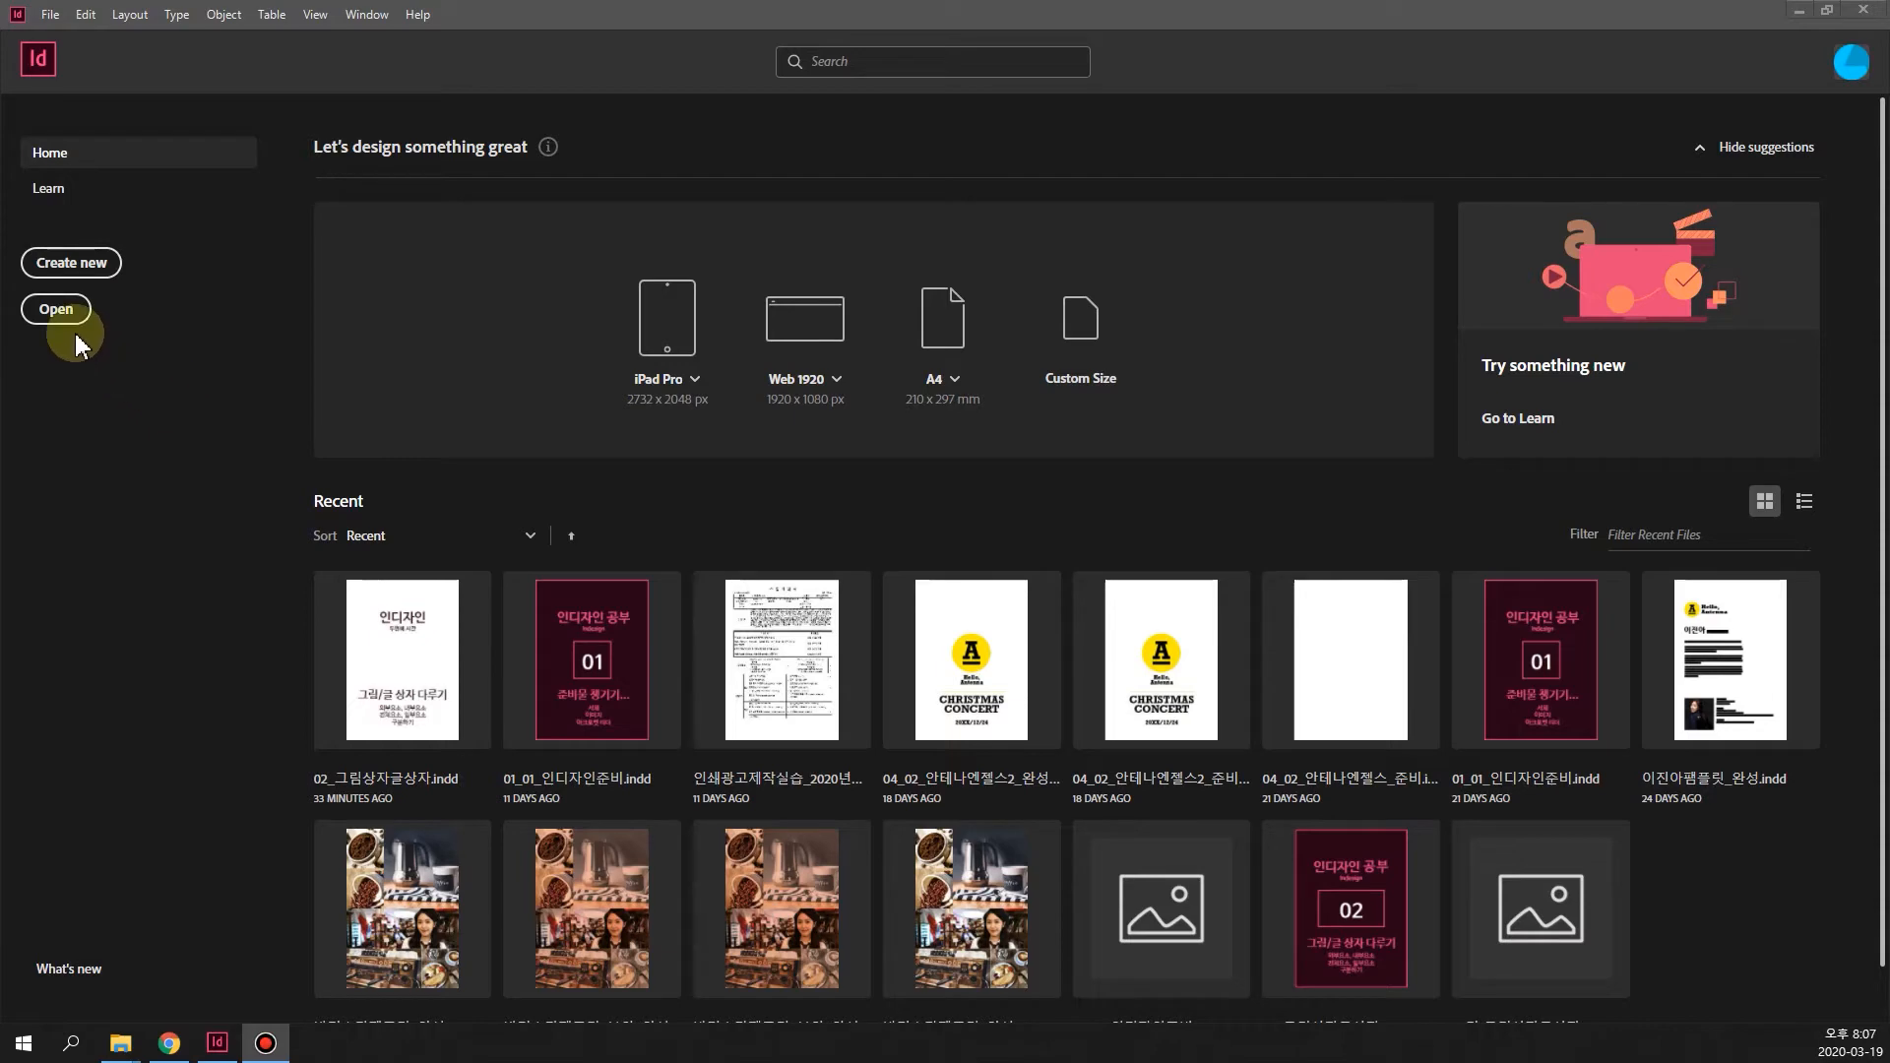
Open 02_그림상자글상자.indd from the 02_그림상자글상자 folder and dismiss the missing-links warning
click(55, 311)
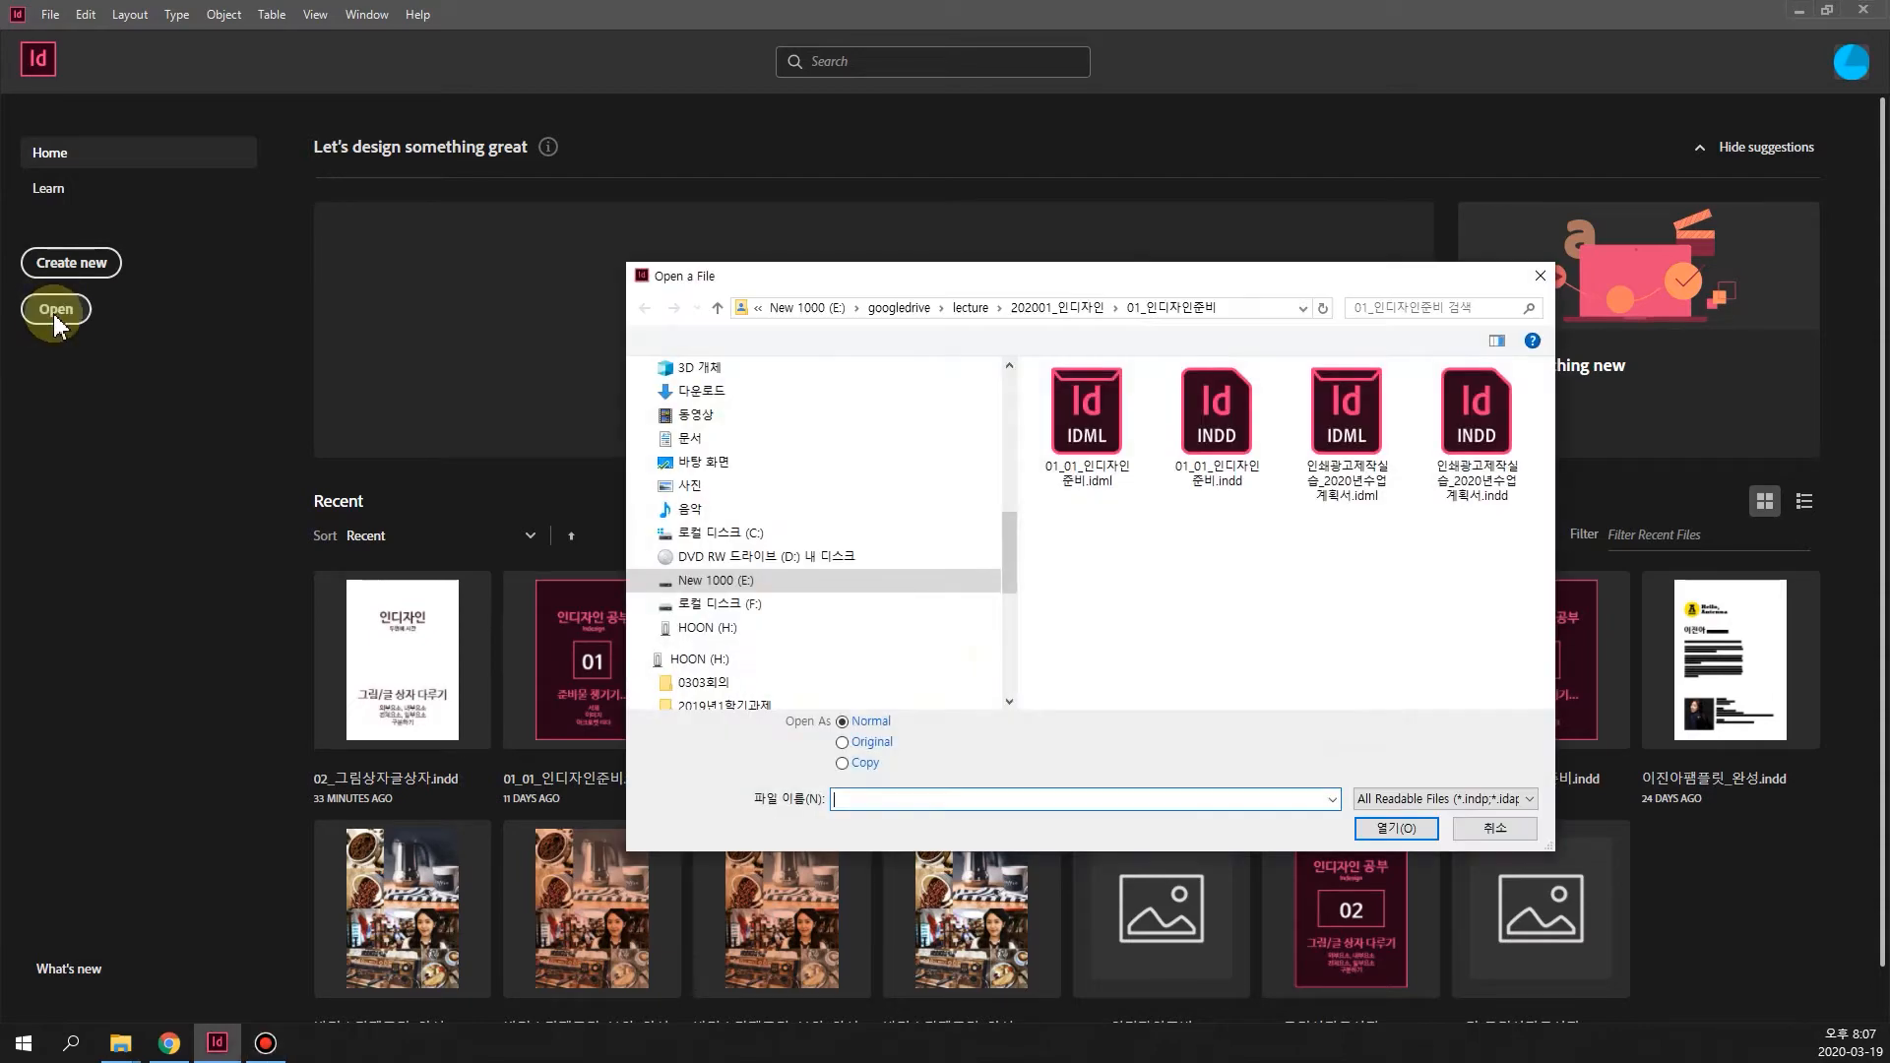
click(1031, 306)
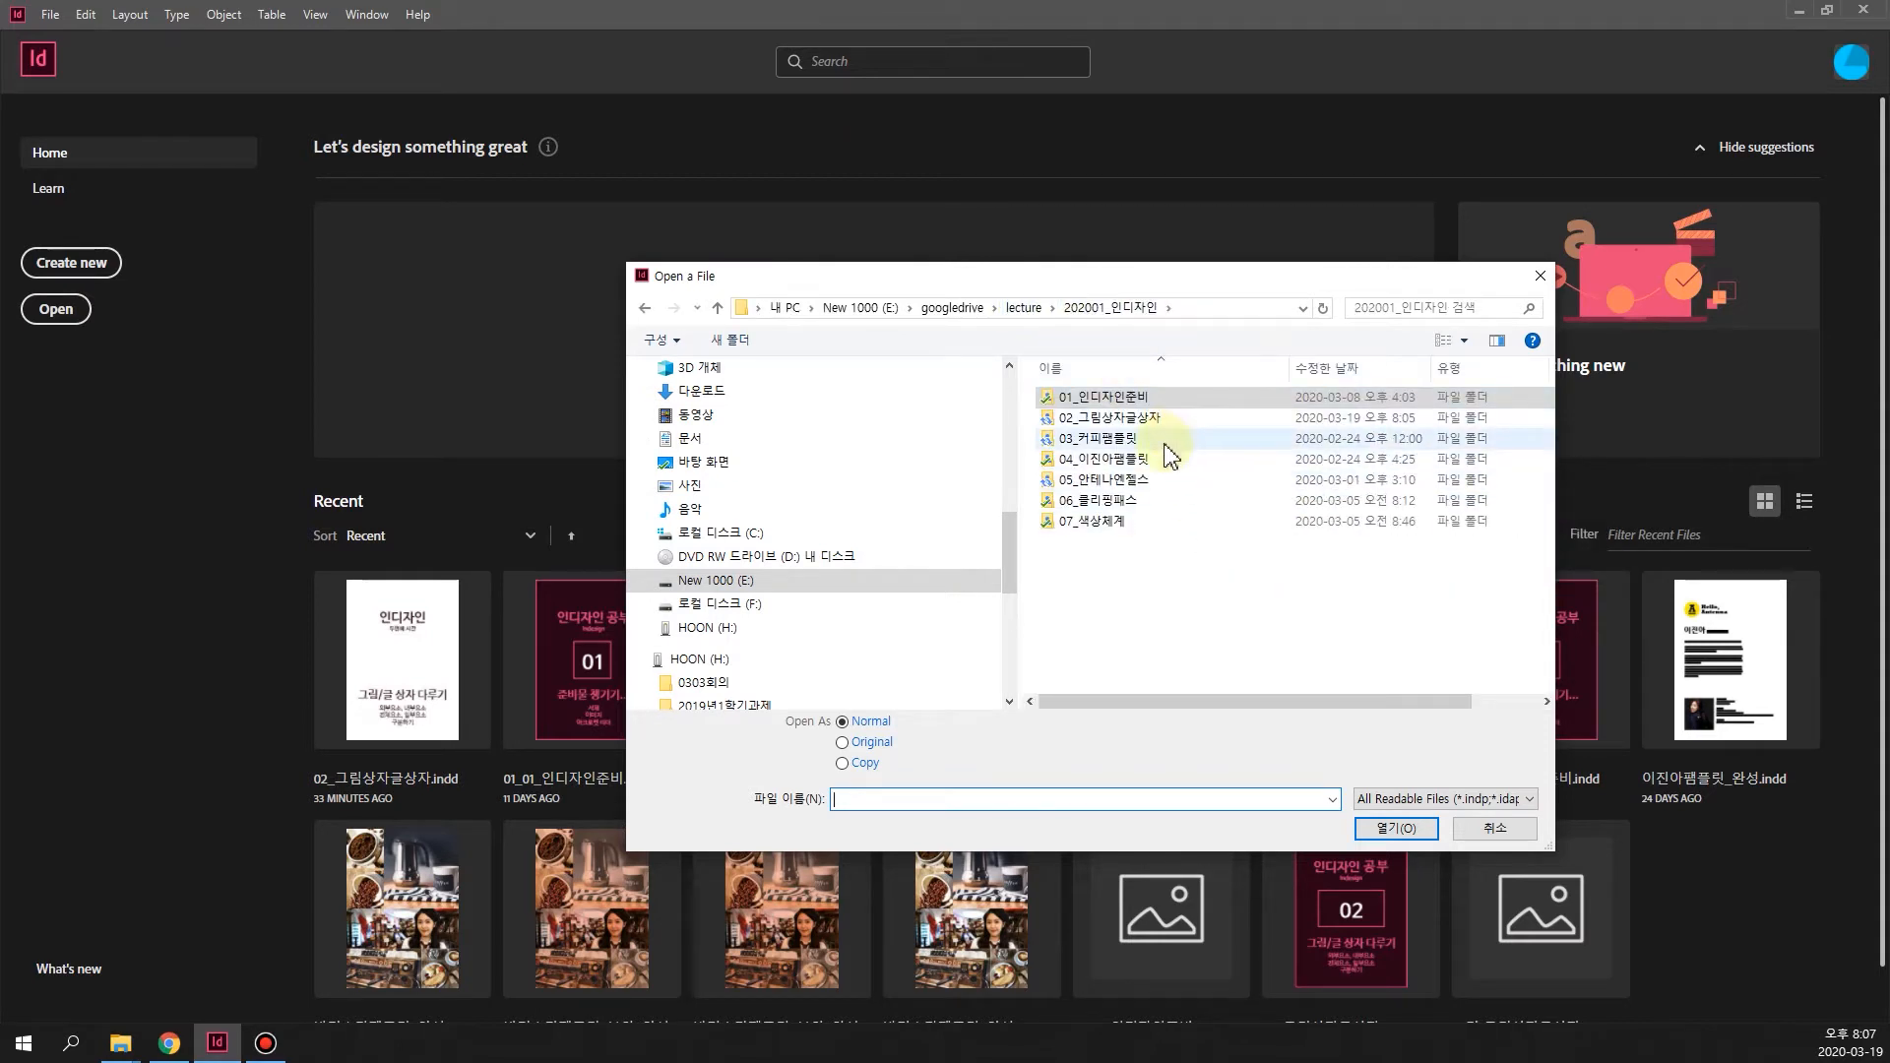
click(1142, 421)
double_click(1140, 427)
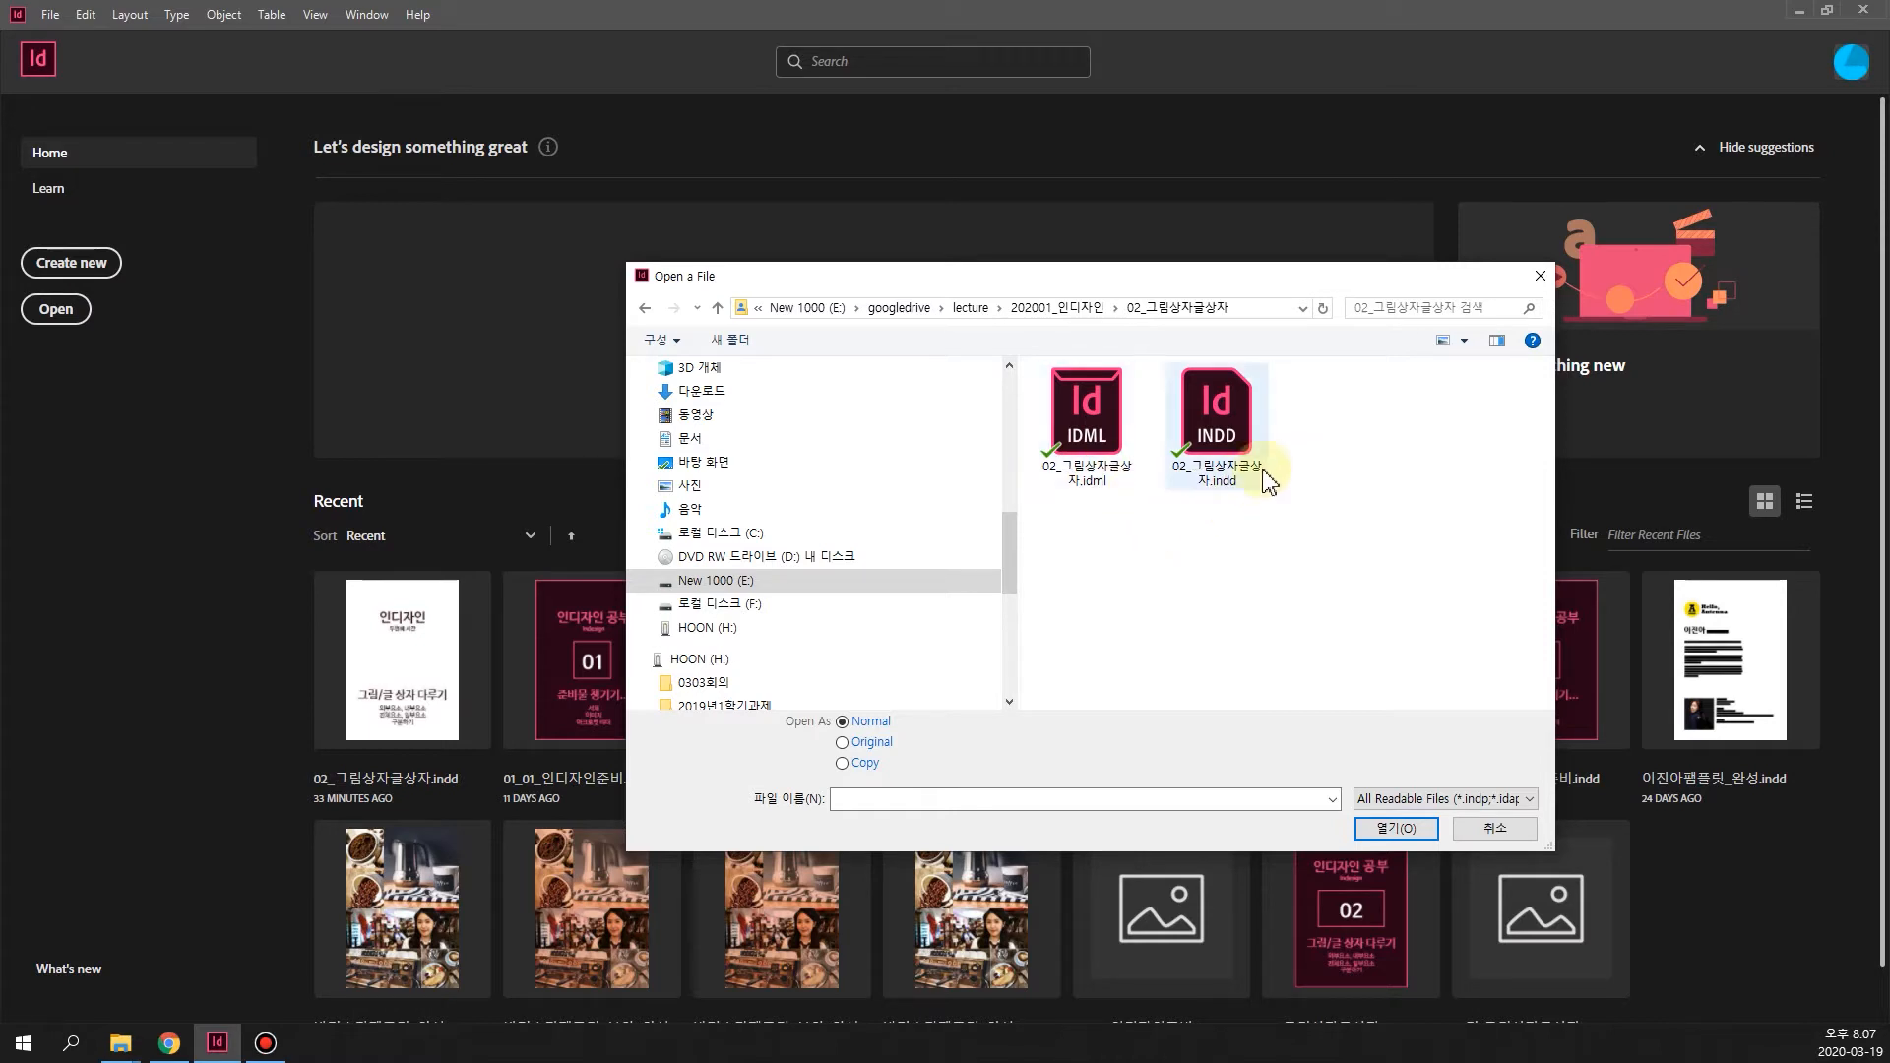
click(1221, 457)
click(1398, 830)
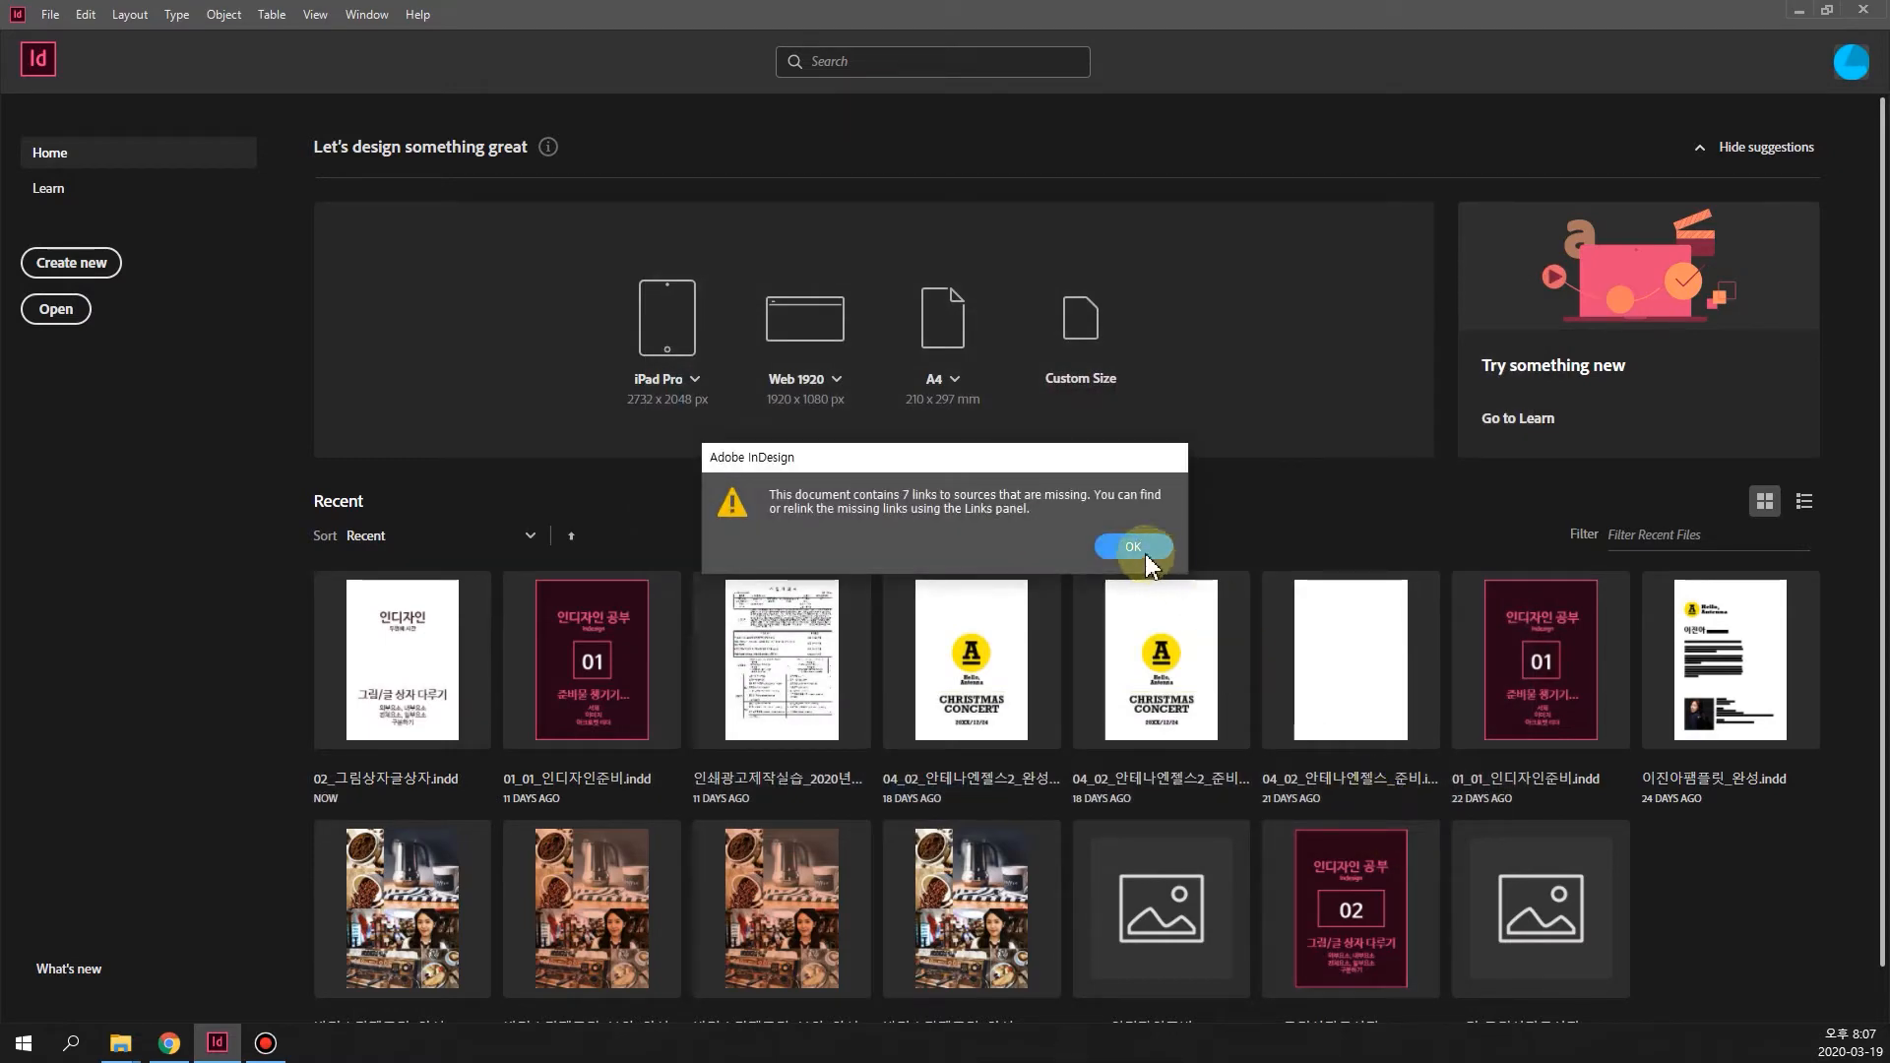
click(1134, 547)
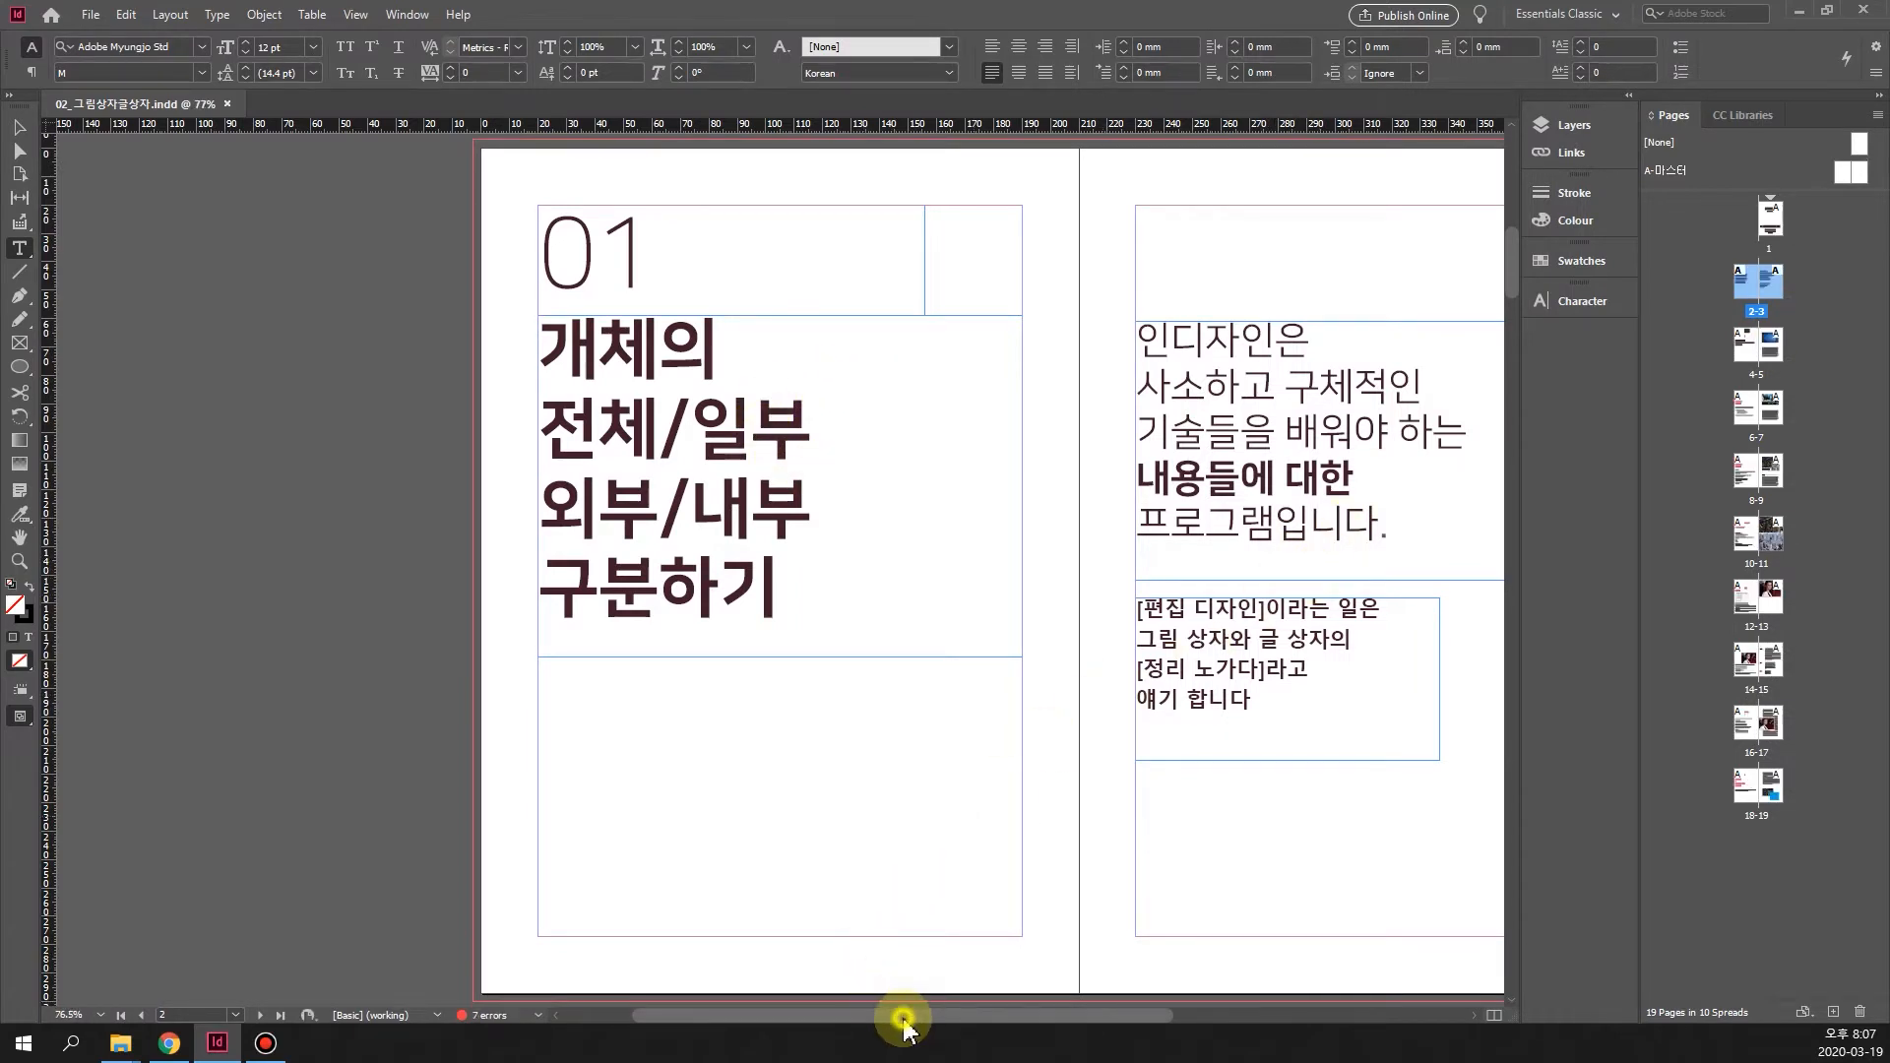
drag(899, 1016, 982, 1029)
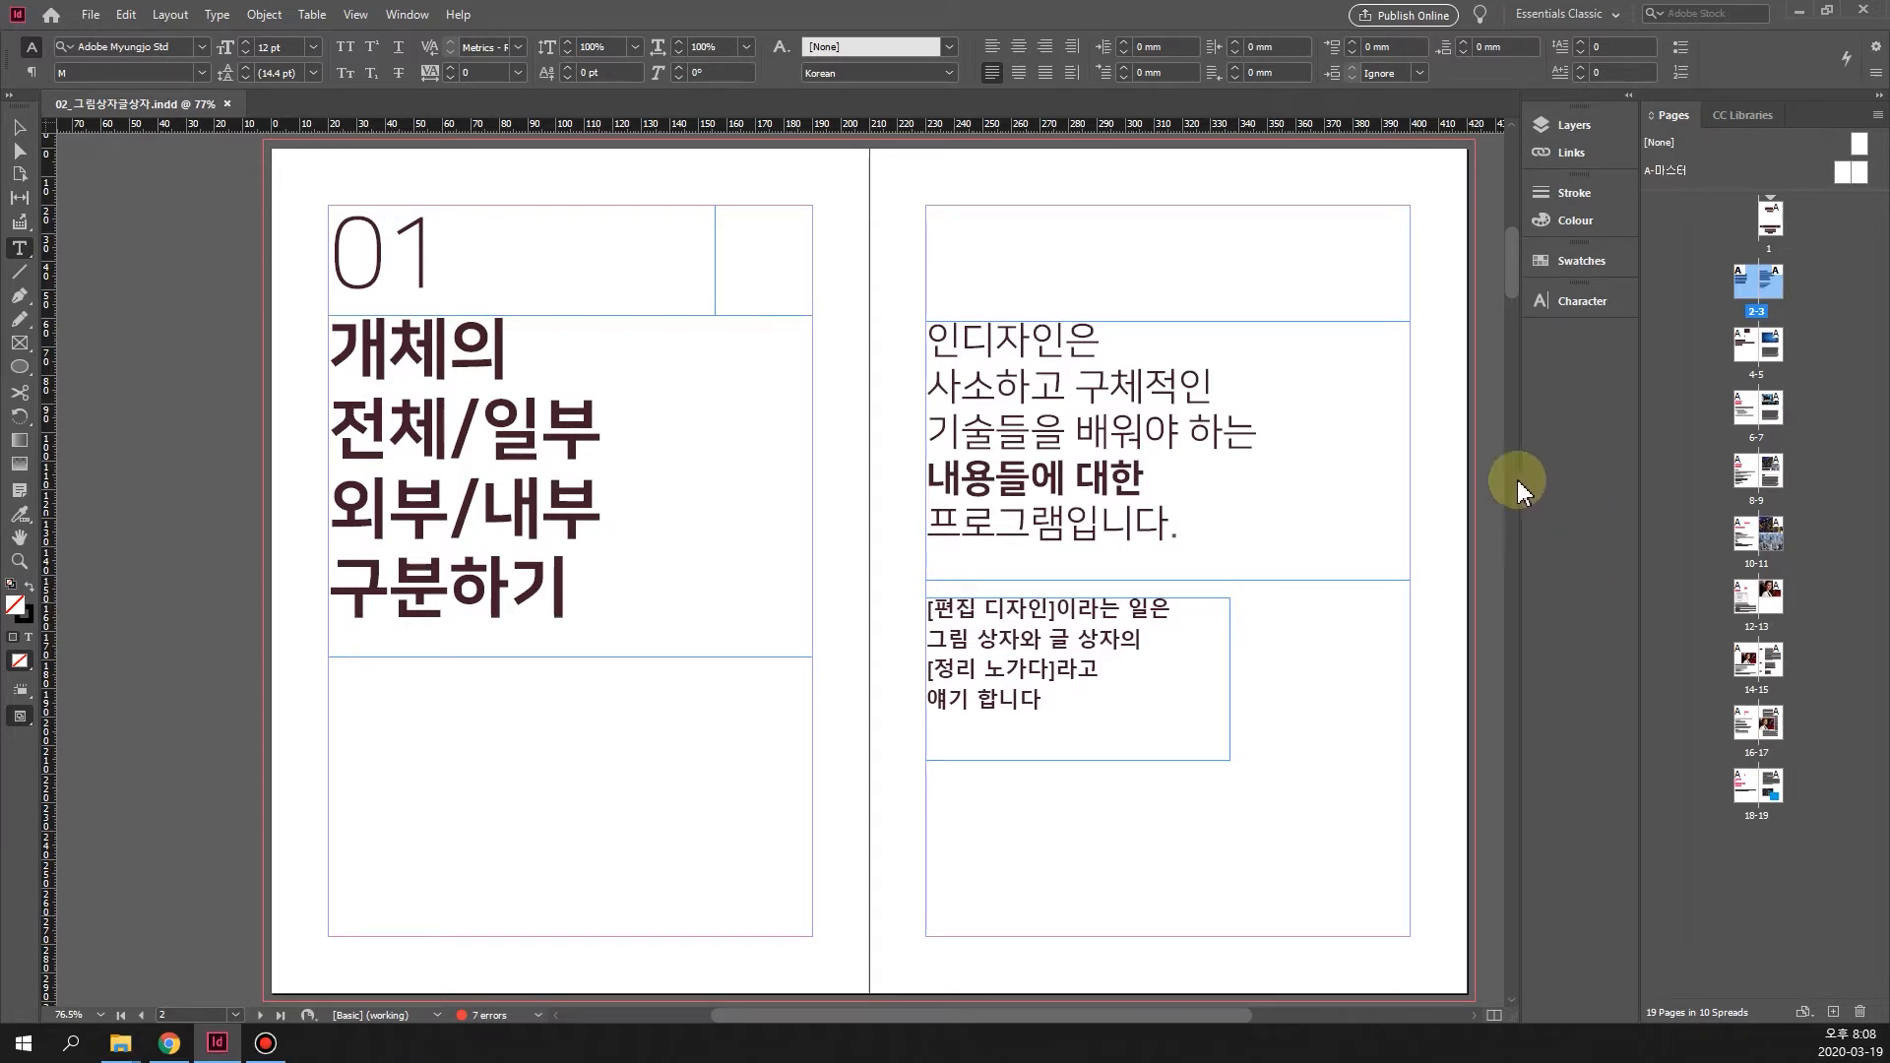
Switch the workspace to Essentials and return it to Essentials Classic
click(405, 15)
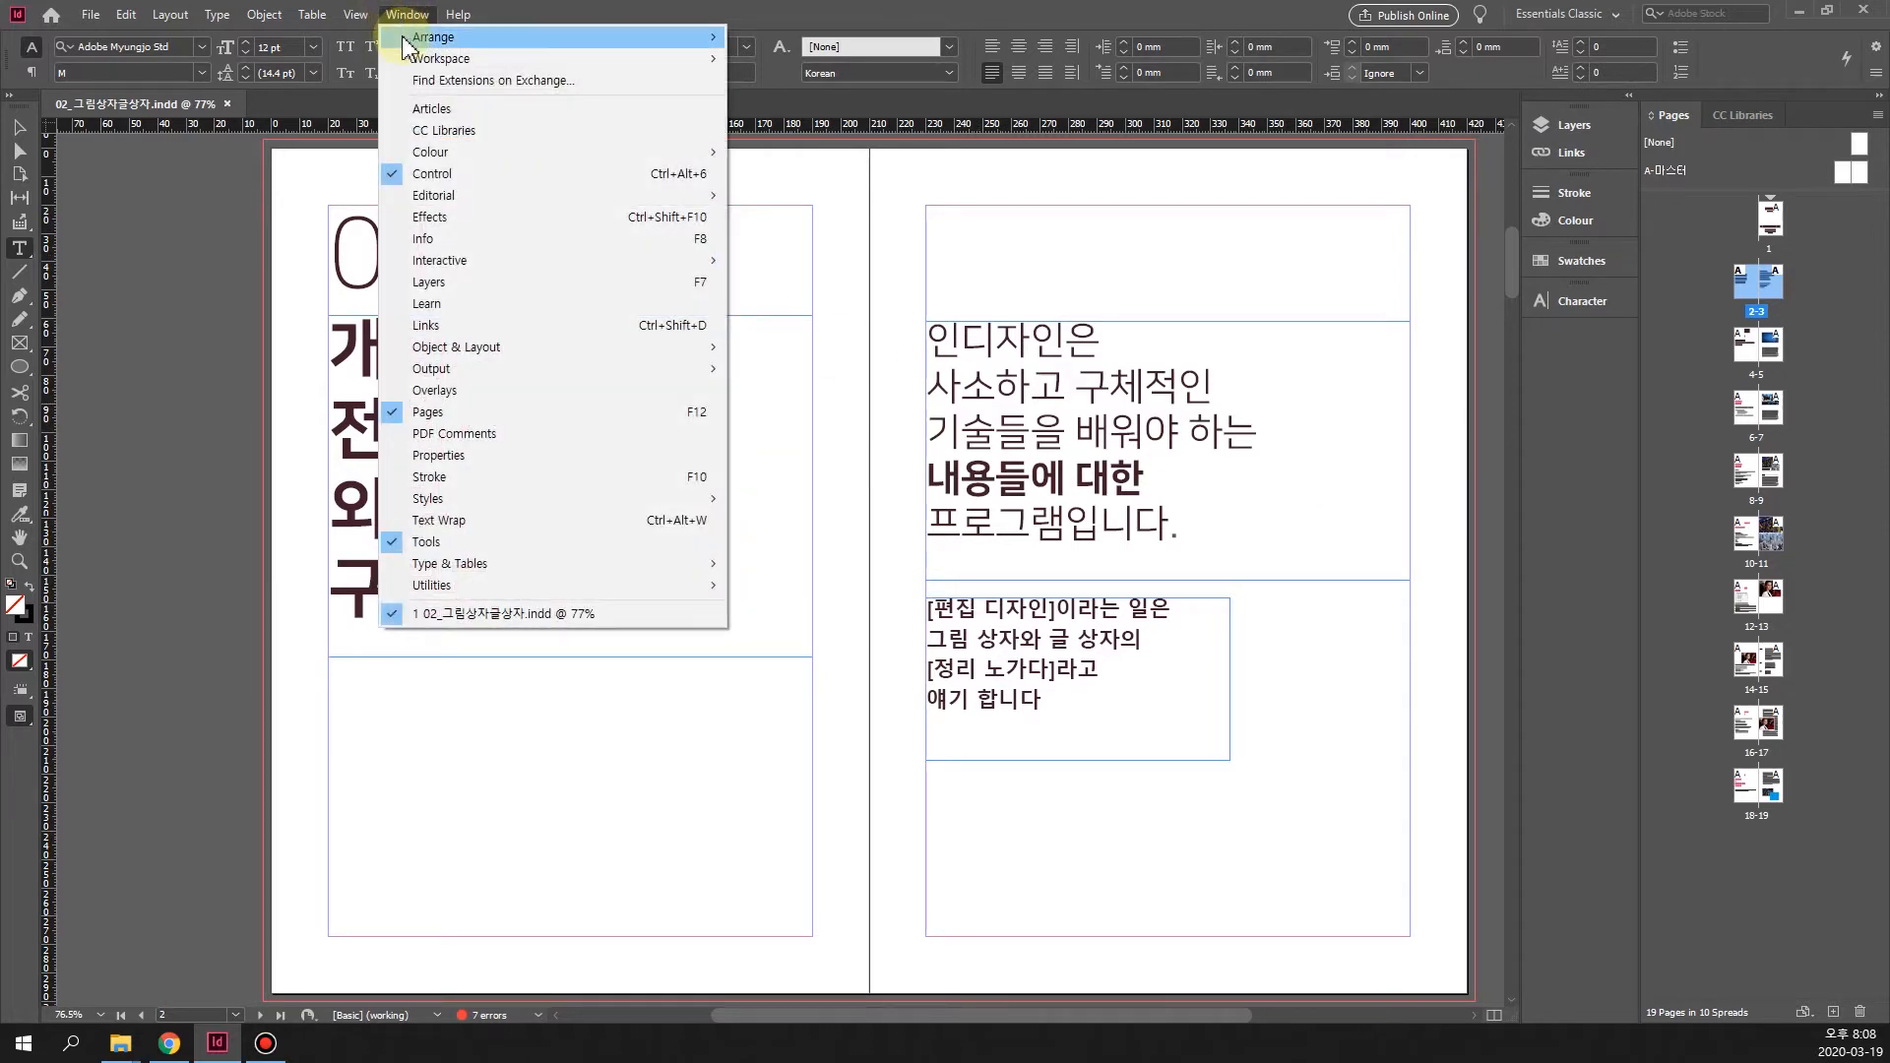
mouse_move(418, 61)
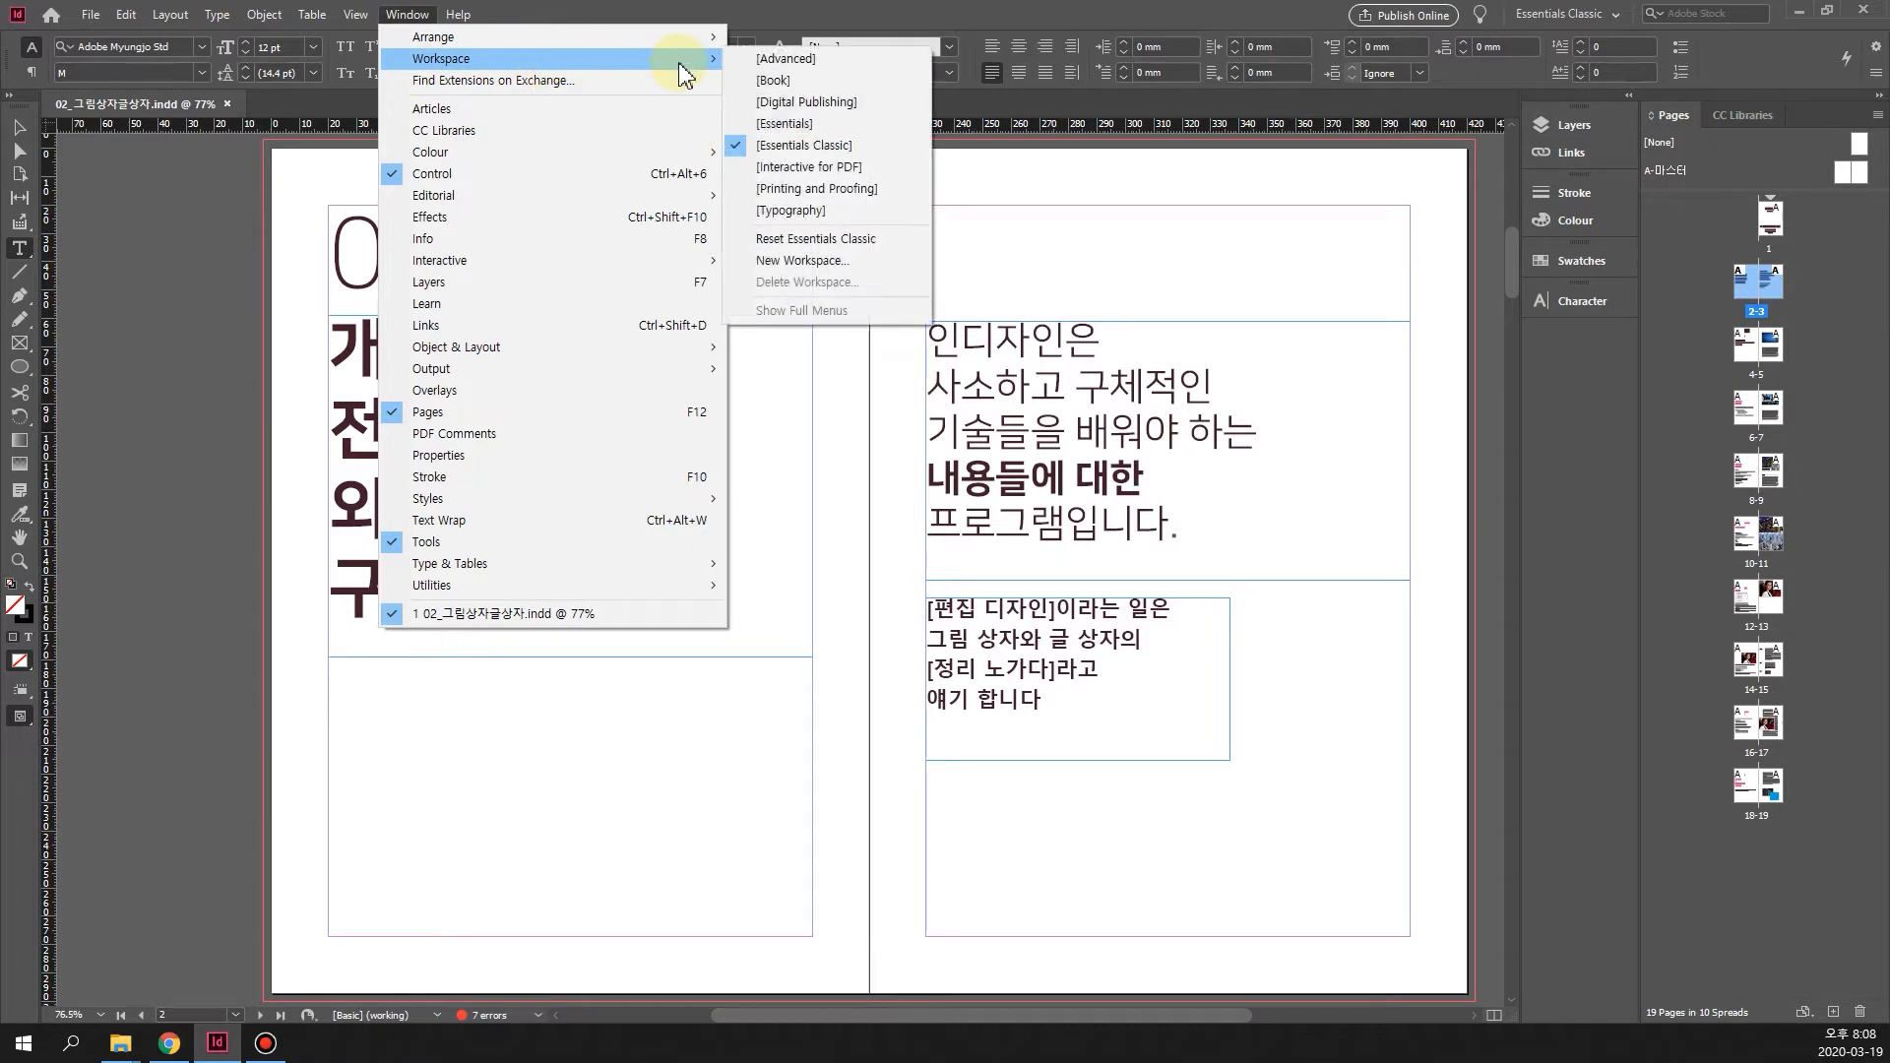
click(831, 147)
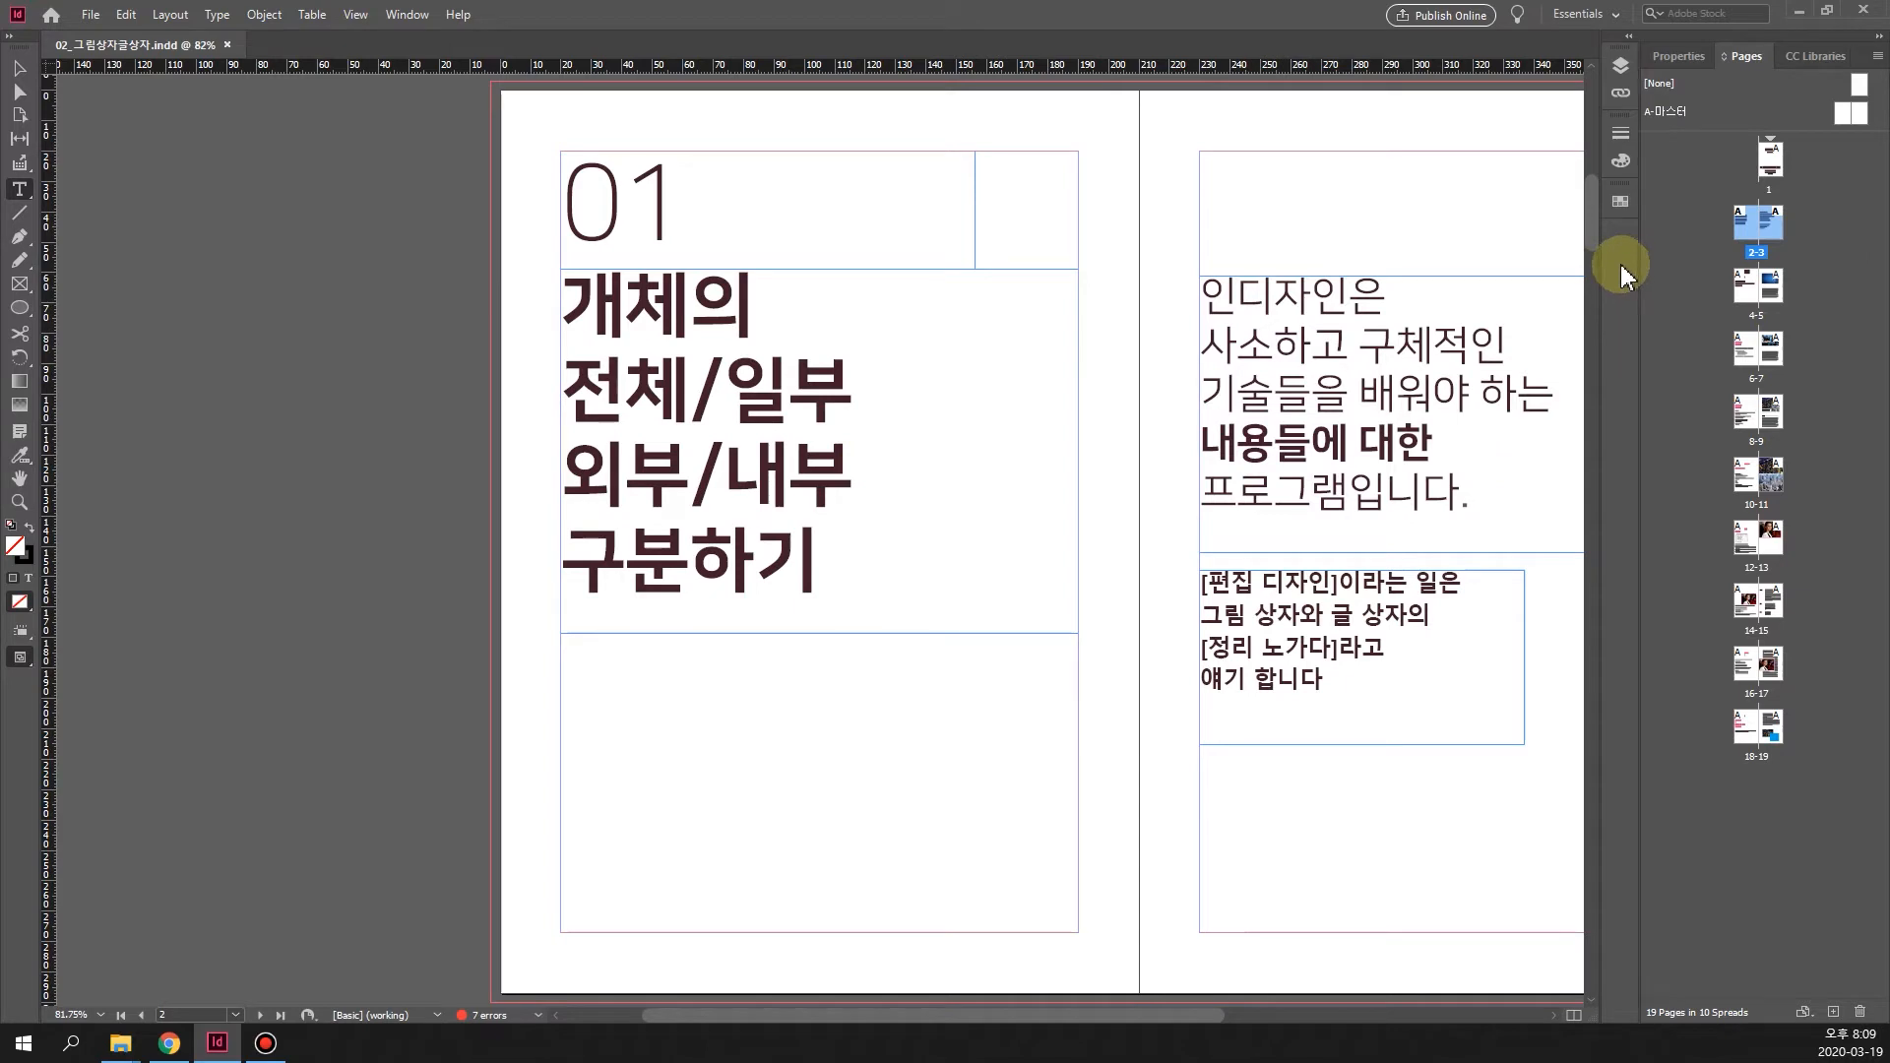
click(405, 16)
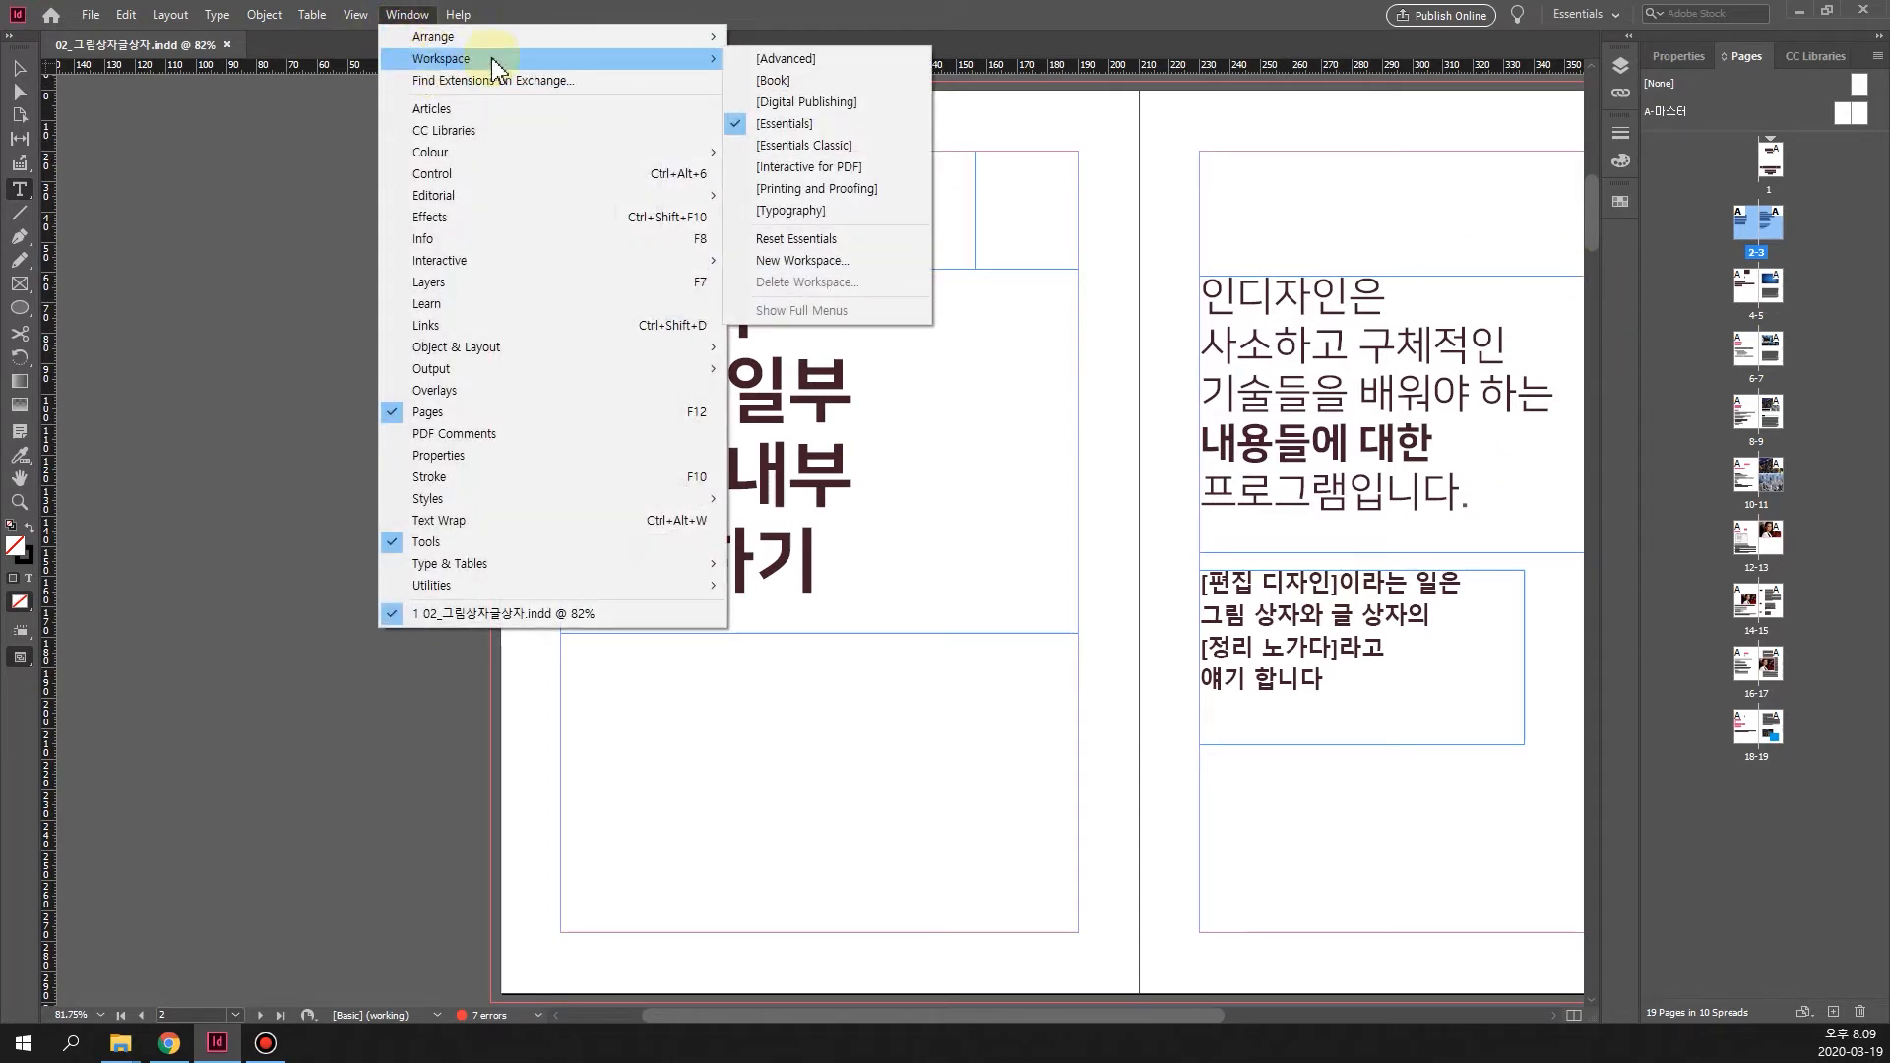
click(854, 147)
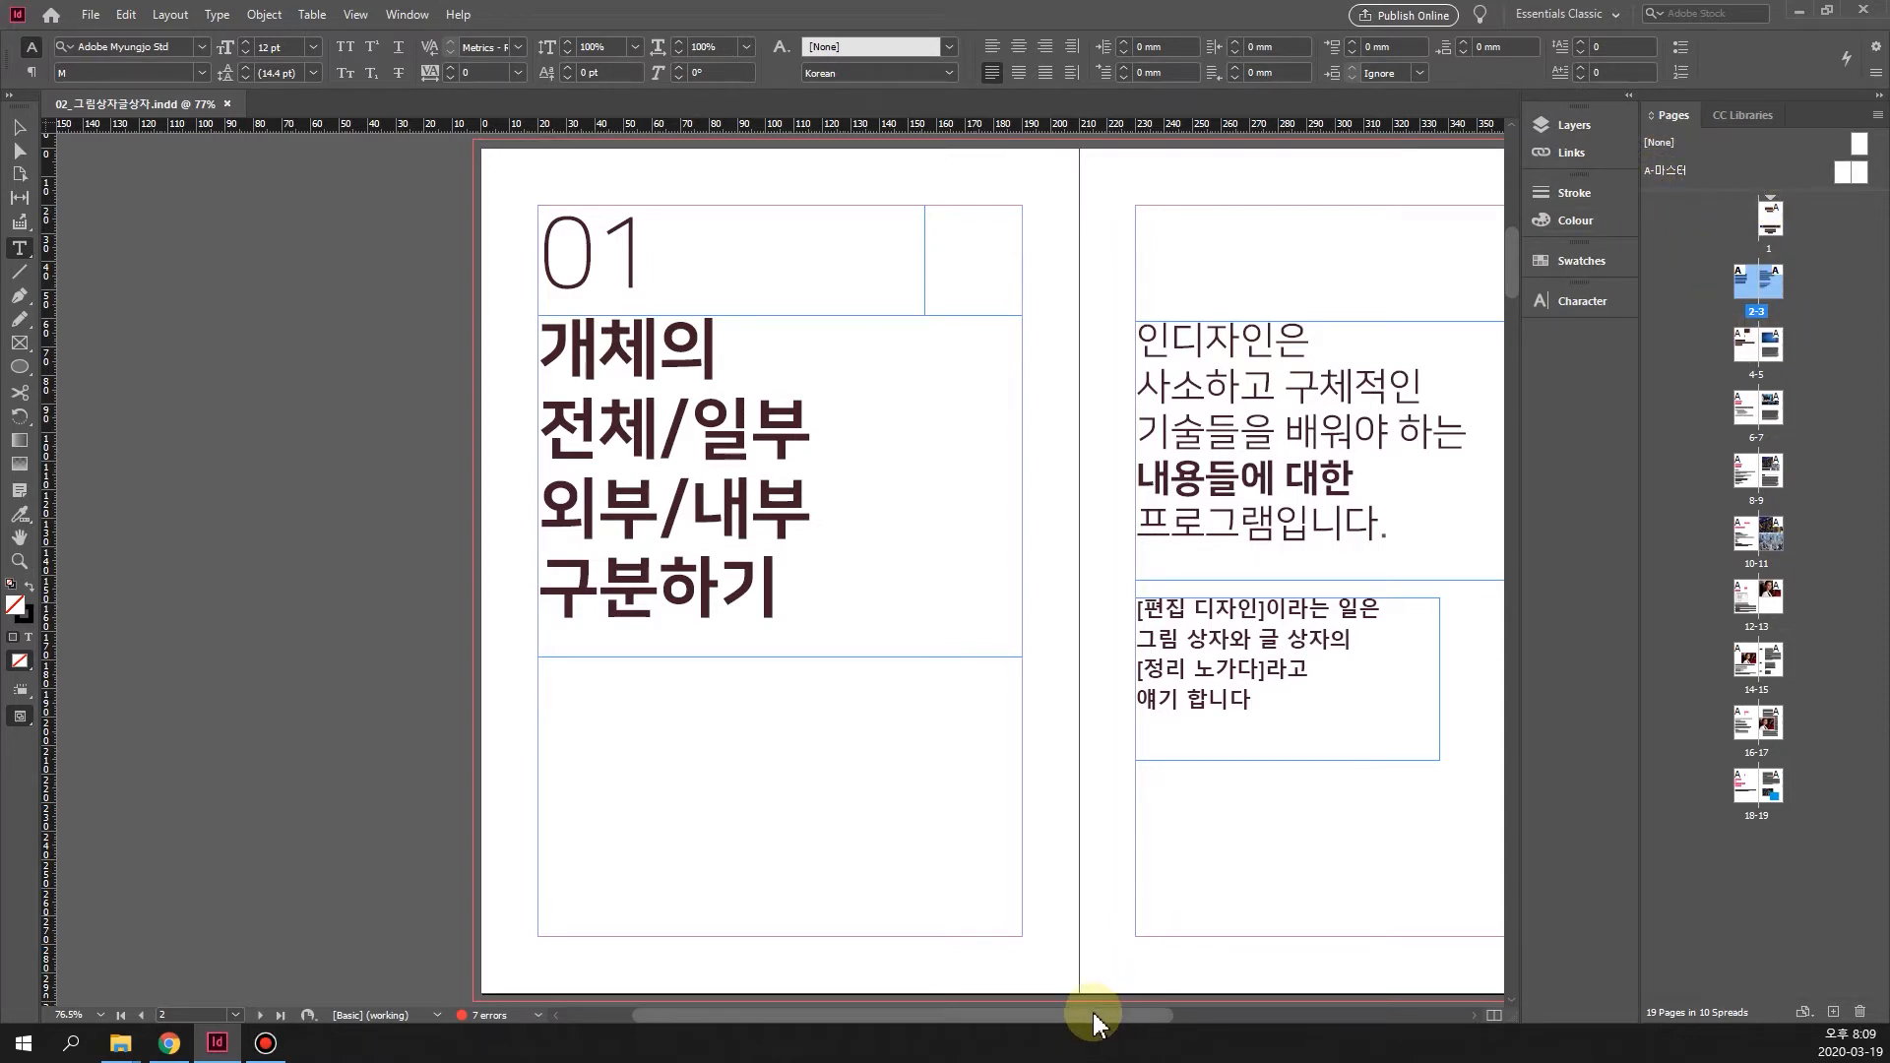
drag(1095, 1015, 1188, 1058)
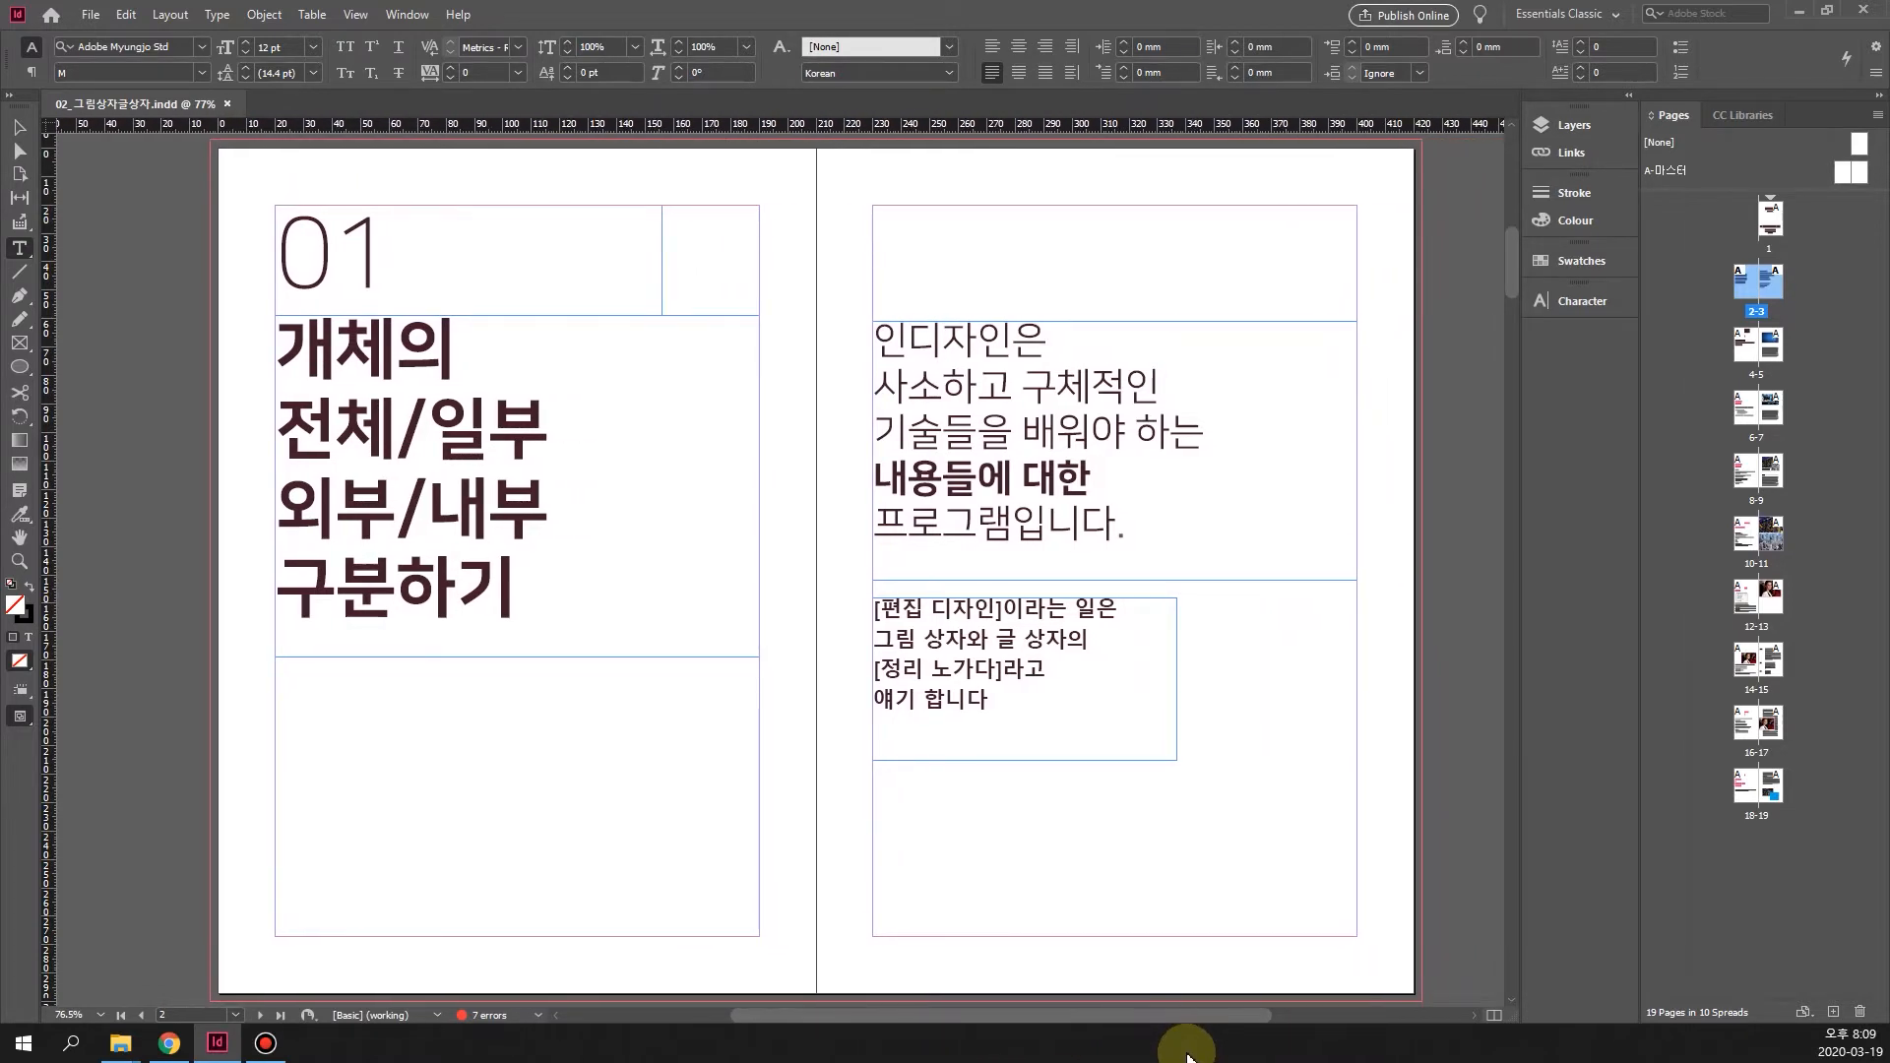
Display the Character panel and collapse it back into the dock
click(1585, 306)
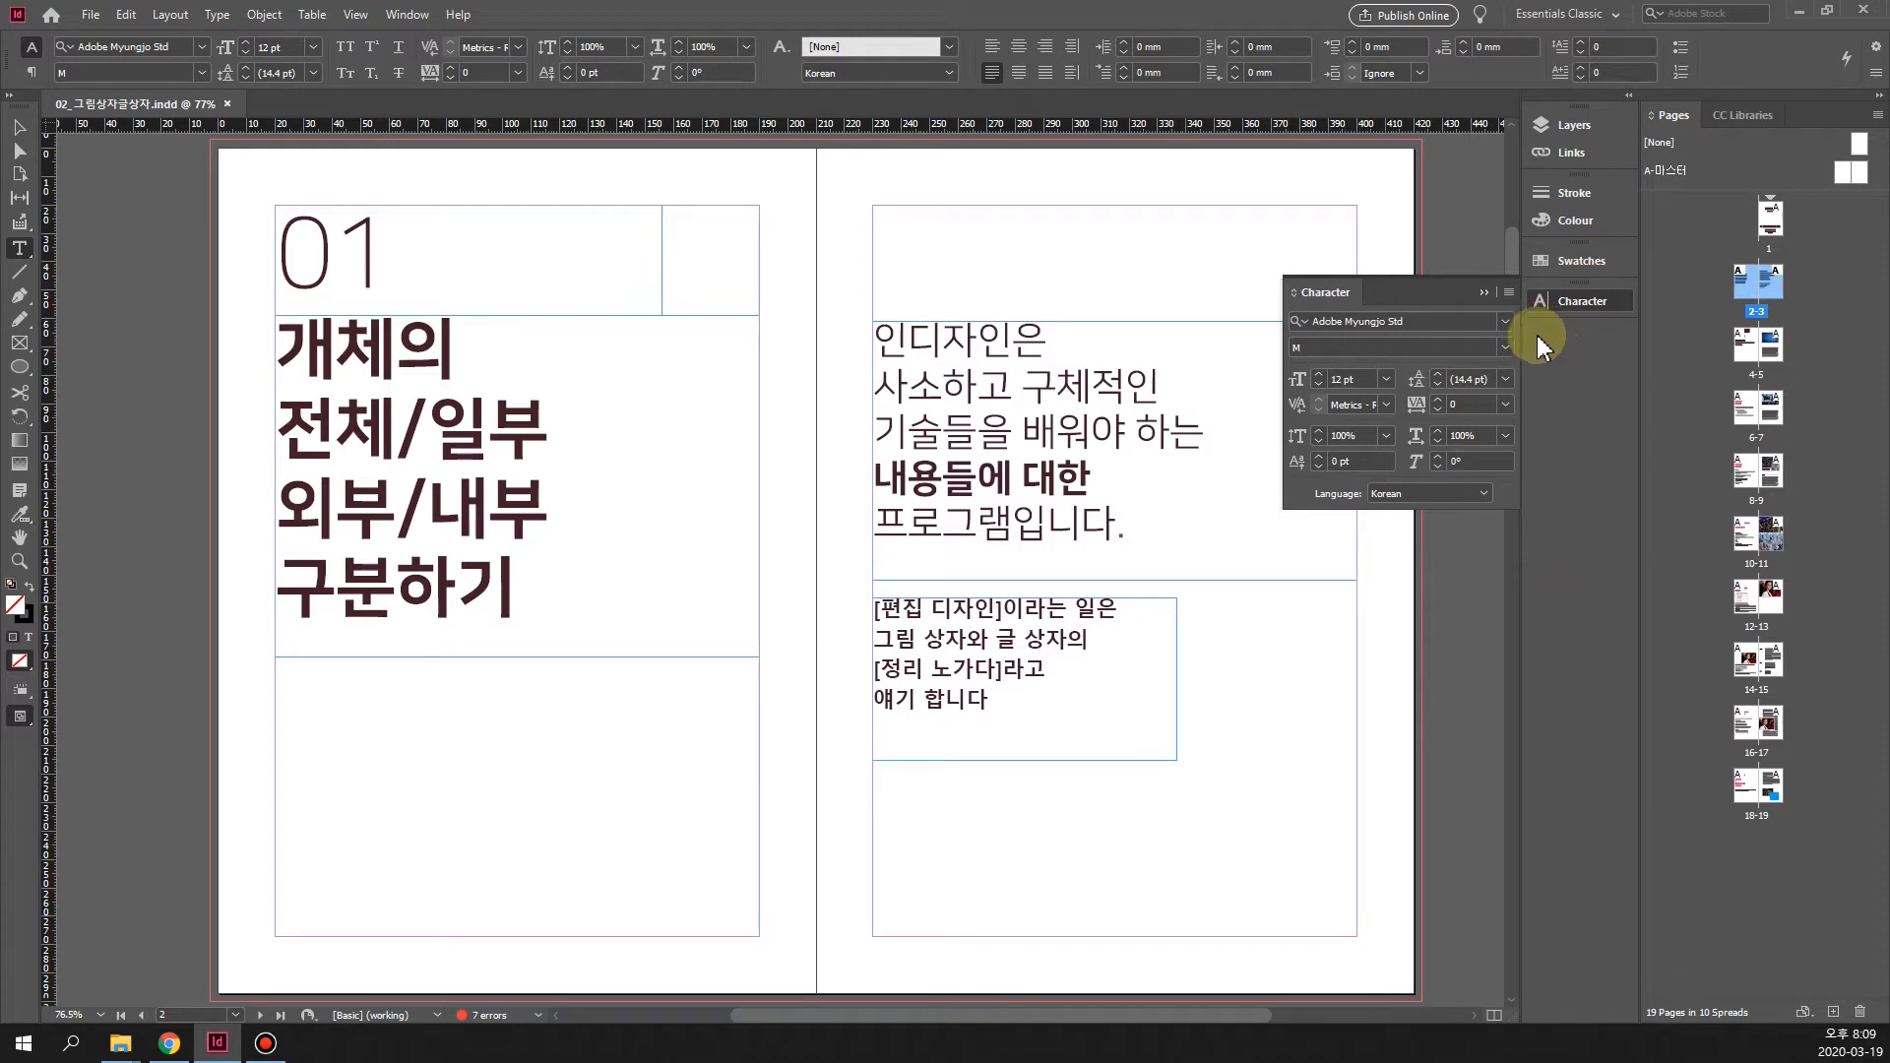
click(1480, 292)
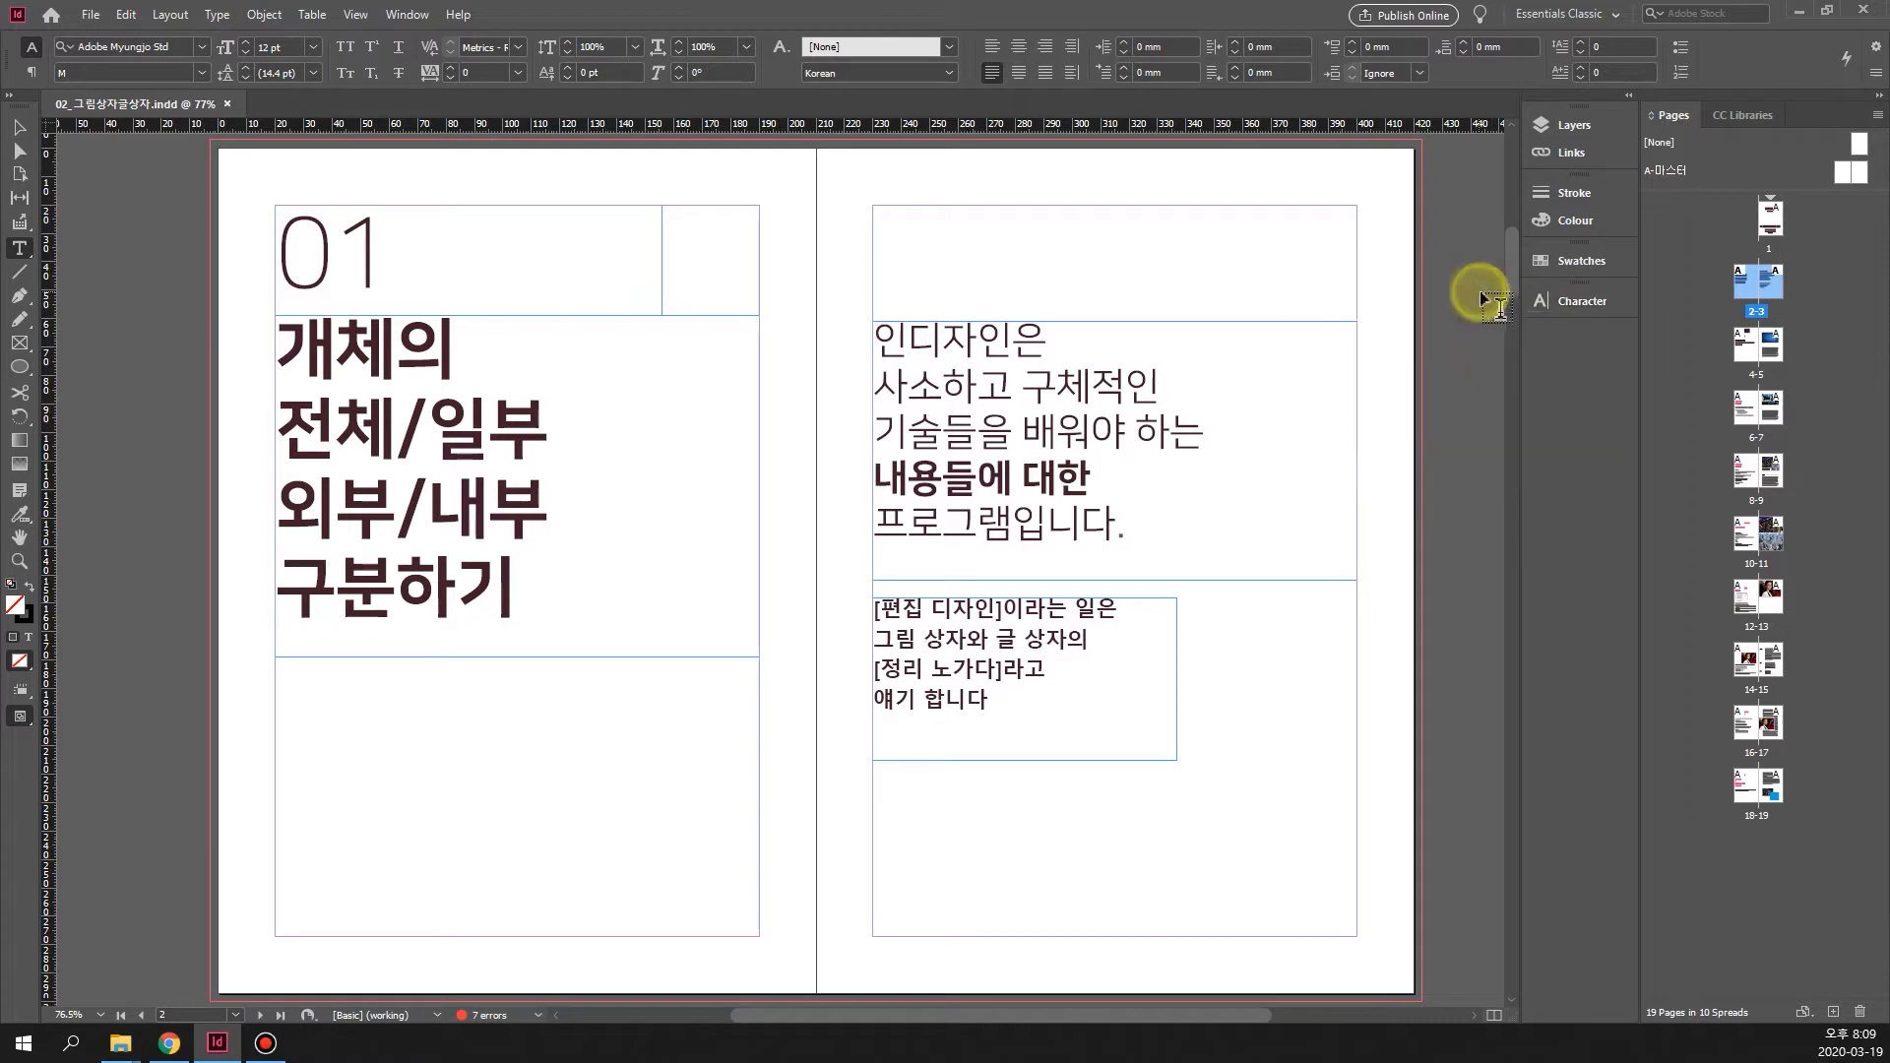
click(408, 17)
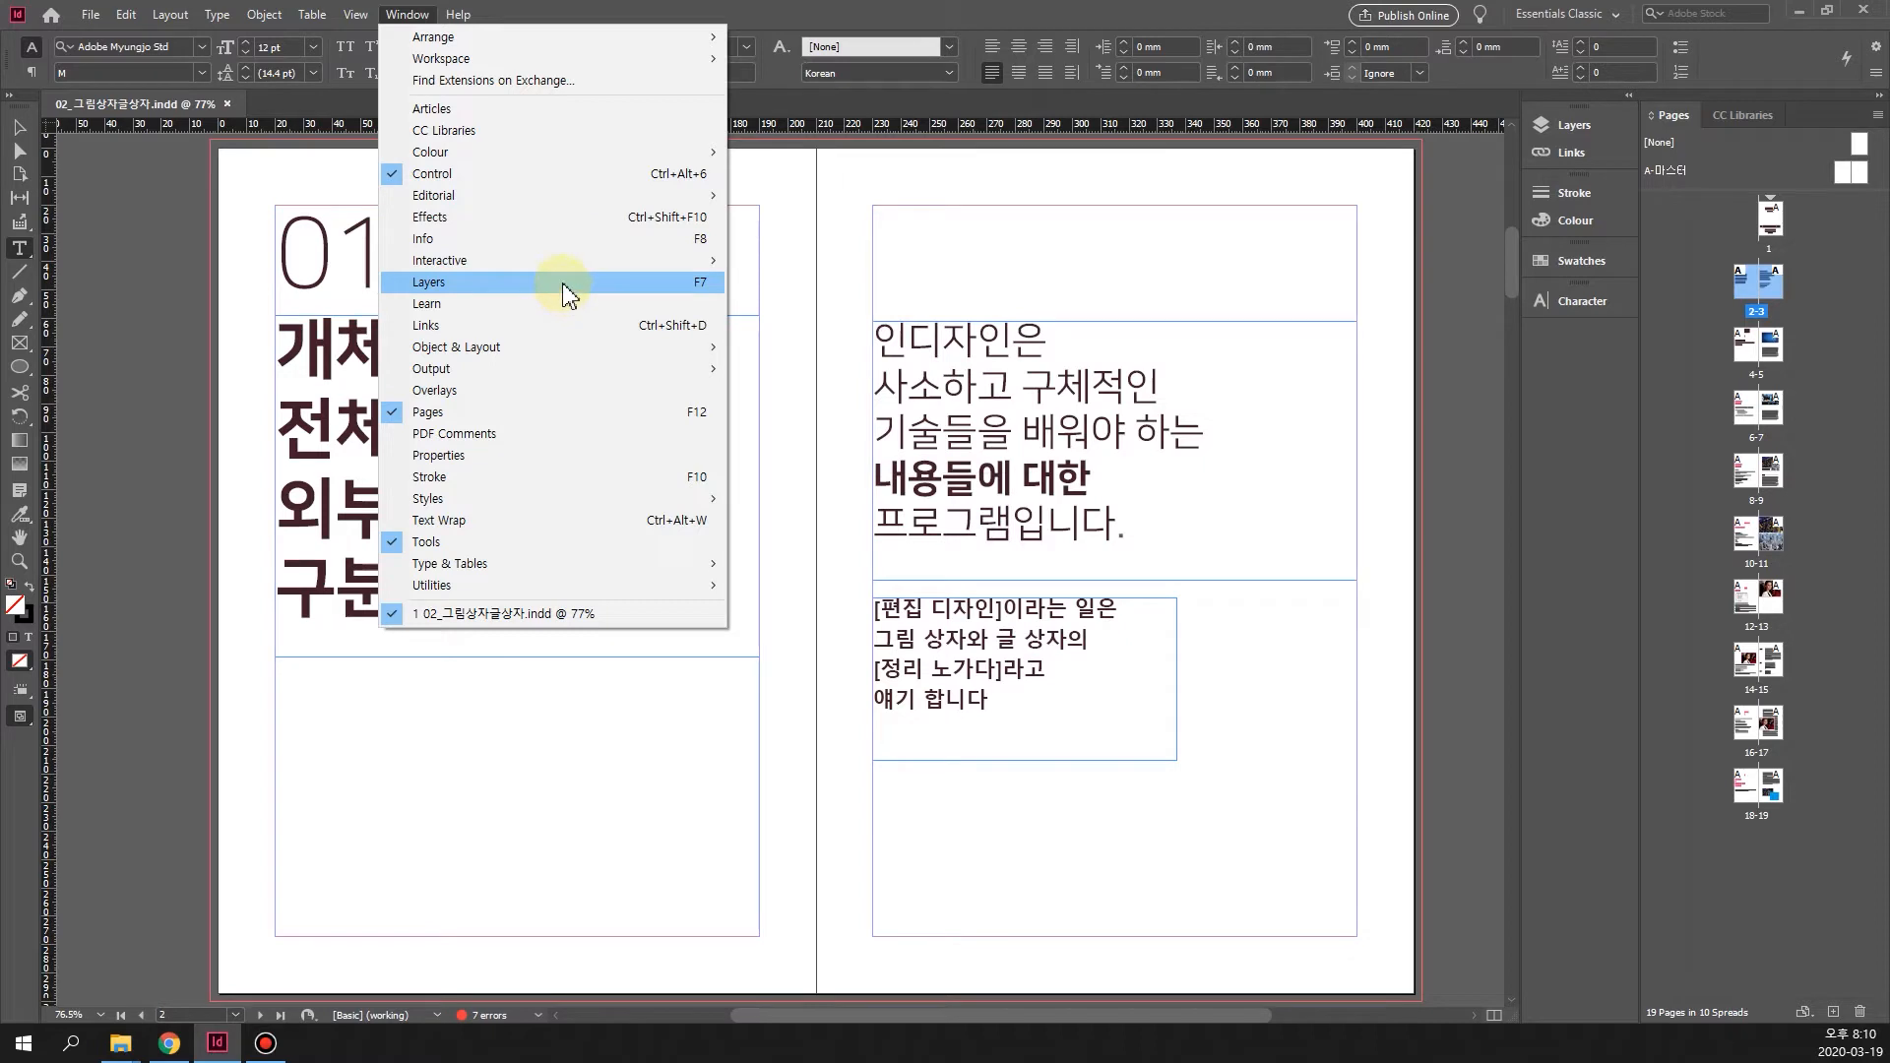
mouse_move(523, 508)
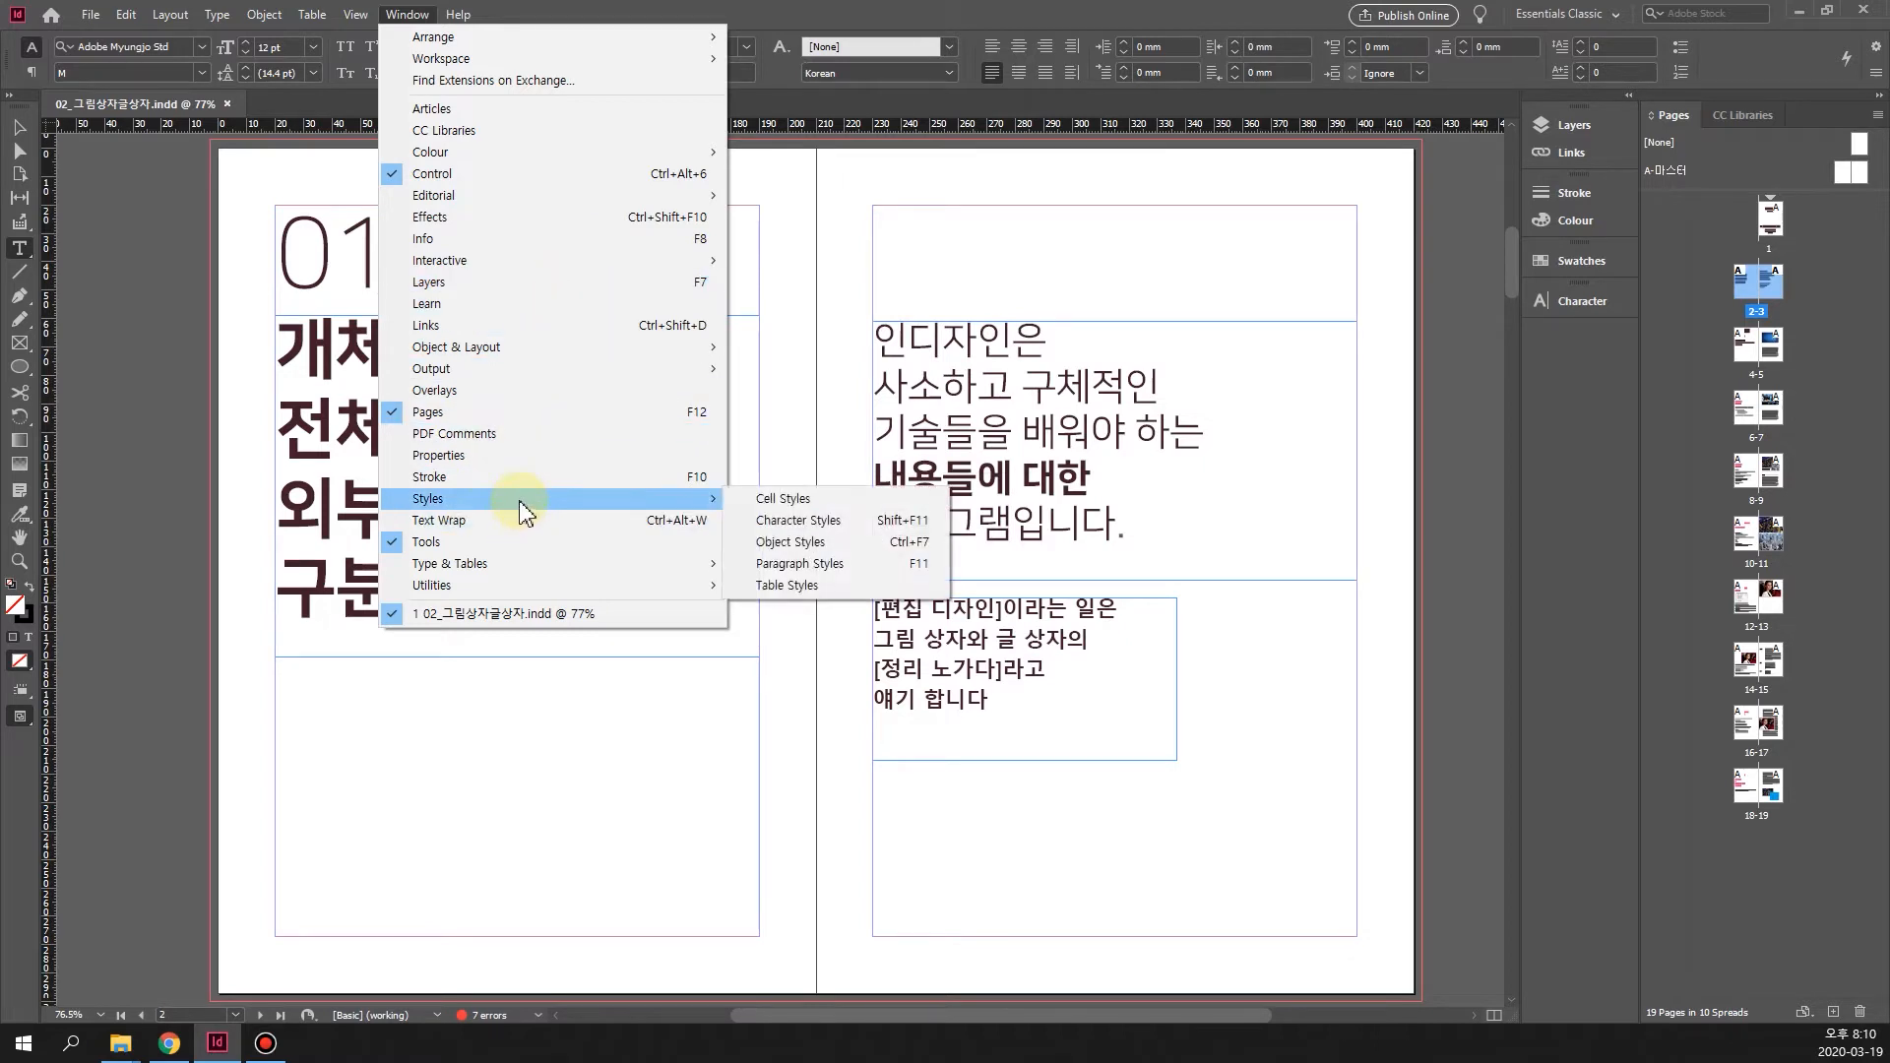
mouse_move(499, 569)
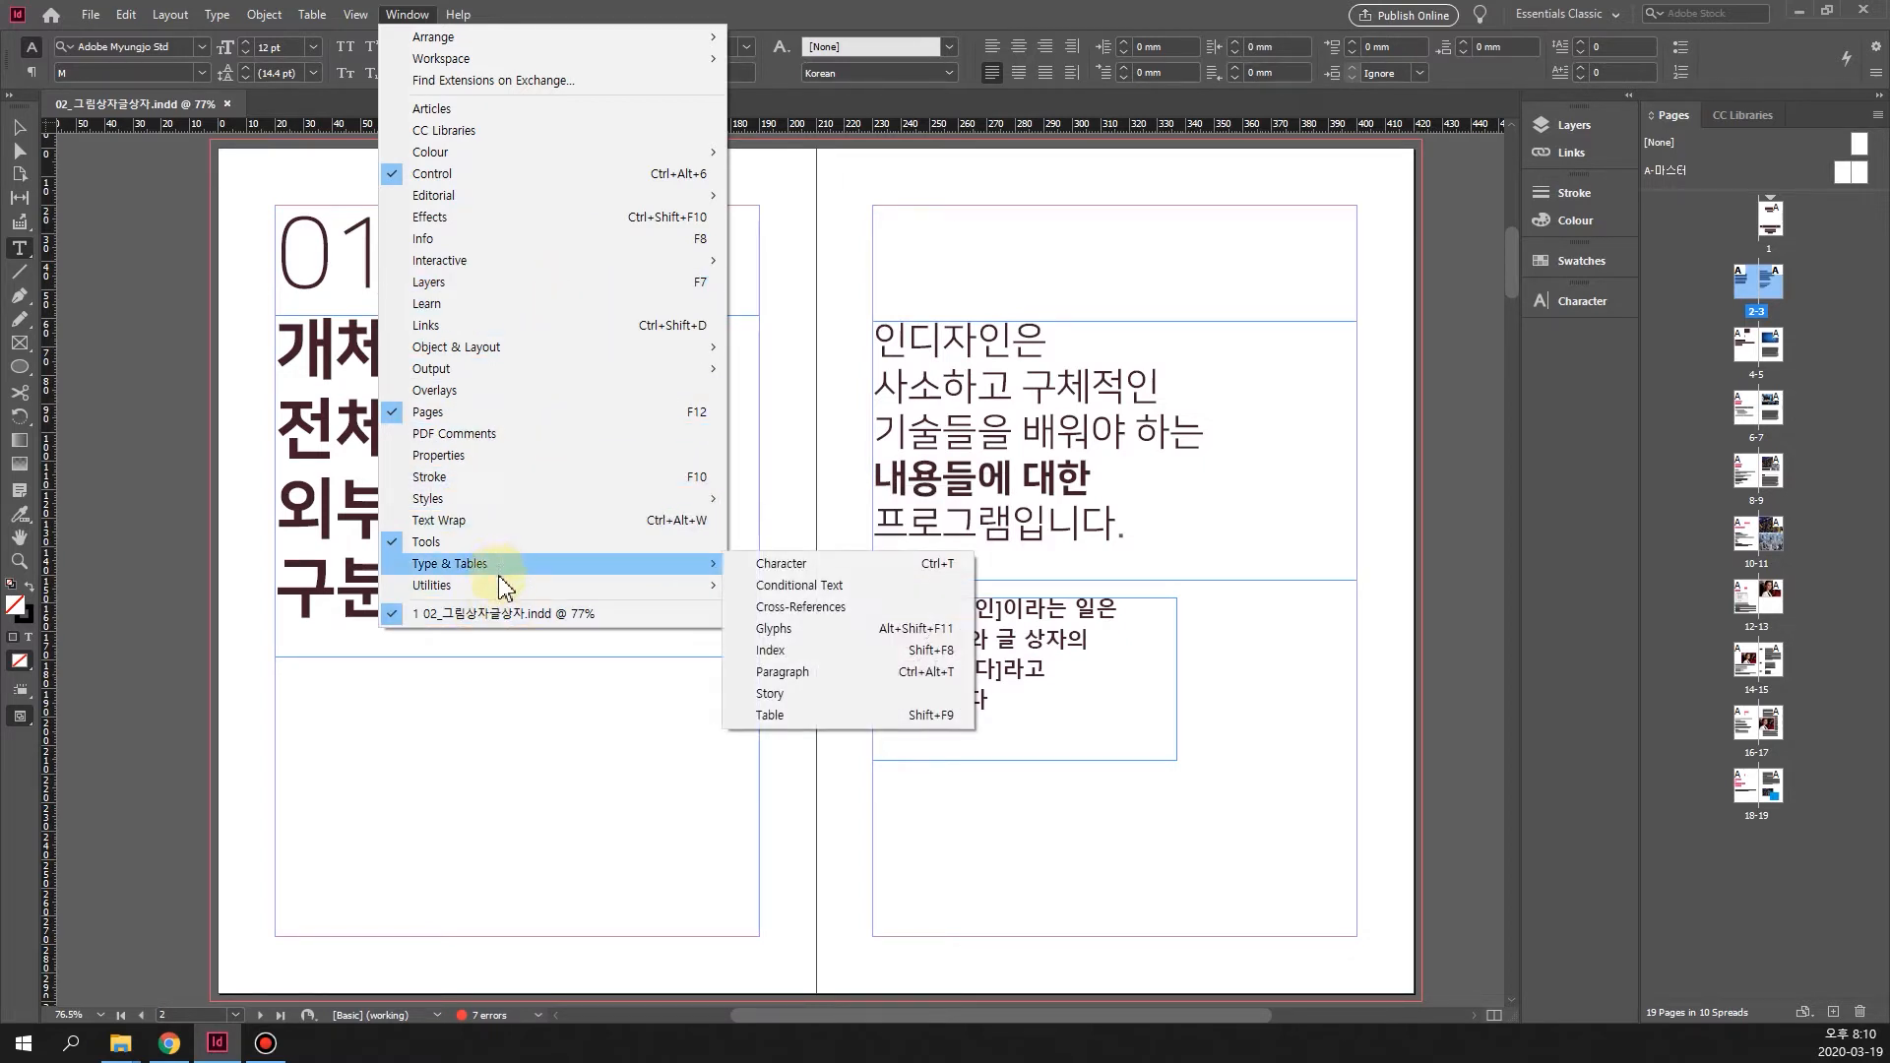
click(780, 564)
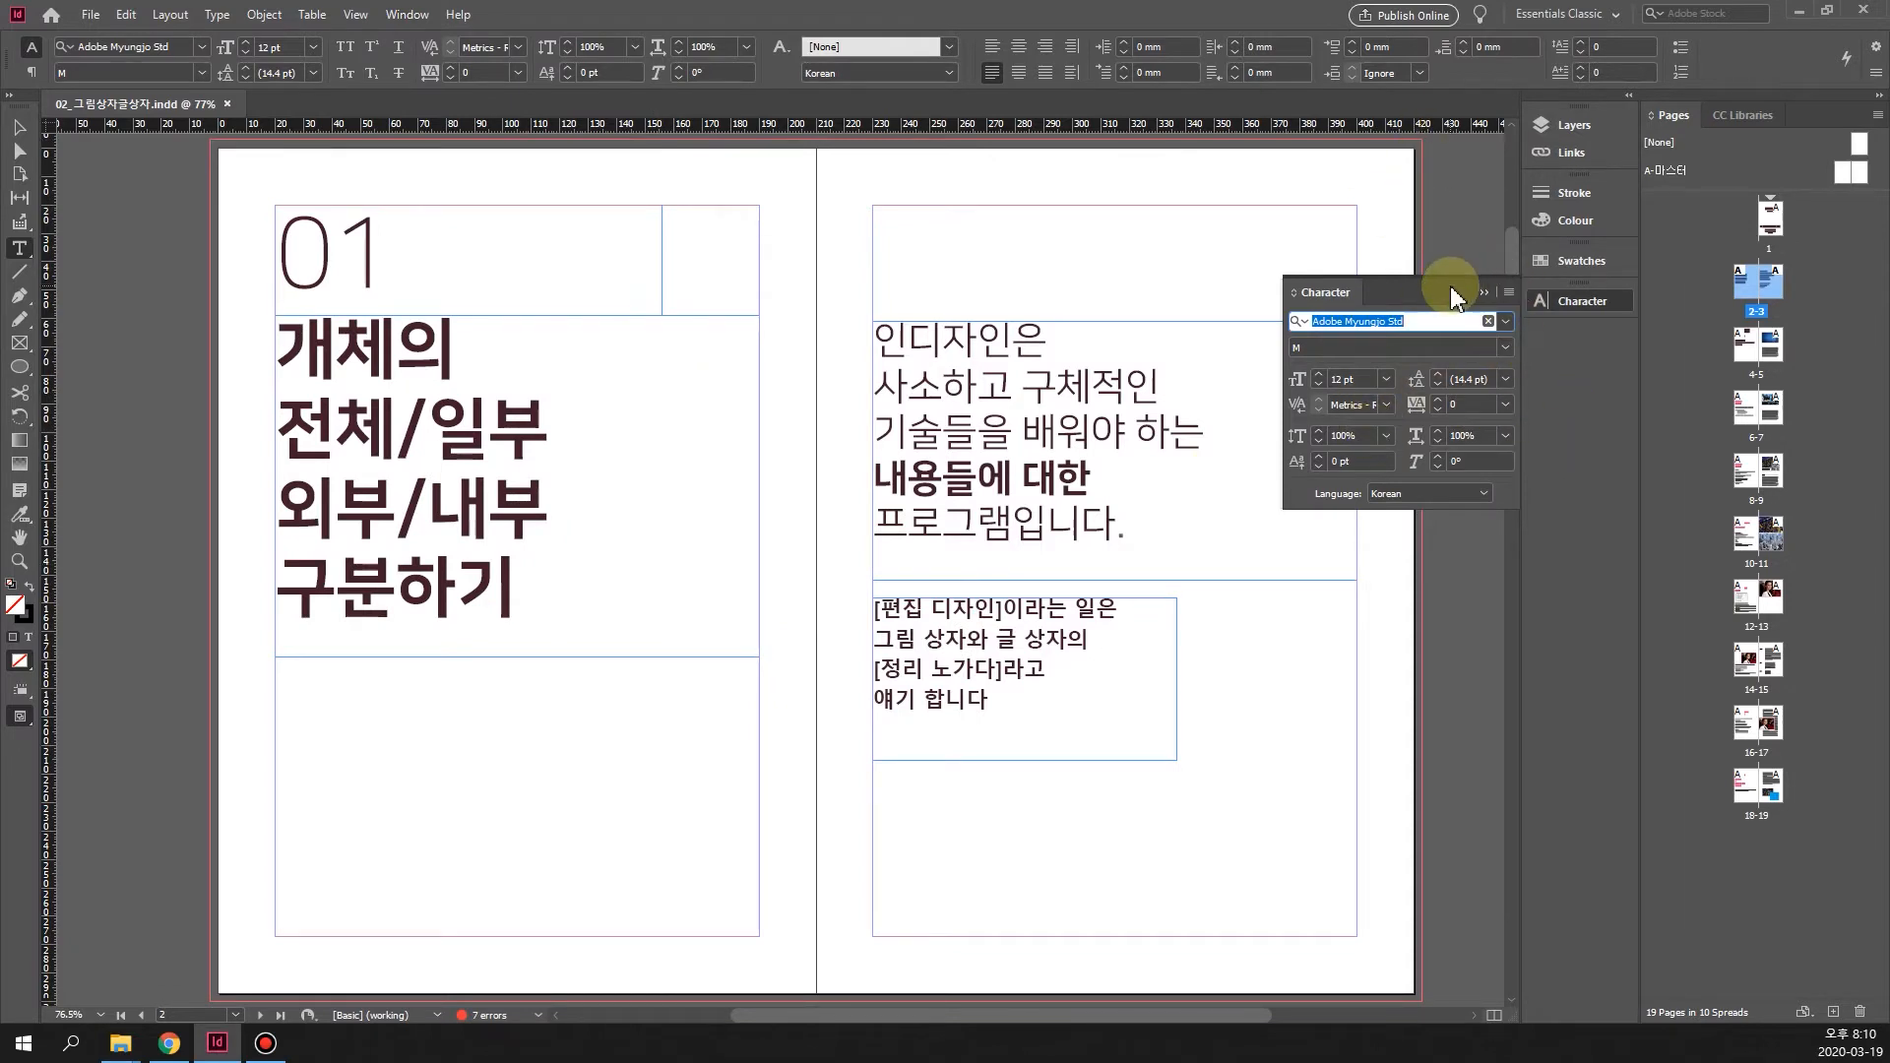
click(1486, 294)
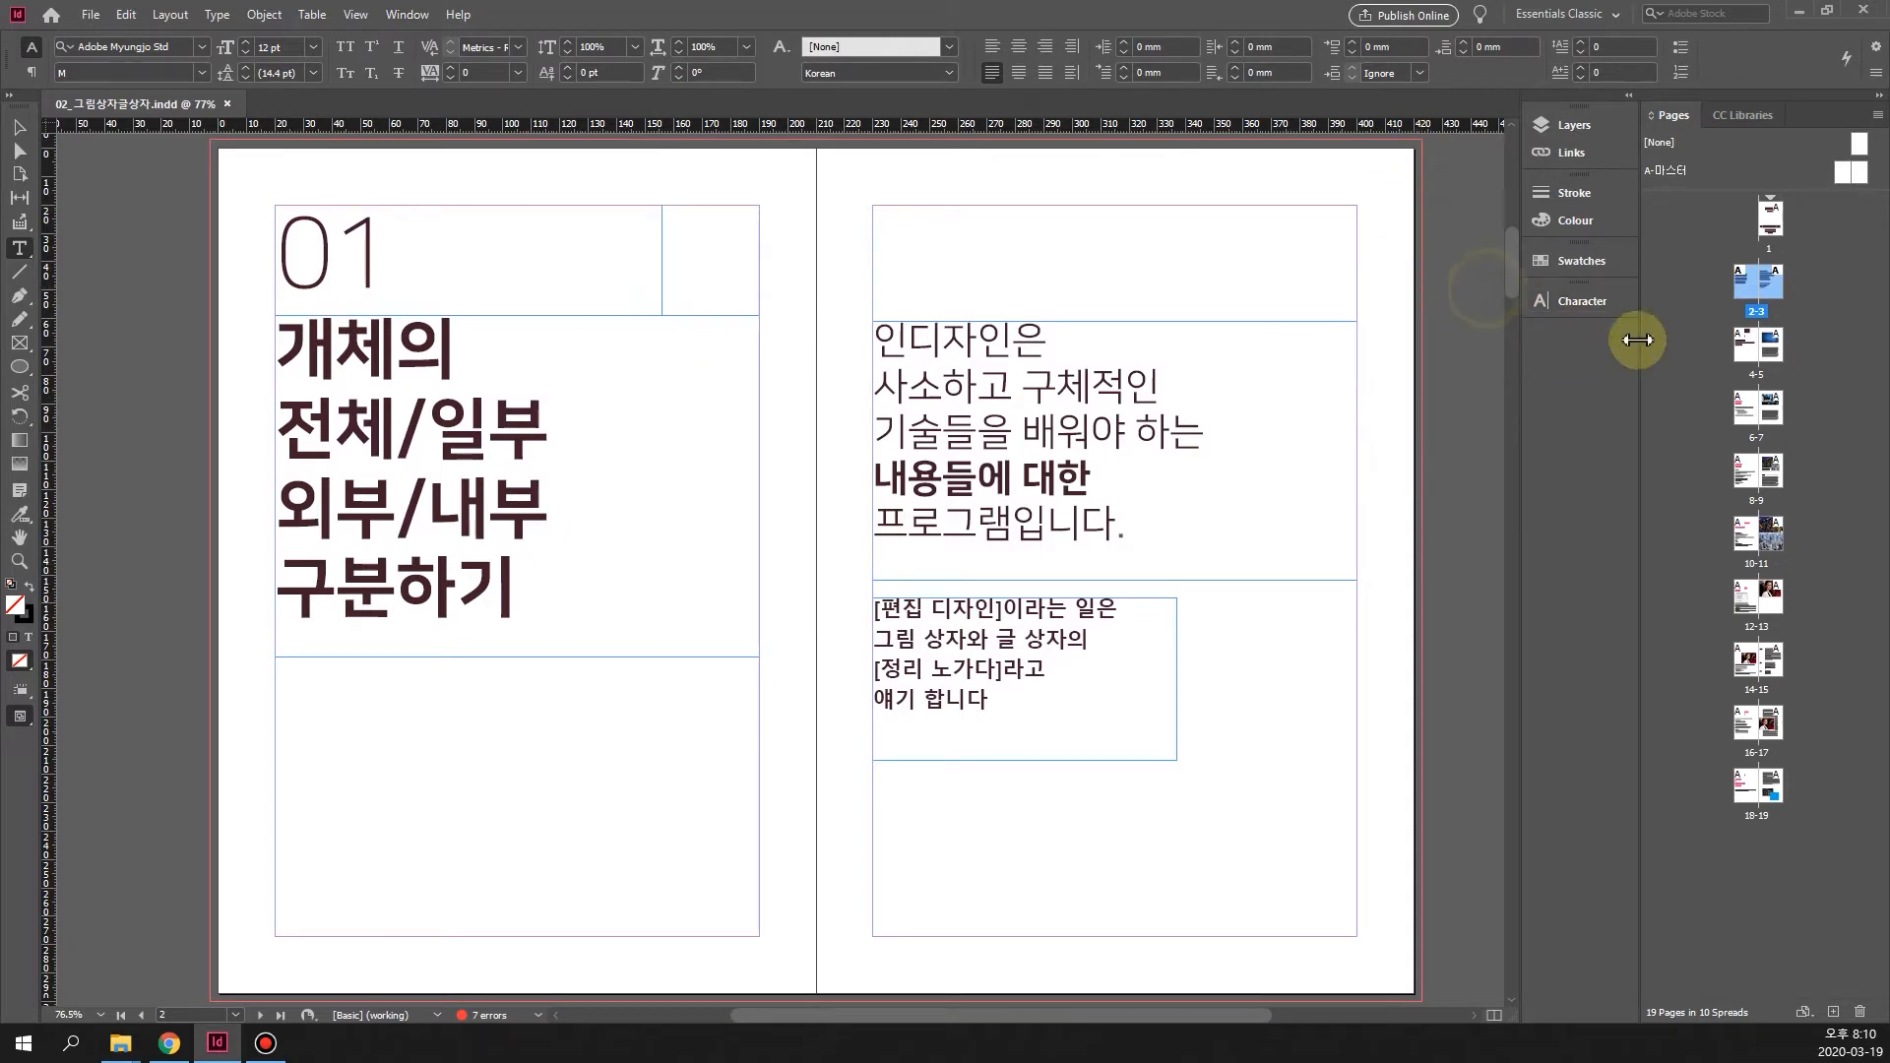
Show the Paragraph panel, dock it directly below Character, and check that it expands and collapses
click(403, 22)
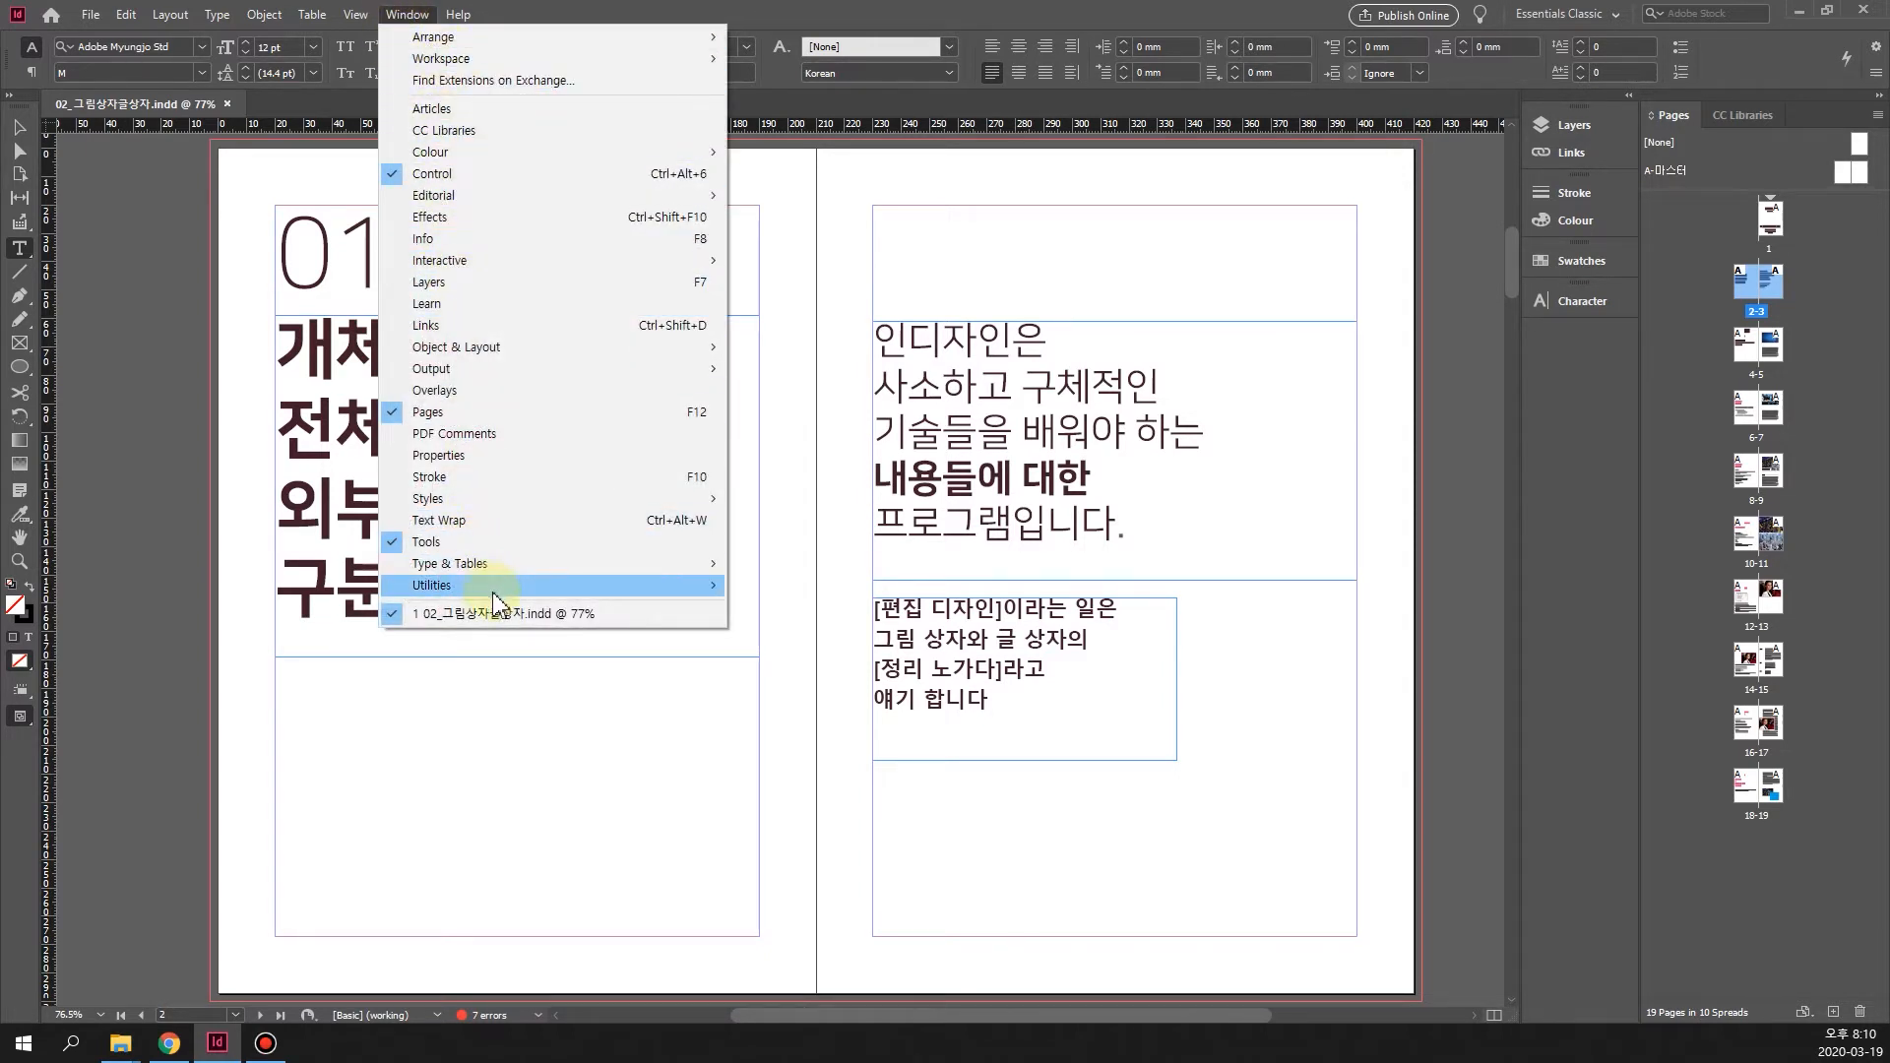
mouse_move(597, 571)
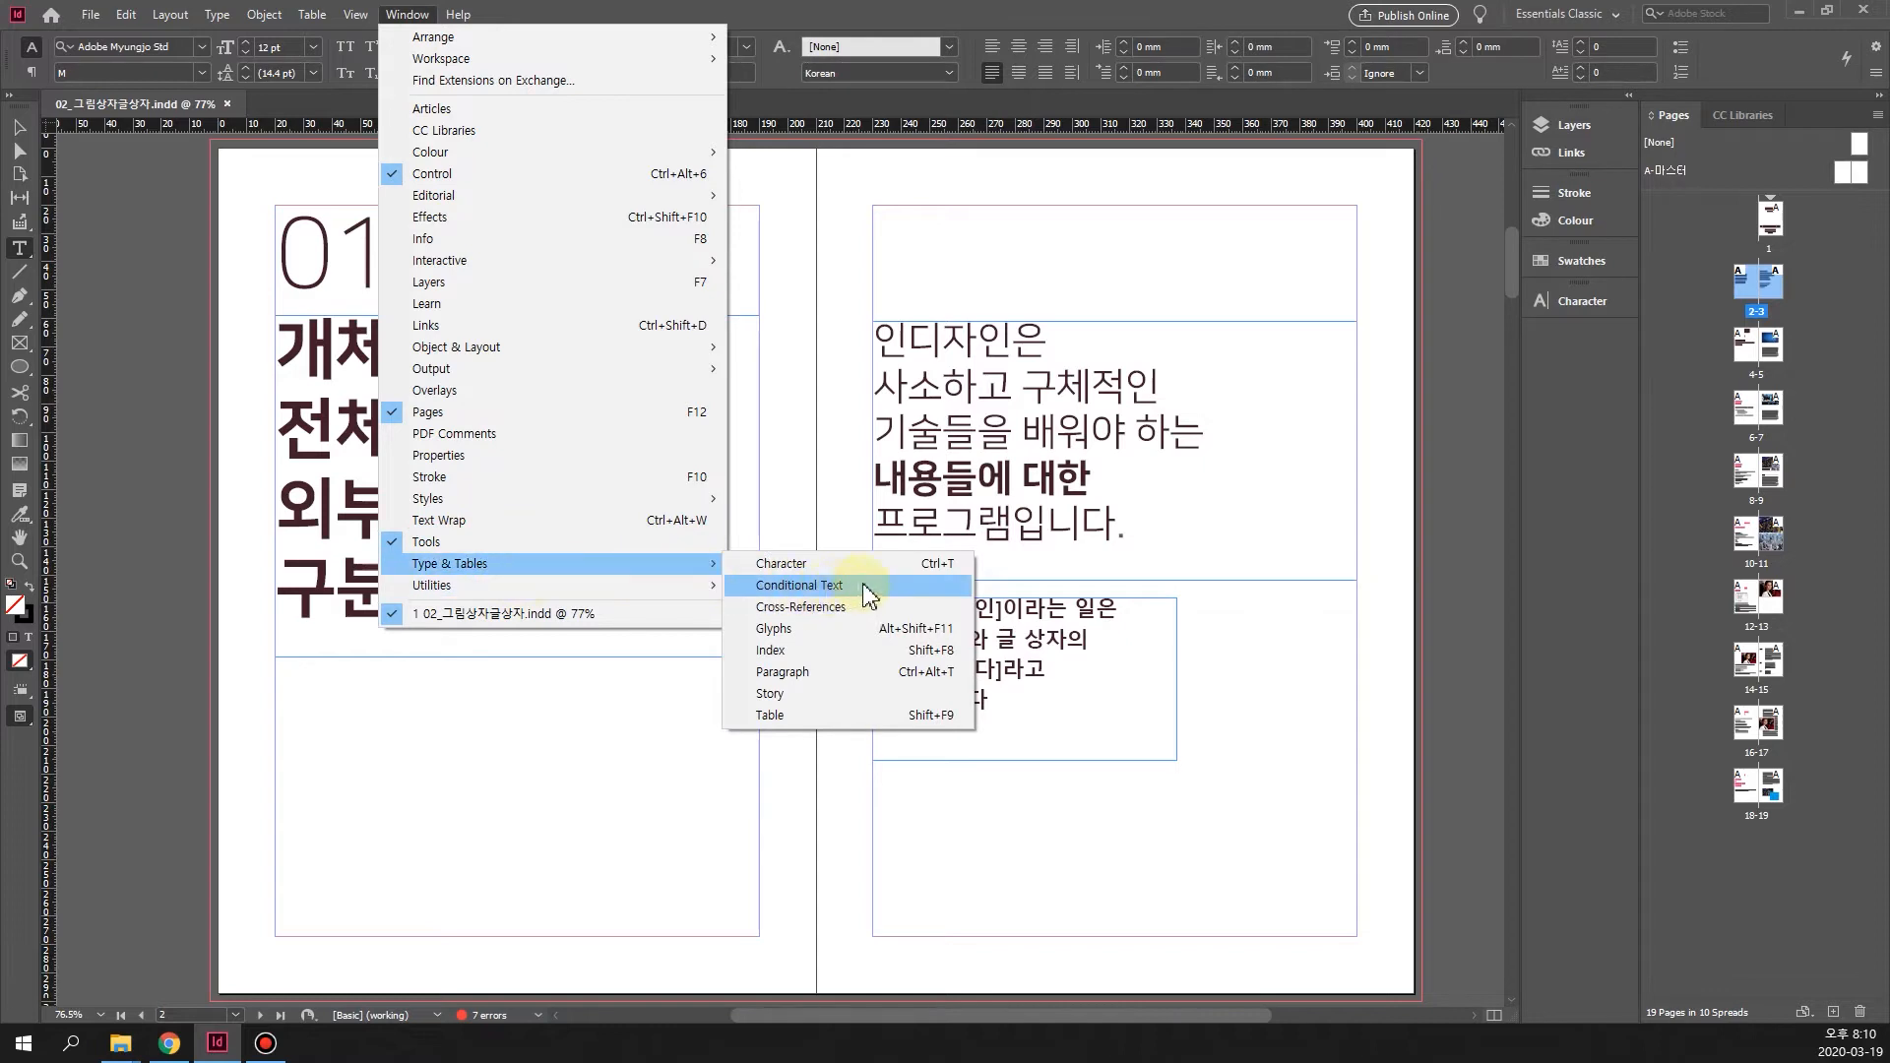
click(839, 673)
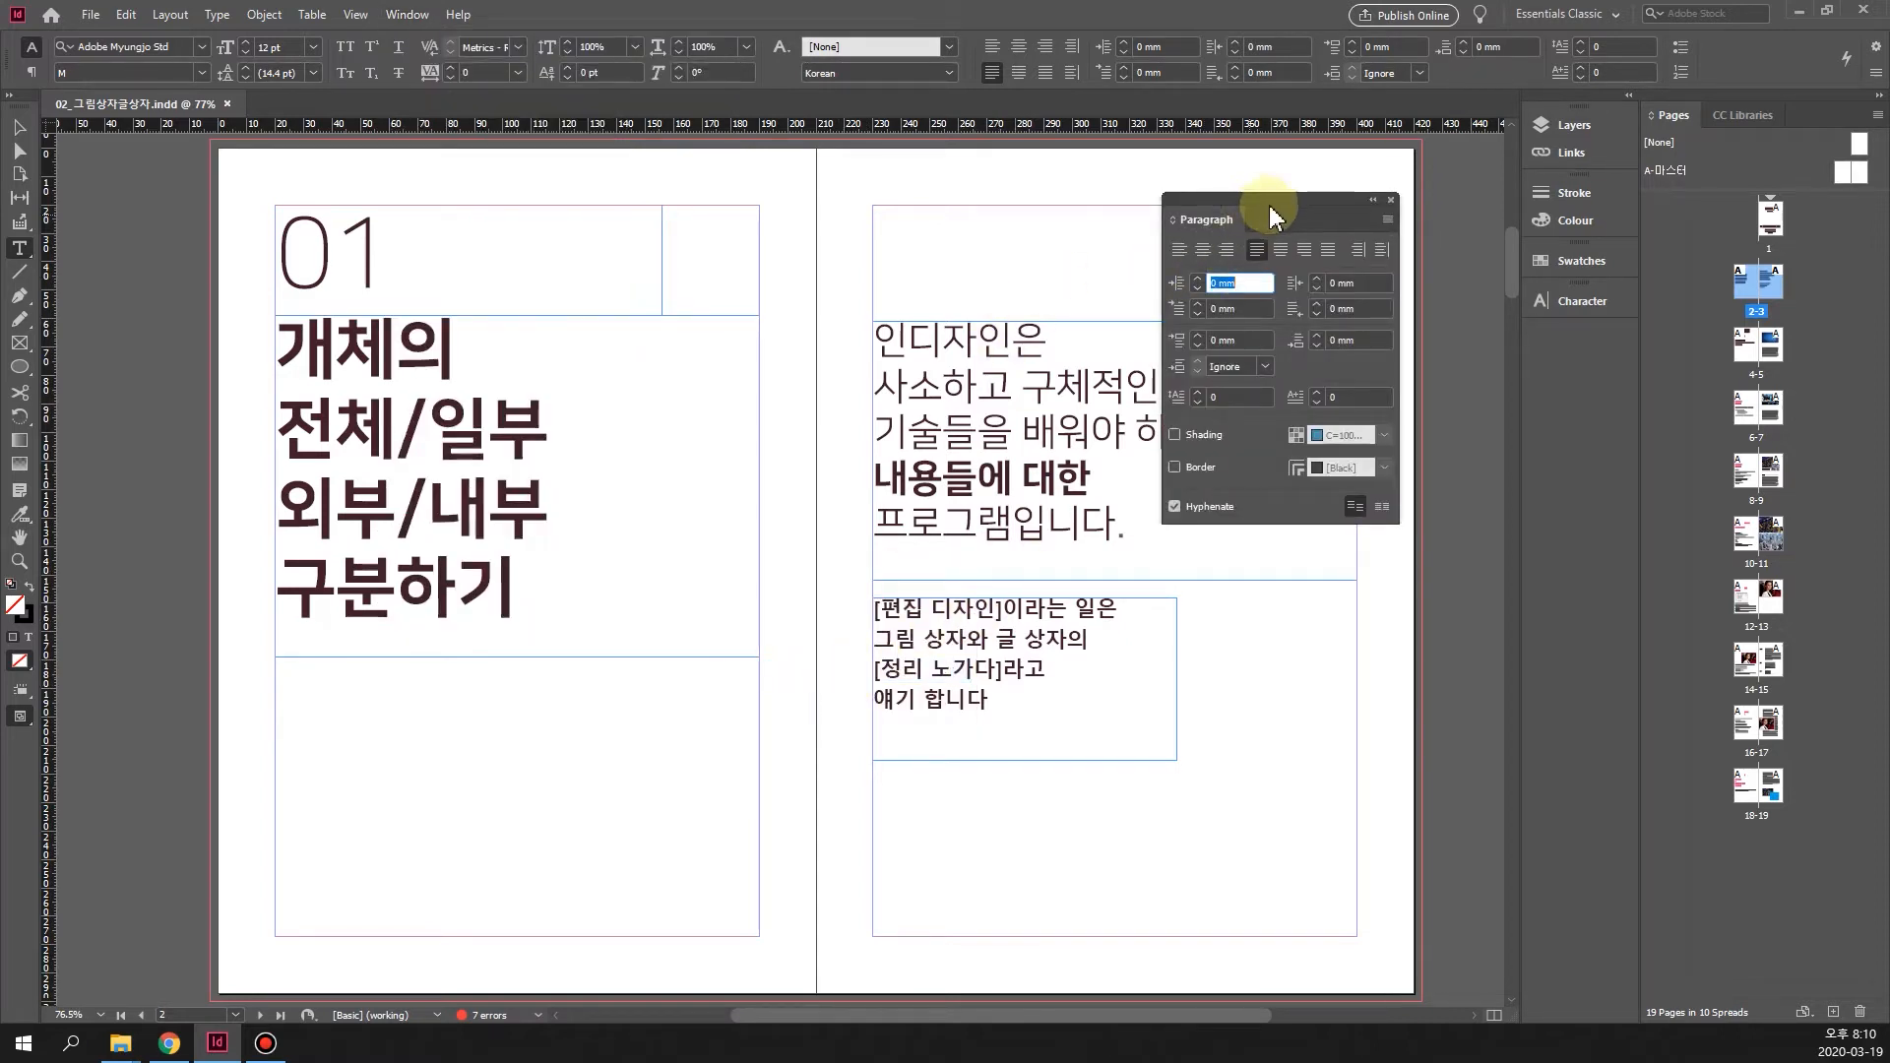
drag(1266, 215, 1245, 393)
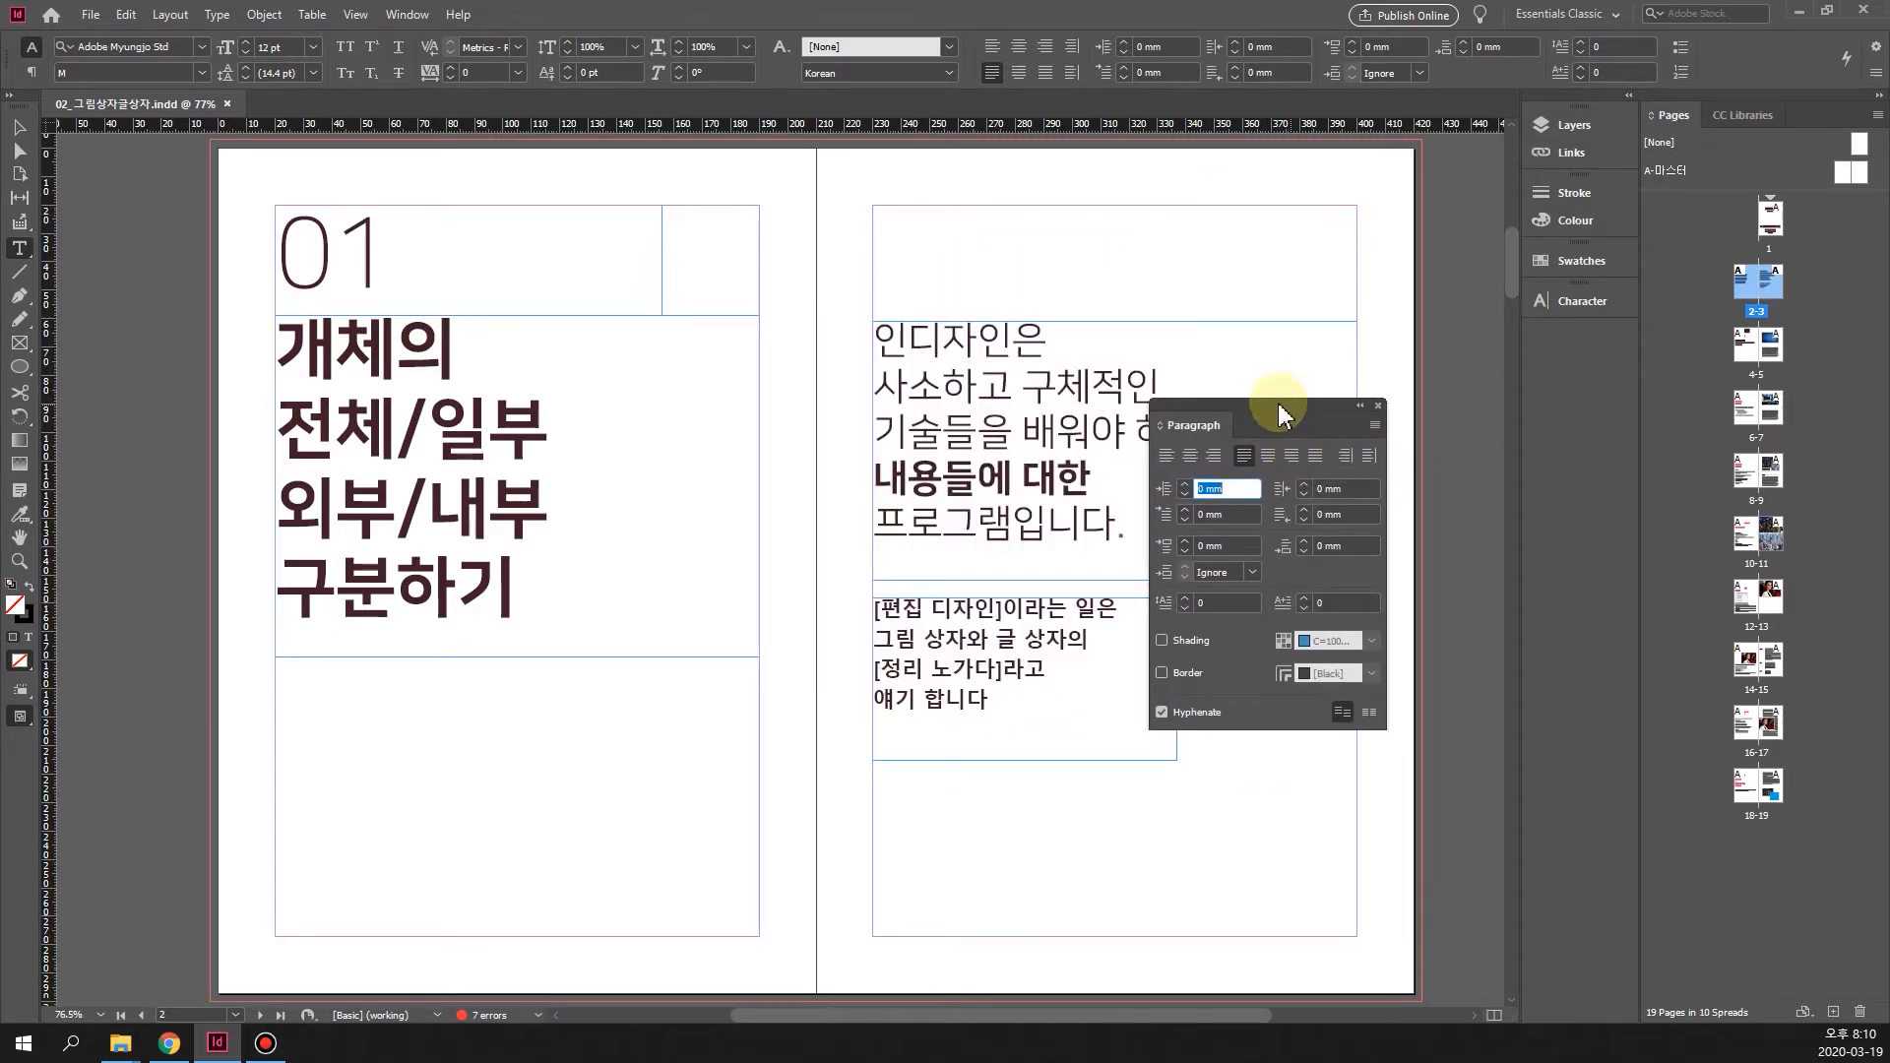
drag(1256, 402, 1534, 336)
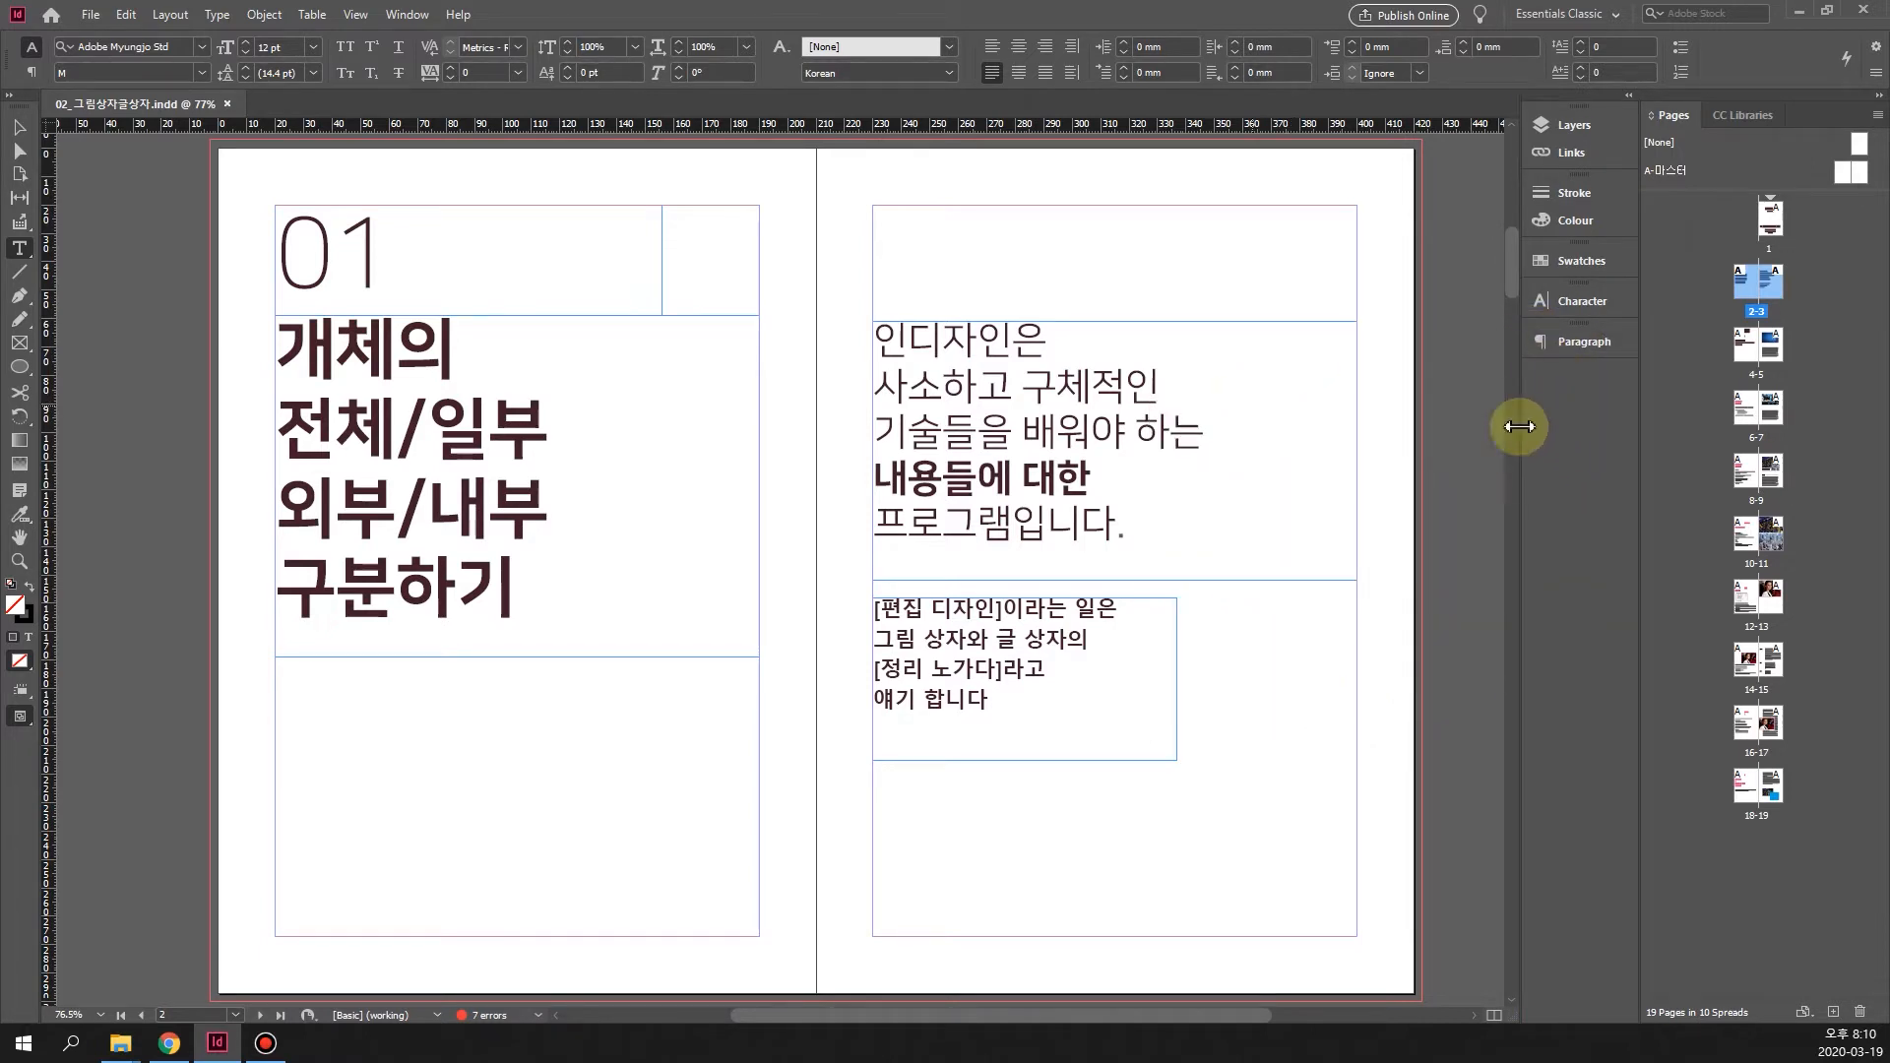
mouse_move(1576, 340)
mouse_down()
mouse_move(1573, 303)
mouse_move(1587, 313)
mouse_up()
drag(1576, 330, 1597, 342)
click(1586, 343)
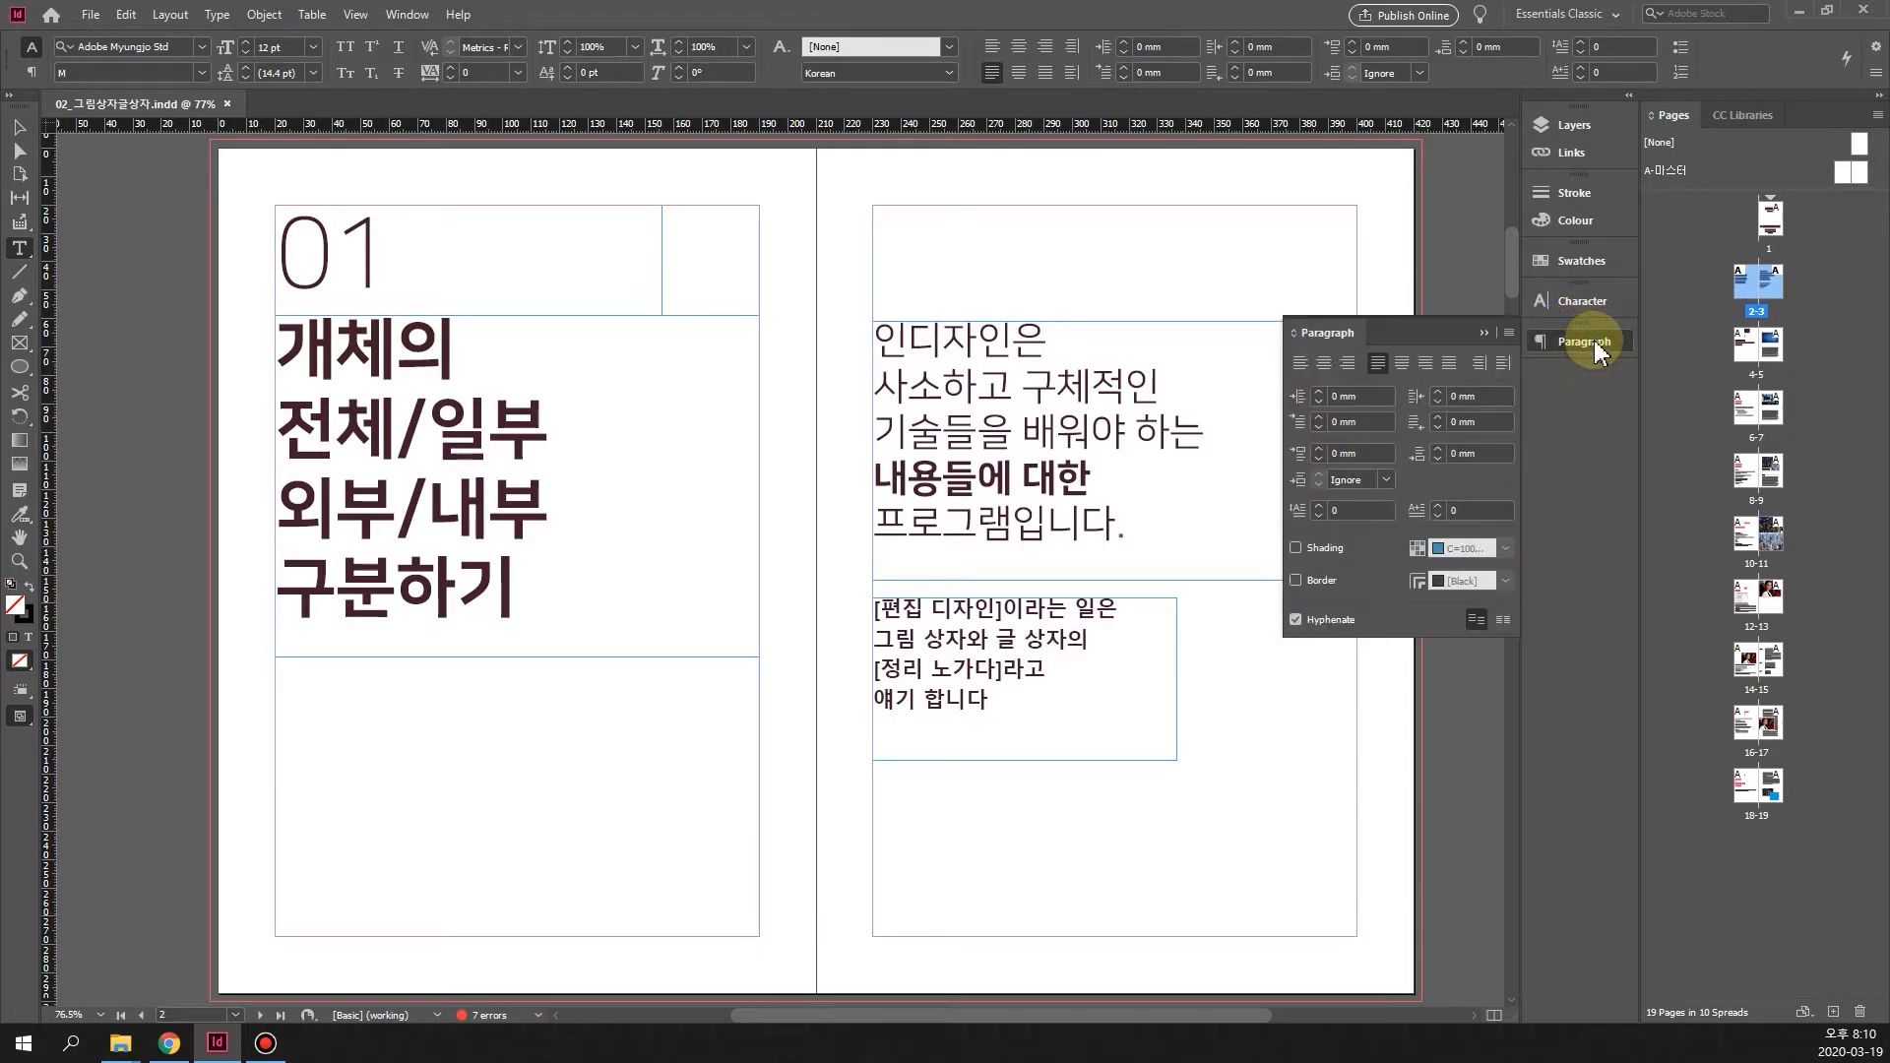
click(1485, 333)
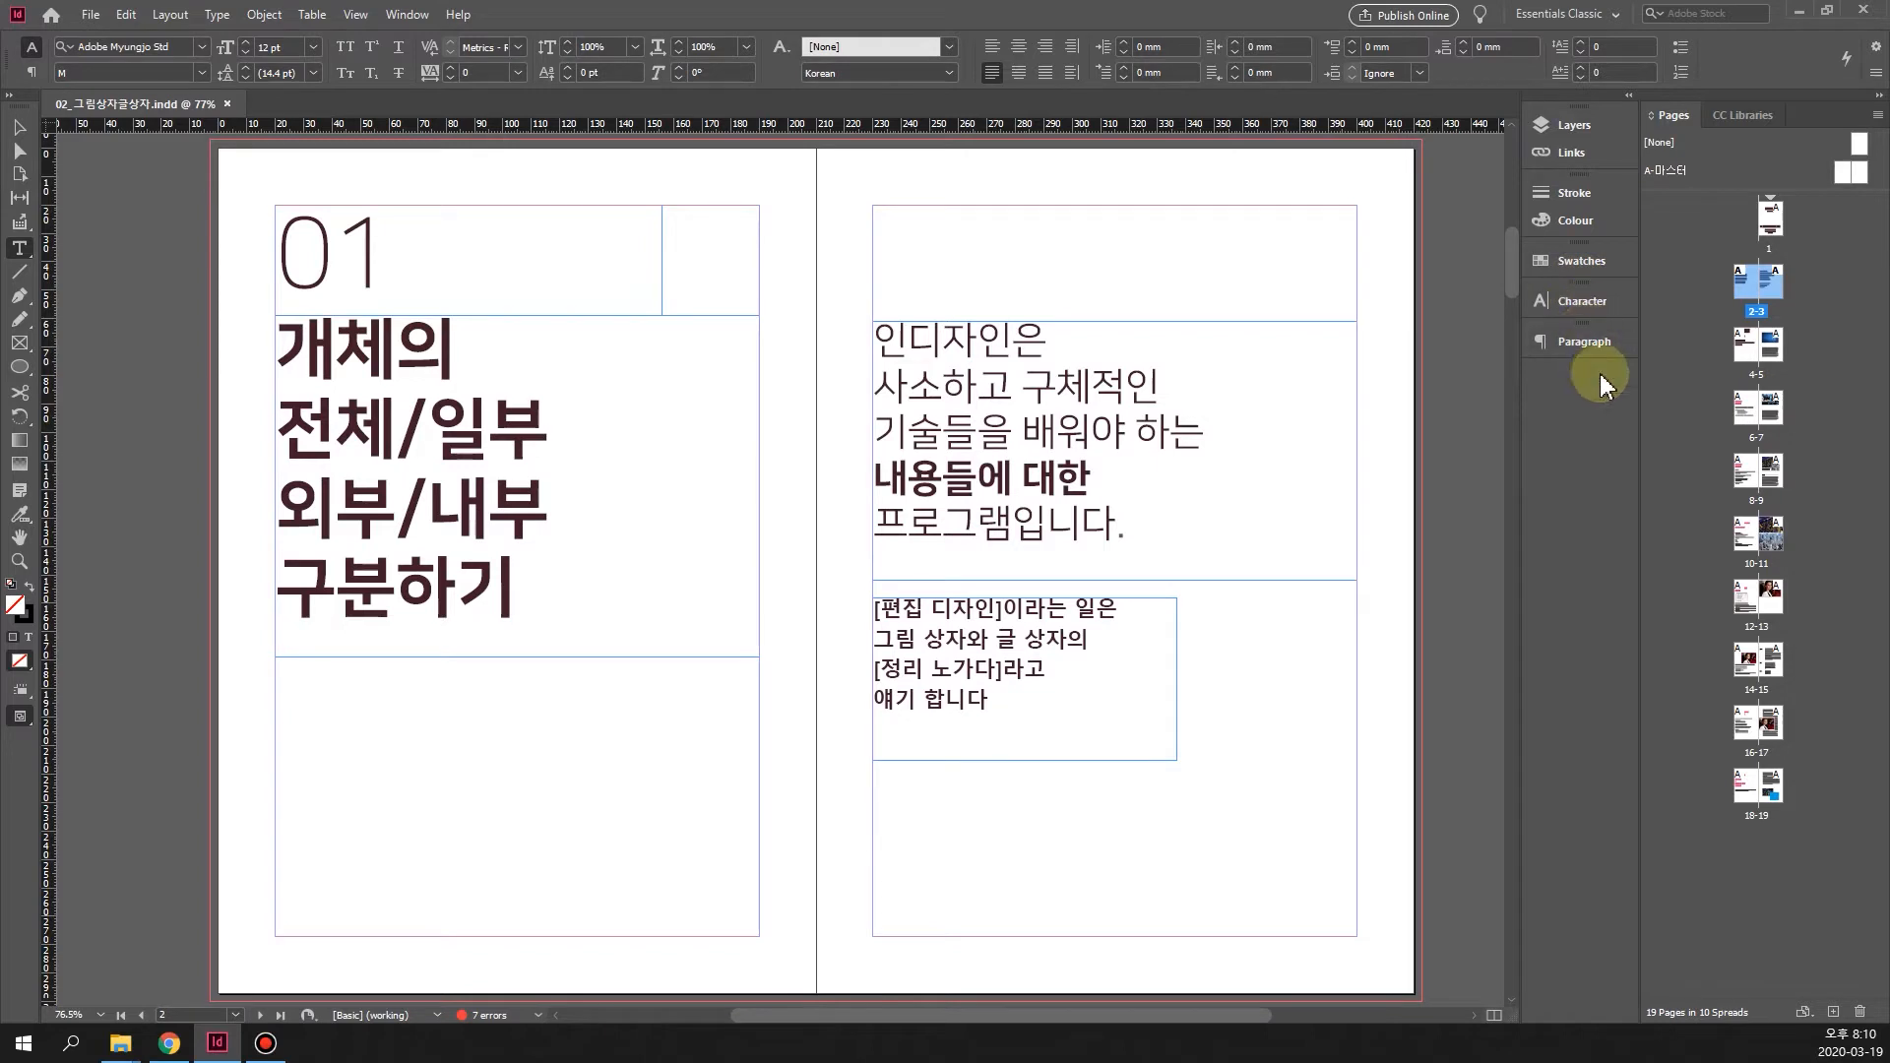
Show the Layers panel and detach its Layers and Links group from the dock as a floating panel
click(404, 15)
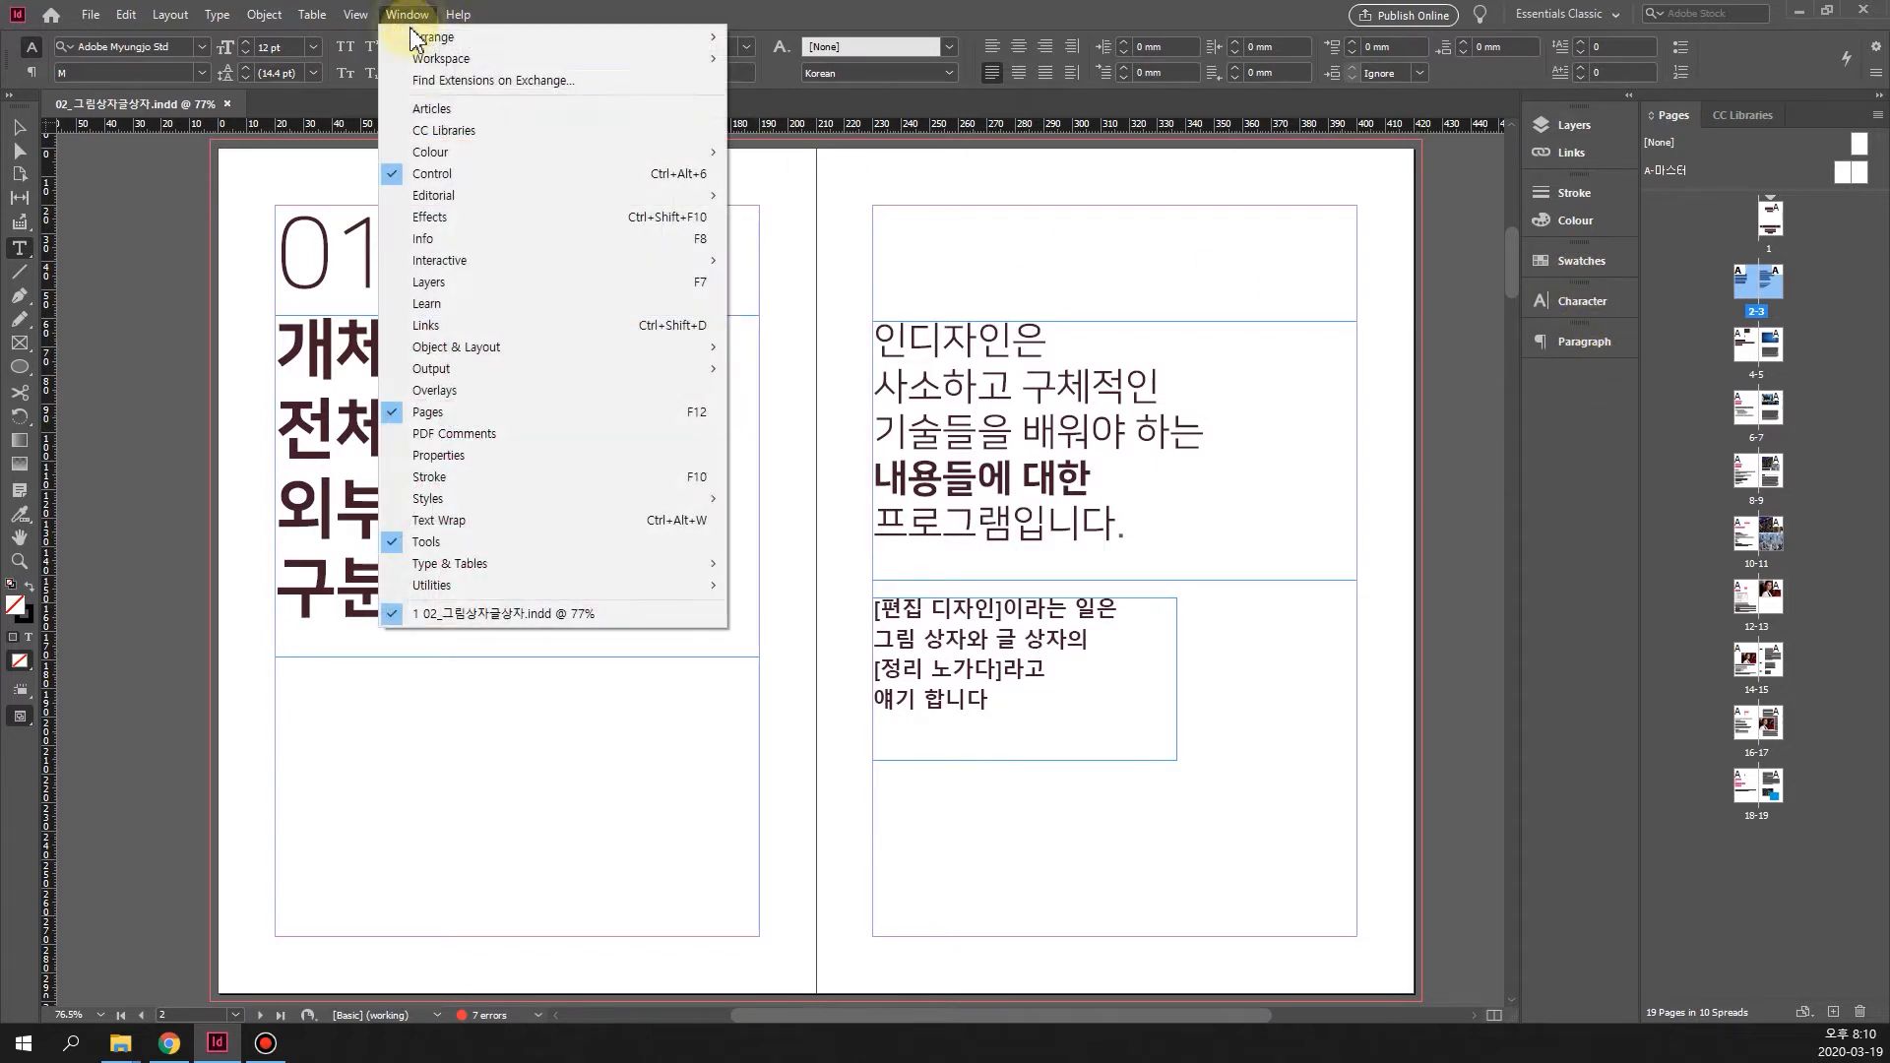
mouse_move(492, 362)
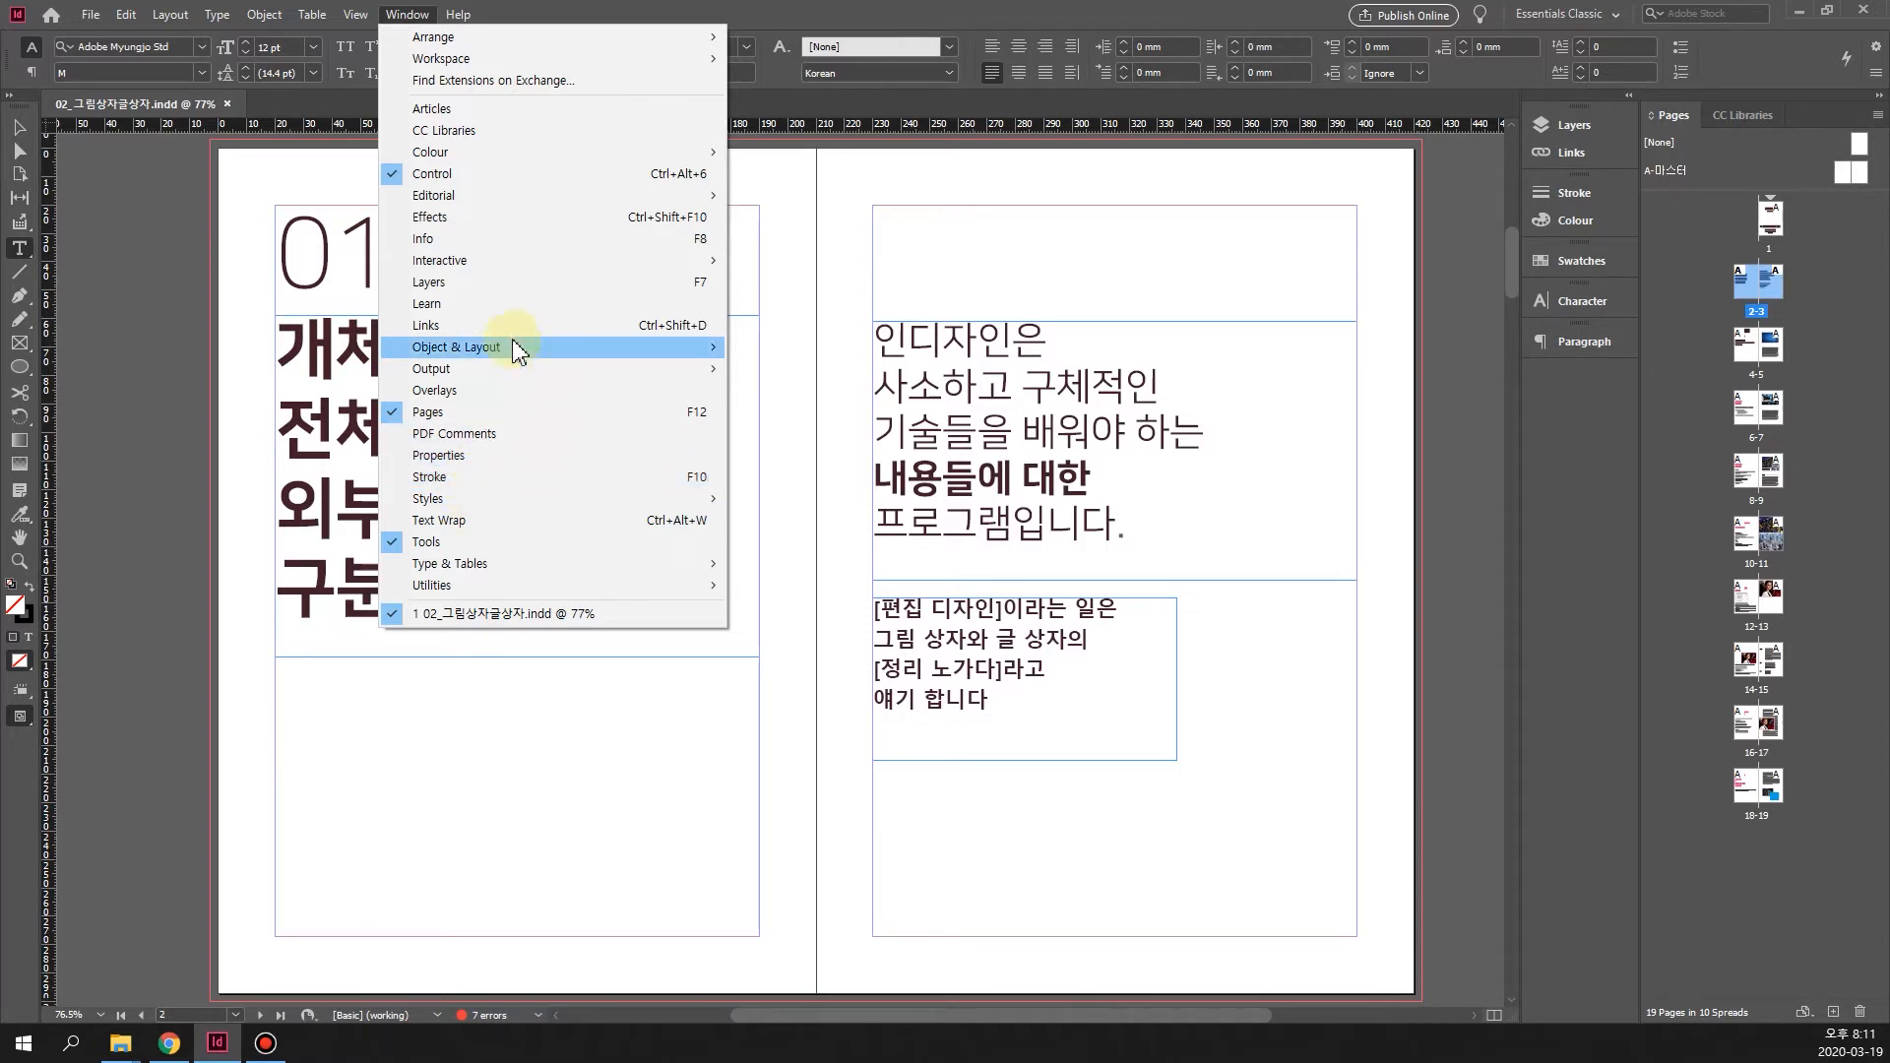
click(523, 299)
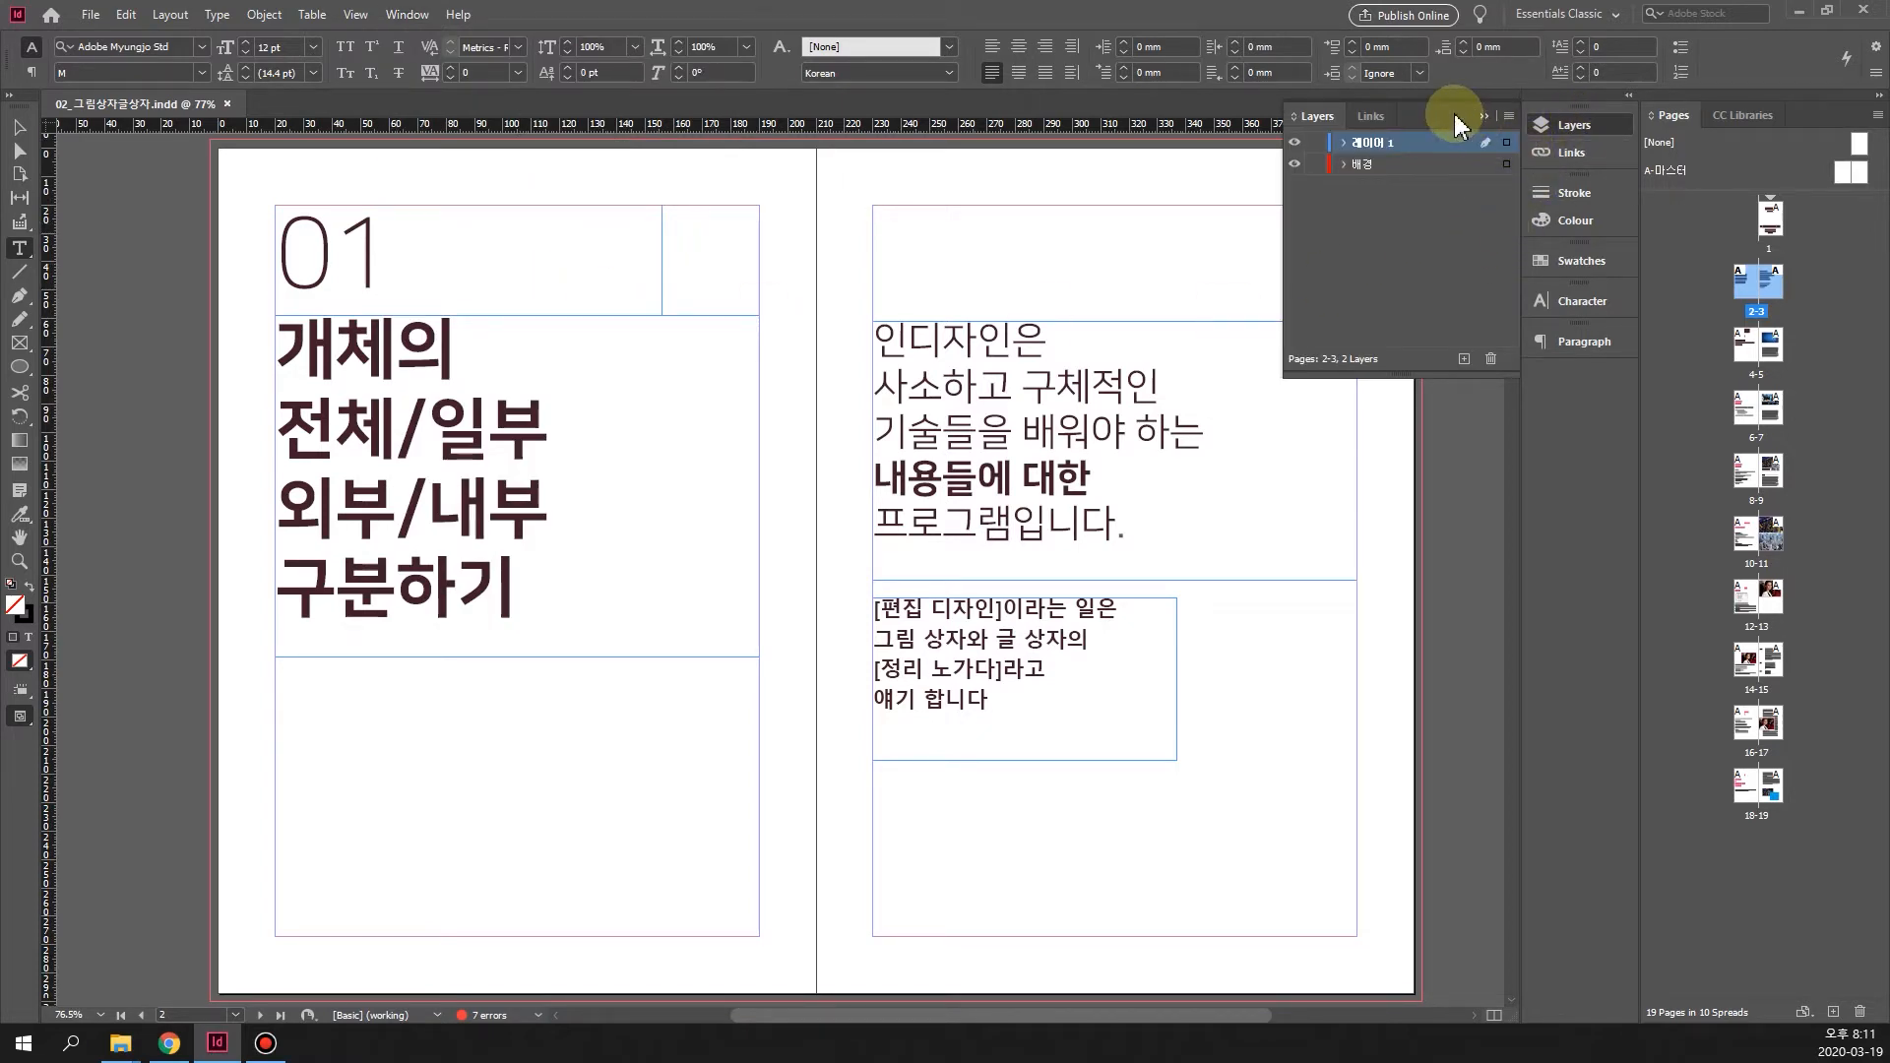
drag(1453, 112, 1356, 169)
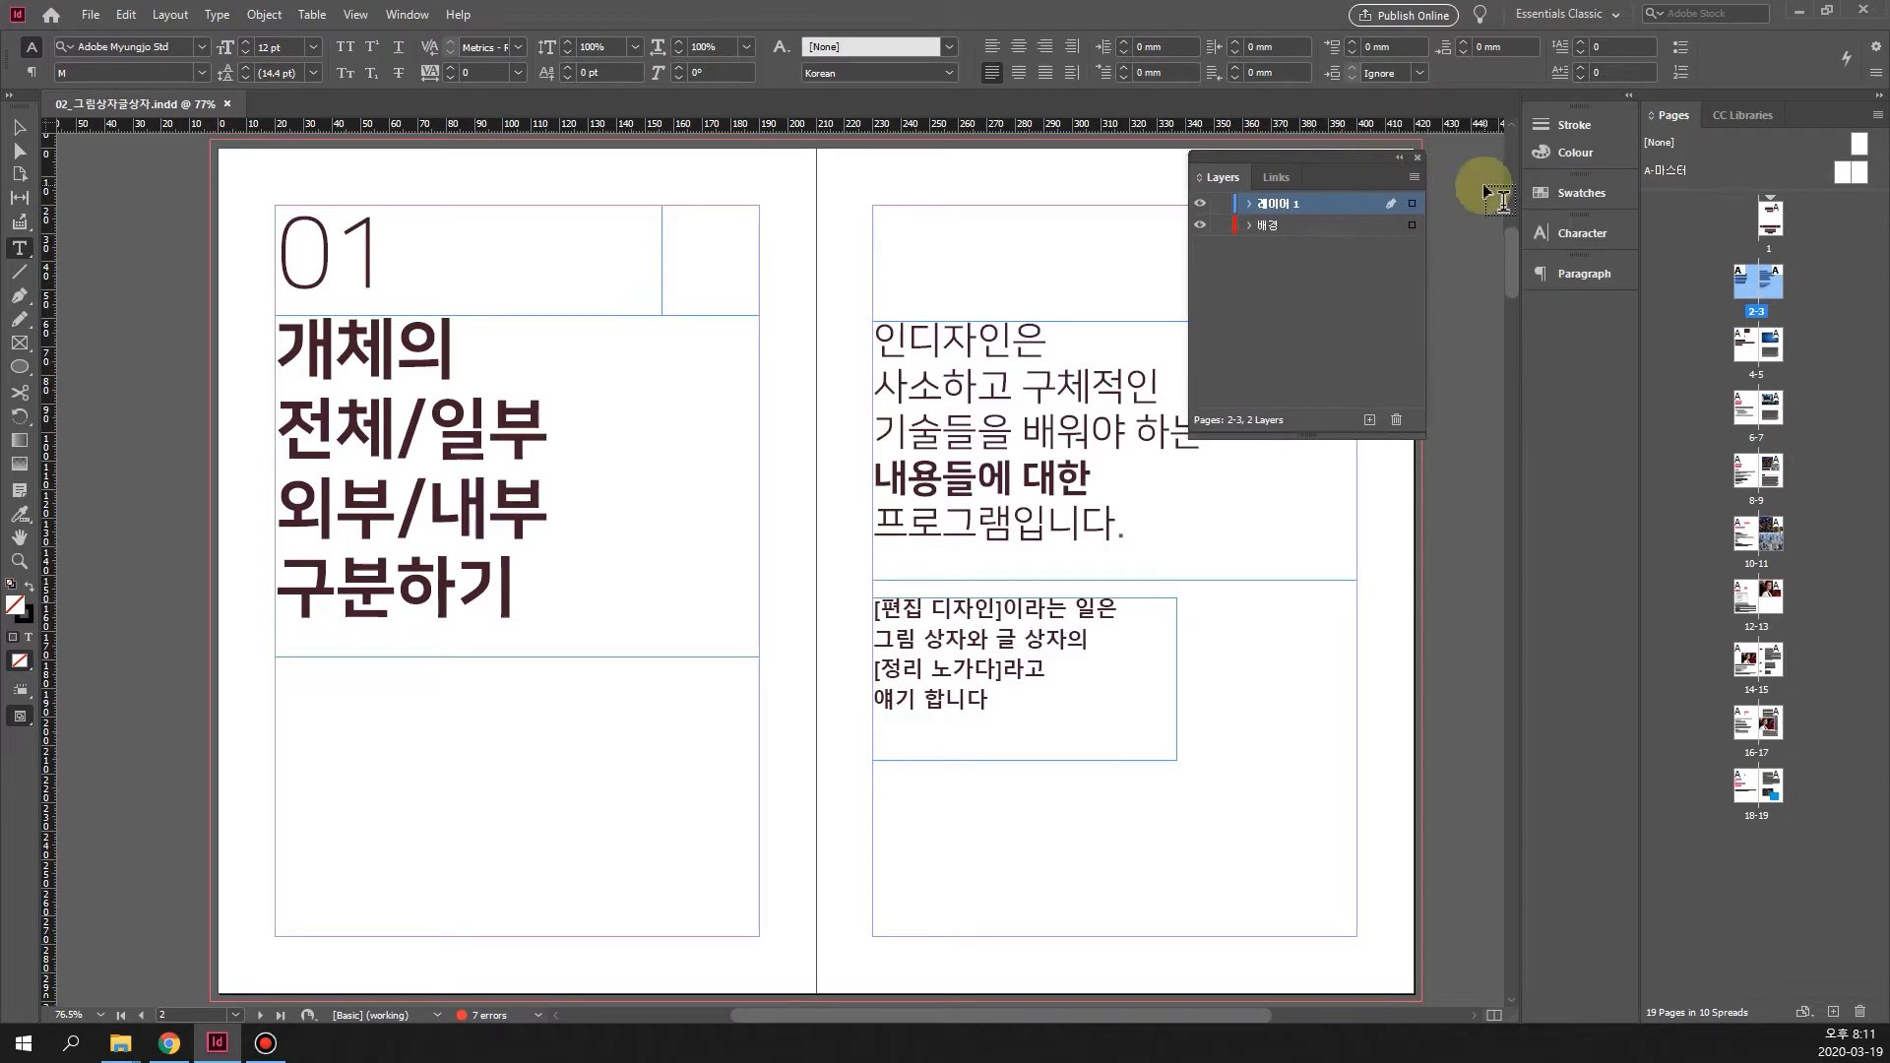
Dock the floating Layers and Links group above Stroke and Colour
click(410, 16)
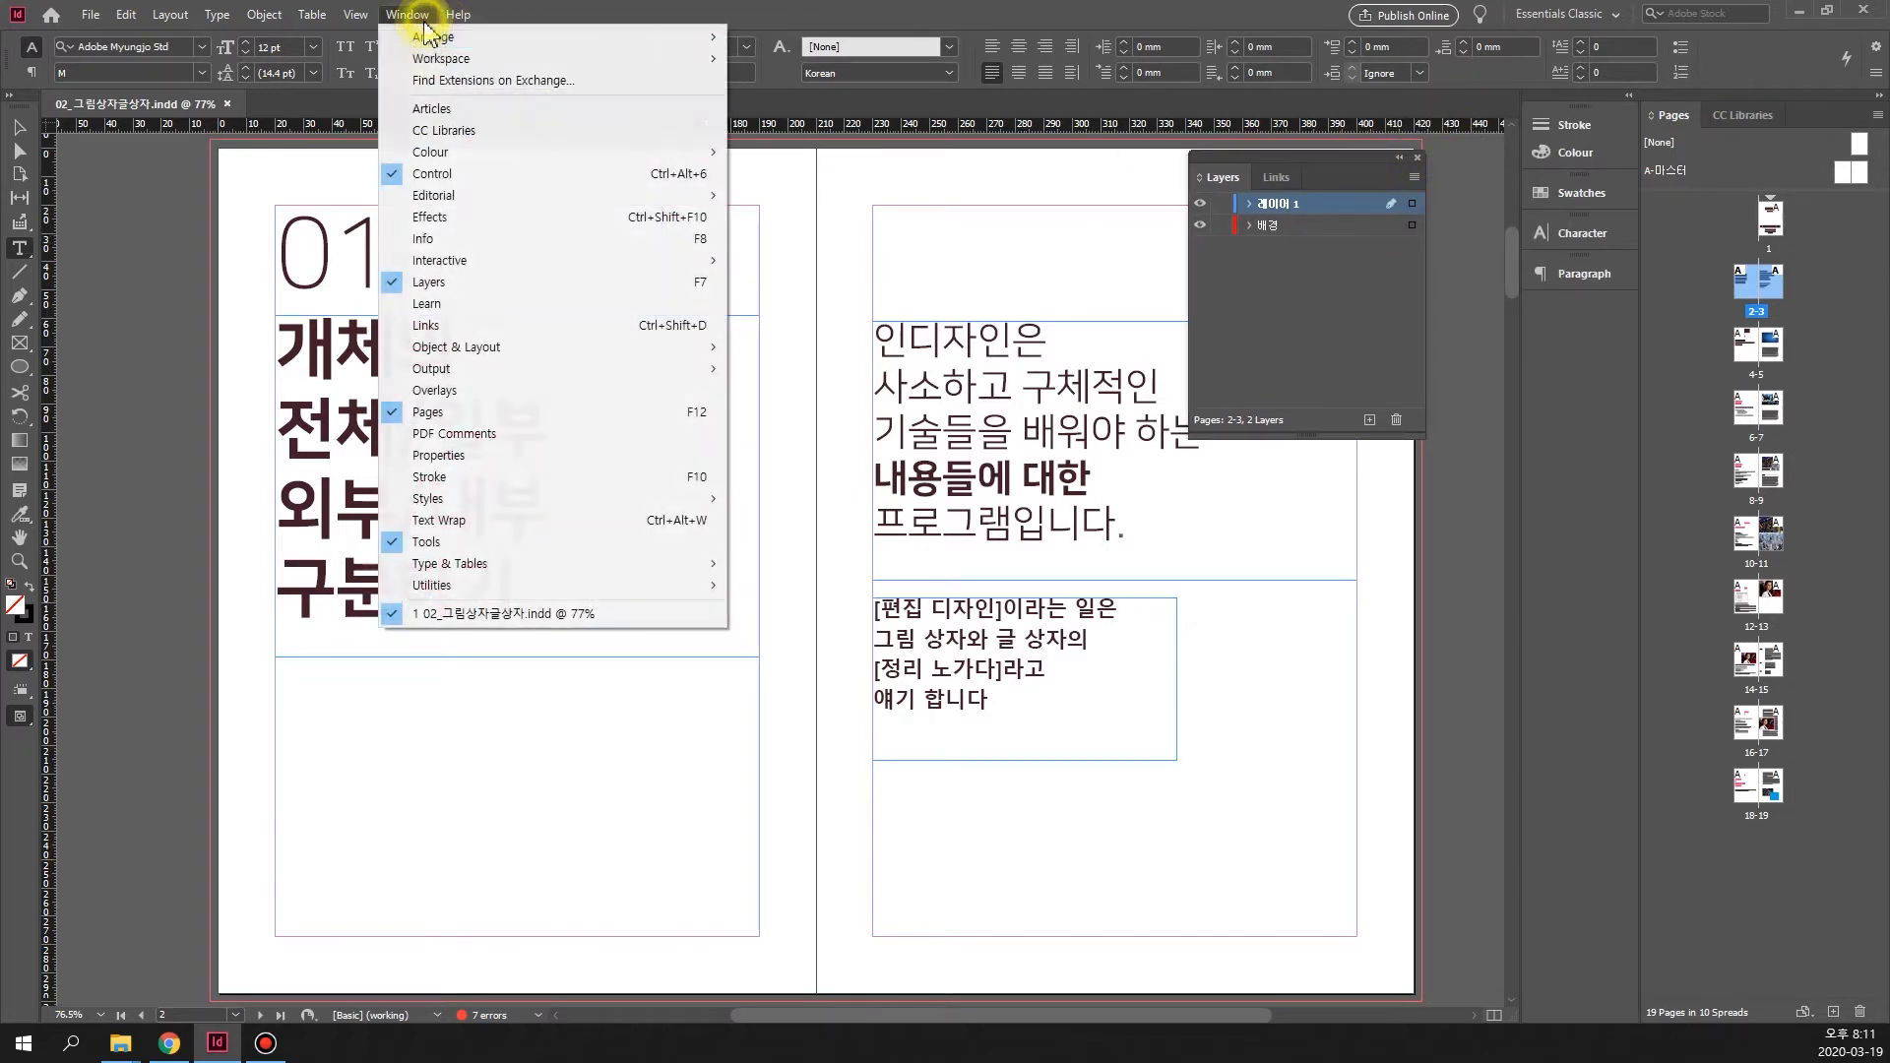
mouse_move(492, 585)
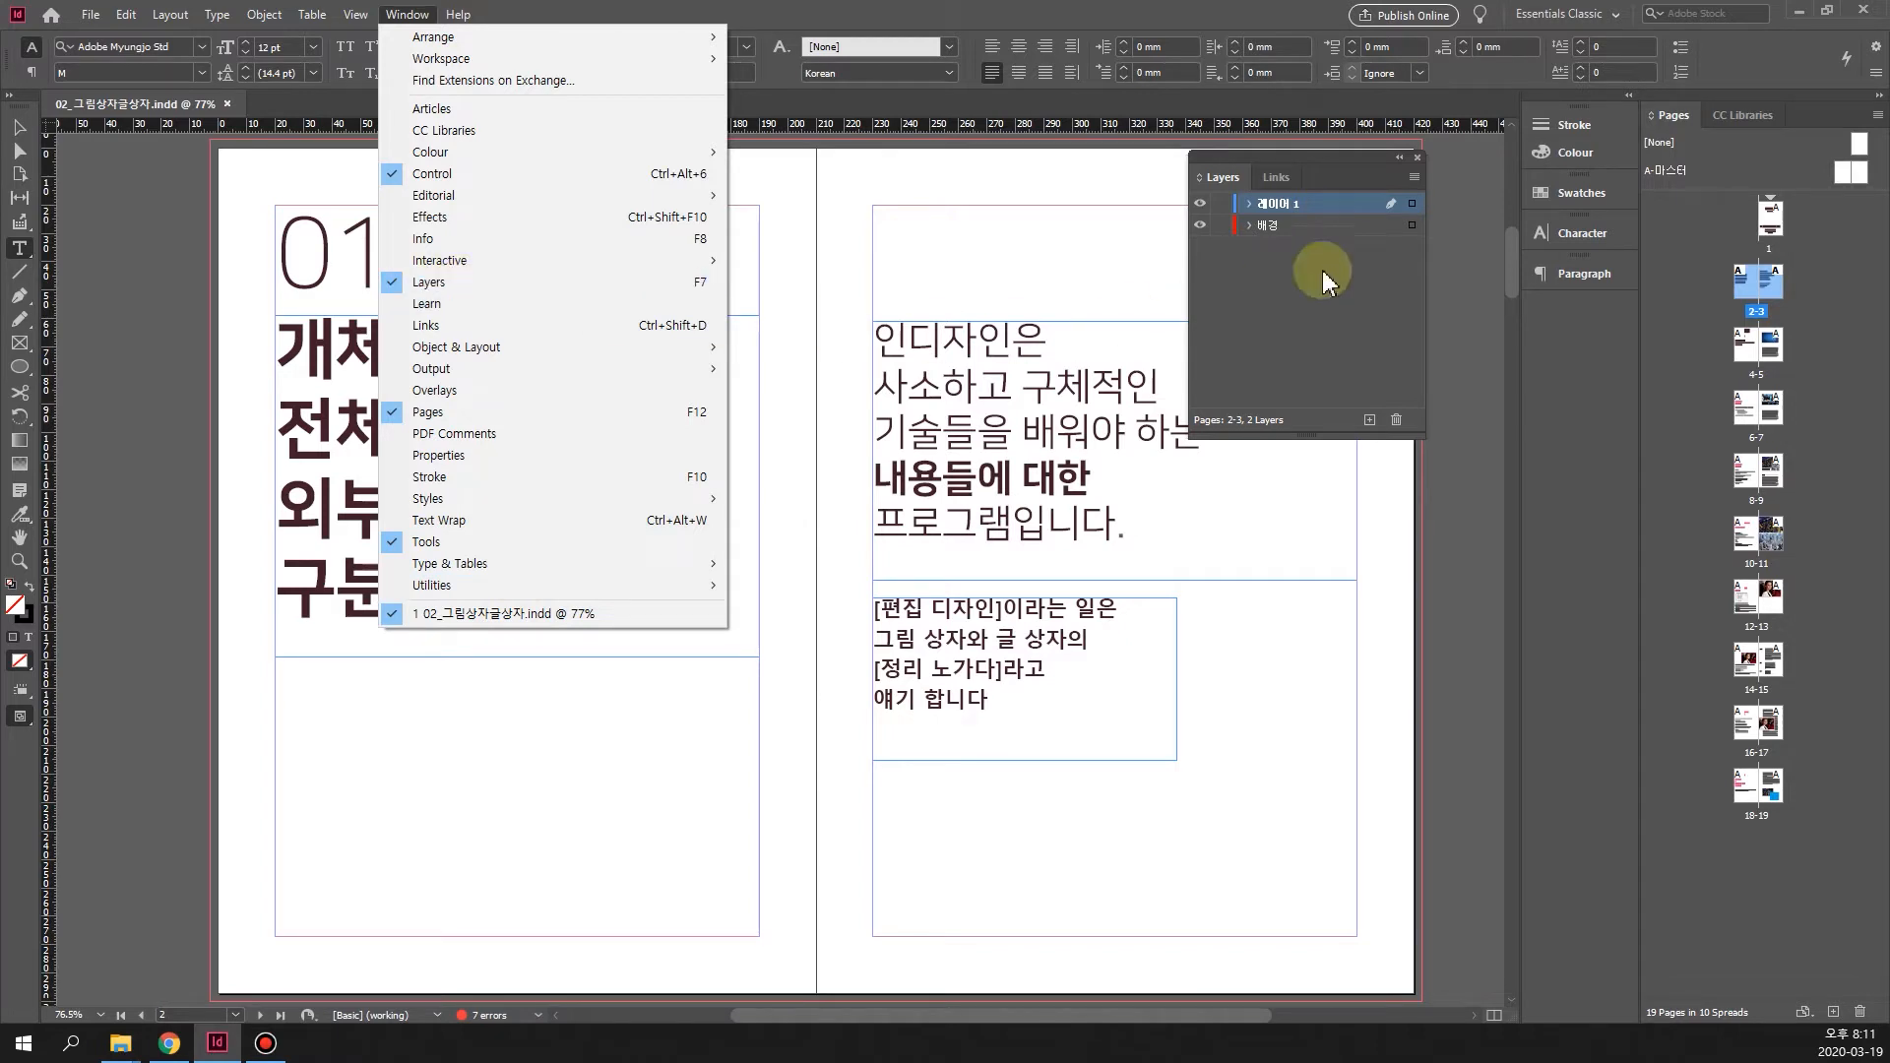
click(1307, 158)
mouse_move(1308, 157)
mouse_down()
mouse_move(1323, 272)
mouse_move(1508, 226)
mouse_move(1547, 116)
mouse_move(1575, 118)
mouse_up()
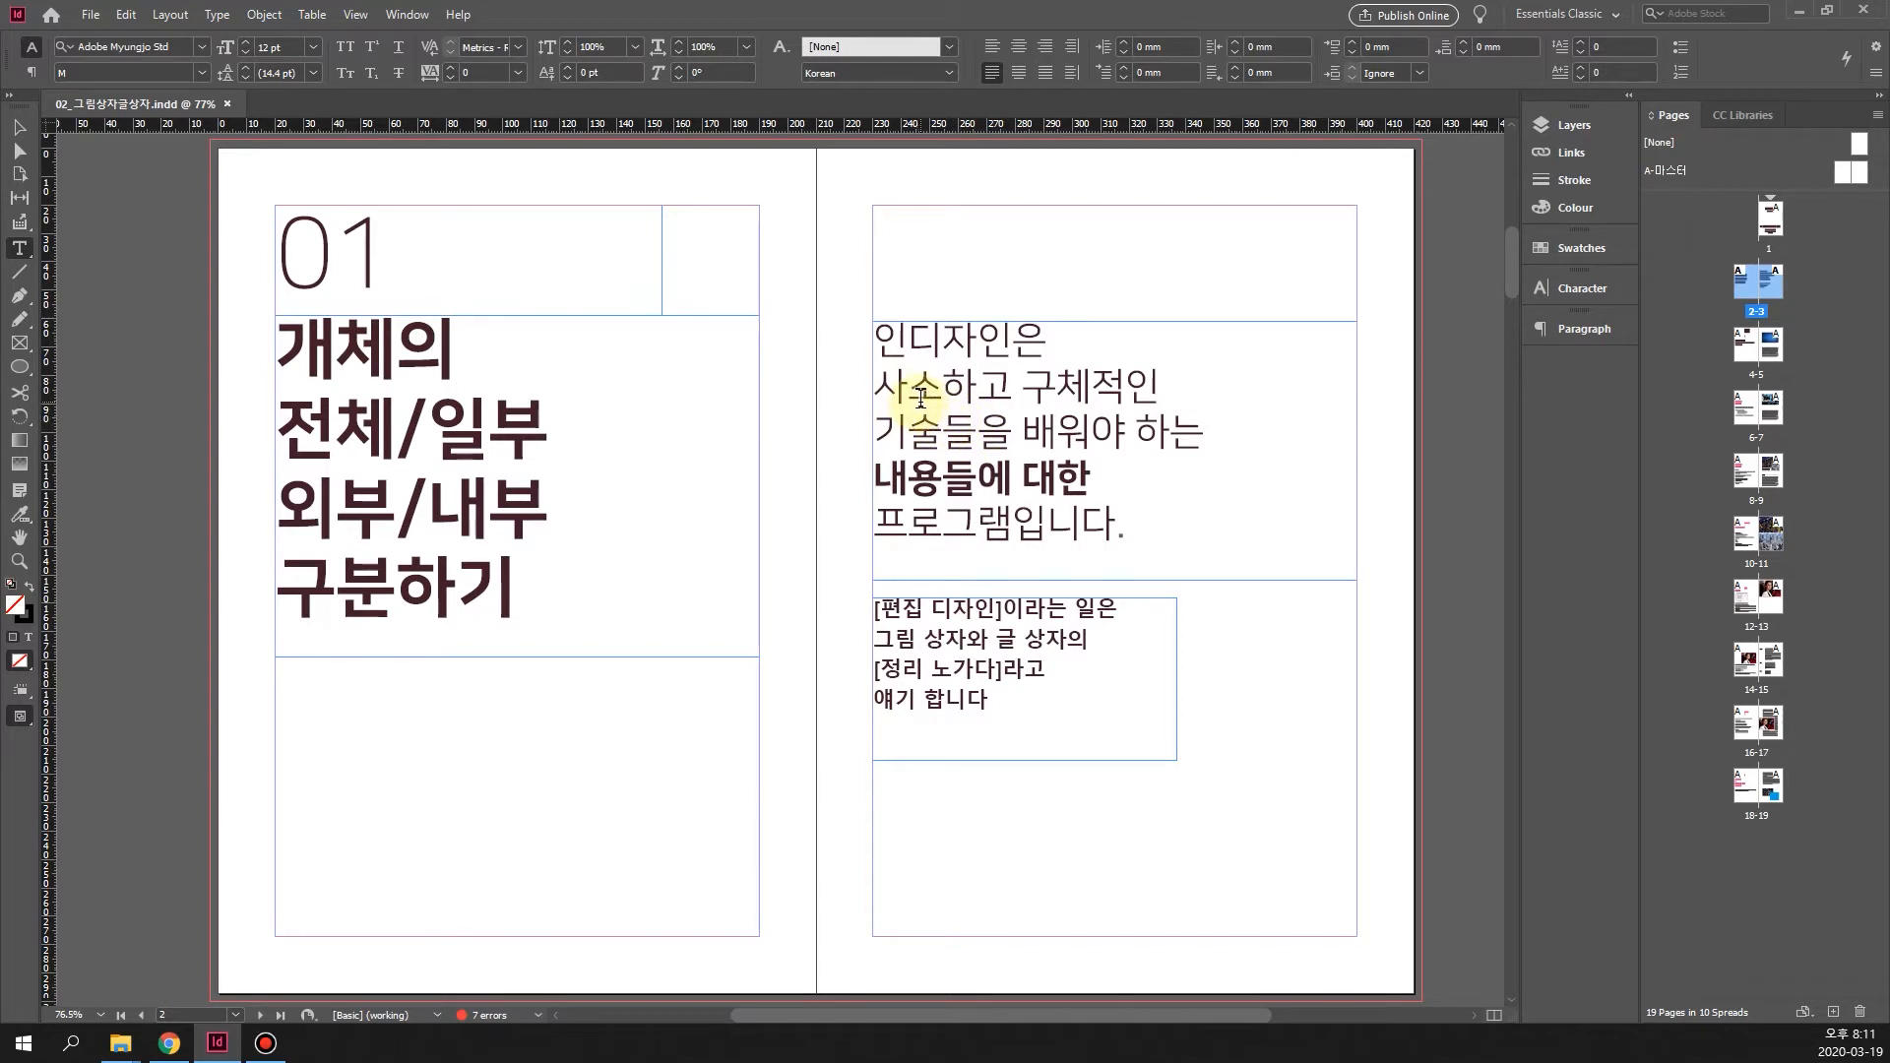
Save the current panel layout as a new workspace named with the author's name followed by 01_기본편집, capturing panel locations and menu customisation
click(405, 16)
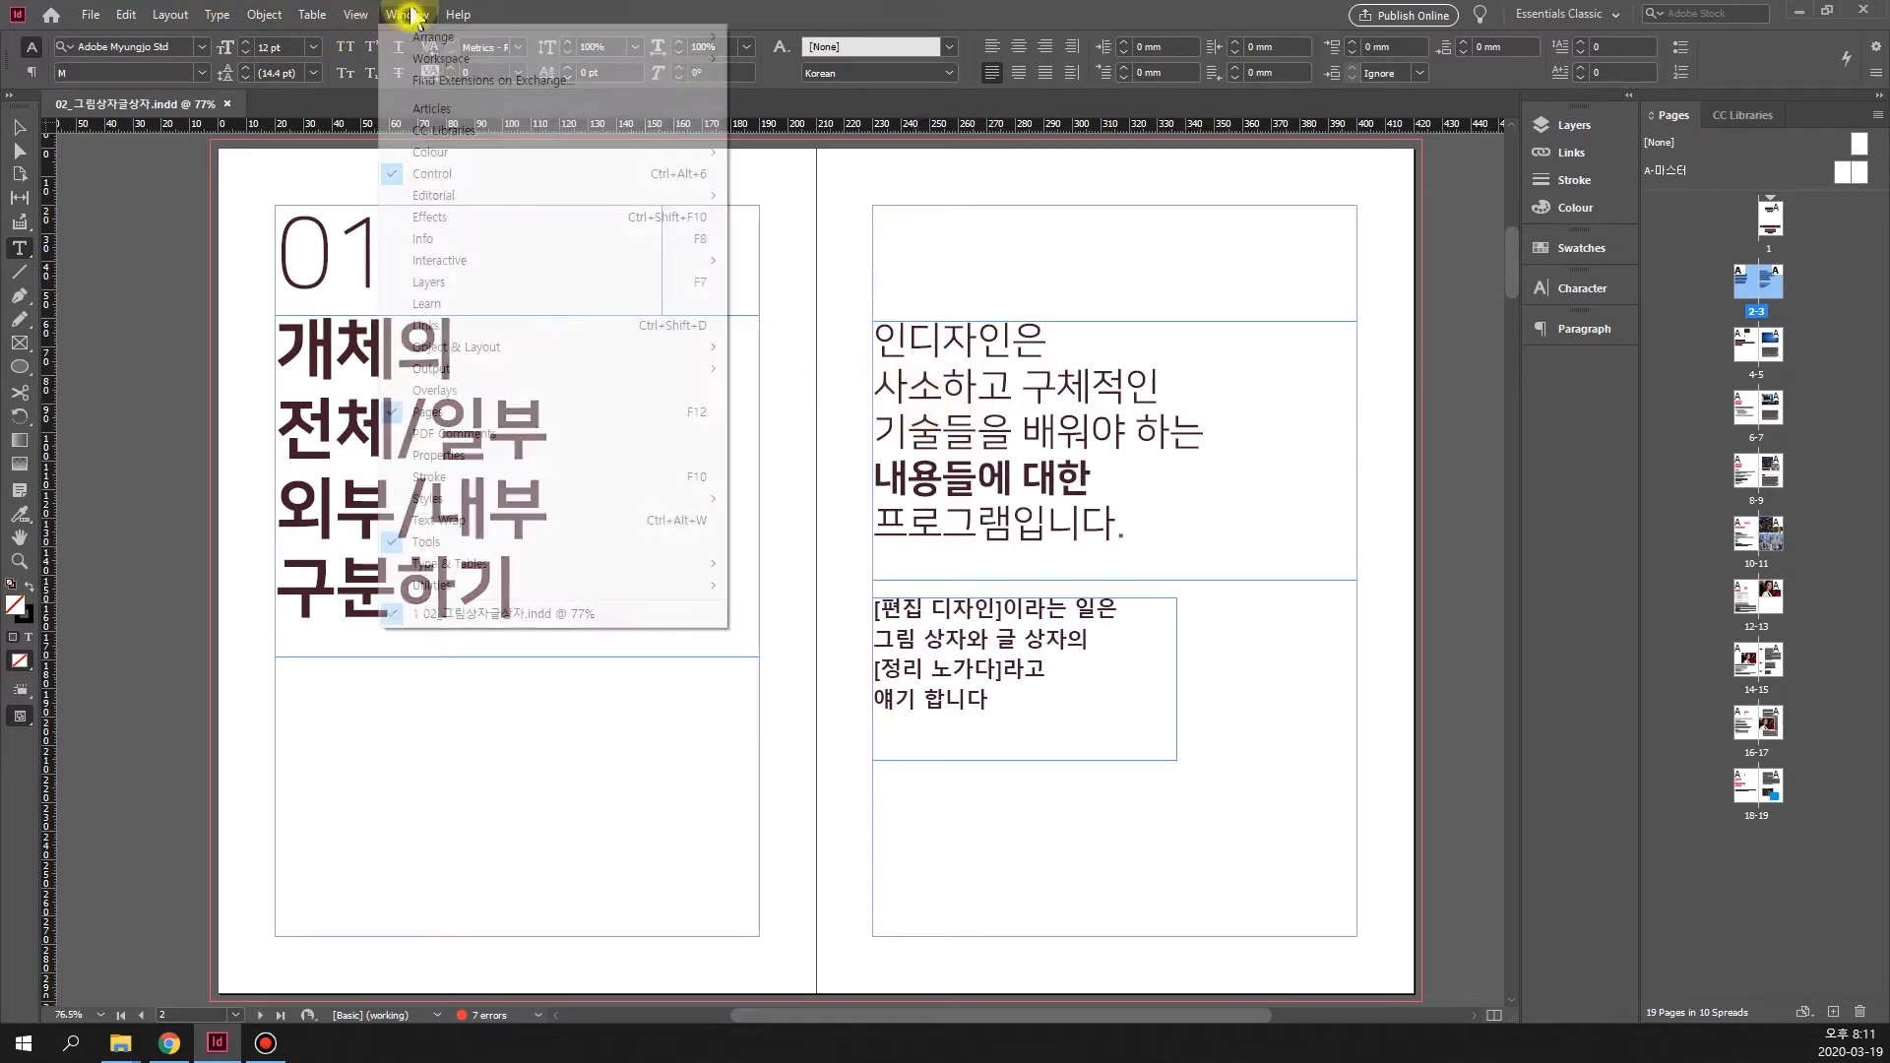
mouse_move(495, 65)
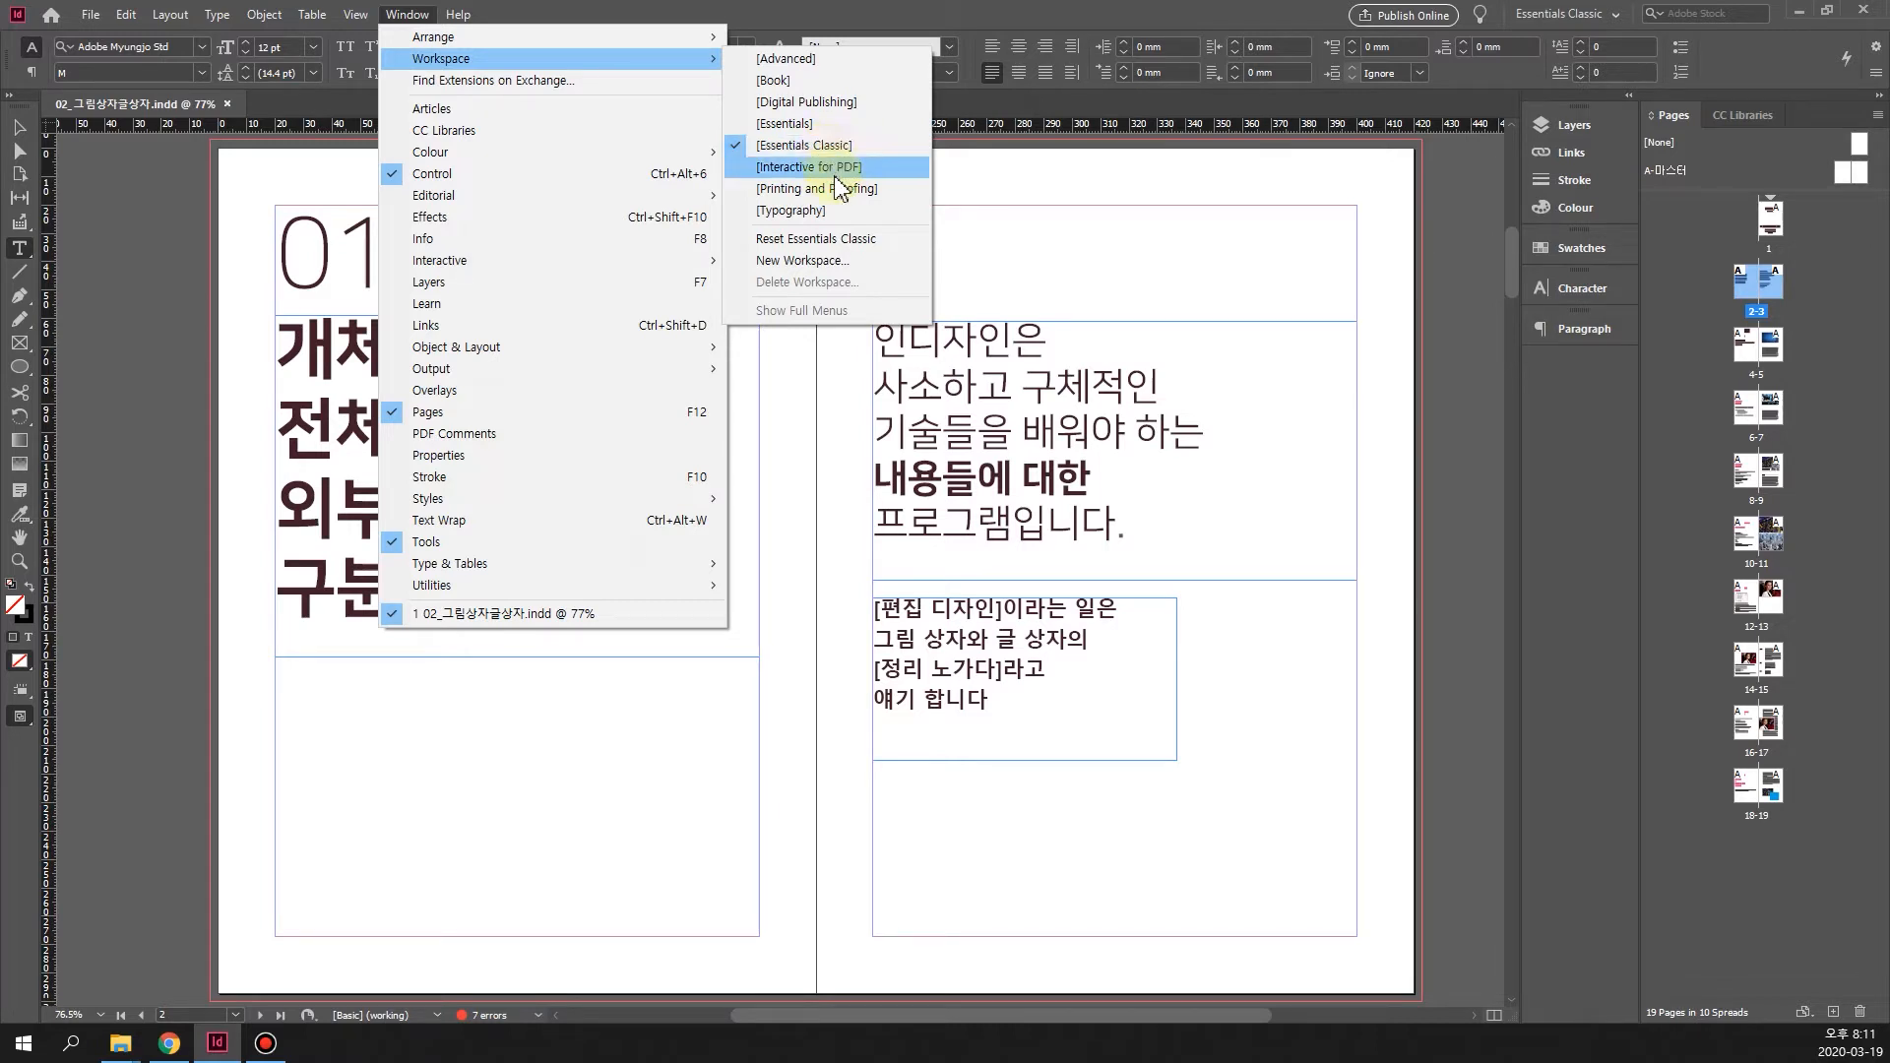
click(832, 261)
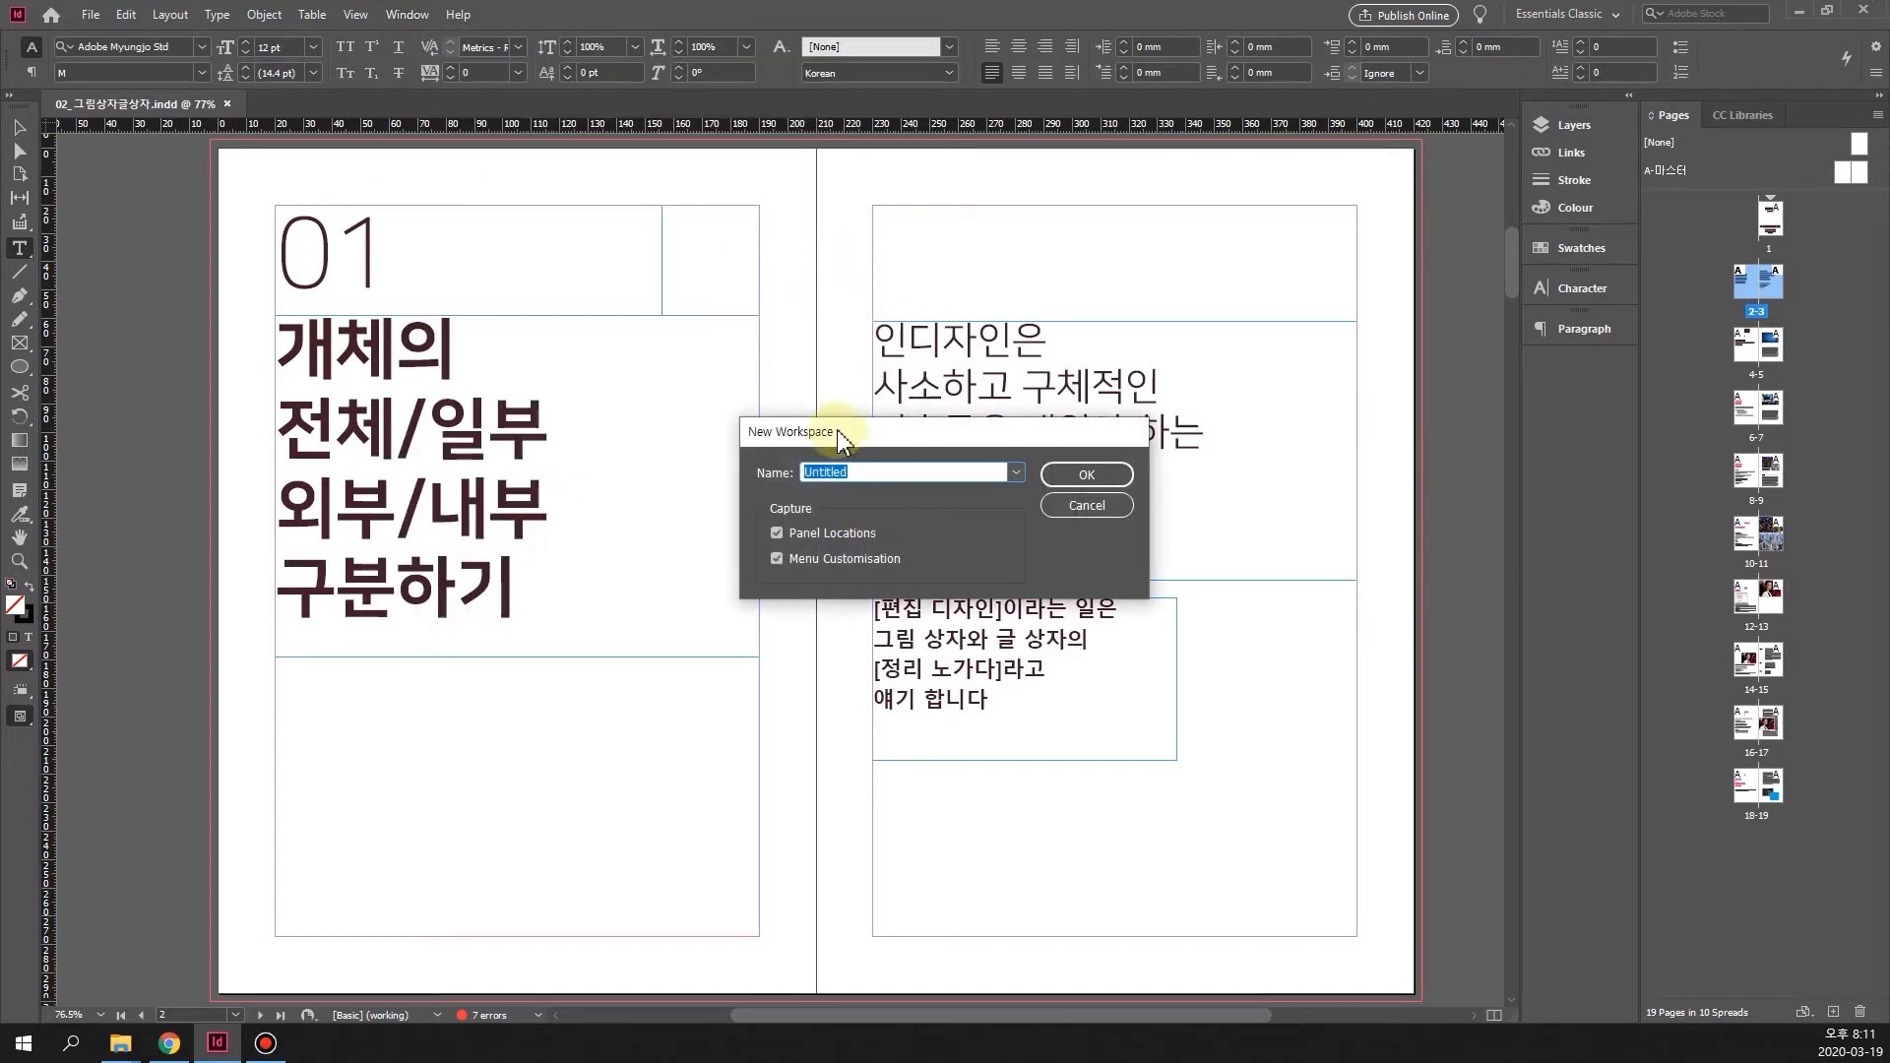
drag(836, 429, 822, 290)
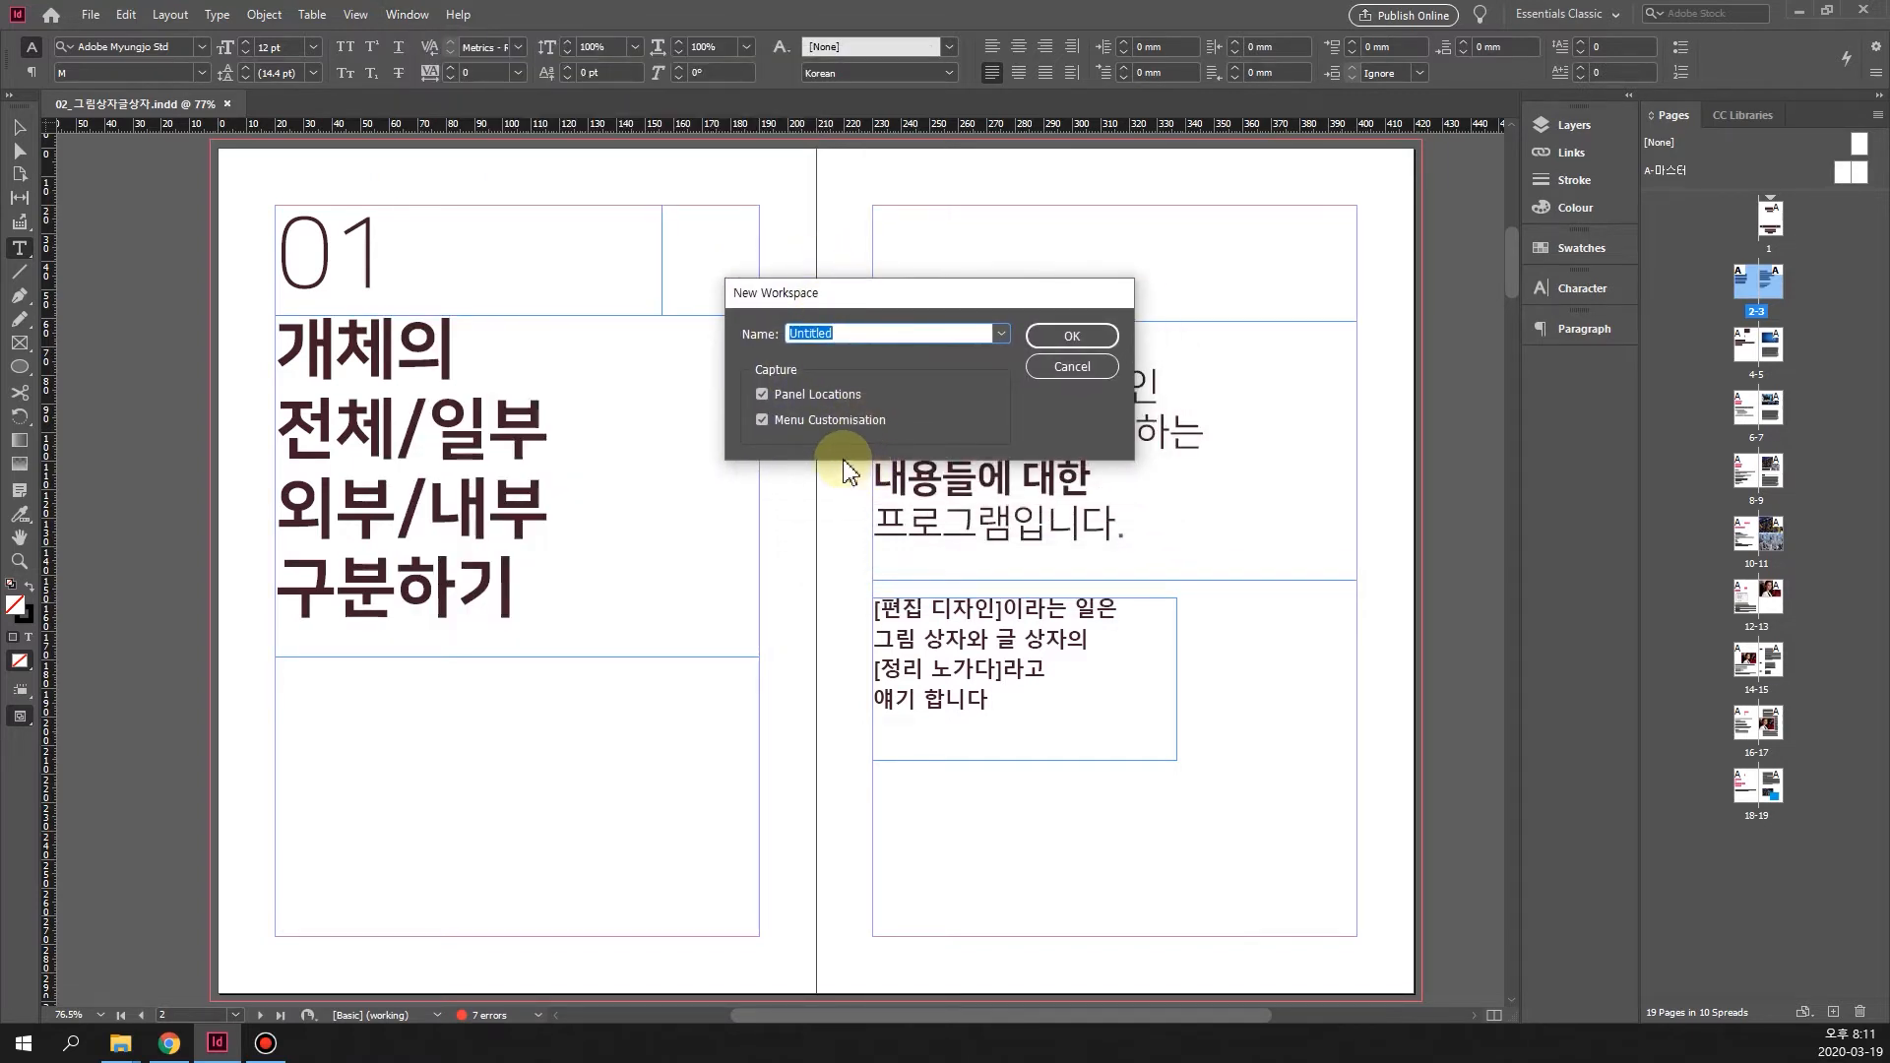
text(ㄱ)
text(ㅂ)
text(후)
text(이)
text(01_)
text(기버)
text(ㅁ)
text(지)
text(ㅂ)
click(1098, 336)
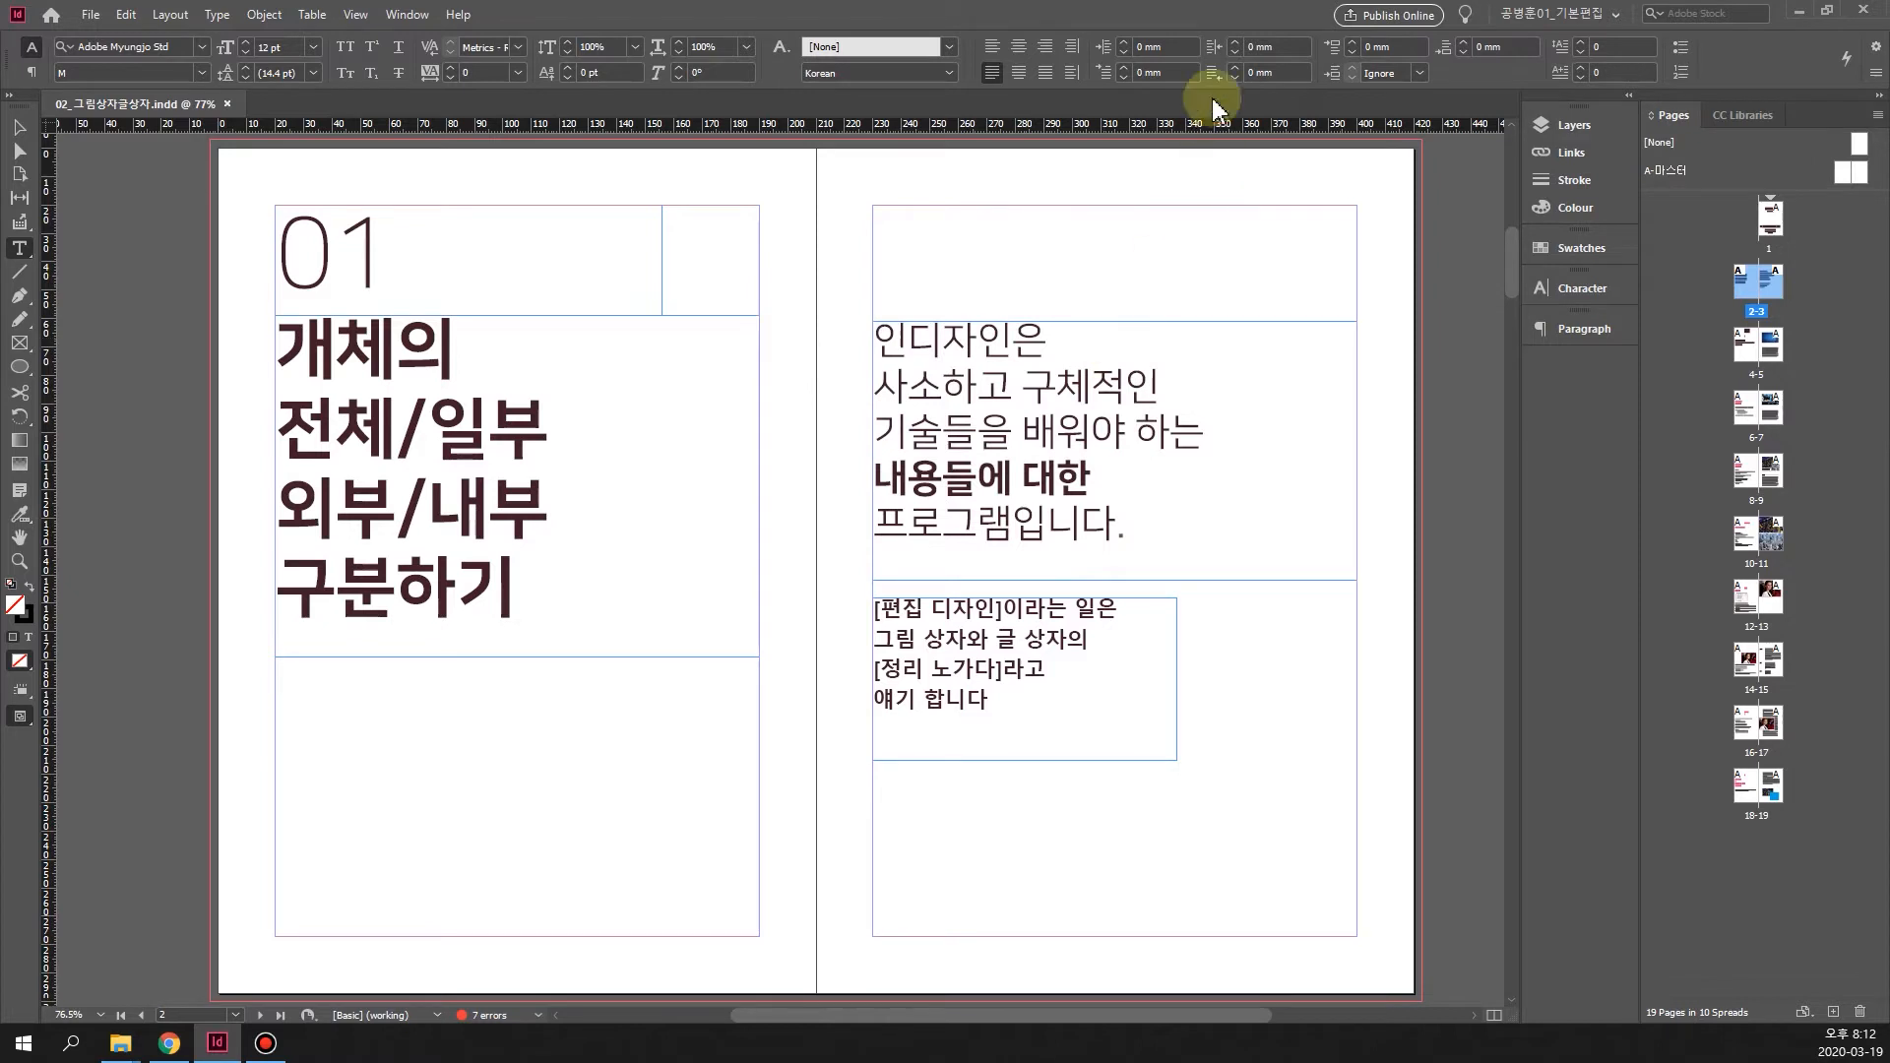
Check the available workspaces for the newly saved custom workspace
click(415, 22)
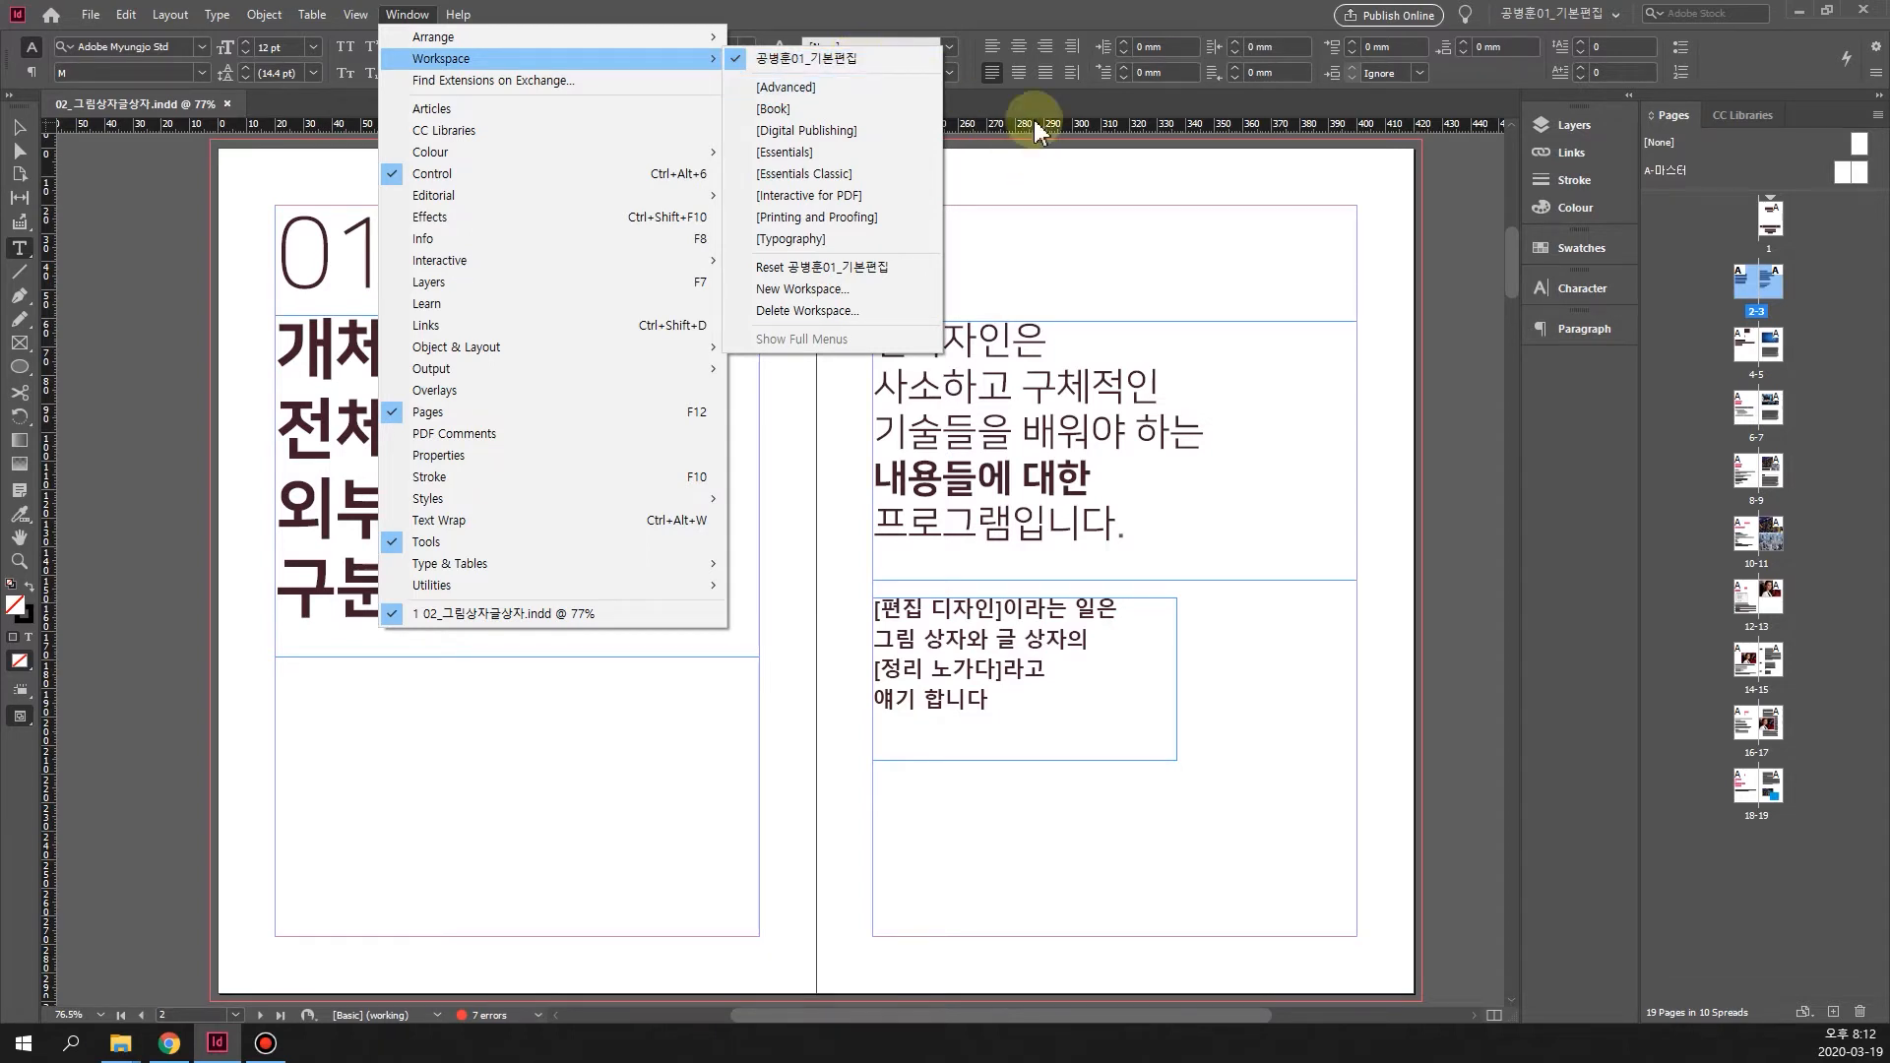
click(1009, 23)
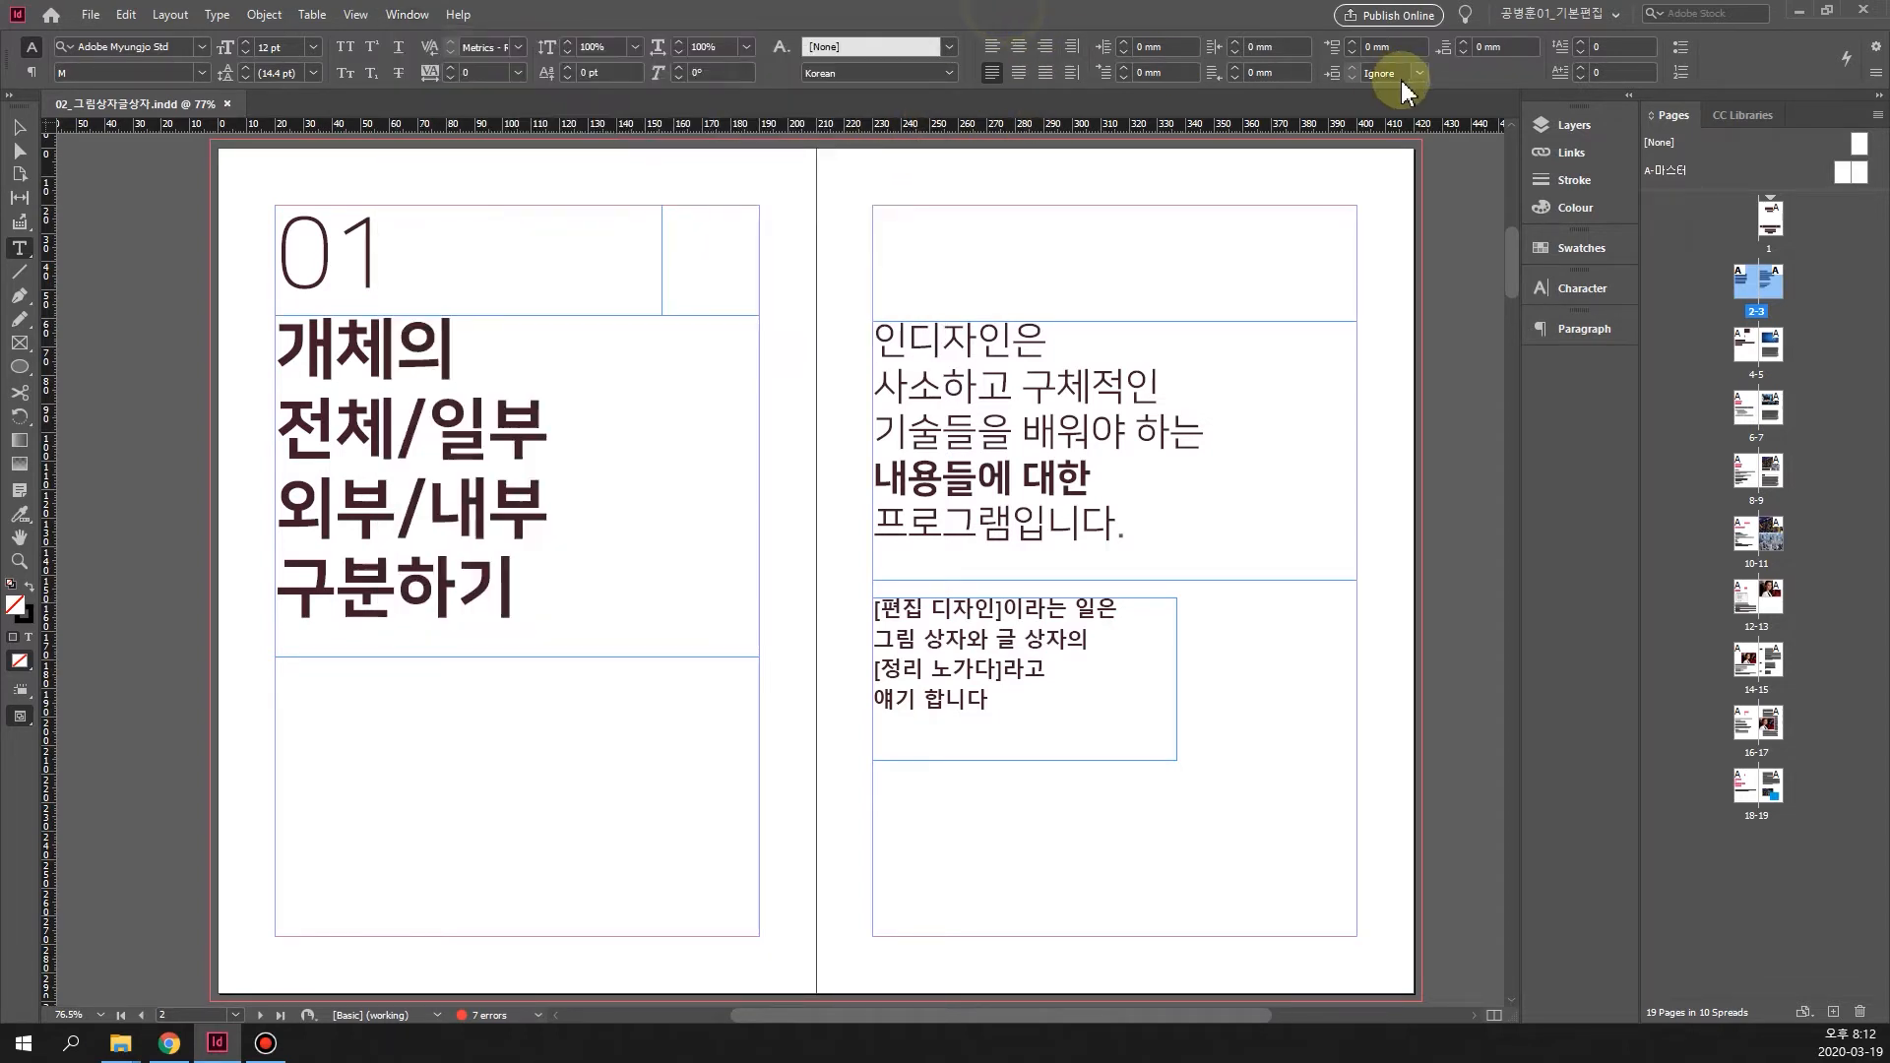
click(1614, 15)
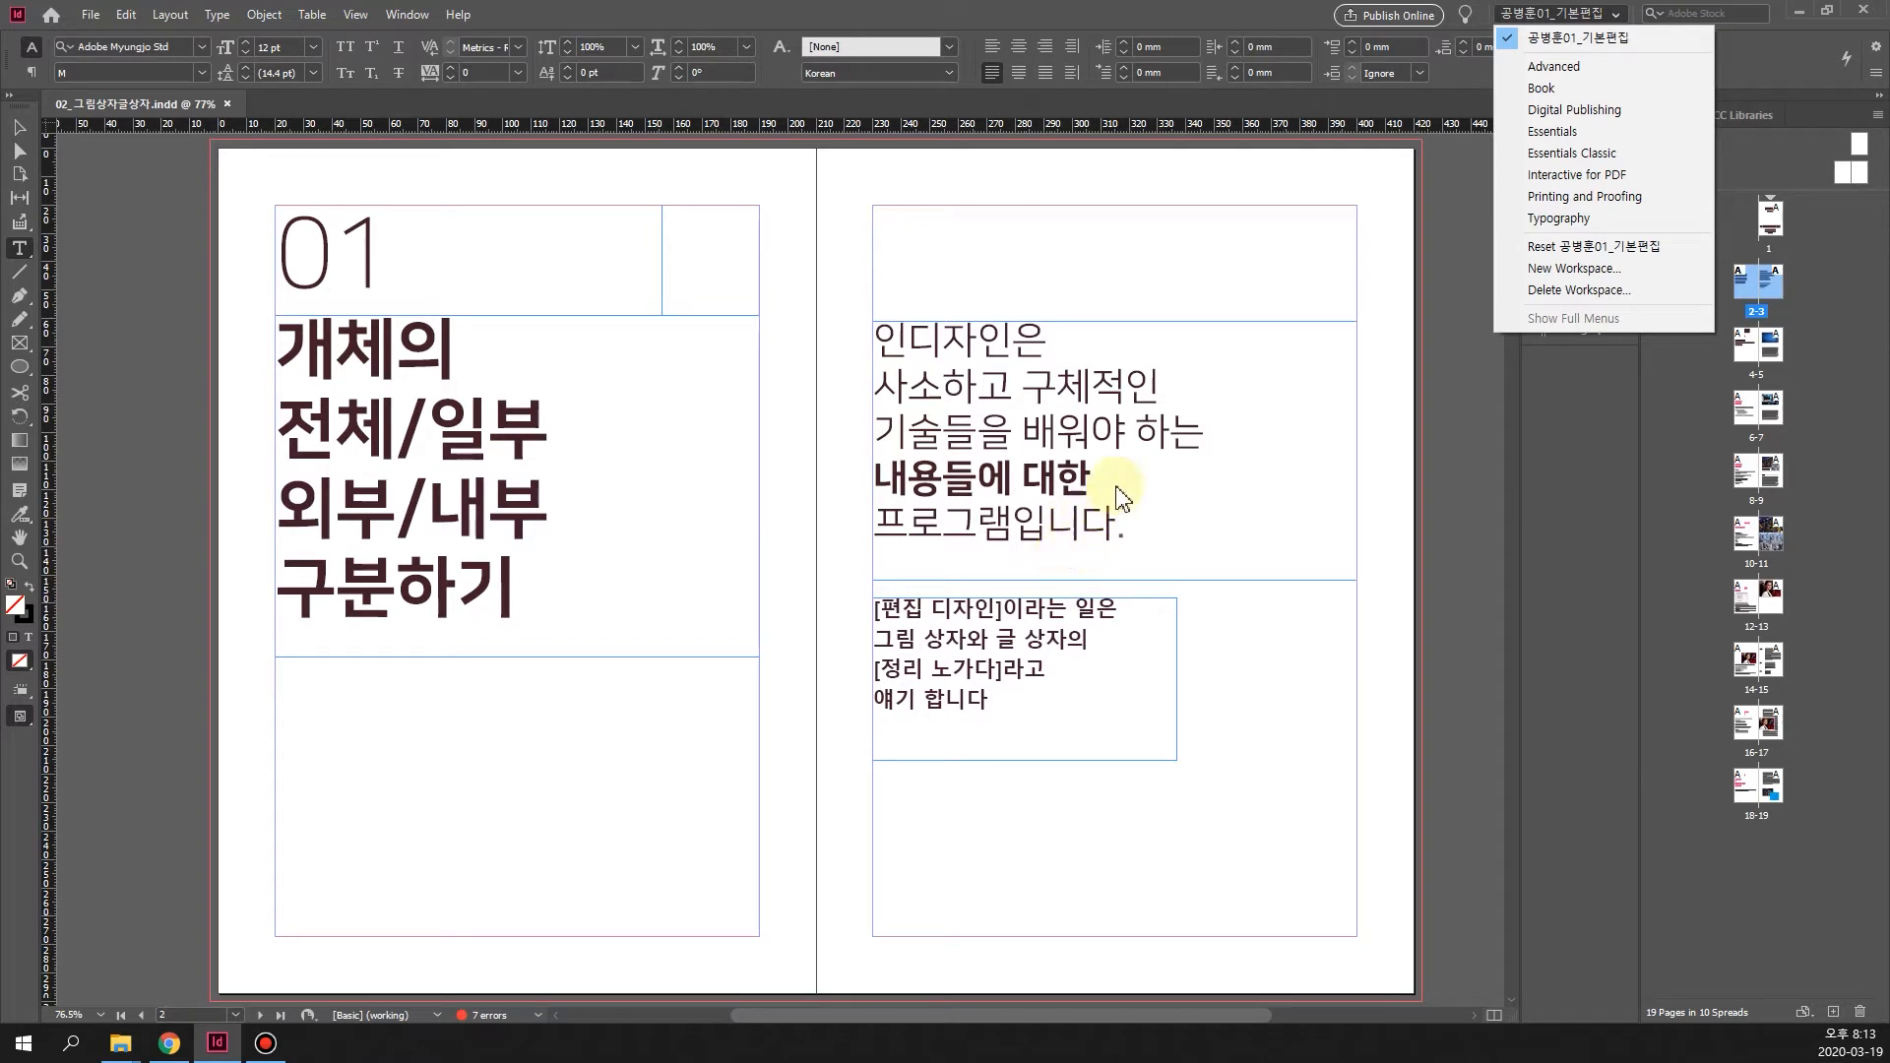
From the page 2 heading text, inspect NanumSquare ExtraBold and the replacement font families in Find Font, and close it without replacing anything
click(467, 398)
click(468, 396)
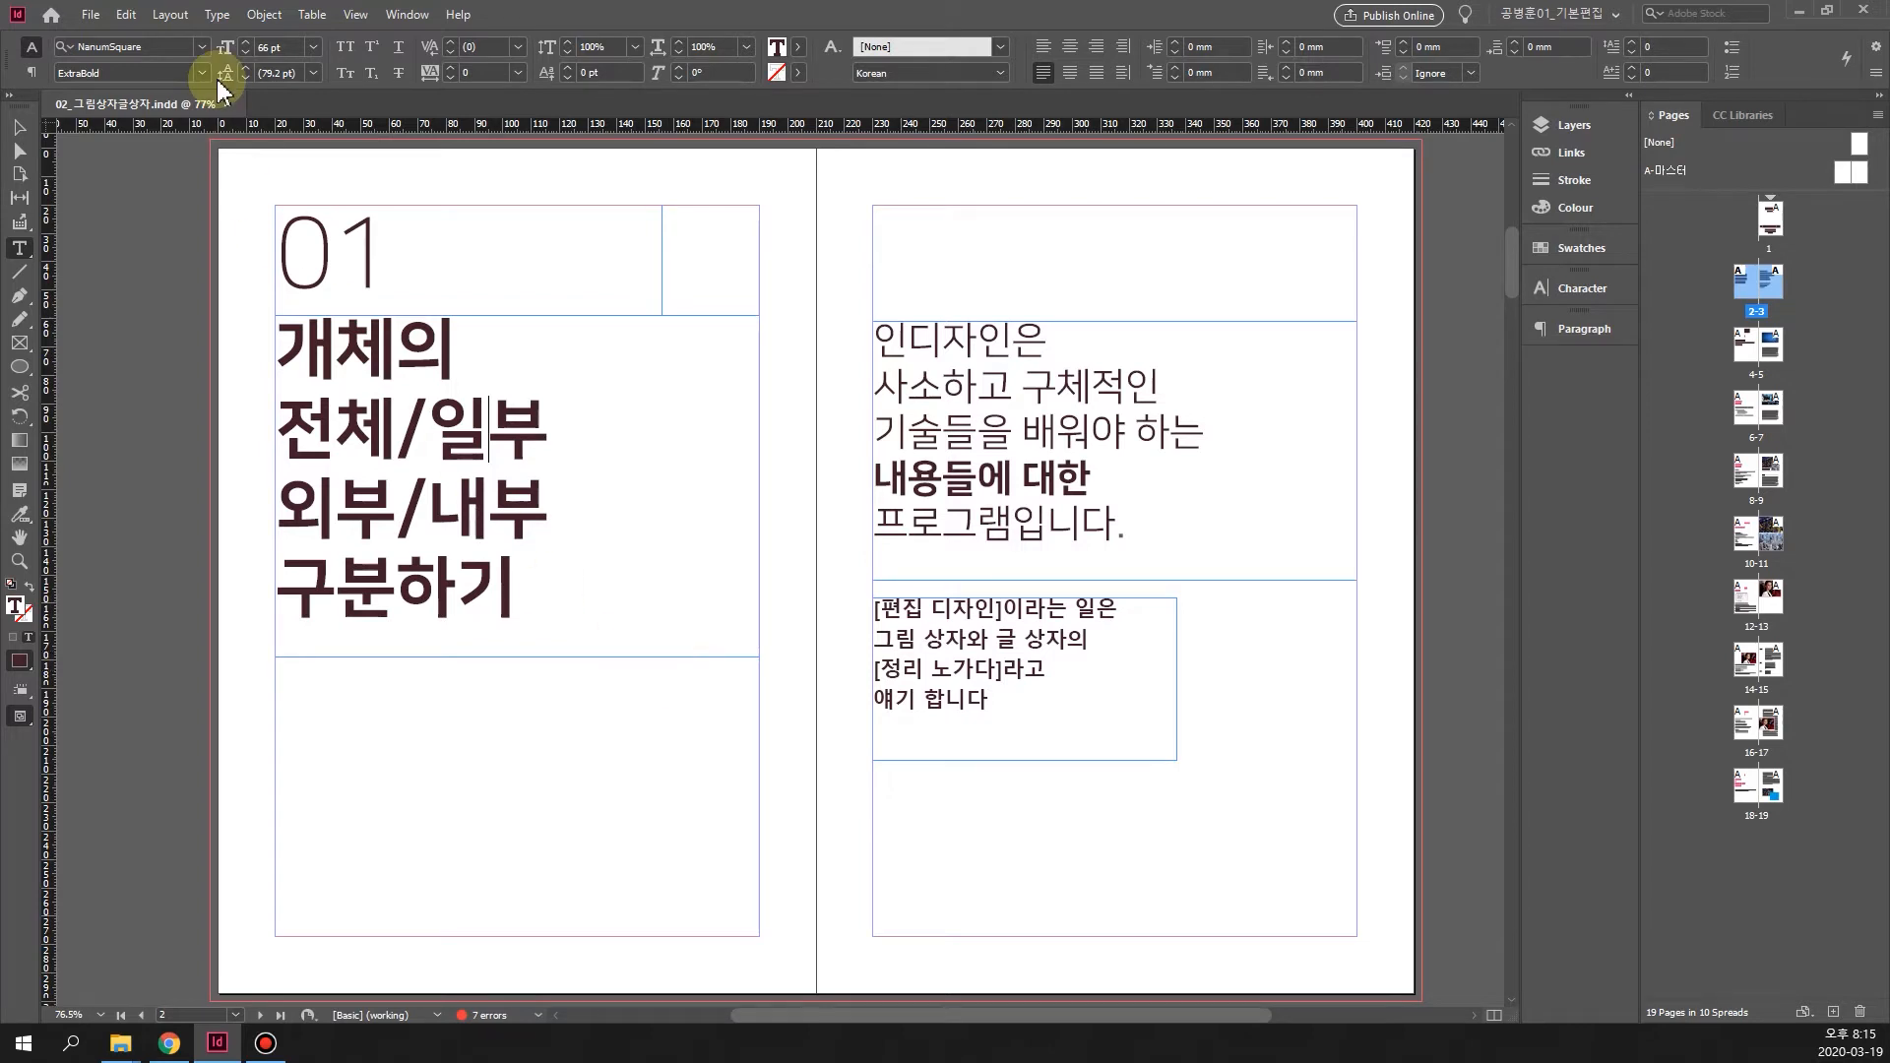
click(216, 14)
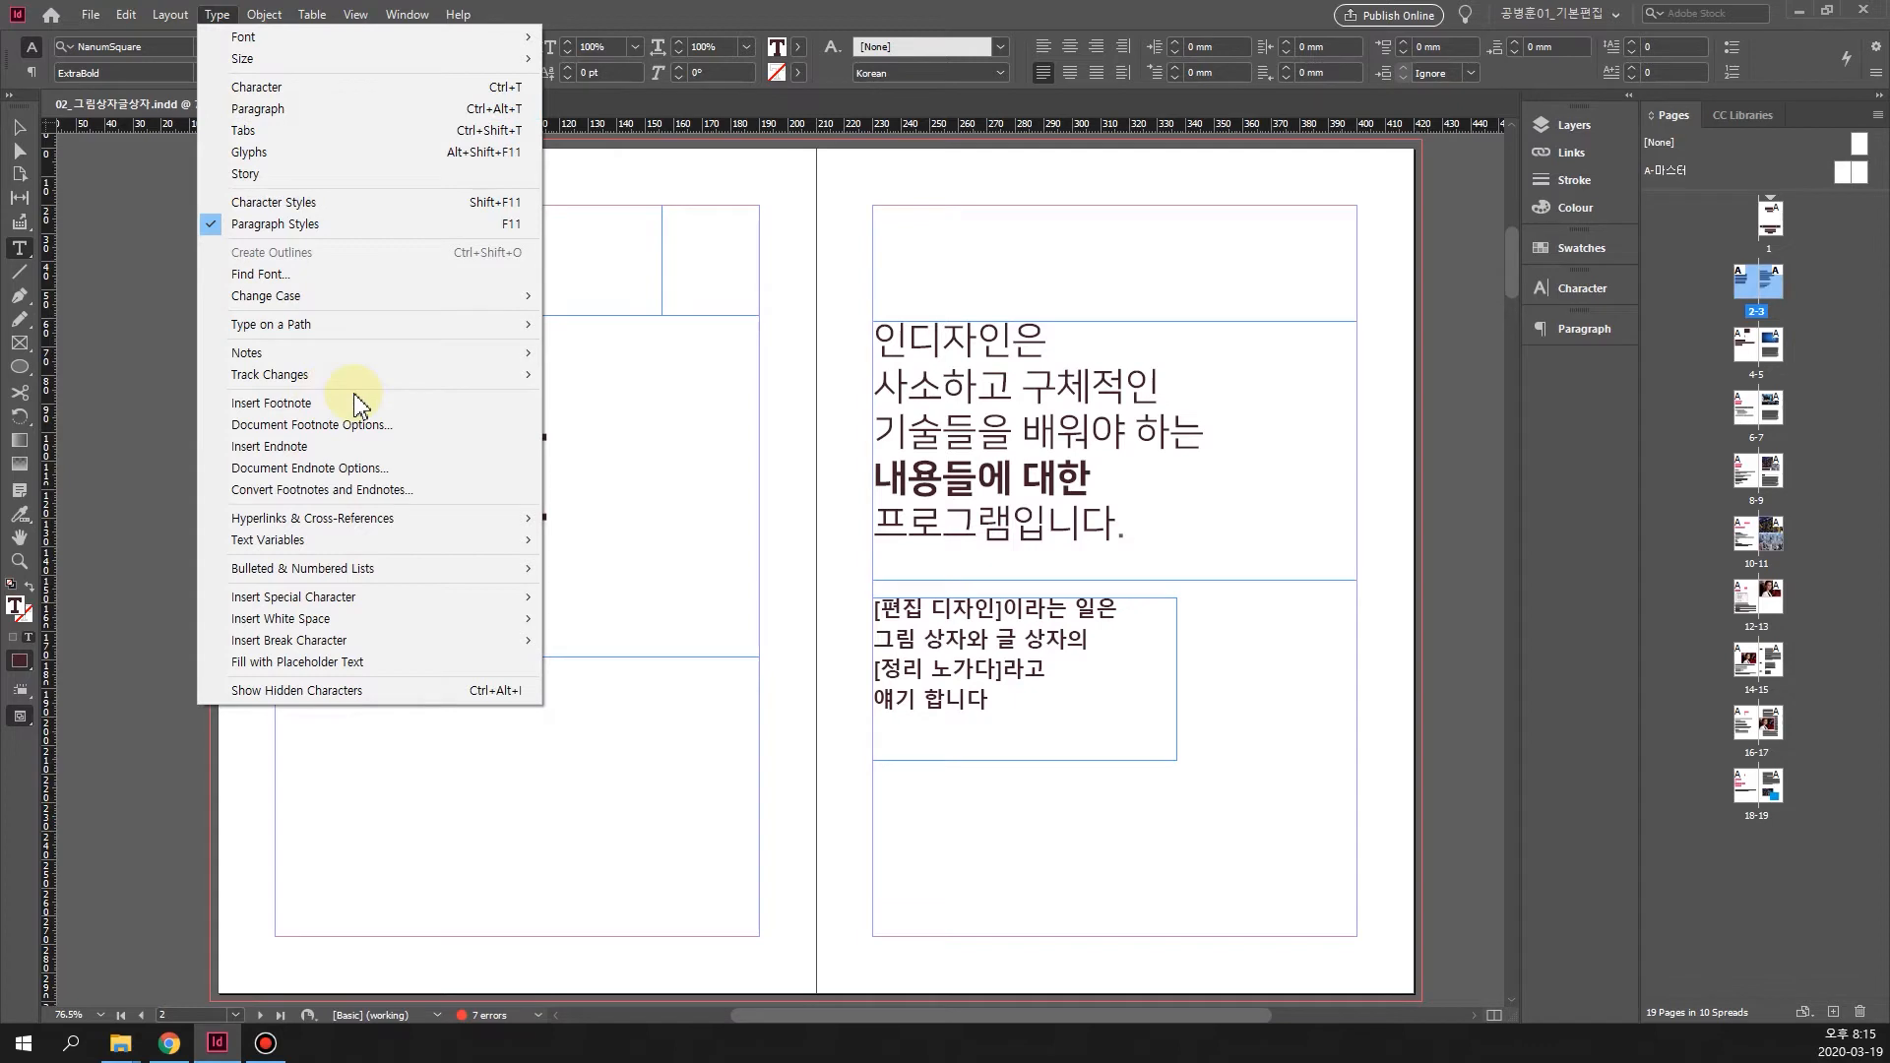
click(280, 277)
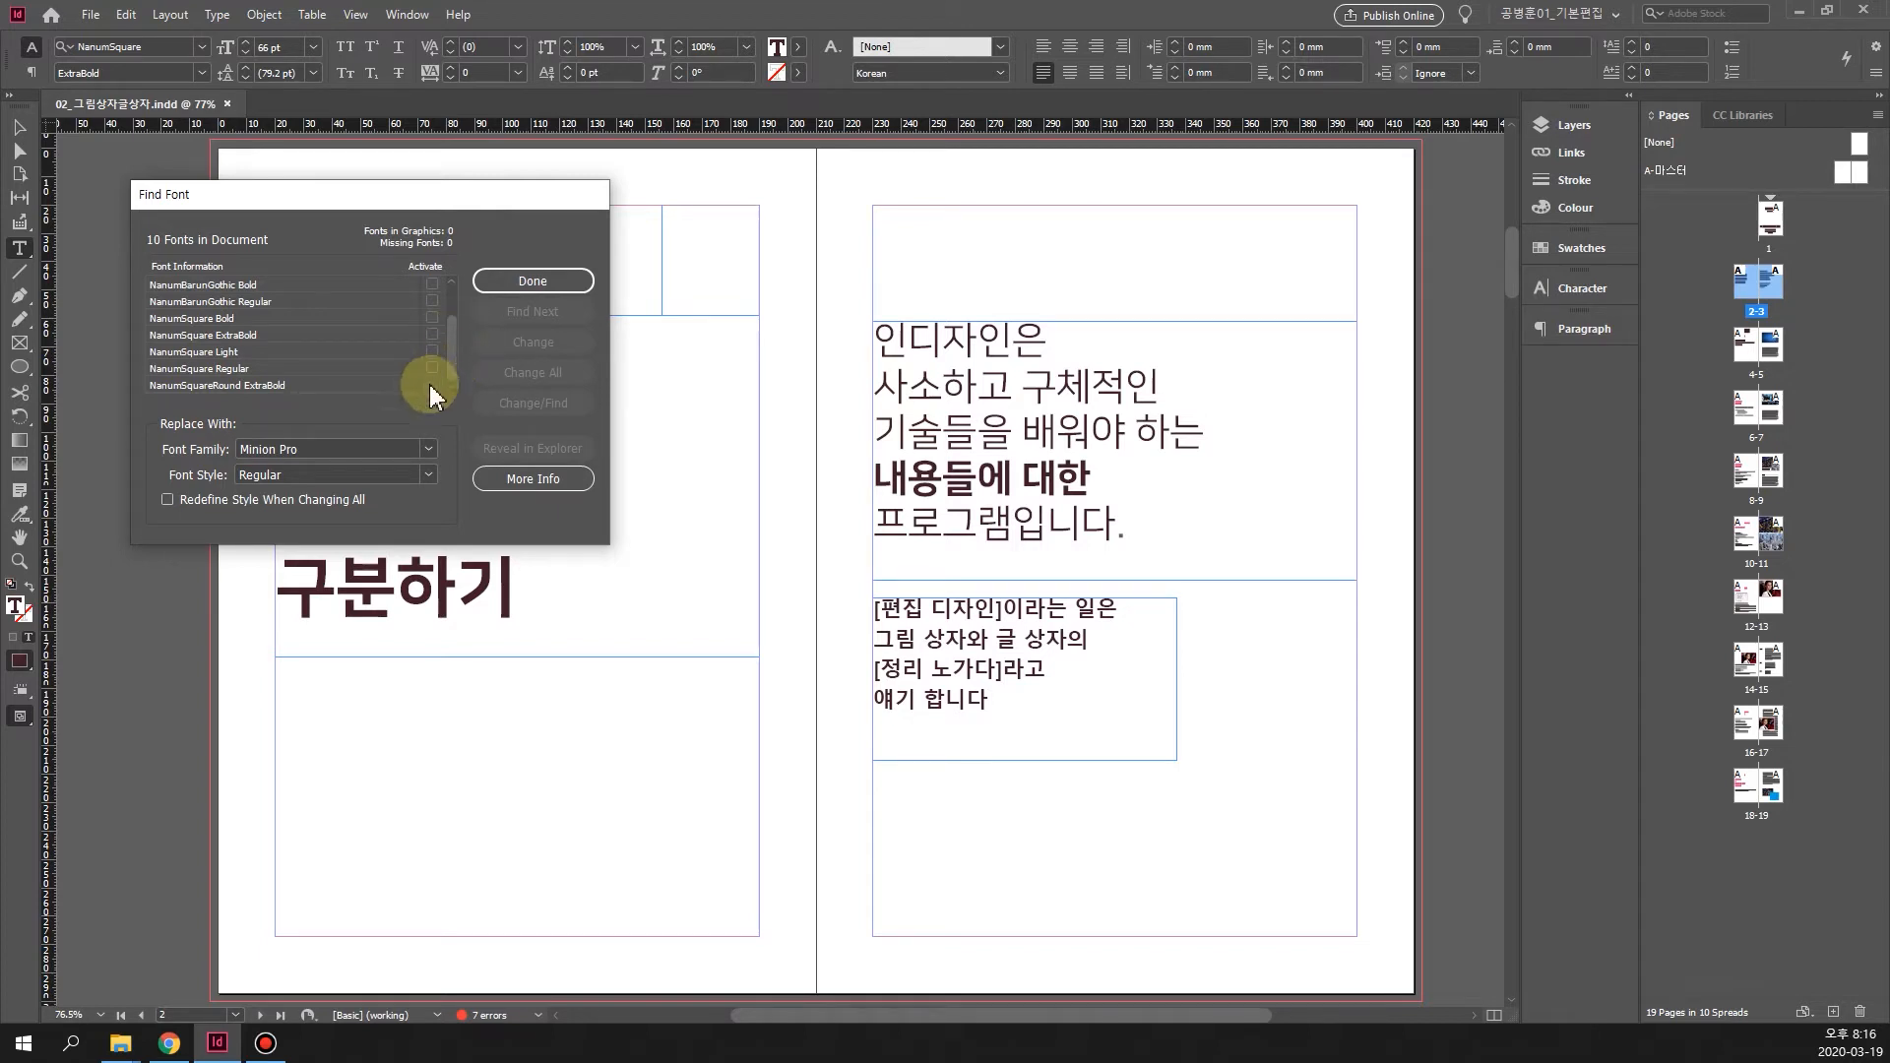
click(433, 335)
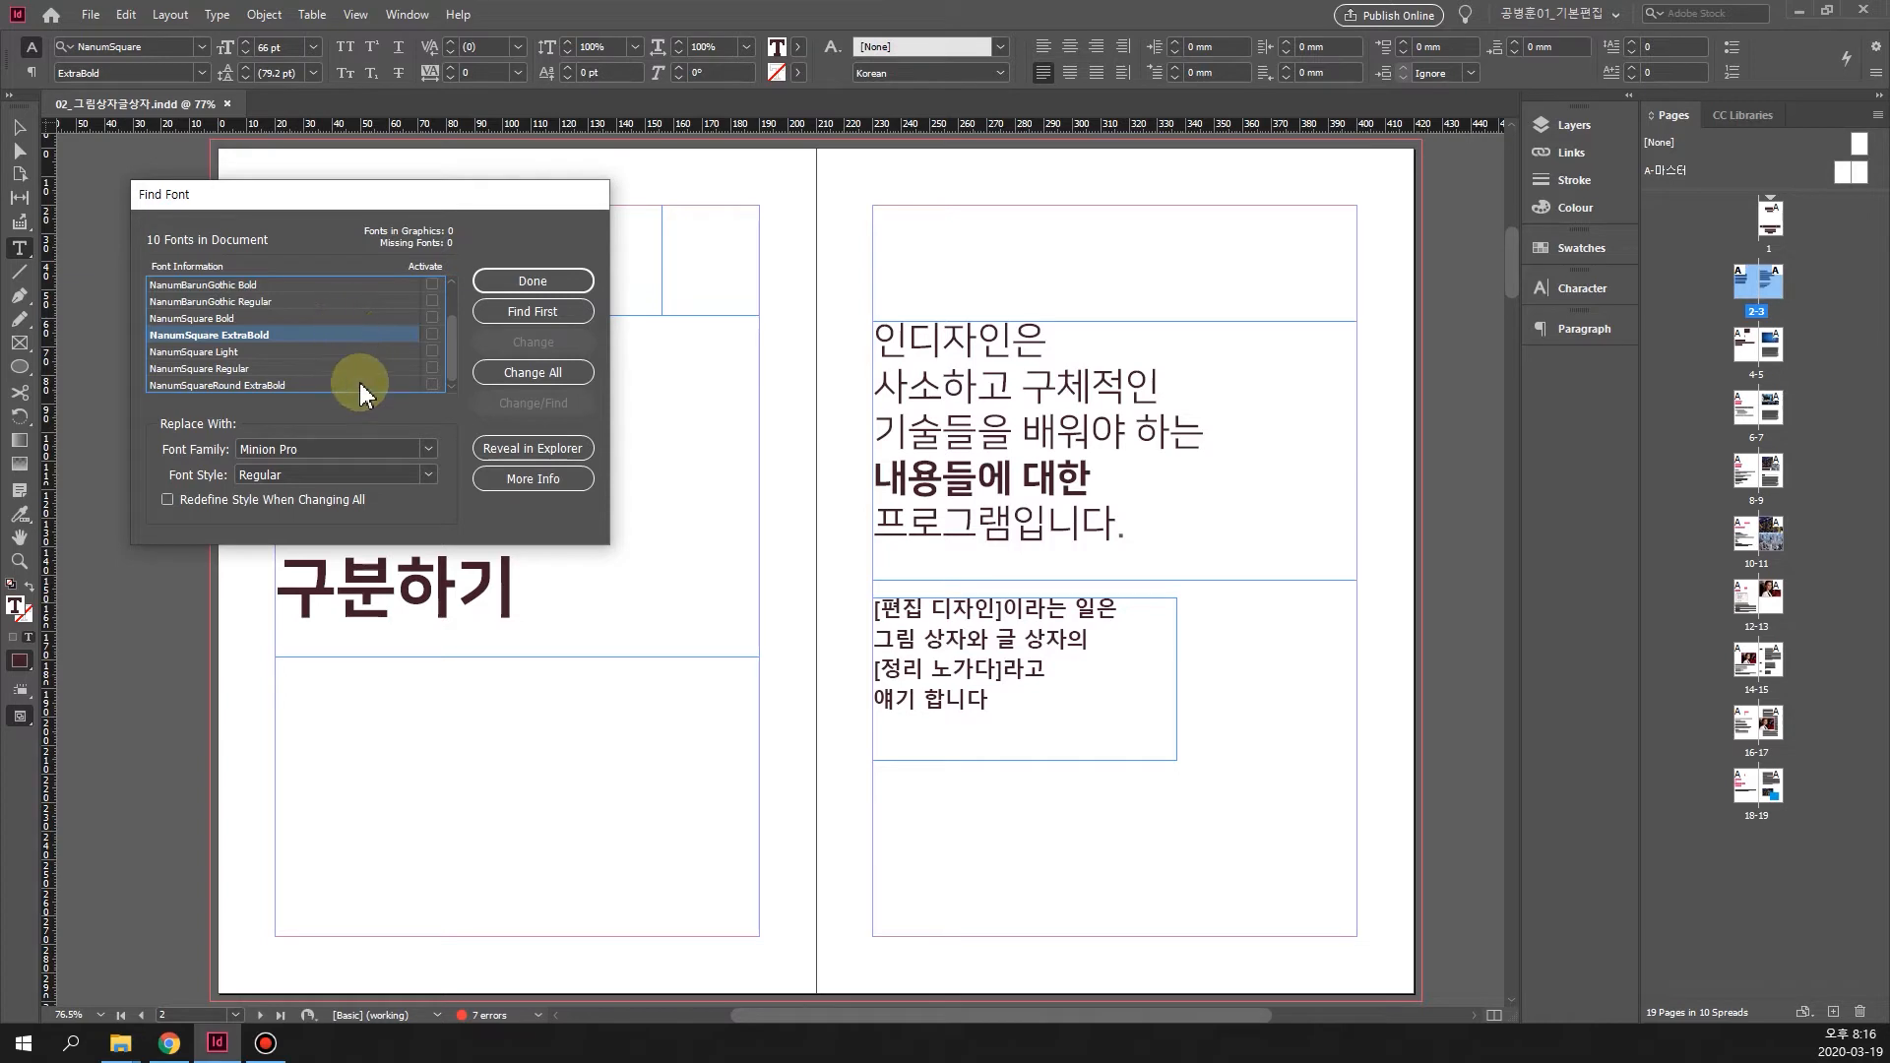
click(426, 455)
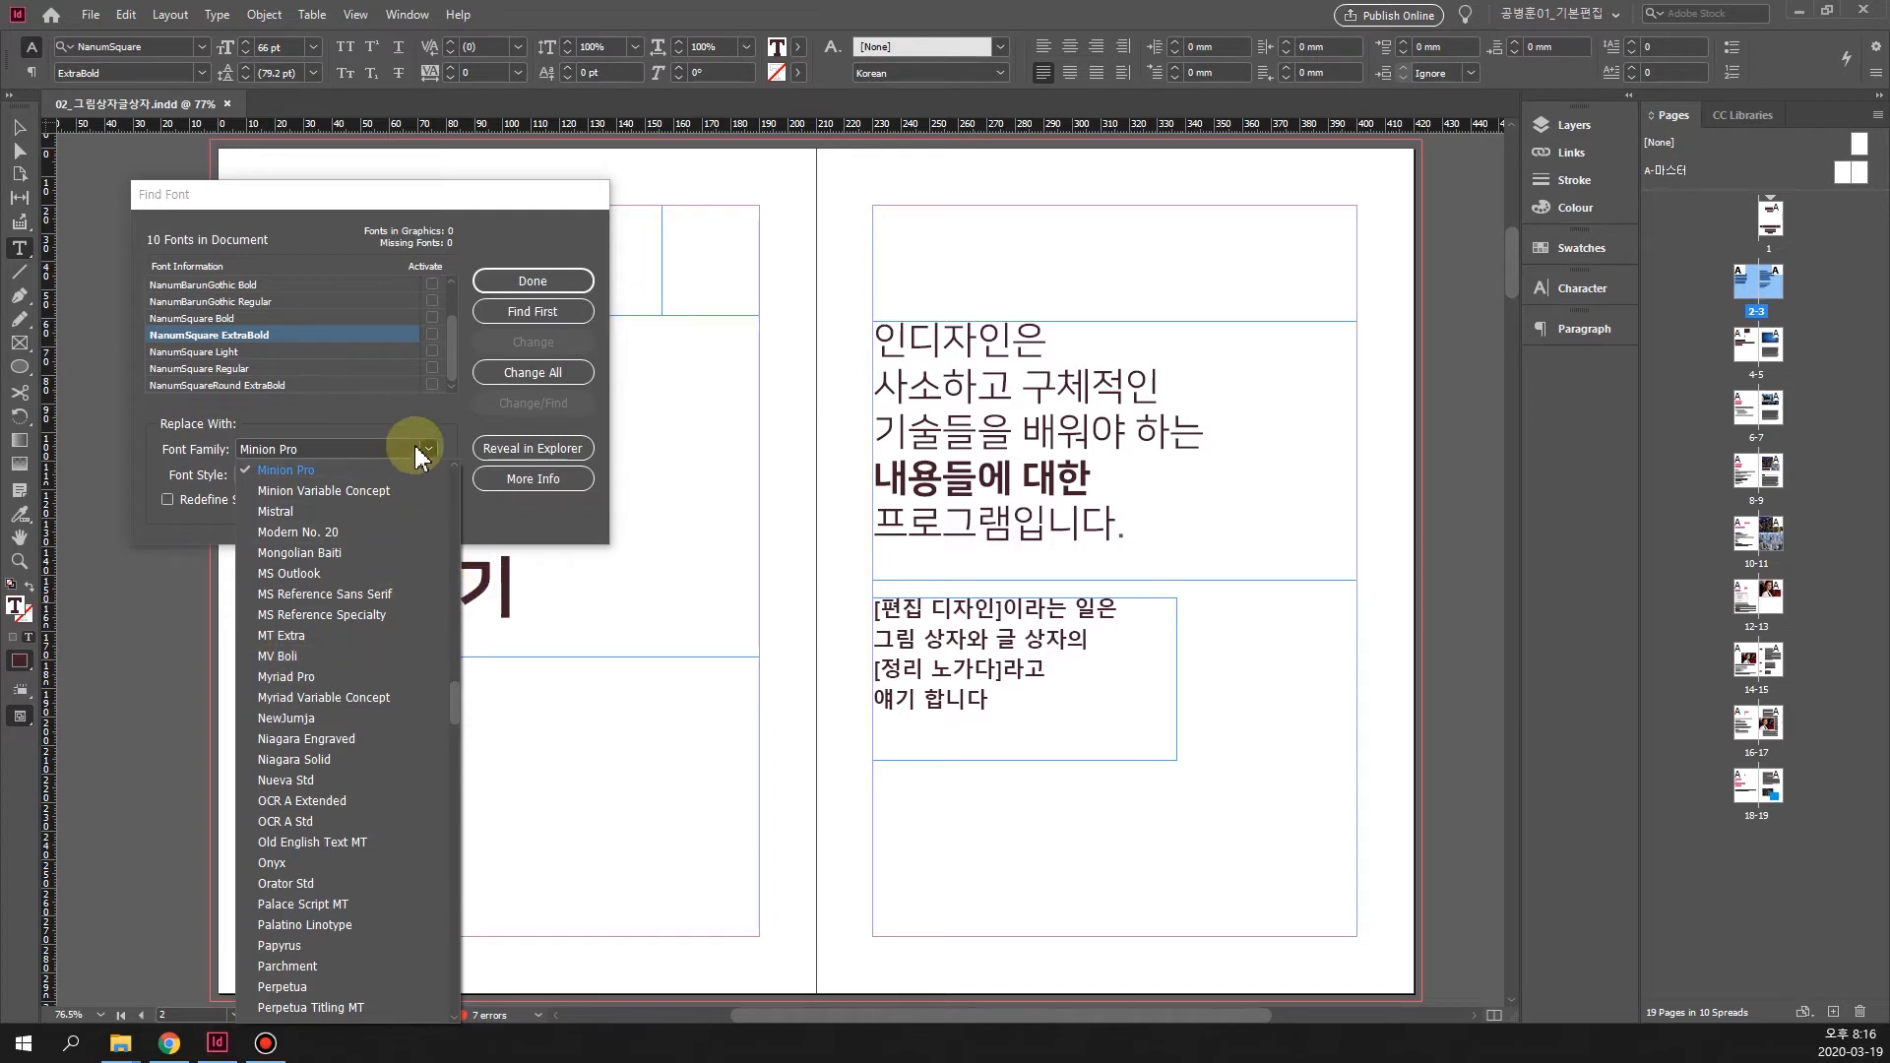
click(436, 407)
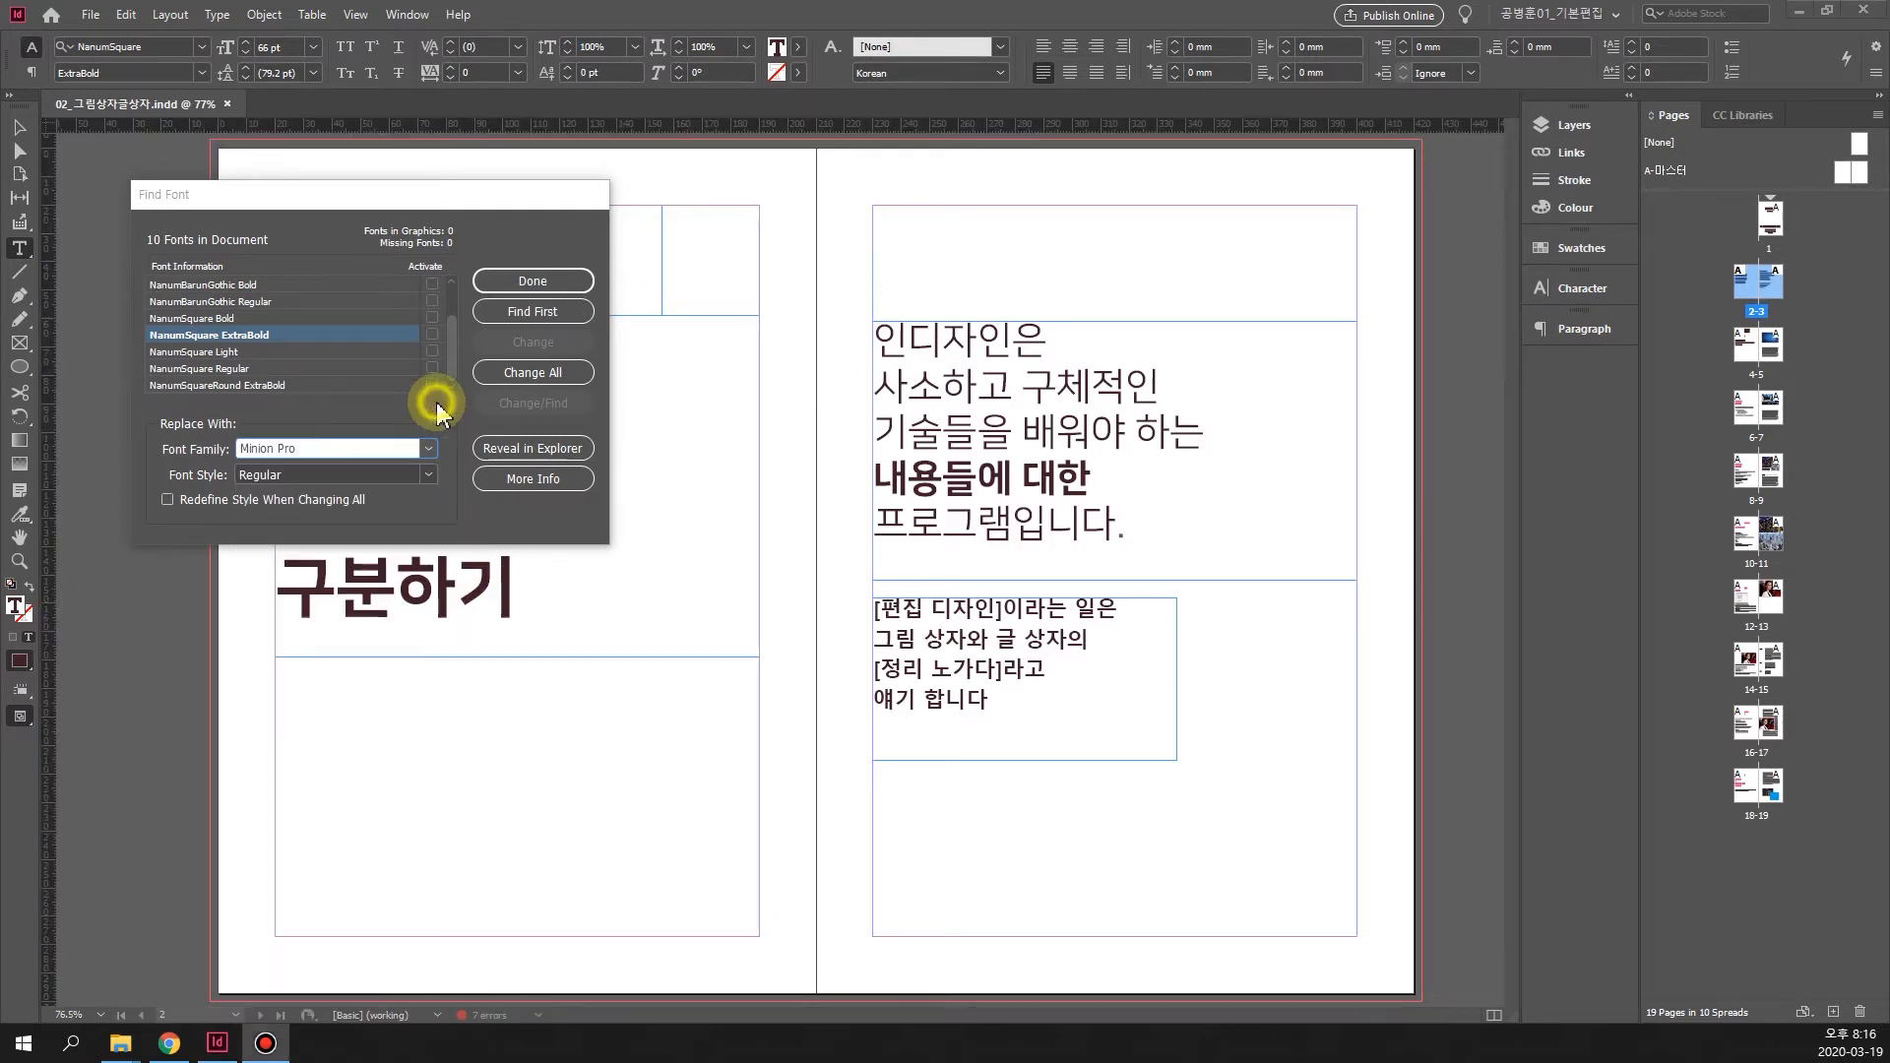
click(586, 291)
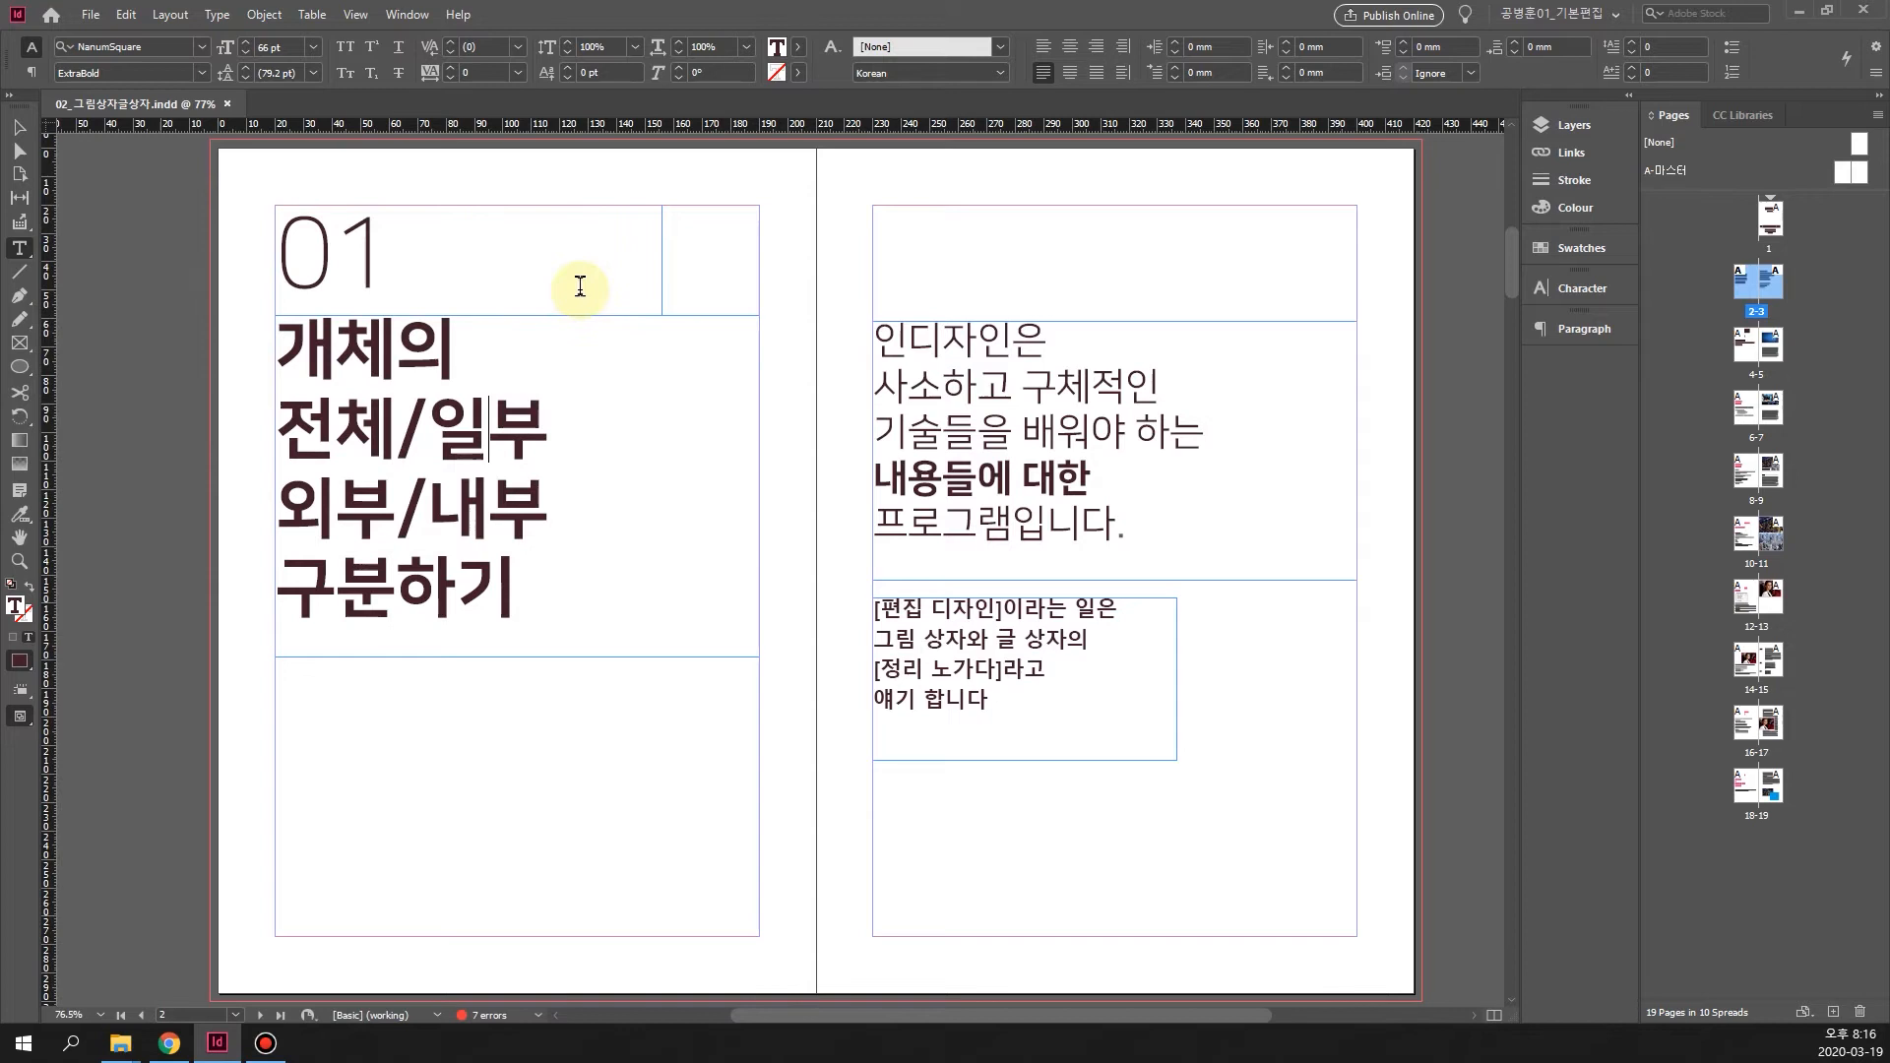
Reopen Find Font to review the document's fonts and replacement options, leaving them unchanged
click(218, 15)
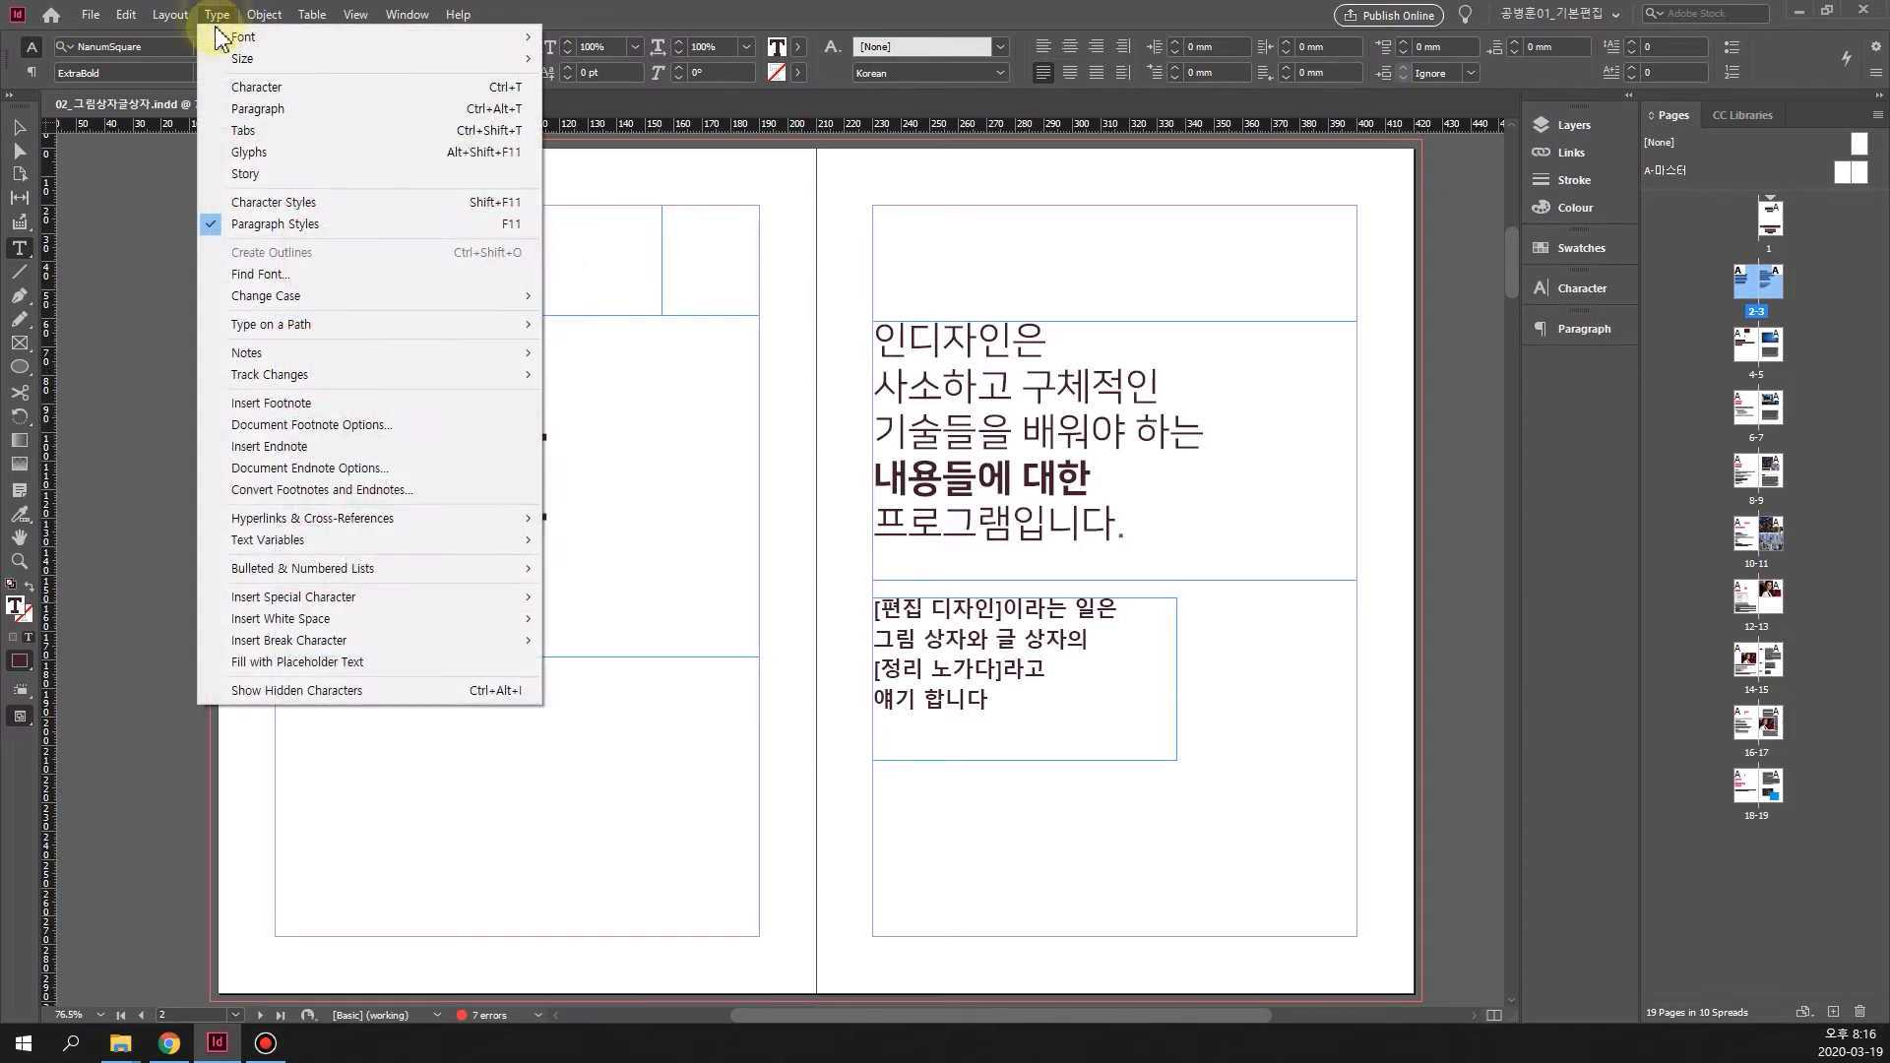
click(330, 274)
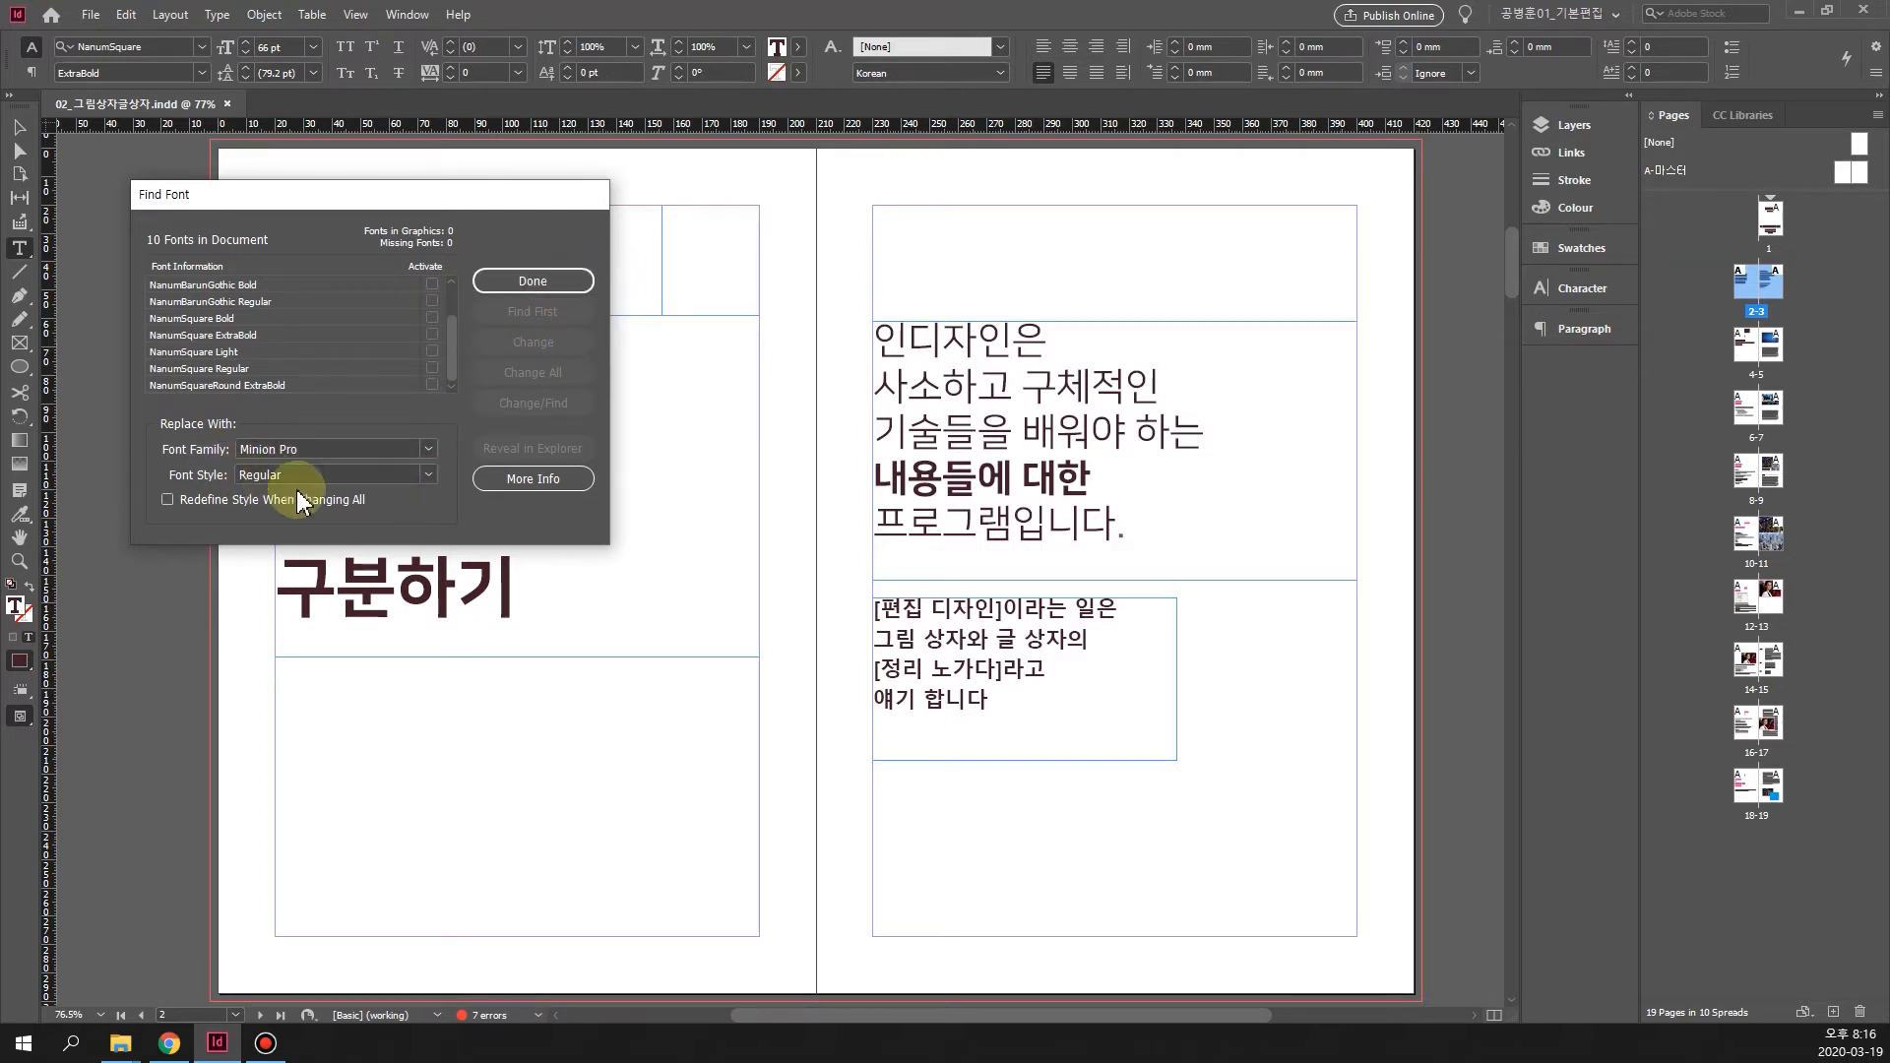
click(546, 285)
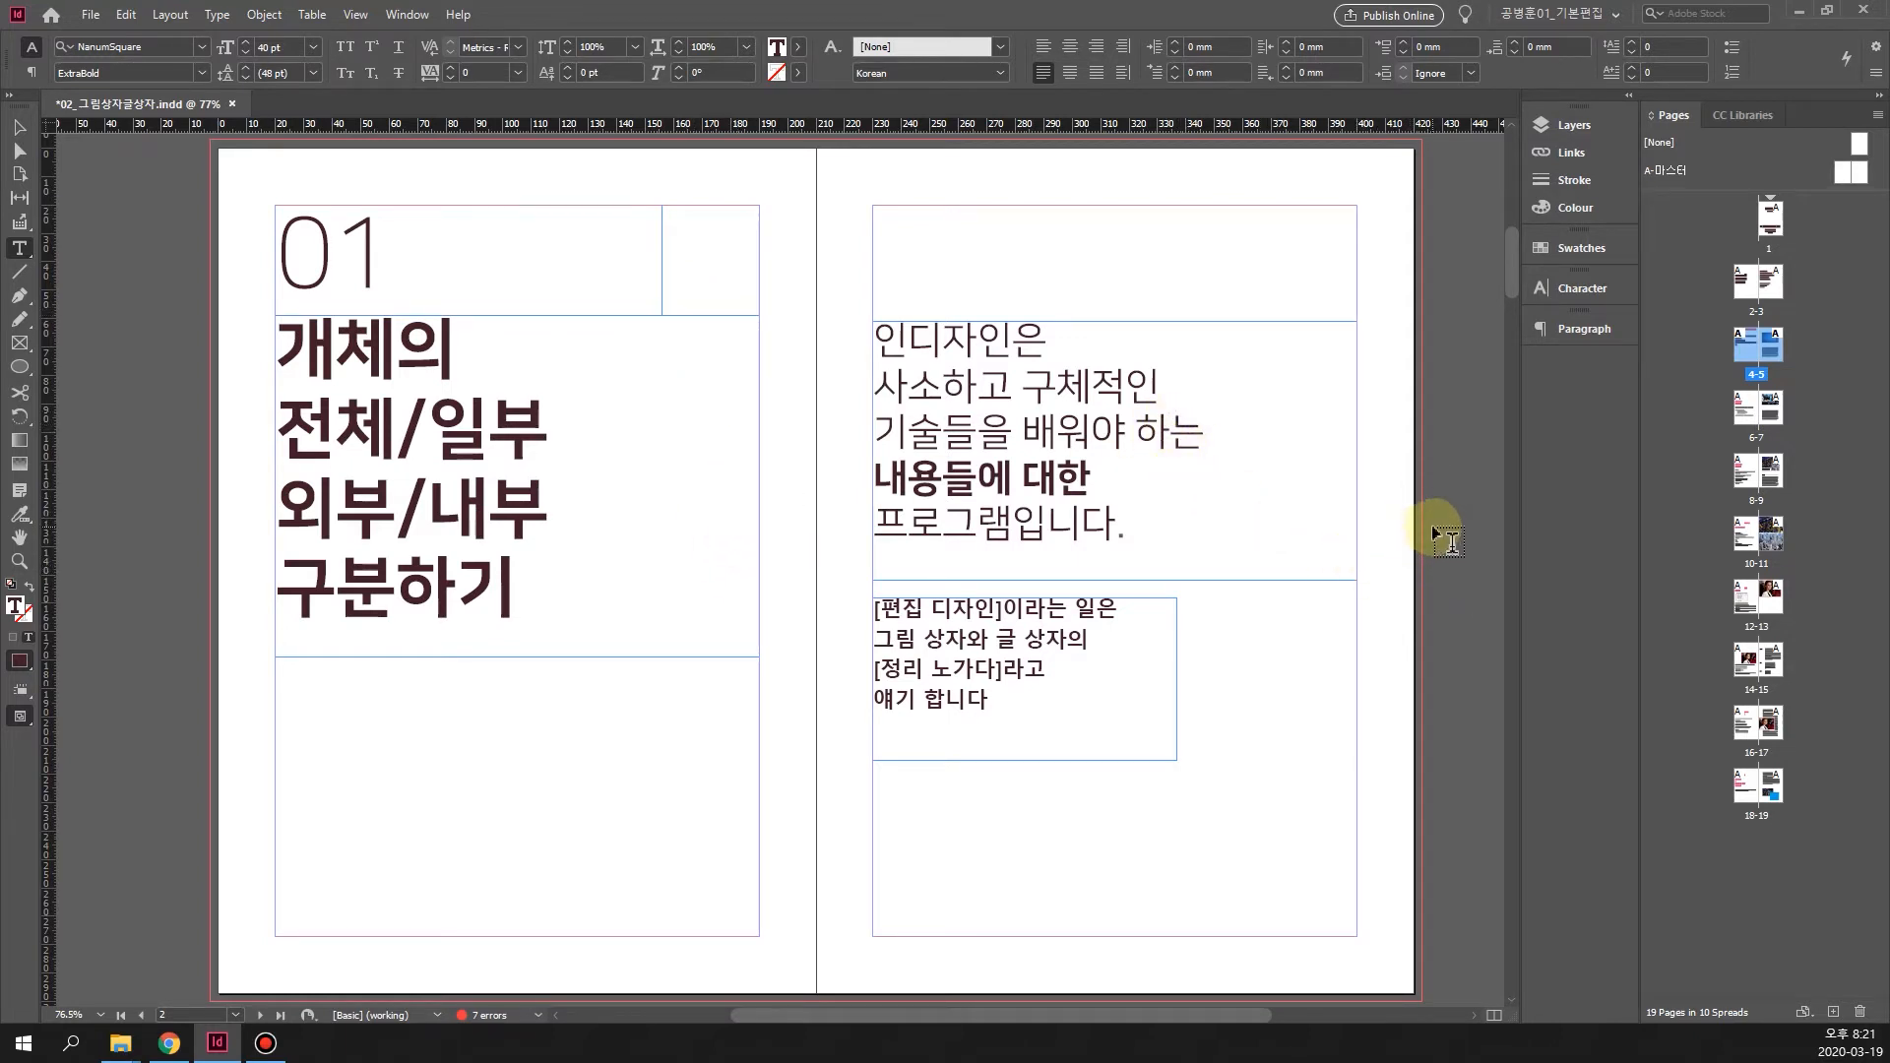
Highlight pages 6 and 7 in the page overview and browse the document to the spread on pages 4-5
click(1751, 415)
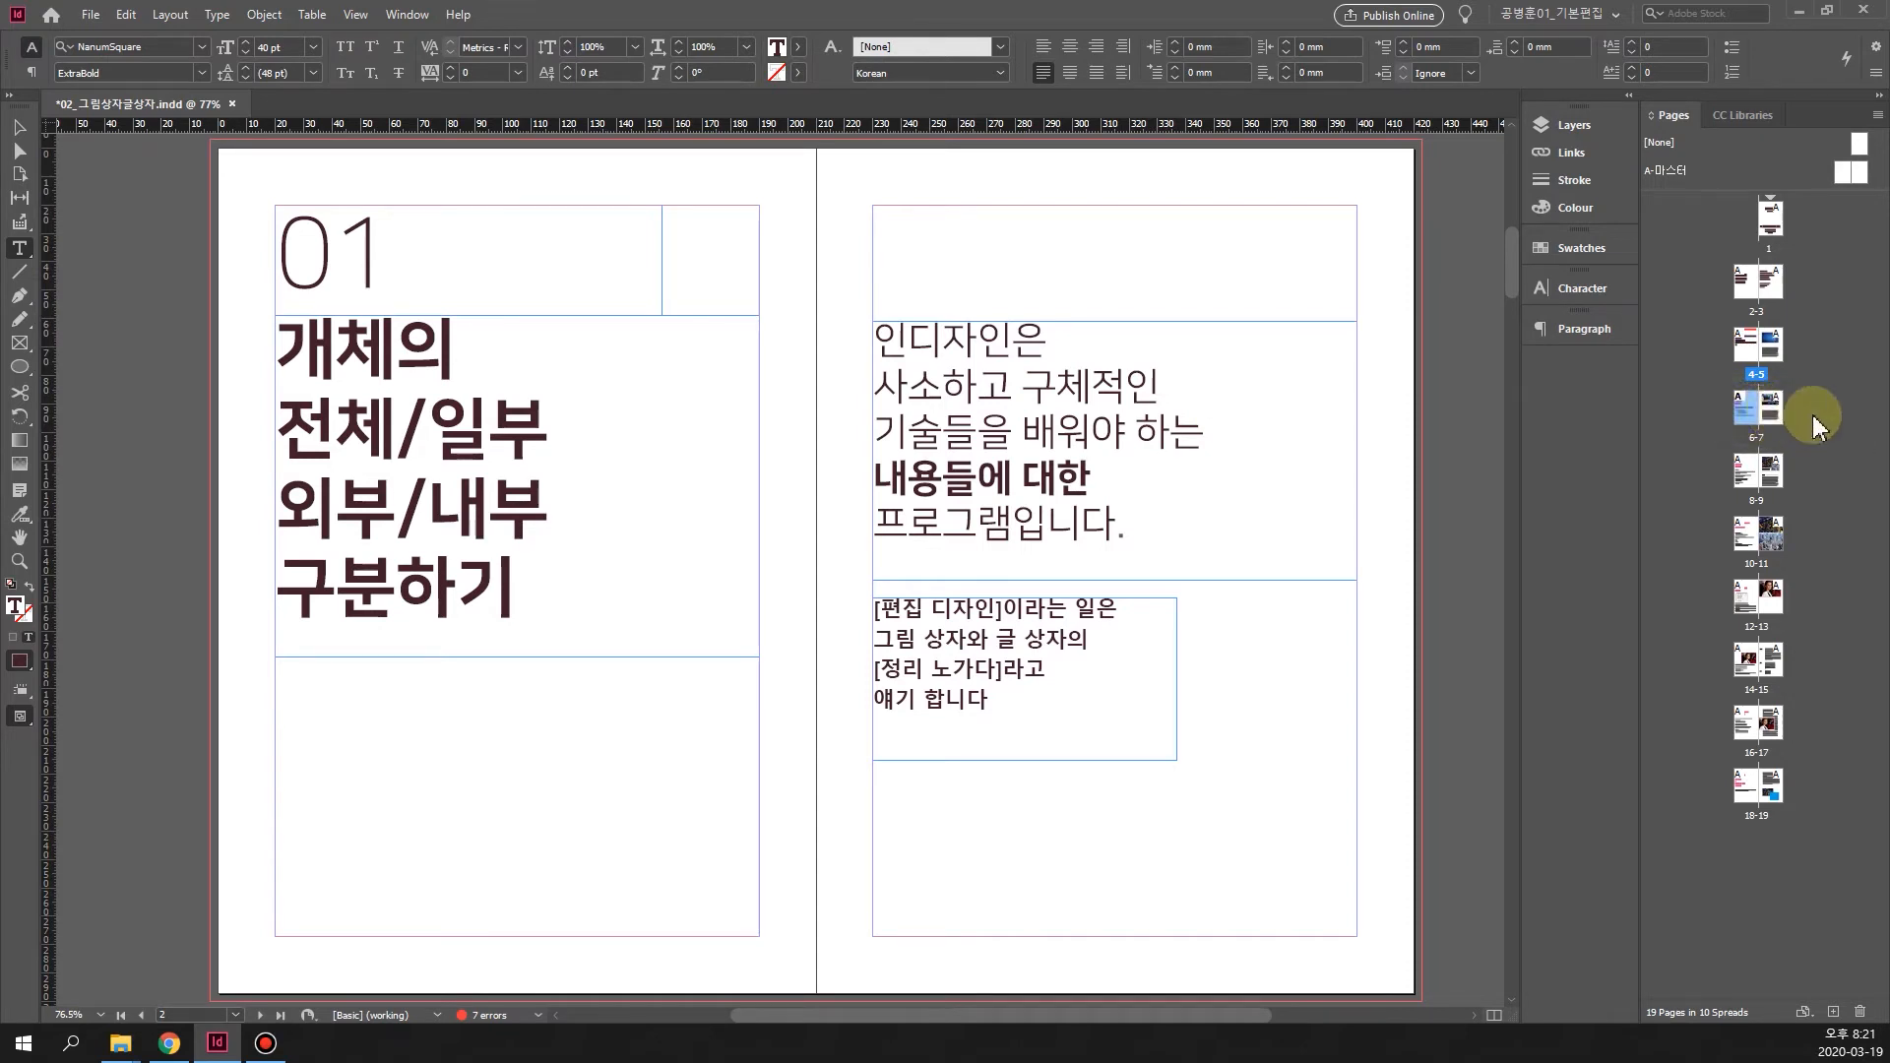
click(1772, 415)
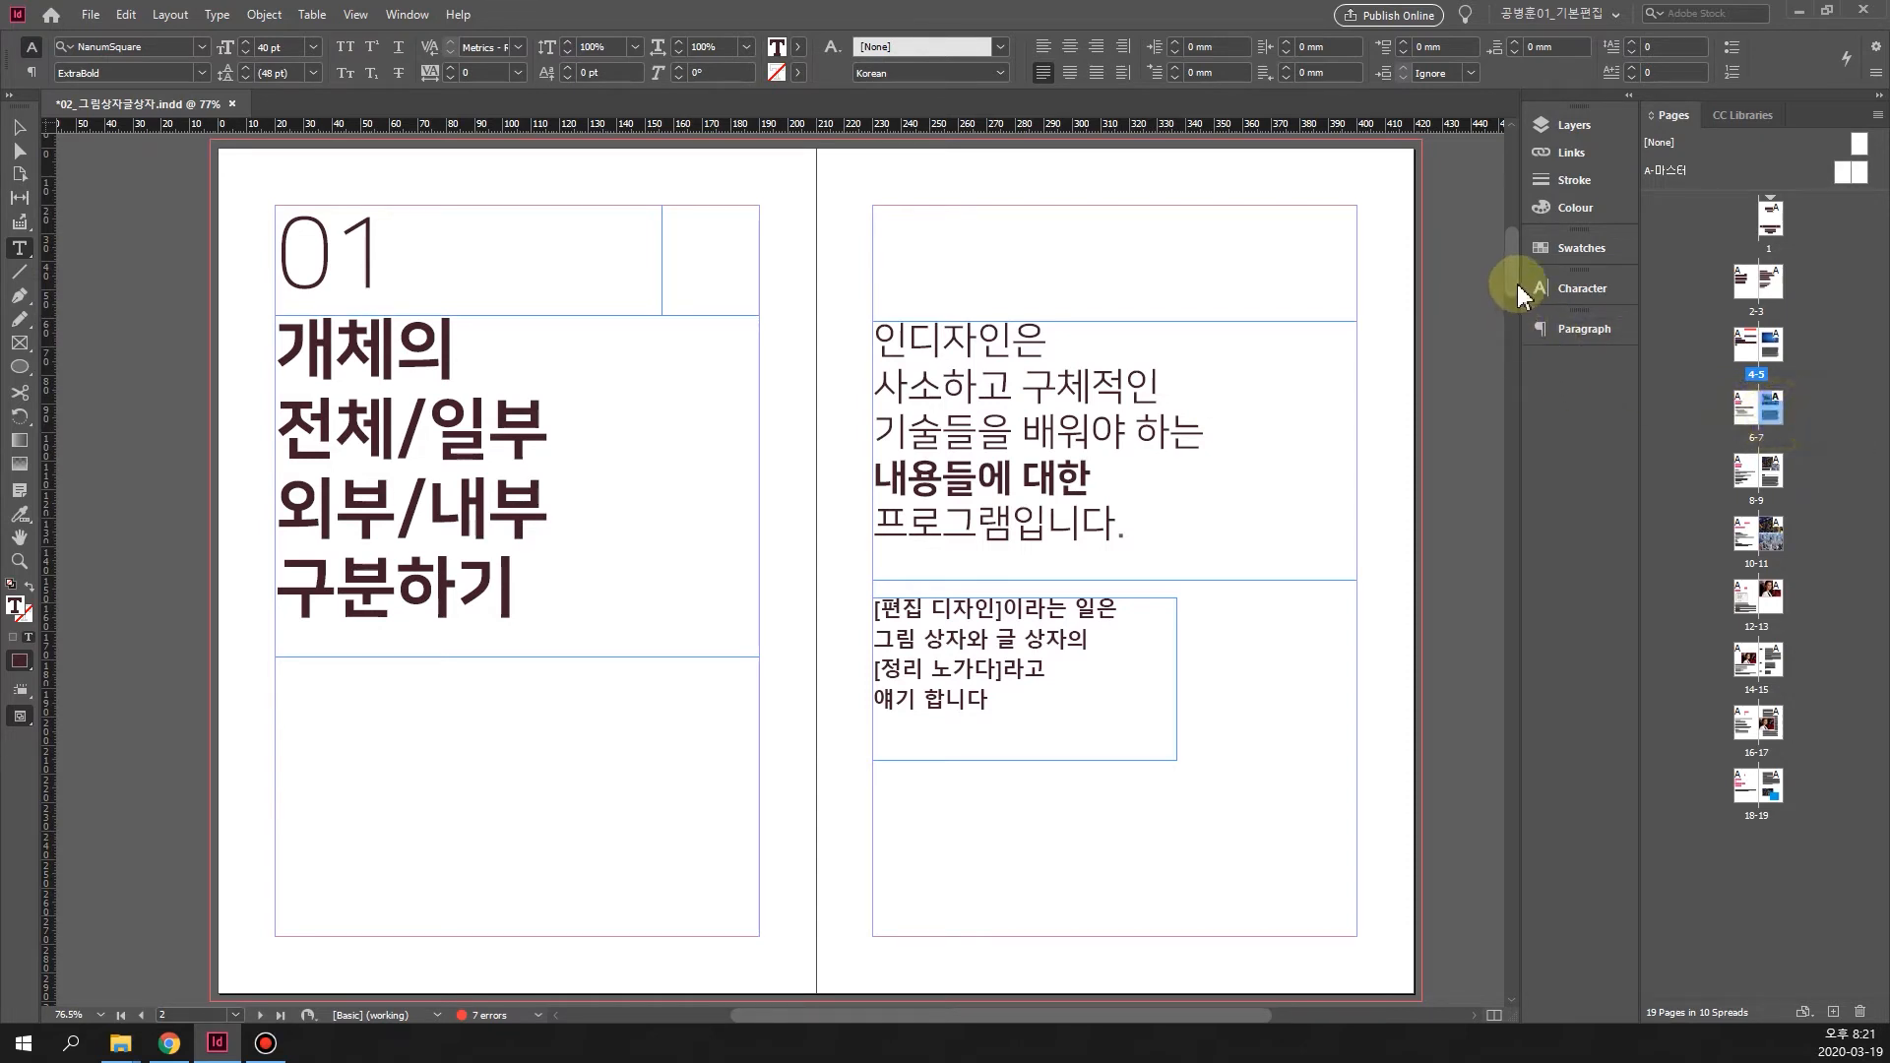
scroll(1428, 394, down, 1)
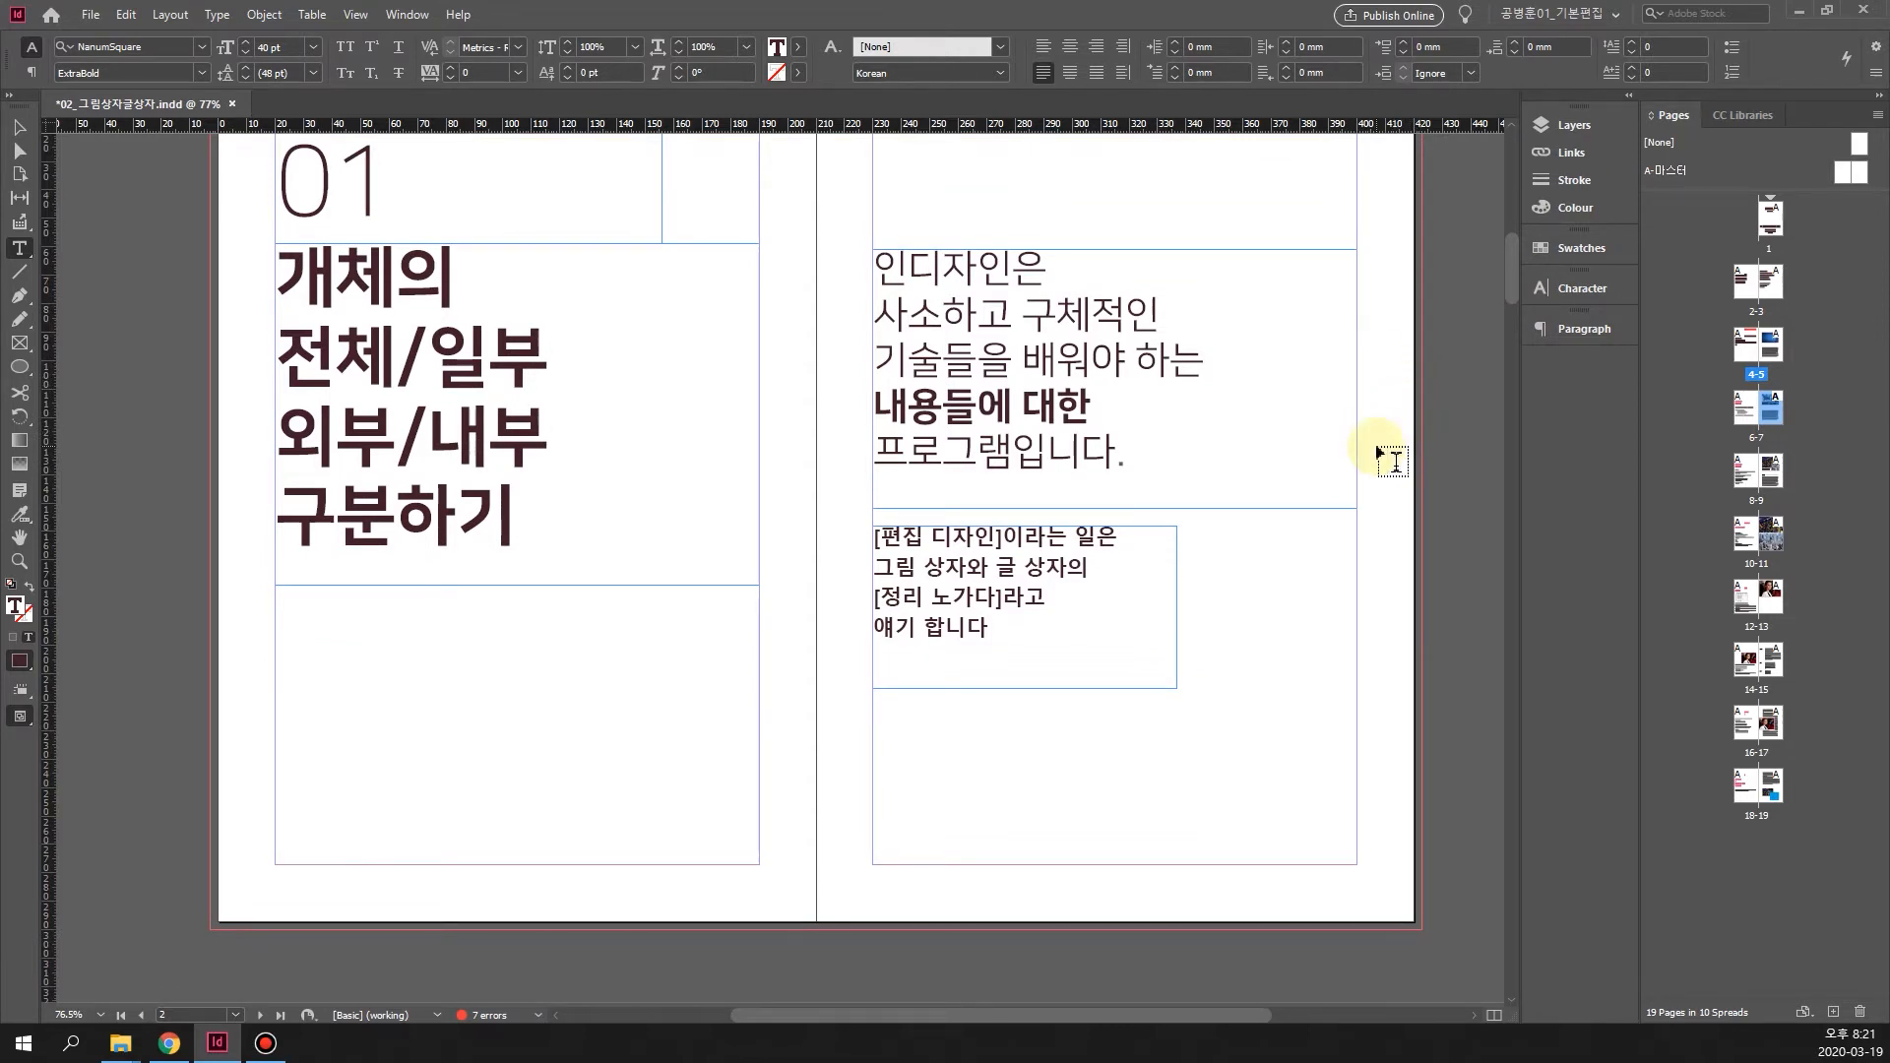
scroll(1376, 449, down, 5)
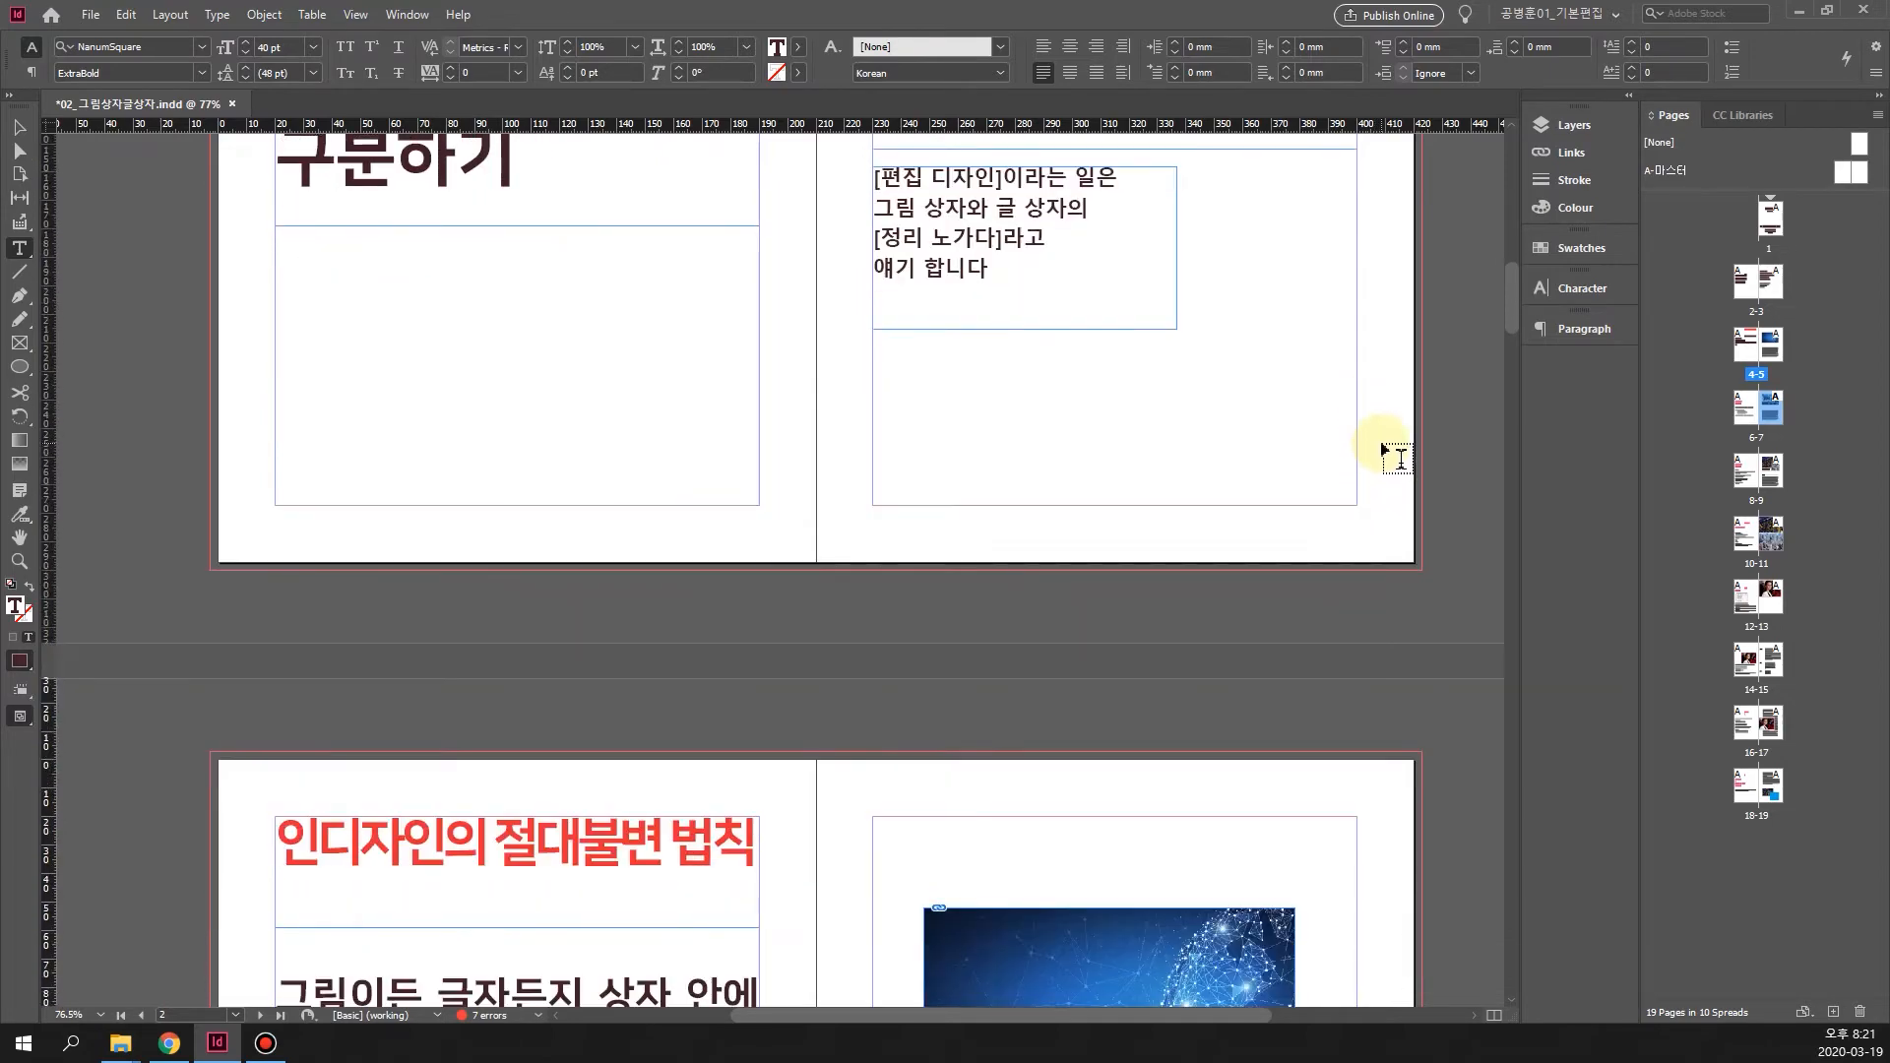
scroll(1382, 449, down, 7)
scroll(1384, 441, up, 8)
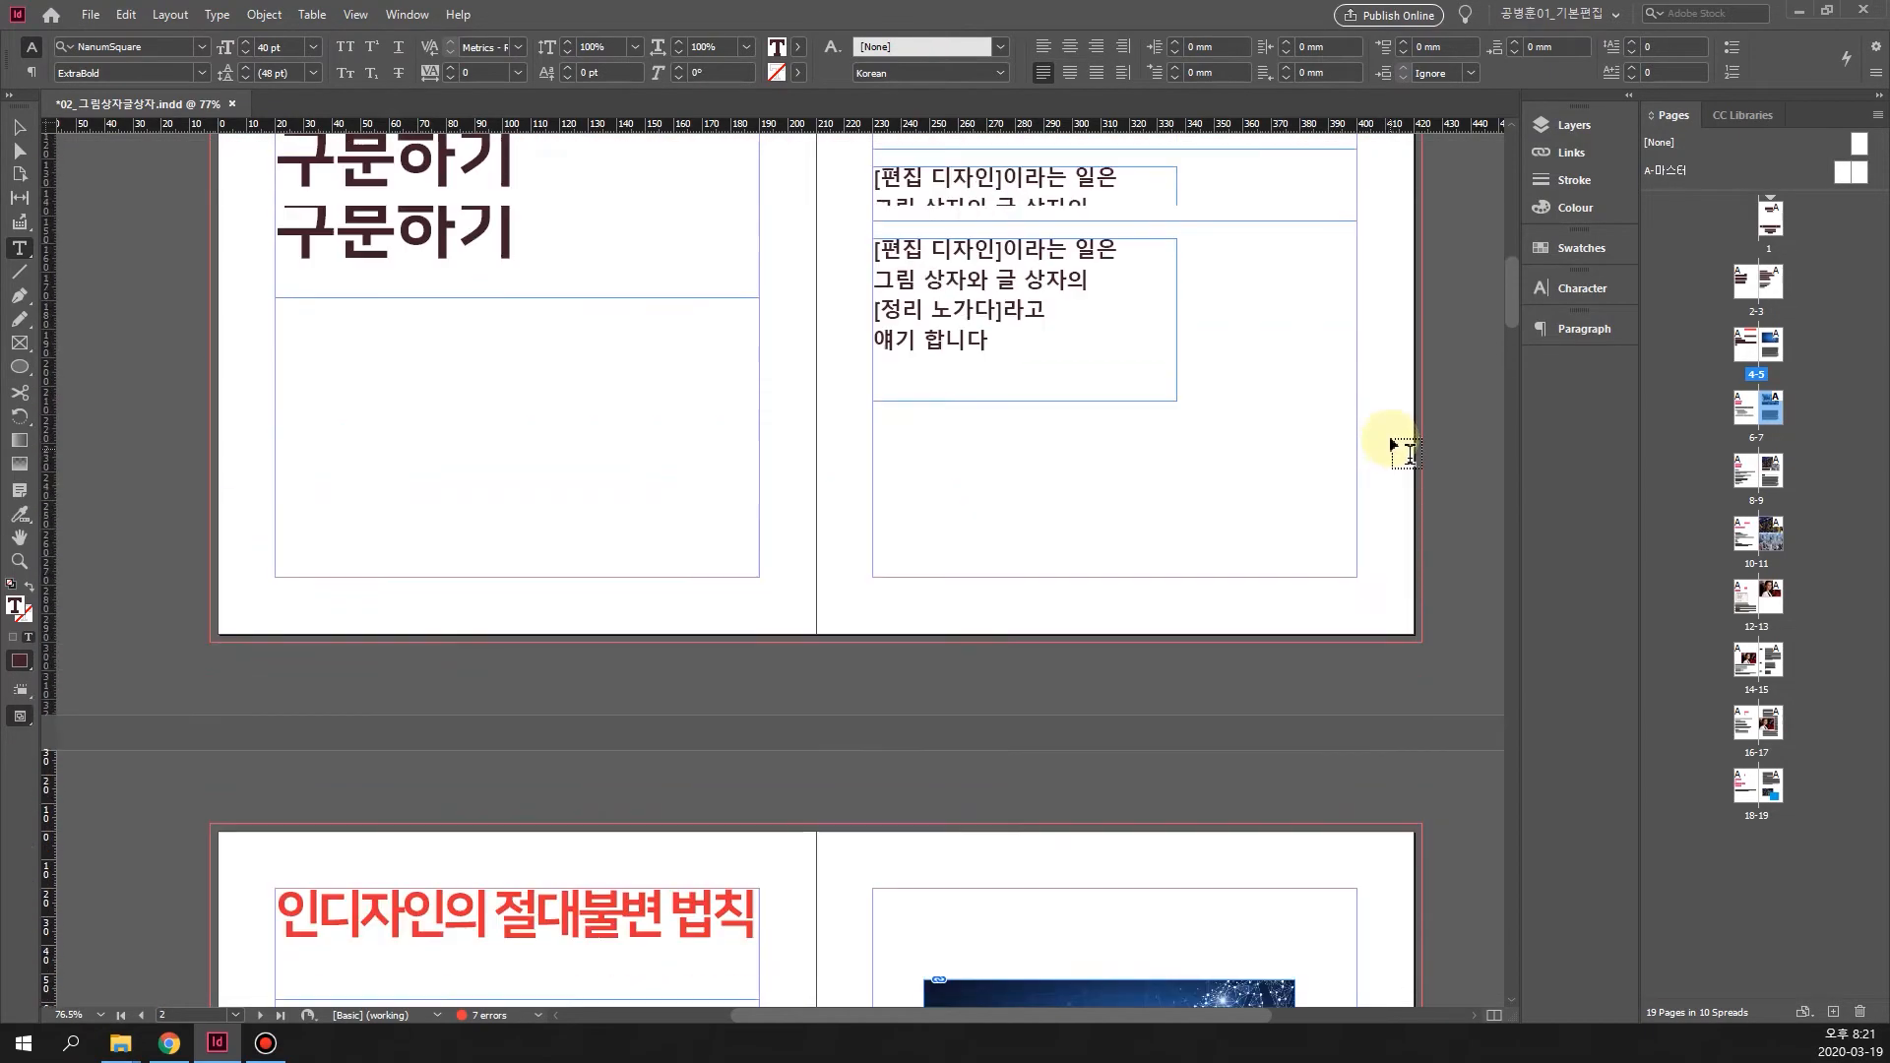
scroll(1393, 445, up, 5)
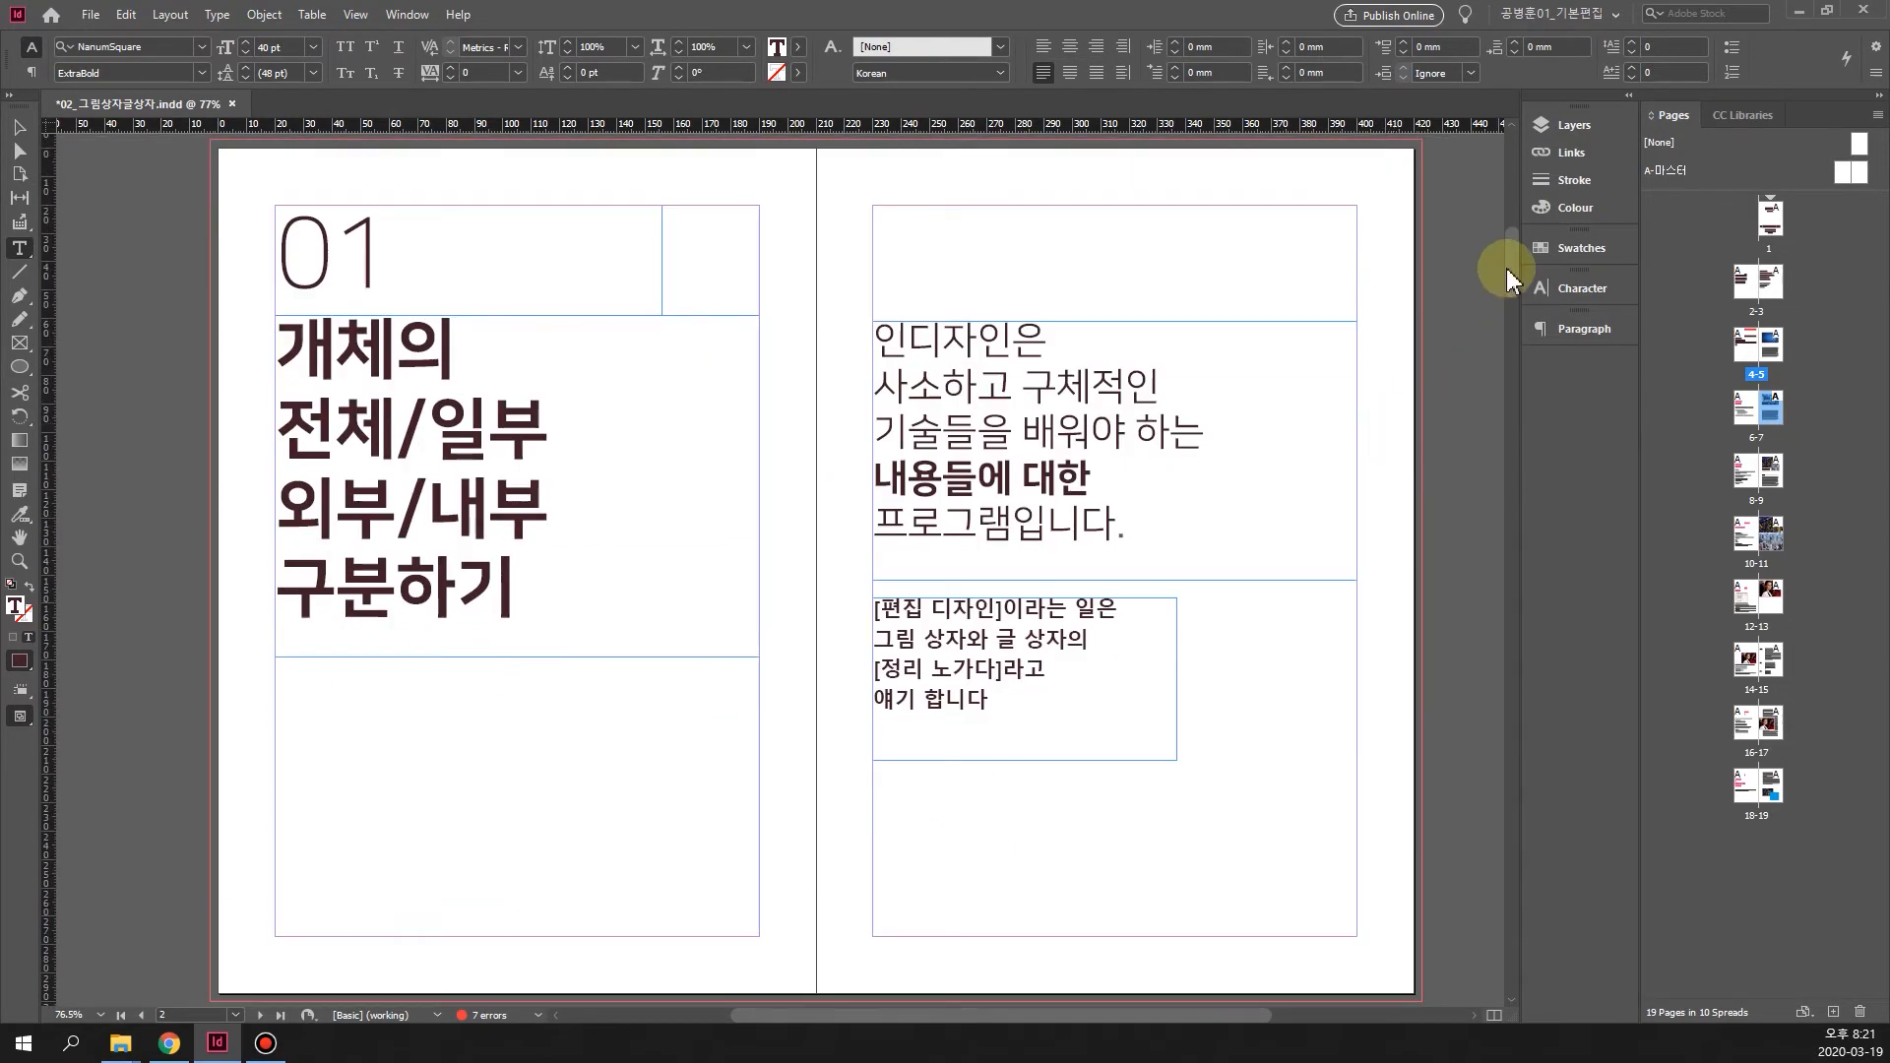
drag(1507, 270, 1502, 366)
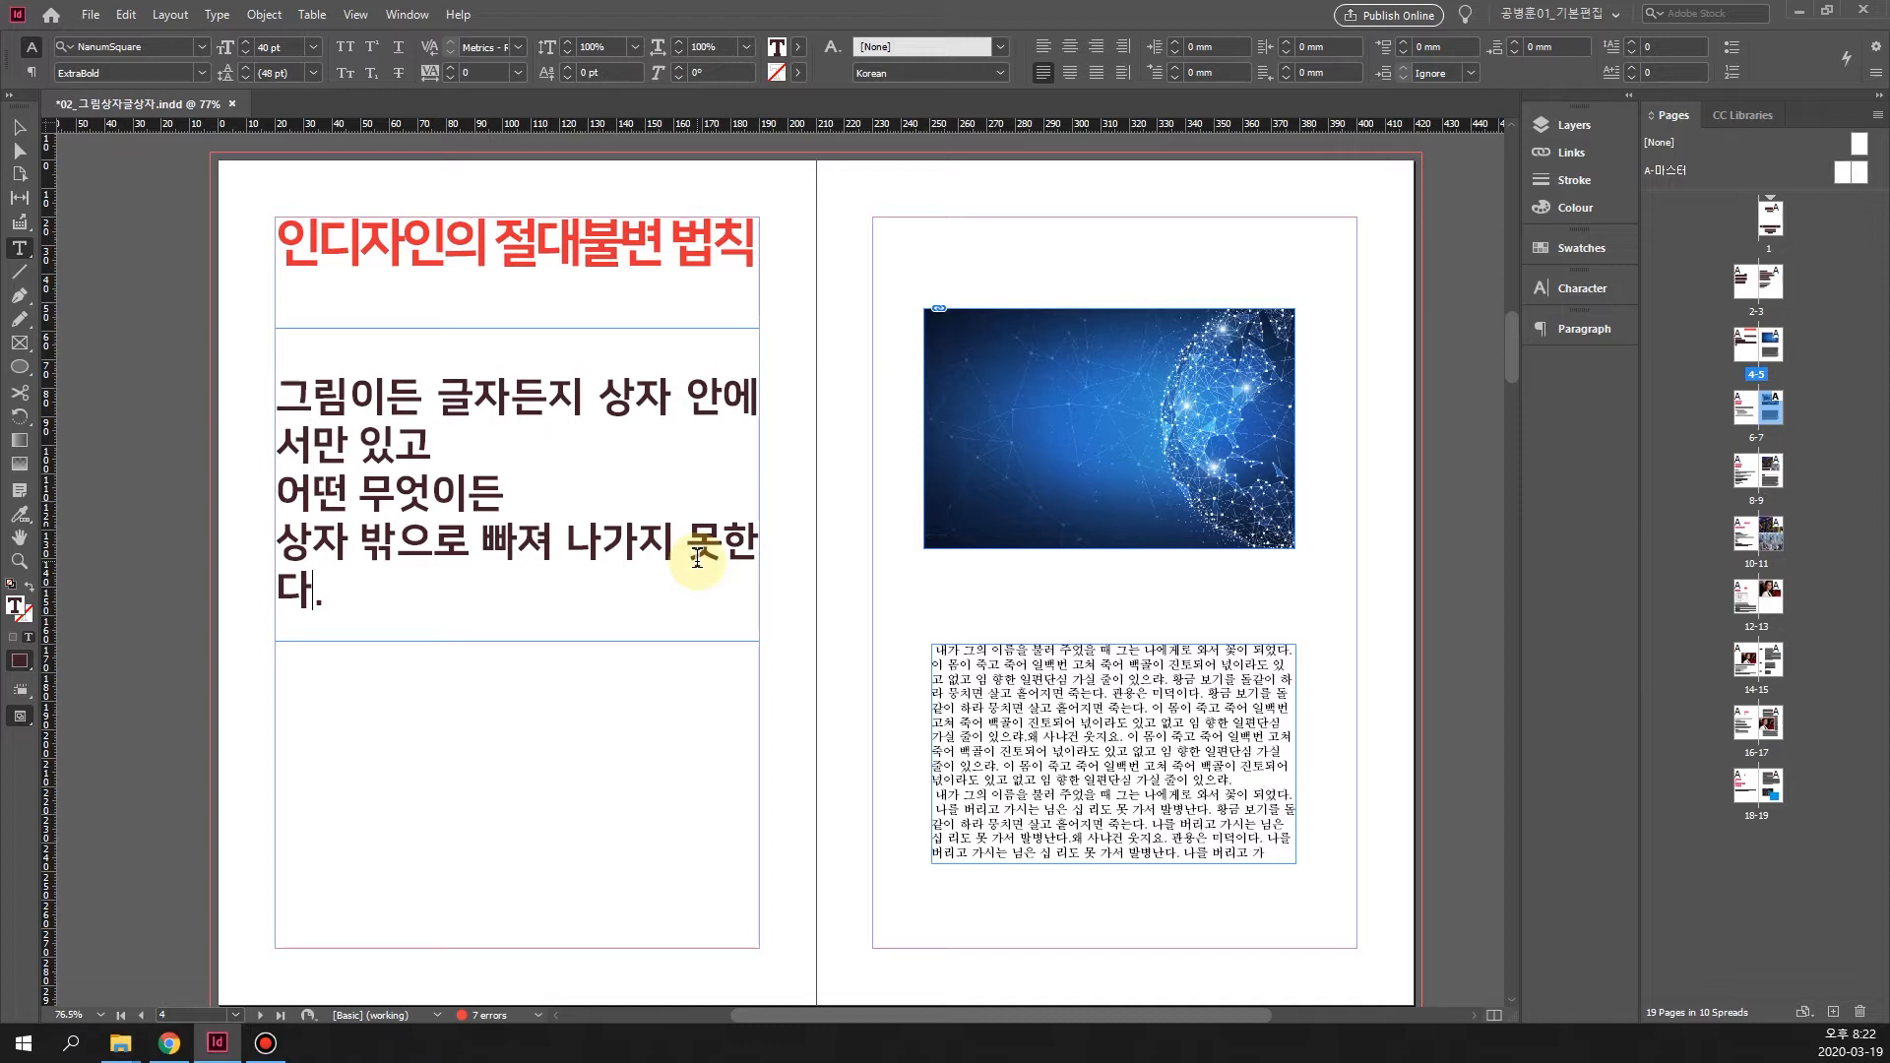
Move the blue picture frame on page 5 slightly upward with the Selection tool and select the image inside it
click(16, 130)
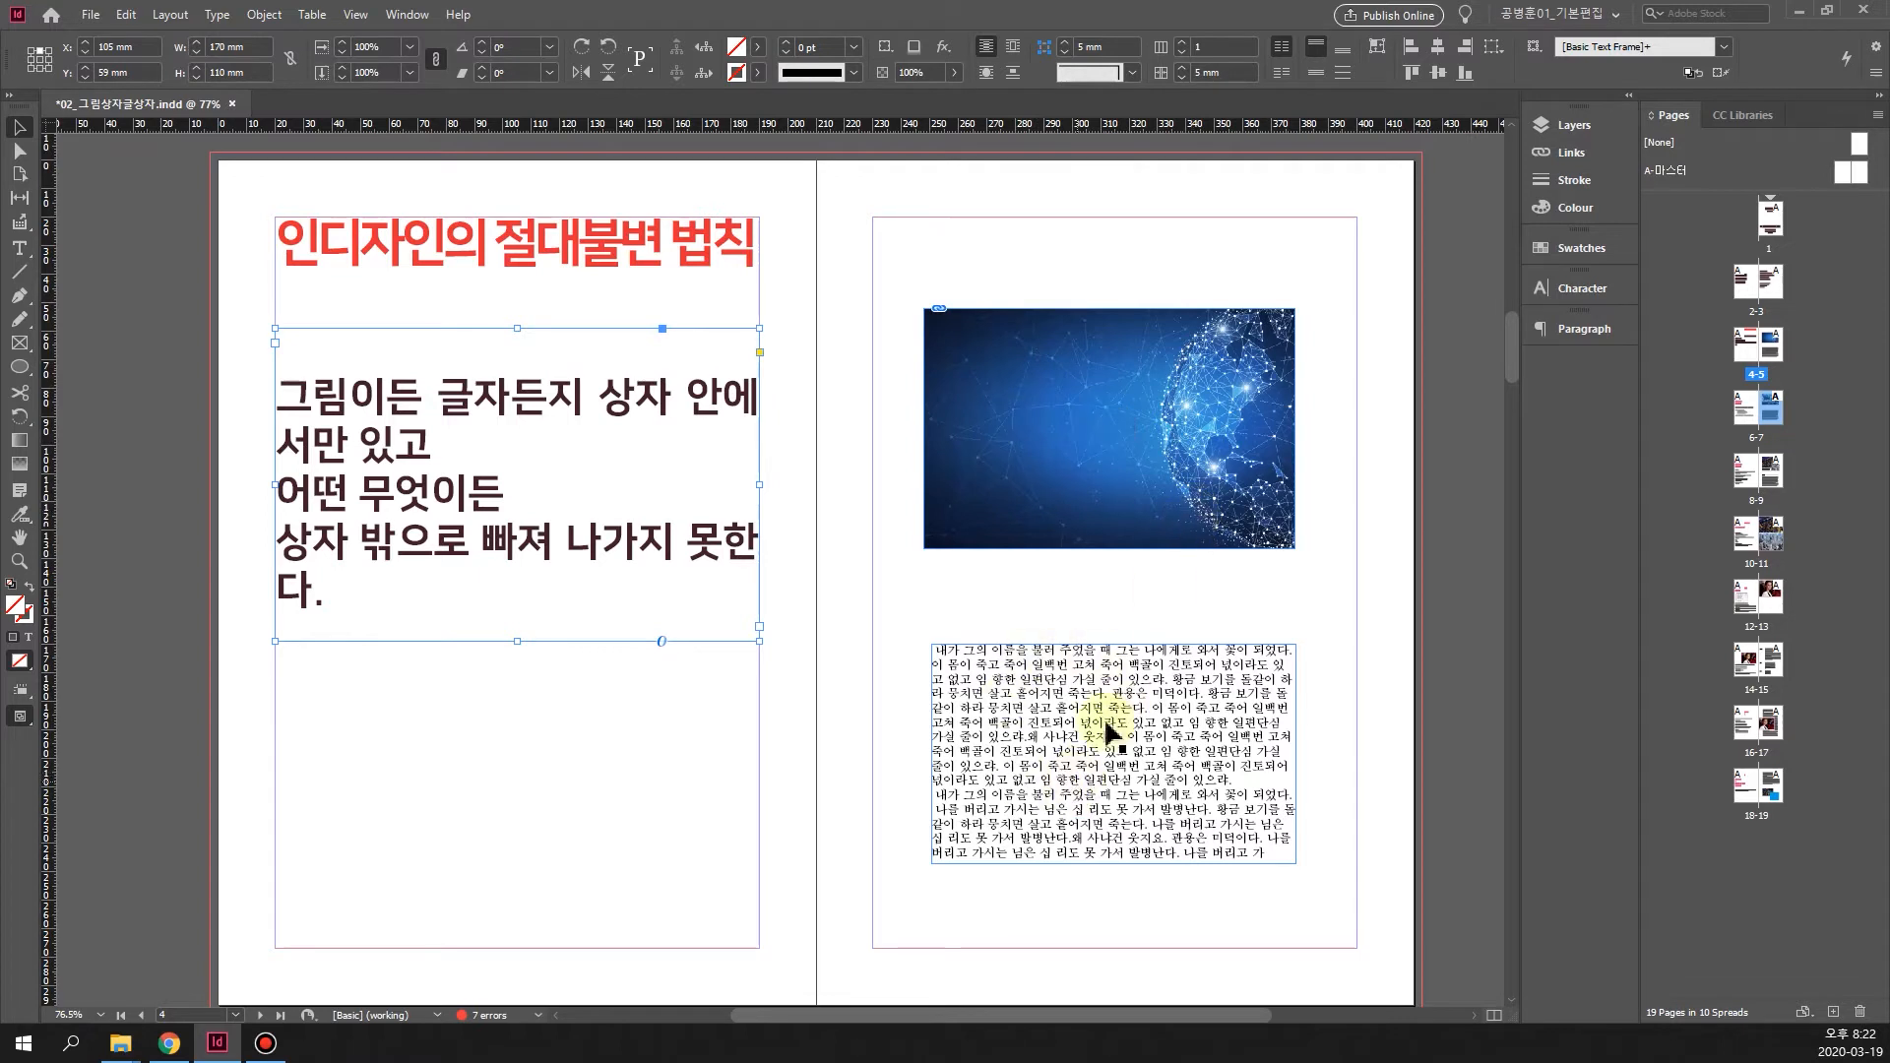
click(1100, 472)
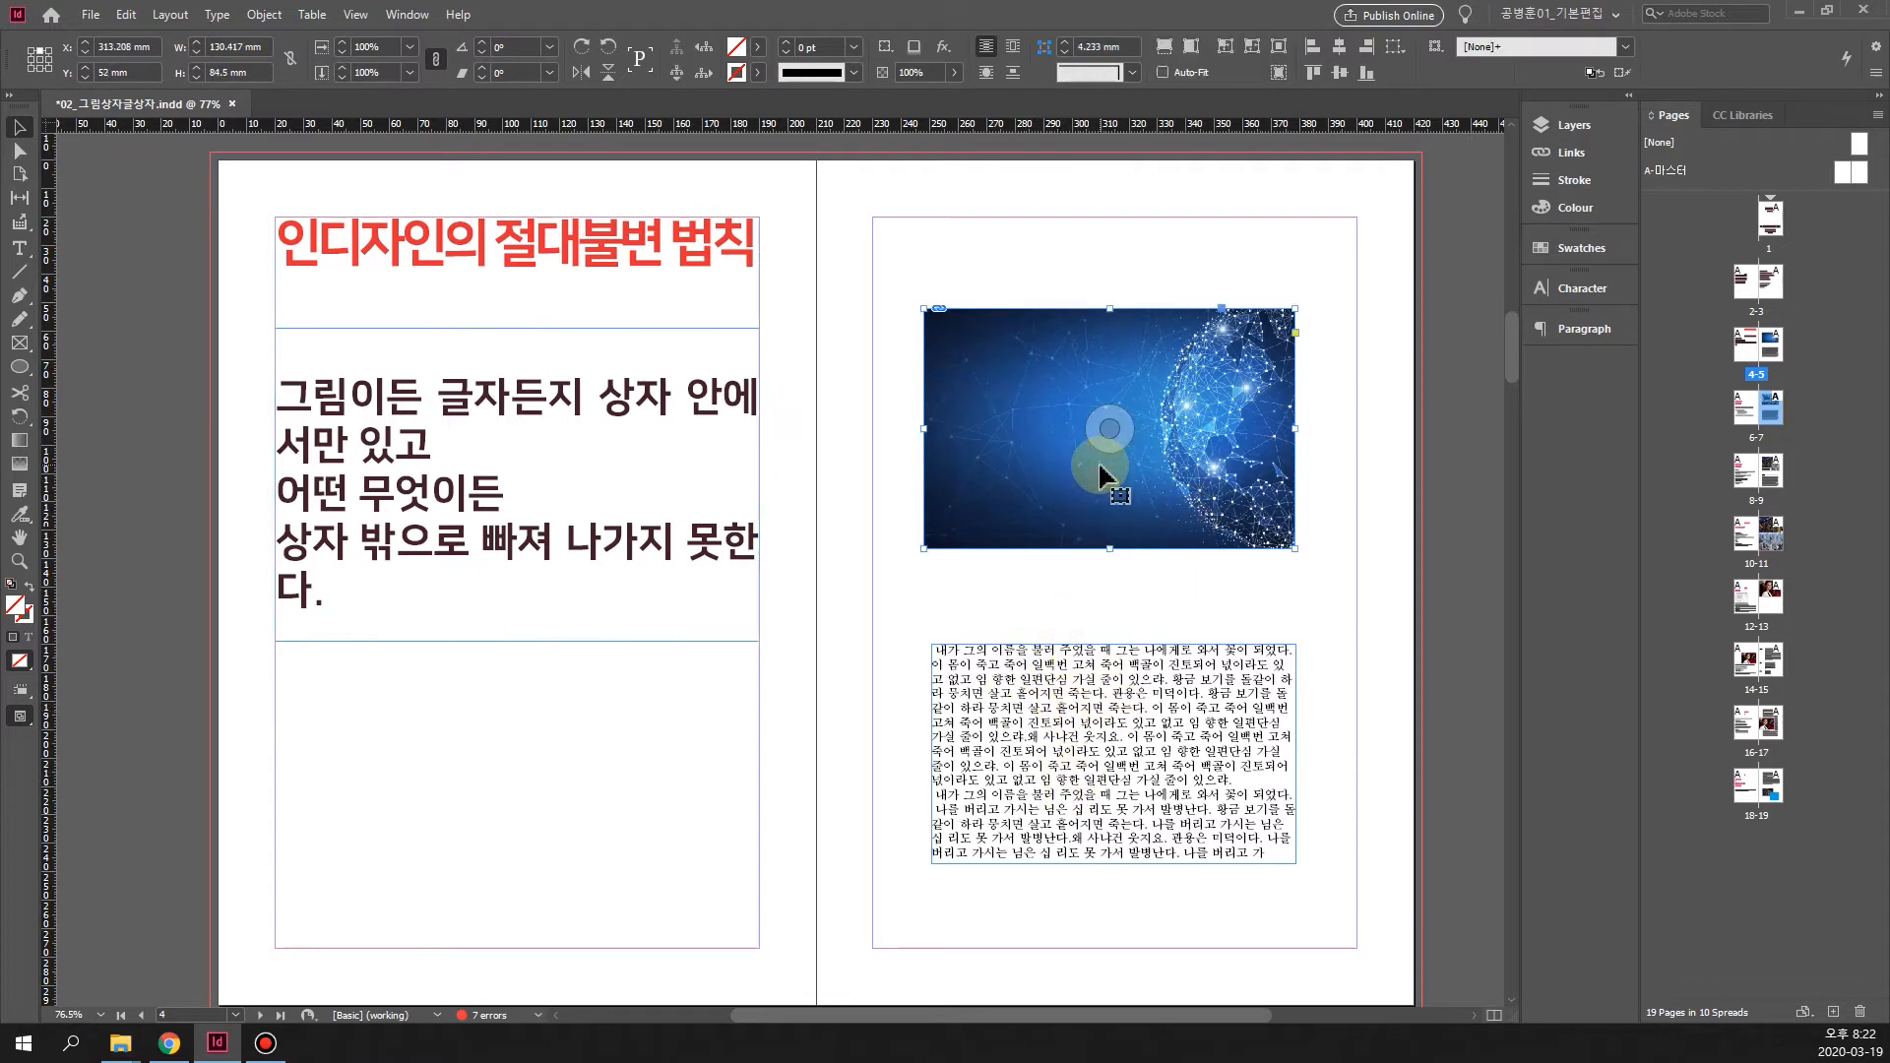
mouse_move(1135, 394)
mouse_down()
mouse_move(1189, 405)
mouse_move(1106, 329)
mouse_move(1147, 359)
mouse_up()
click(1109, 404)
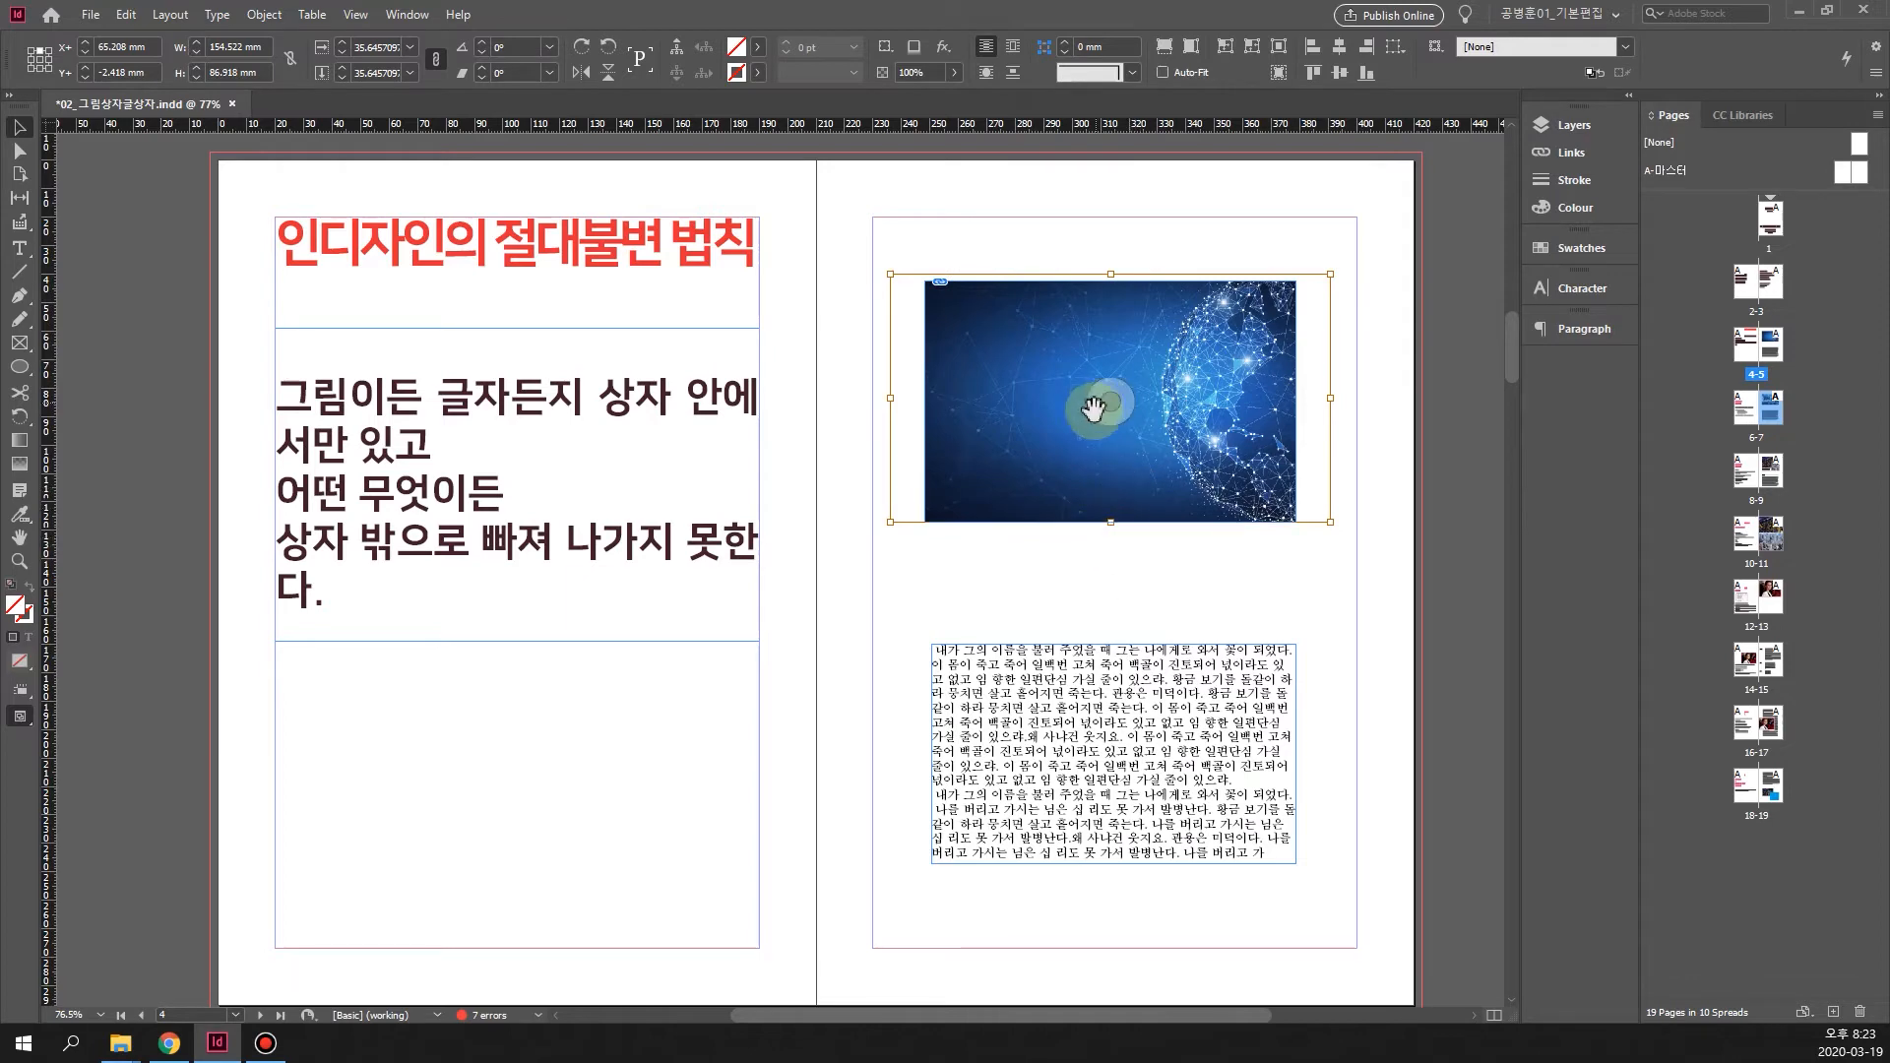
Move the body text frame on page 5 slightly upward to about X 313.5 mm, Y 162 mm
click(1066, 737)
mouse_move(1114, 742)
mouse_down()
mouse_move(1136, 680)
mouse_move(1114, 686)
mouse_move(1112, 719)
mouse_up()
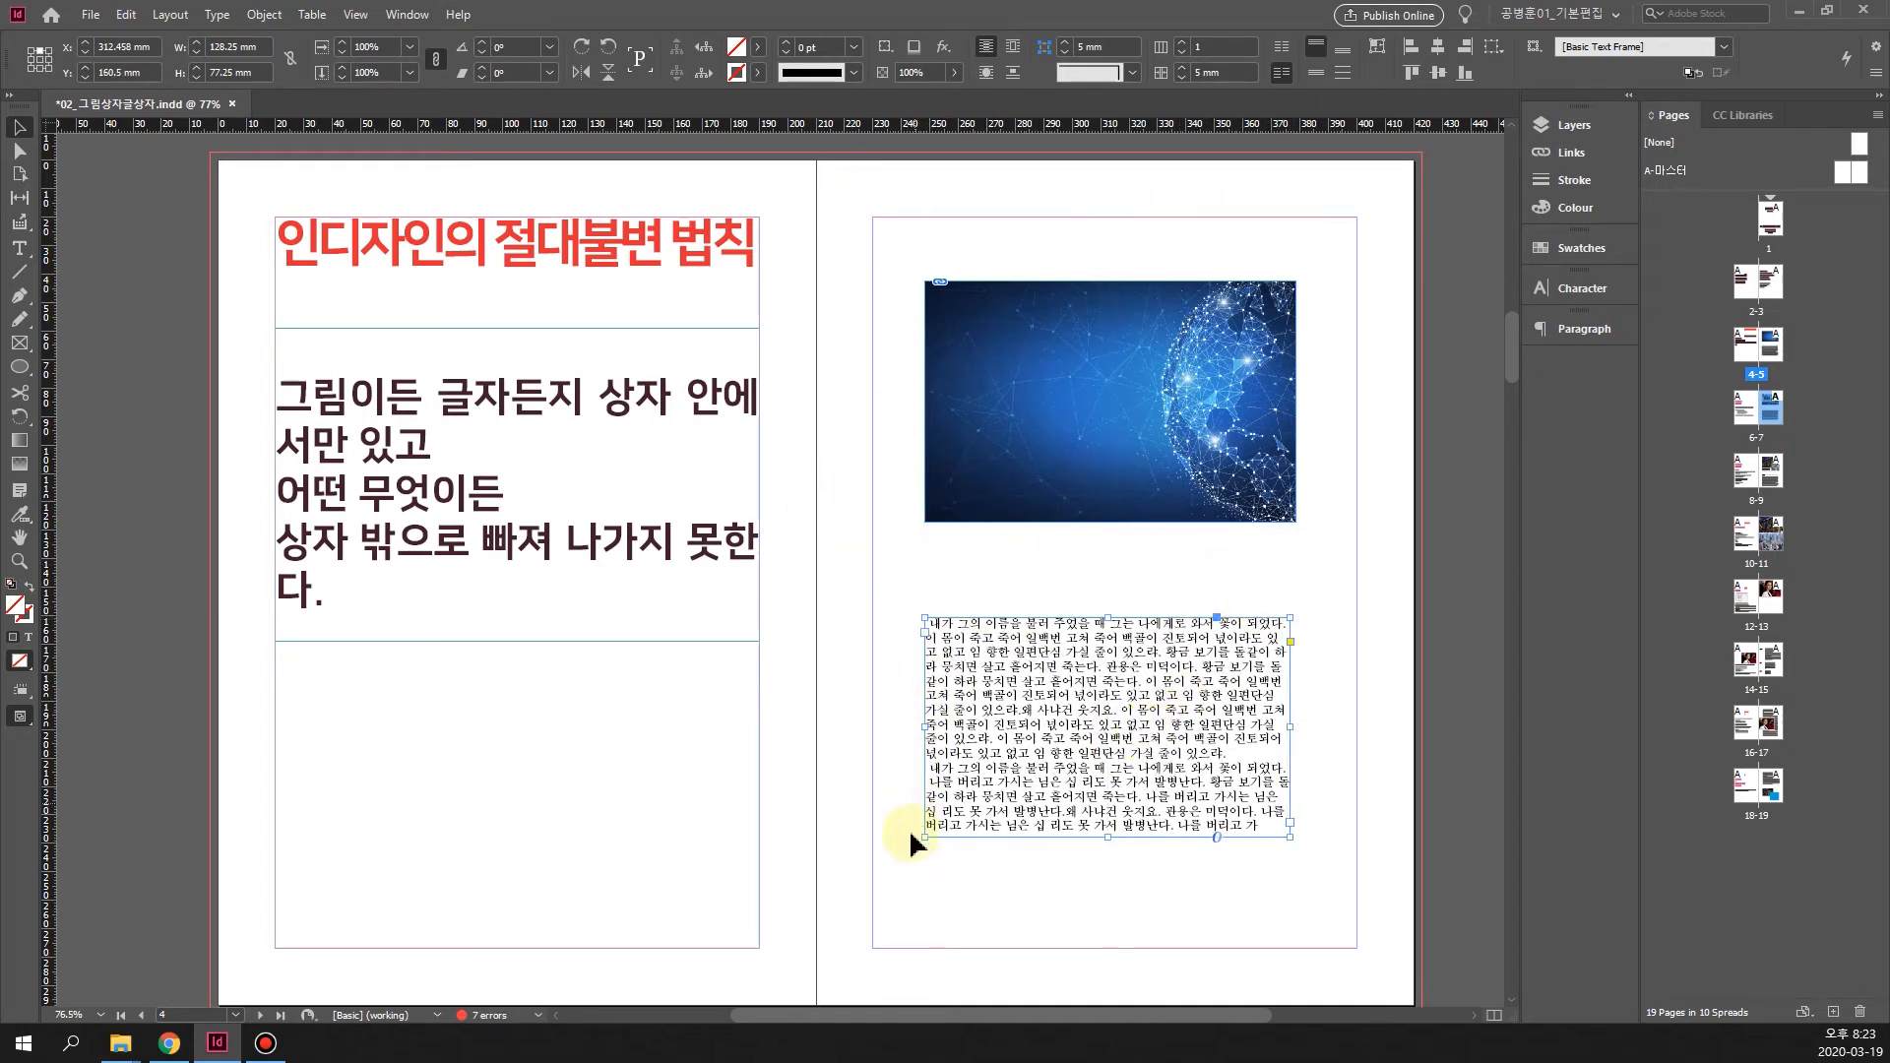
drag(1070, 724, 1073, 728)
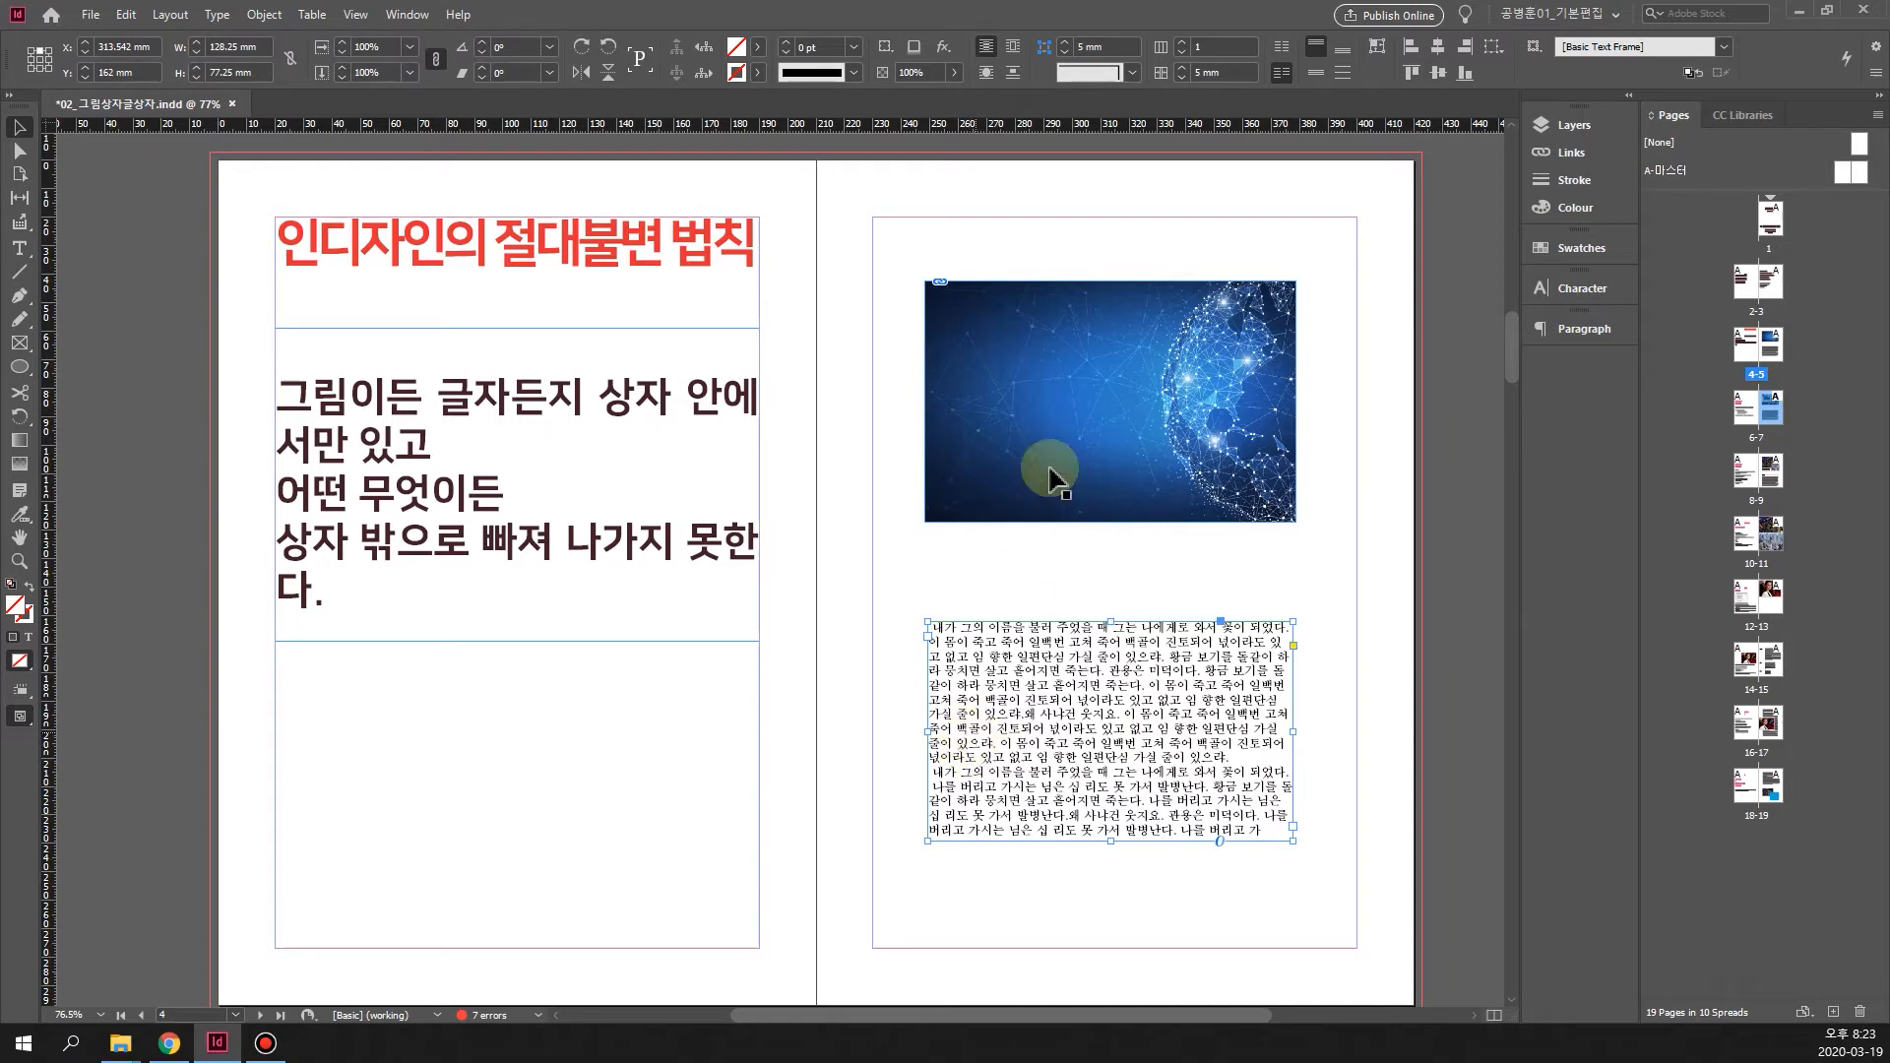
Delete the blue image from its frame on page 5 and remove the emptied picture frame as well
click(1110, 417)
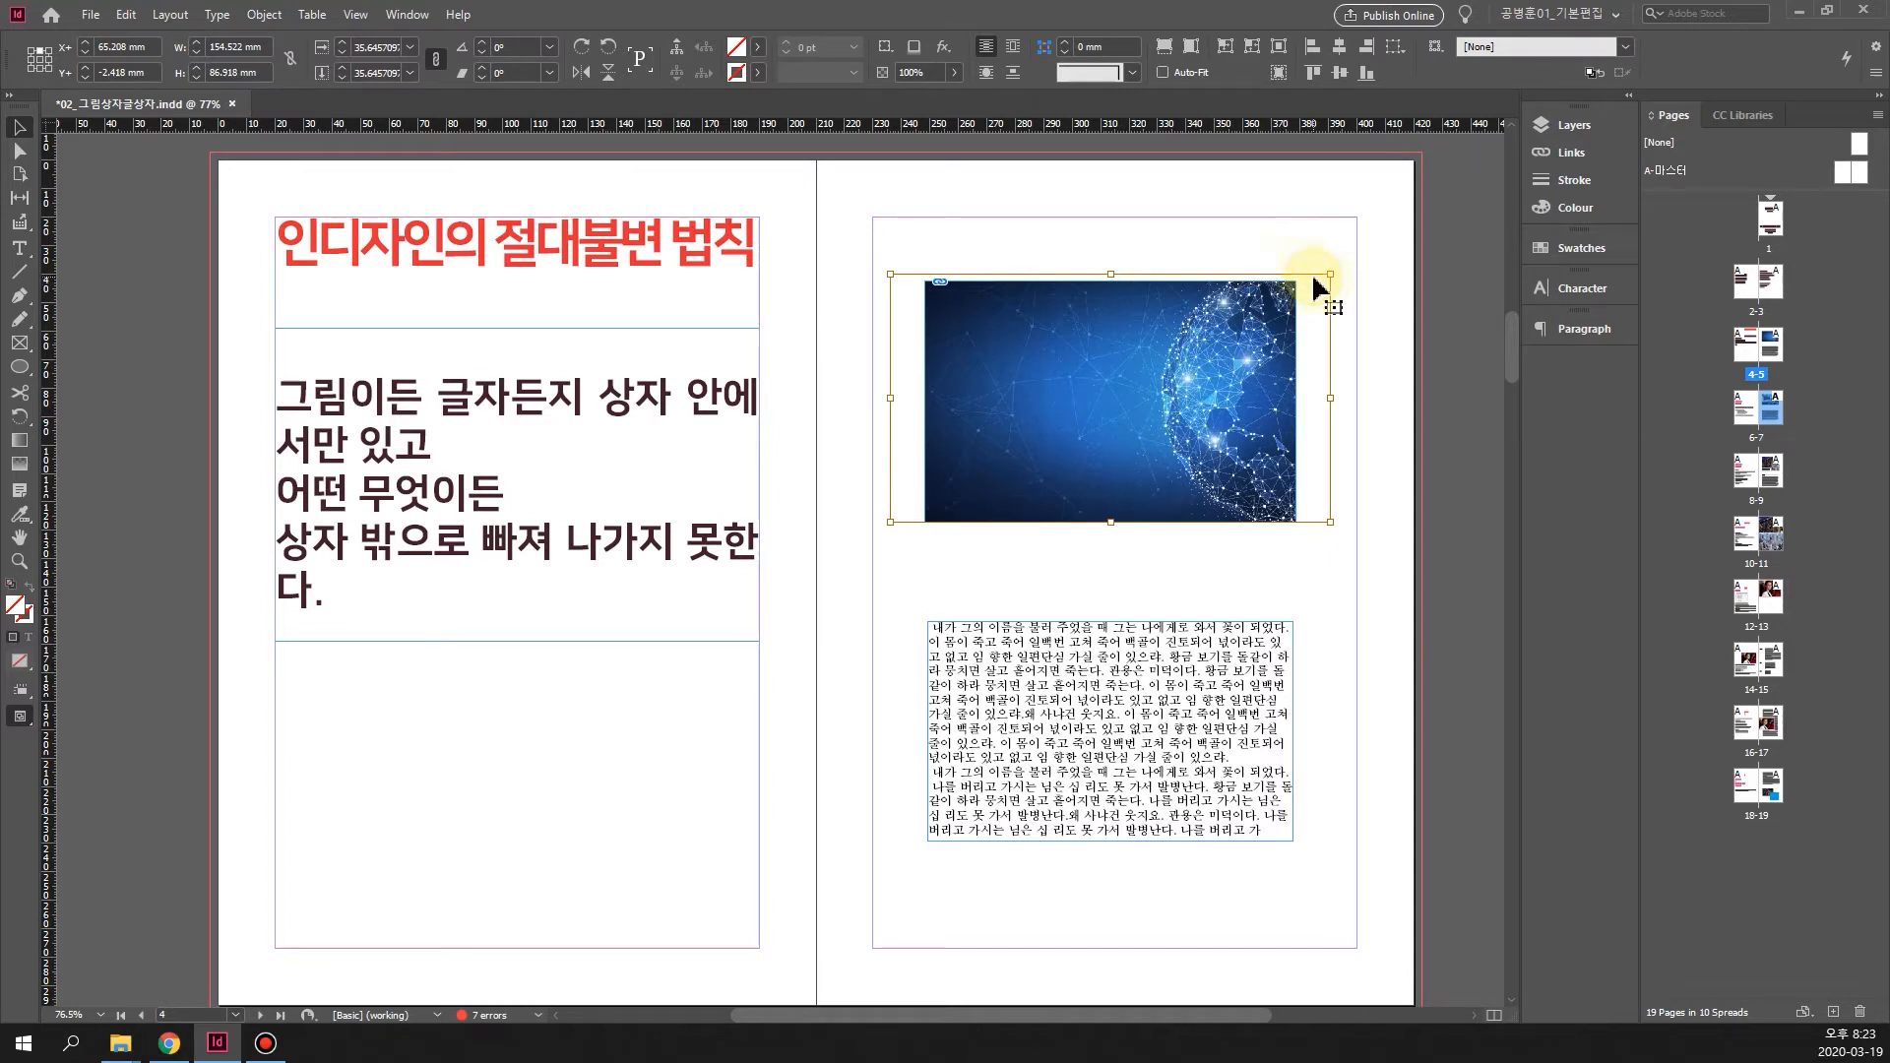
key(Delete)
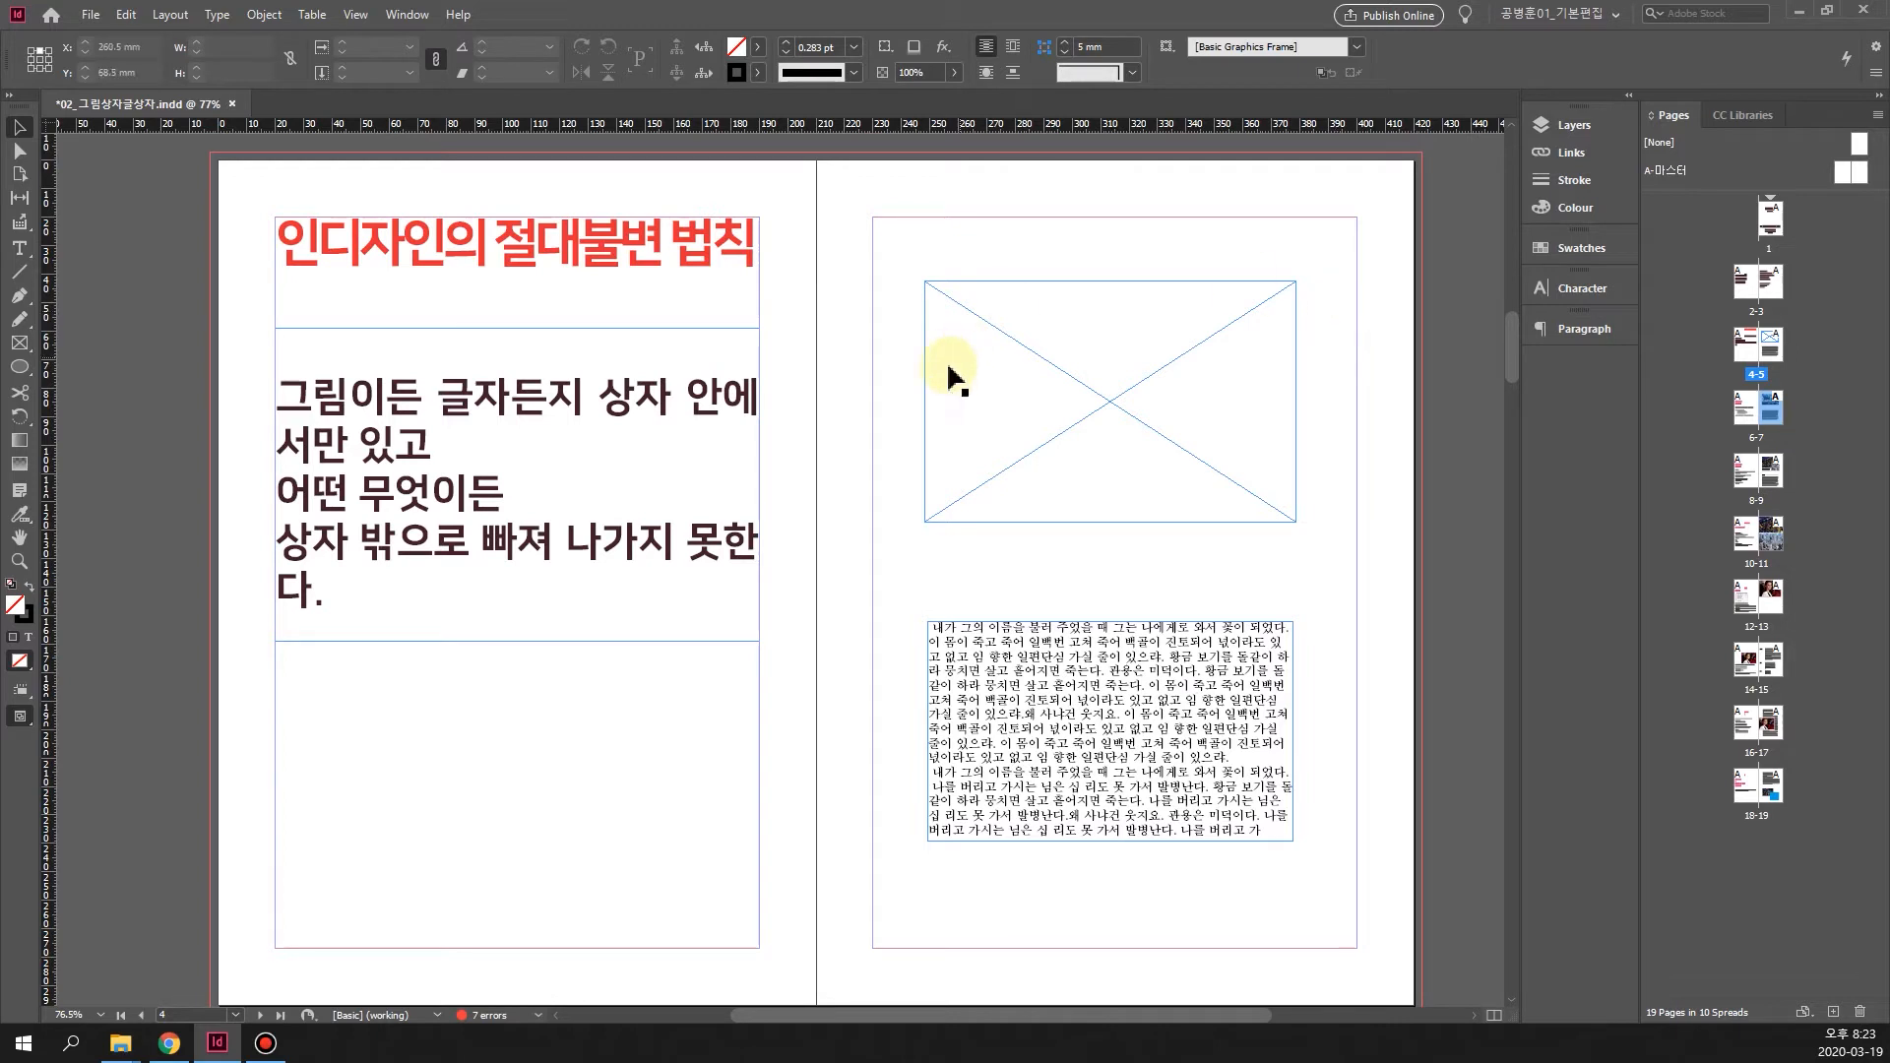
click(1087, 409)
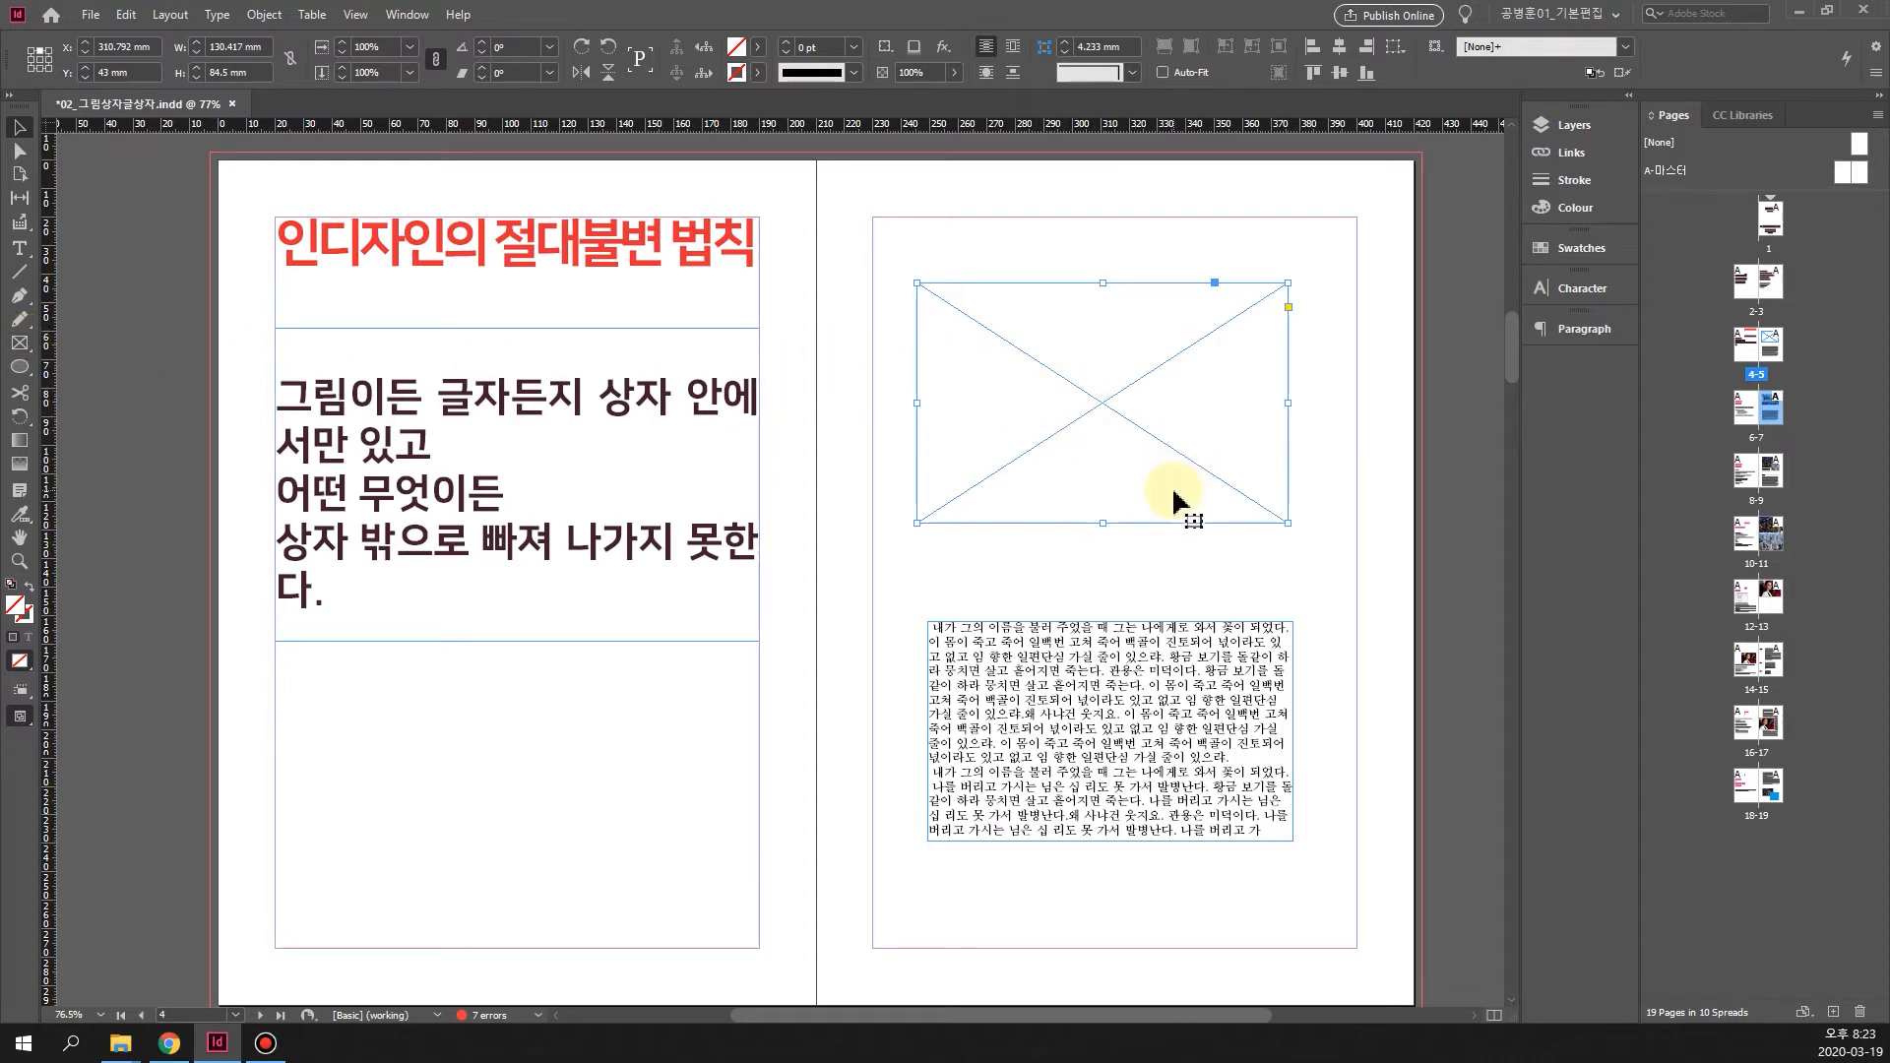
key(Delete)
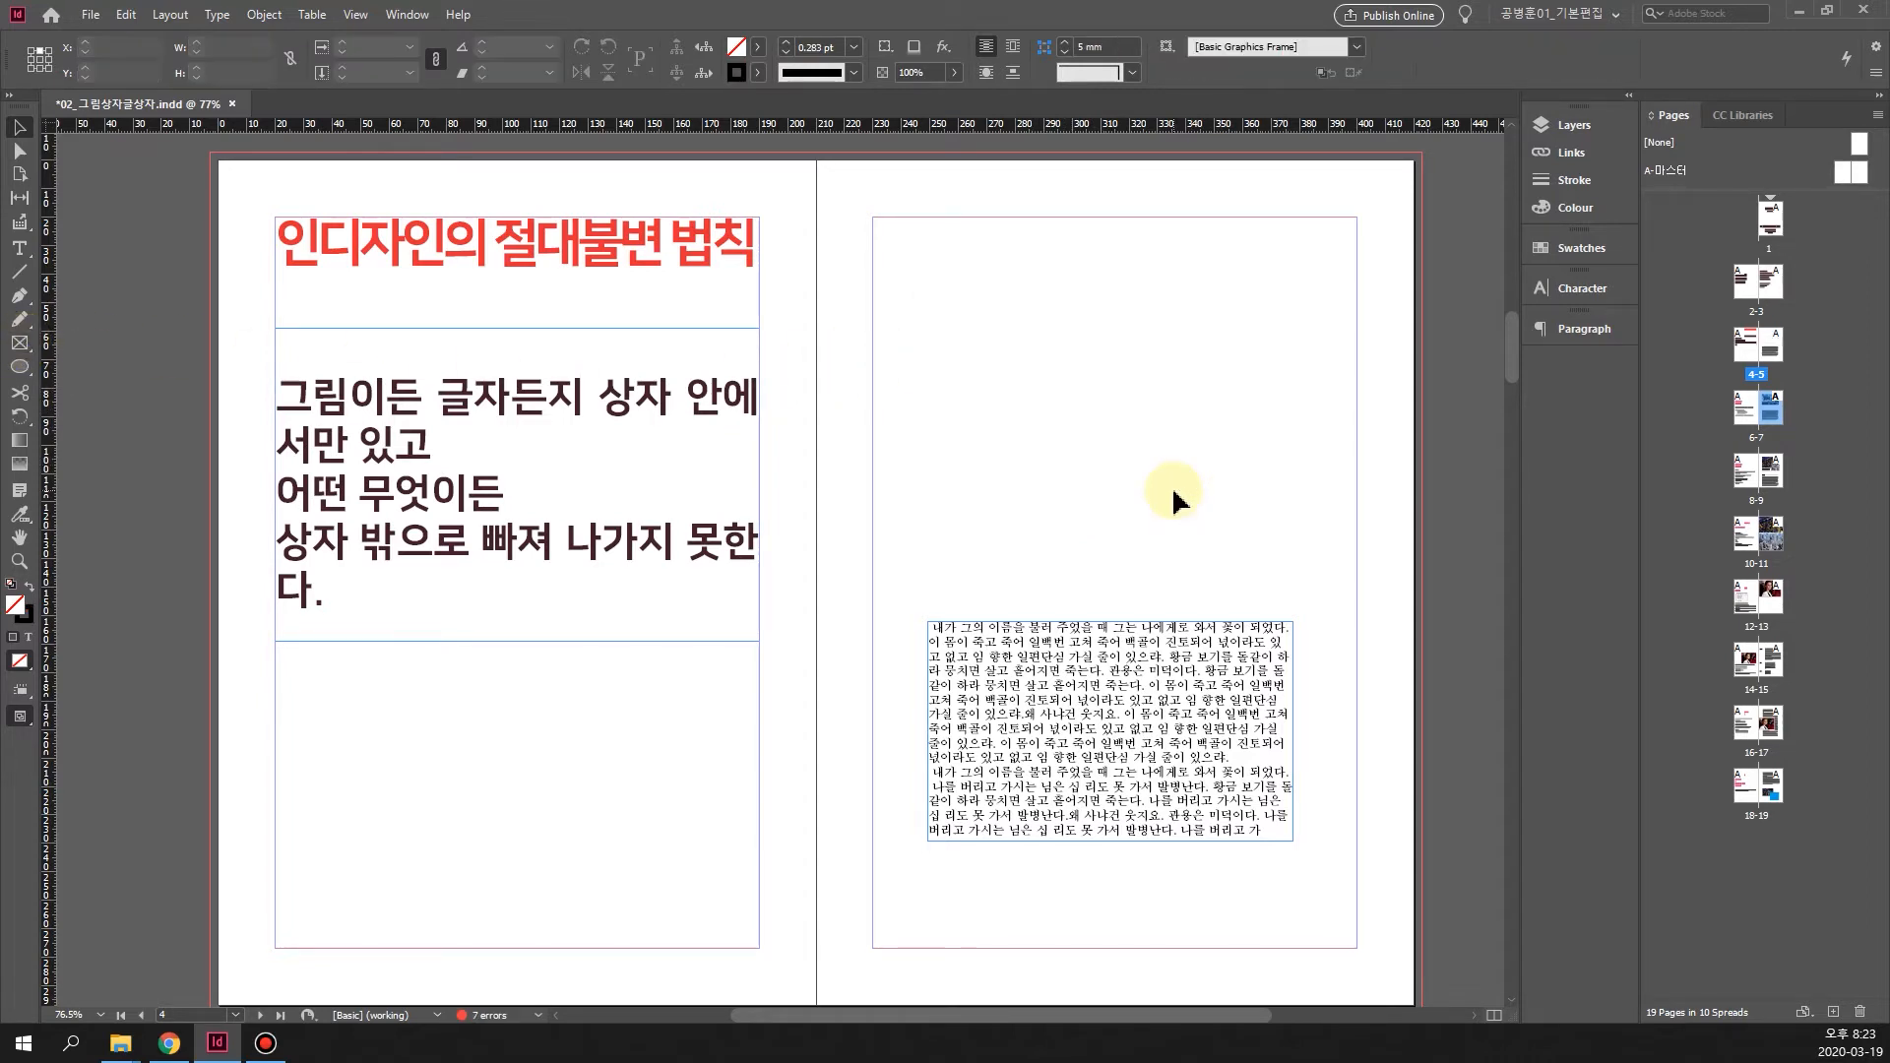
Draw a rectangular picture frame about 131 by 81.5 mm above the body text on page 5 and place alicia.jpg from the 02_그림상자글상자 folder in it
click(18, 342)
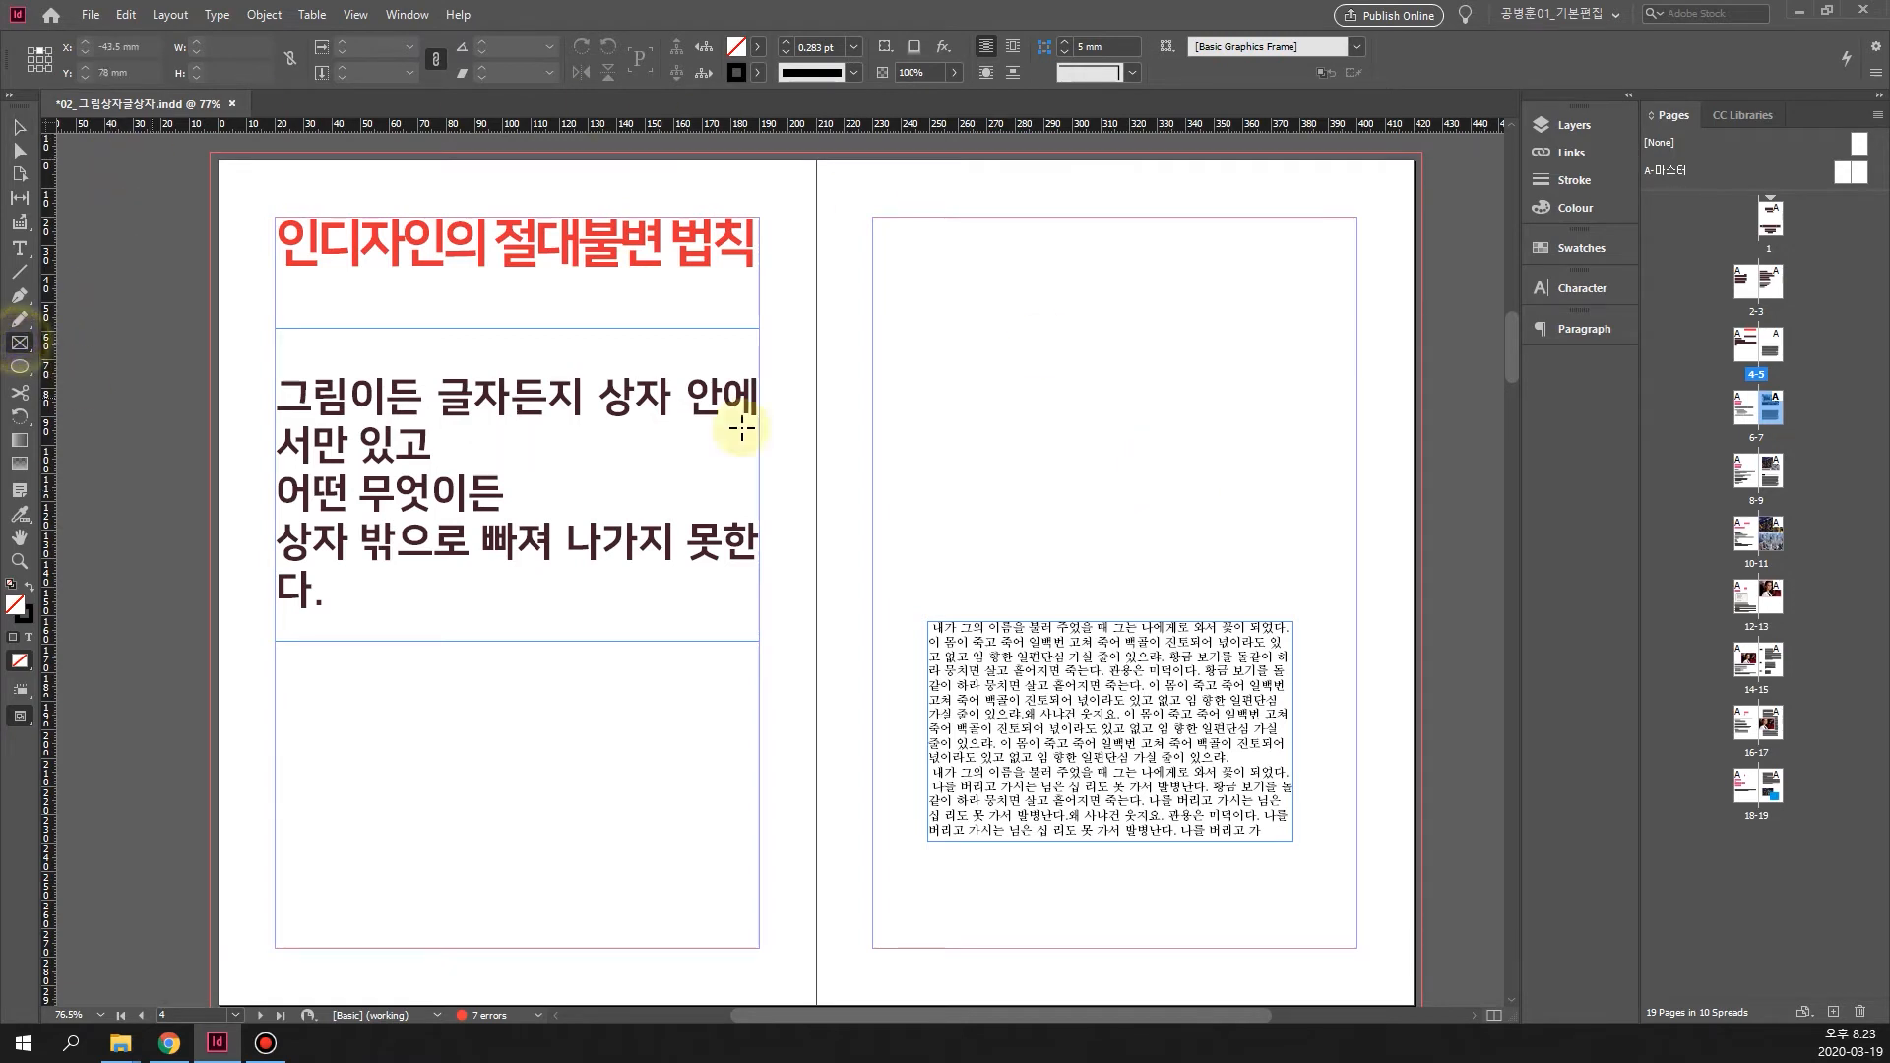
drag(926, 273, 1297, 504)
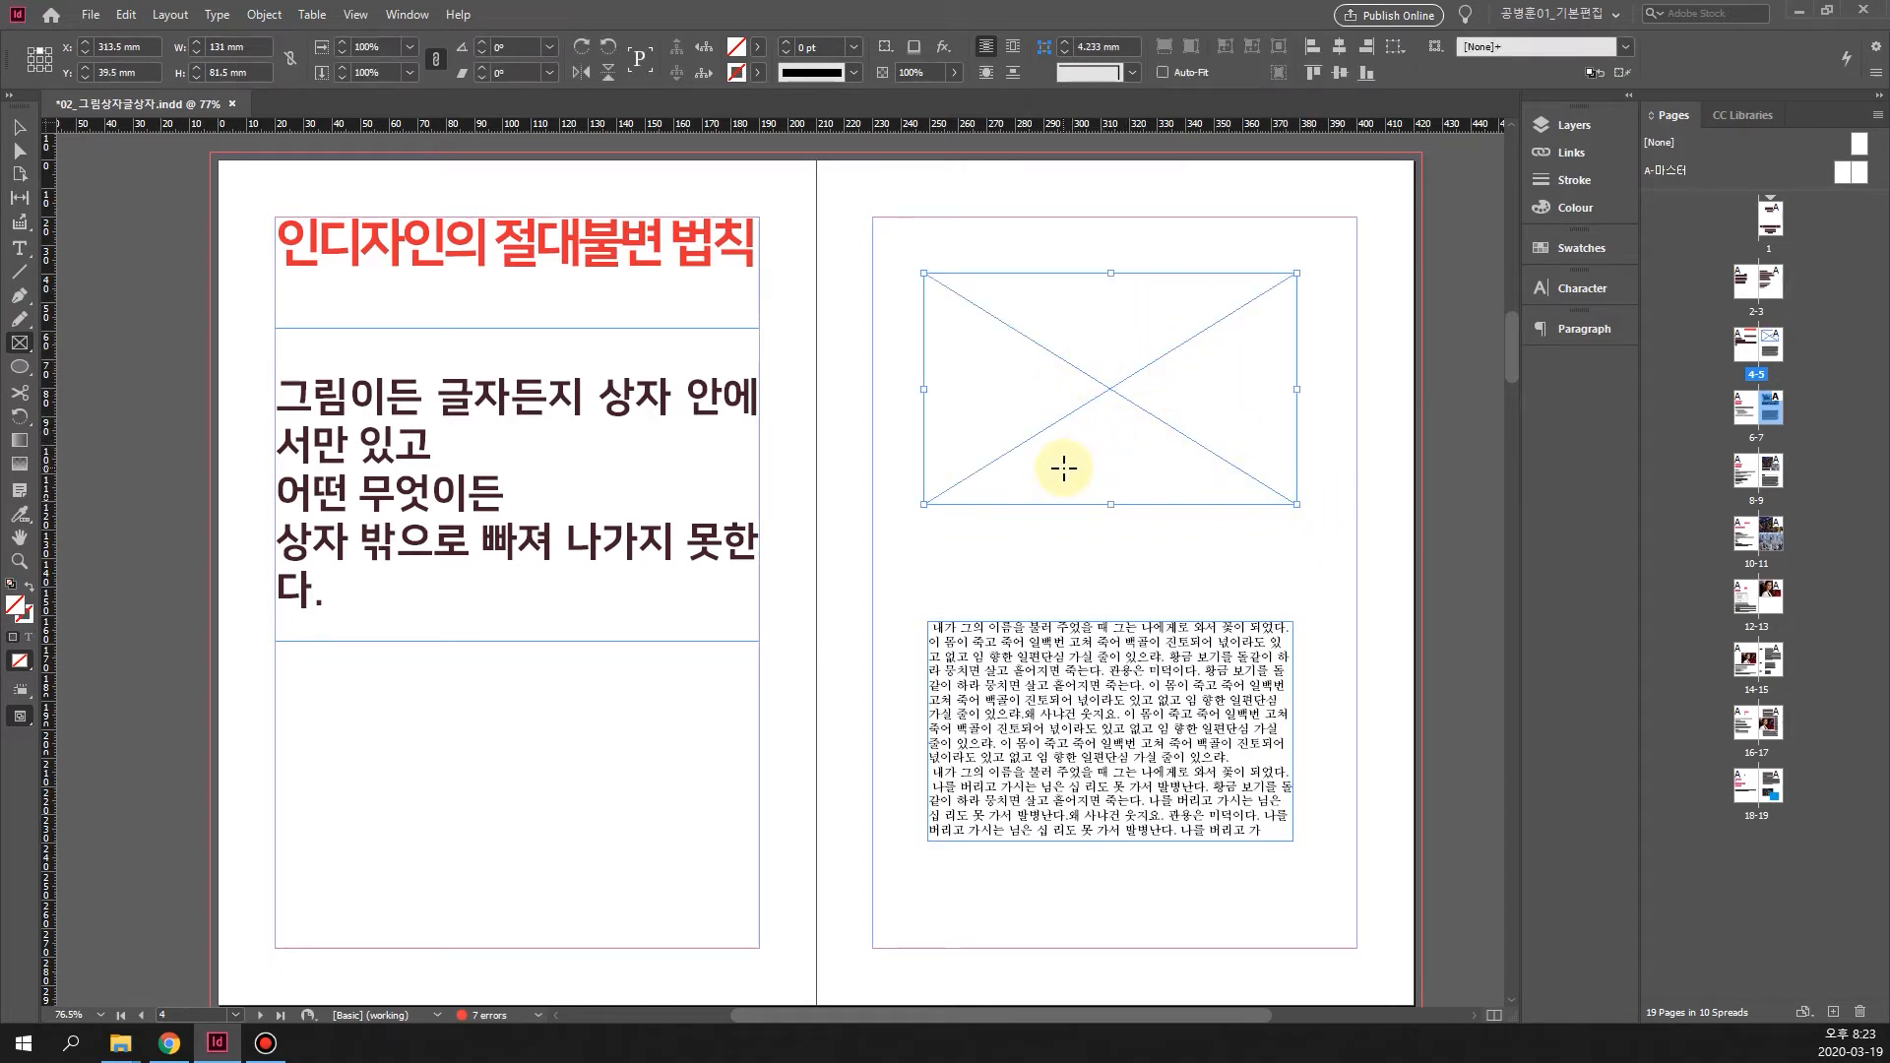
key(ctrl+d)
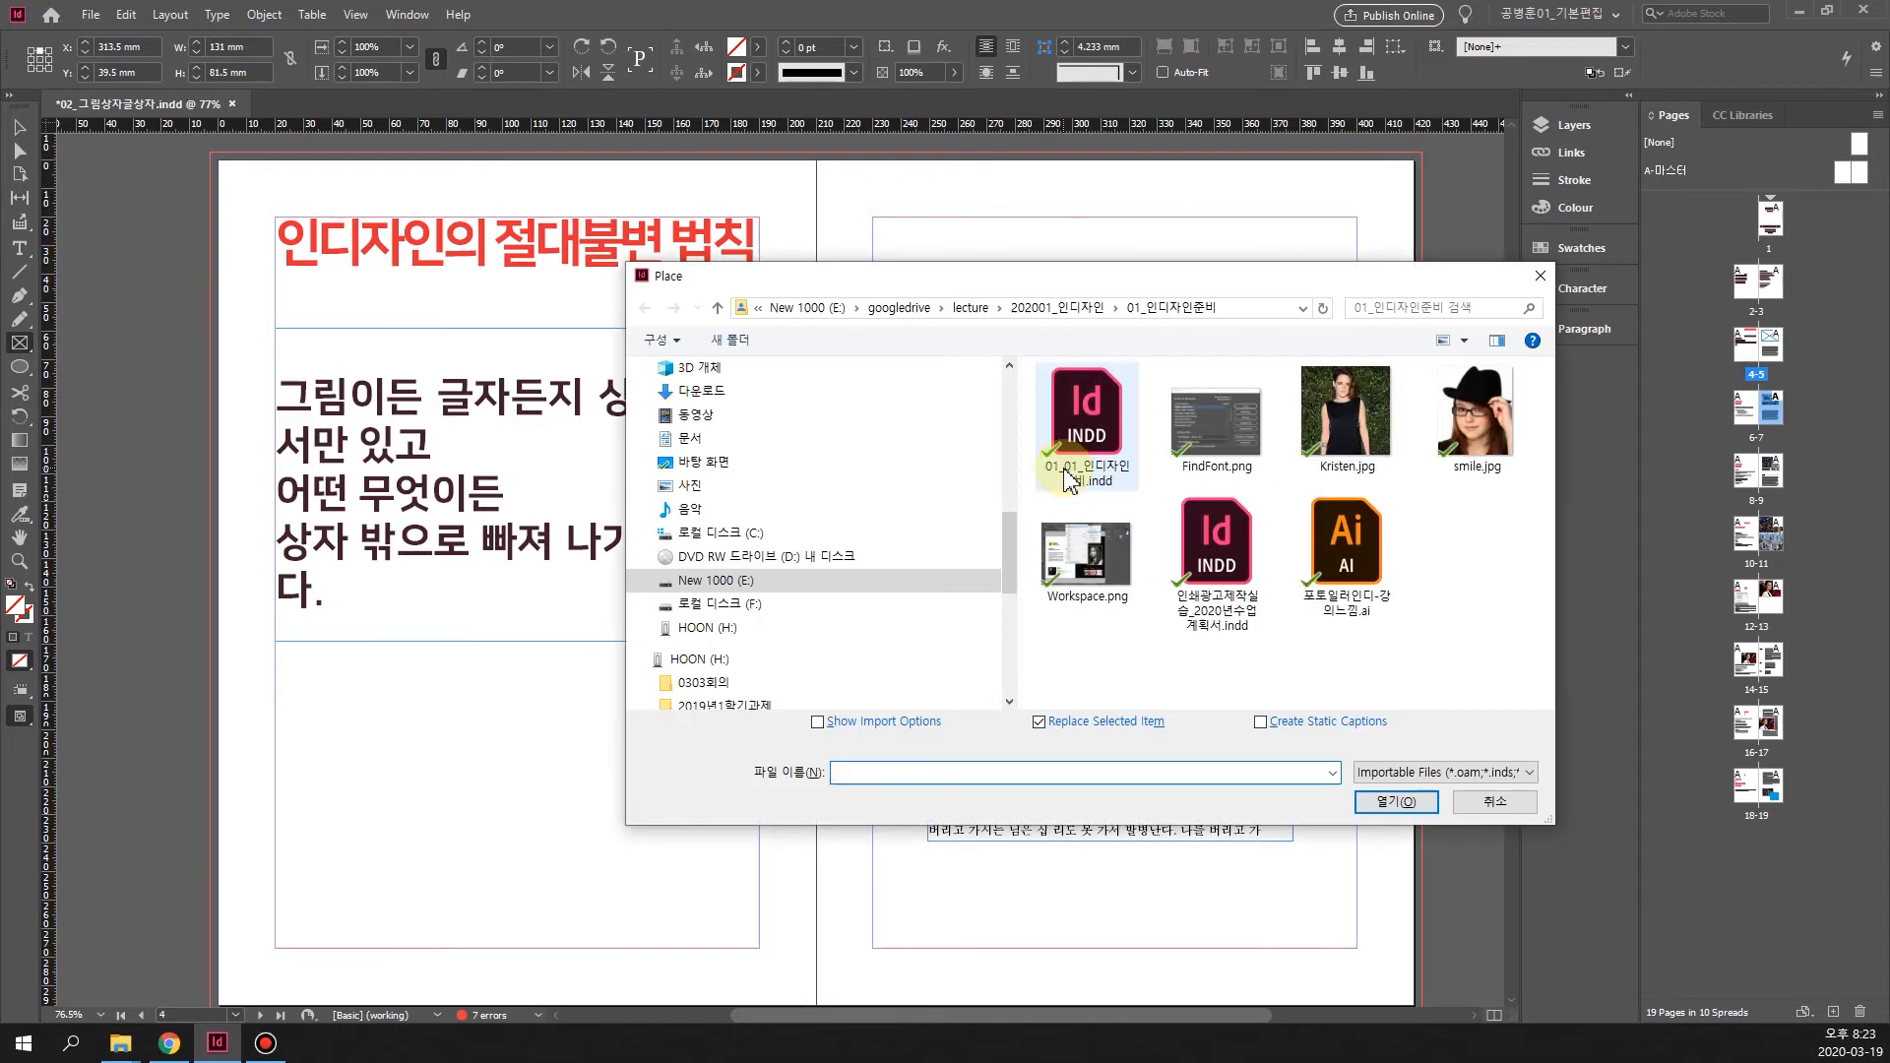
click(1083, 307)
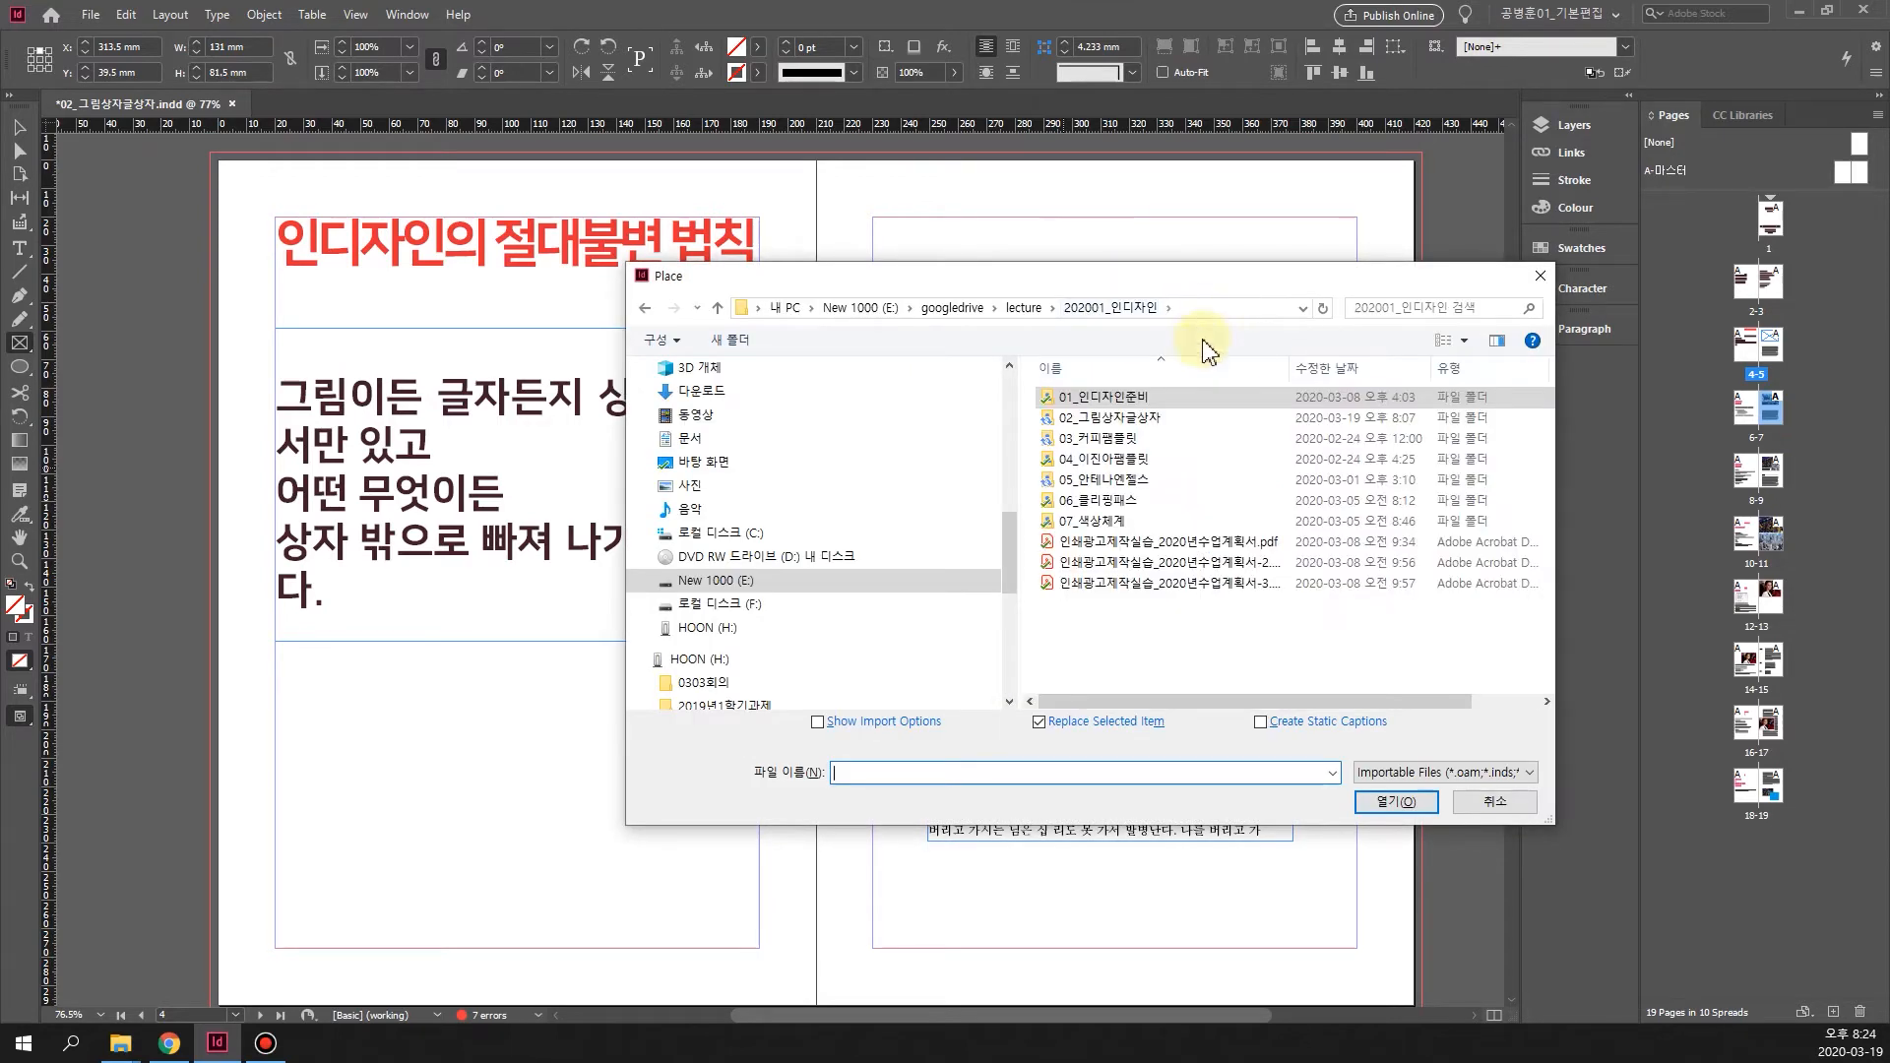
double_click(1161, 418)
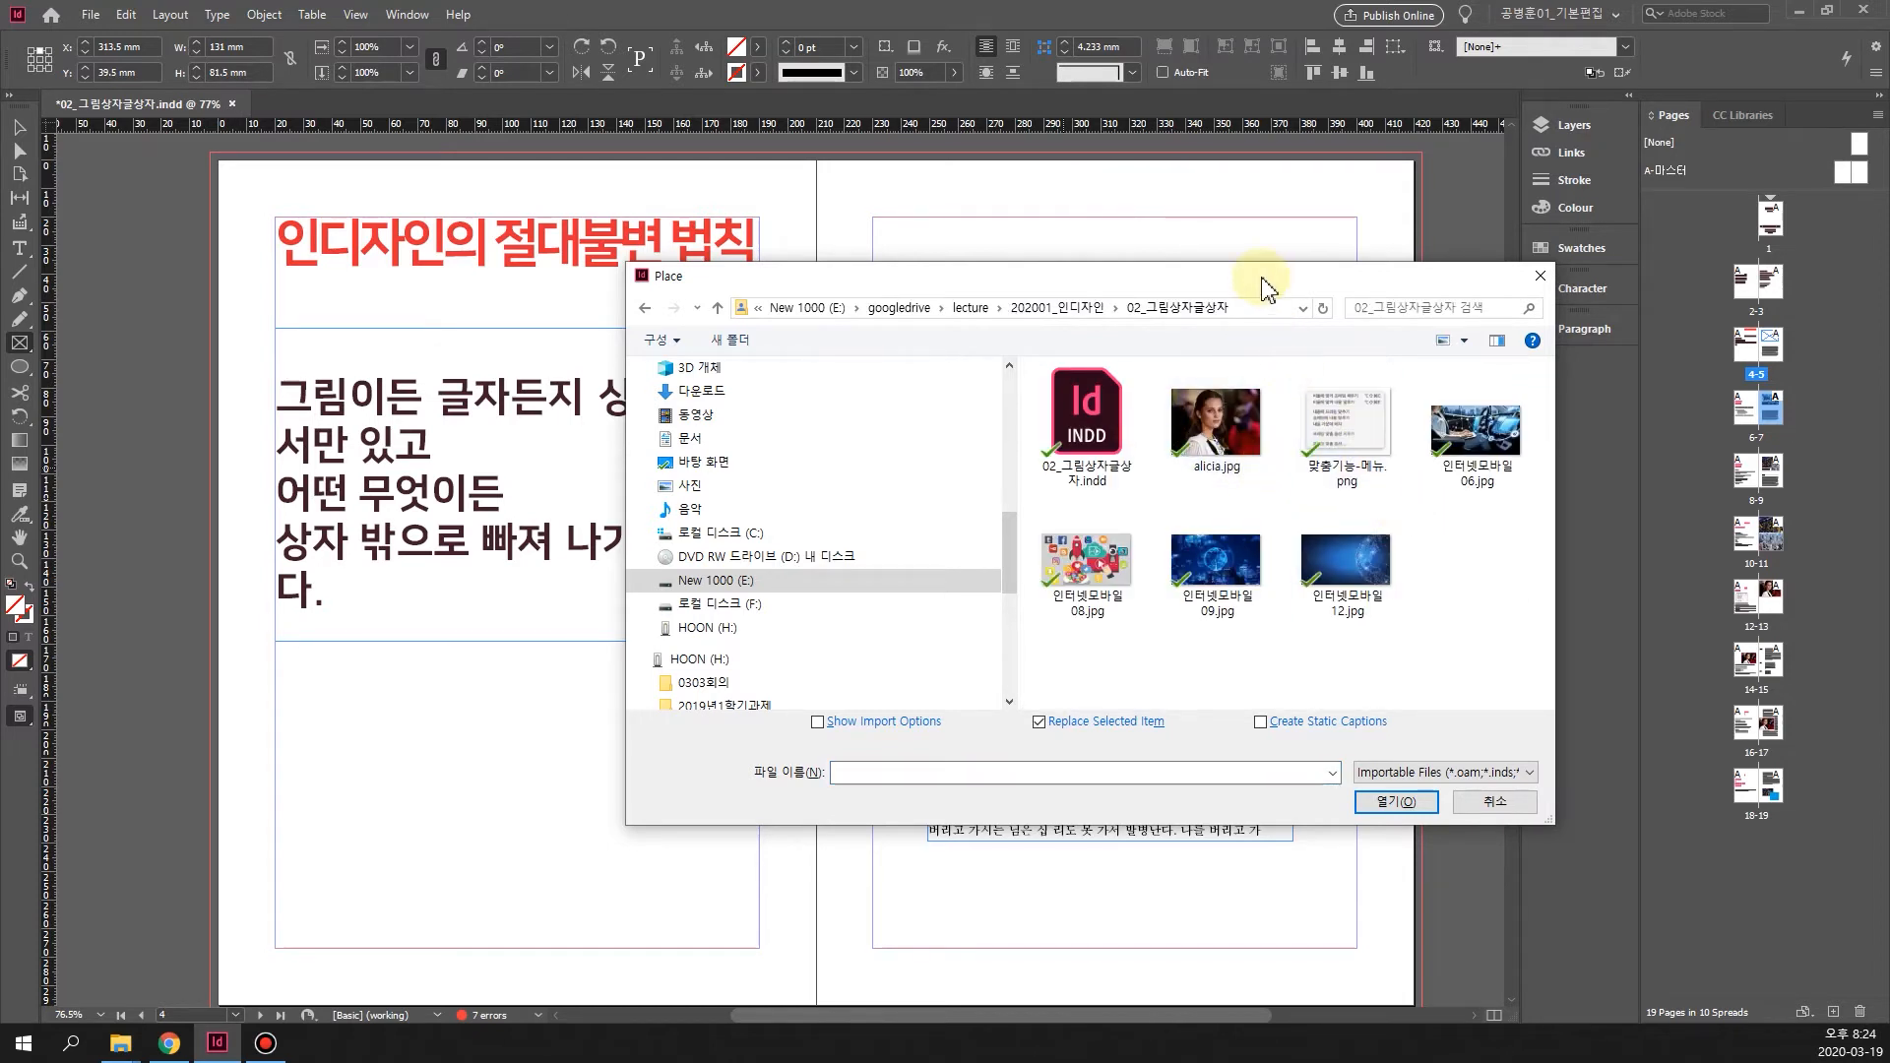
drag(1257, 276, 1039, 229)
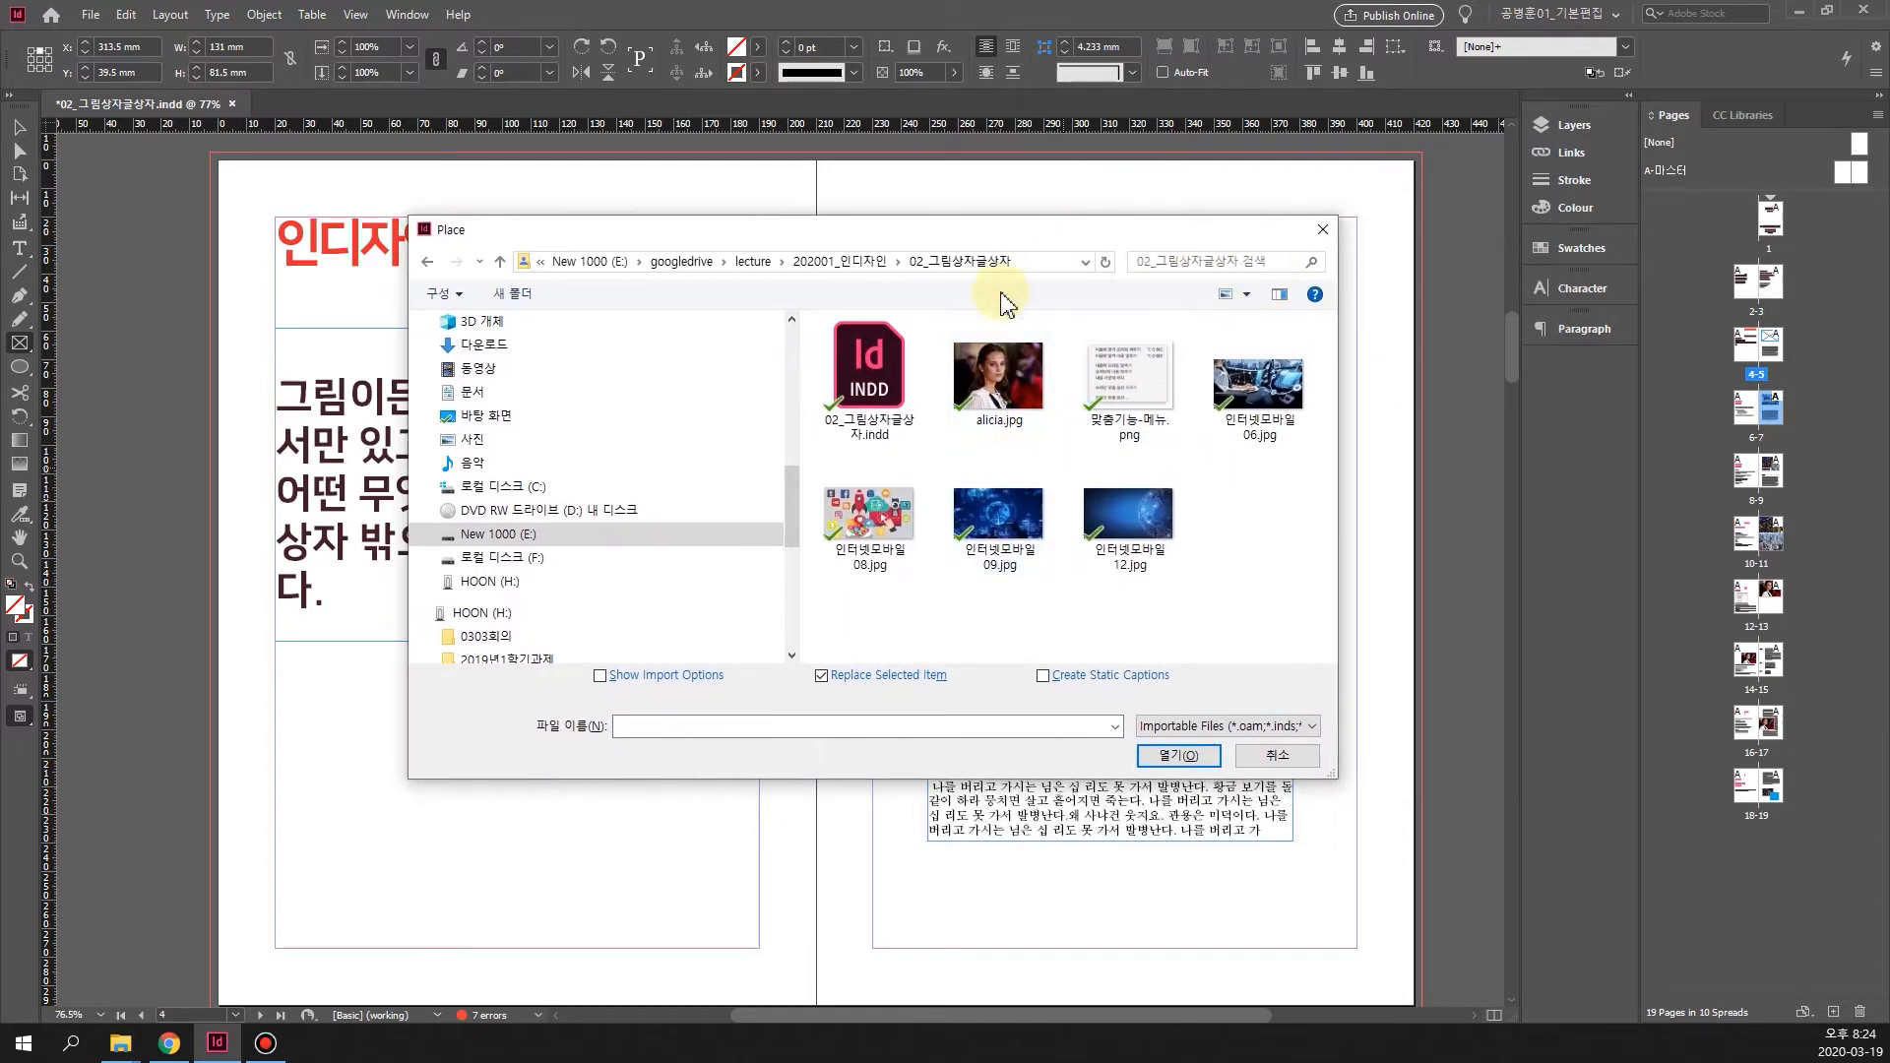
click(1001, 394)
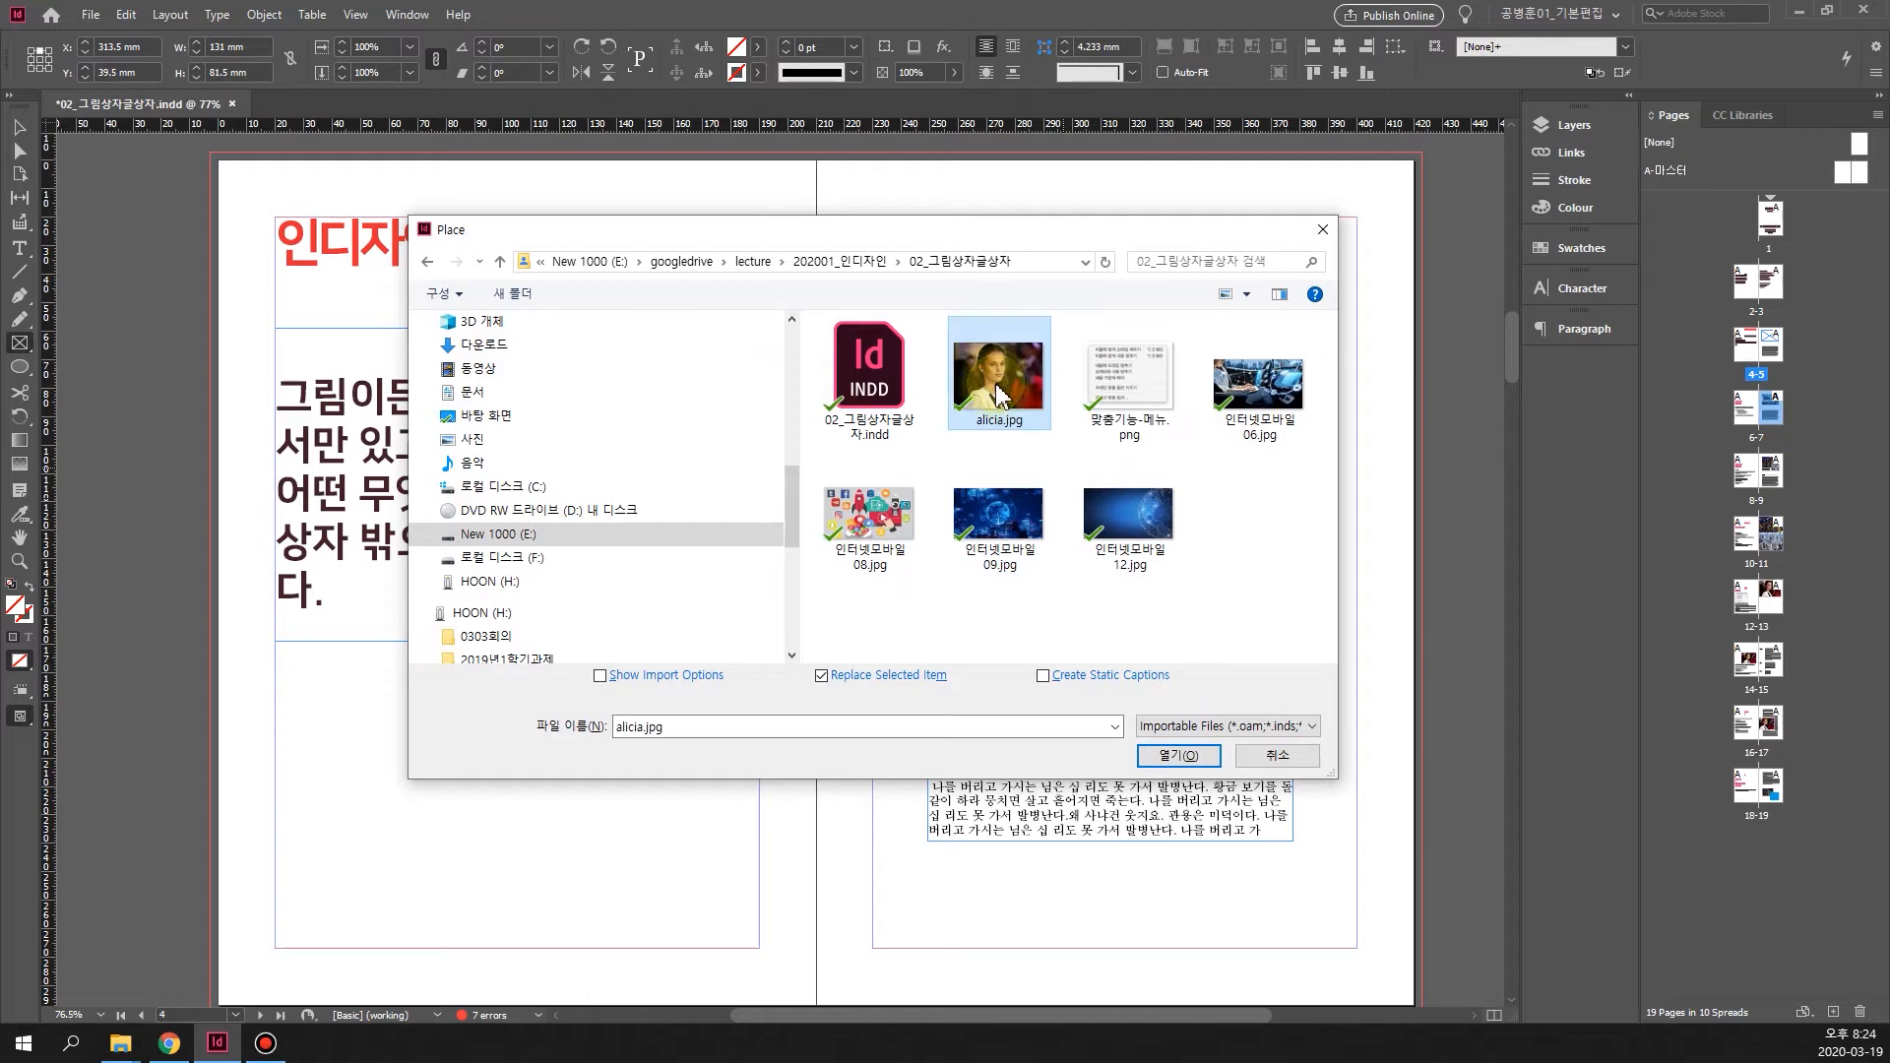
click(1179, 757)
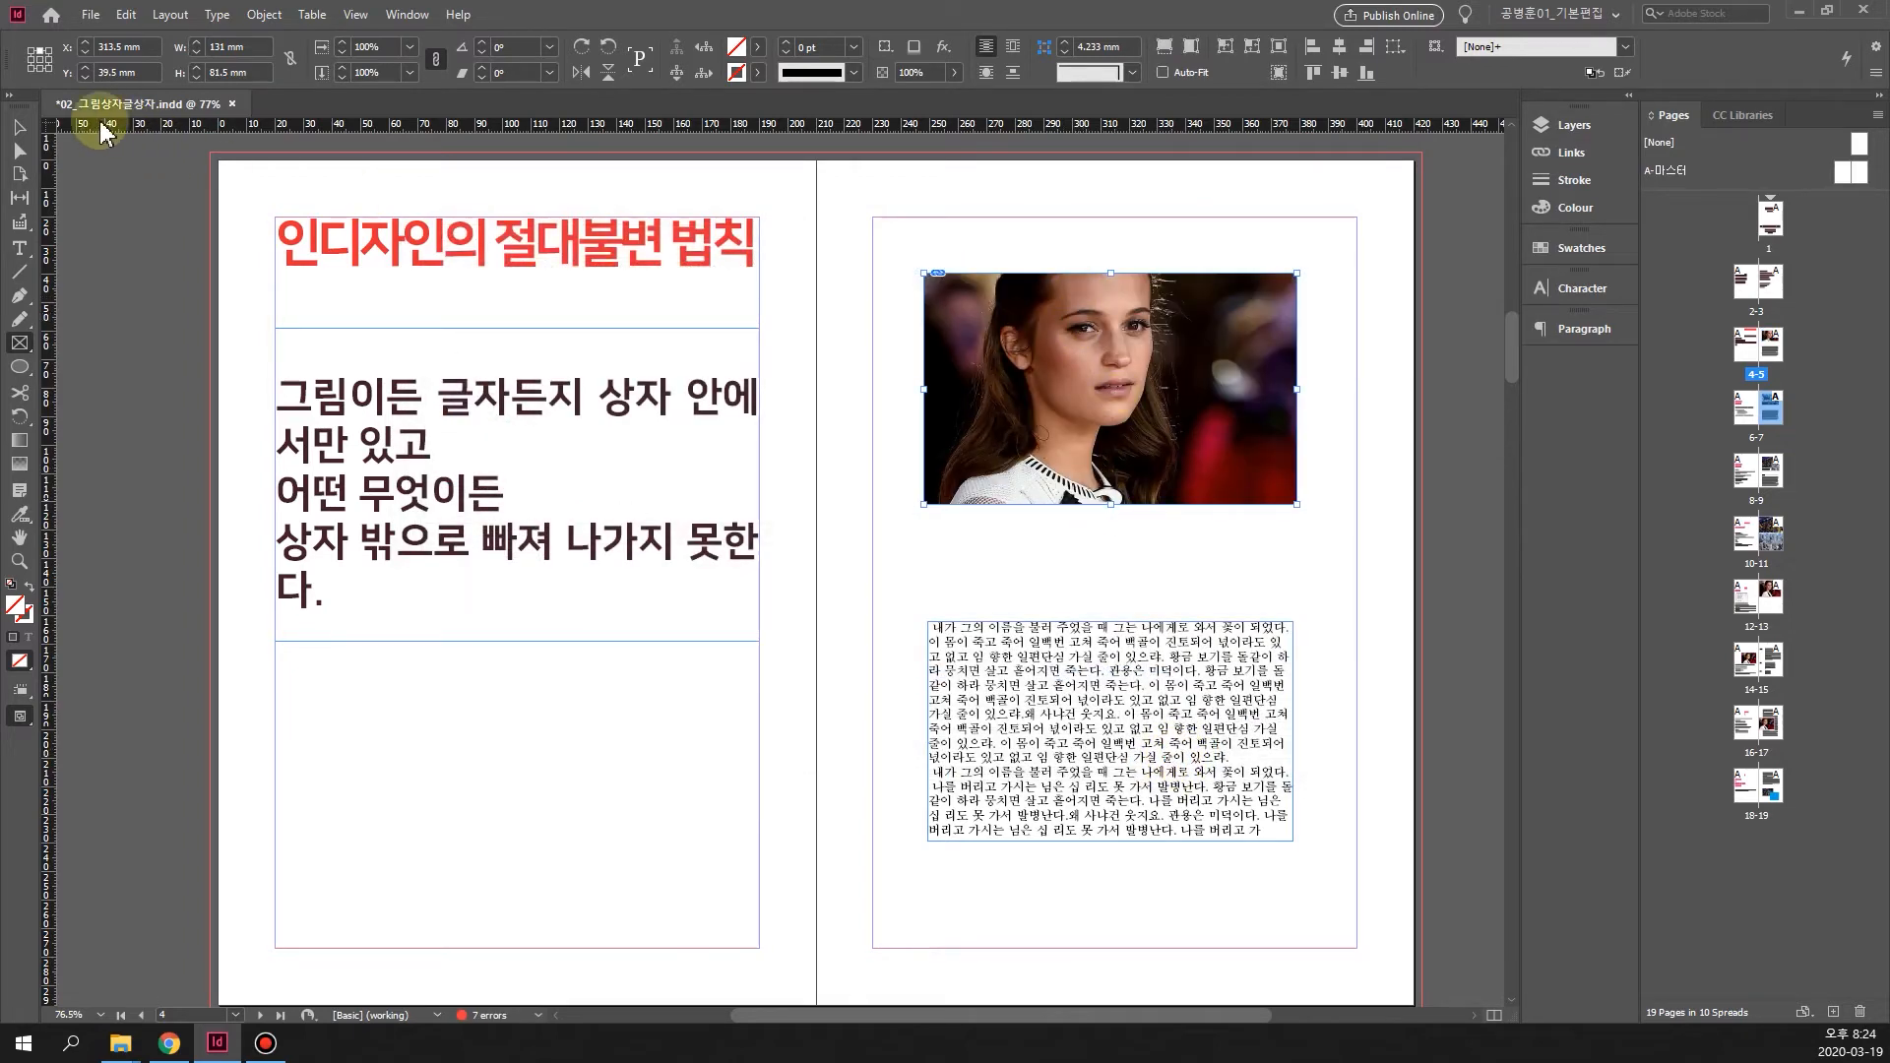
Select the portrait image inside its frame on page 5 with the Selection tool
click(19, 127)
click(1109, 409)
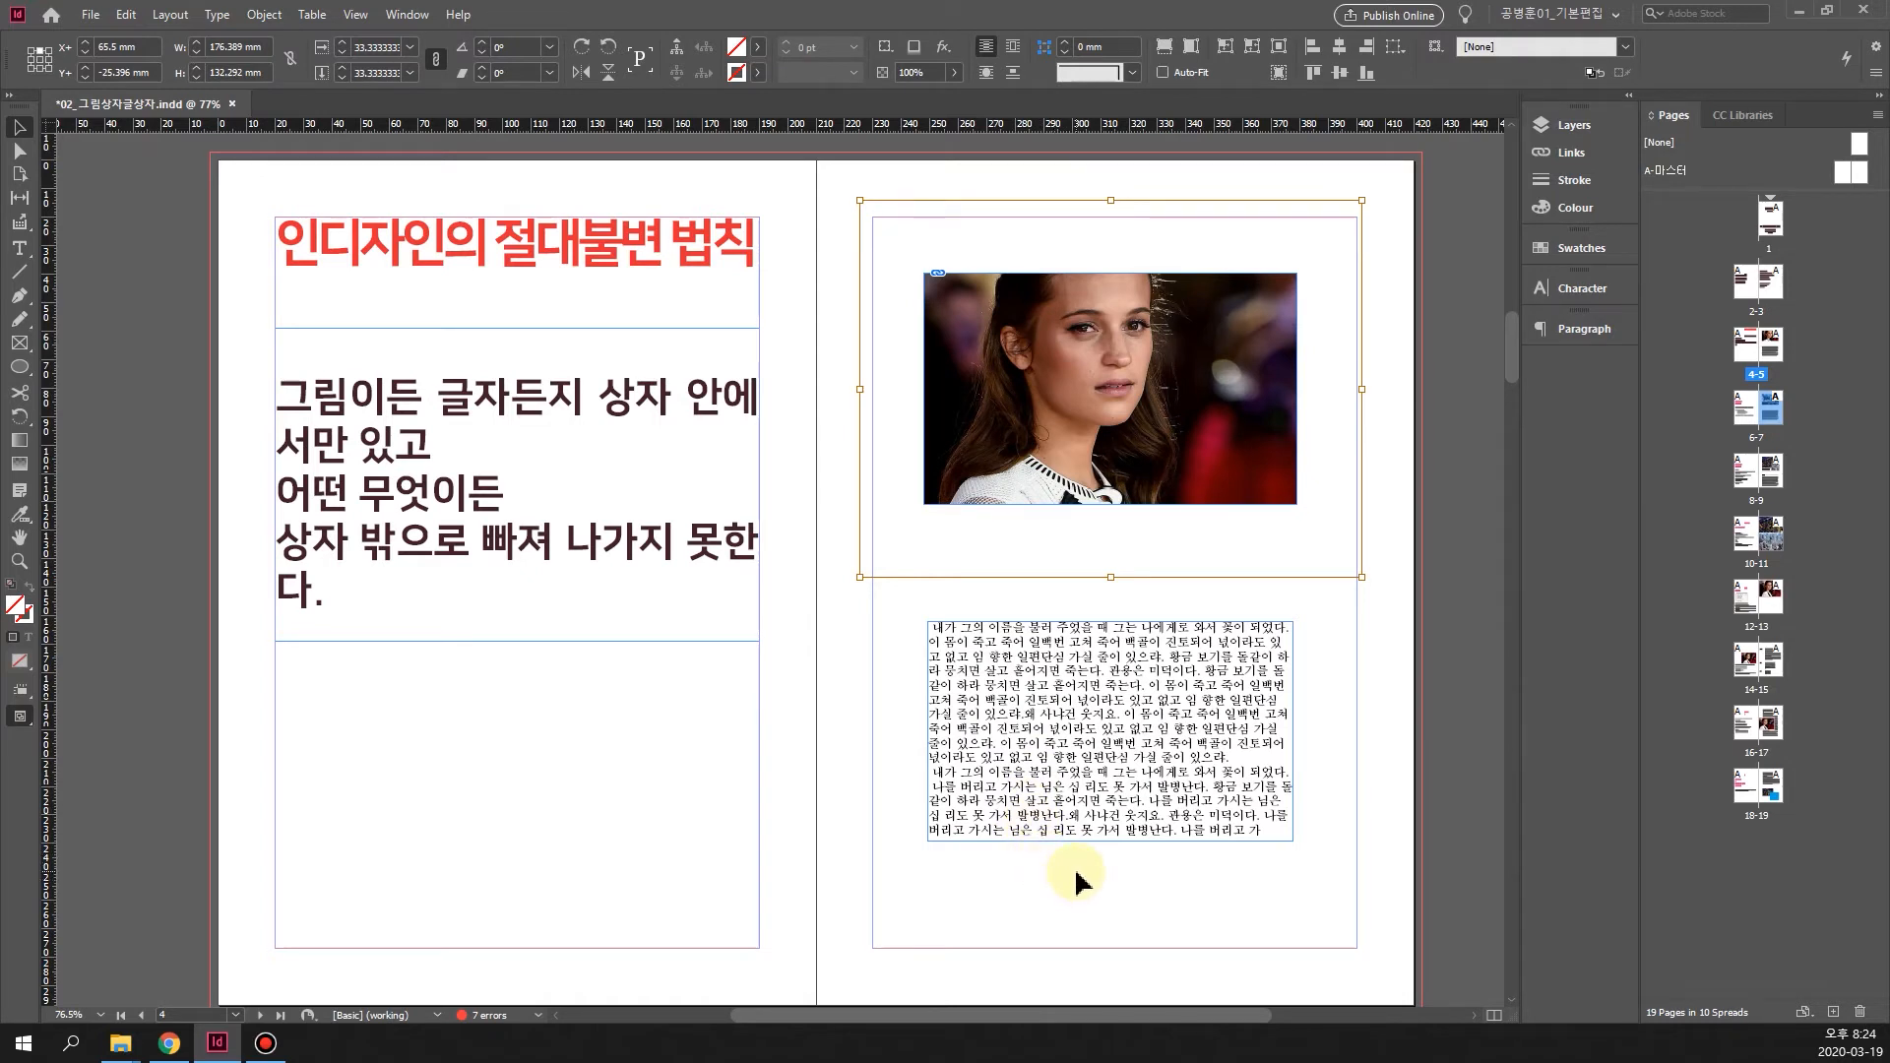
key(t)
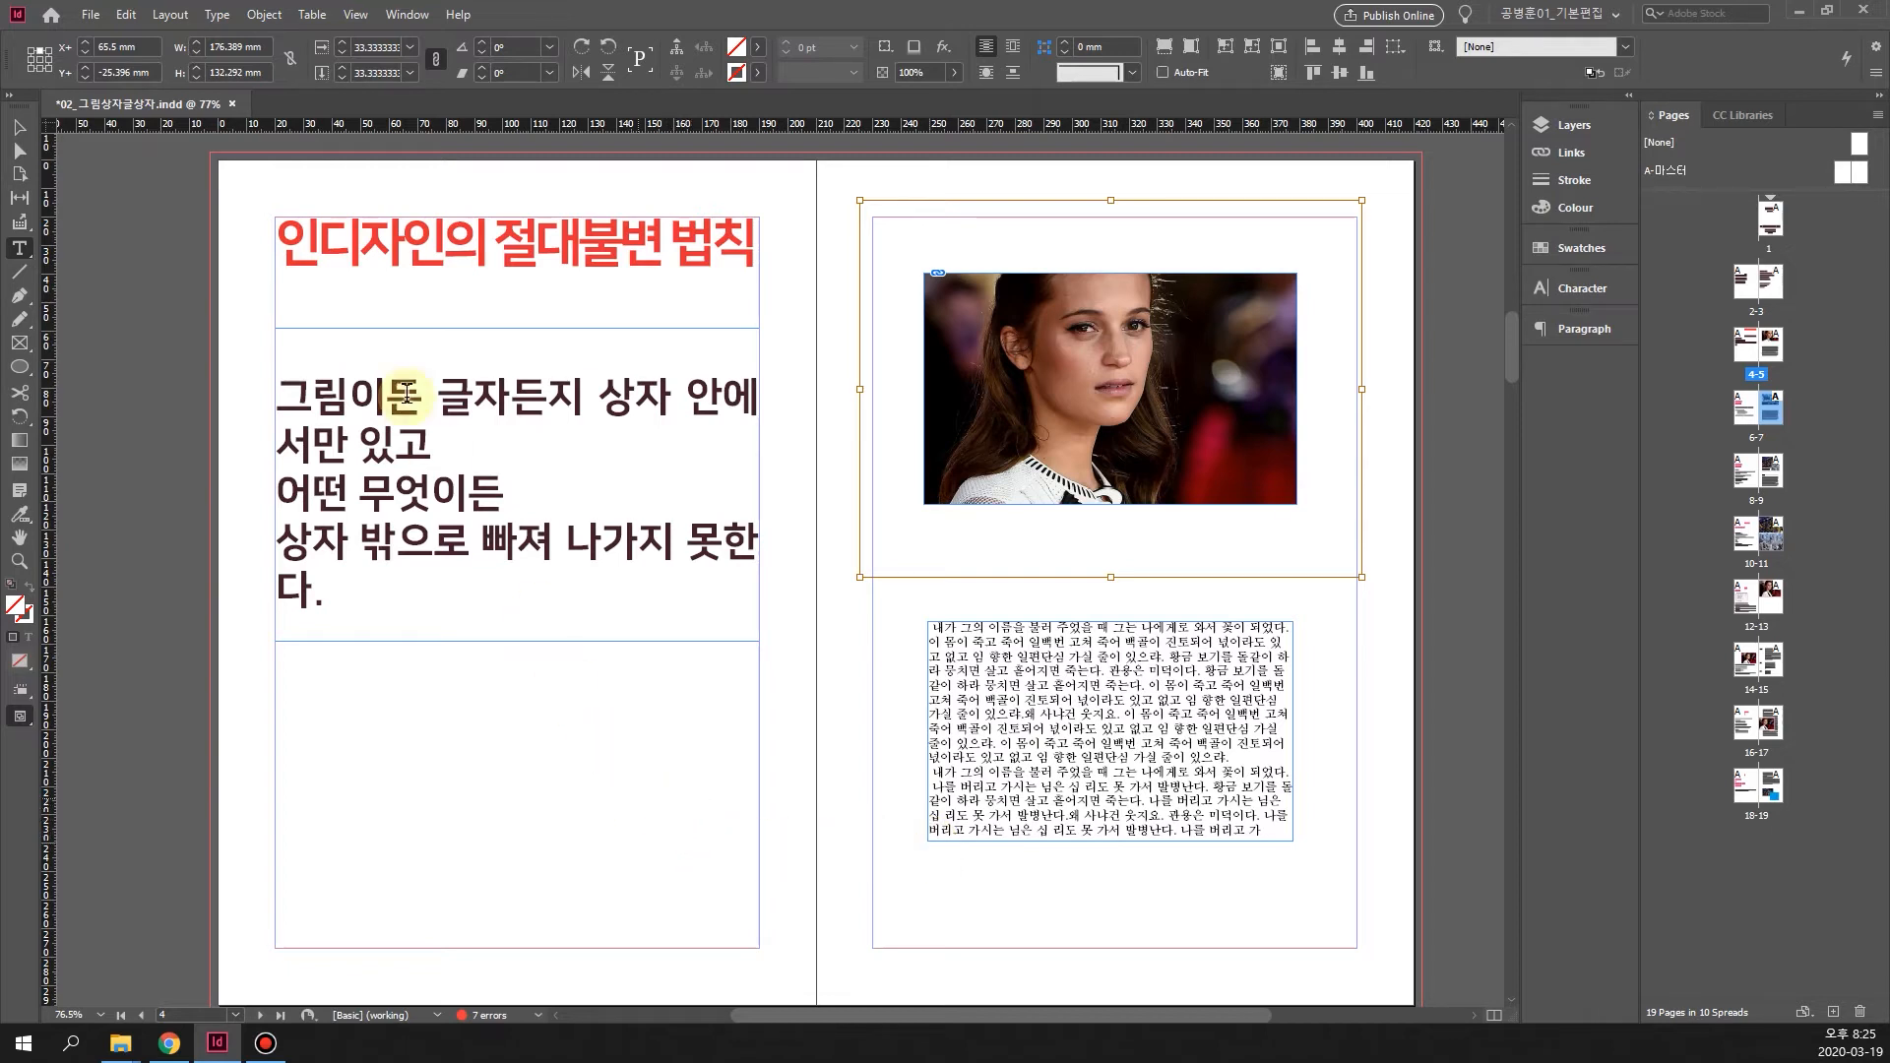
click(19, 127)
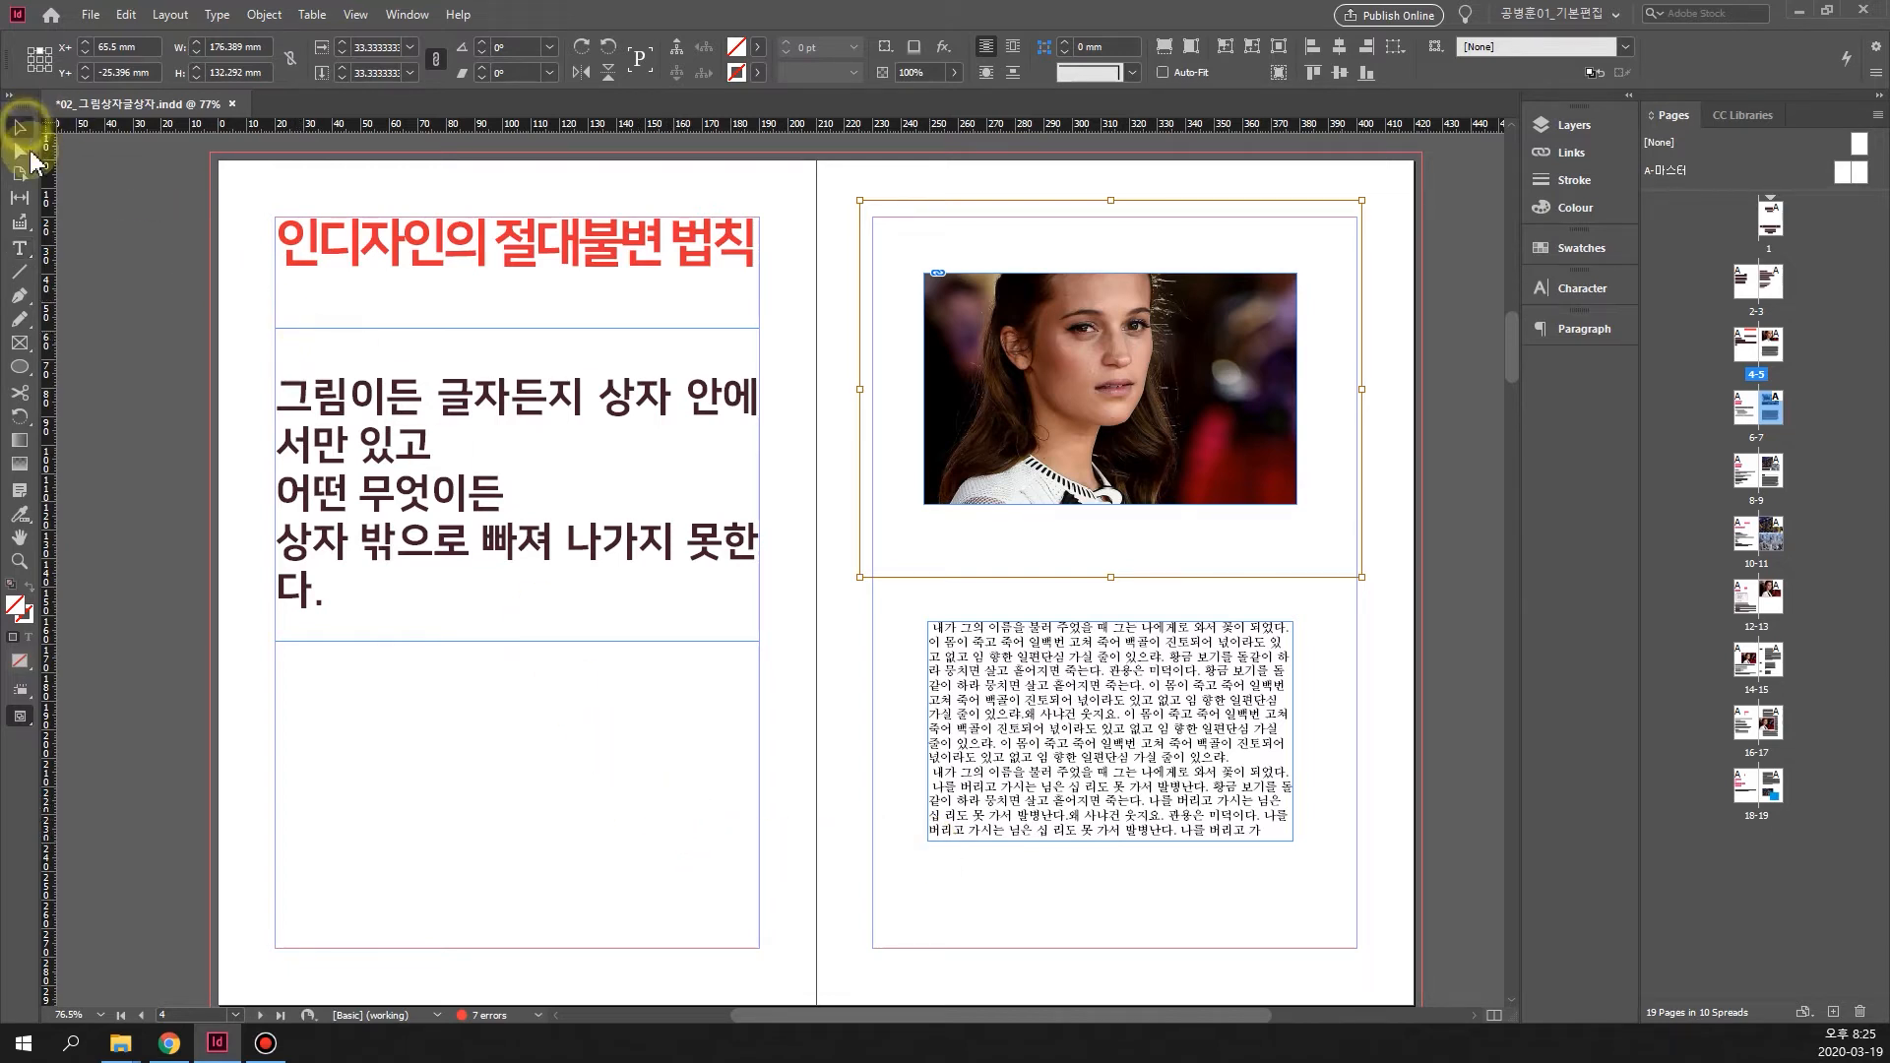
Draw a text frame about 167.5 by 103.5 mm in the empty lower area of page 4 and fill it with placeholder text
click(20, 248)
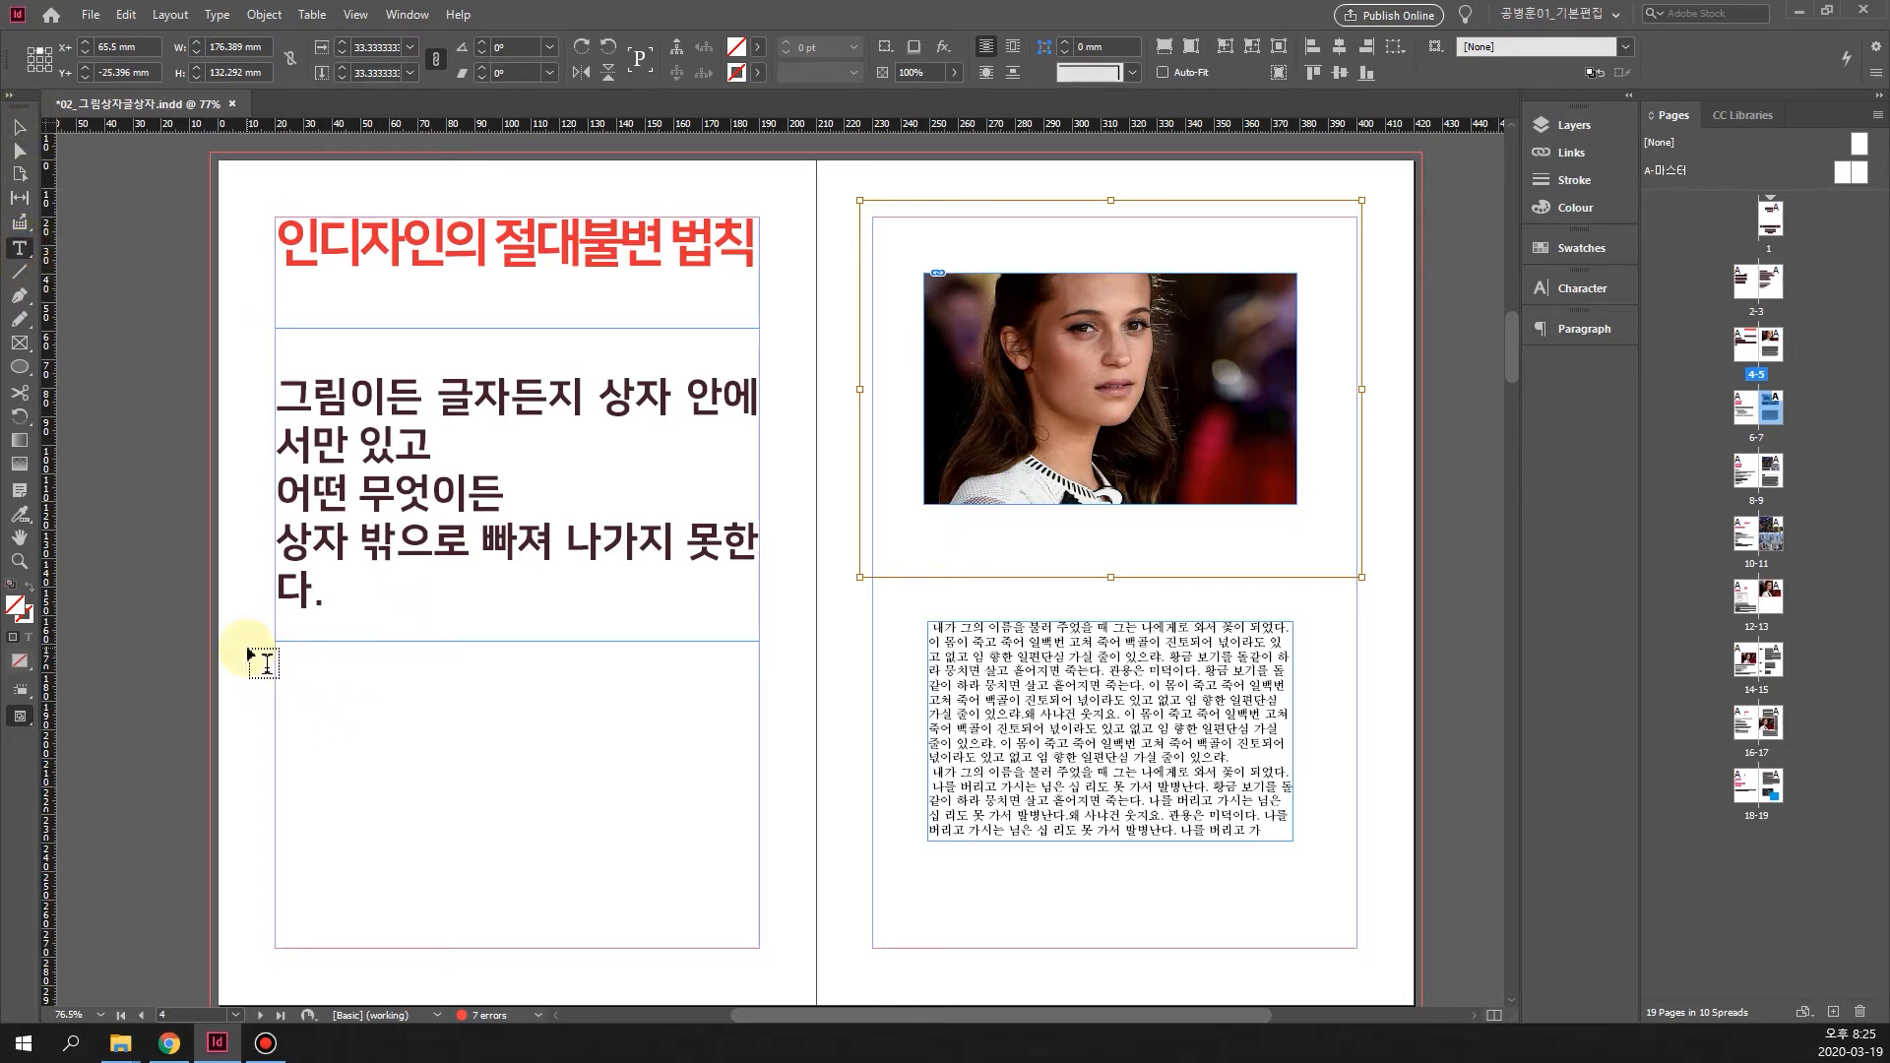
drag(282, 654, 760, 951)
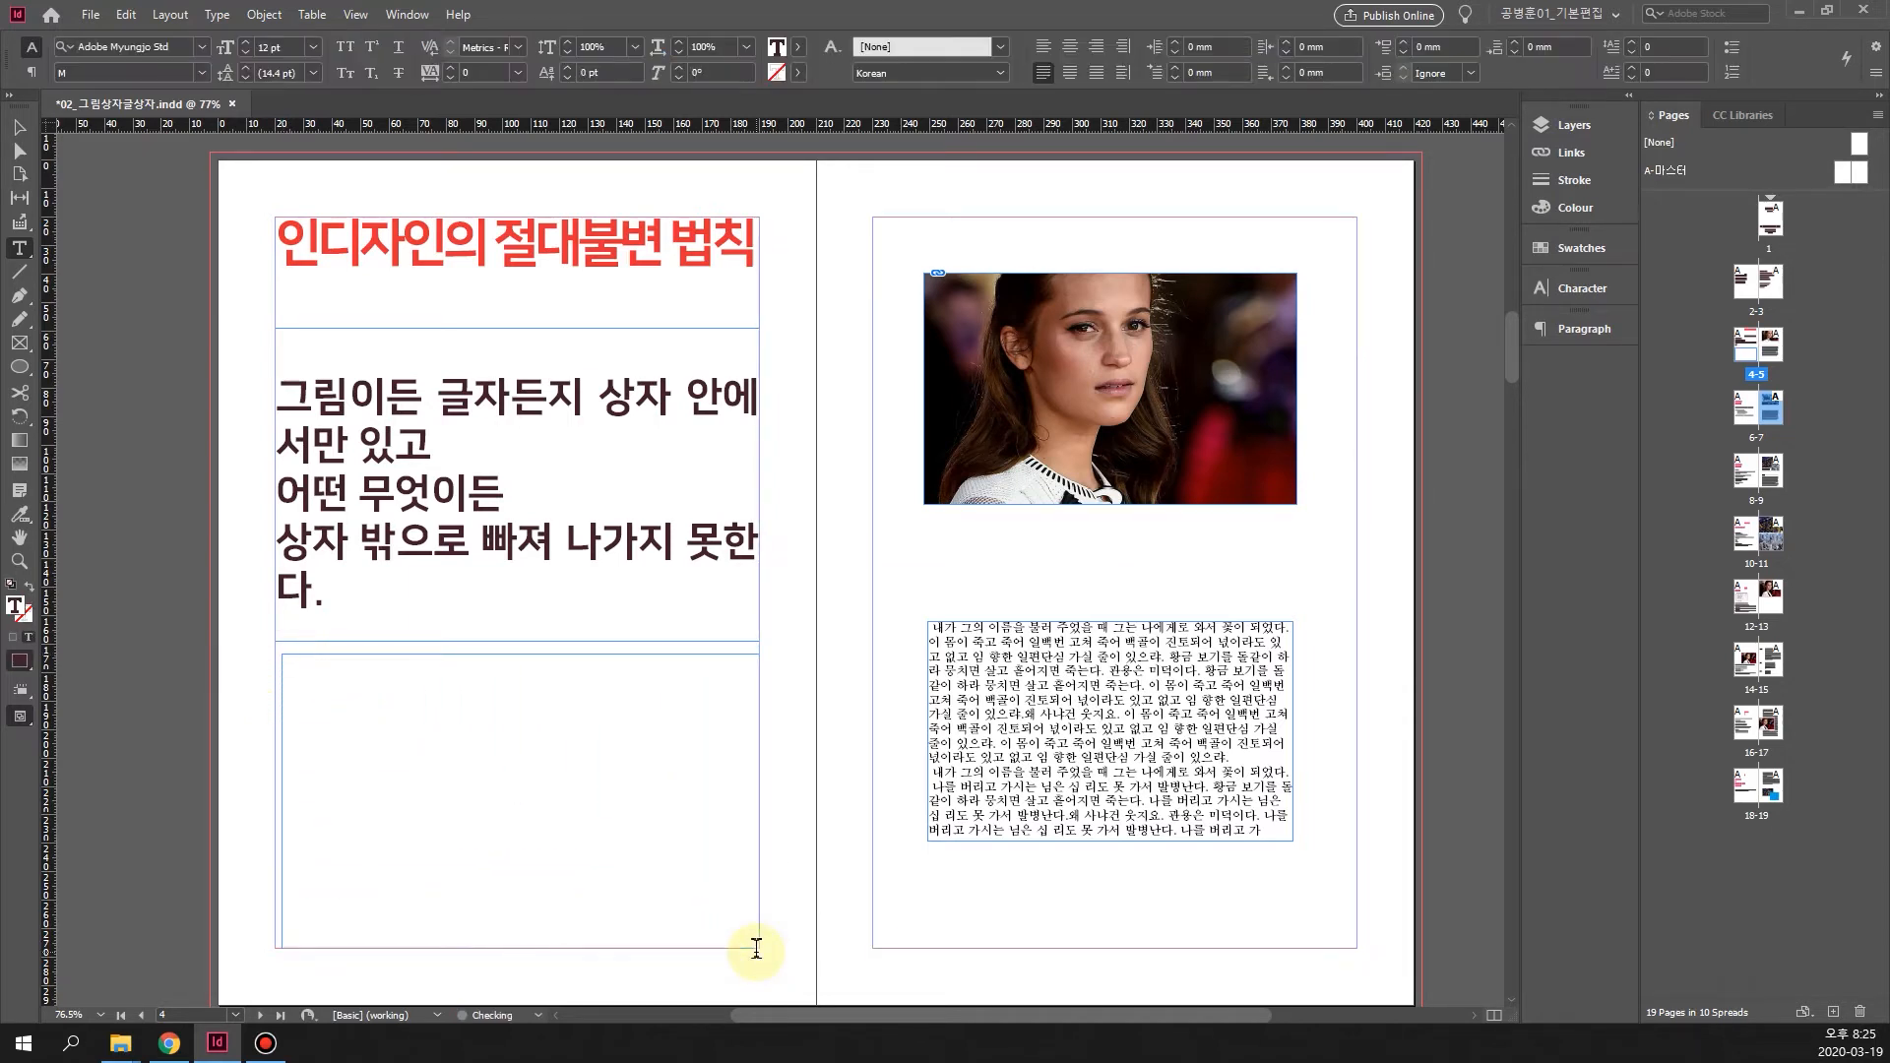
right_click(294, 665)
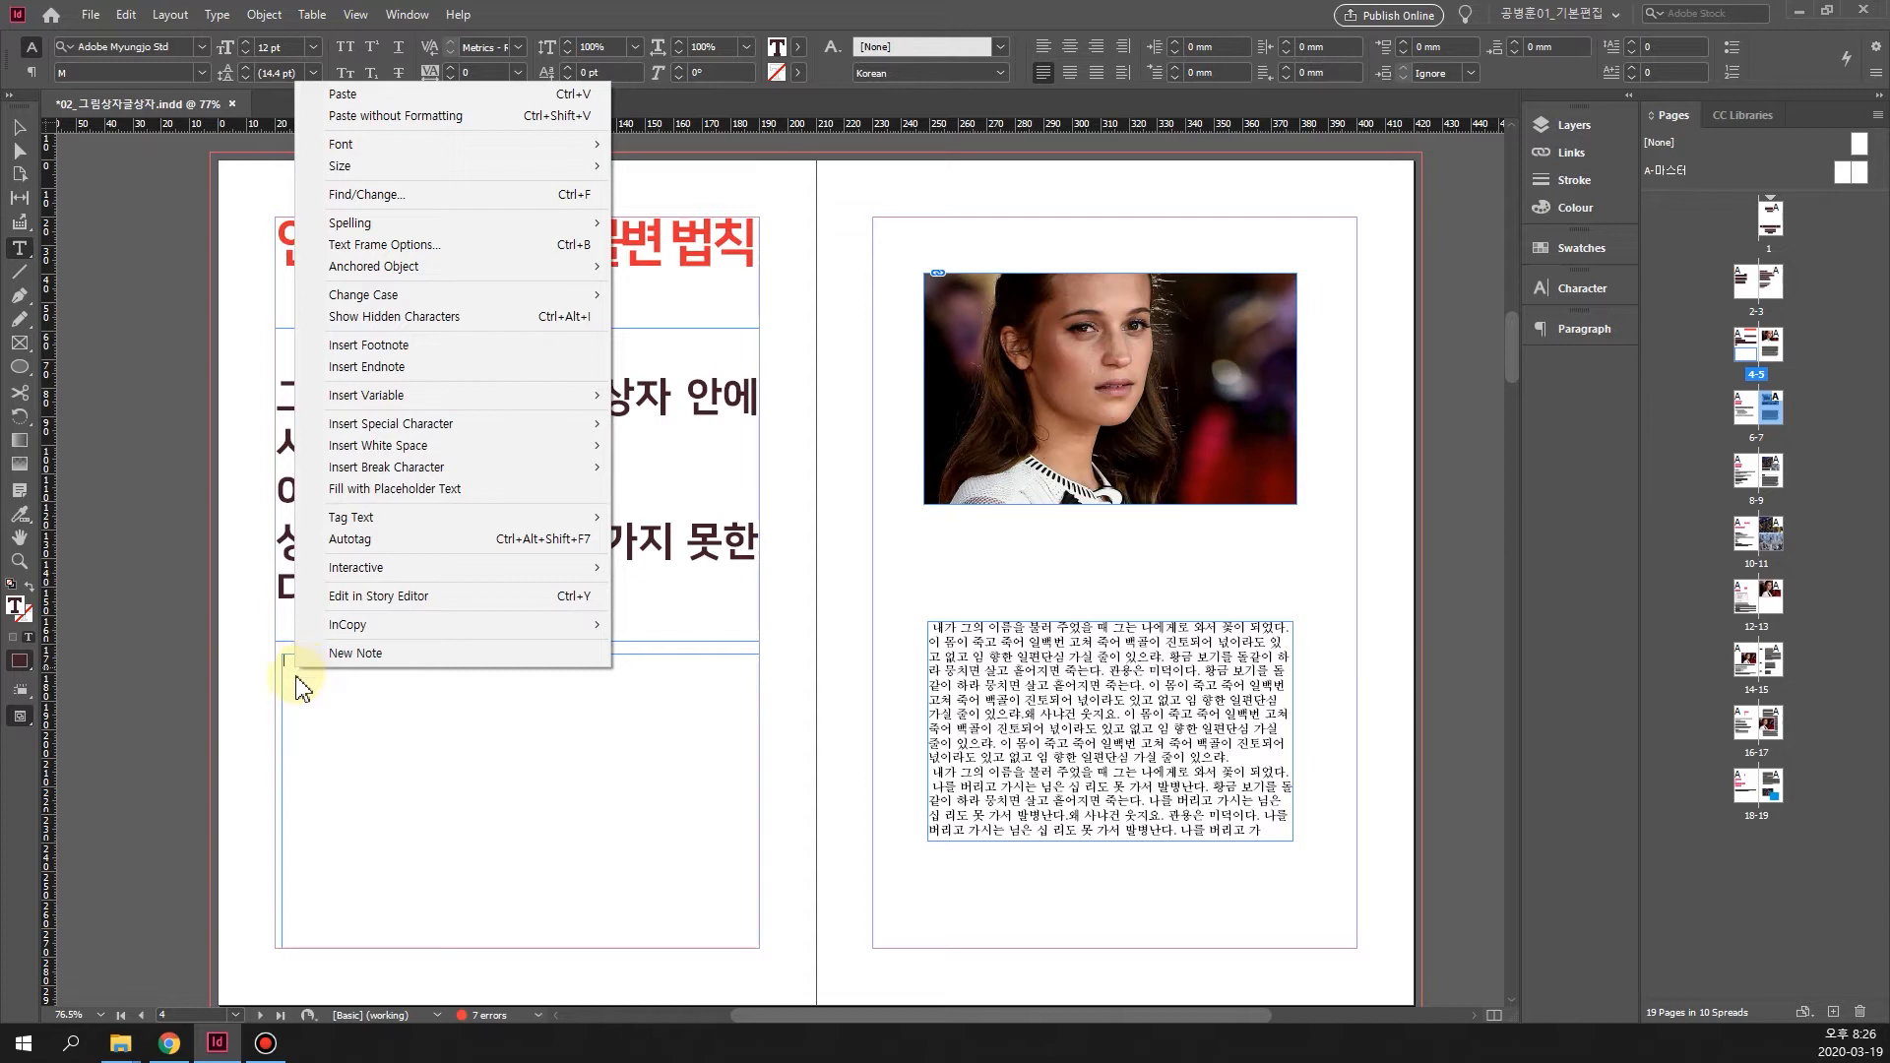
click(456, 502)
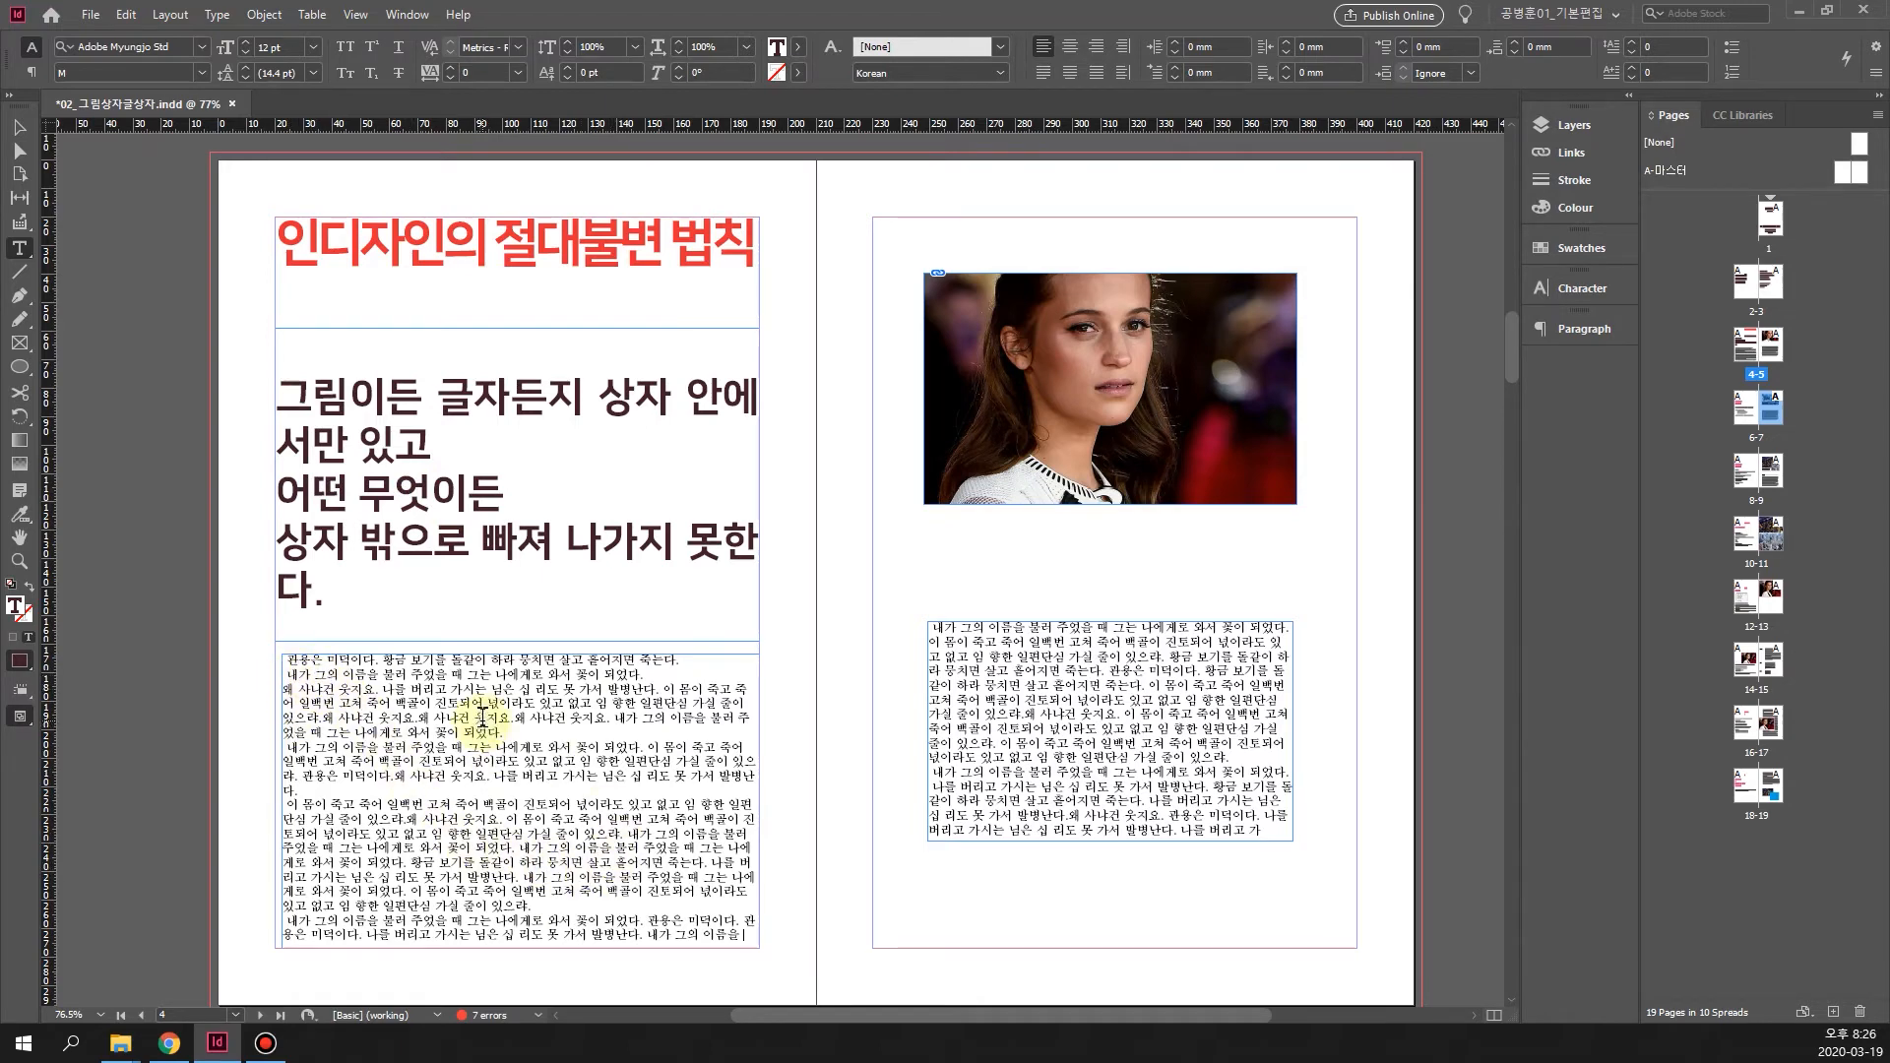
Move the new text frame on page 4 slightly upward to about Y 169 mm with the Selection tool
click(18, 127)
click(311, 654)
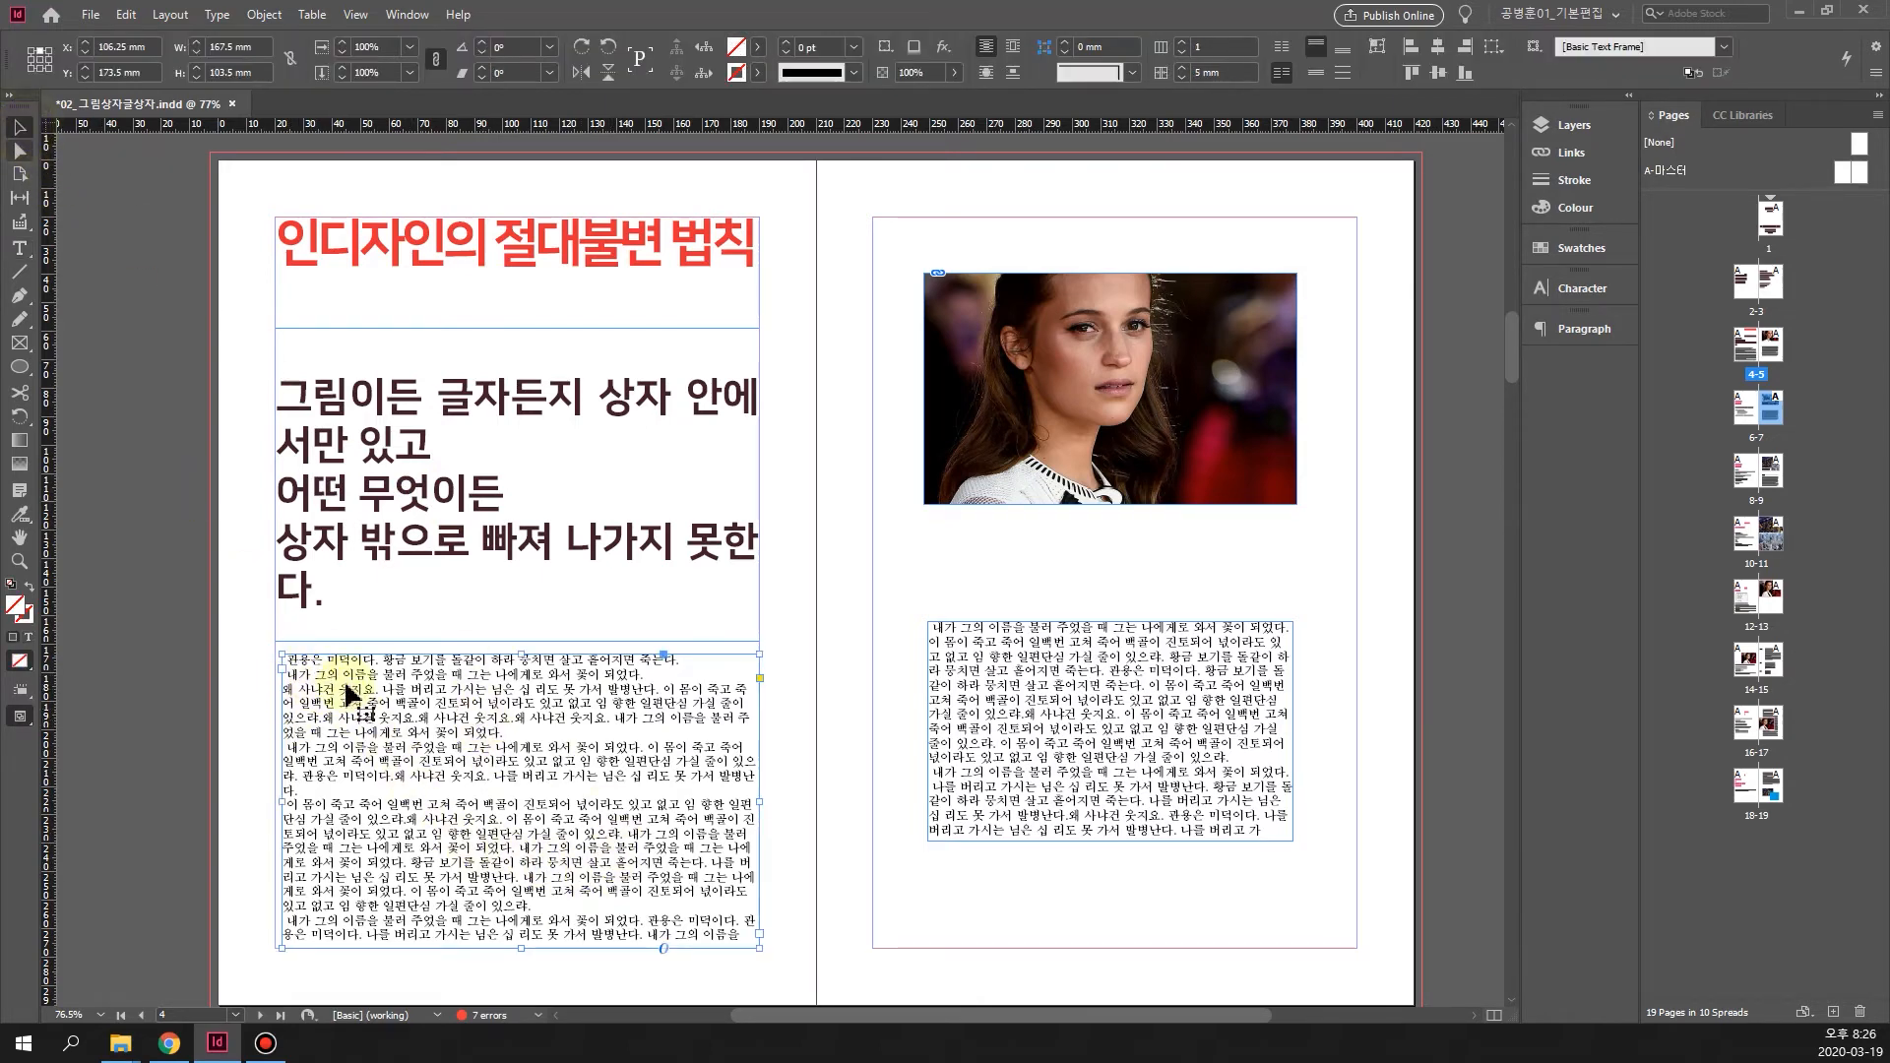
drag(438, 742, 511, 788)
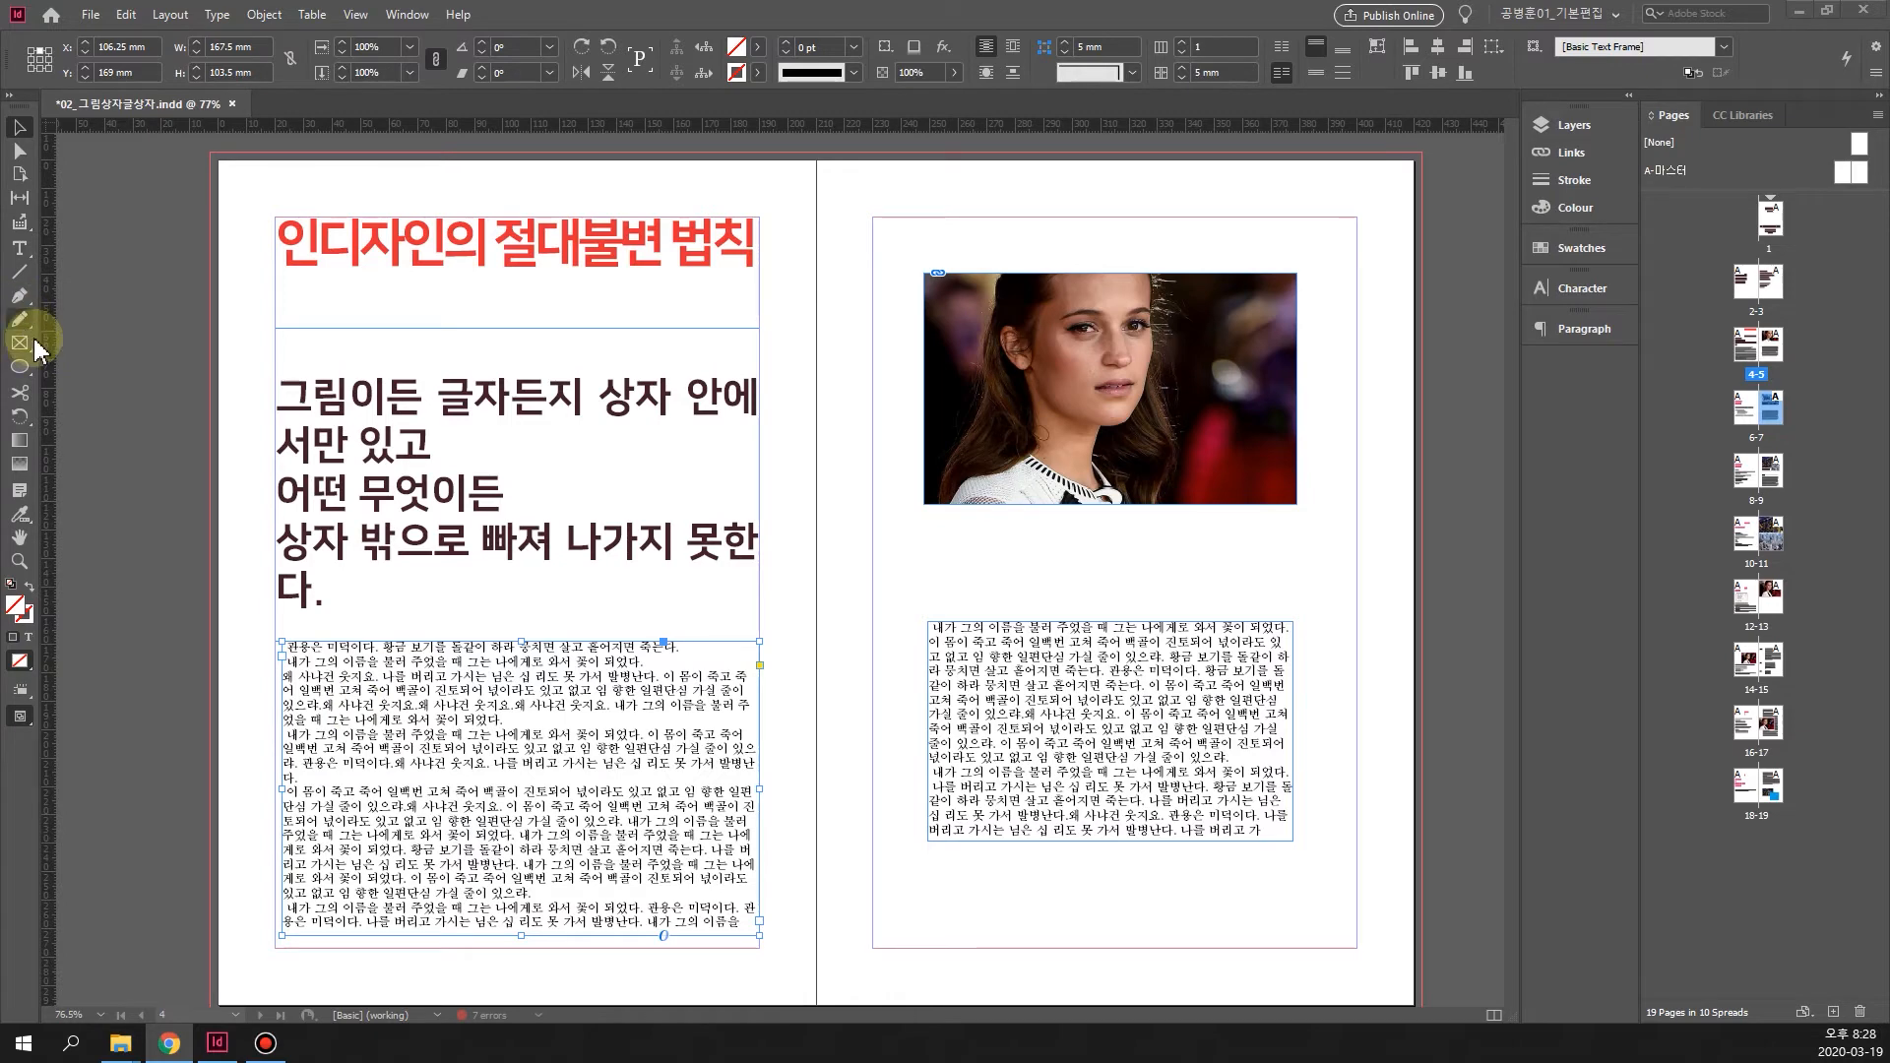
Set all the placeholder text in the lower text frame on page 4 to the MBatang font
click(20, 251)
click(309, 668)
click(283, 642)
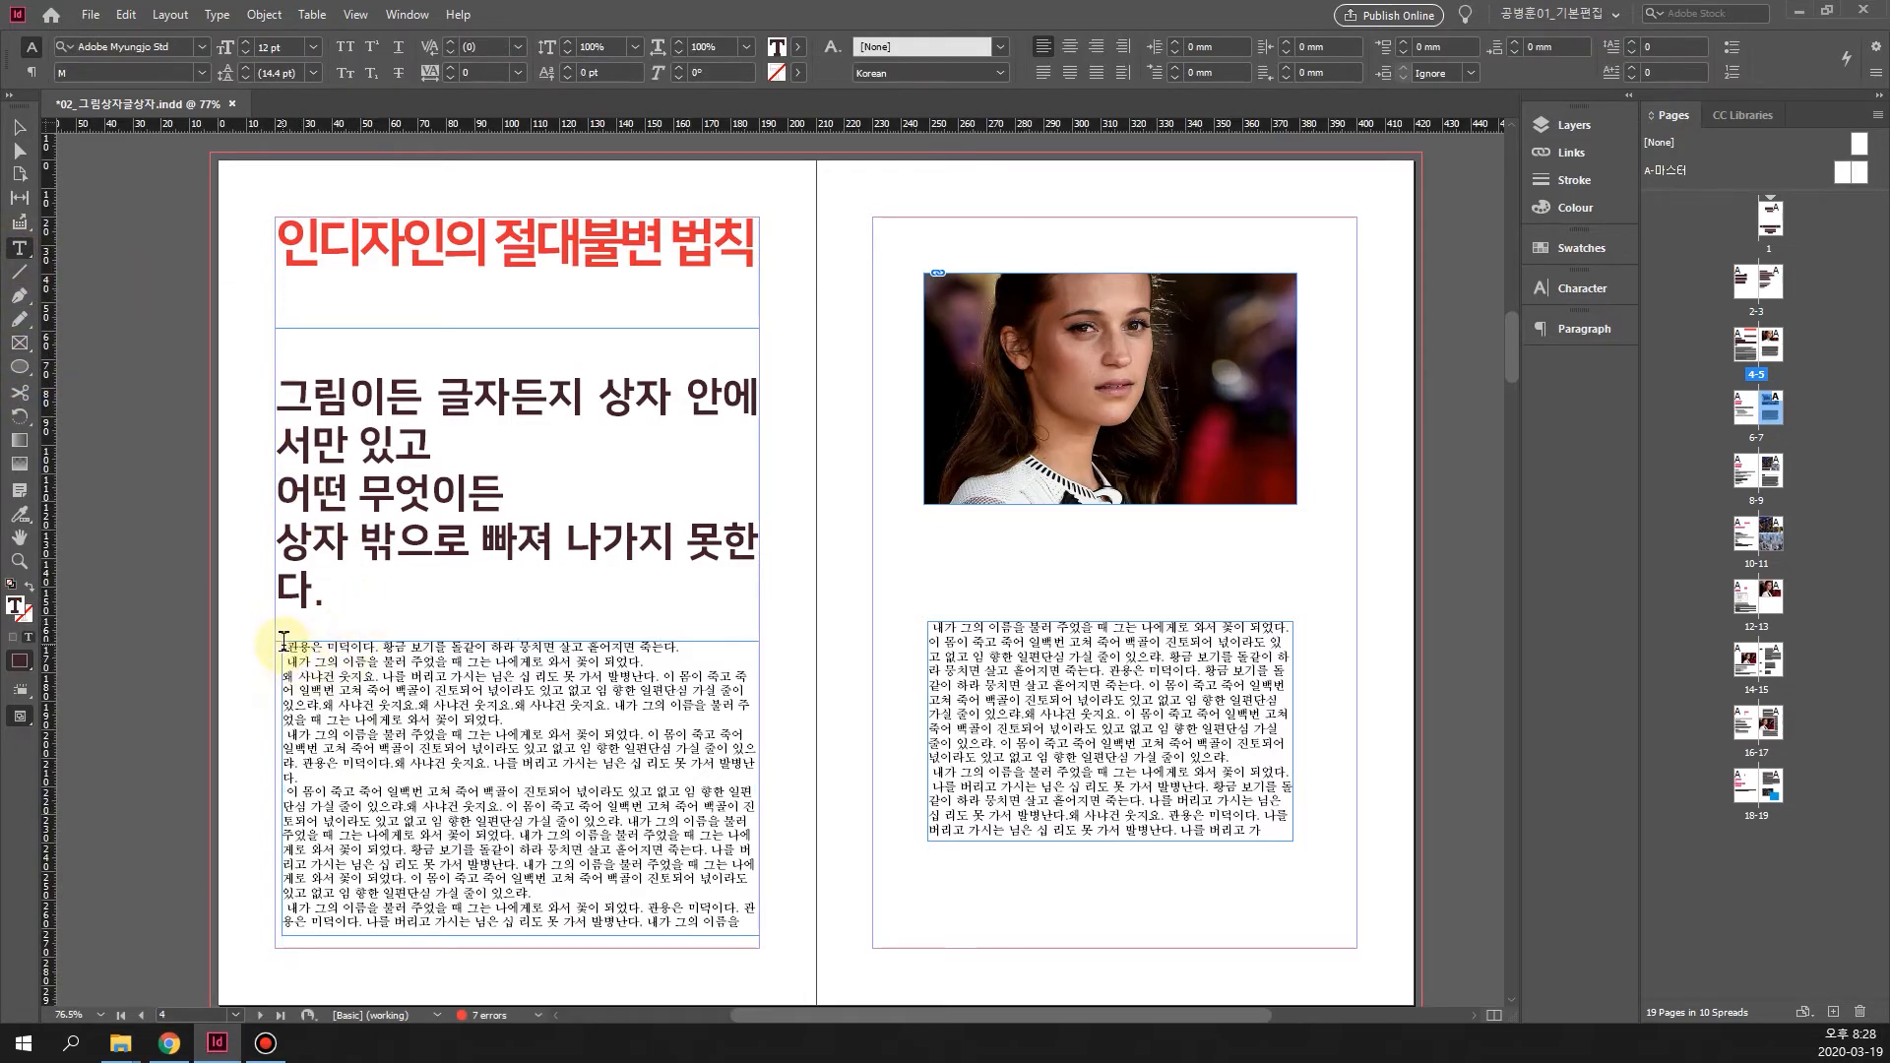
drag(298, 650, 497, 820)
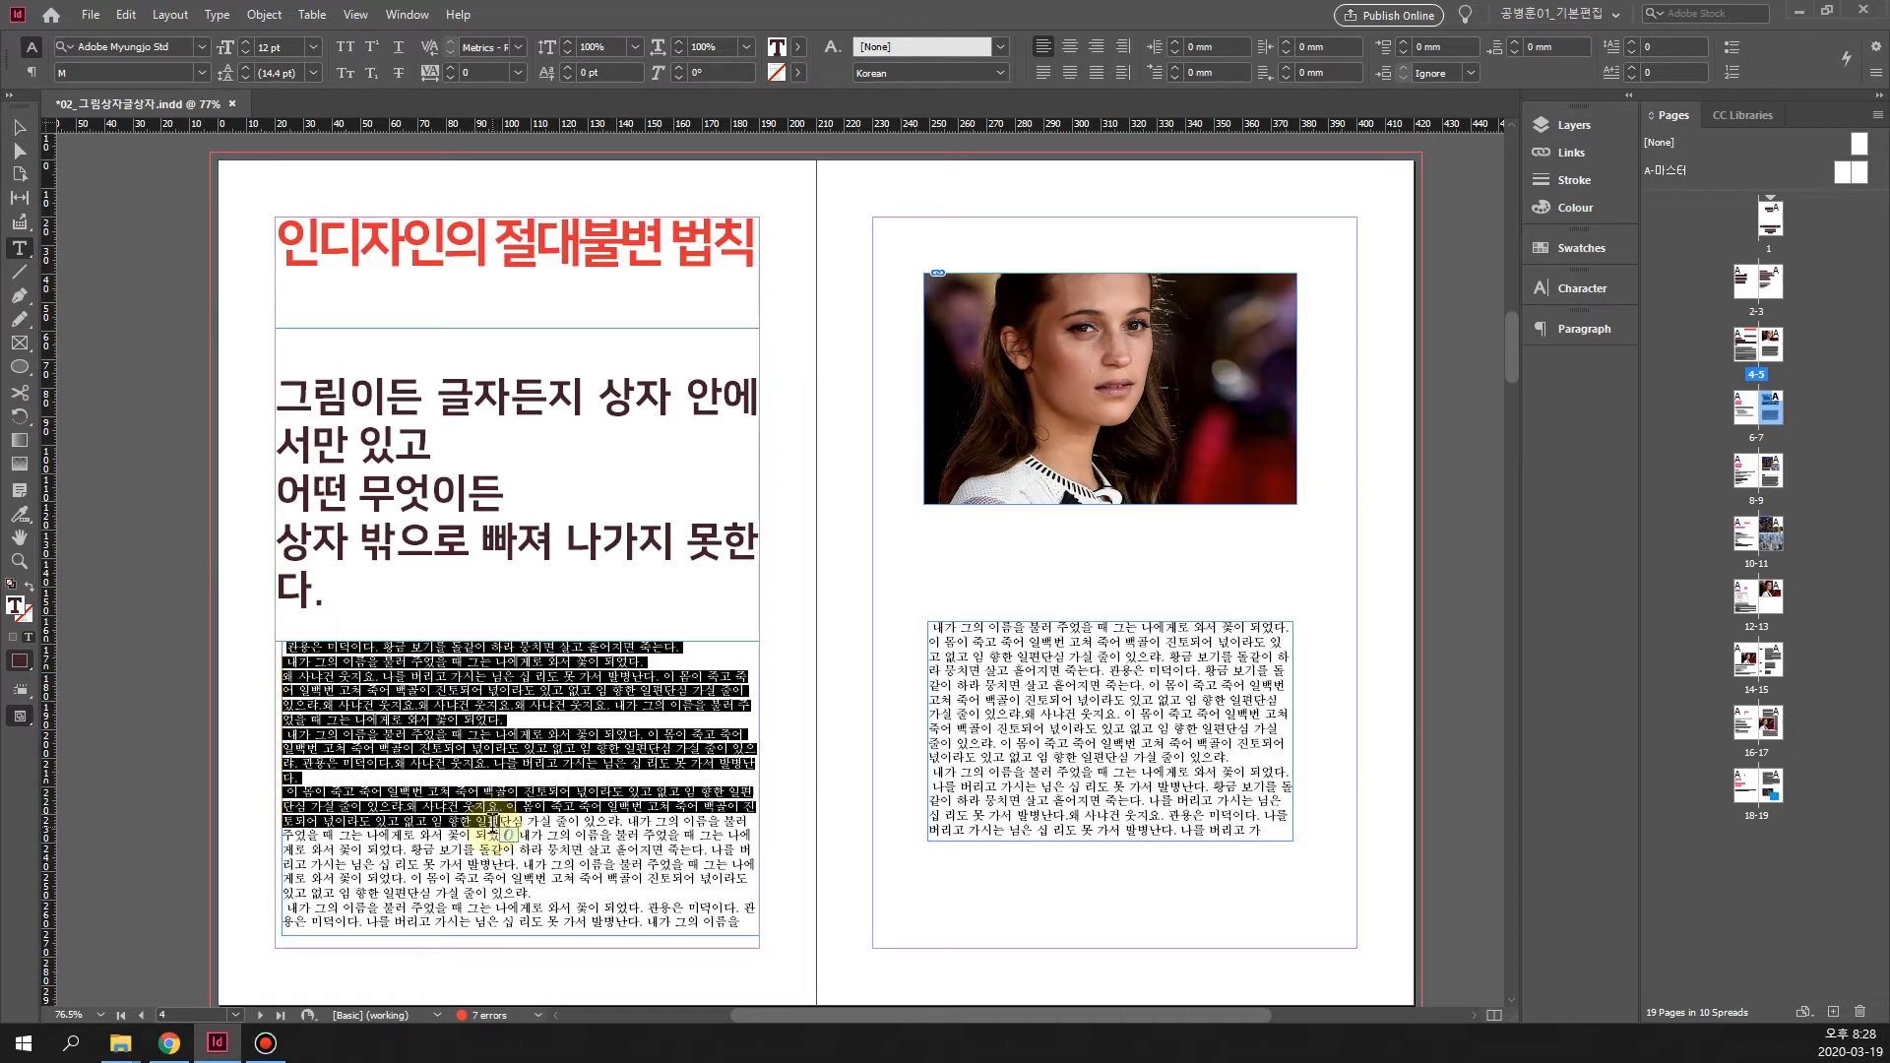
key(ctrl+a)
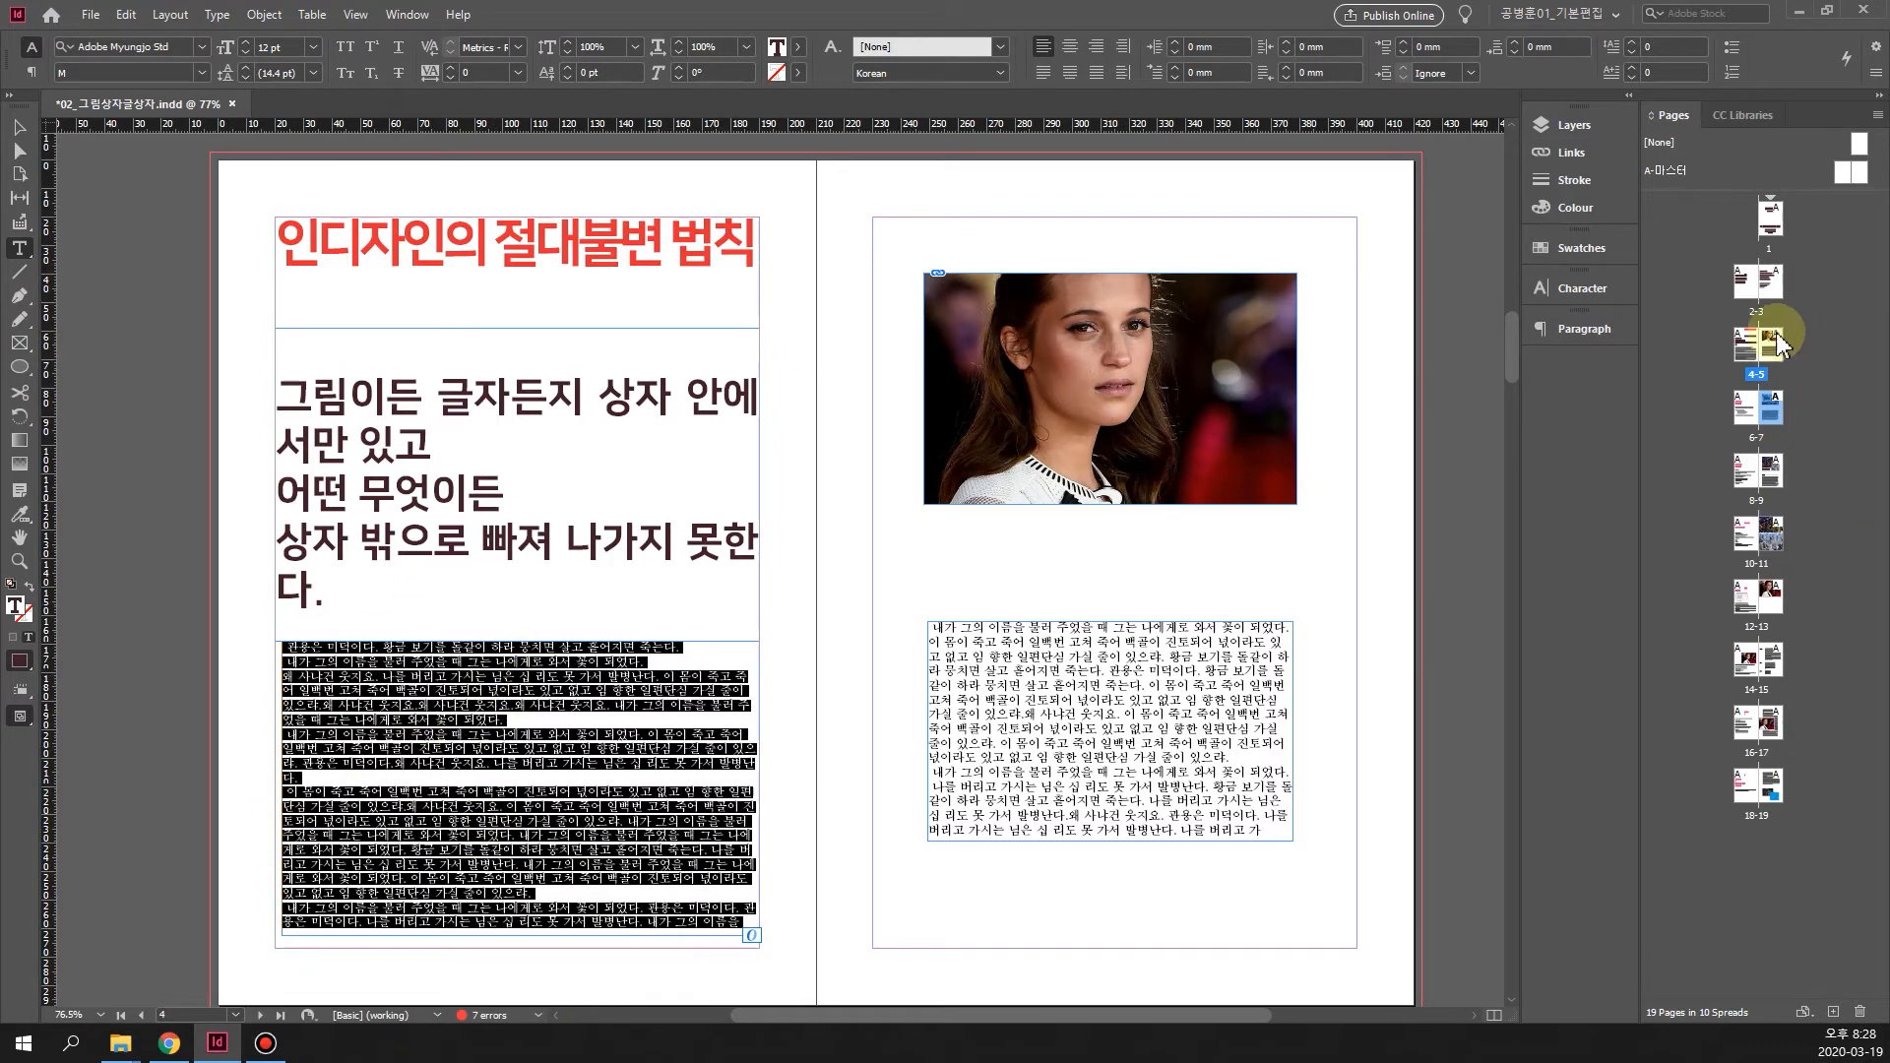
click(1581, 289)
click(1498, 307)
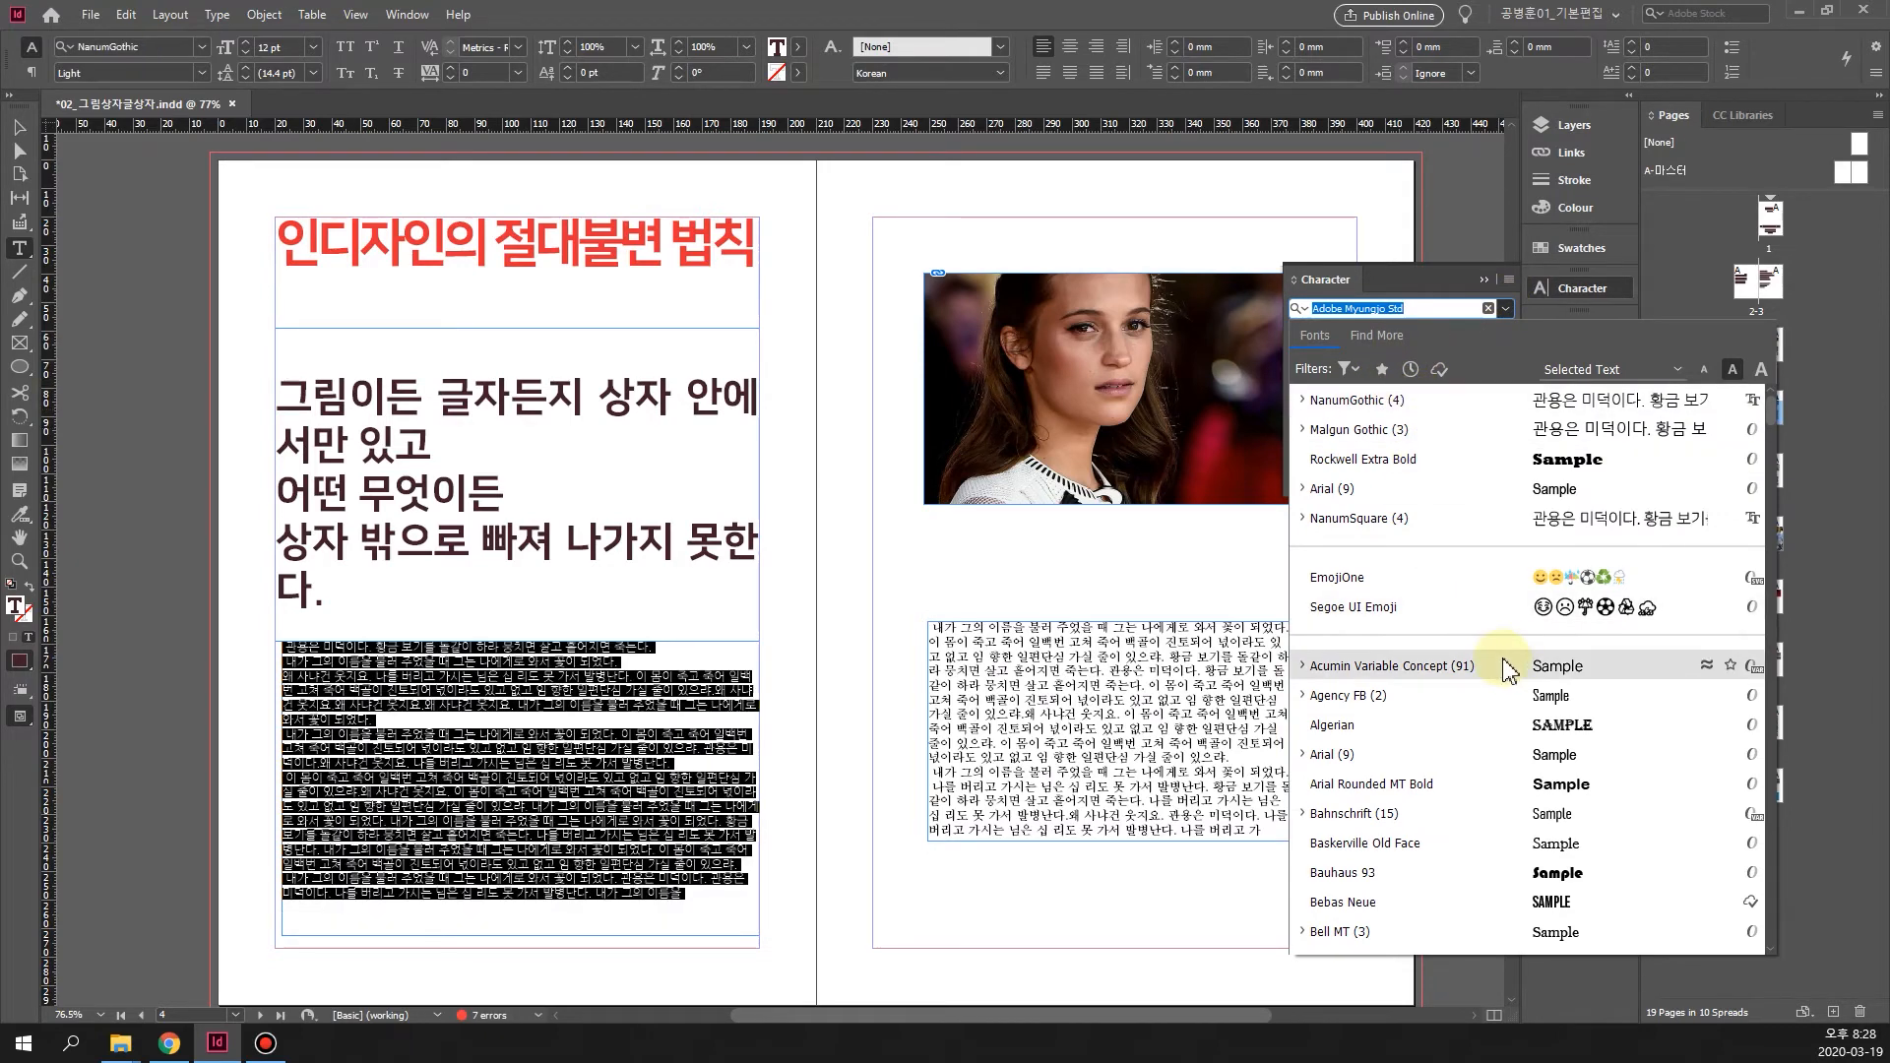
scroll(1497, 662, down, 4)
scroll(1542, 729, down, 7)
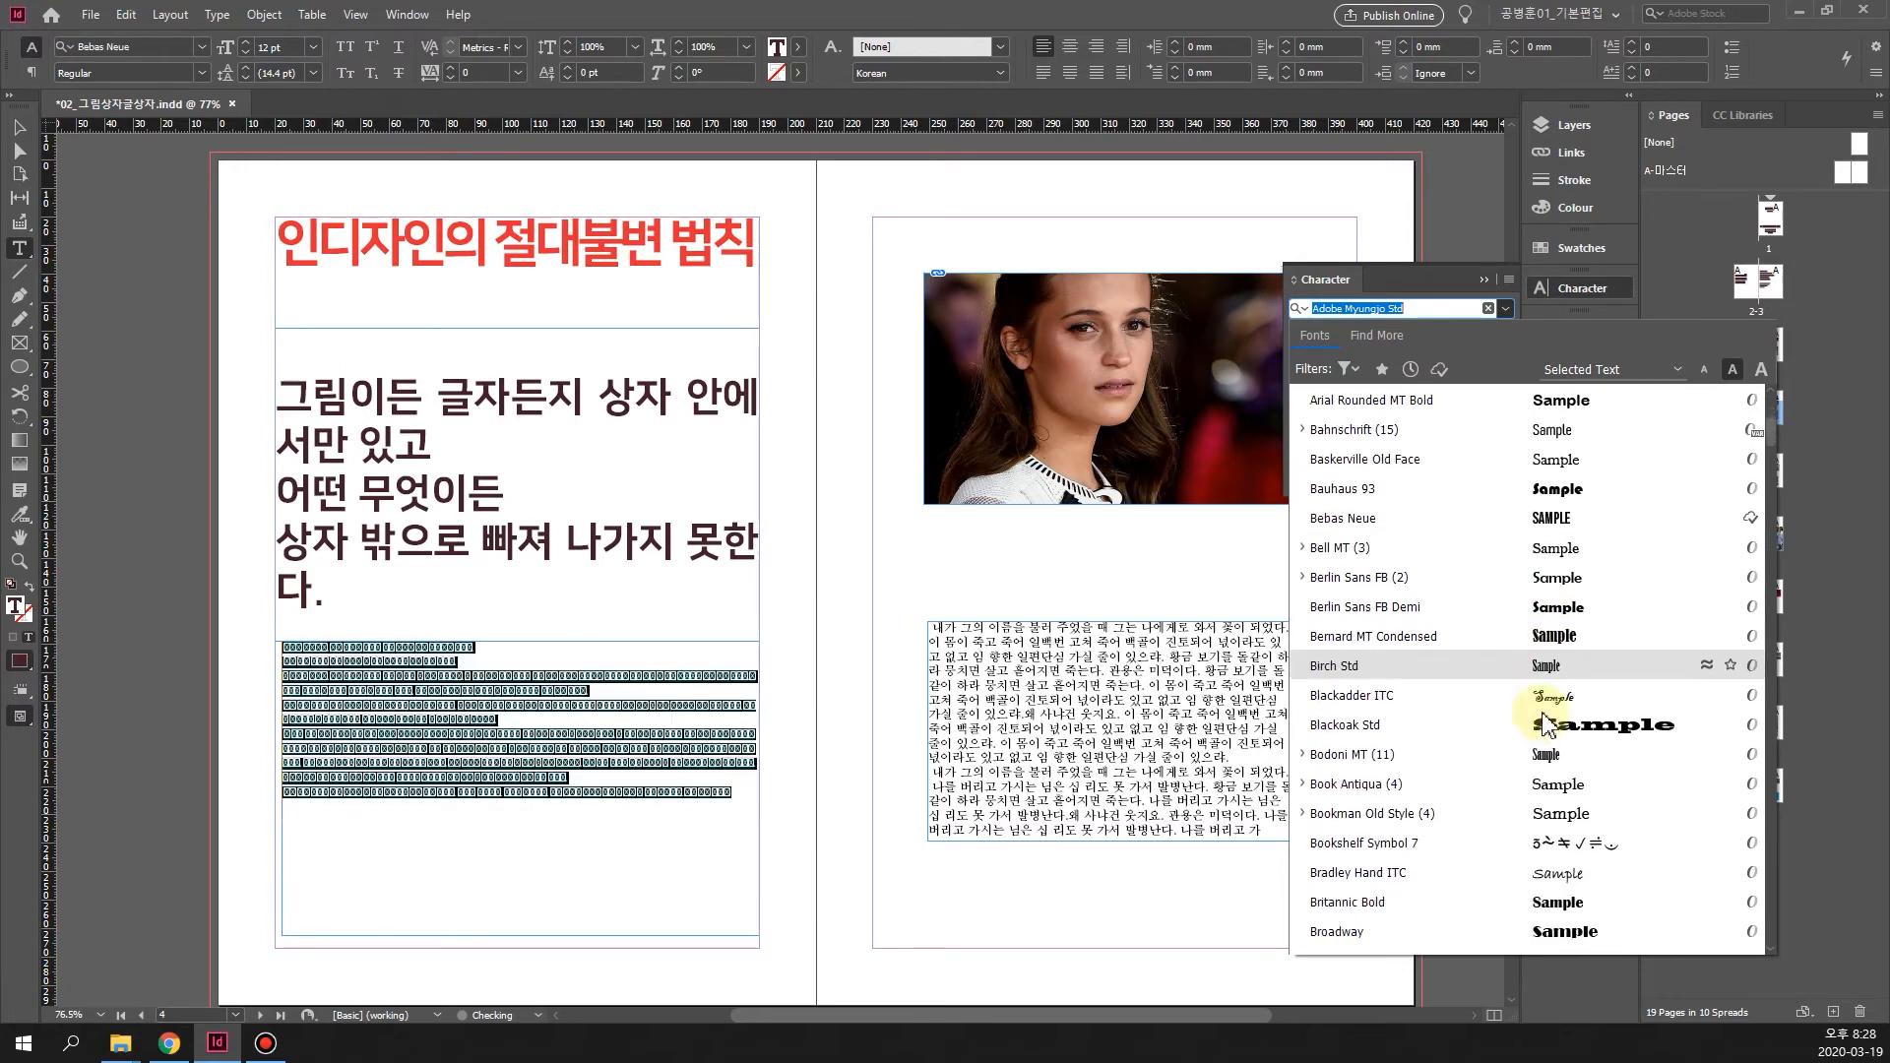
scroll(1582, 711, down, 3)
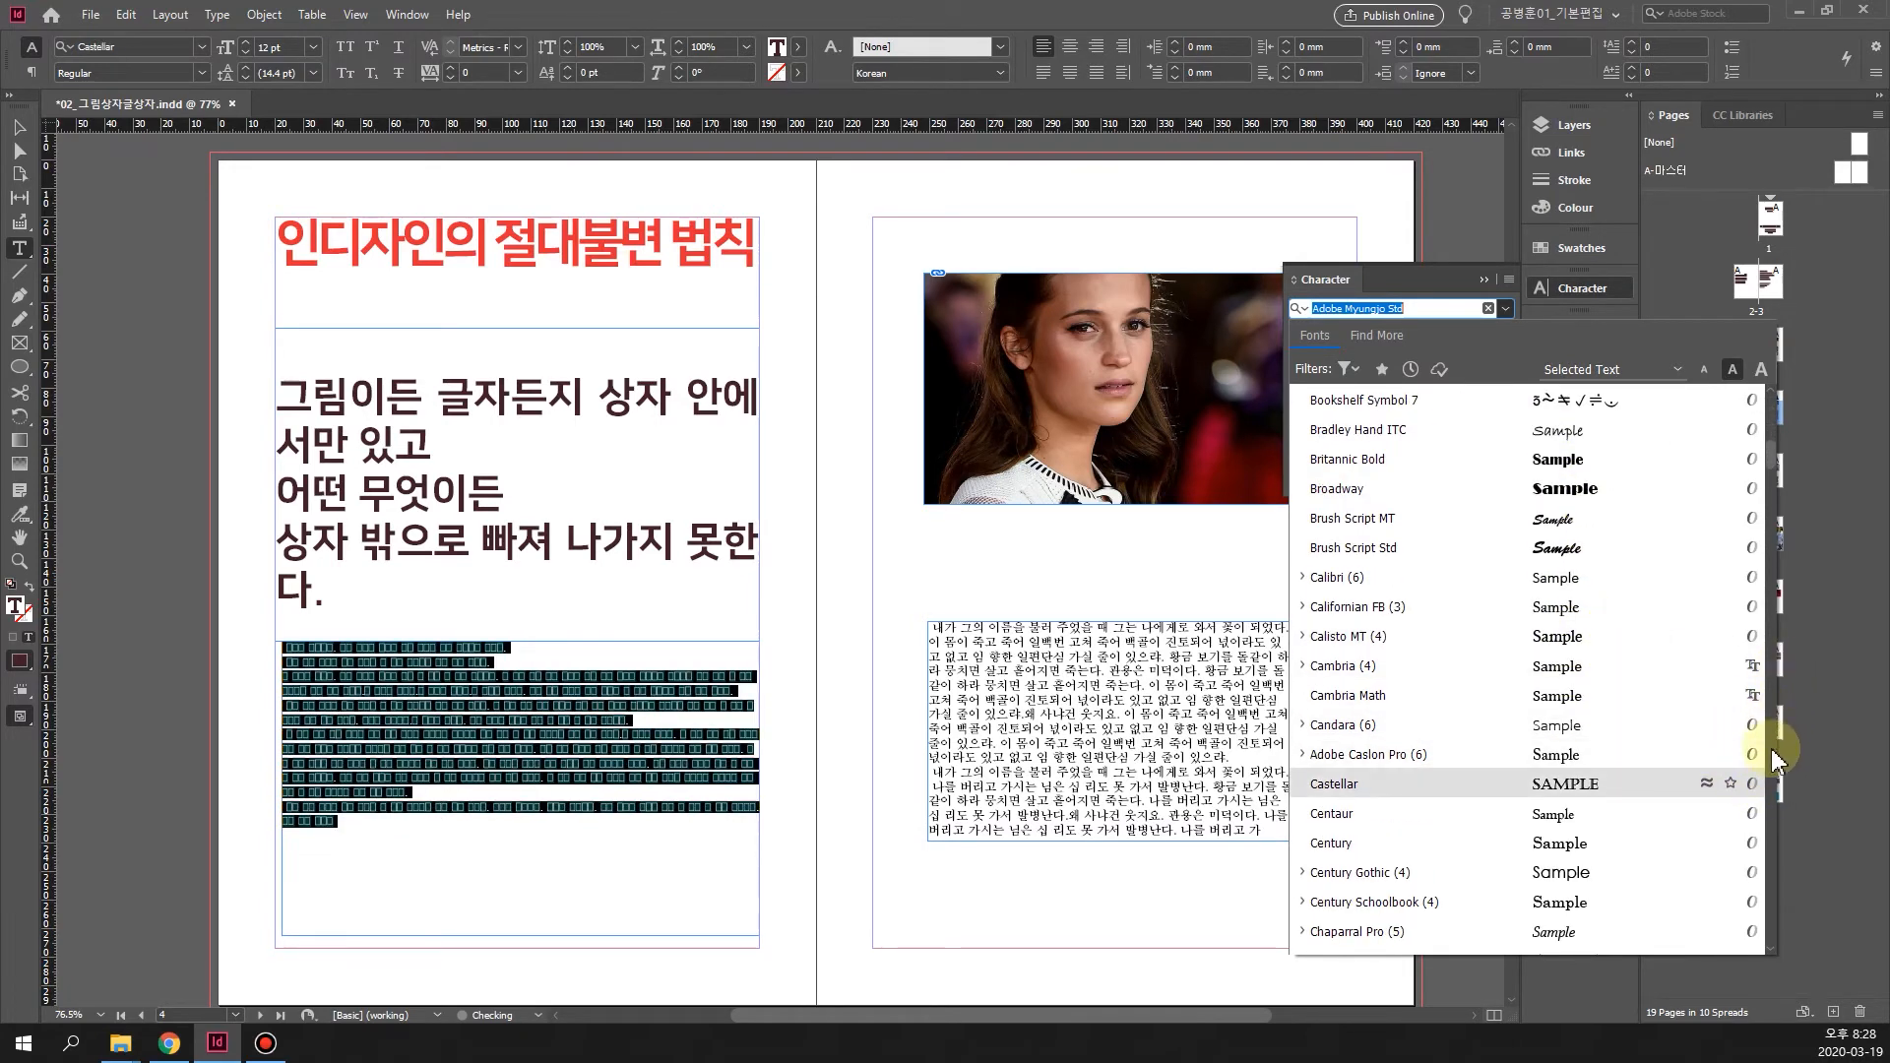
scroll(1767, 517, up, 1)
drag(1771, 477, 1776, 867)
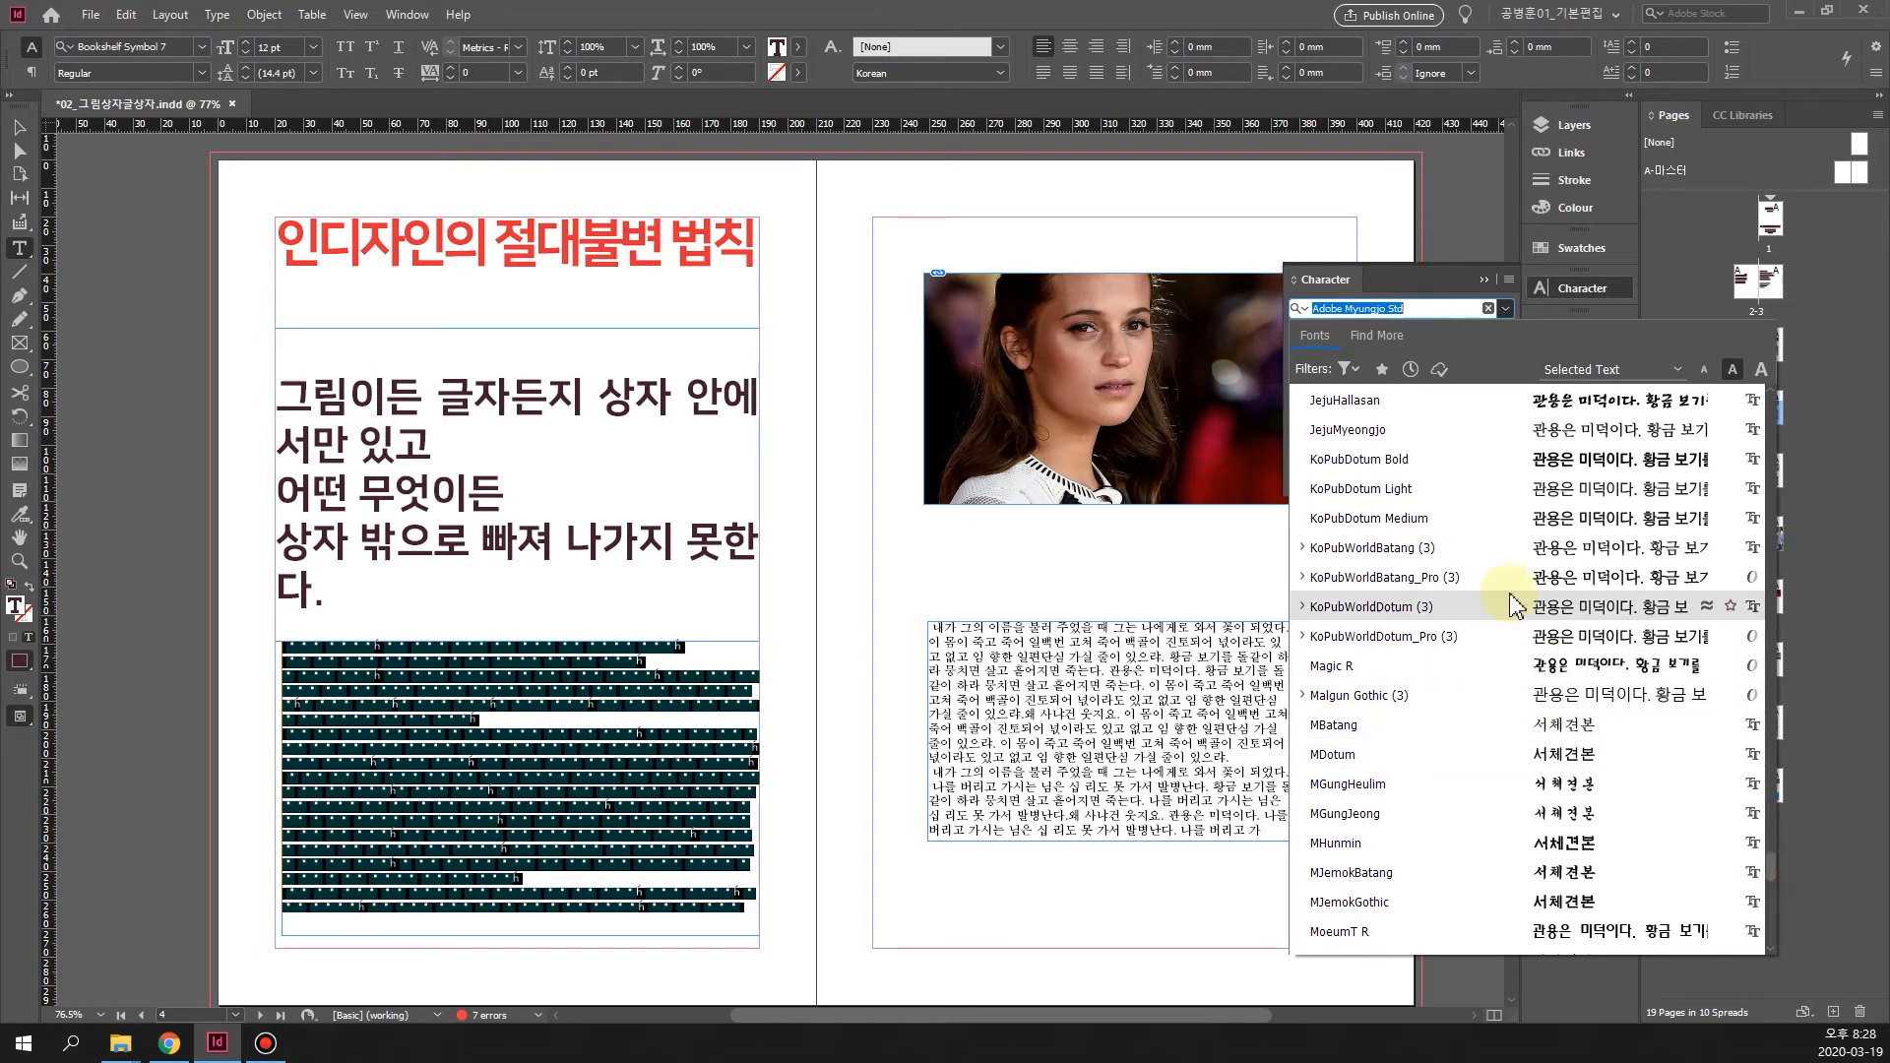
scroll(1565, 756, down, 1)
scroll(1575, 753, down, 1)
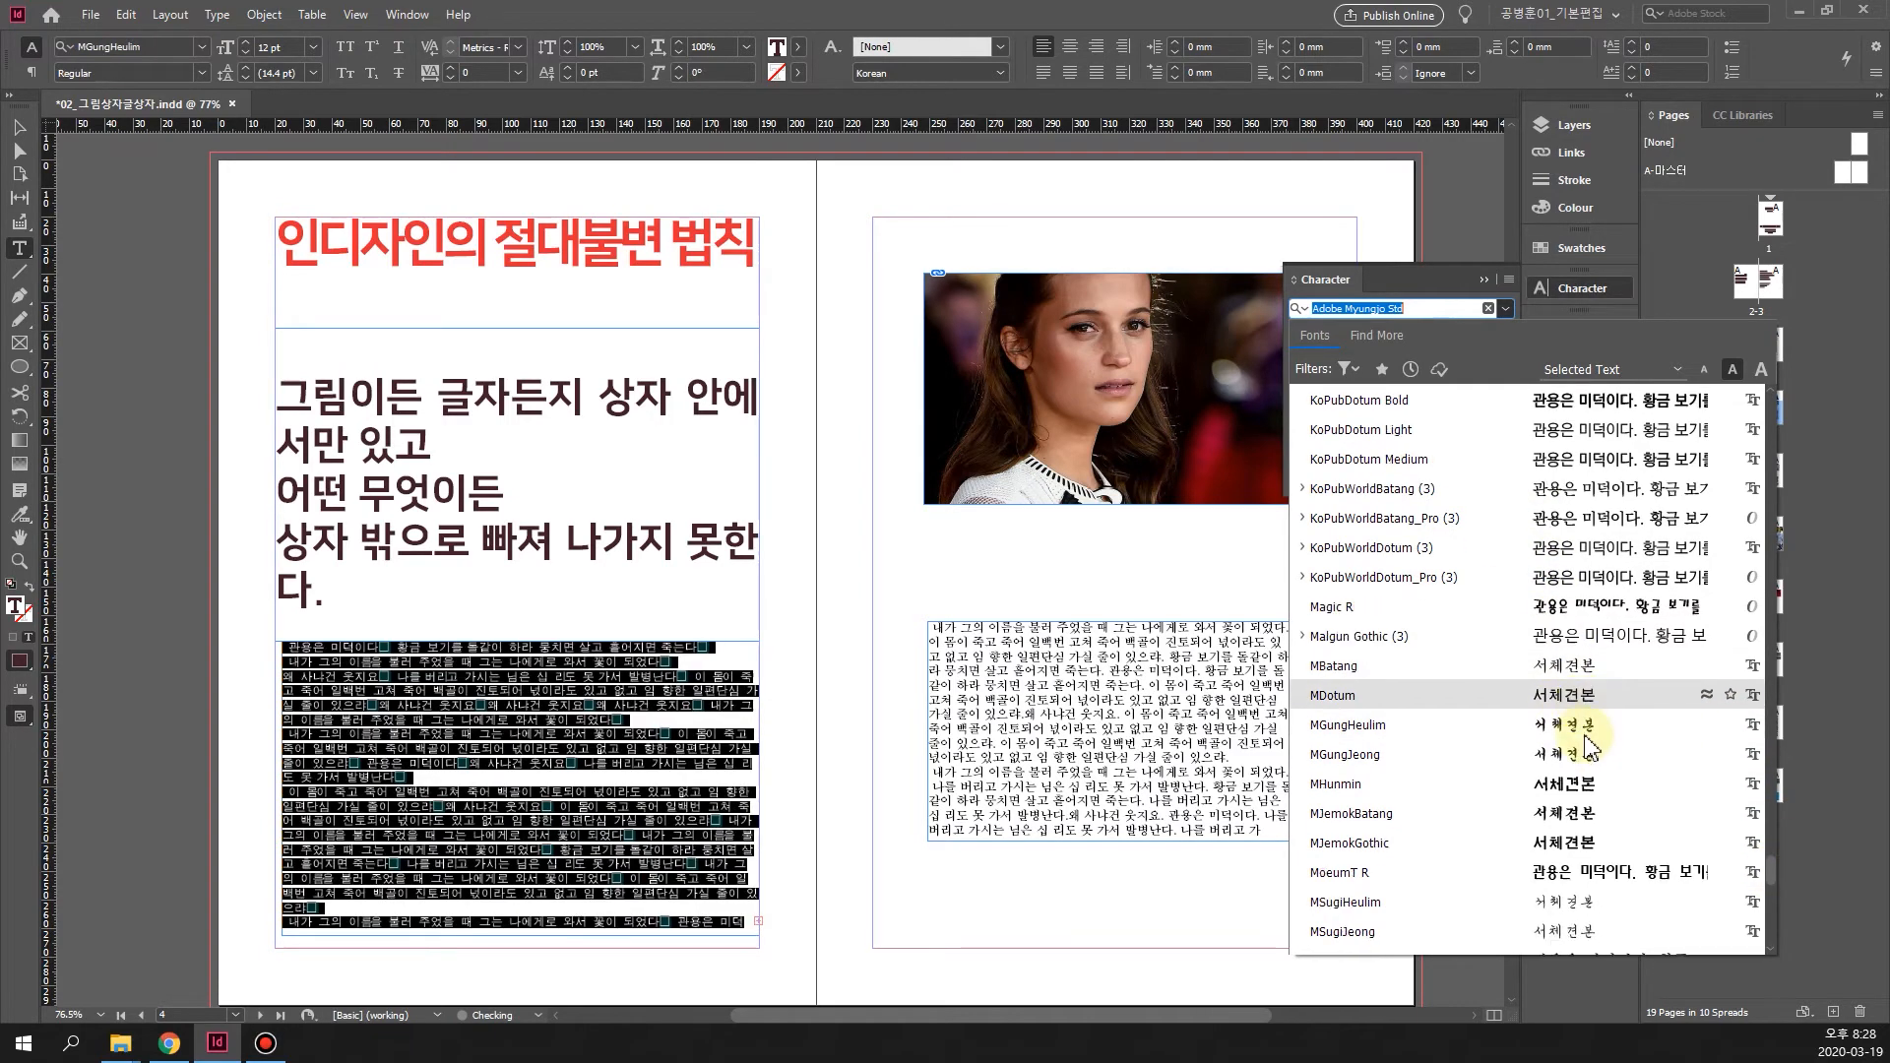
scroll(1586, 750, down, 1)
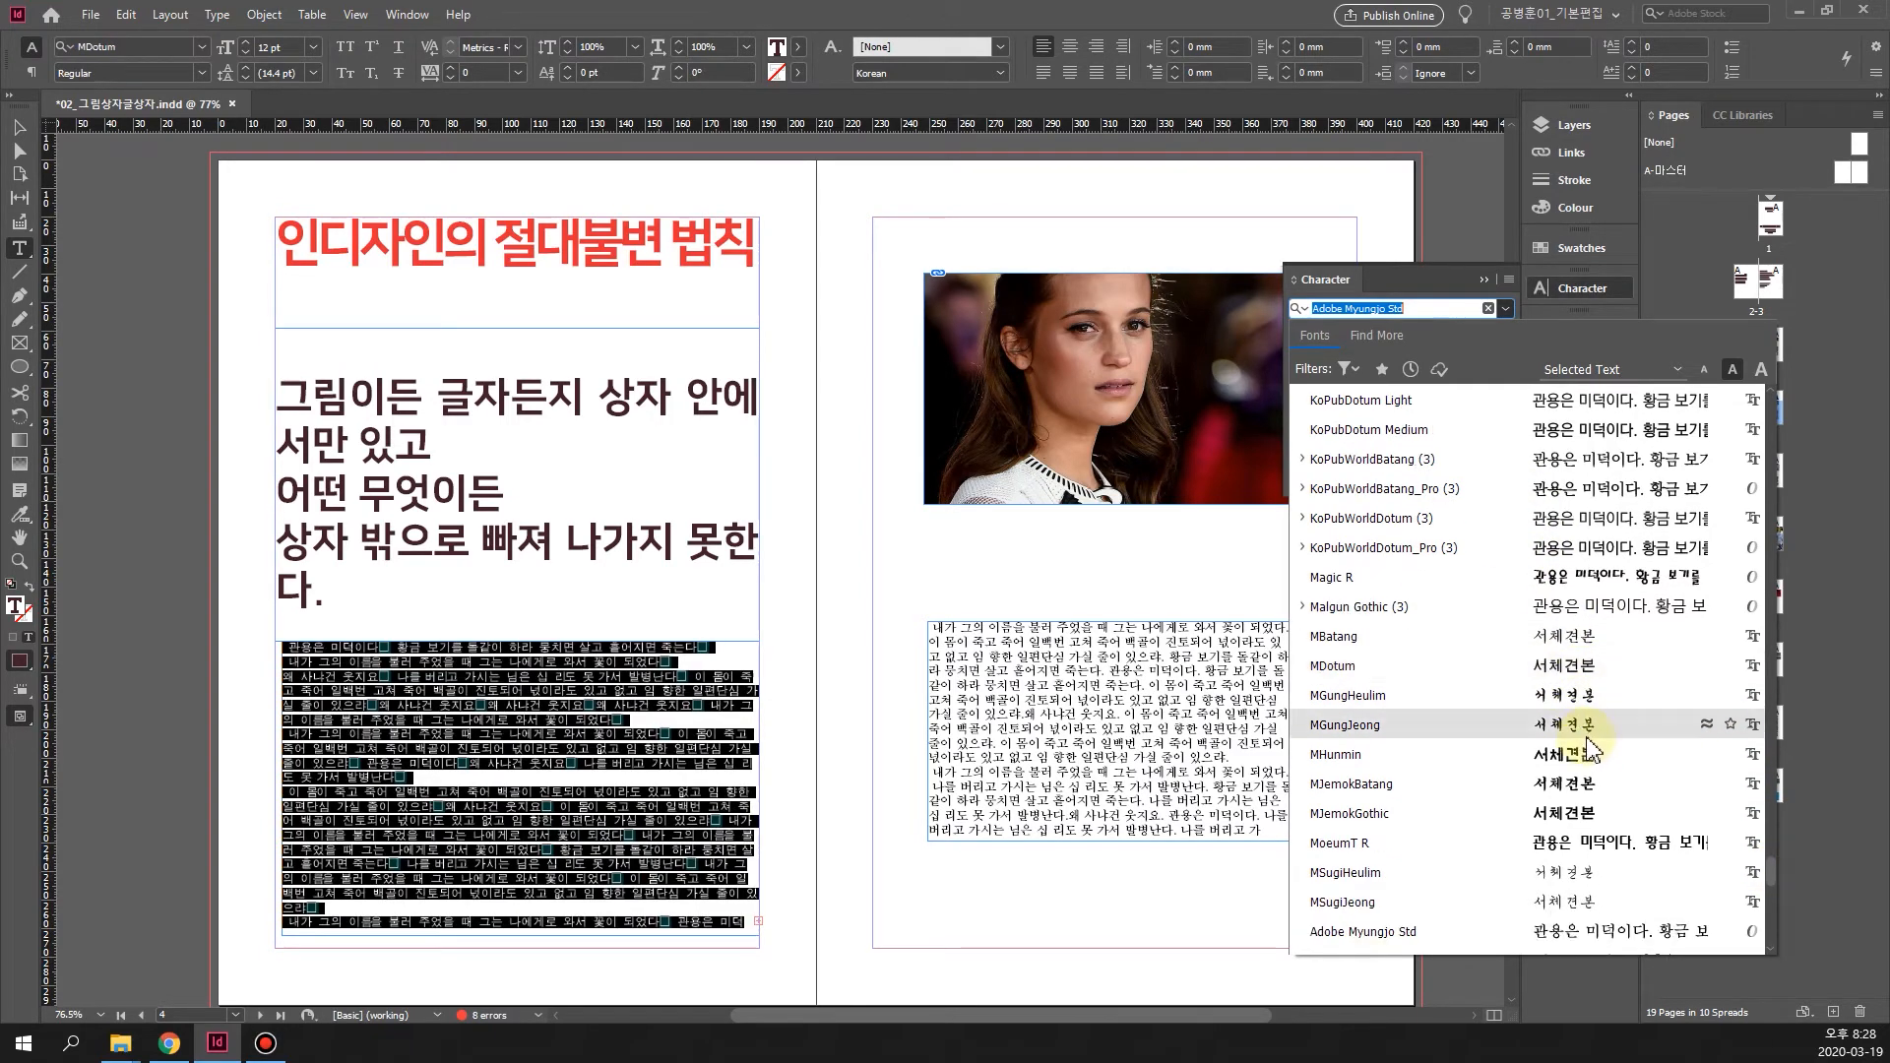
click(1553, 636)
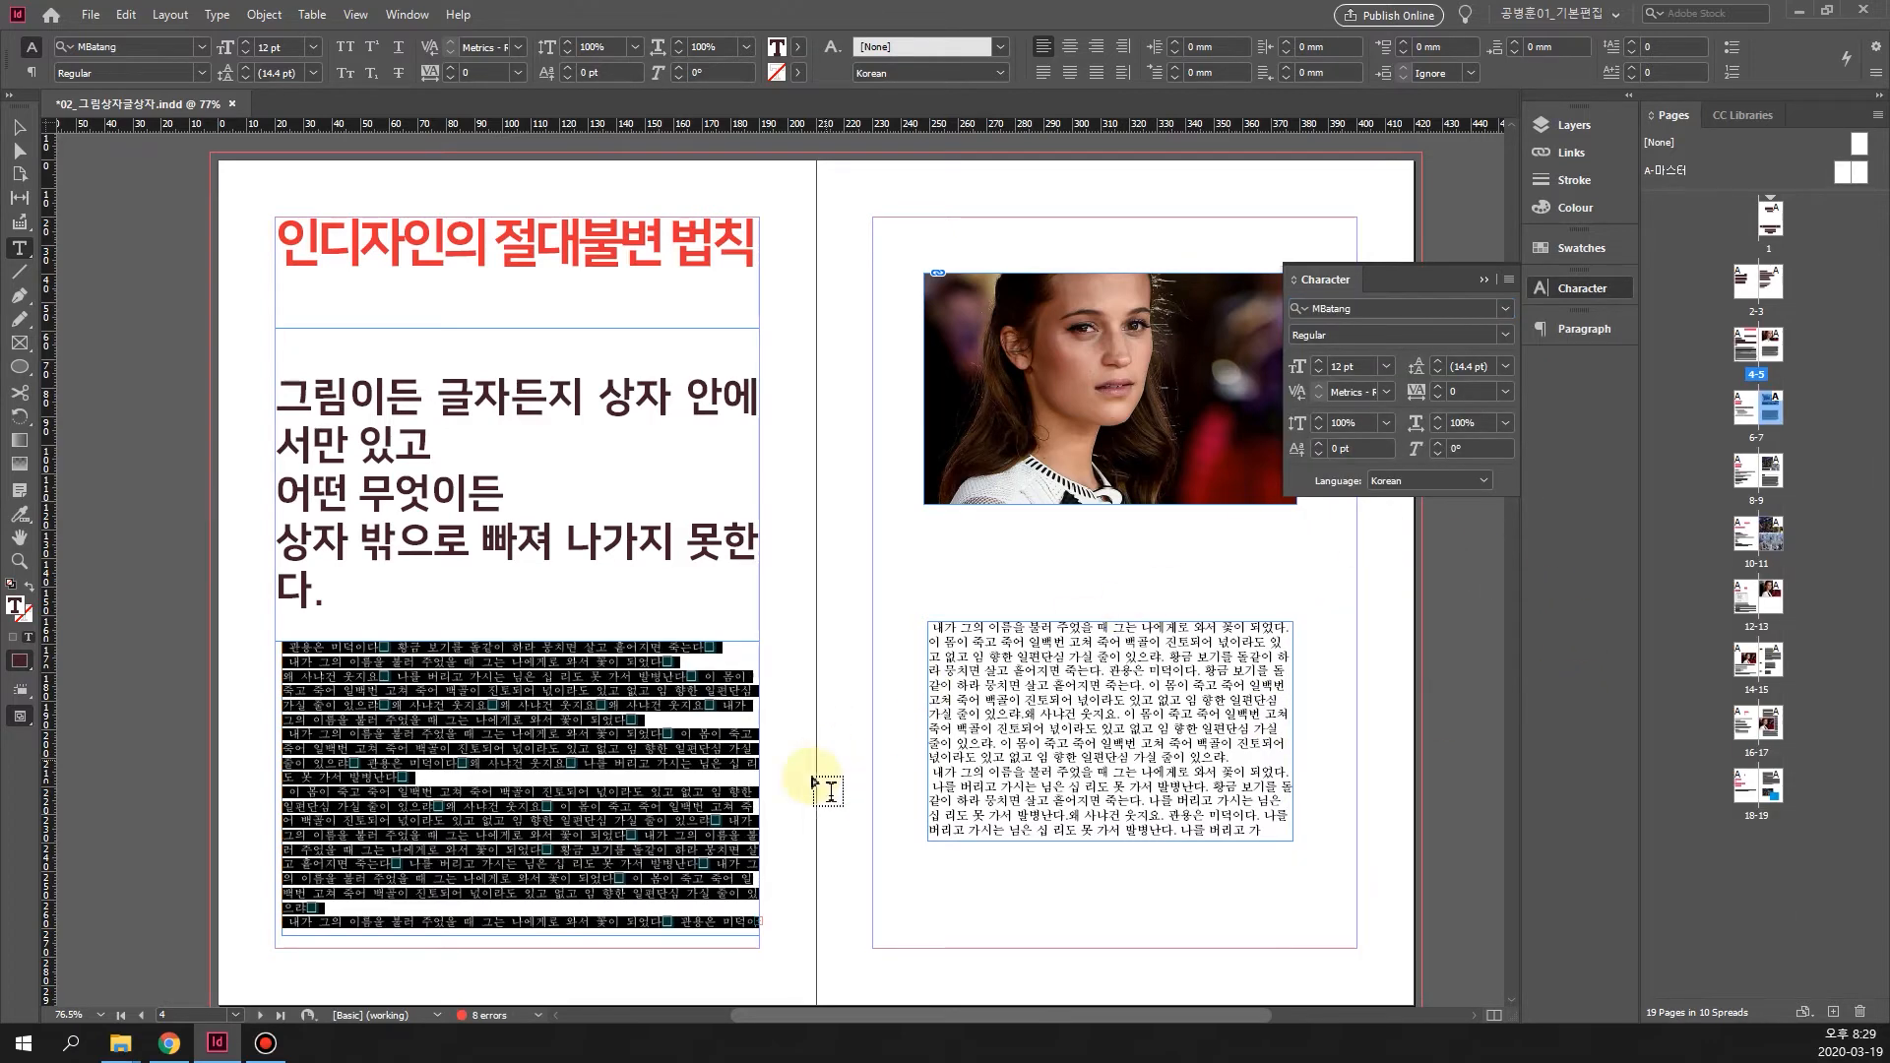
Change all the placeholder text on page 4 to the Malgun Gothic font and collapse the Character settings
click(486, 781)
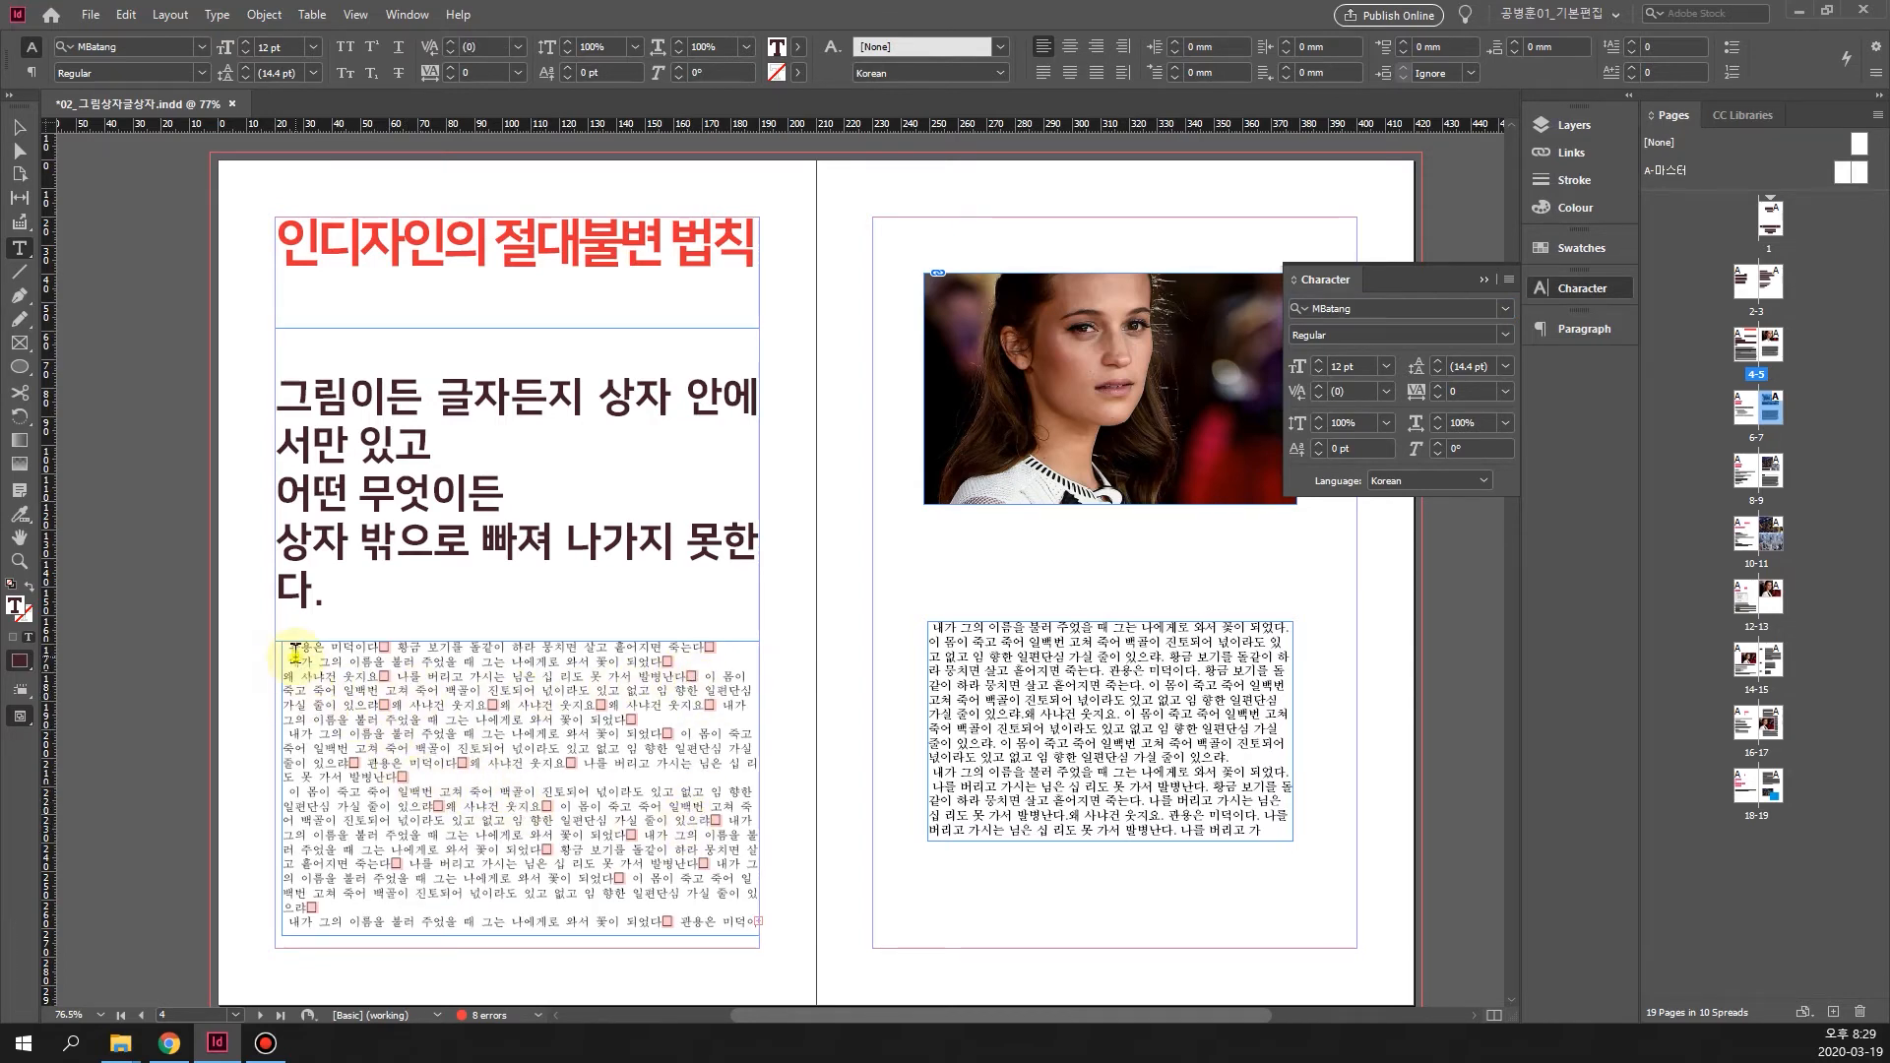
drag(297, 659, 491, 662)
click(495, 748)
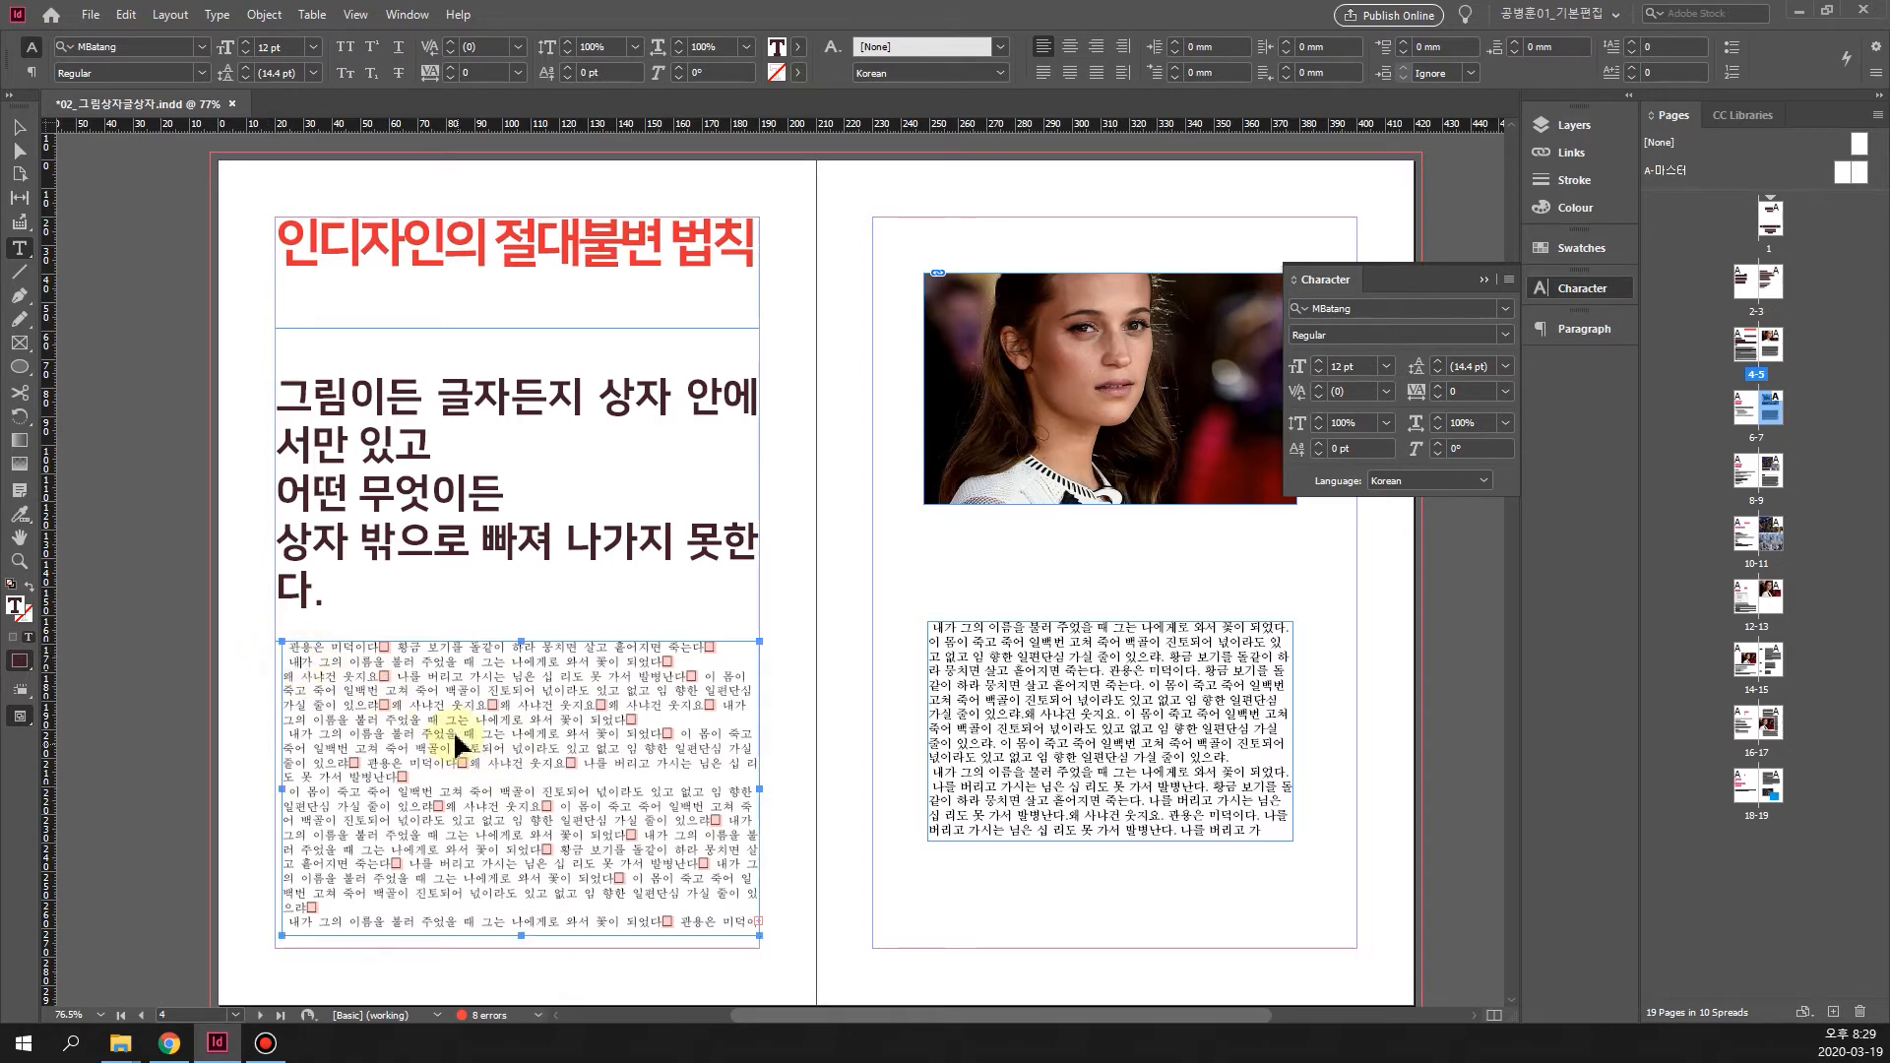
key(ctrl+a)
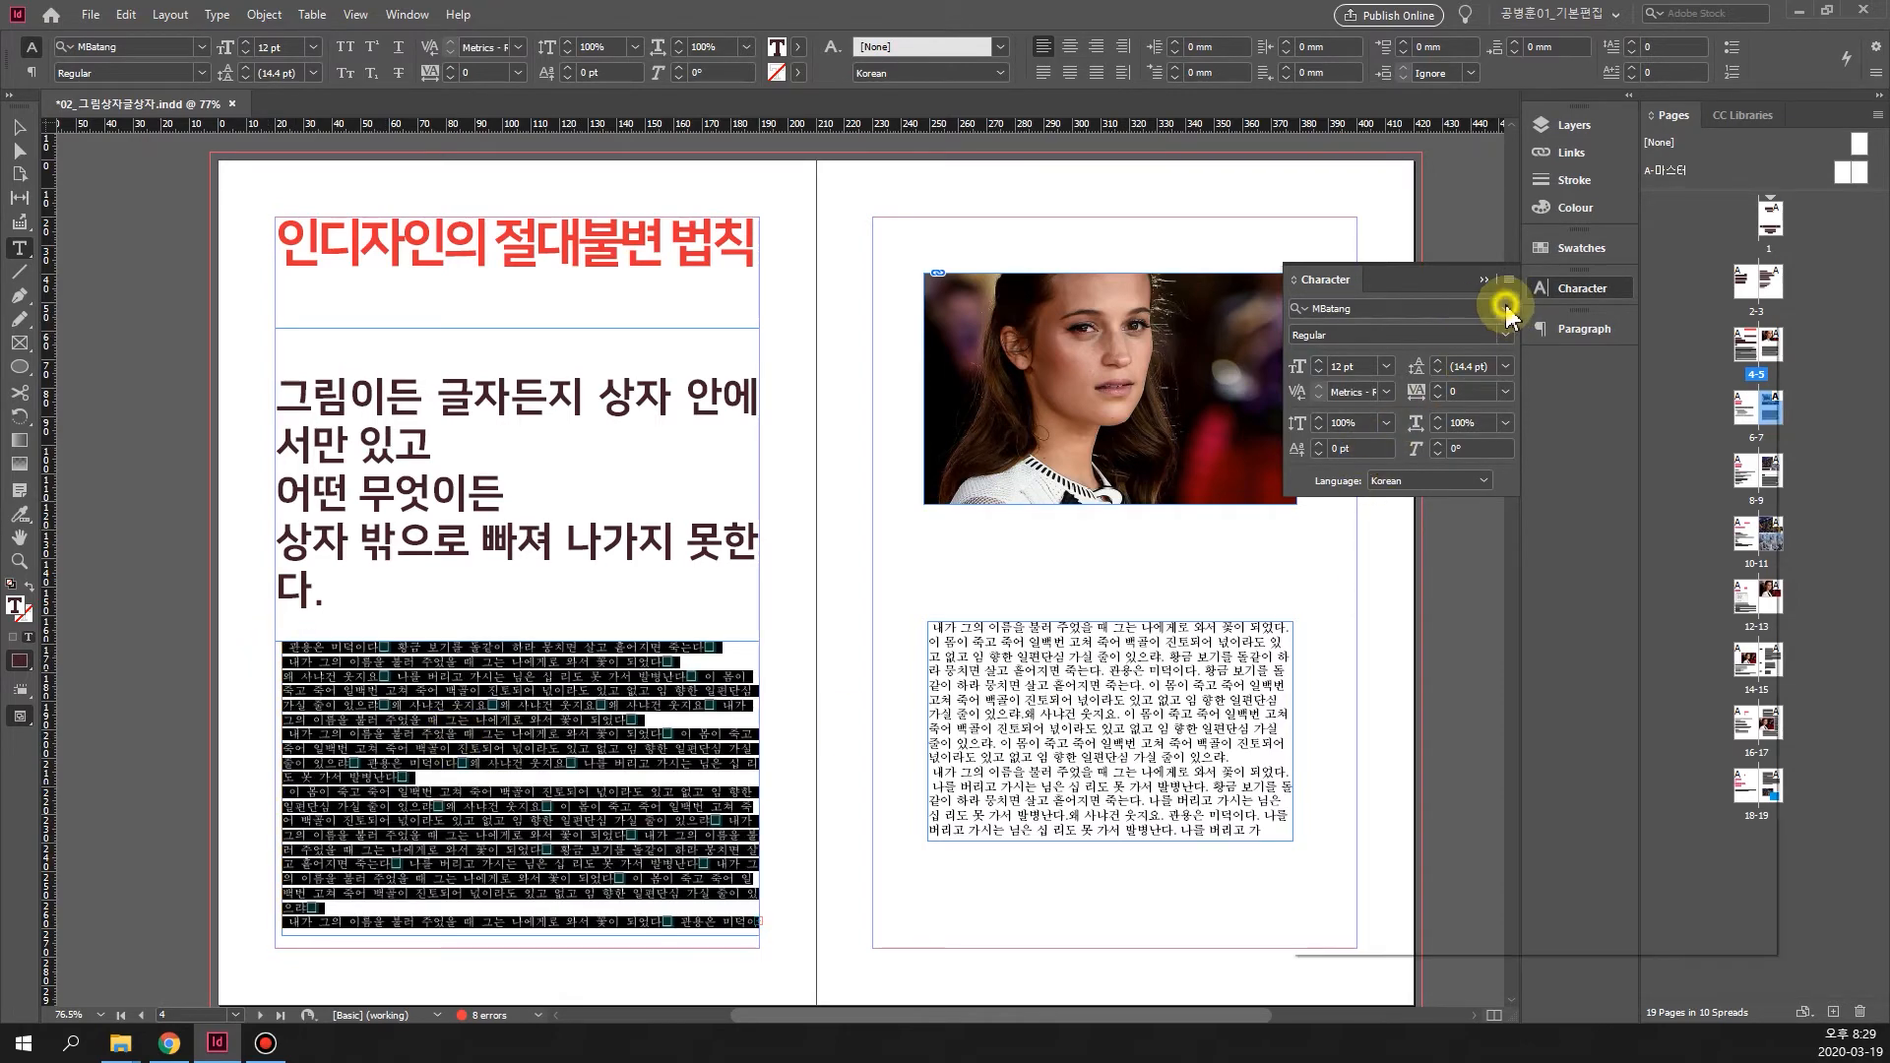
click(1505, 309)
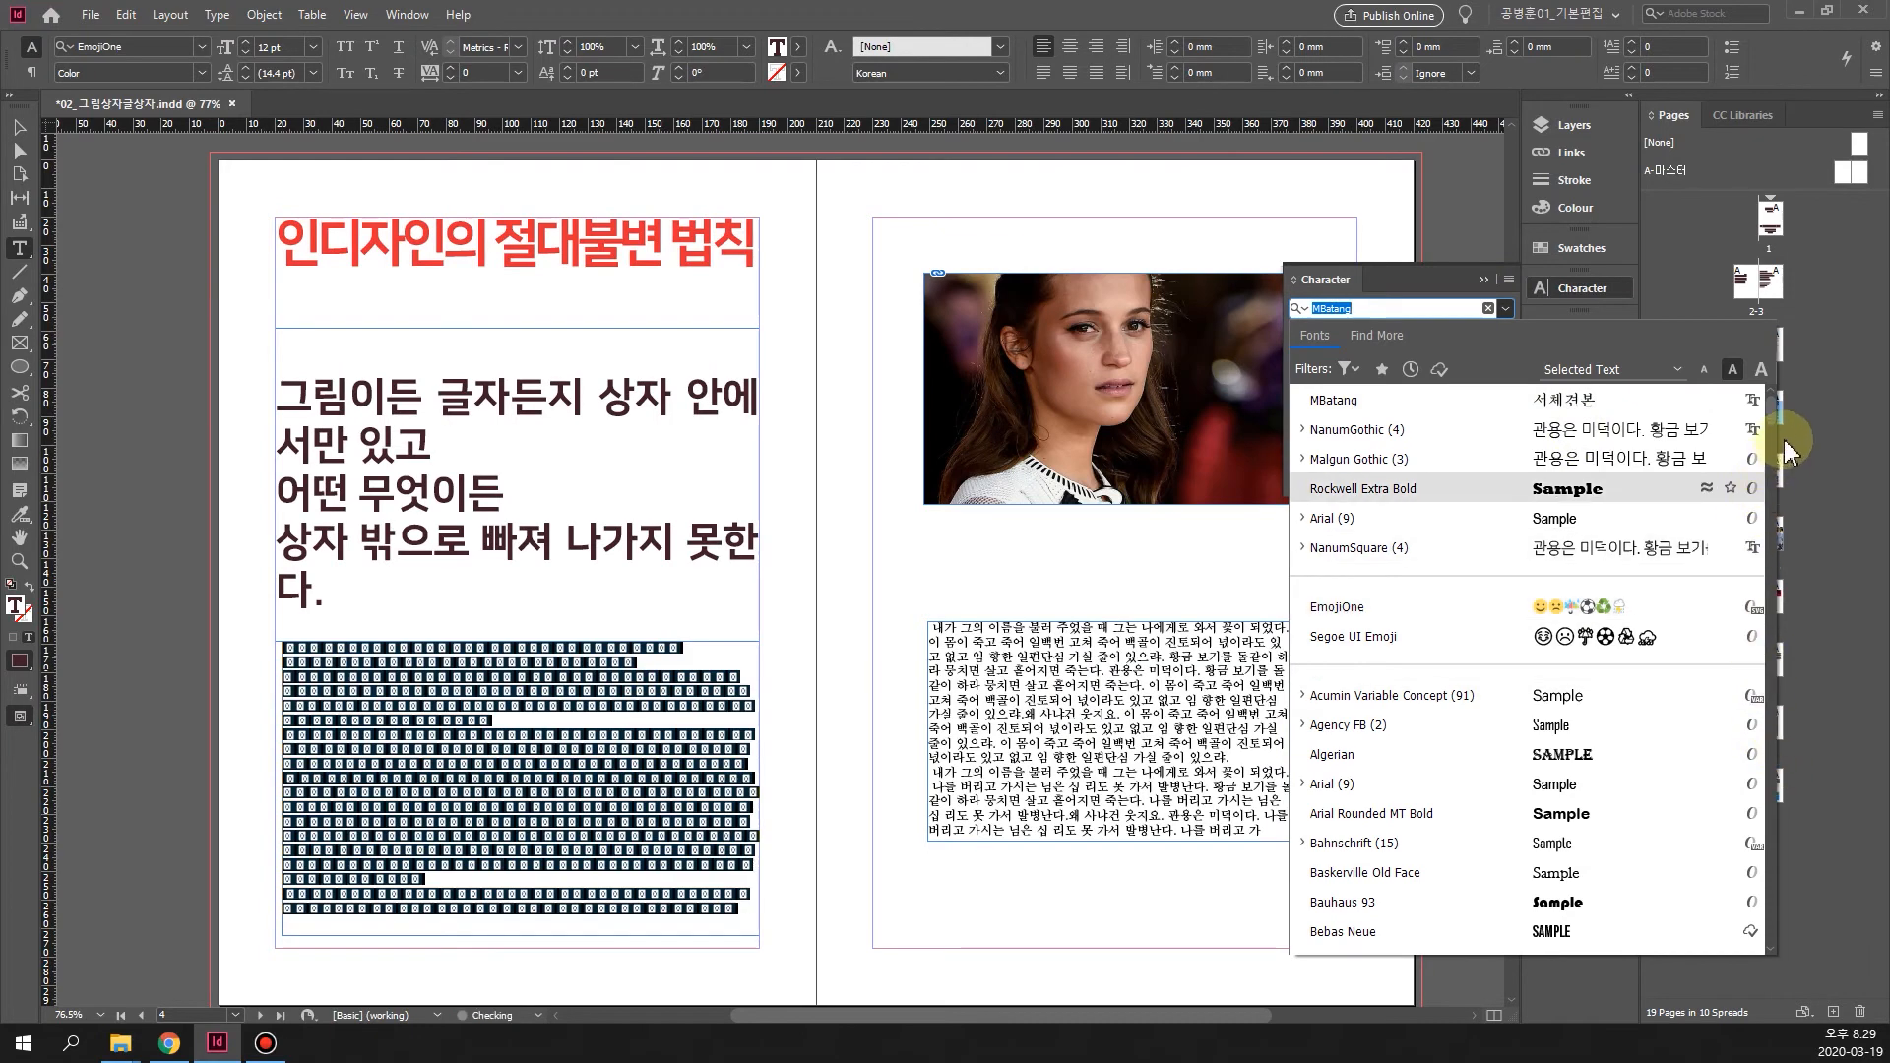
click(1396, 463)
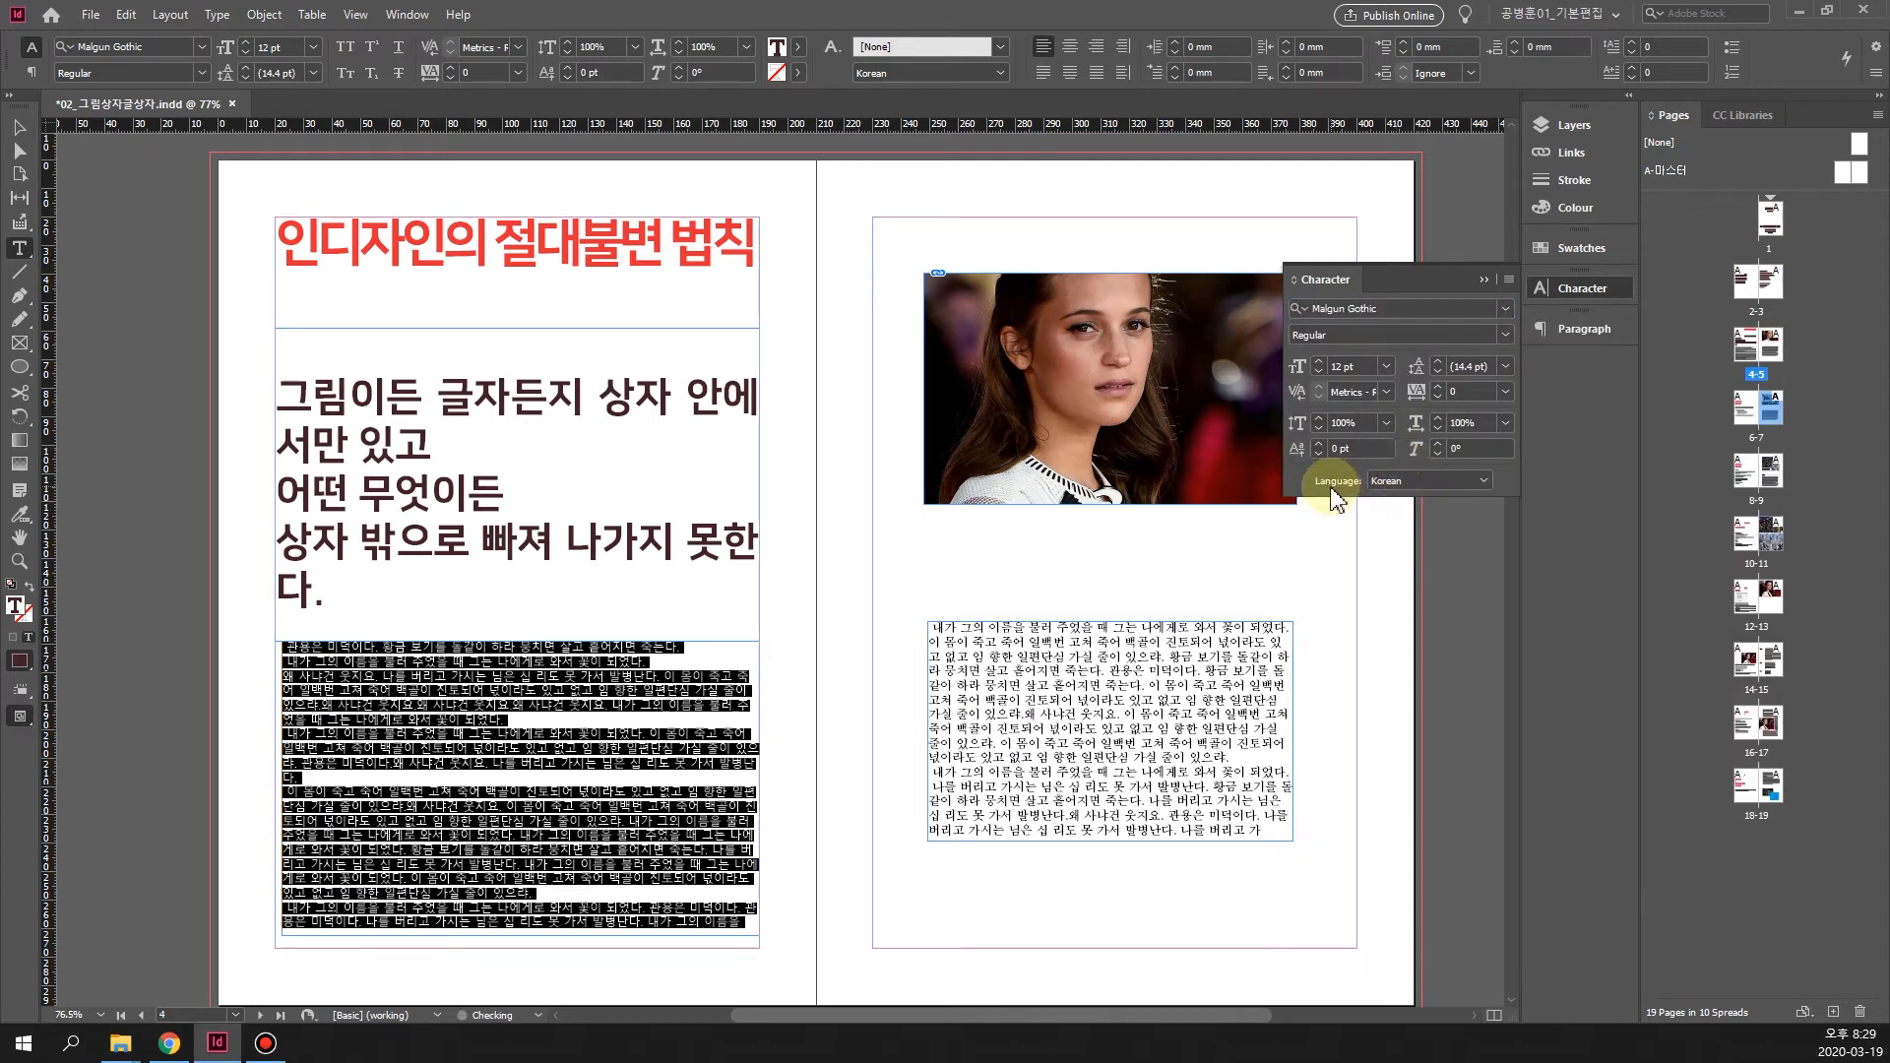
click(415, 736)
drag(286, 646, 728, 936)
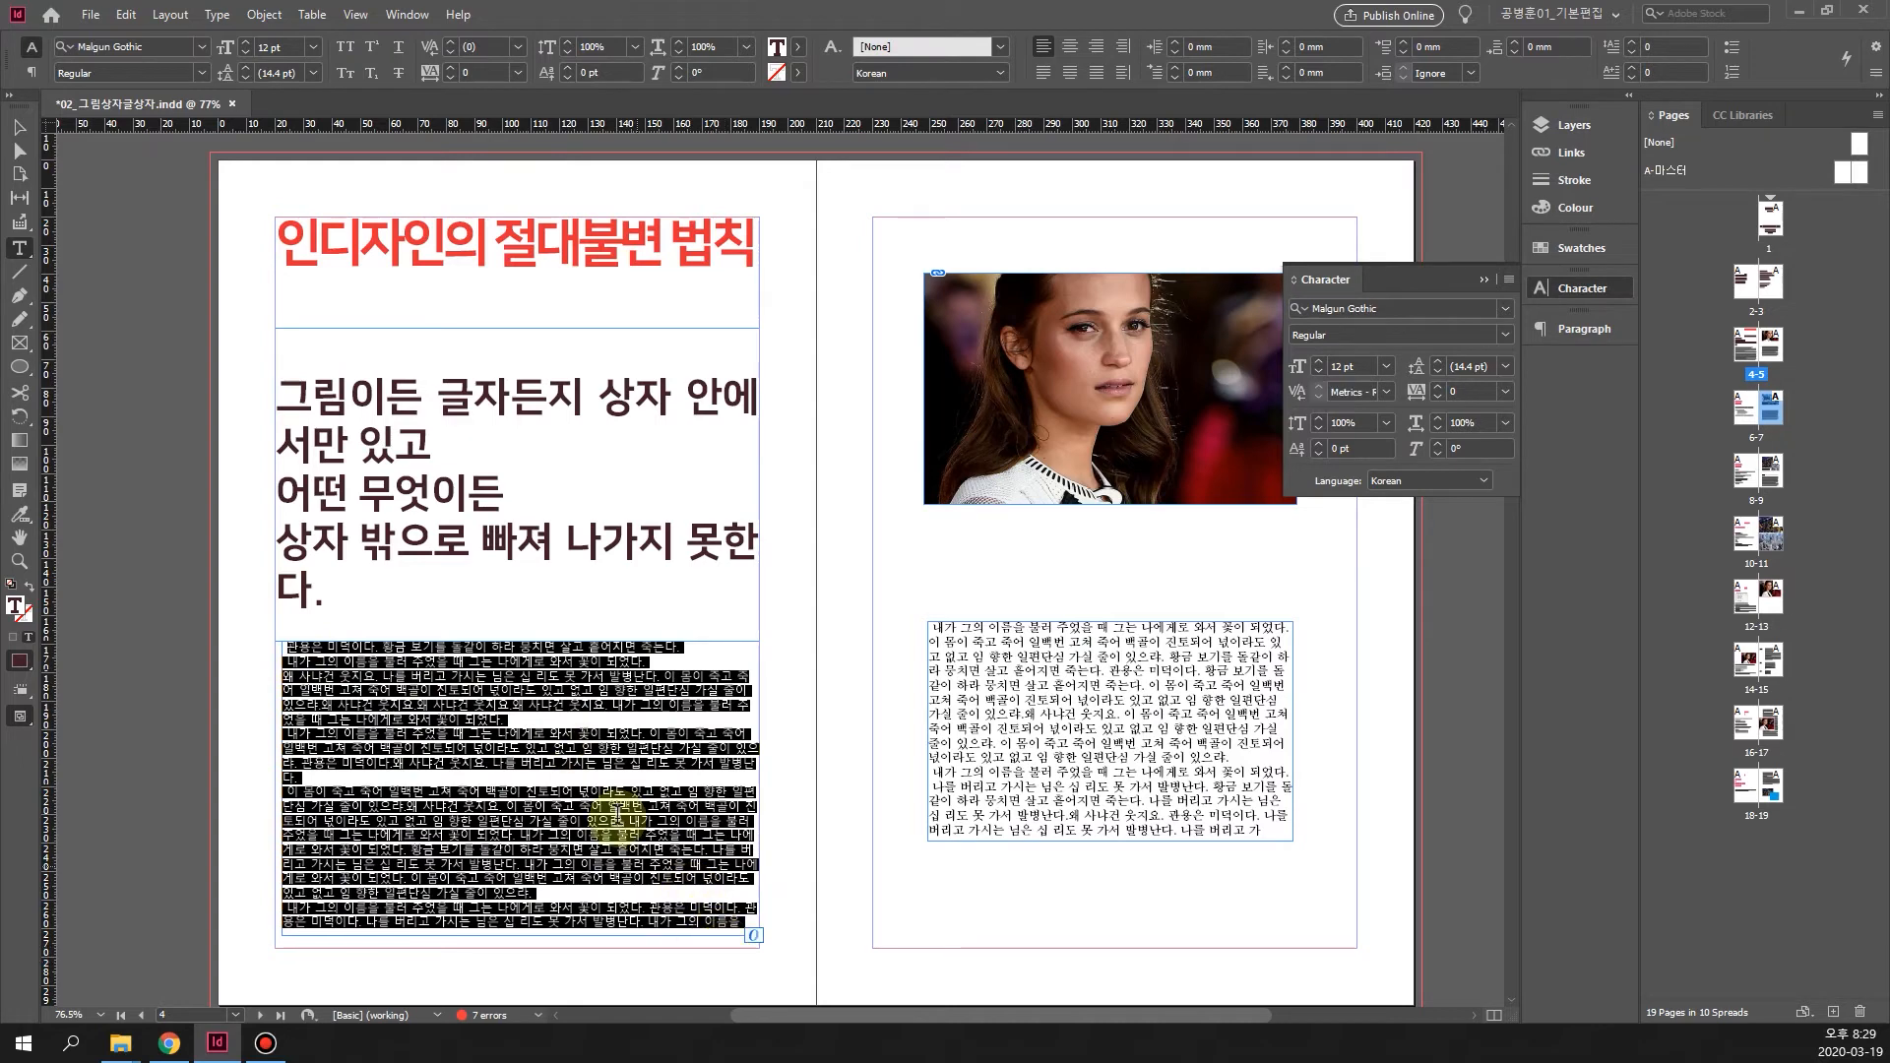
click(489, 751)
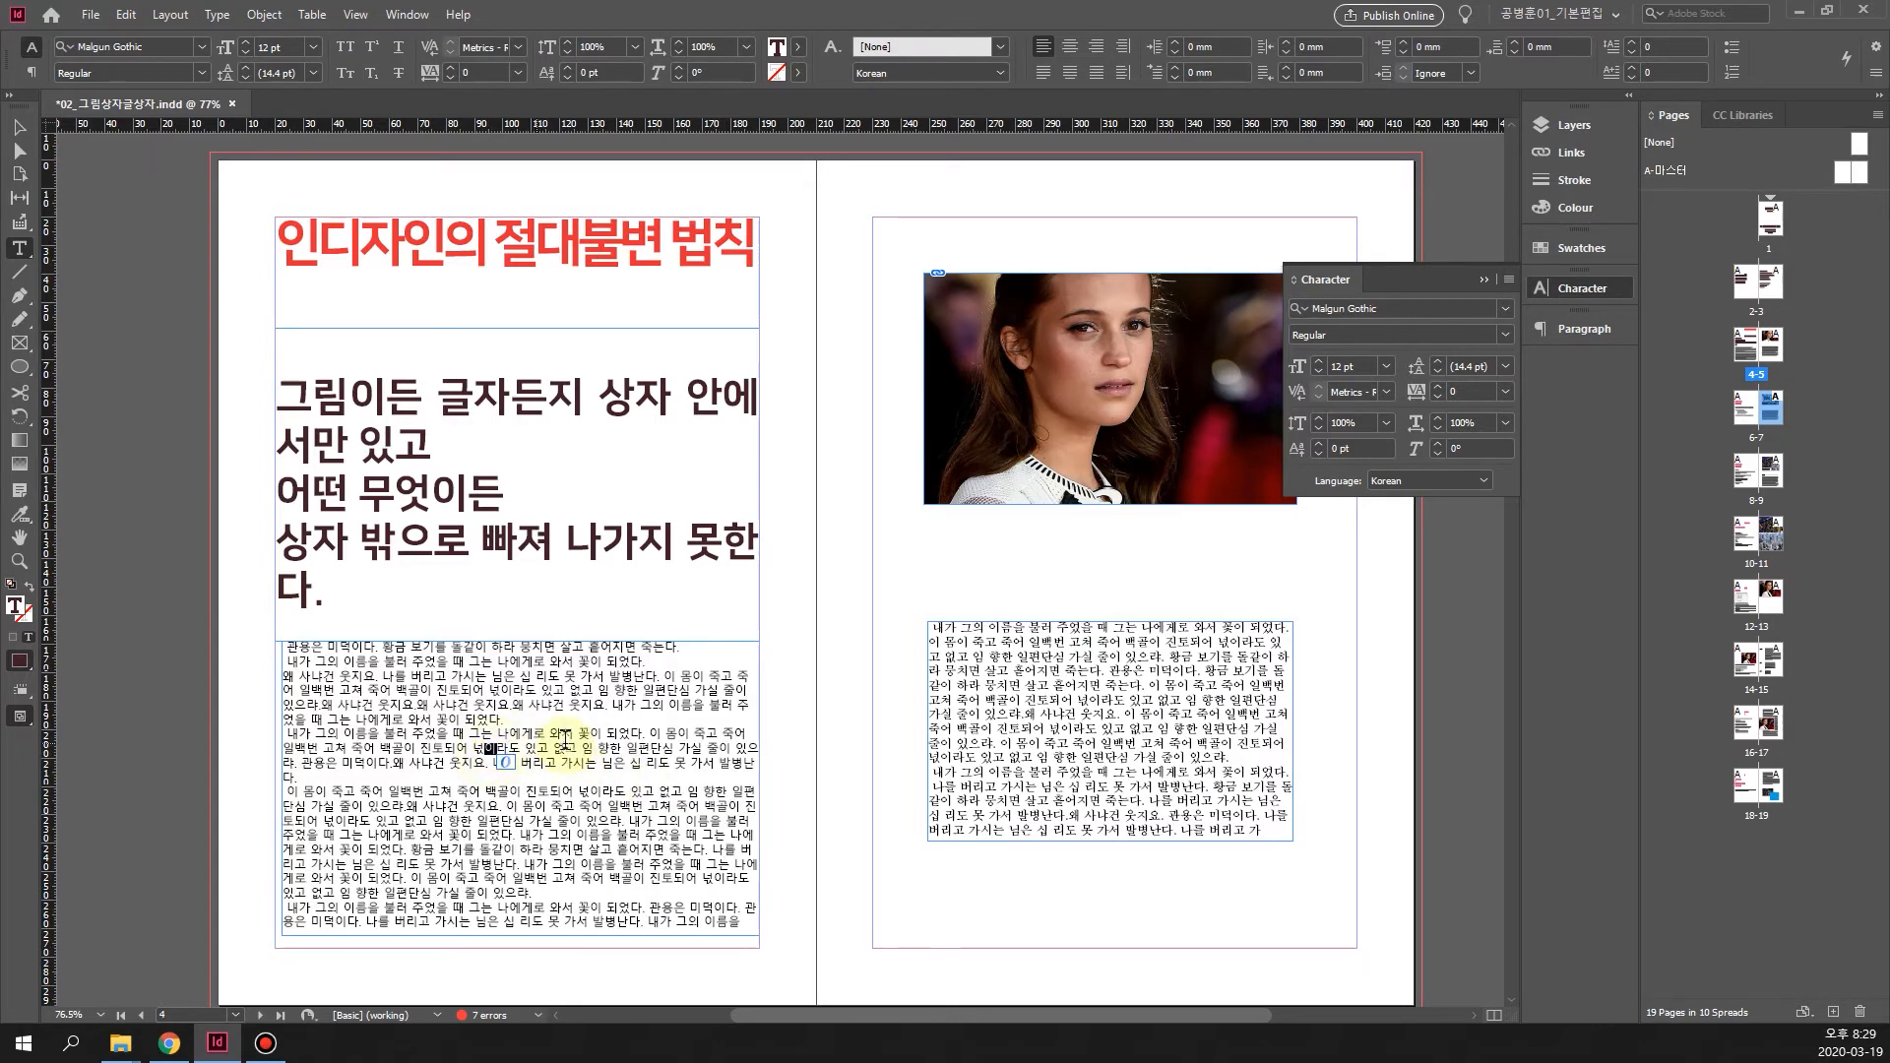
click(1483, 281)
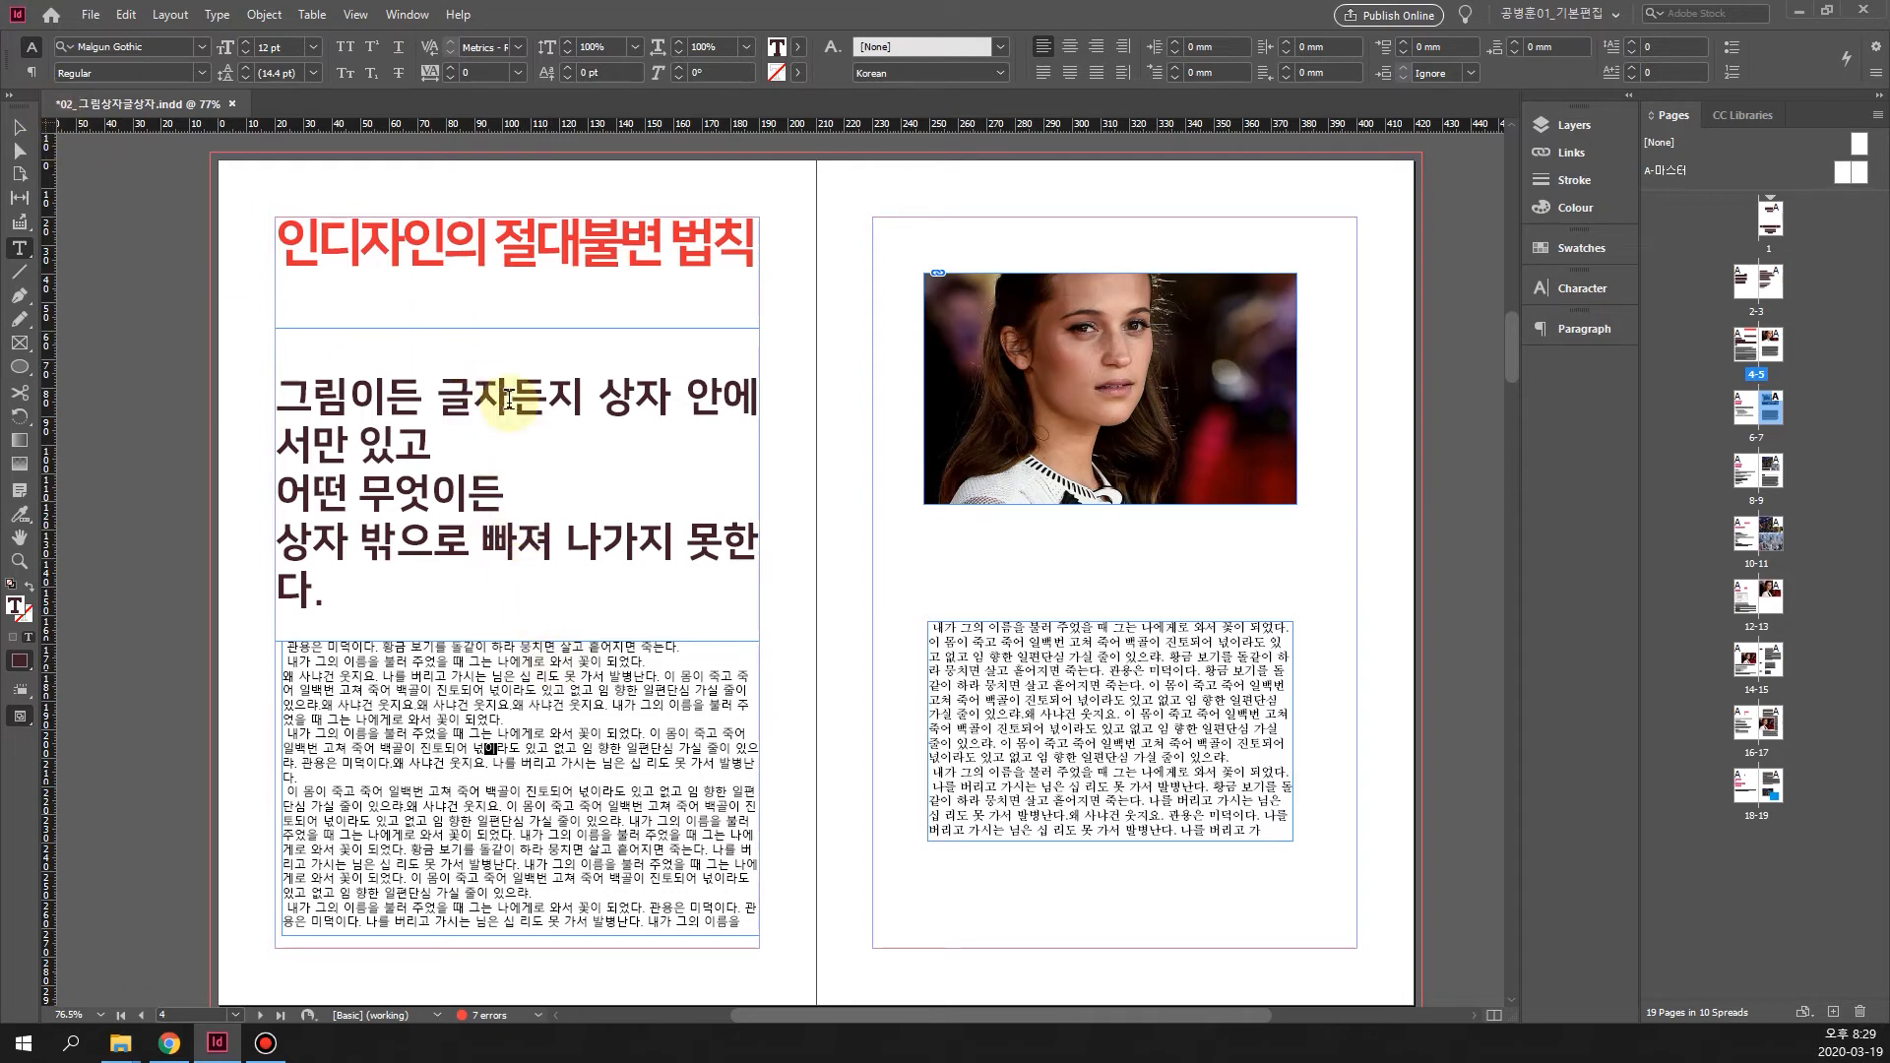
Try cropping the portrait on page 5 by shrinking its picture frame from a corner, and undo the resizing
click(18, 127)
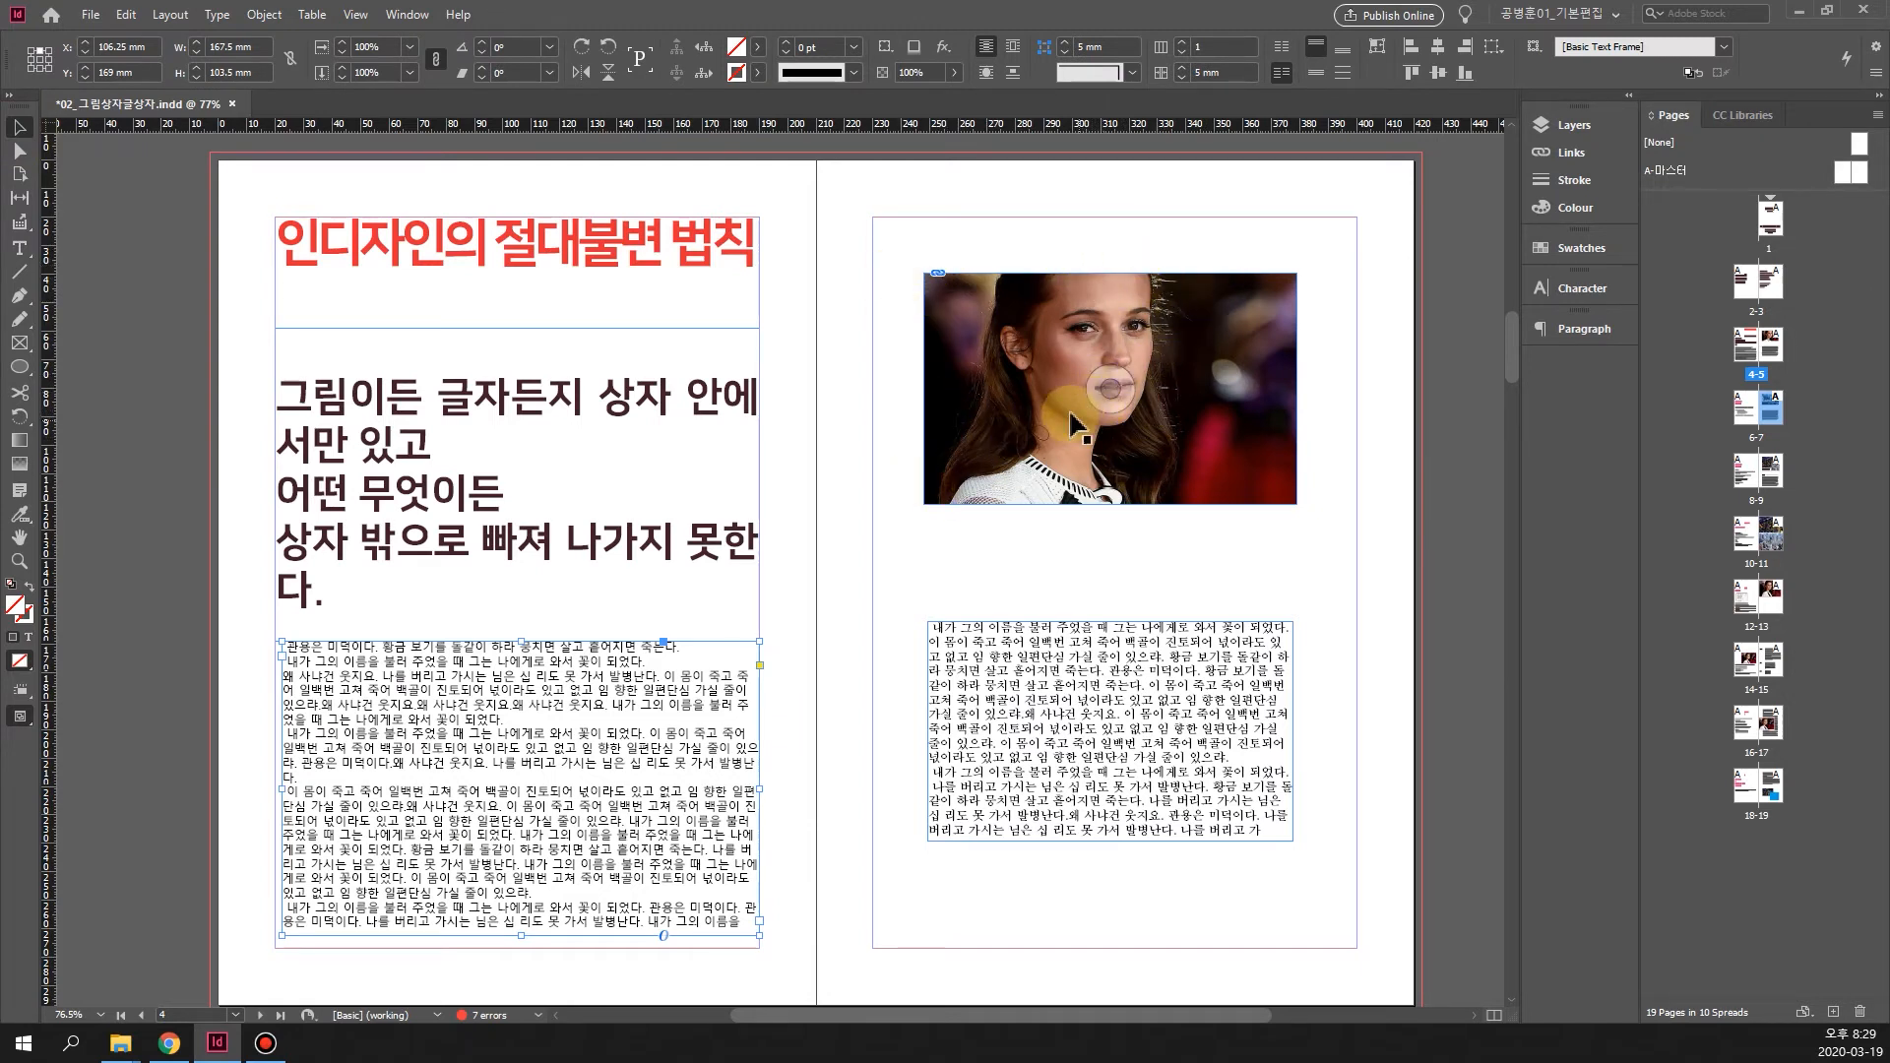
click(1292, 507)
drag(1297, 506, 1251, 456)
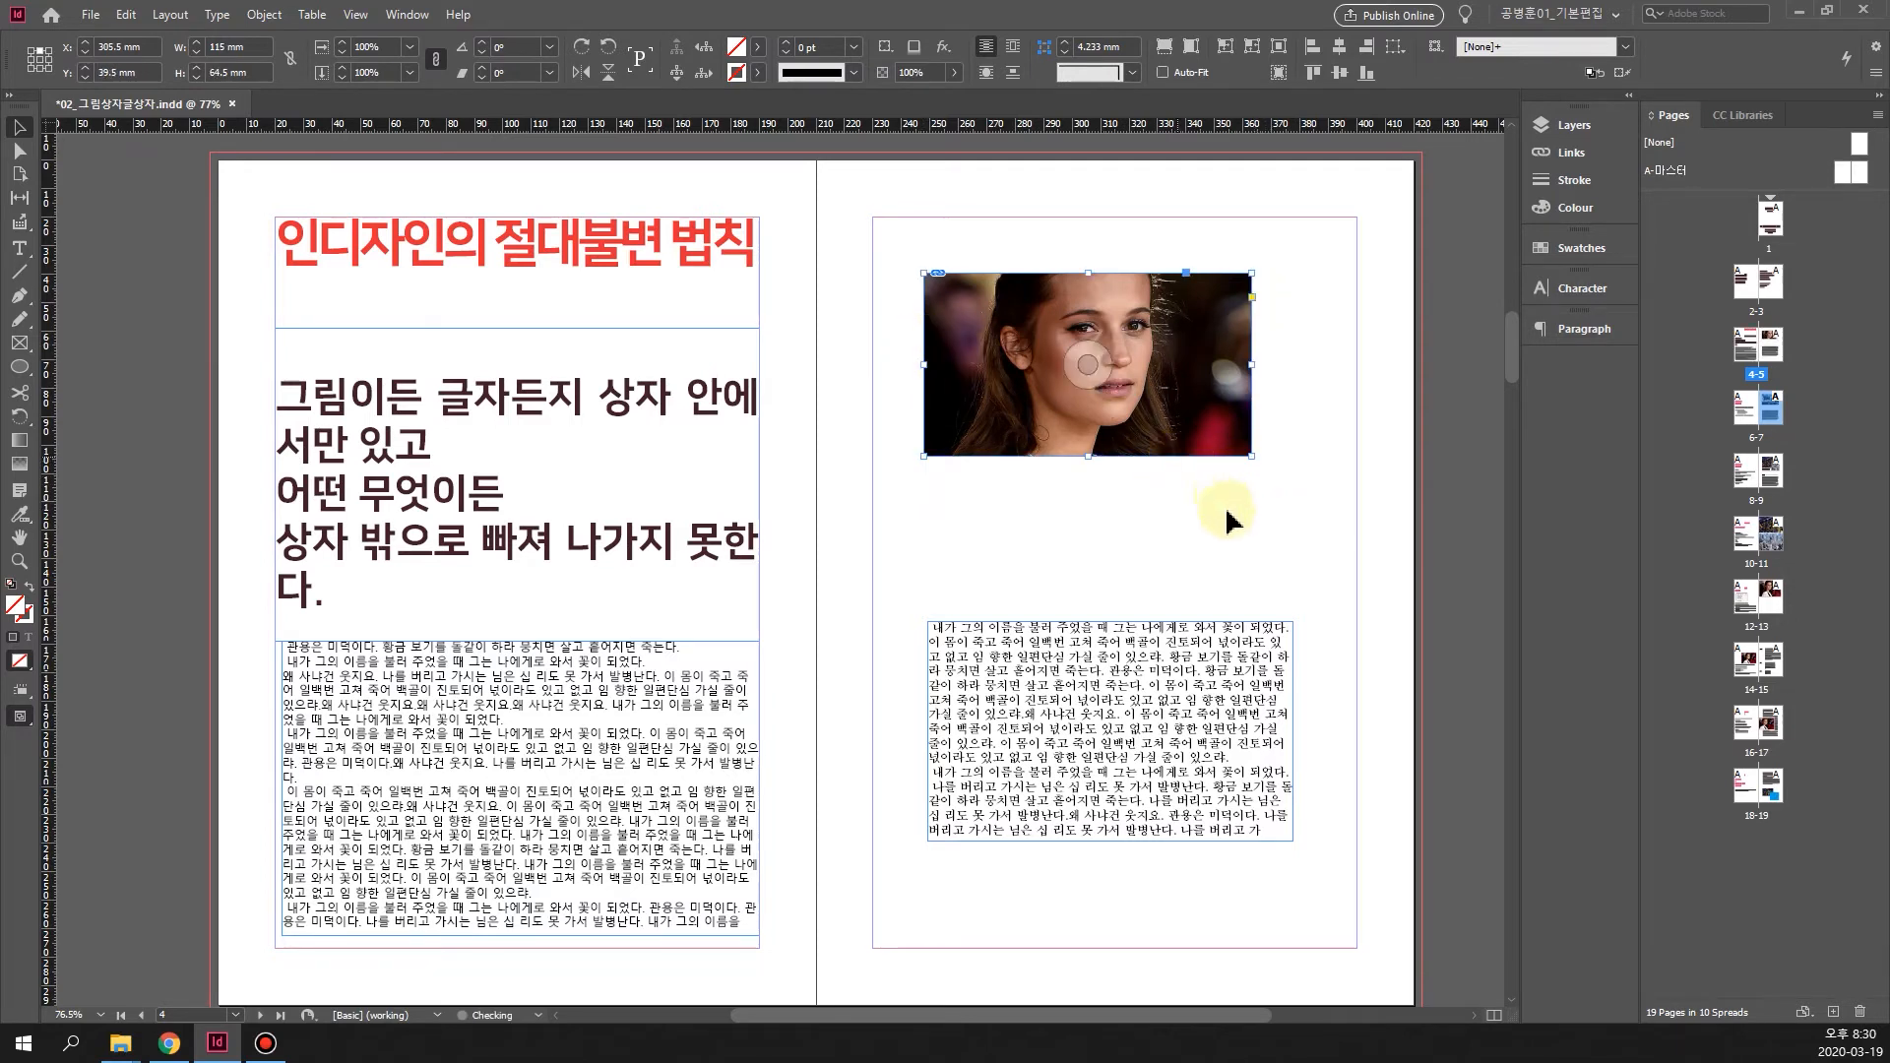
key(ctrl+z)
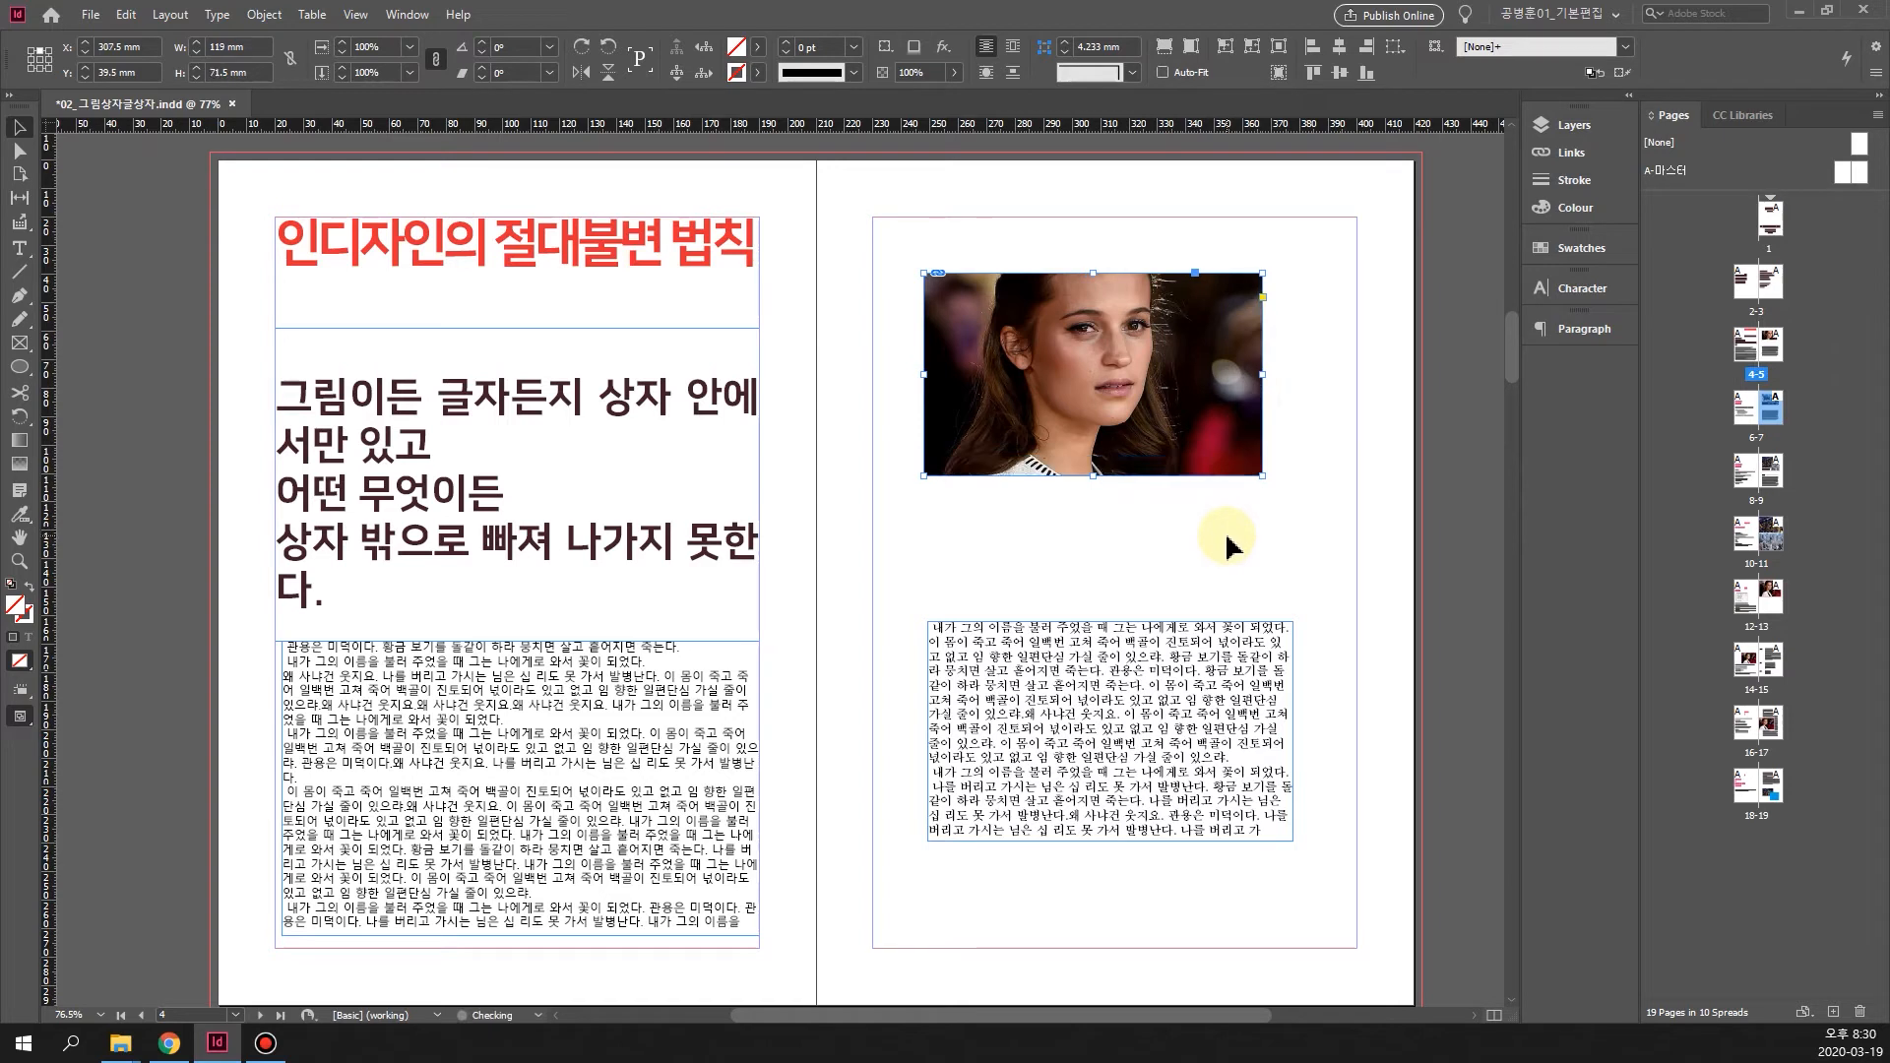
key(ctrl+z)
drag(1375, 565, 913, 244)
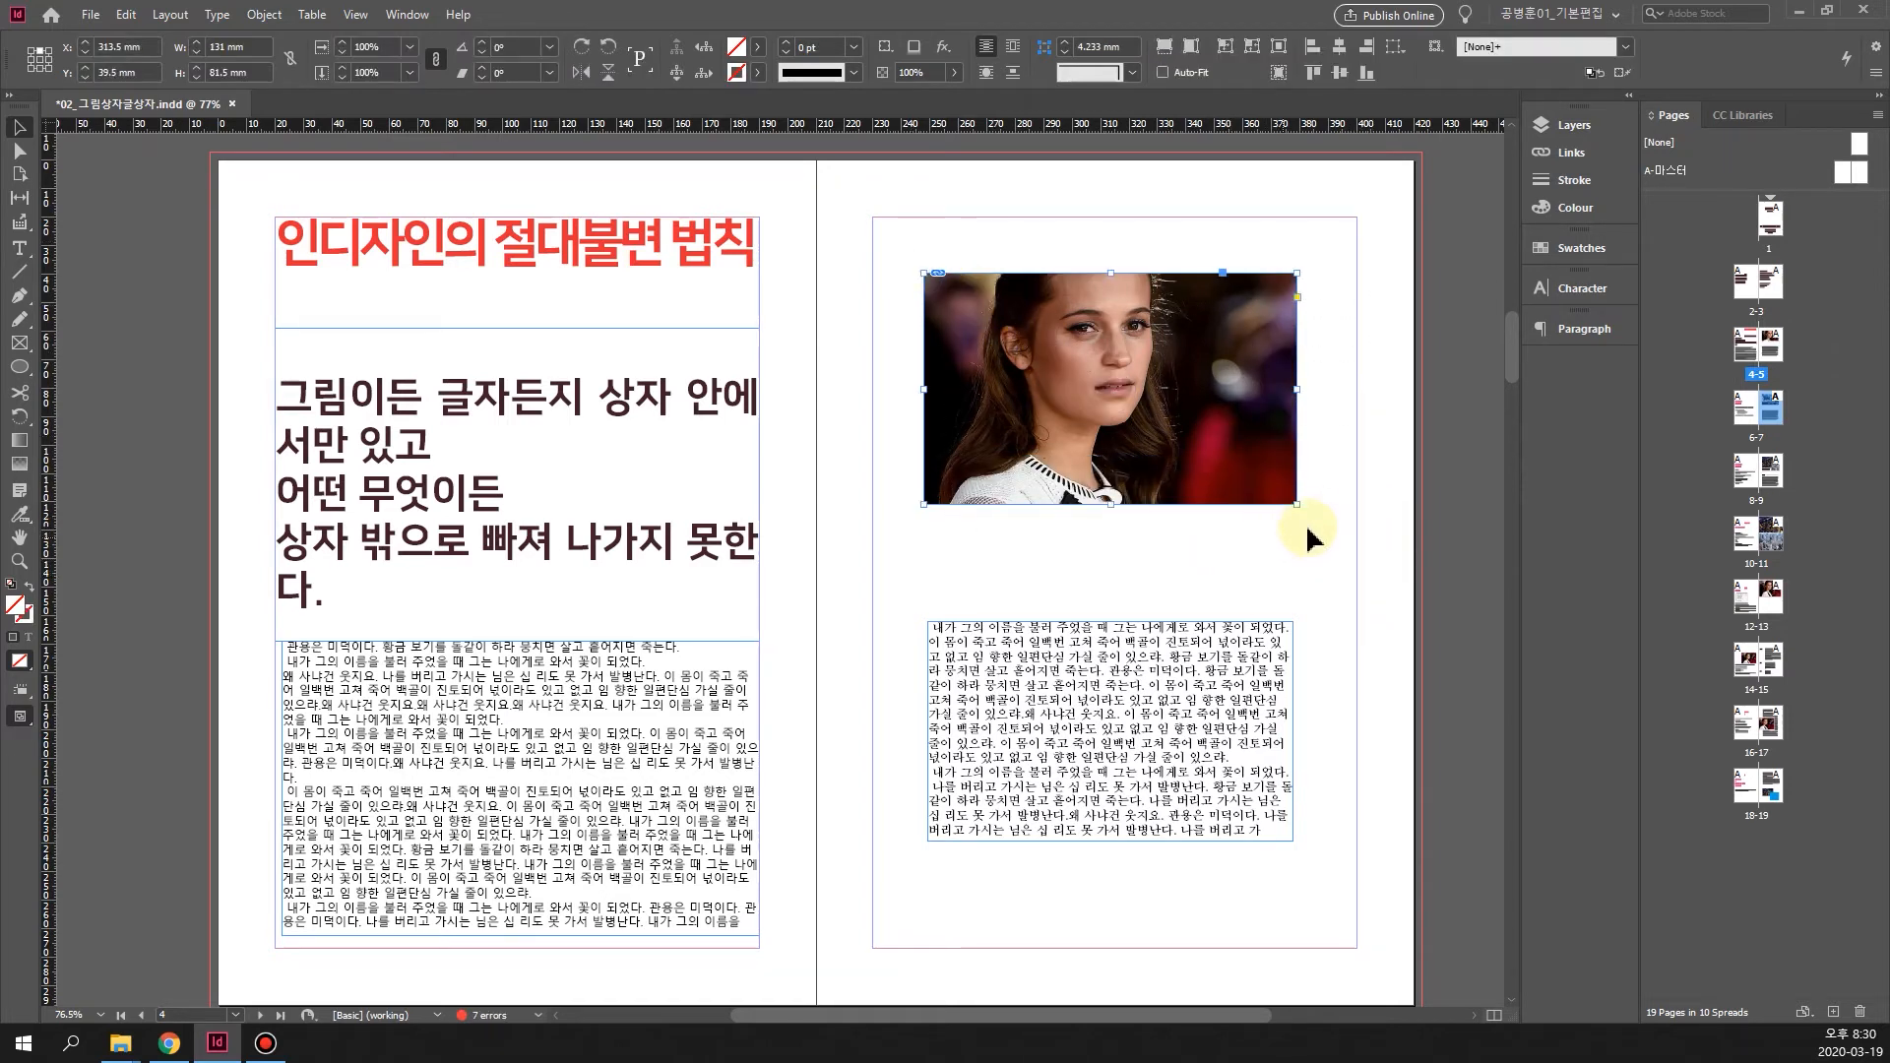
drag(1298, 504, 1221, 446)
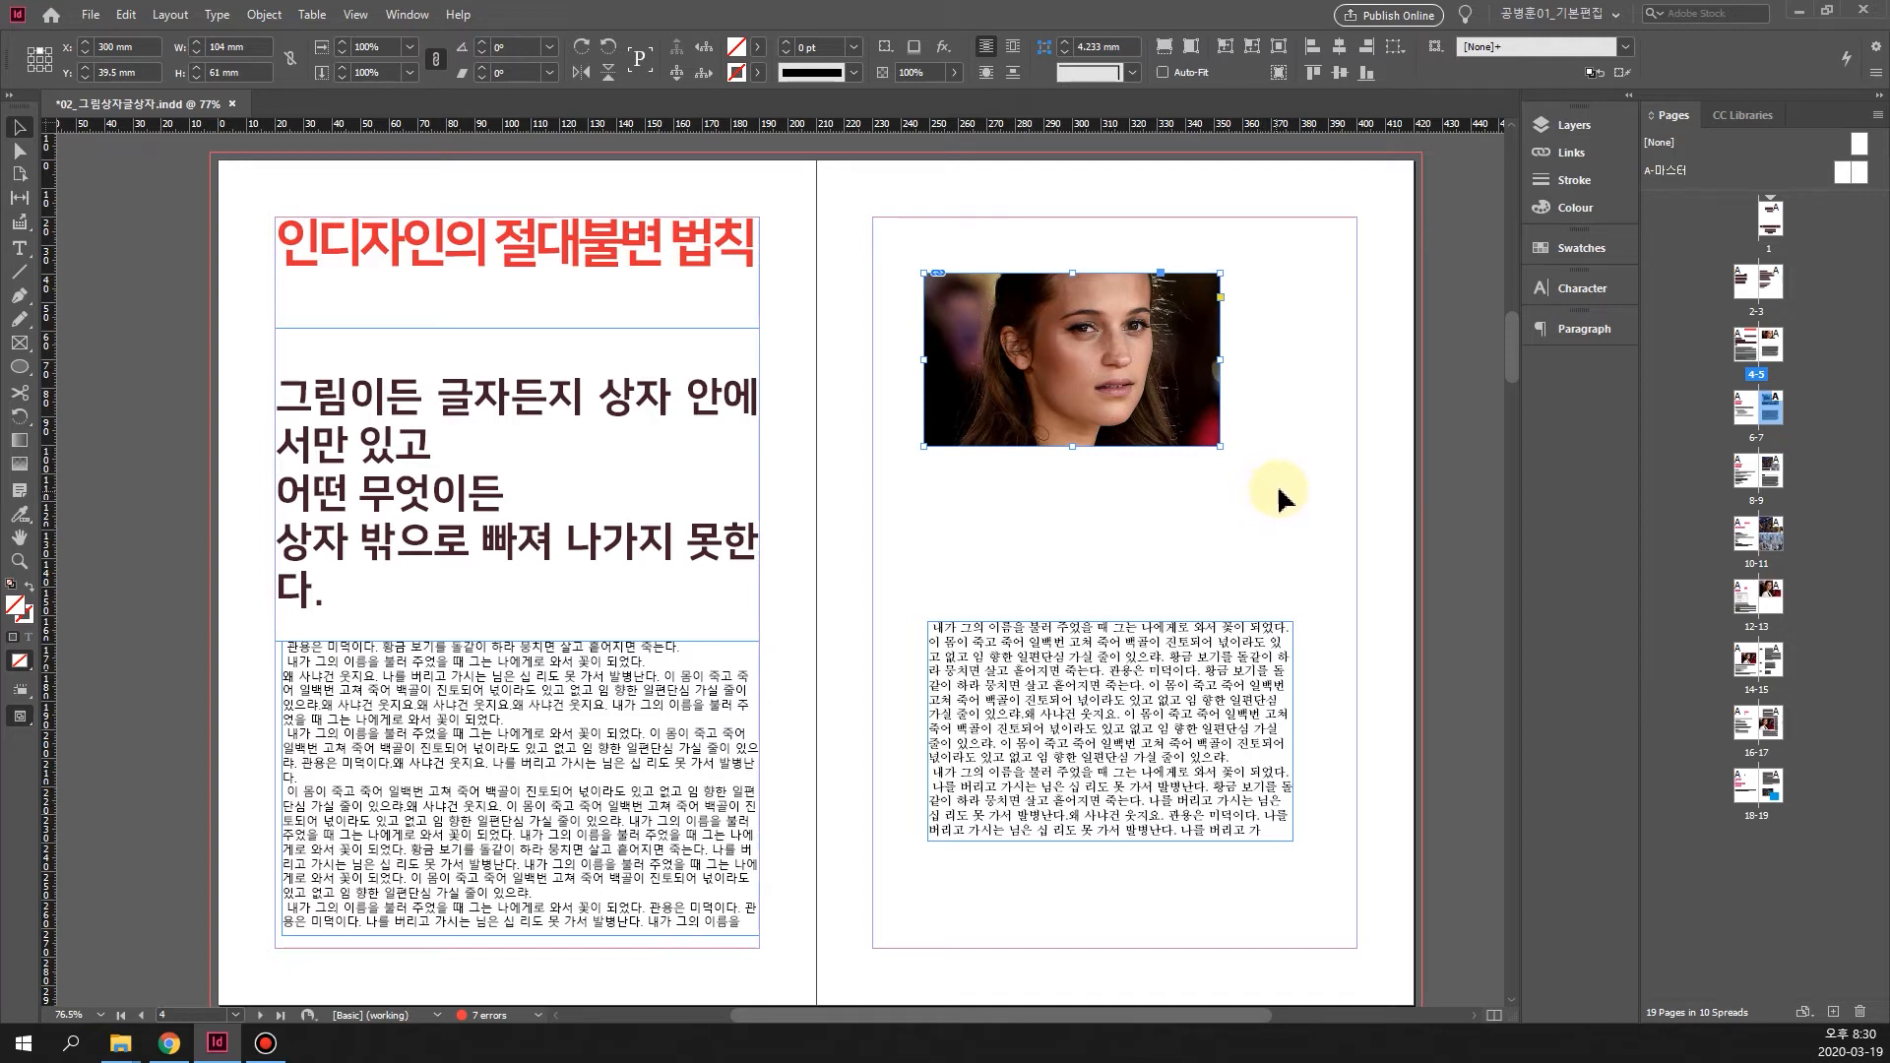
key(ctrl+z)
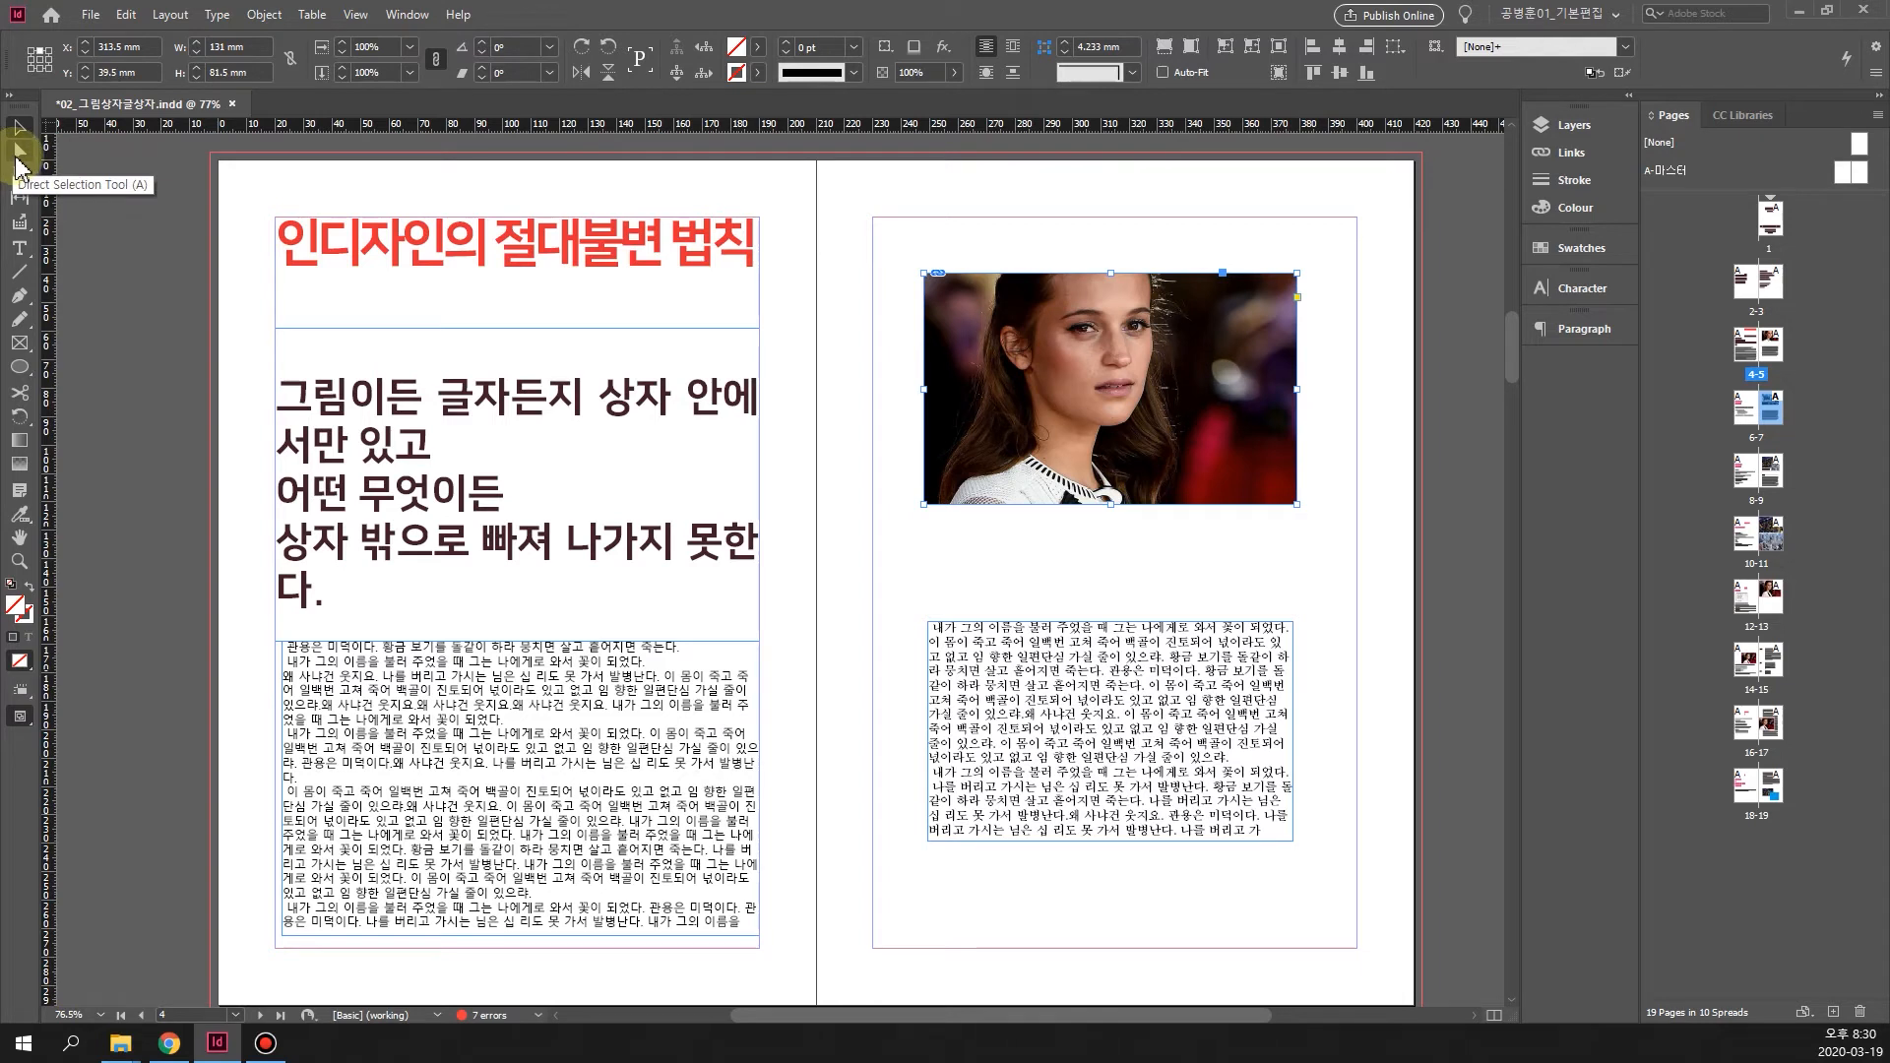
Select the portrait image inside its frame with the Direct Selection tool and scale it down to about 132.5 by 99.4 mm
click(18, 153)
click(1171, 418)
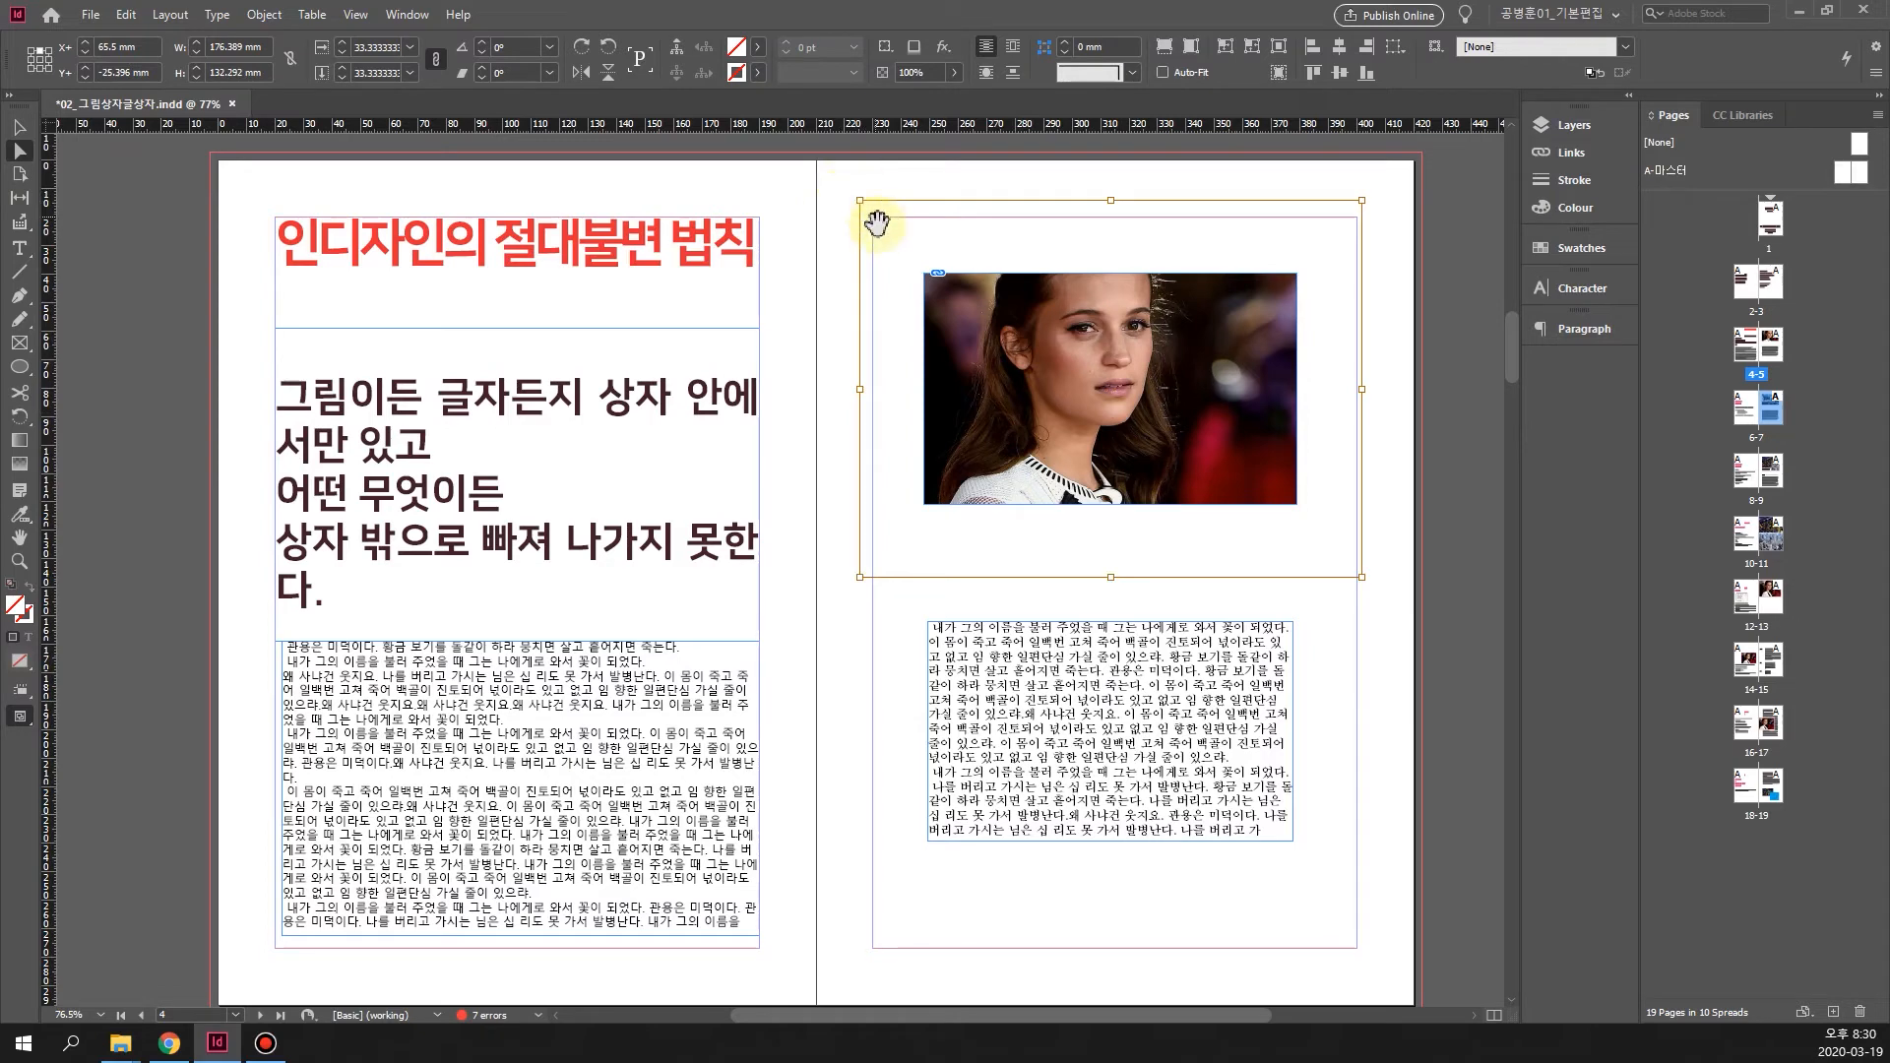
drag(858, 201, 920, 274)
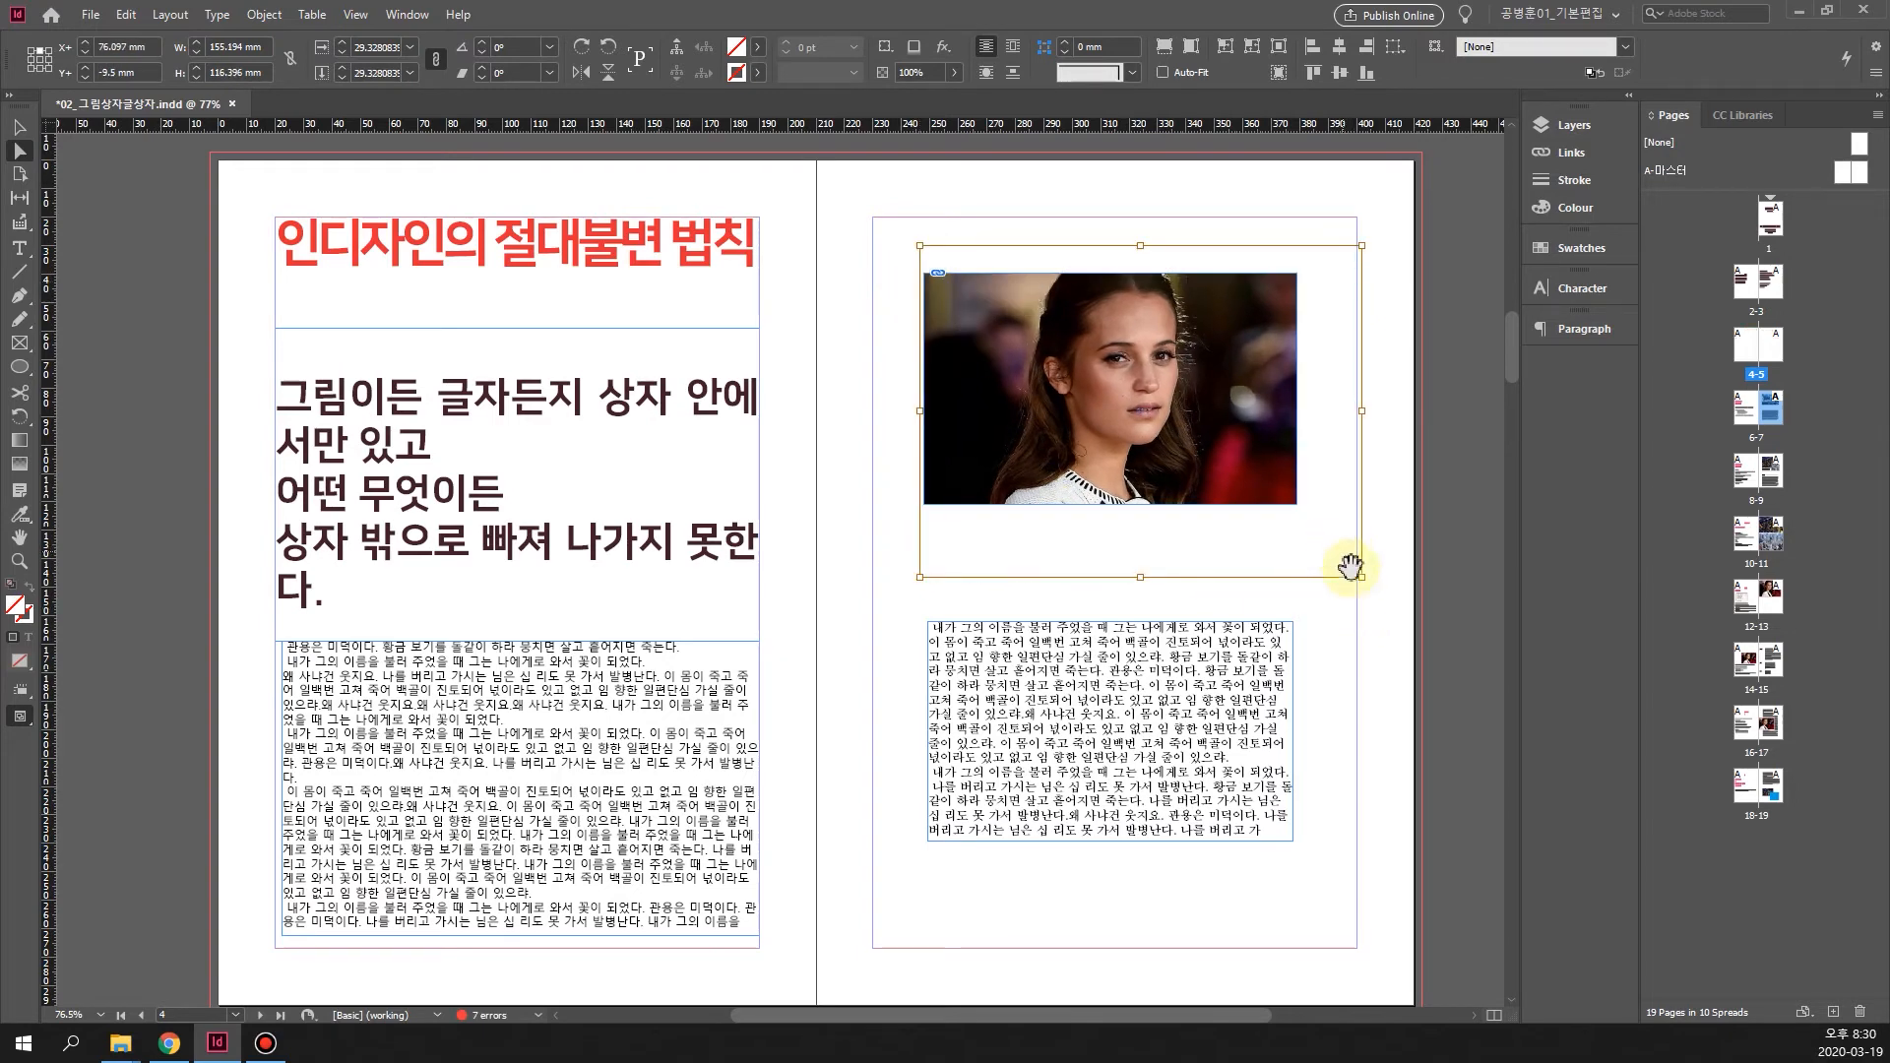
drag(1362, 577, 1296, 528)
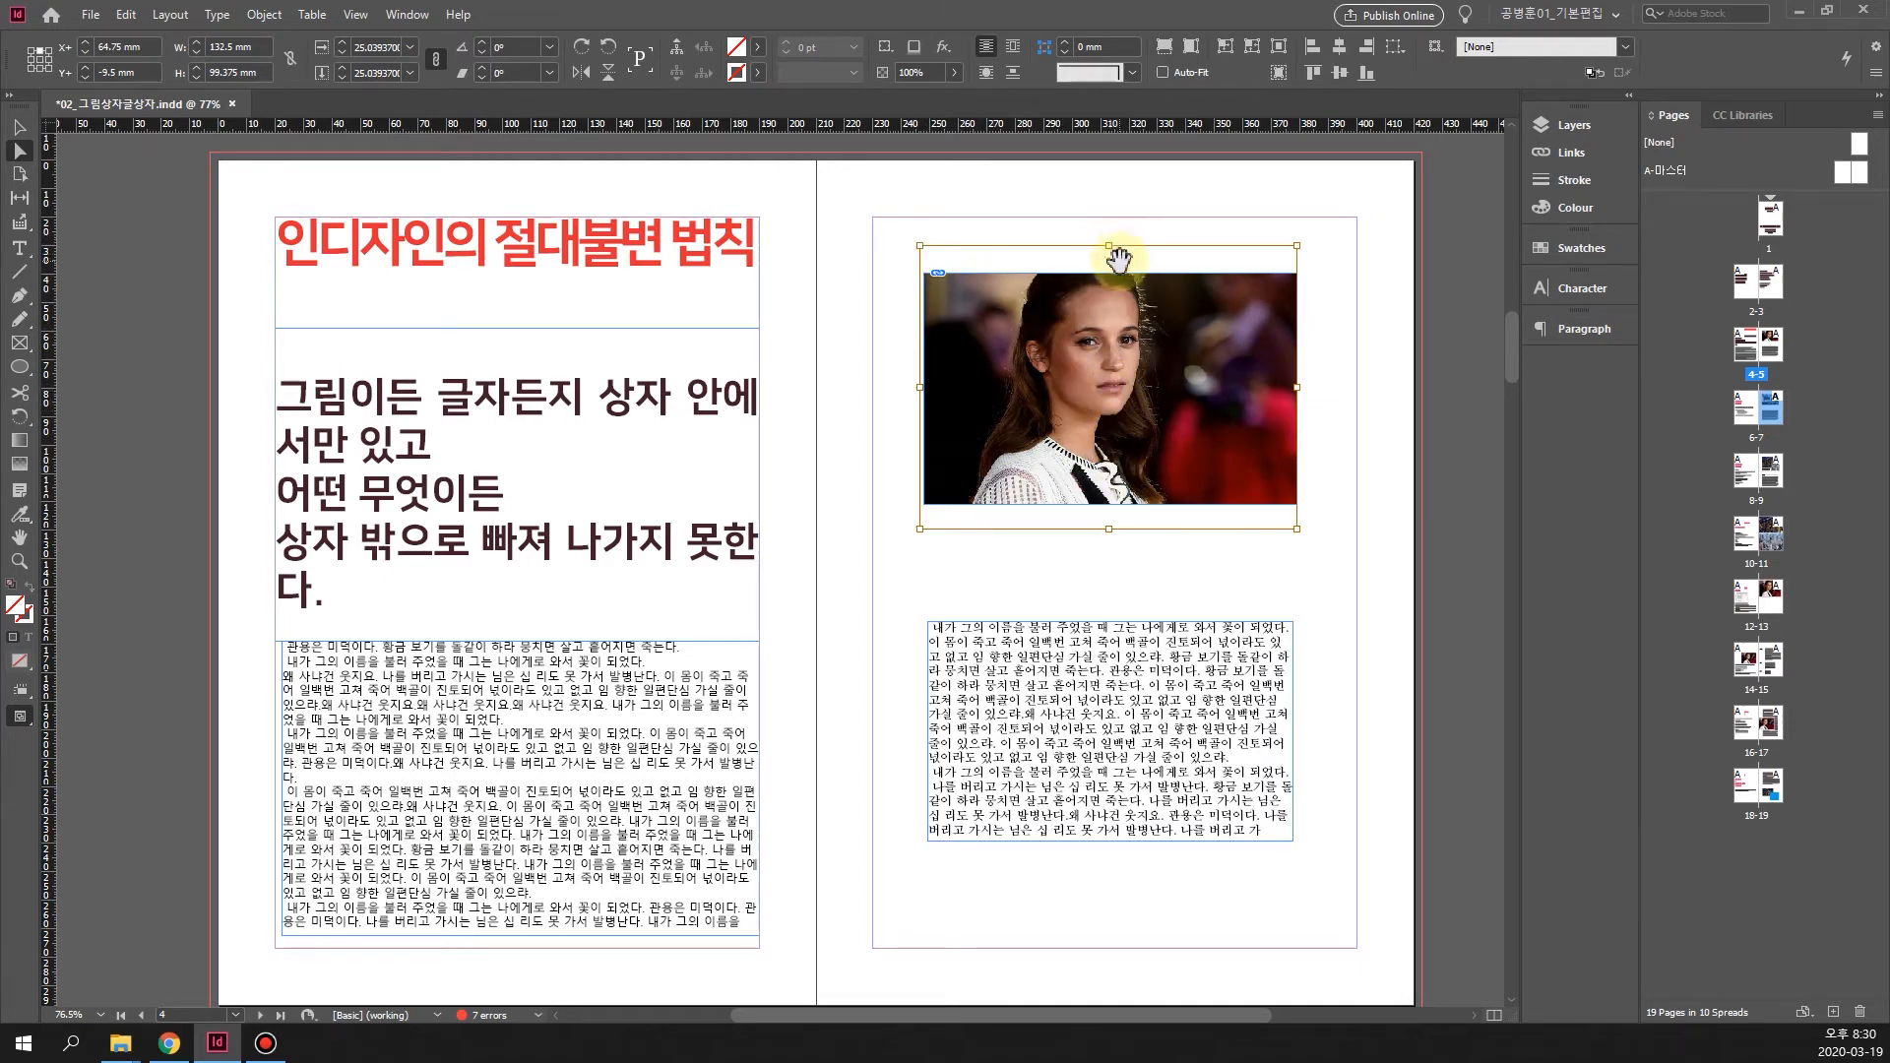
Undo the distortion of the portrait's frame and reposition the image inside it to about X 63.4 mm, Y -2.5 mm
drag(1118, 261, 1073, 278)
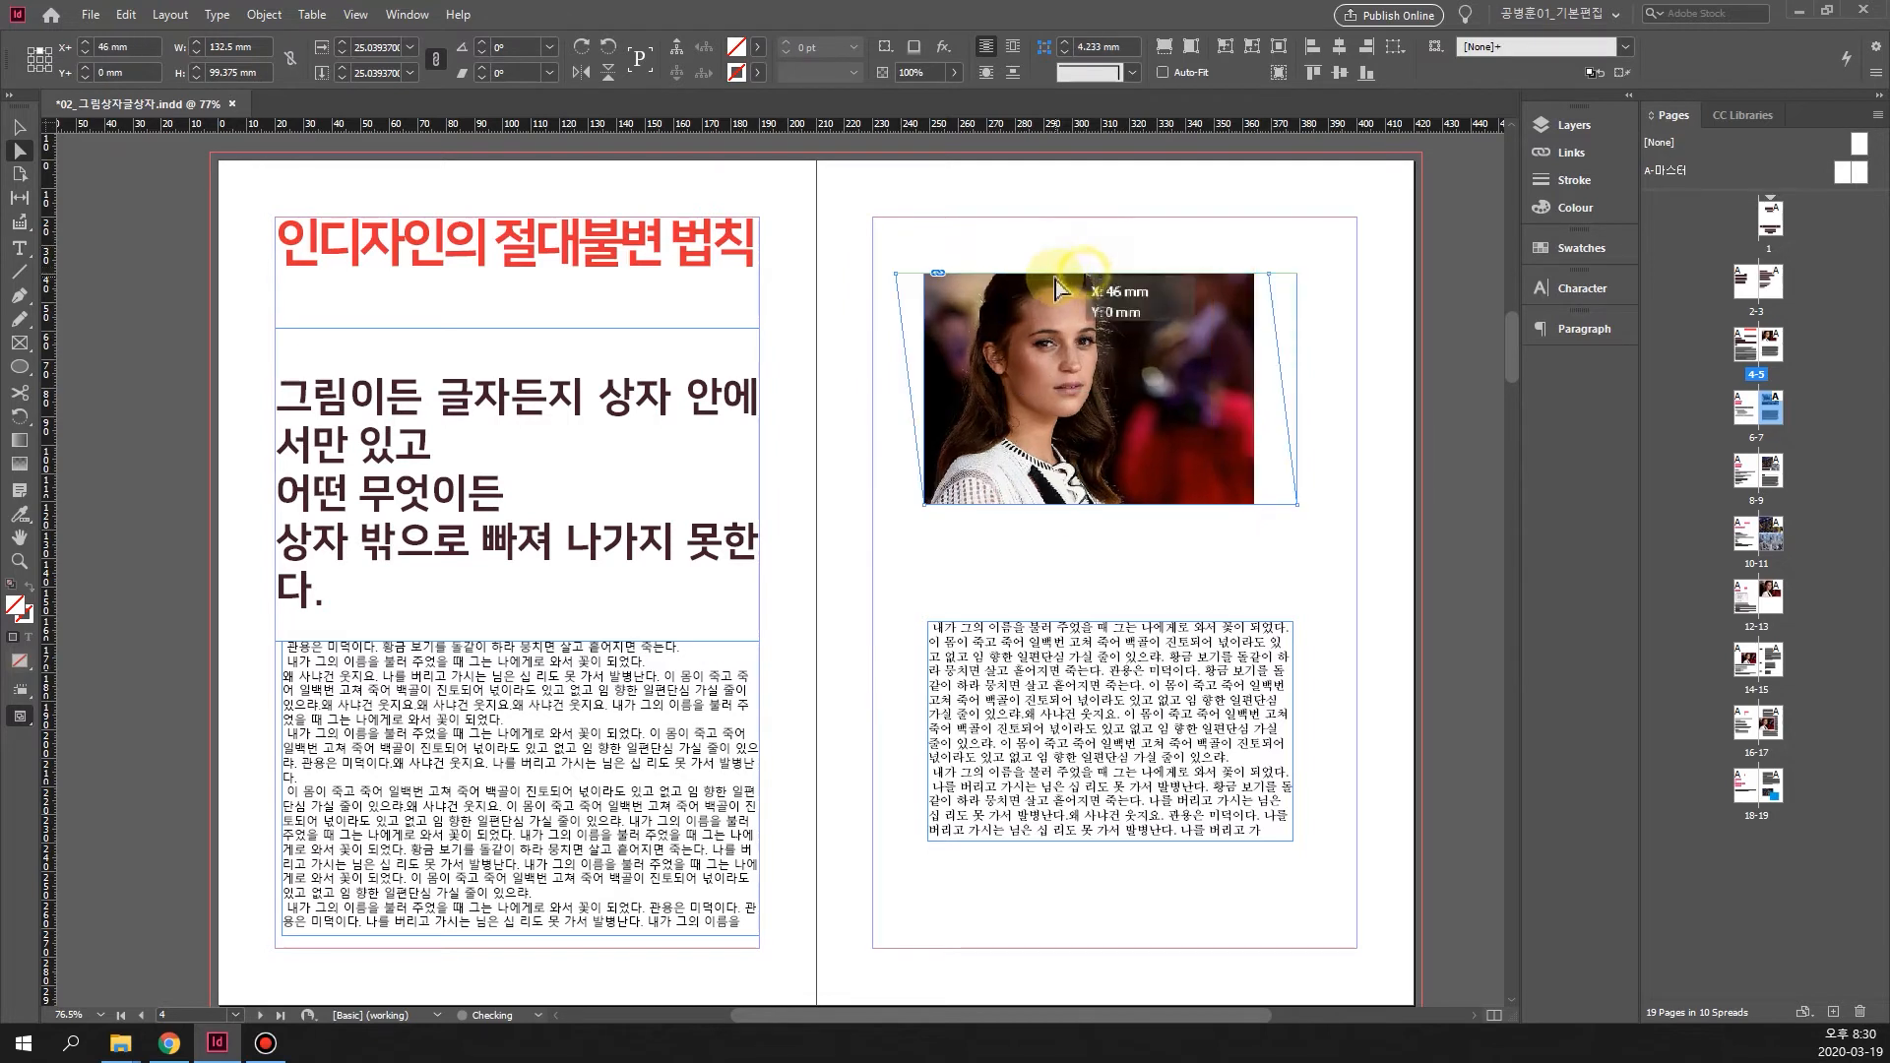
key(ctrl+z)
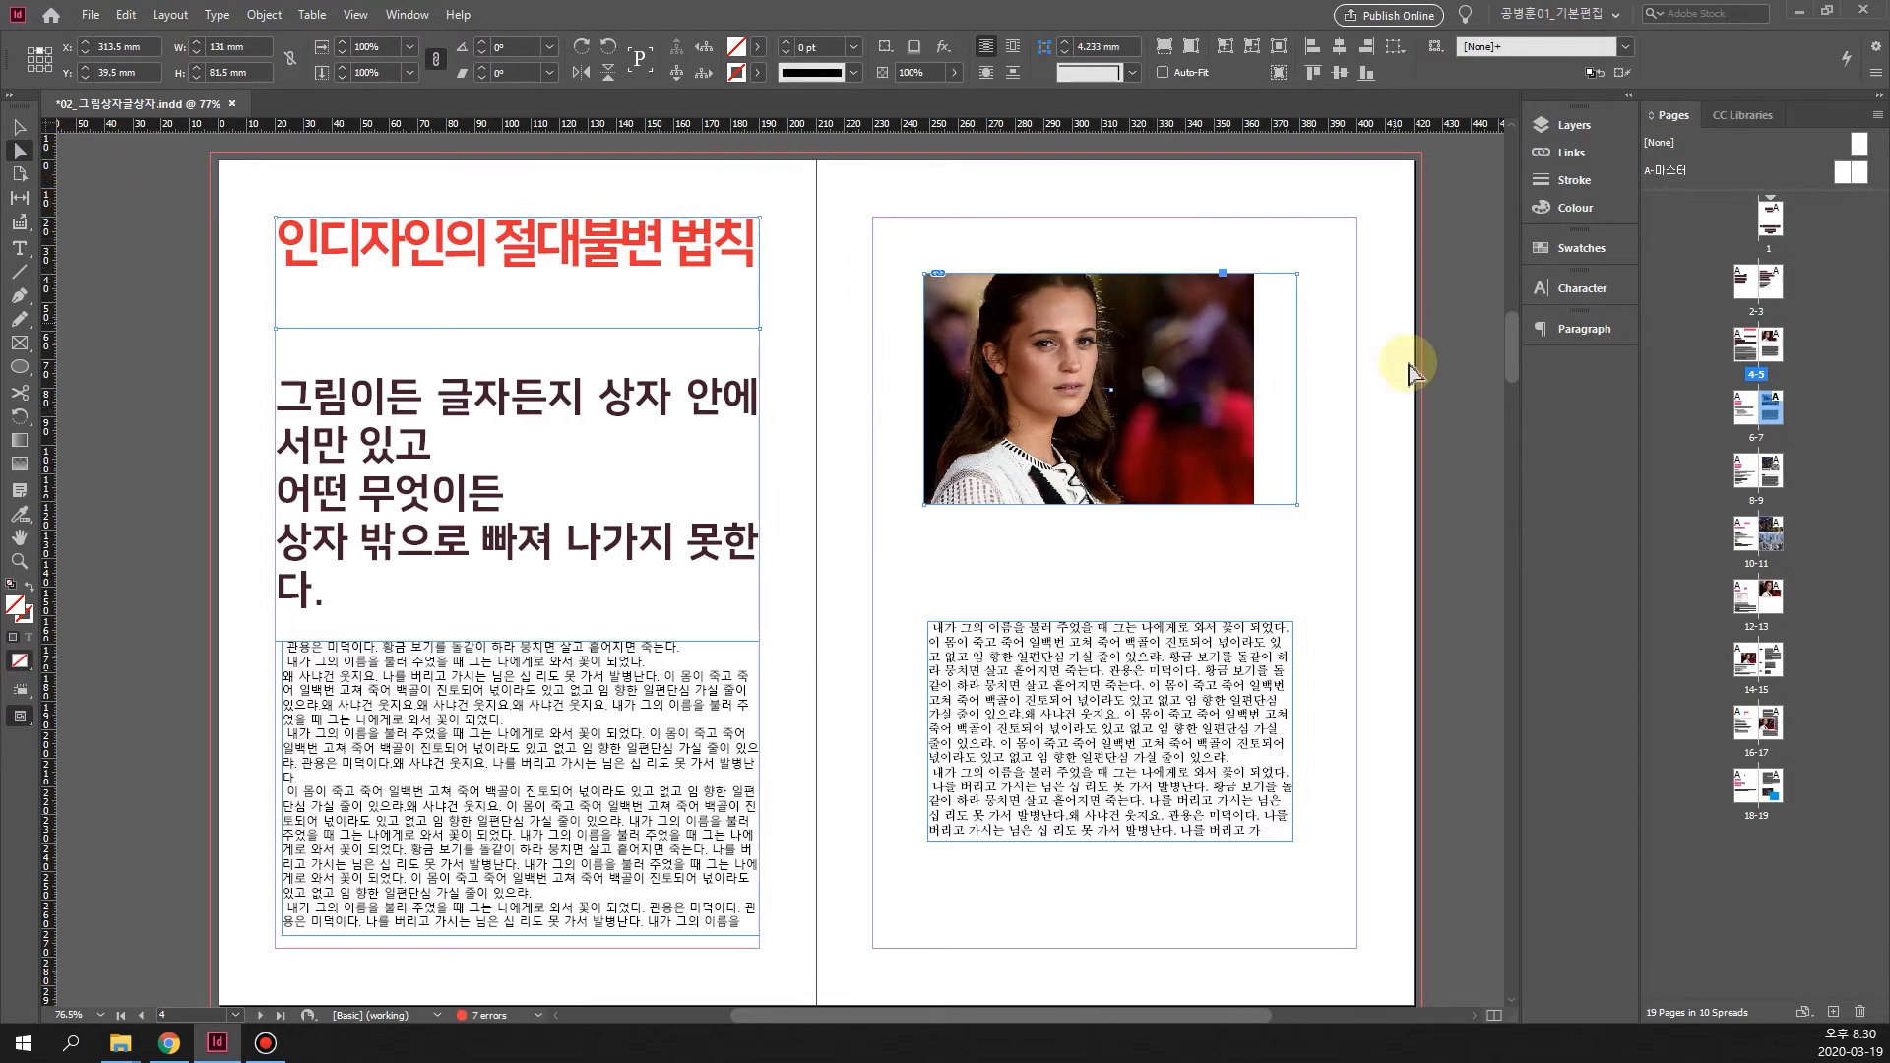
drag(1165, 261, 1189, 388)
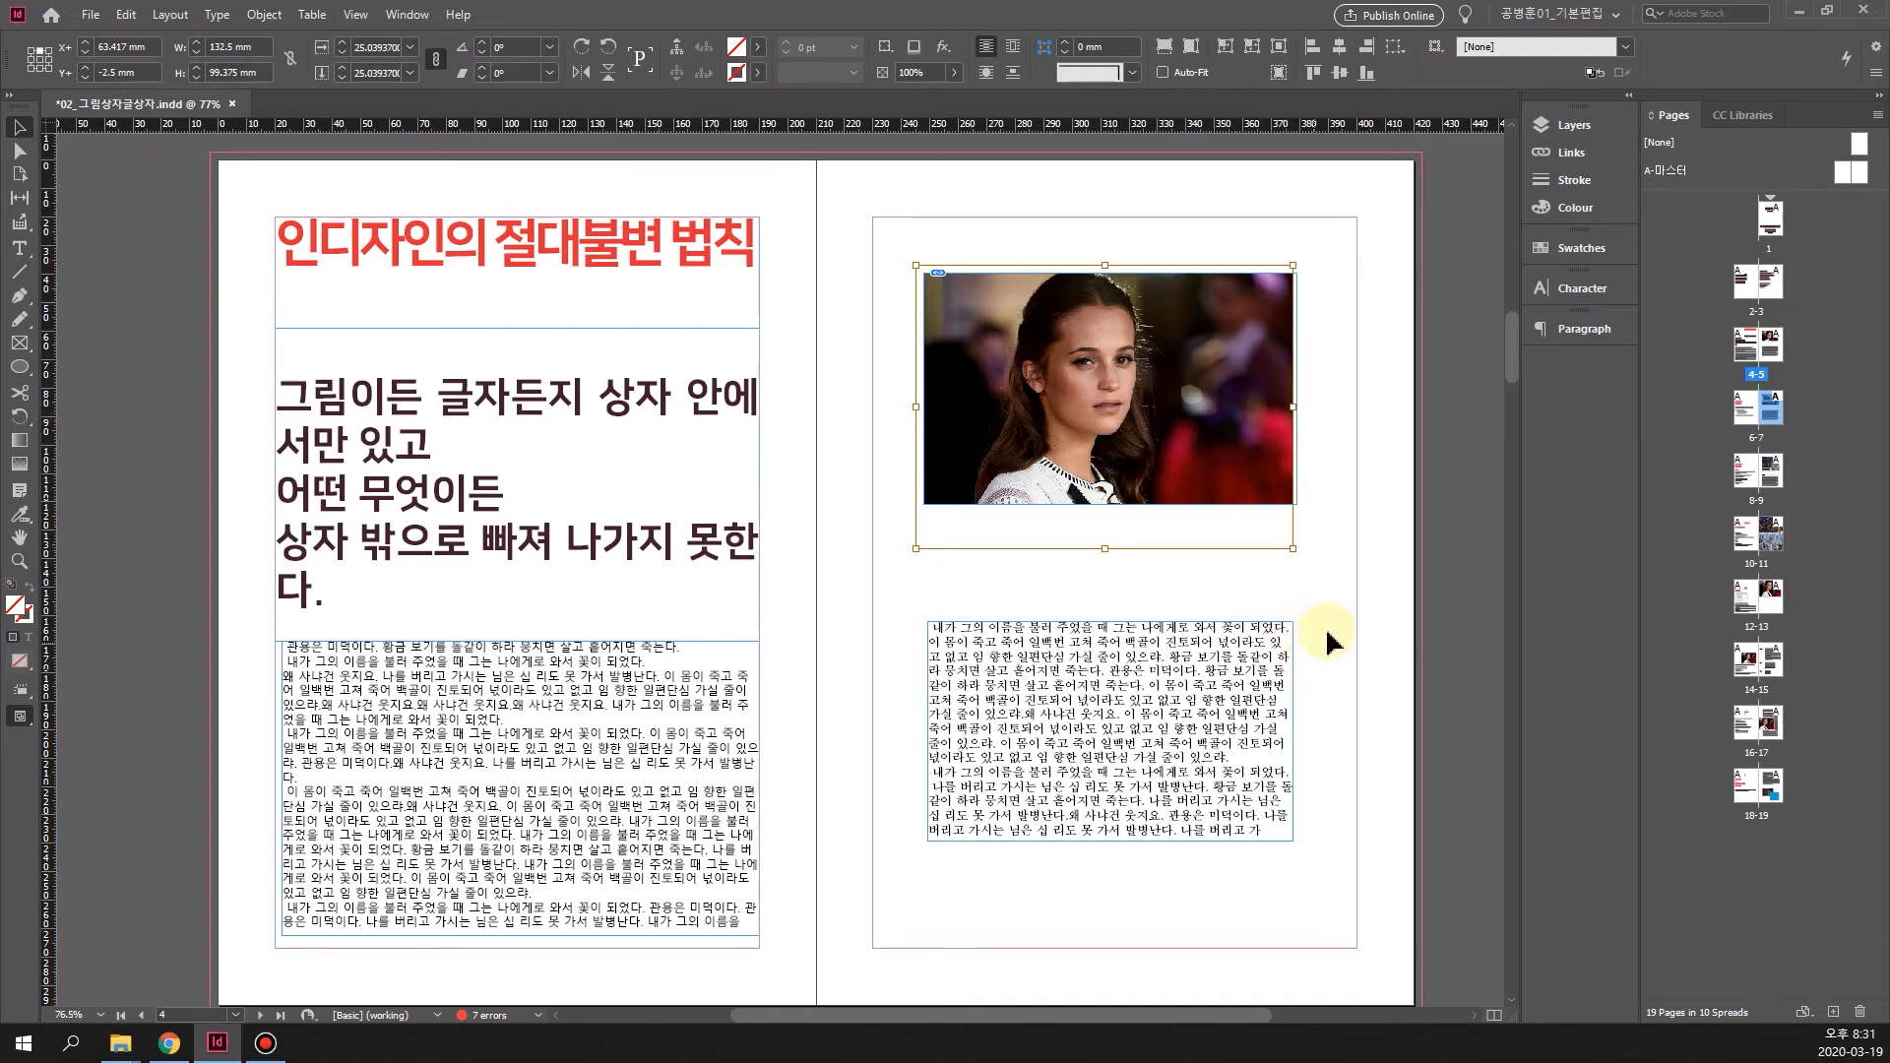
Reselect the portrait content with the content grabber and enlarge it slightly from two opposite corners so it extends beyond its frame
click(1323, 591)
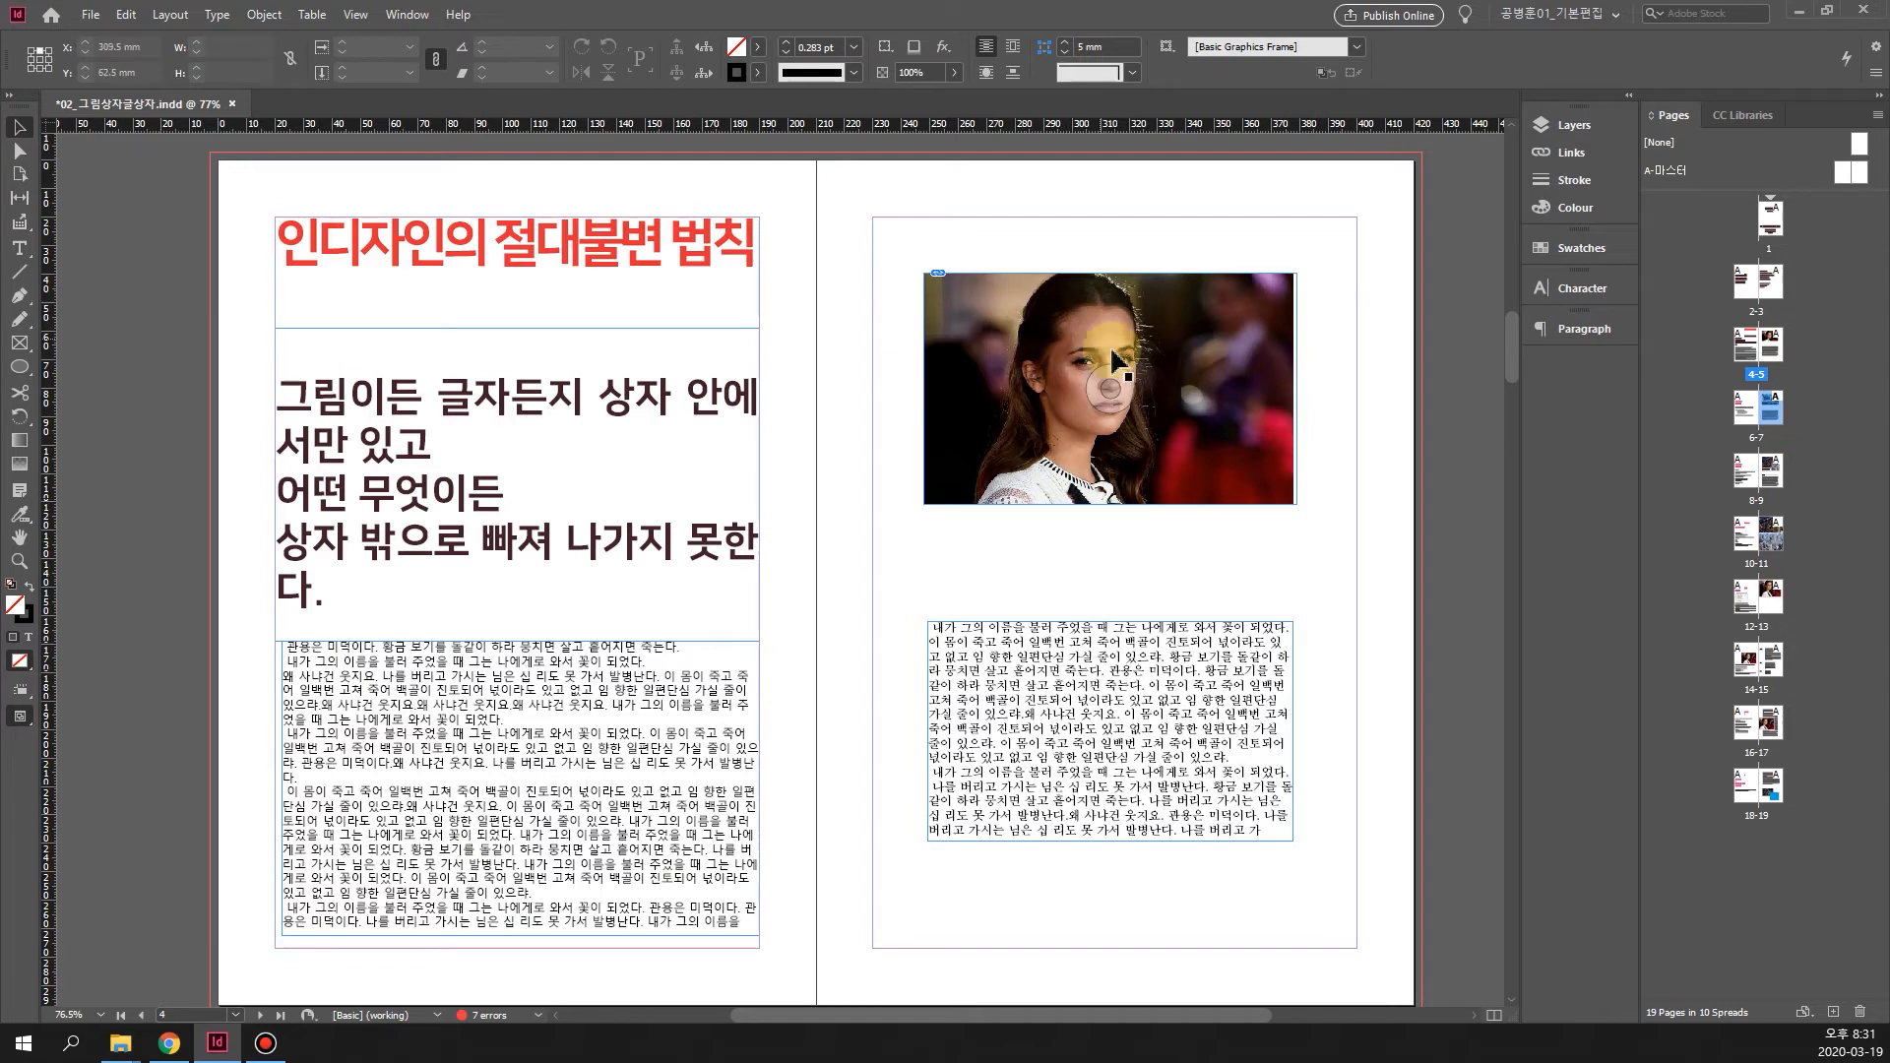
click(1108, 406)
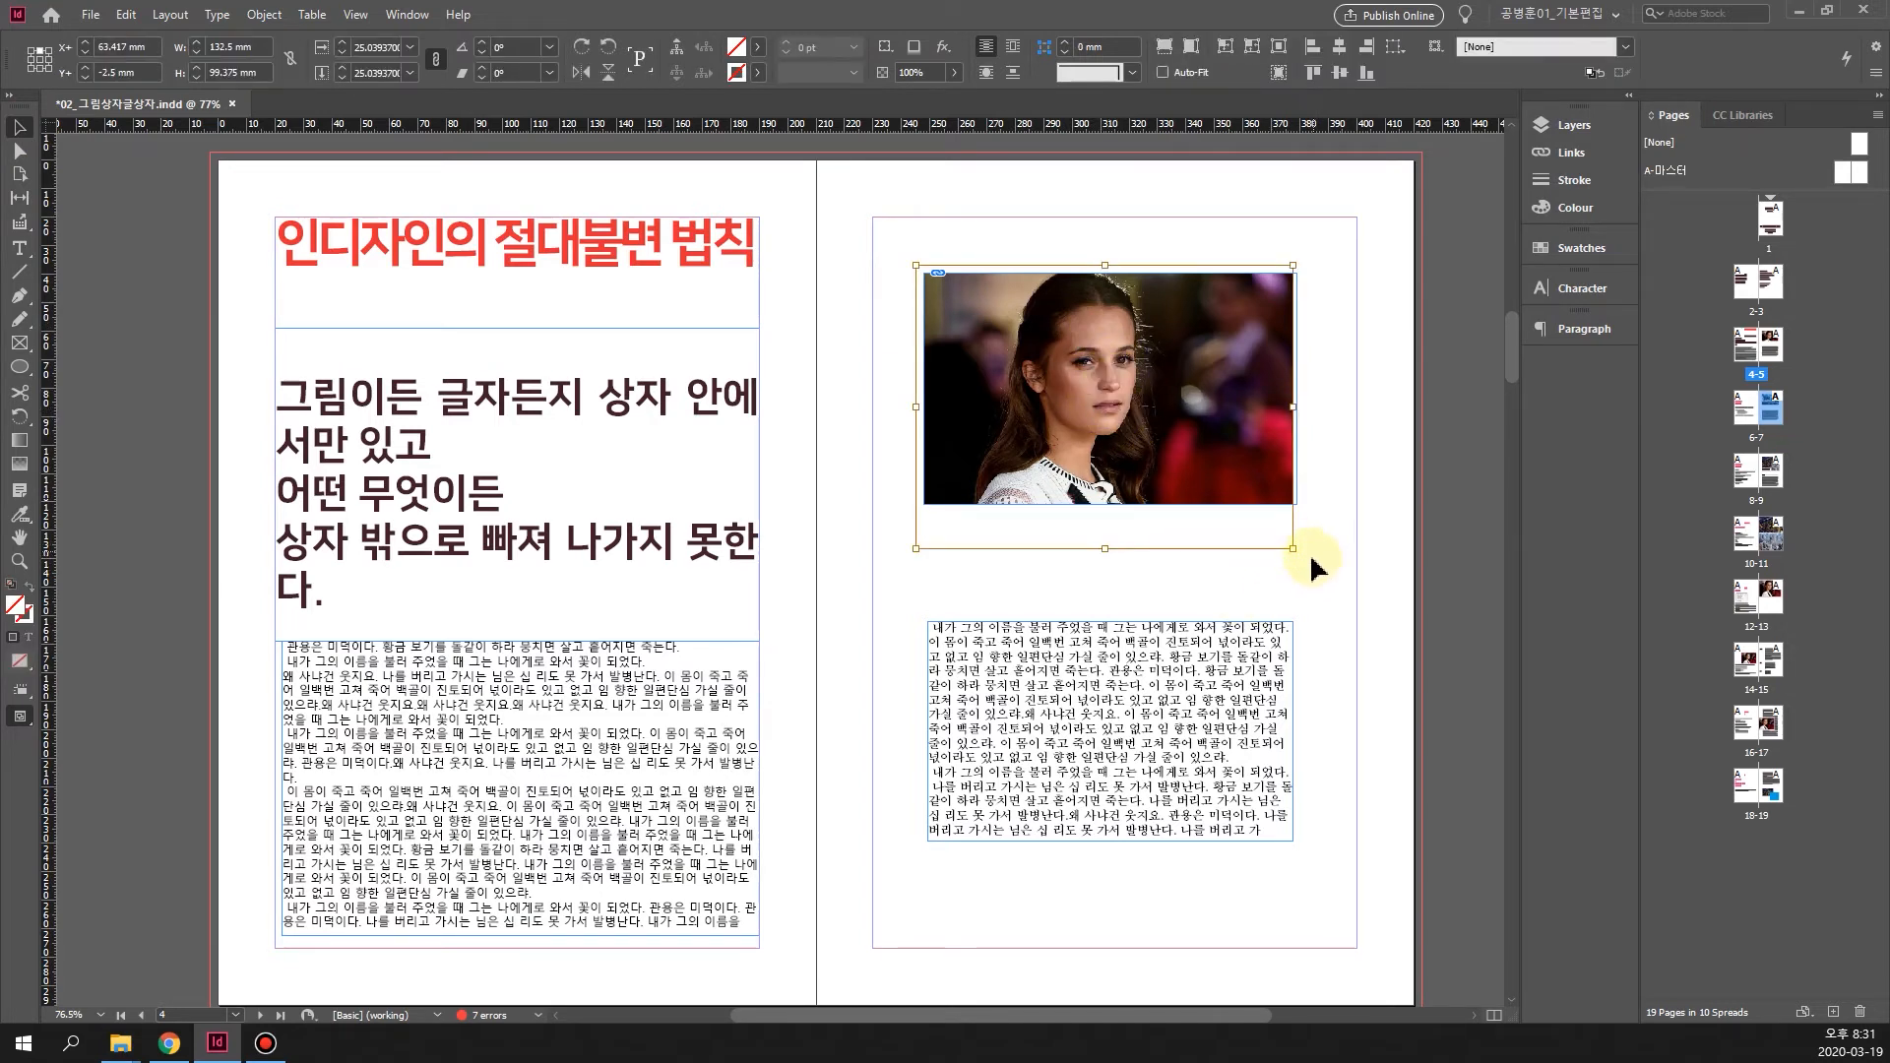
drag(1292, 547, 1329, 575)
drag(915, 266, 887, 244)
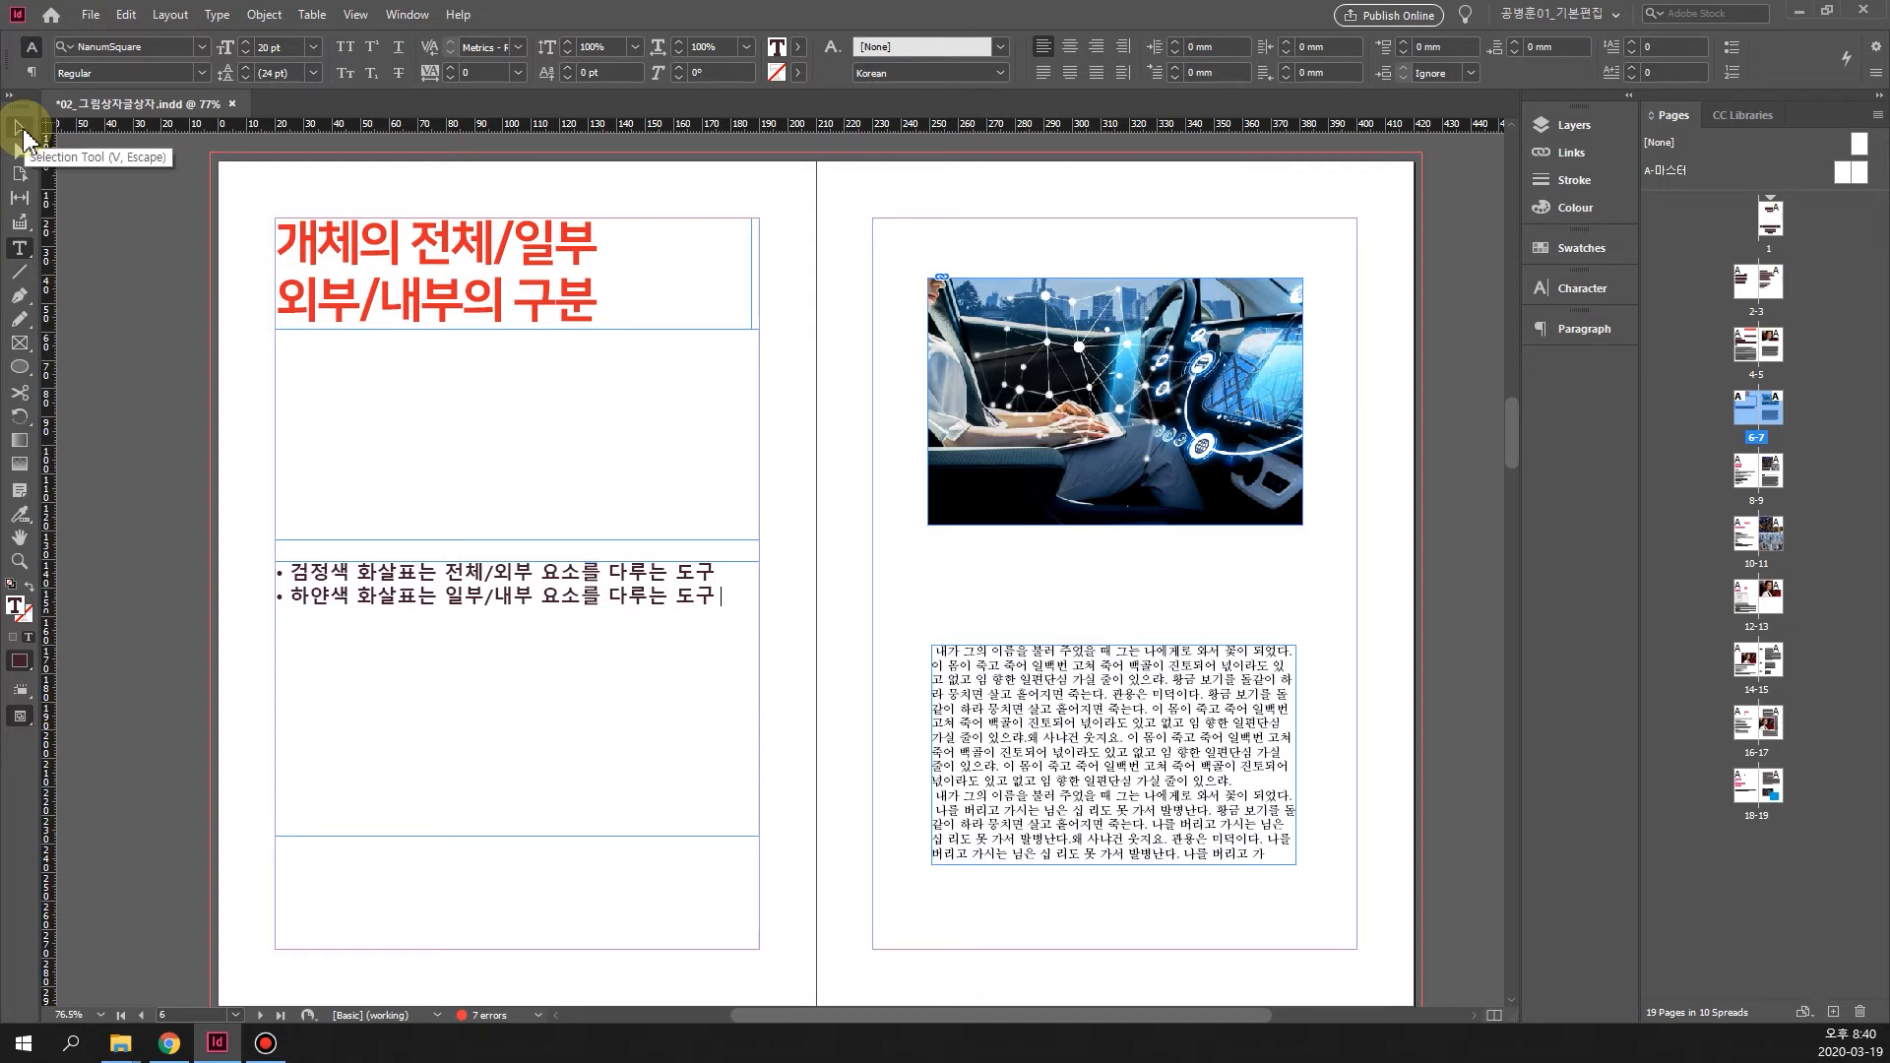
Select the car interior picture's frame on page 7 with the Selection tool and its inner image with the Direct Selection tool
click(21, 130)
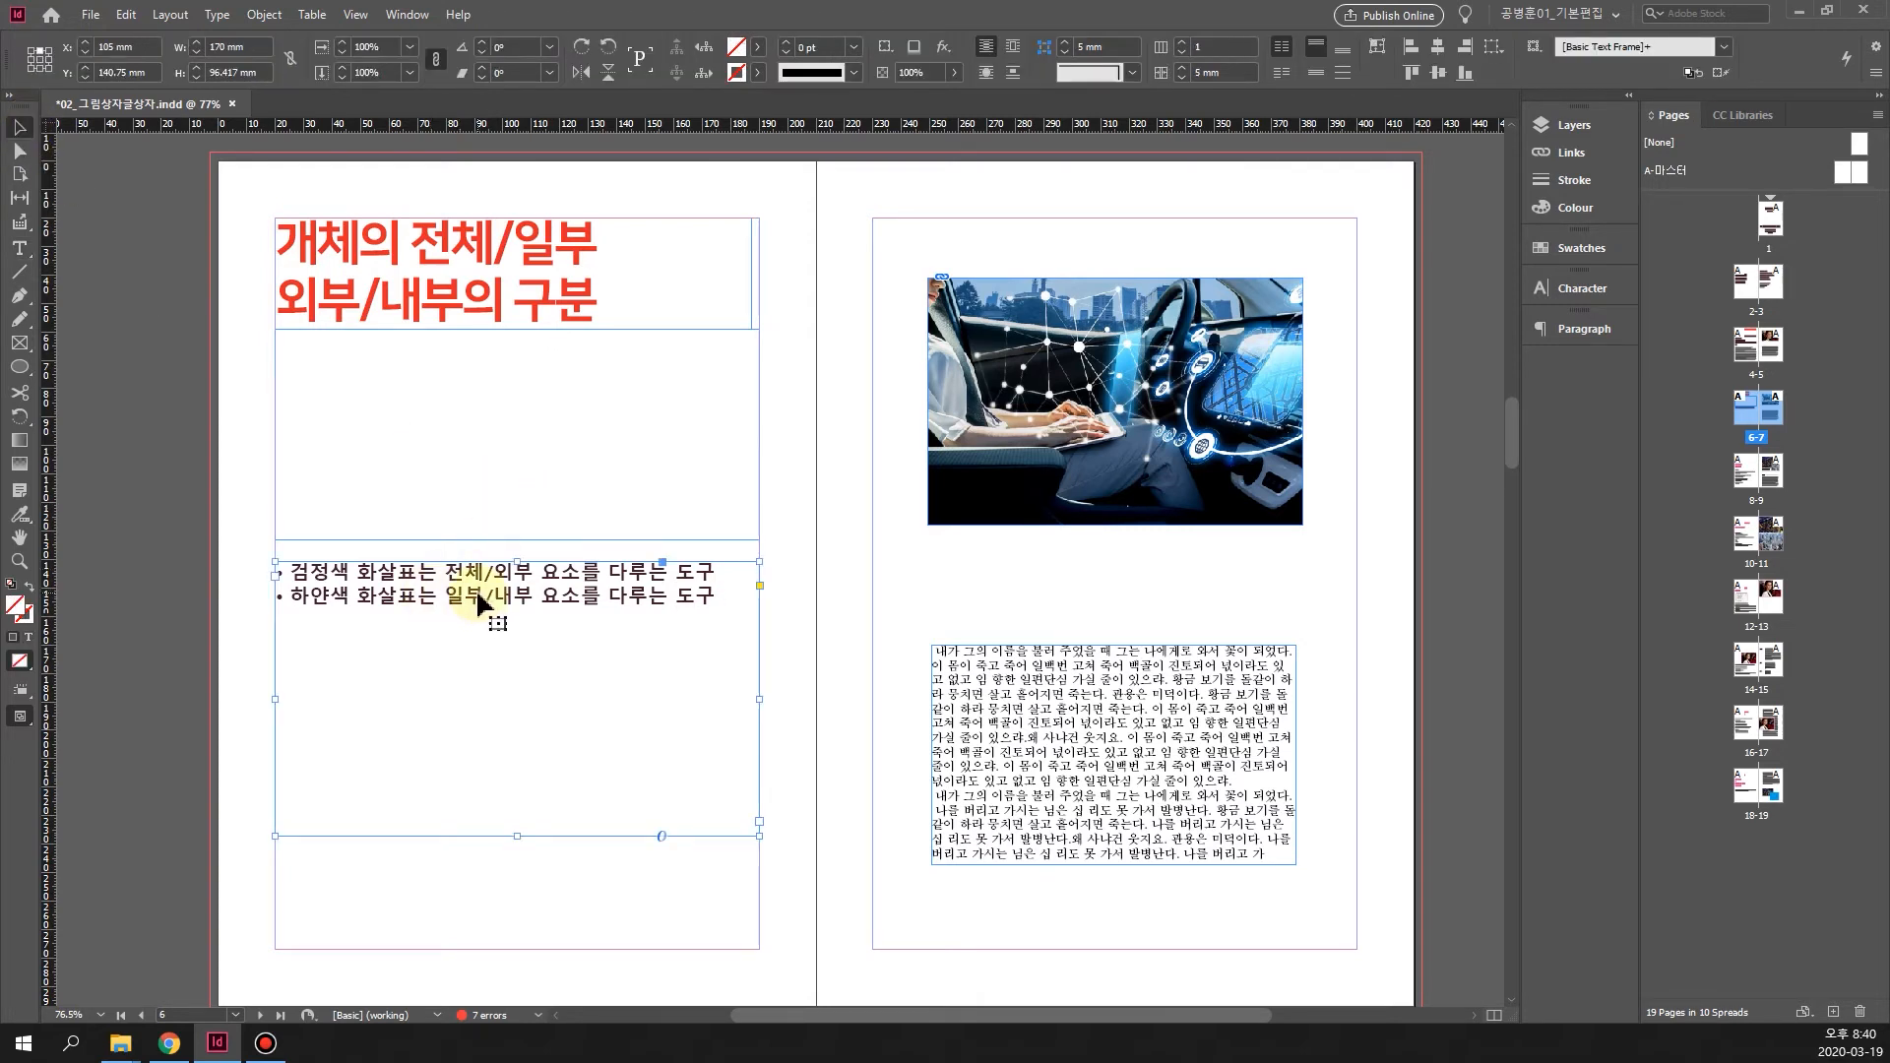
click(1197, 440)
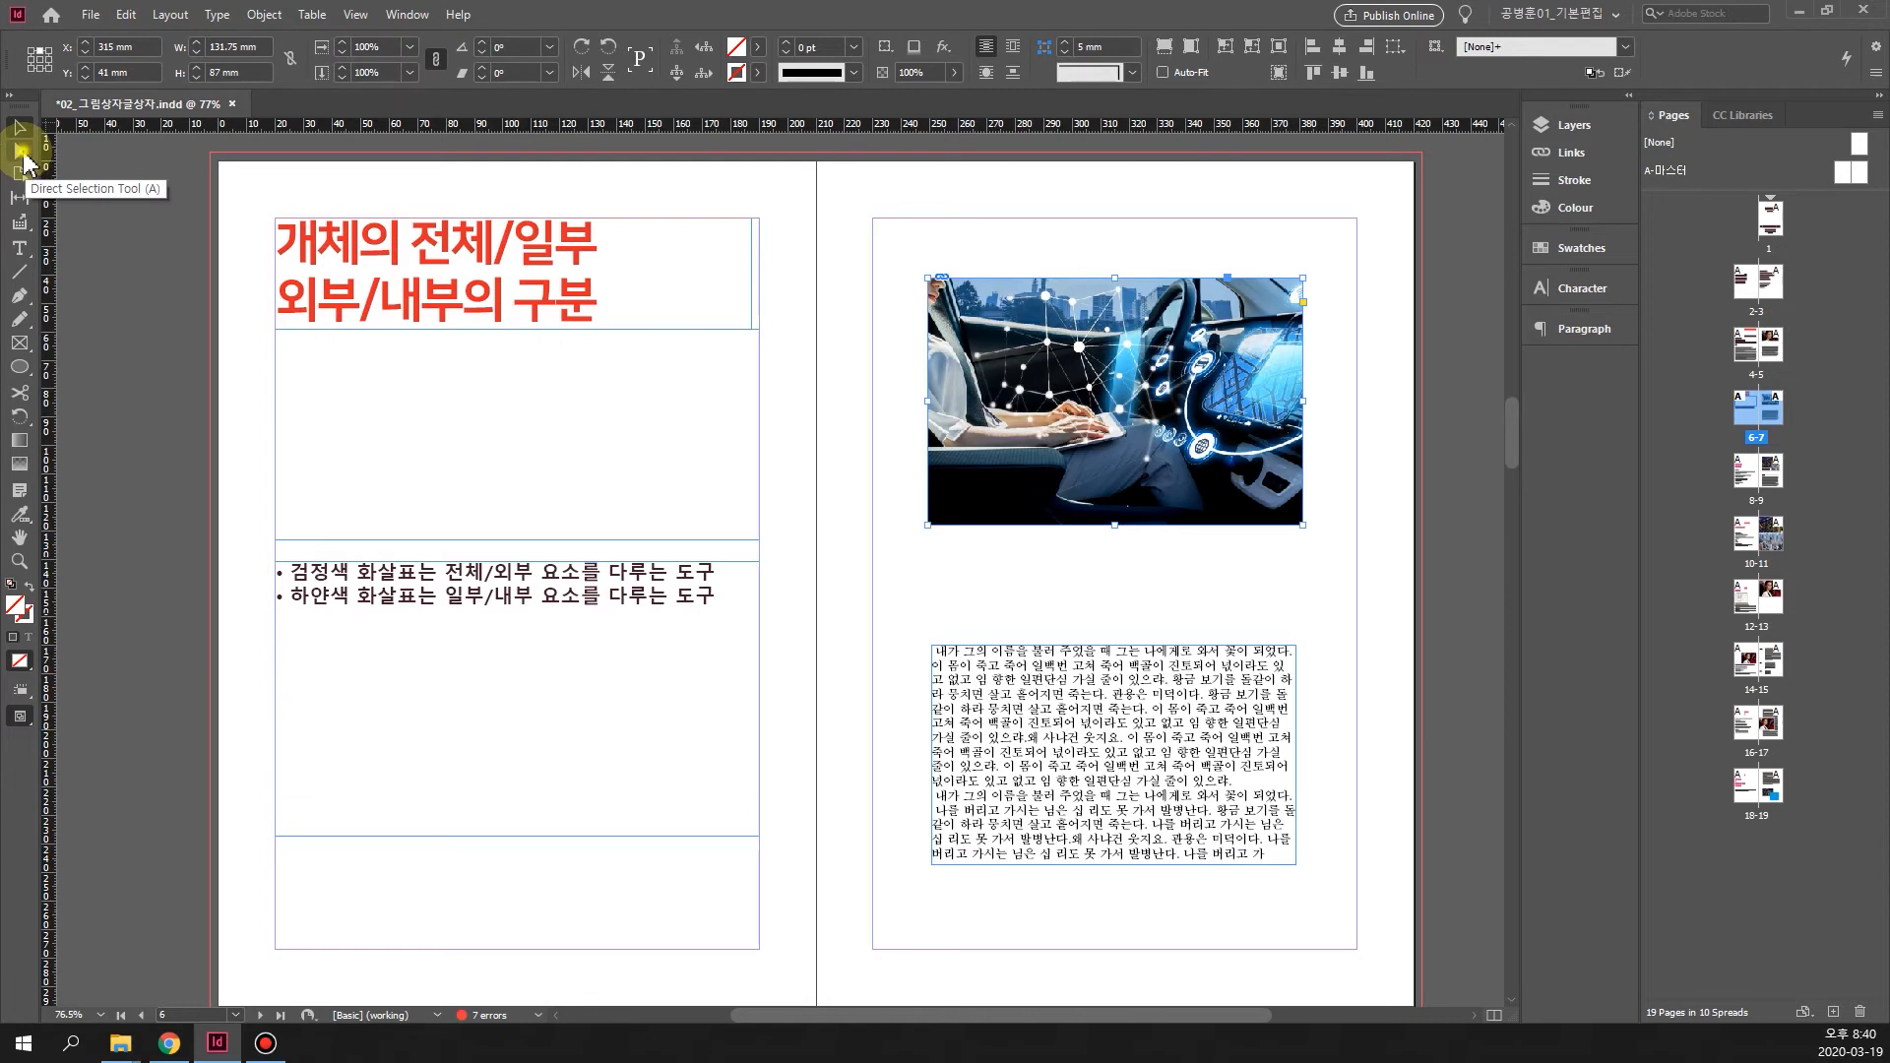
click(21, 155)
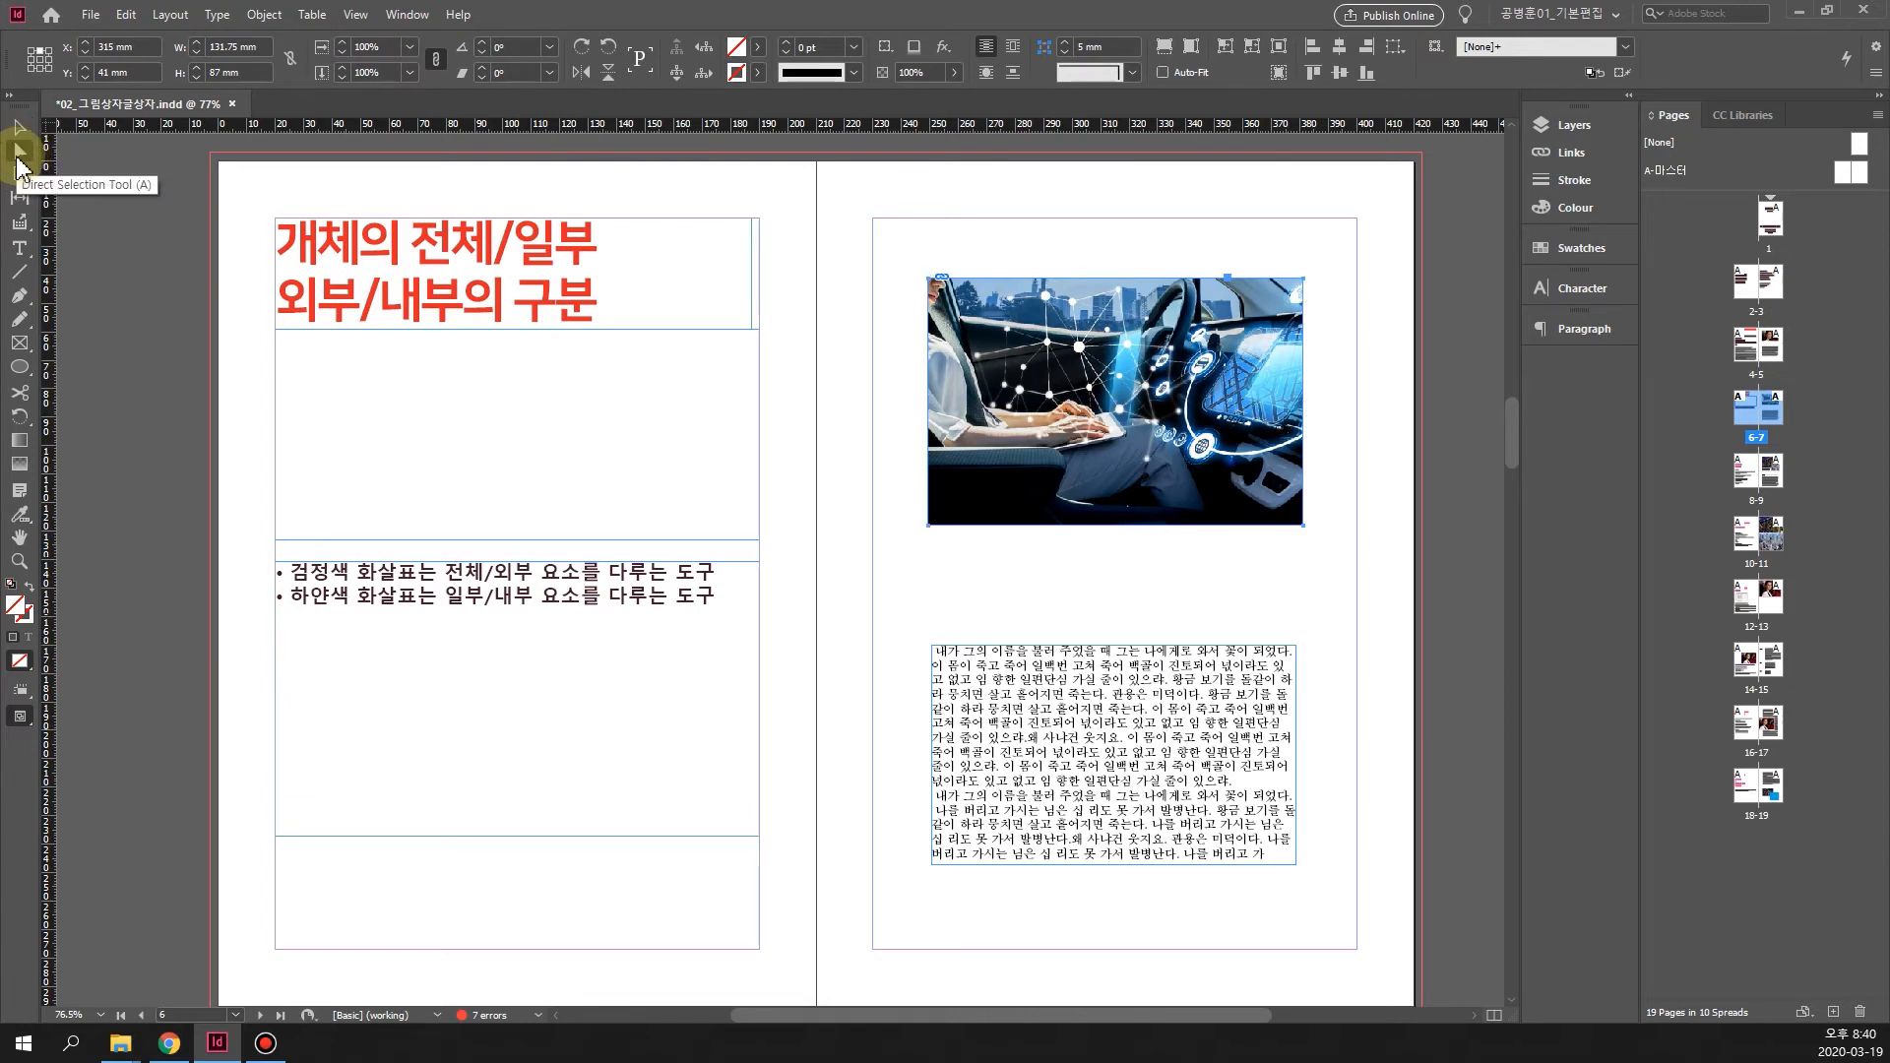
click(970, 408)
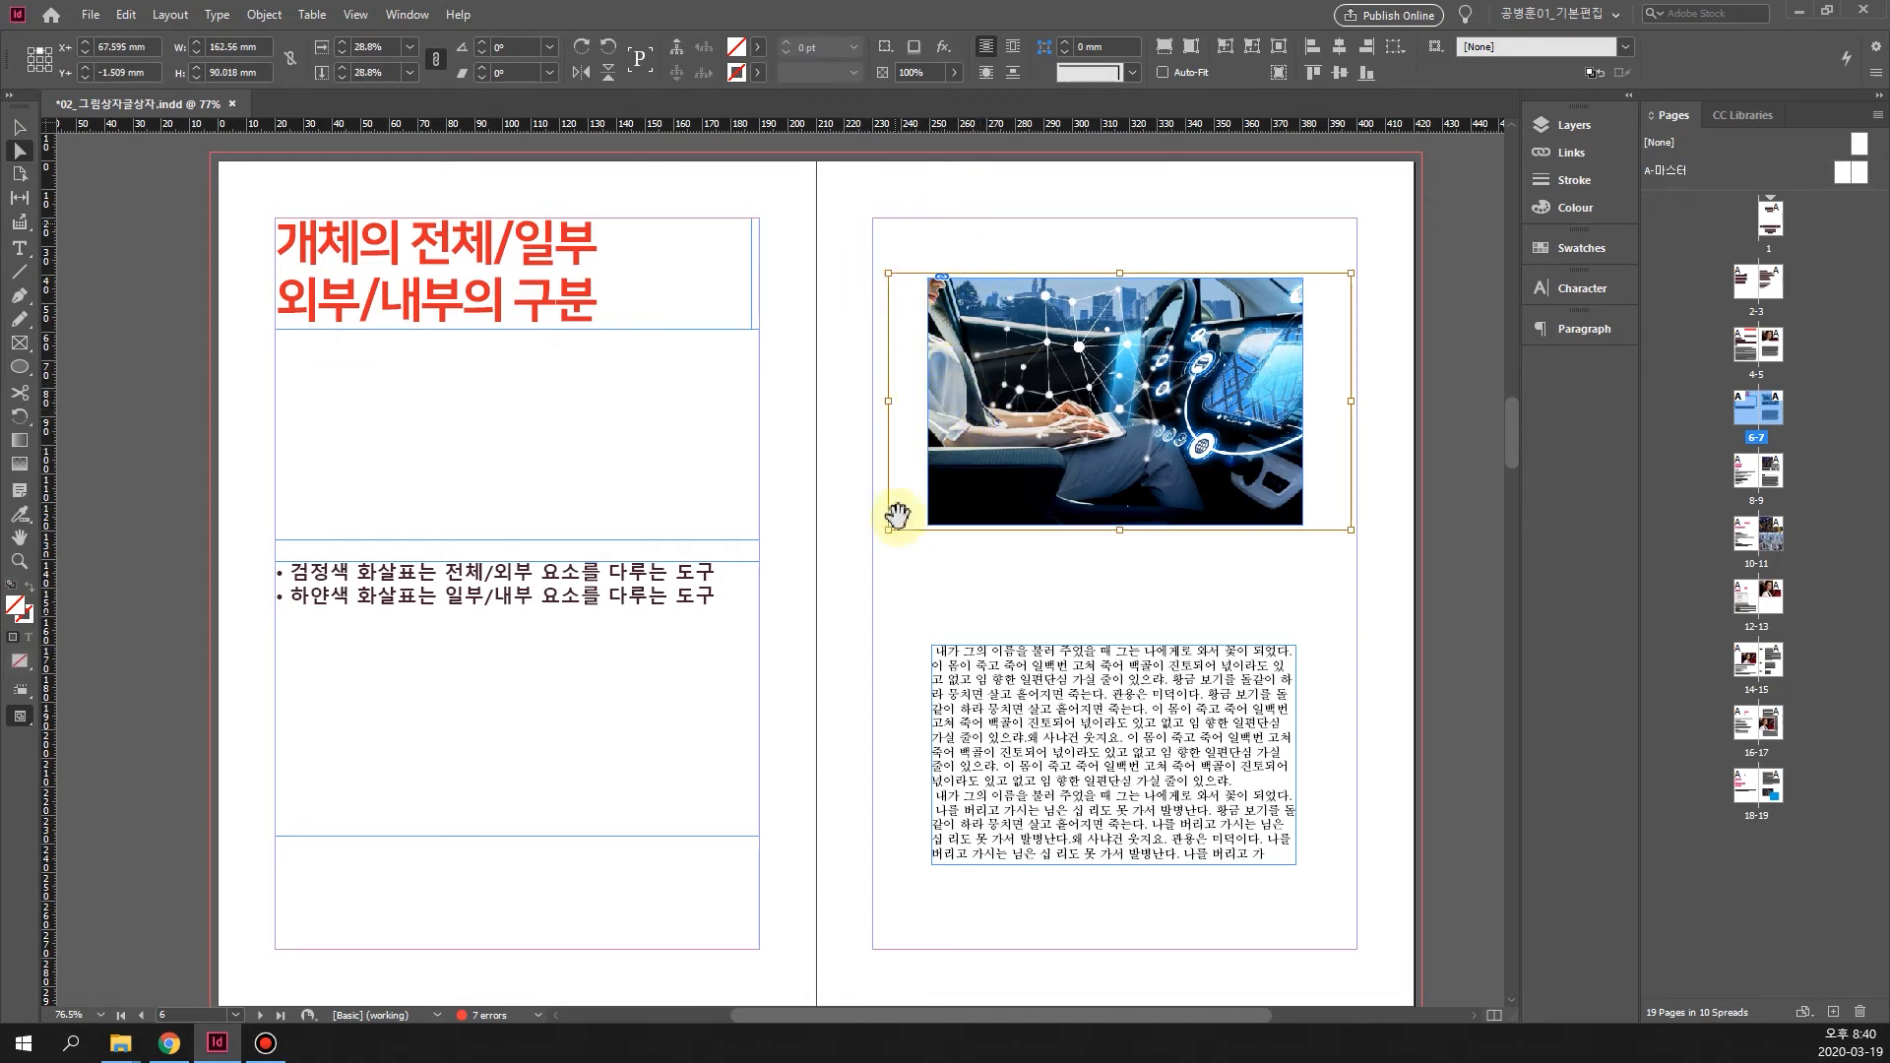
Deselect the car interior image and select its content through the content grabber with the Selection tool
click(21, 129)
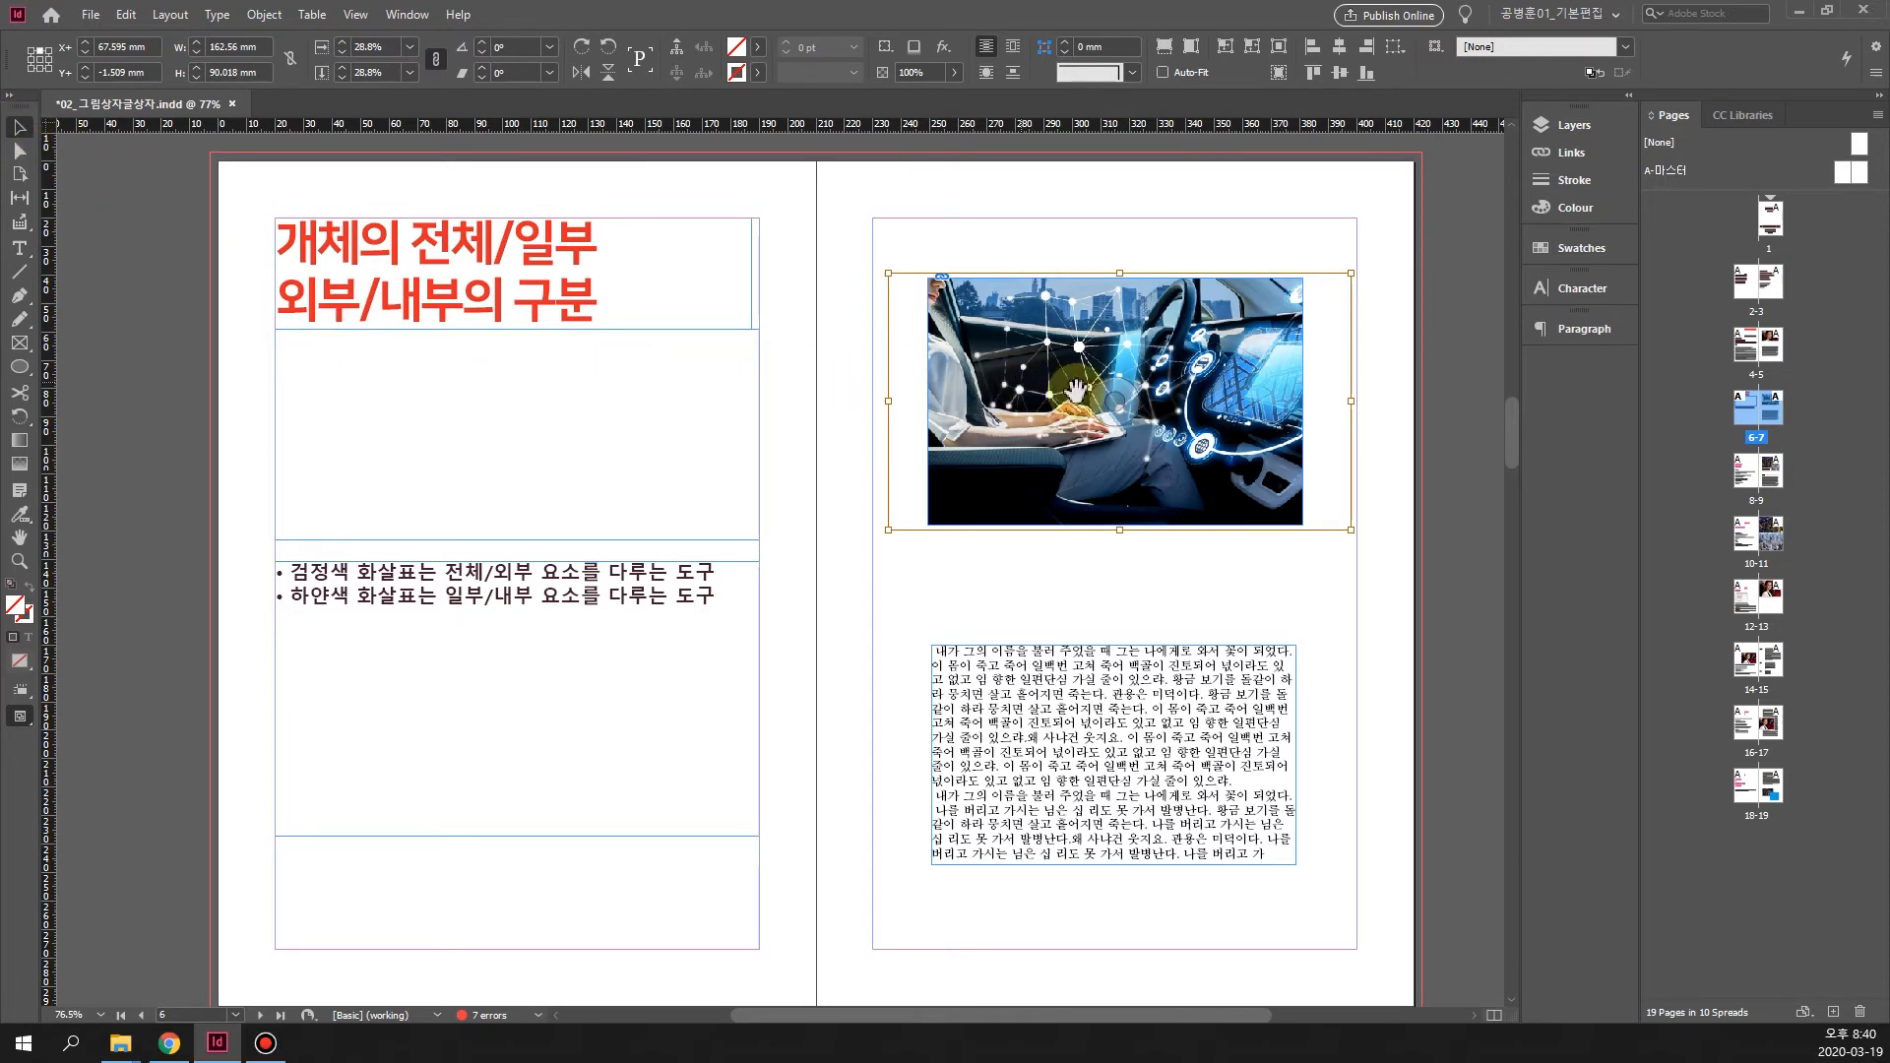
click(1120, 597)
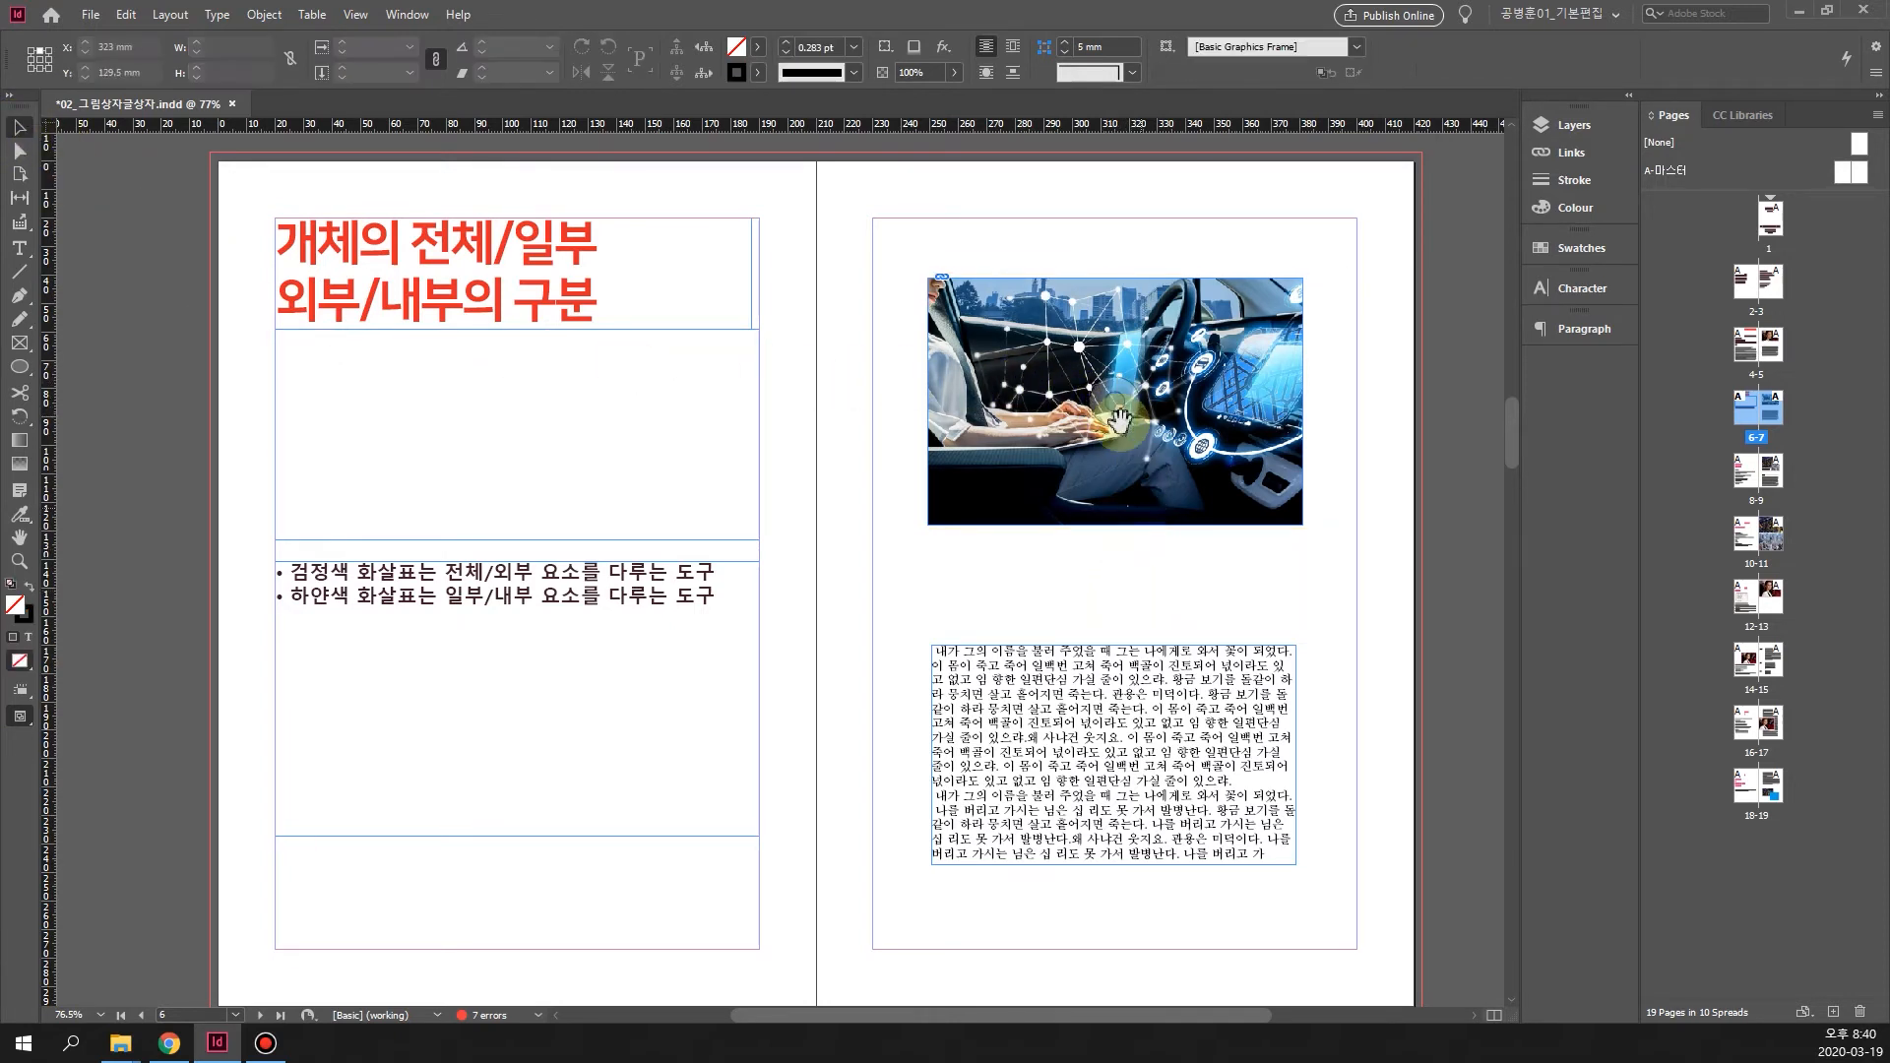
click(1105, 404)
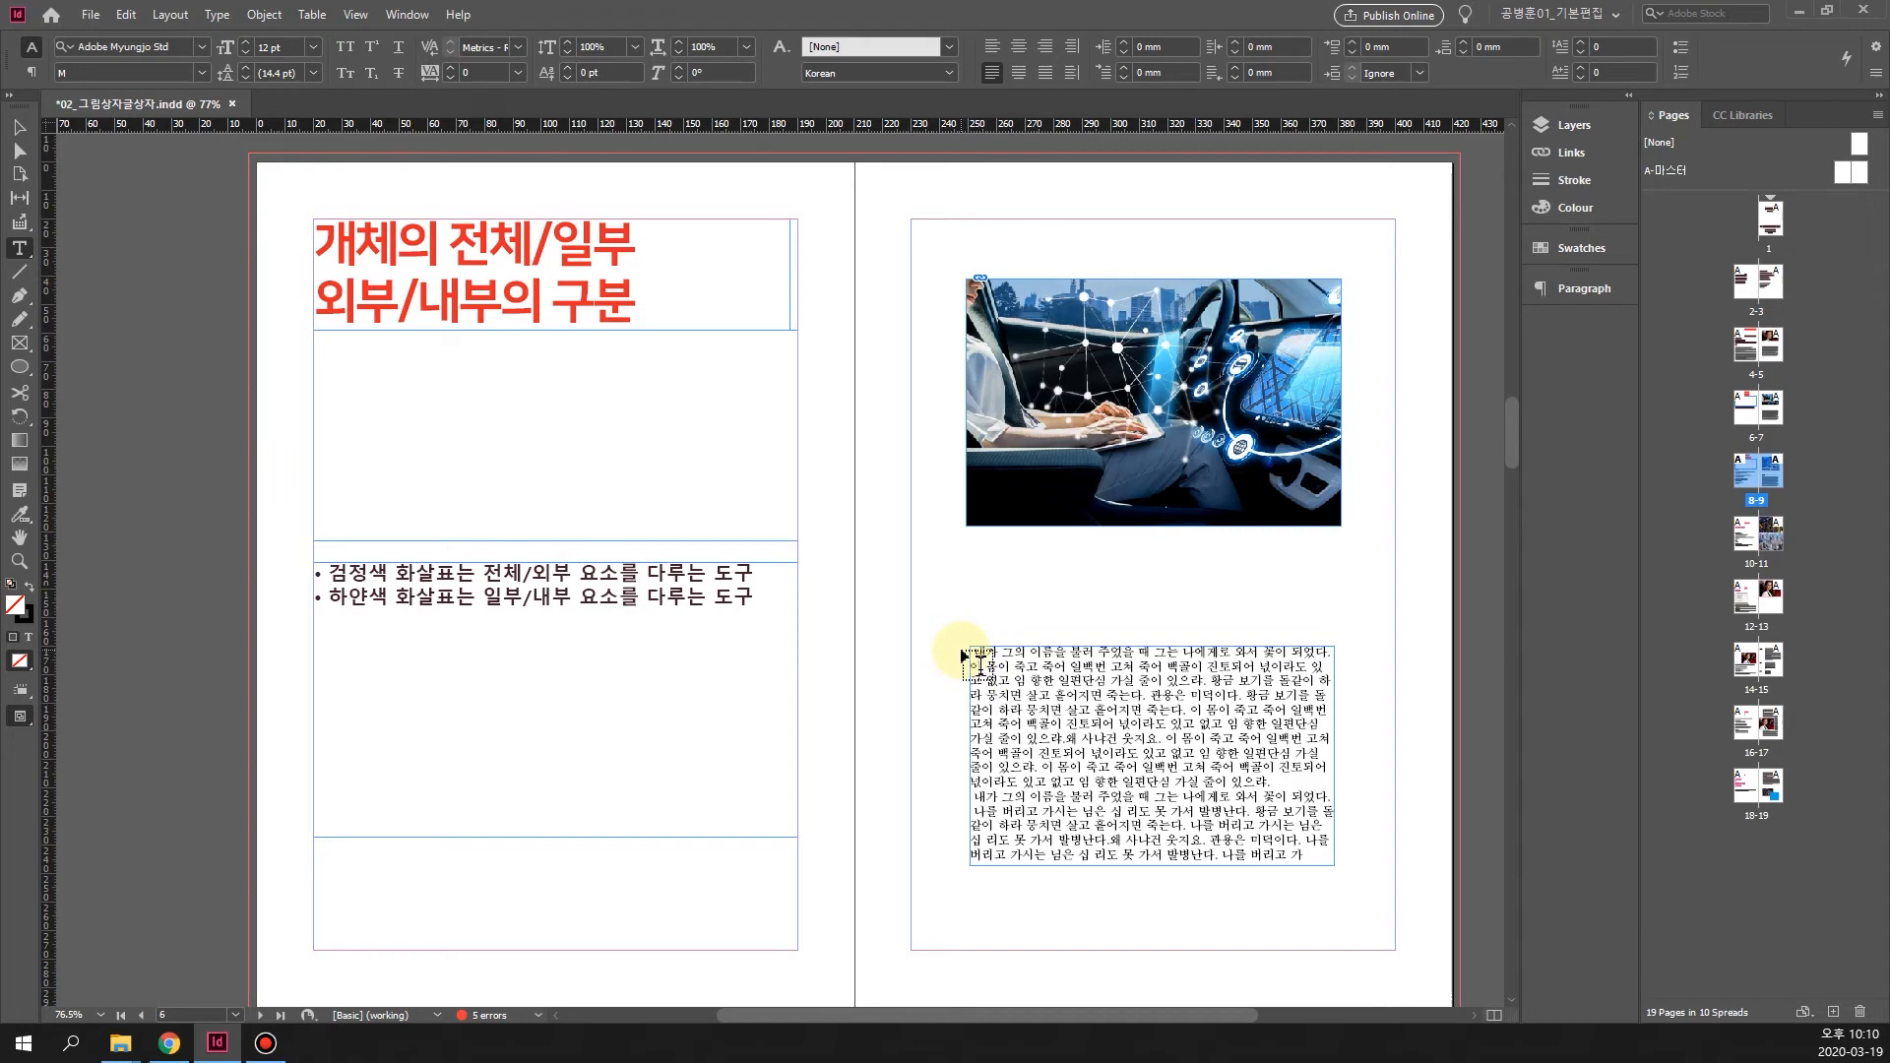
Select all the text in the page 7 text frame, and extend the frame upward to a height of about 103.5 mm
drag(973, 650, 1316, 865)
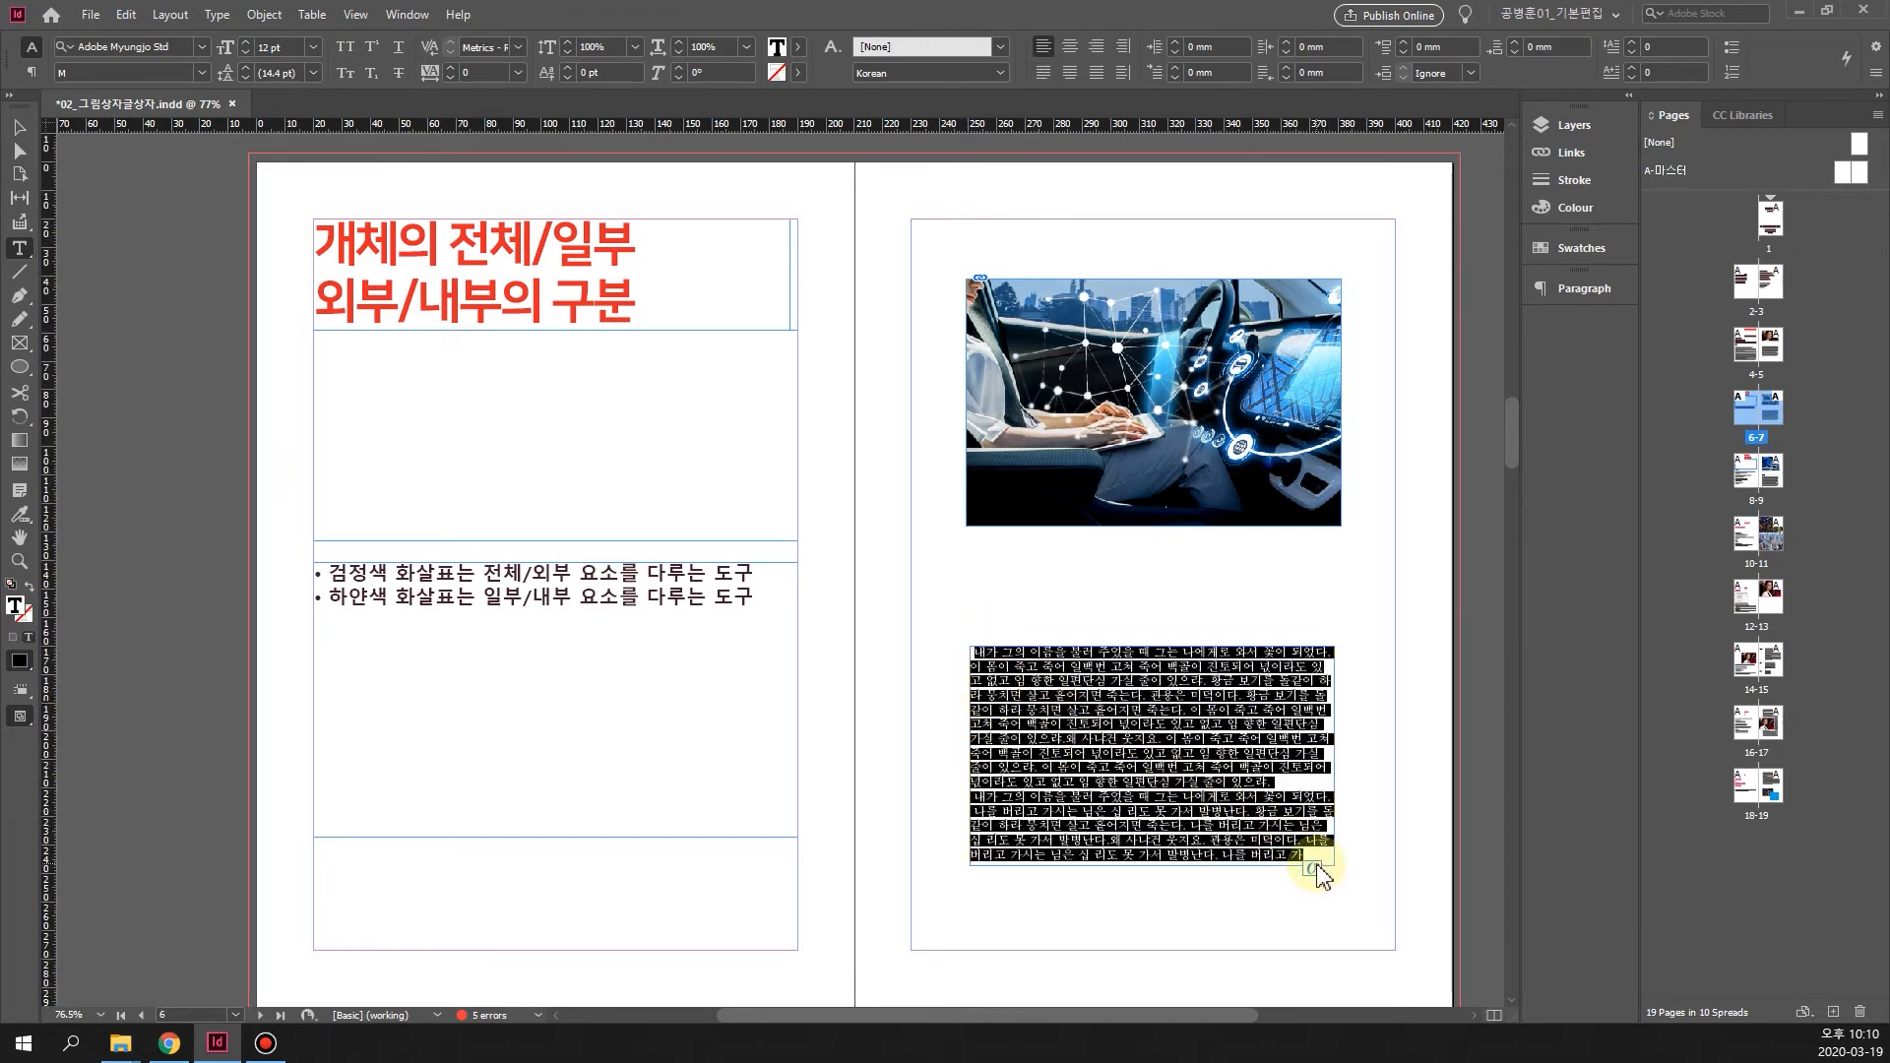
click(19, 128)
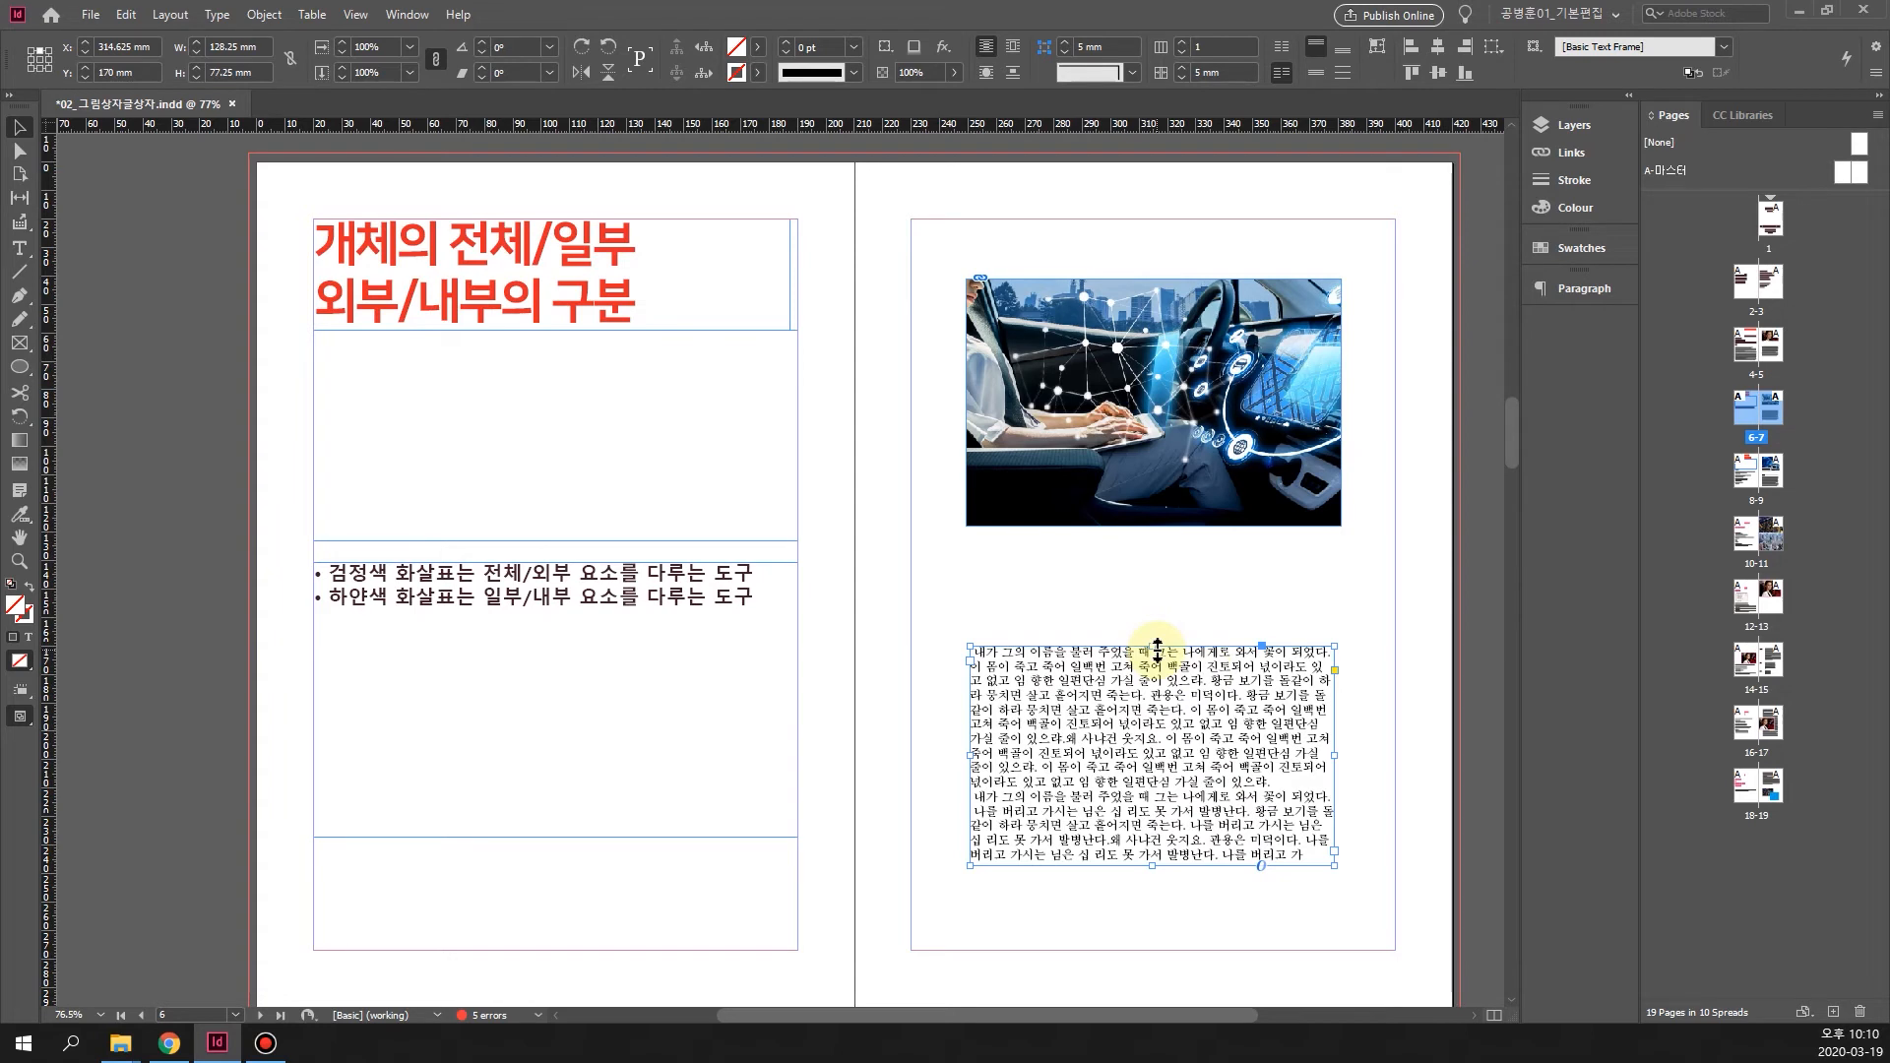
drag(1158, 646, 1150, 571)
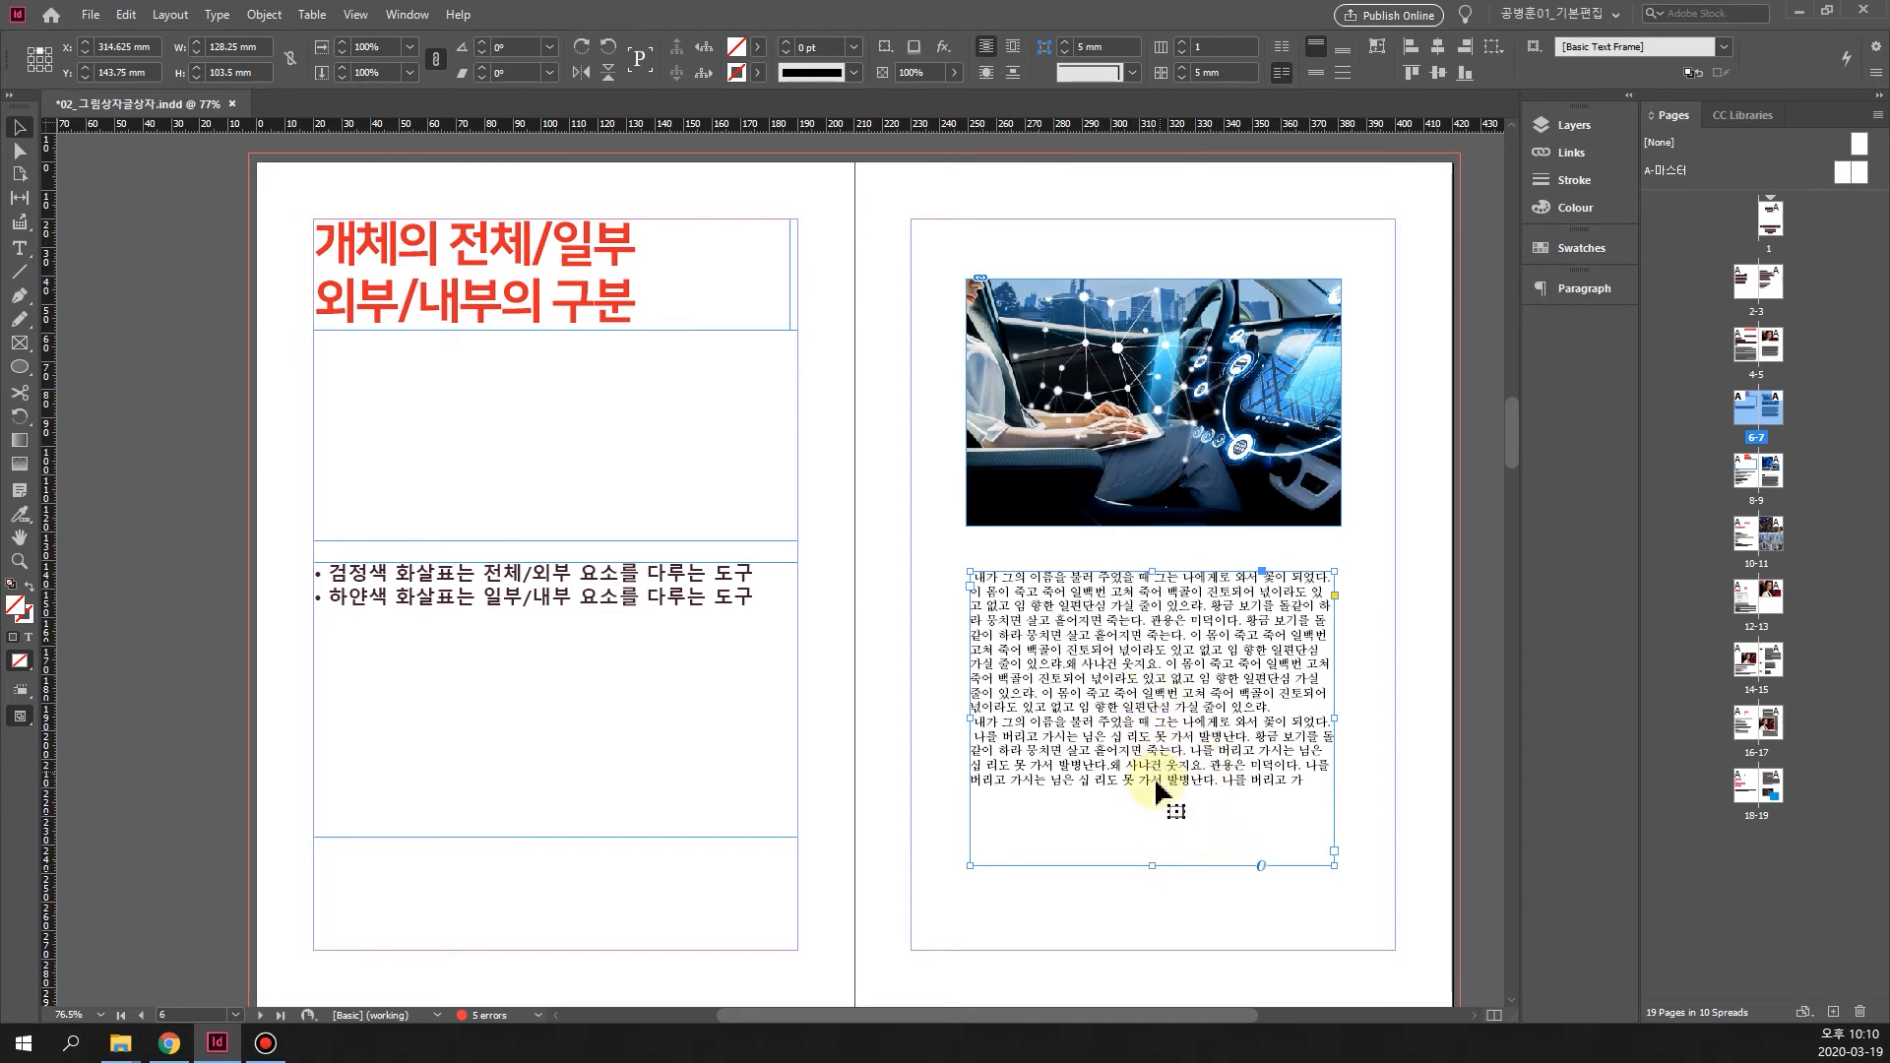
click(1280, 913)
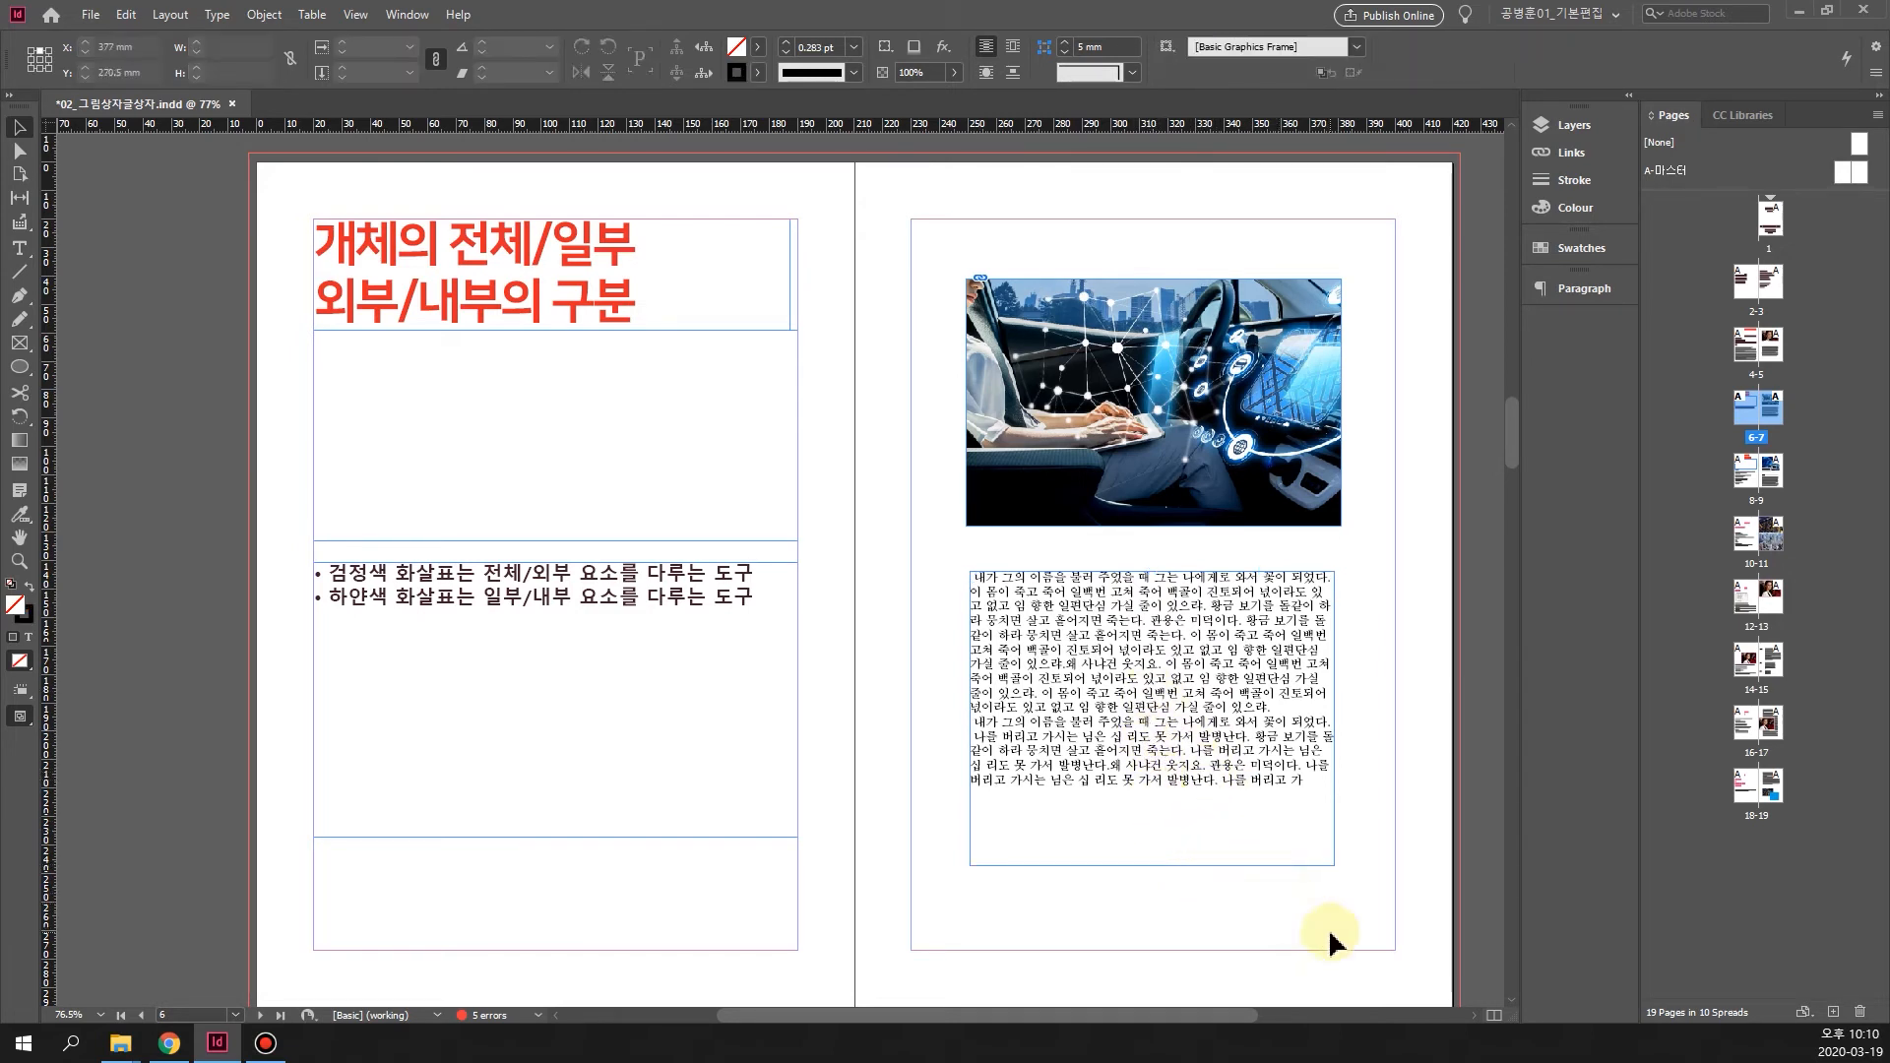
Select the first word "내가" in the page 7 text frame with the Type tool and clear the selection
key(ctrl+equal)
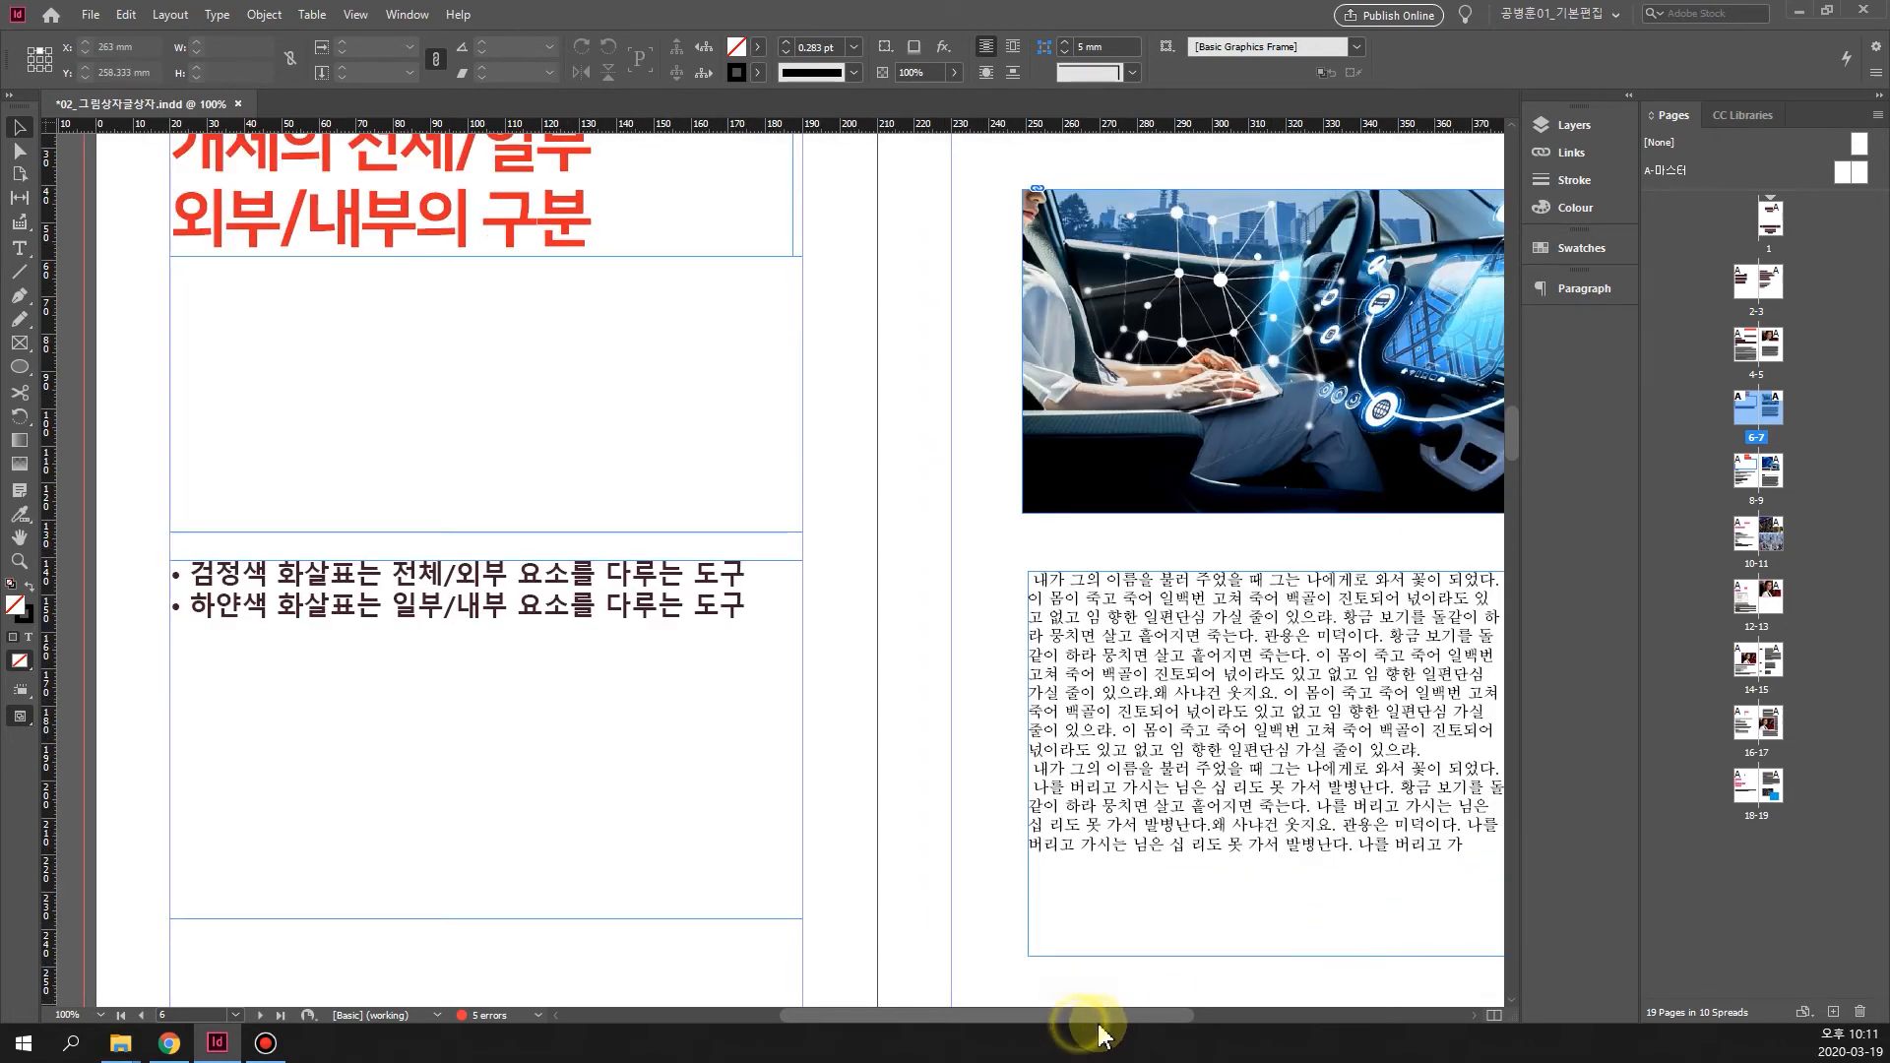
scroll(1100, 1023, right, 5)
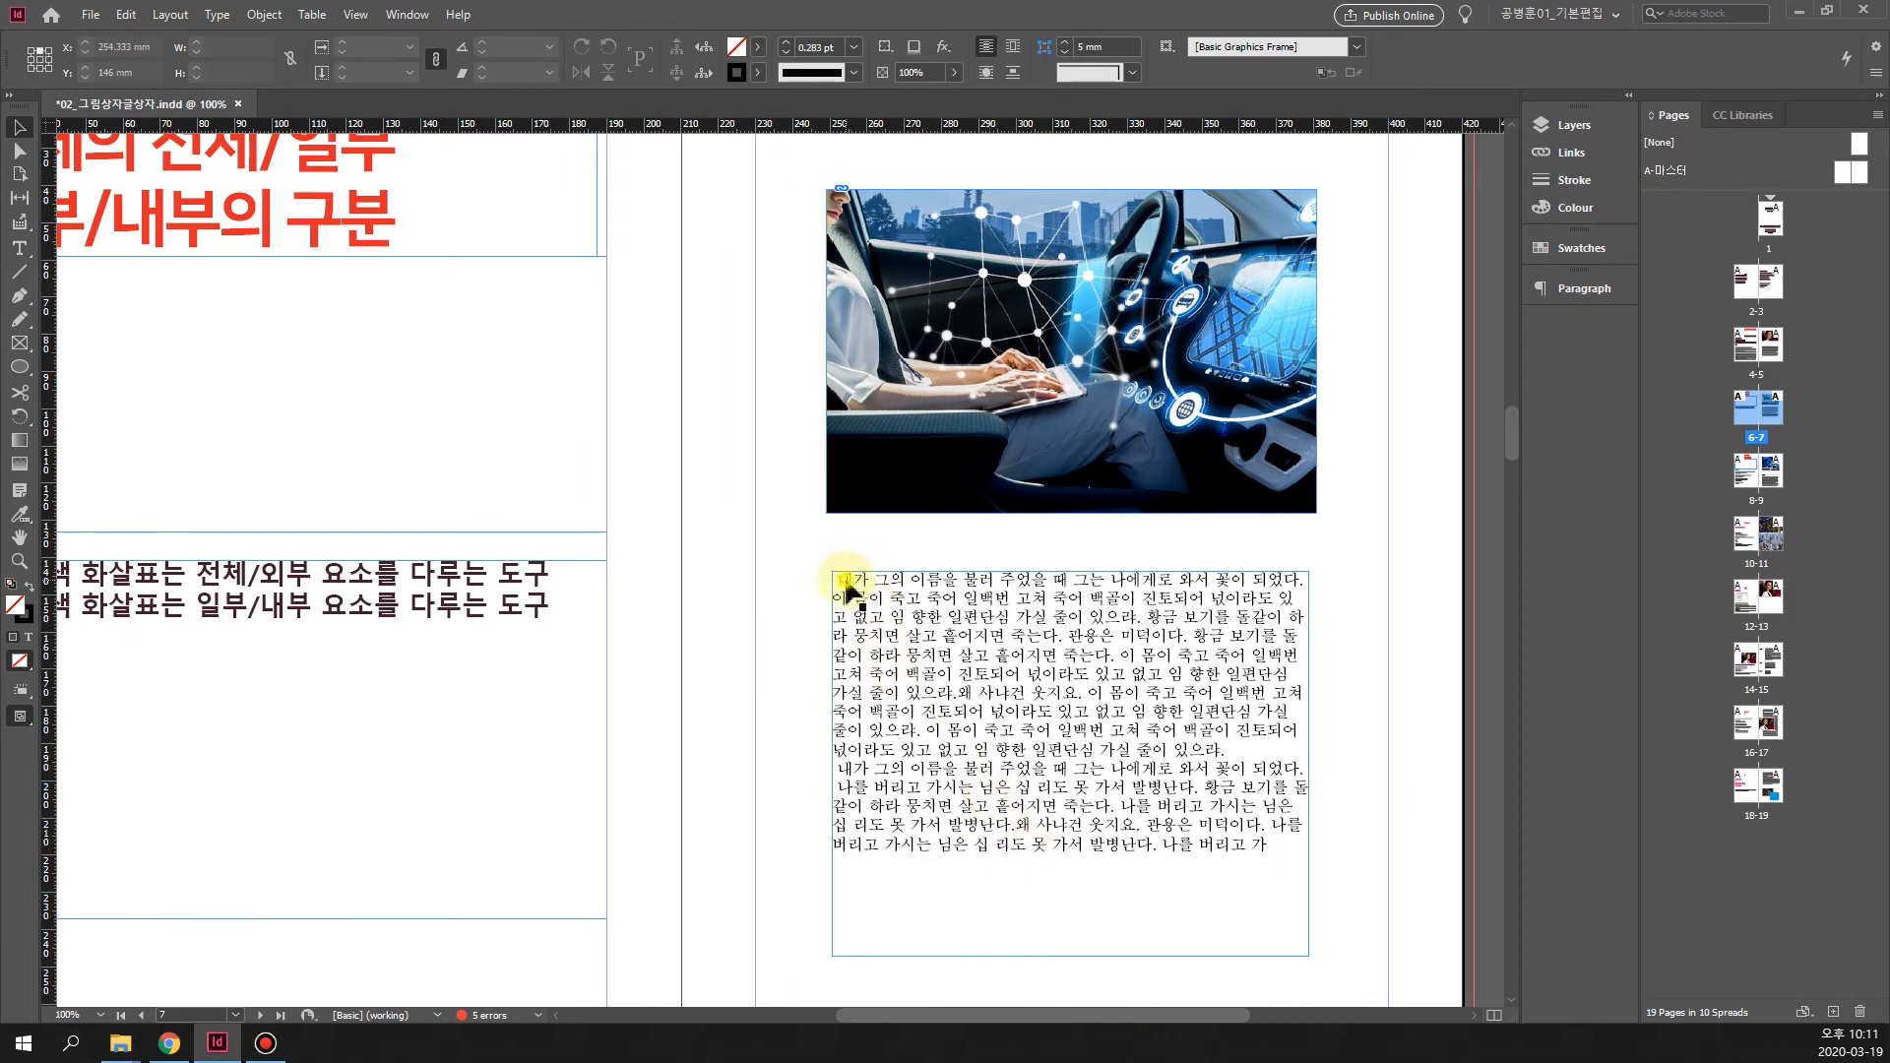
click(870, 595)
double_click(856, 586)
drag(852, 581, 872, 582)
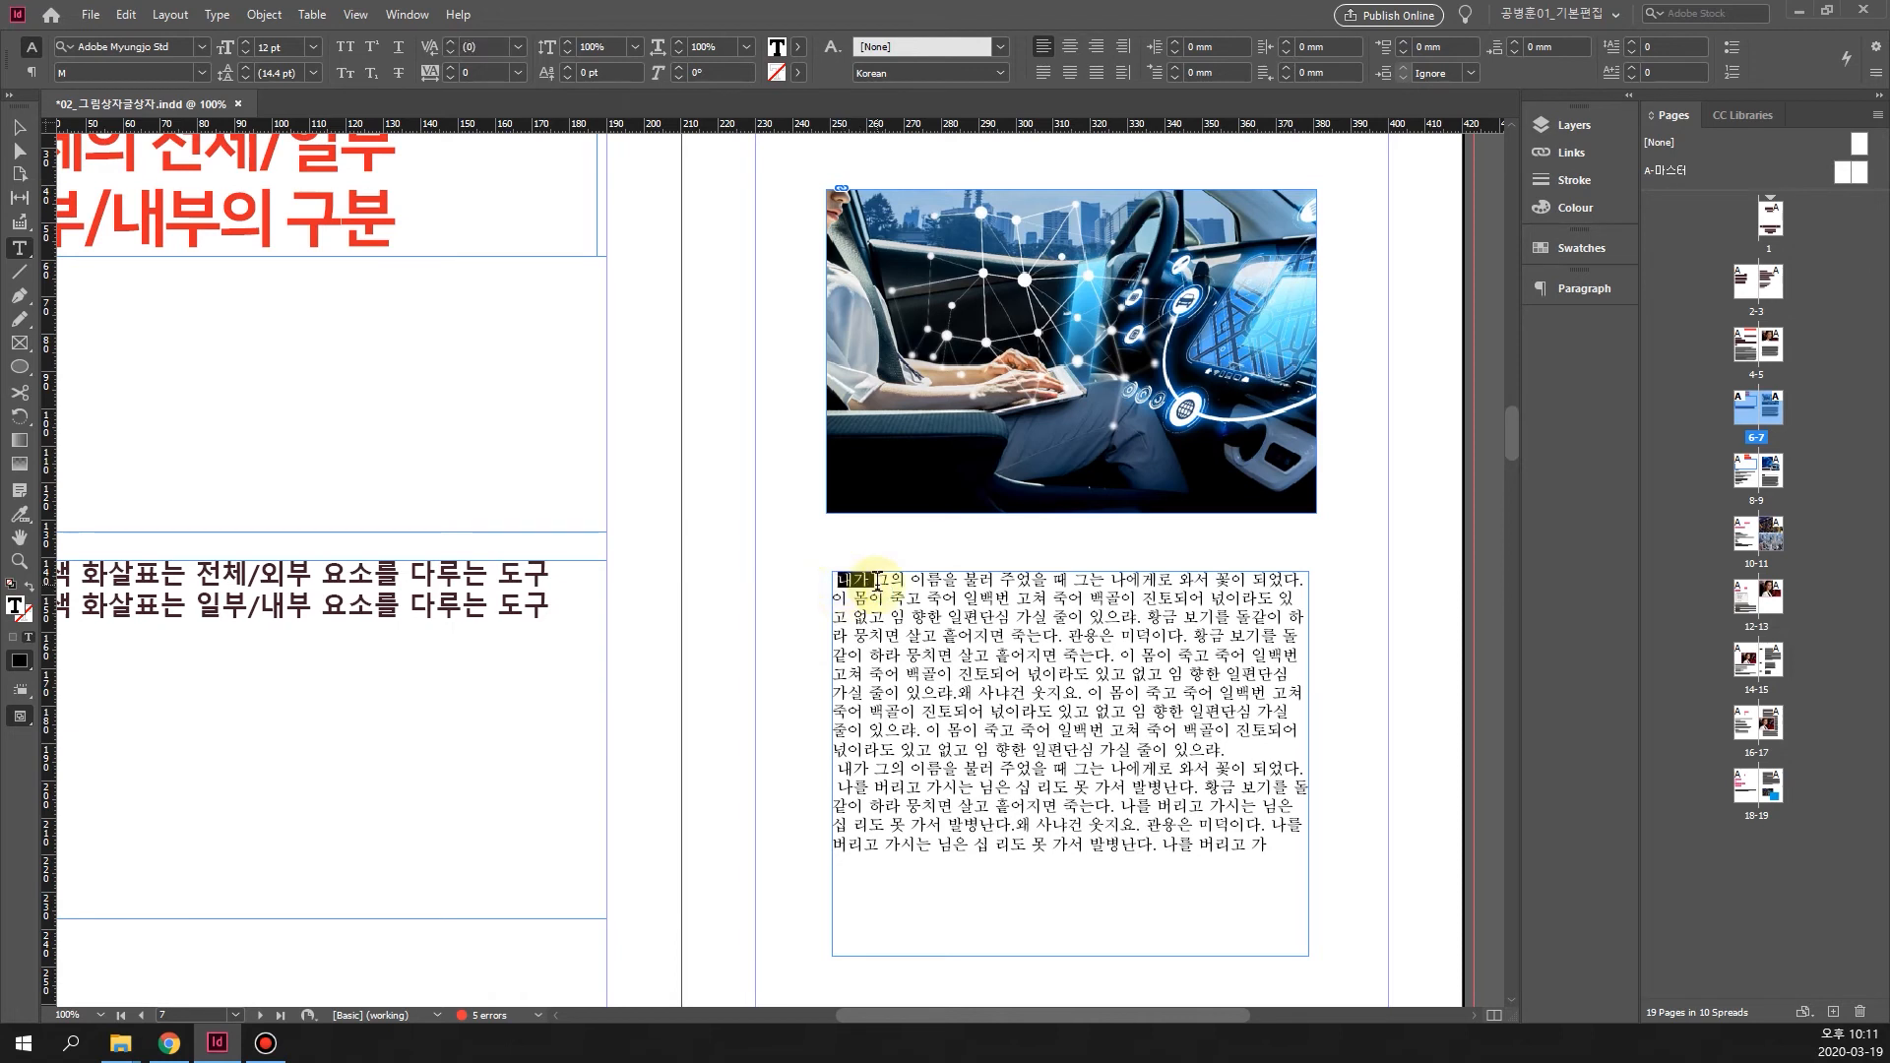
click(916, 589)
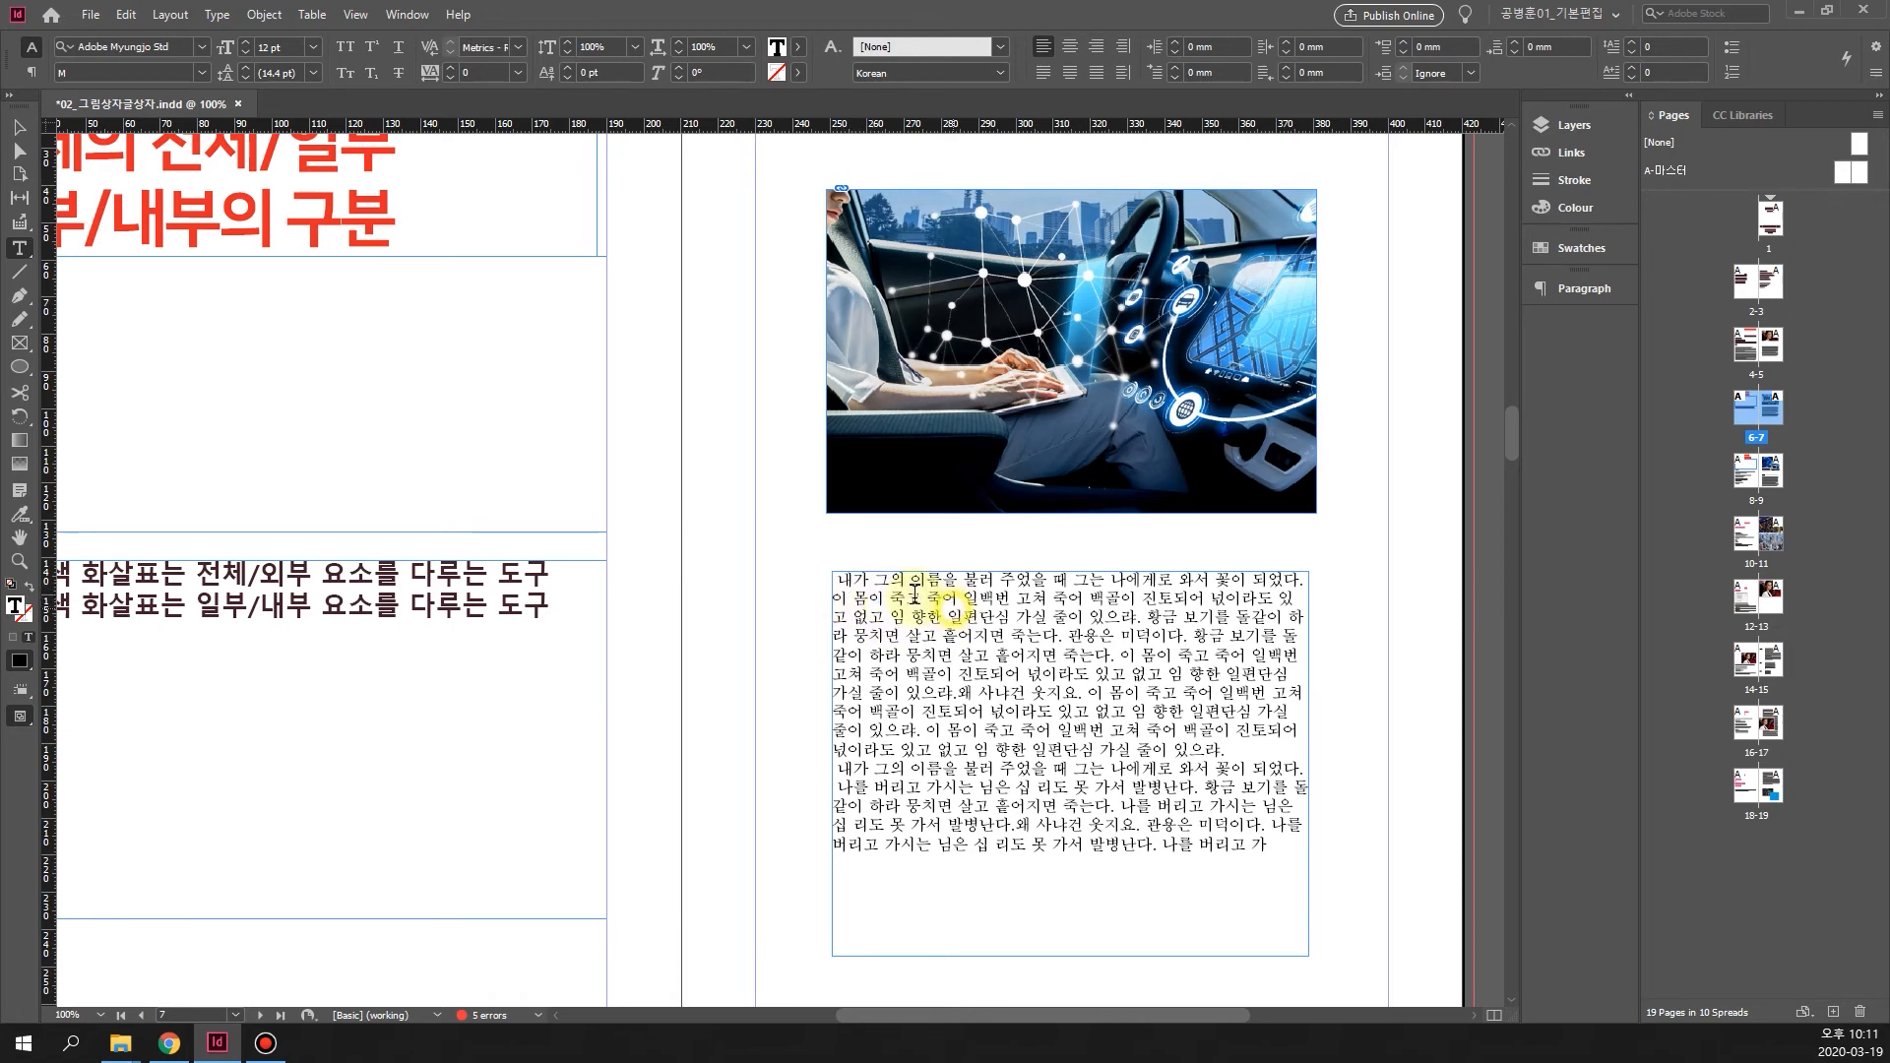
Select the first line of the page 7 text and the passage ending in "관용은 미덕이다.", and clear the selection
drag(837, 580, 1298, 580)
drag(835, 596, 1184, 635)
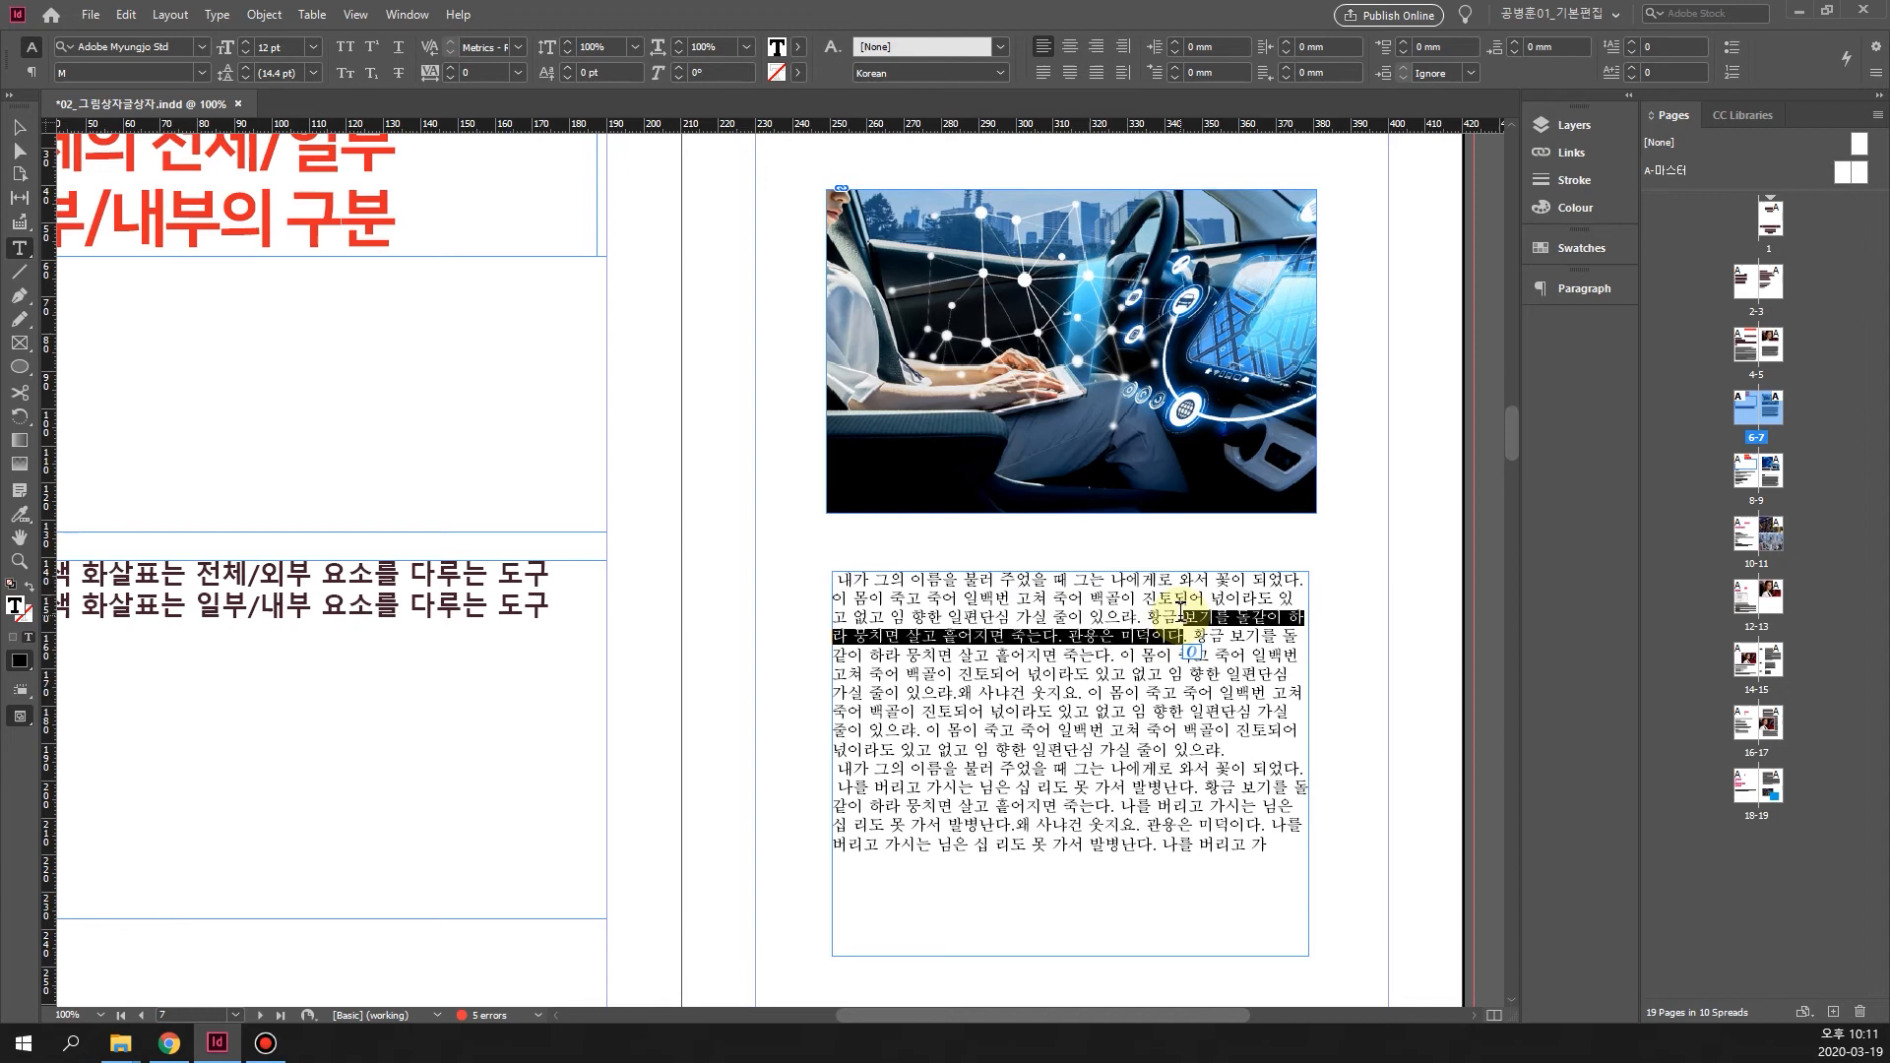
click(1229, 677)
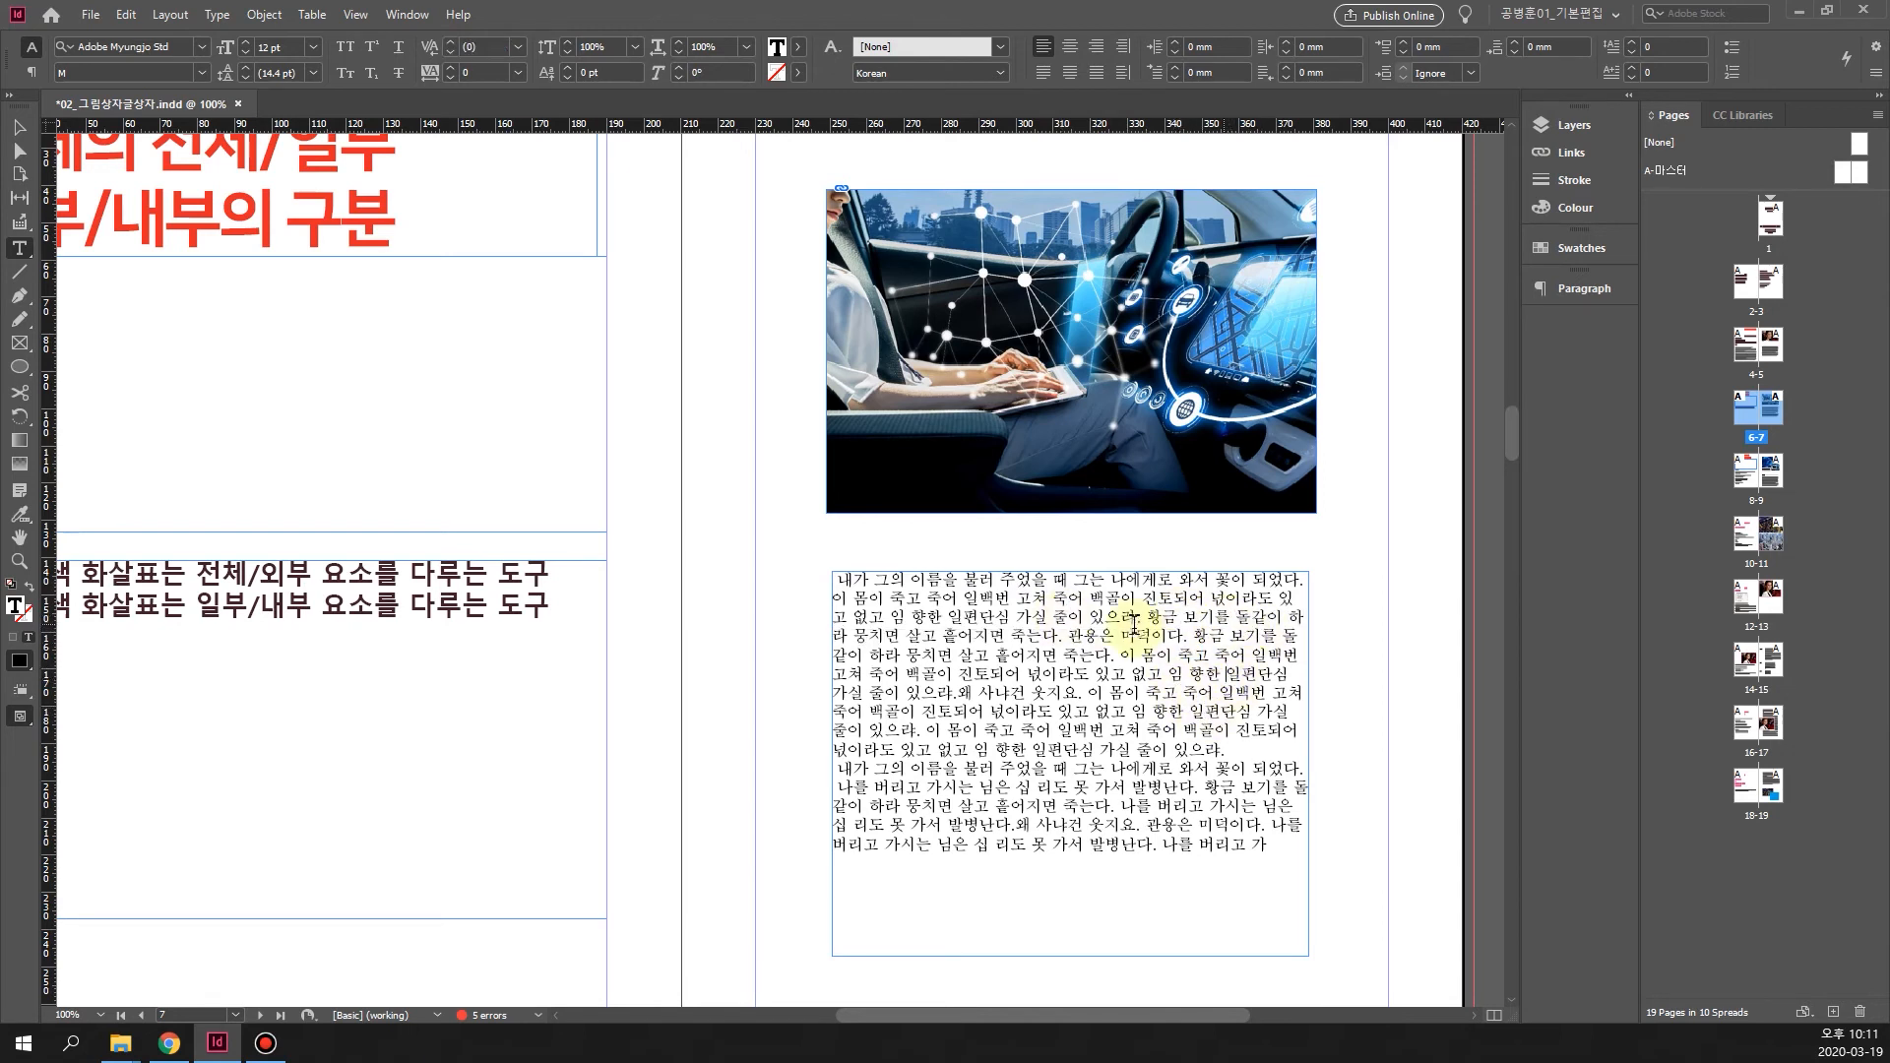
Select the whole first paragraph and the first two lines of the second paragraph on page 7, and clear the selection
drag(837, 580, 1248, 750)
click(996, 839)
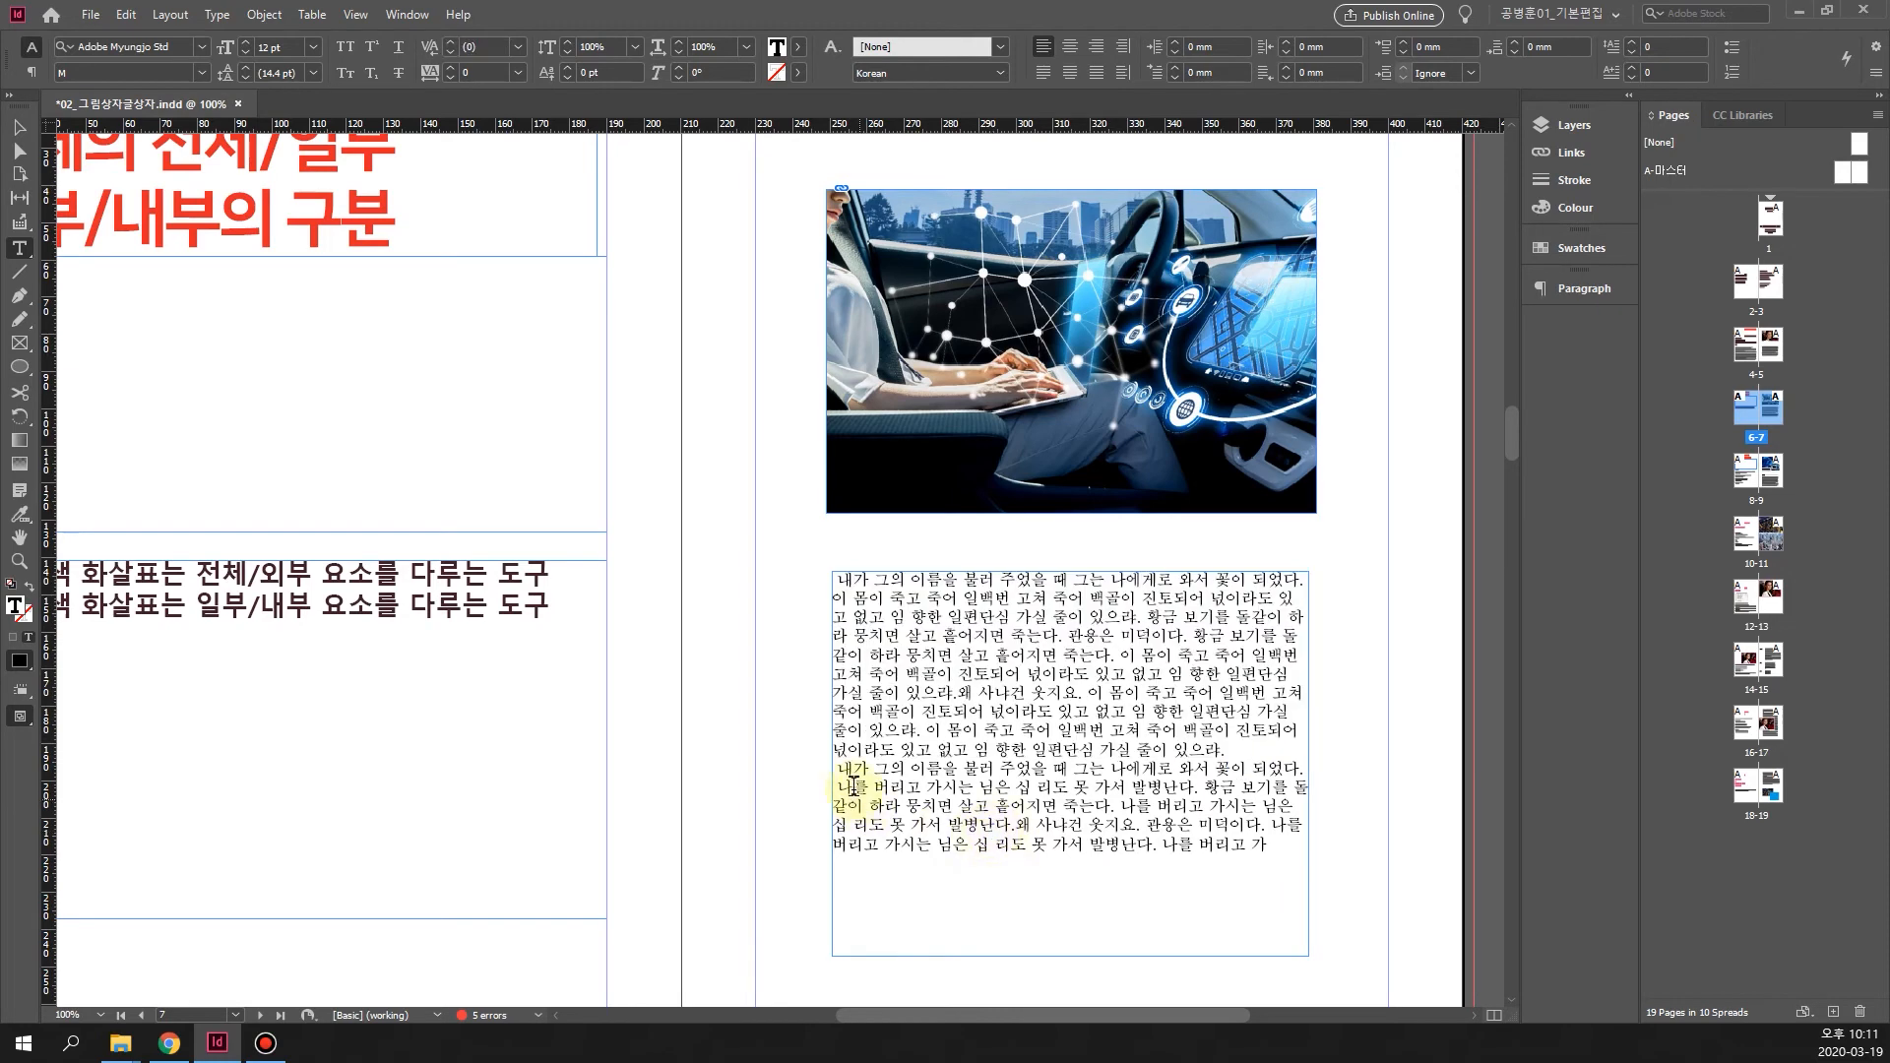
drag(843, 763, 1304, 777)
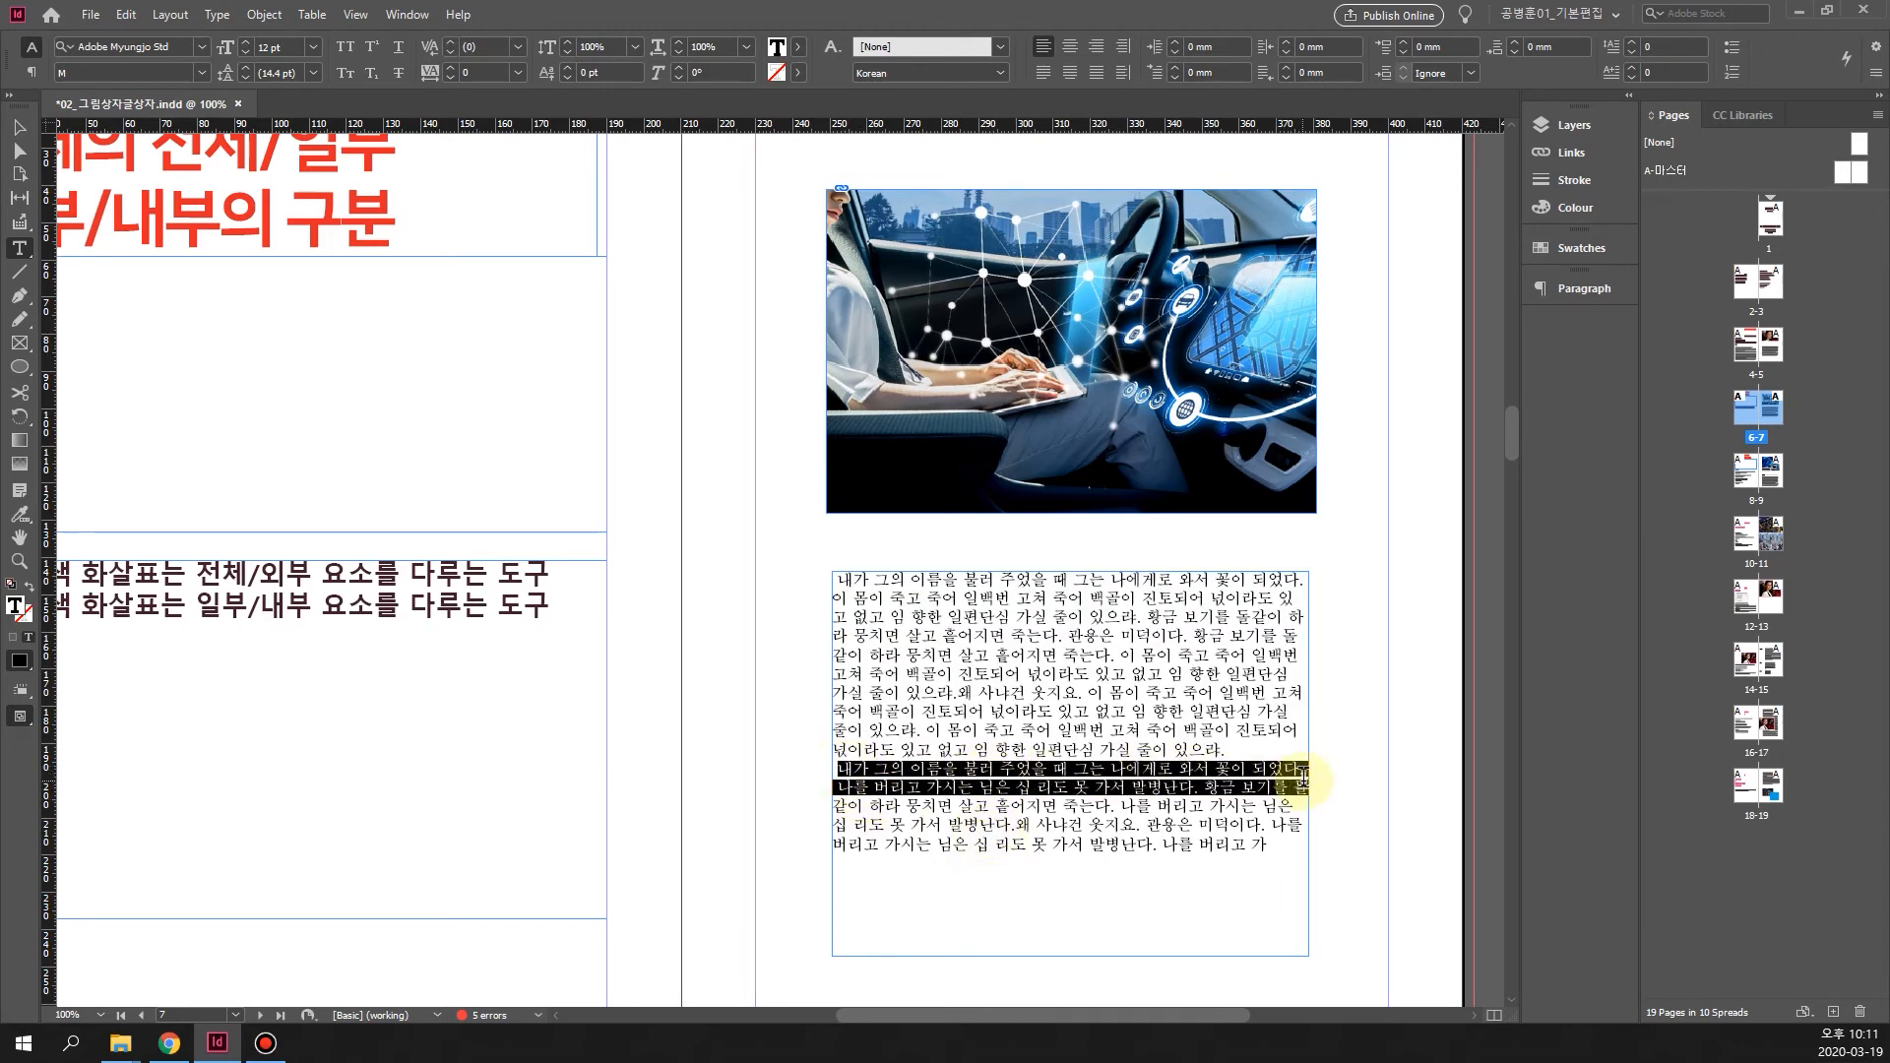
click(836, 770)
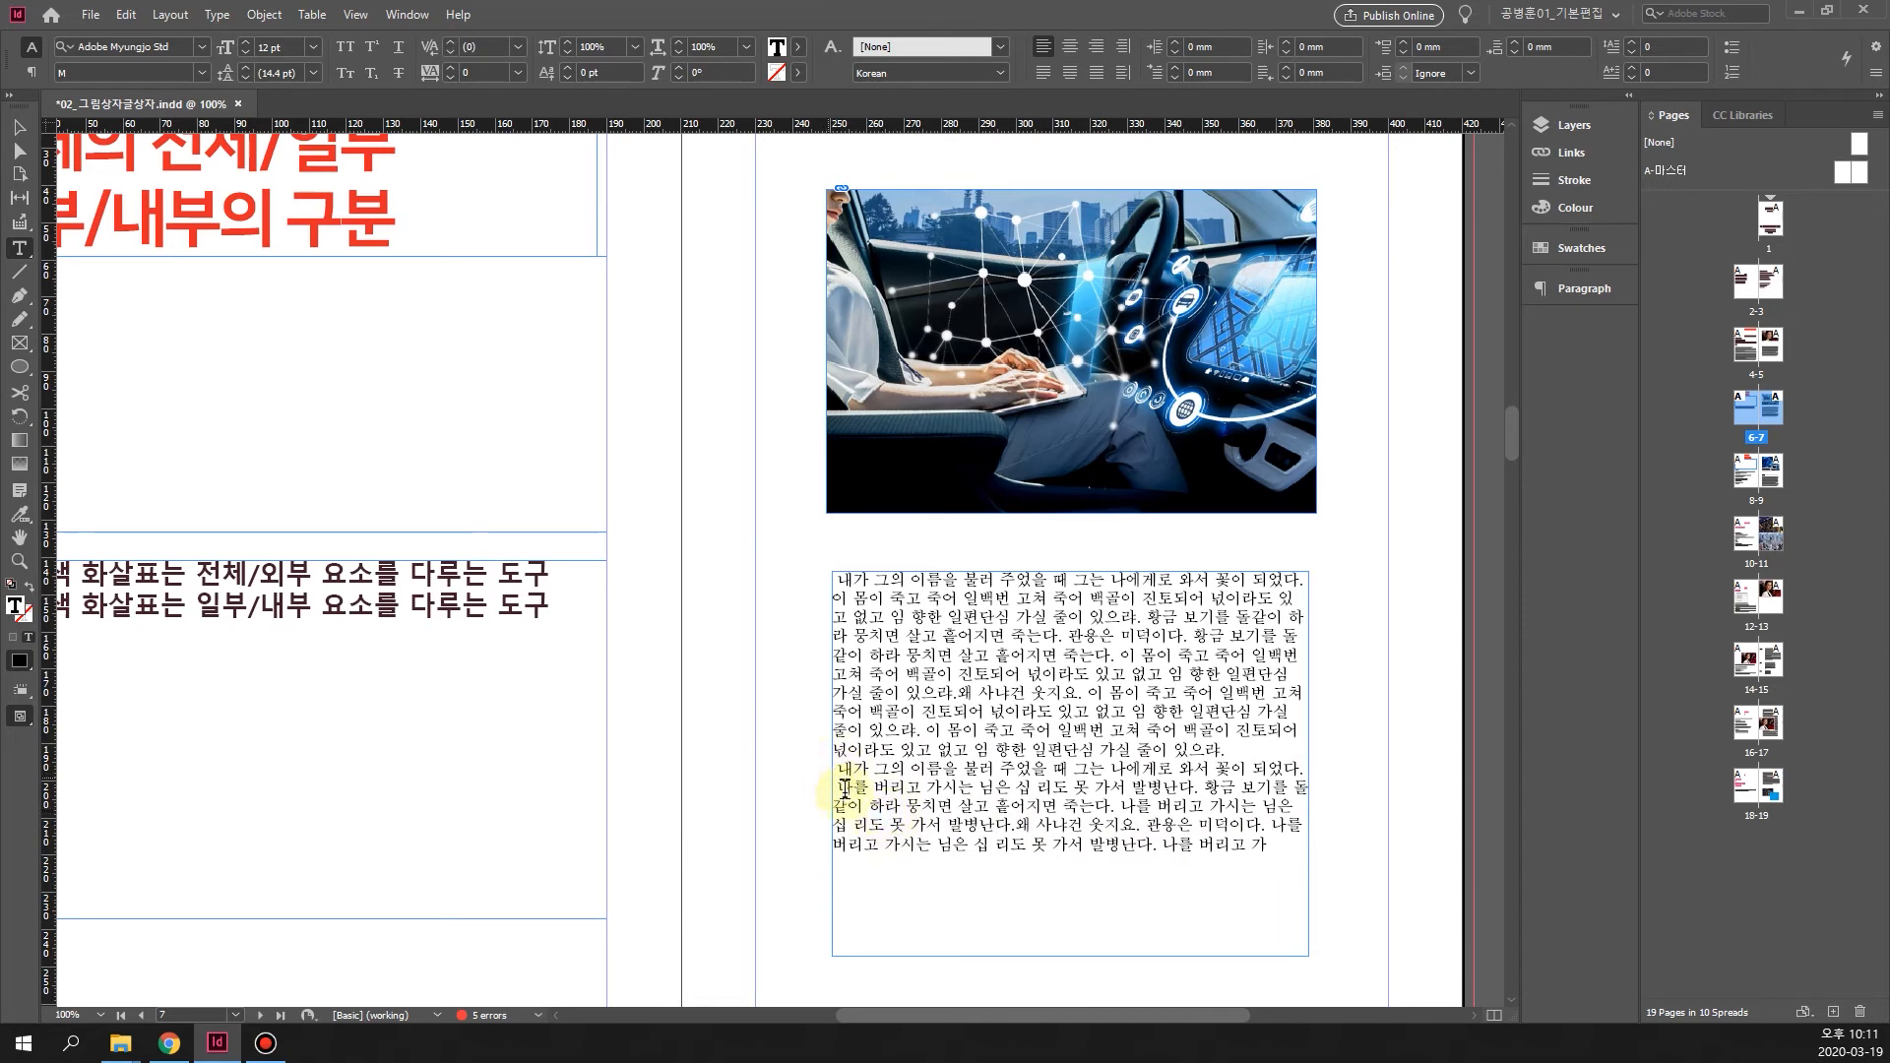
Select the page 7 text from the second line of the second paragraph to the end, and clear the selection
drag(836, 788, 1259, 903)
click(1221, 886)
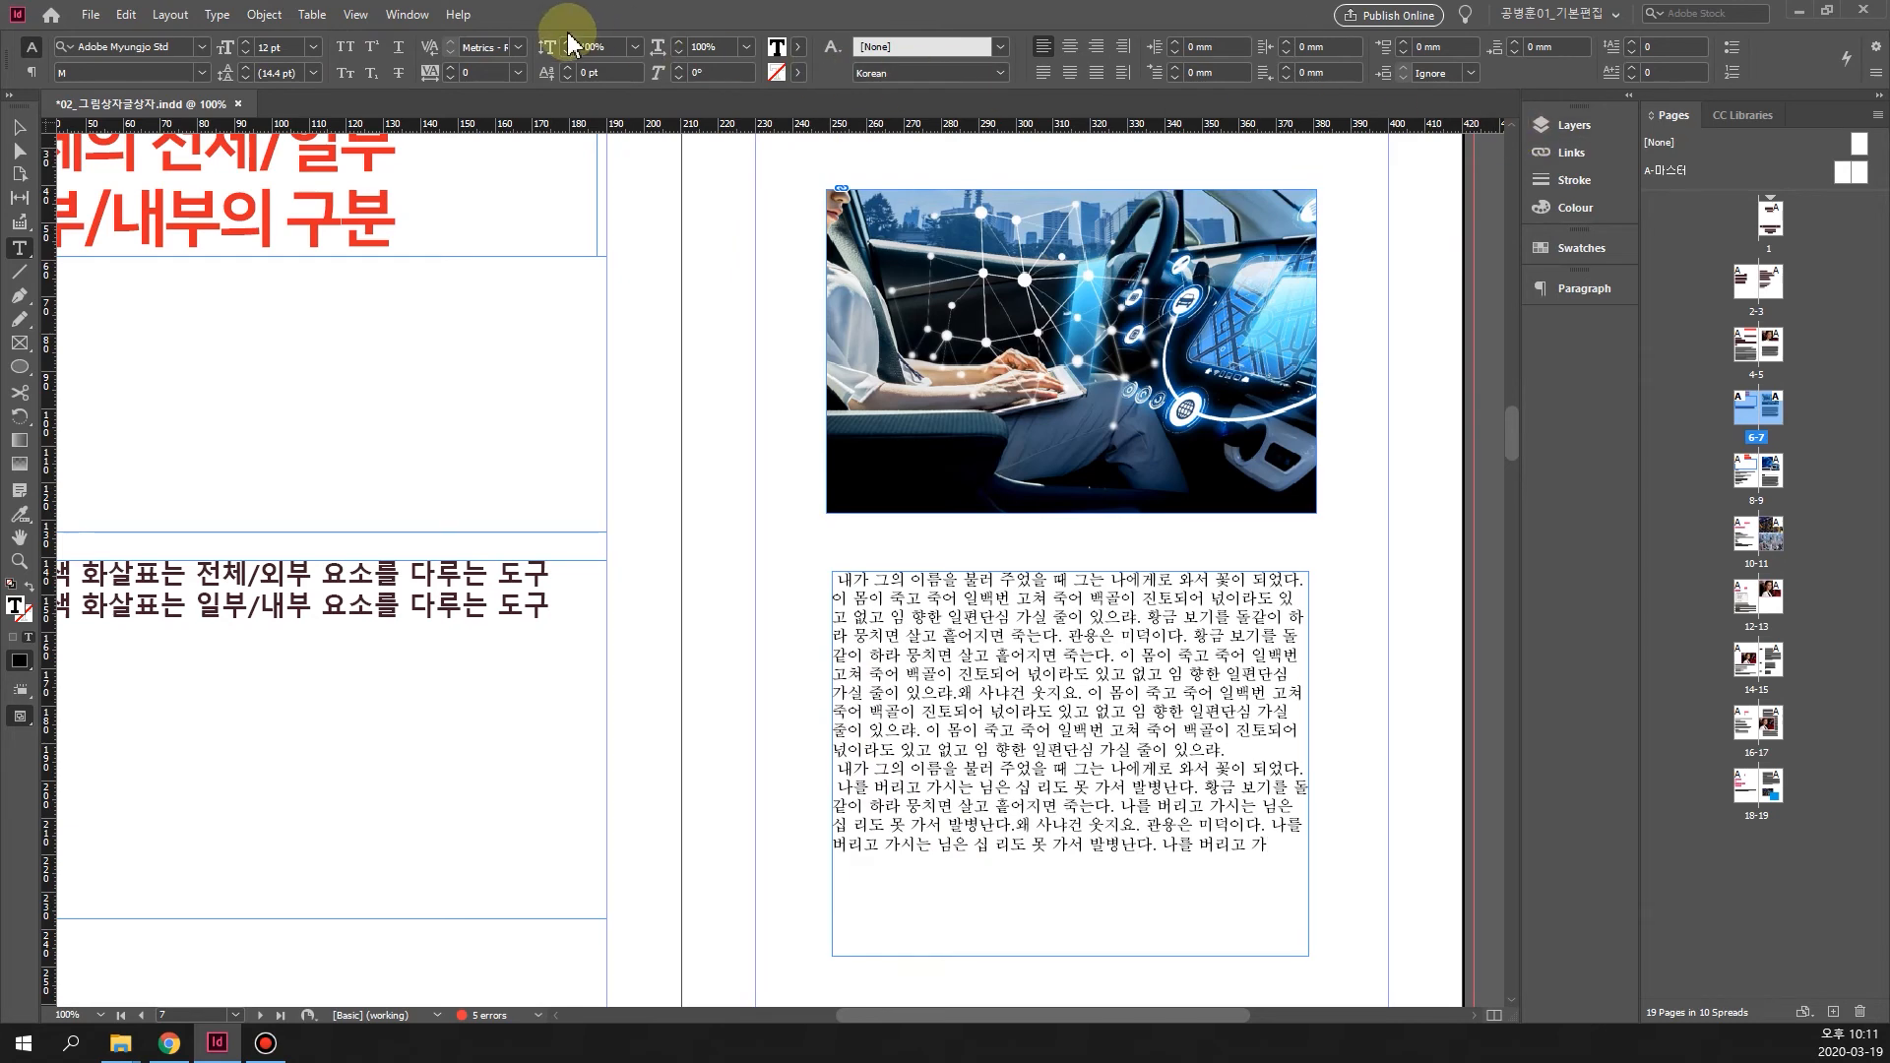
Reset the current custom workspace to its saved layout and open the Character settings
click(408, 16)
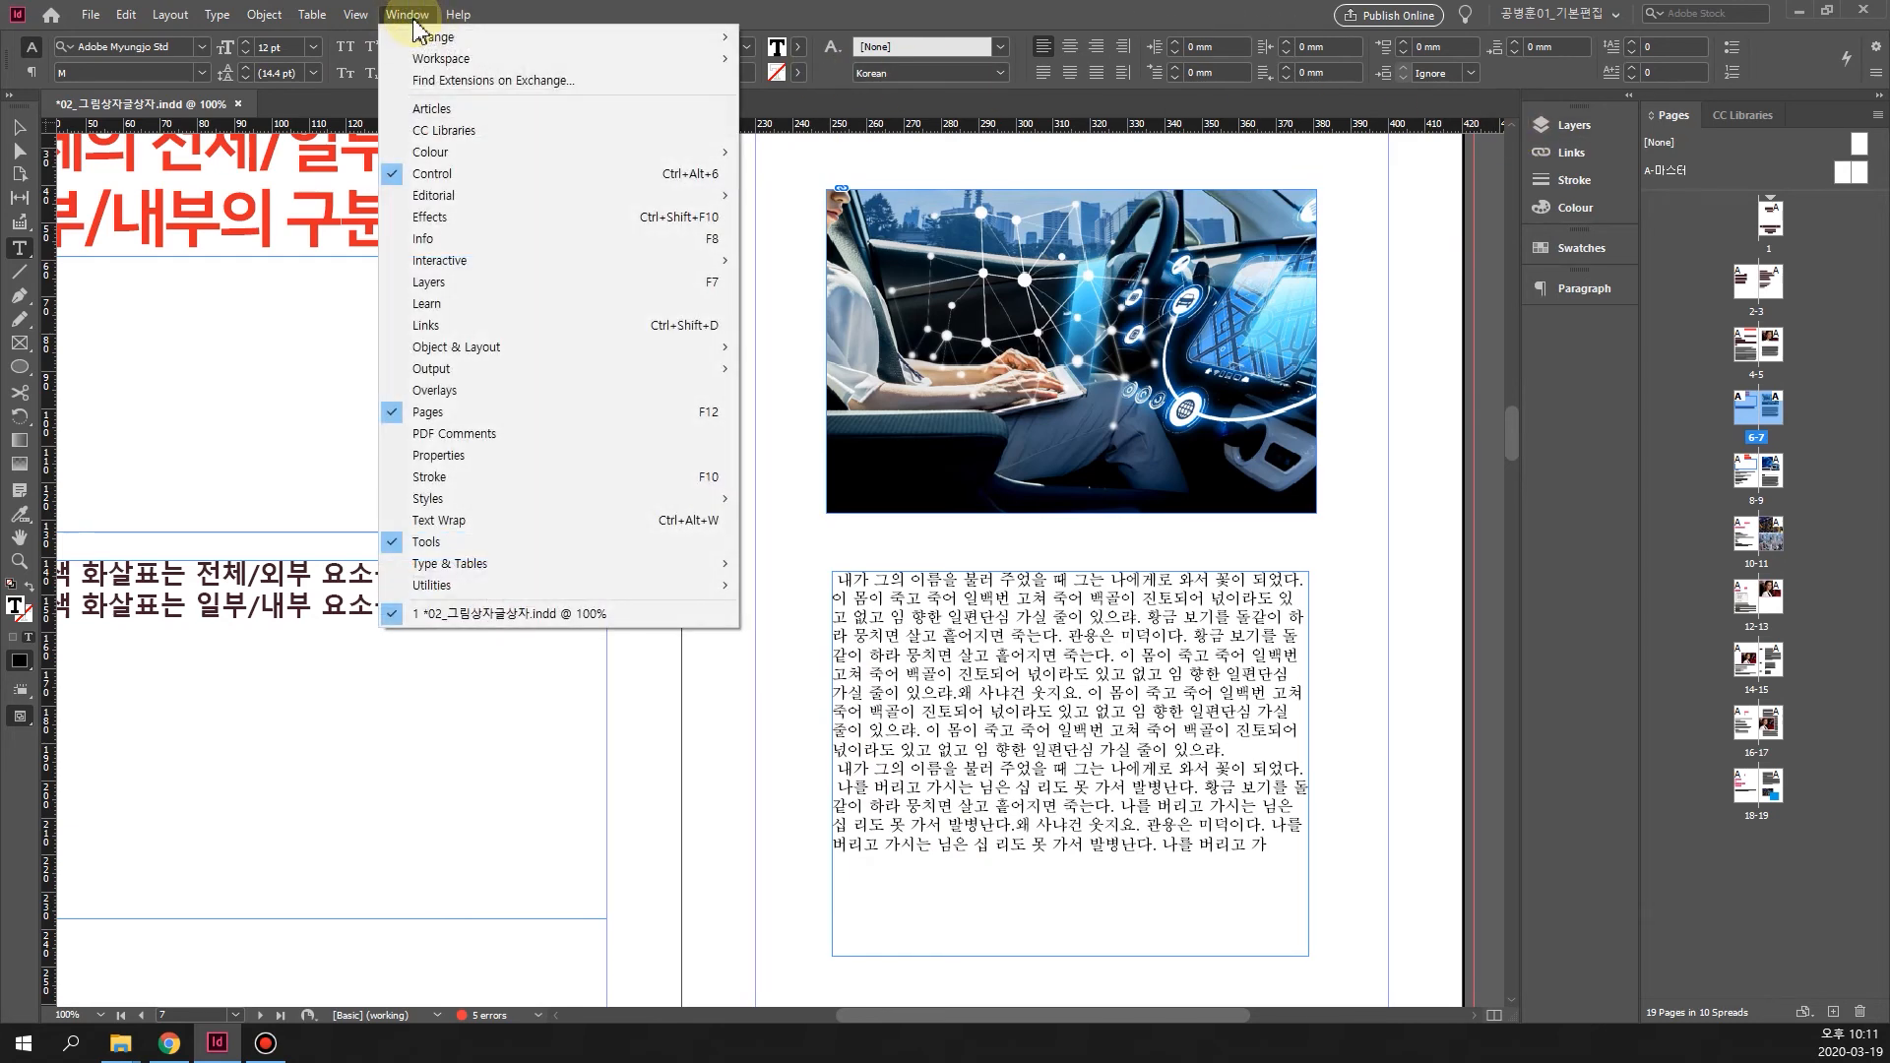
mouse_move(415, 43)
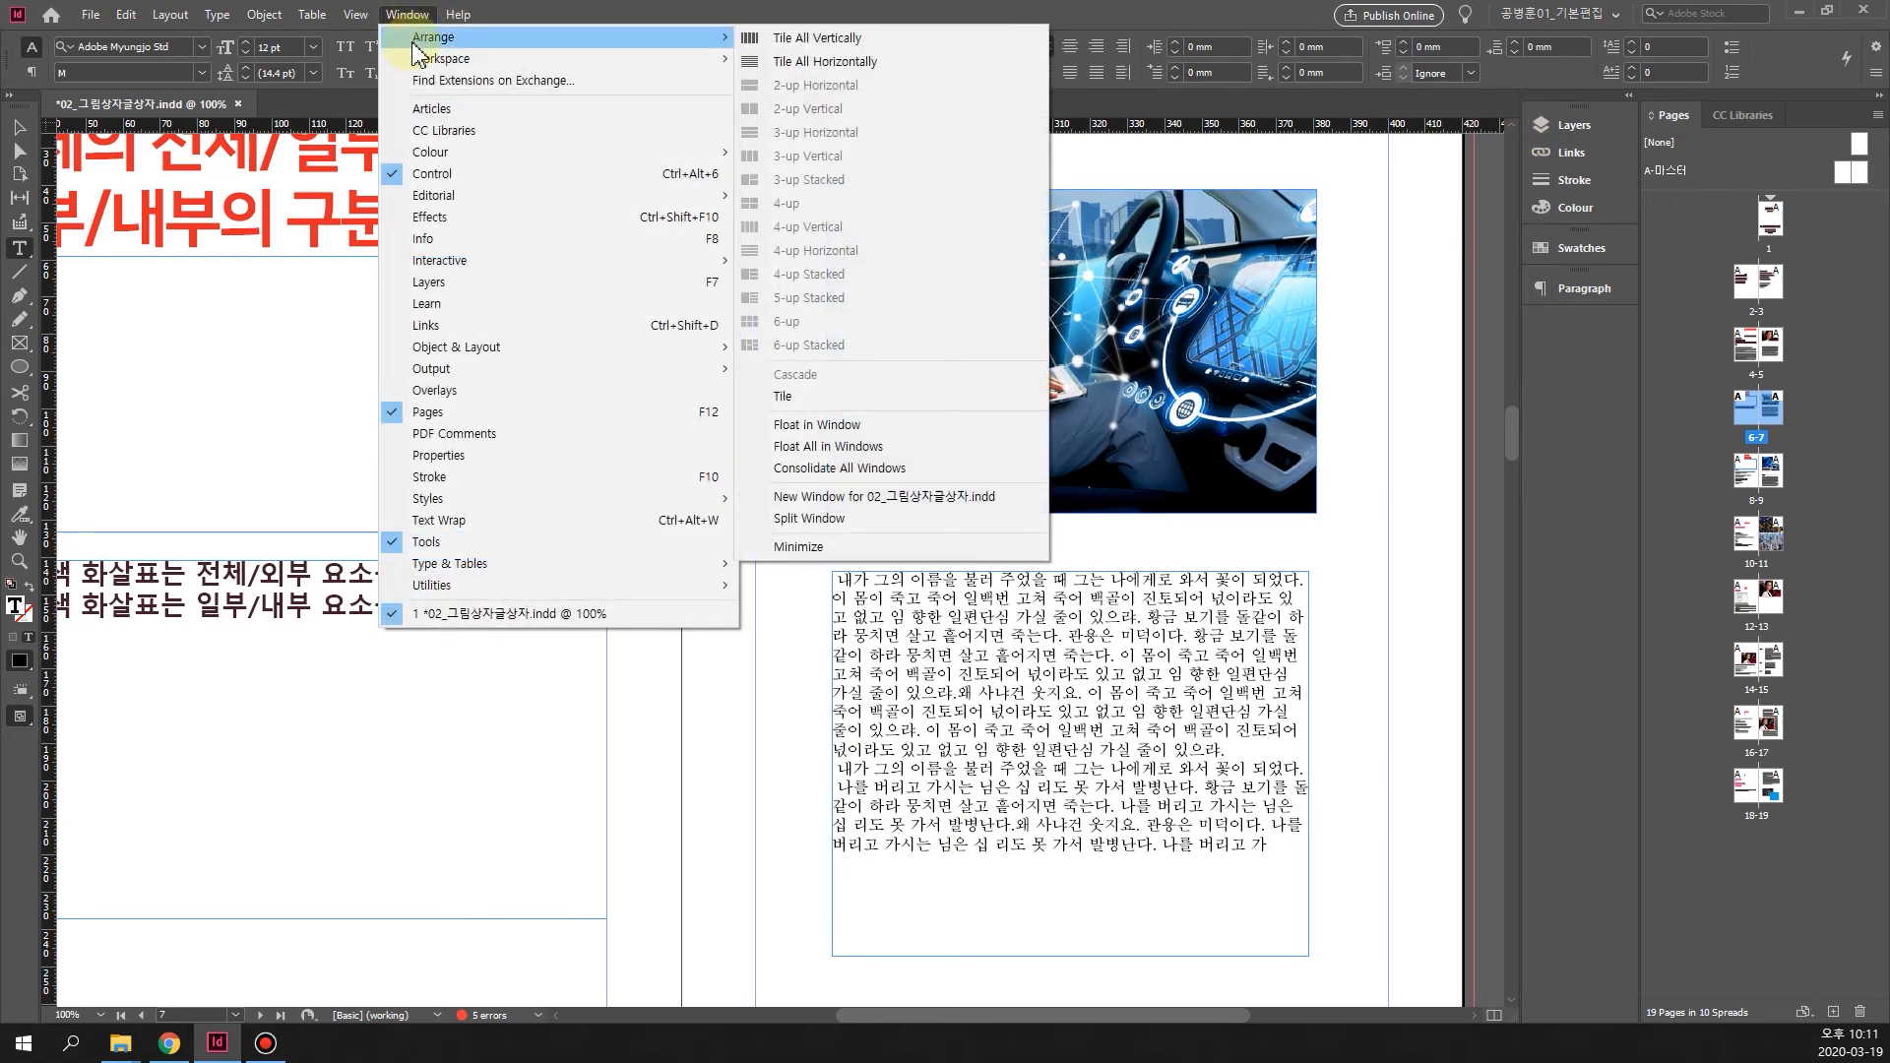
mouse_move(532, 61)
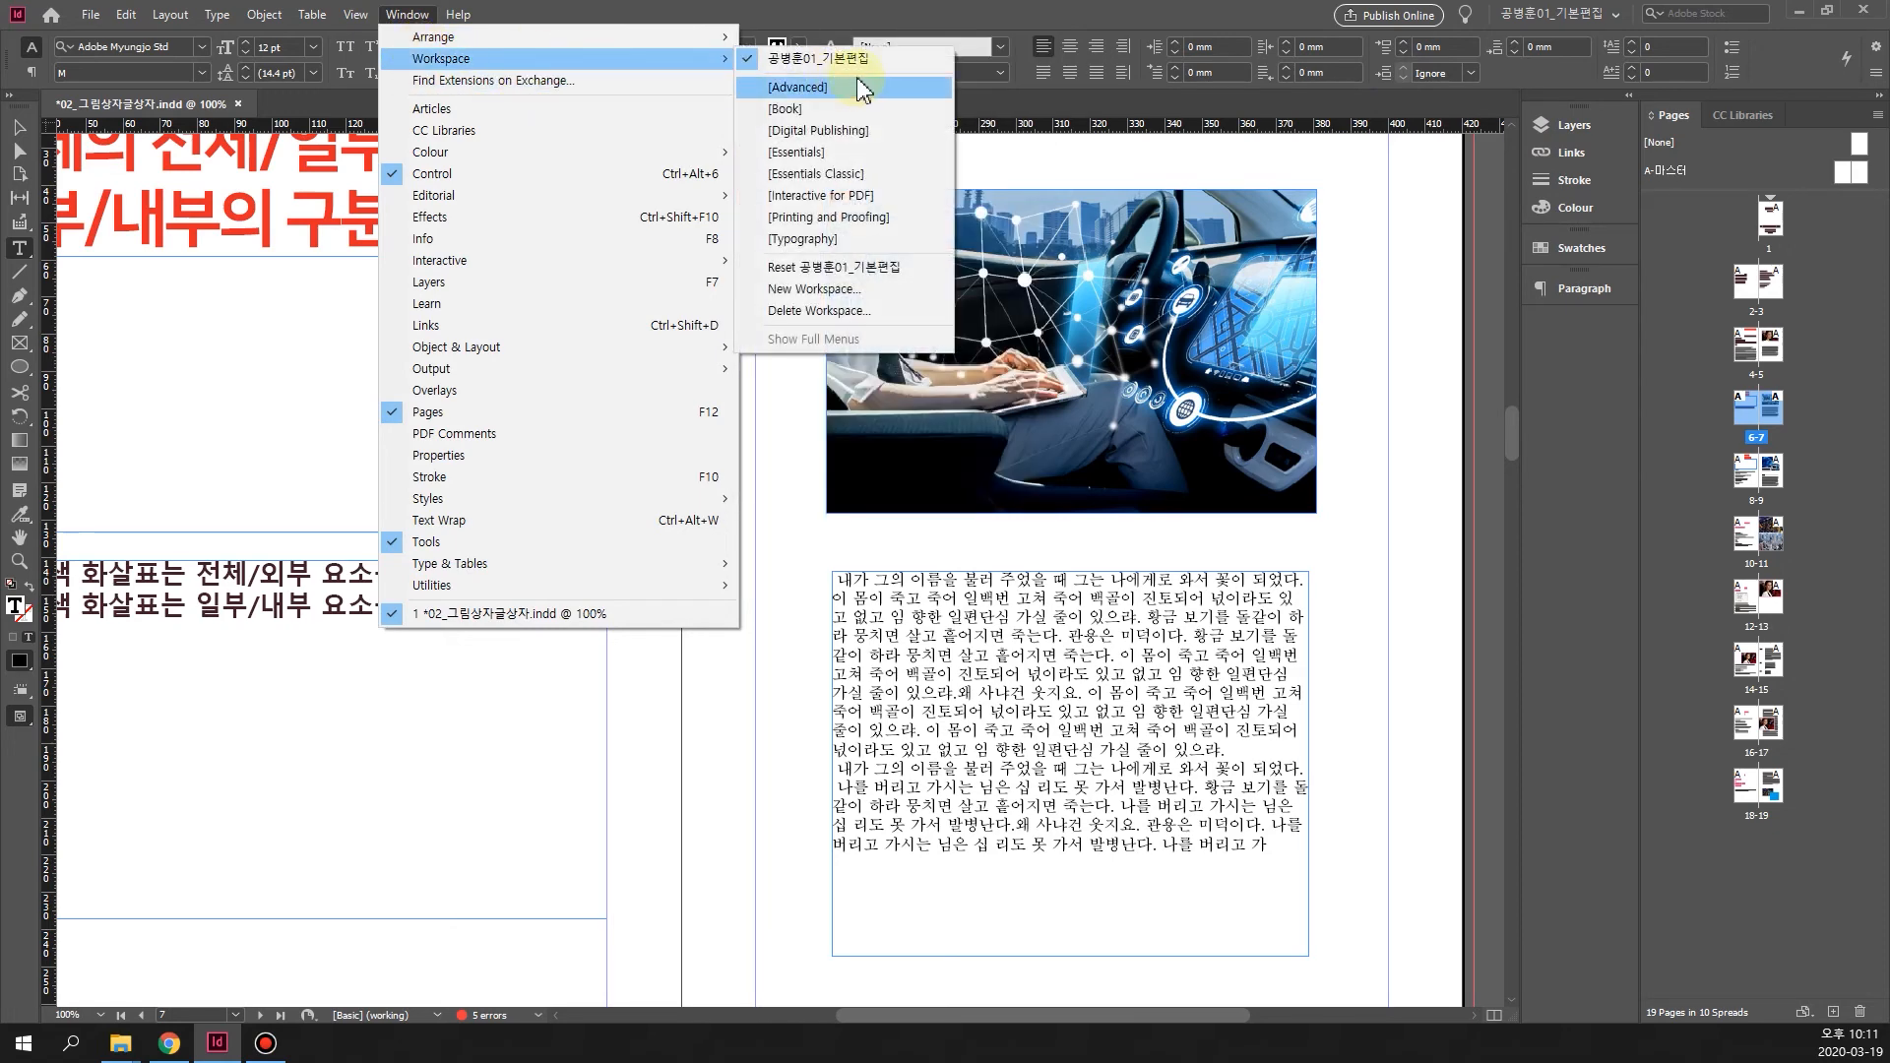
click(874, 266)
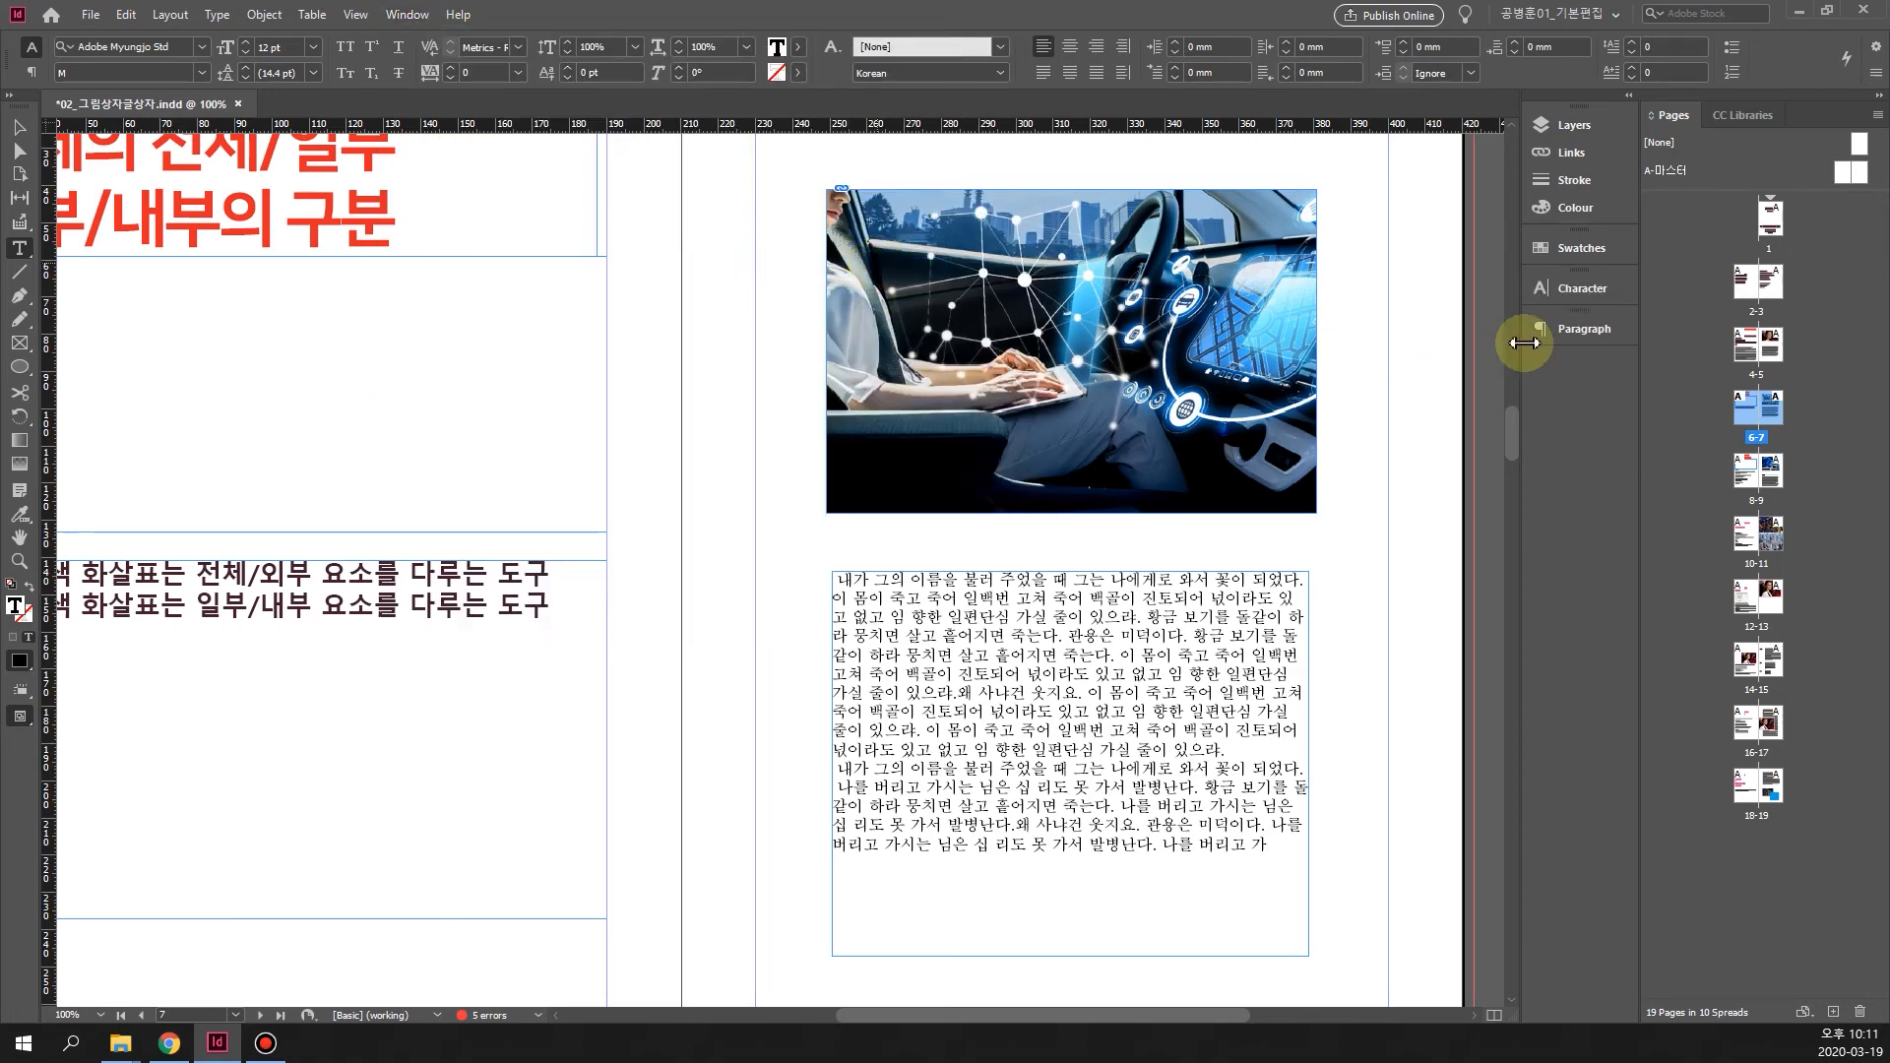
click(1569, 297)
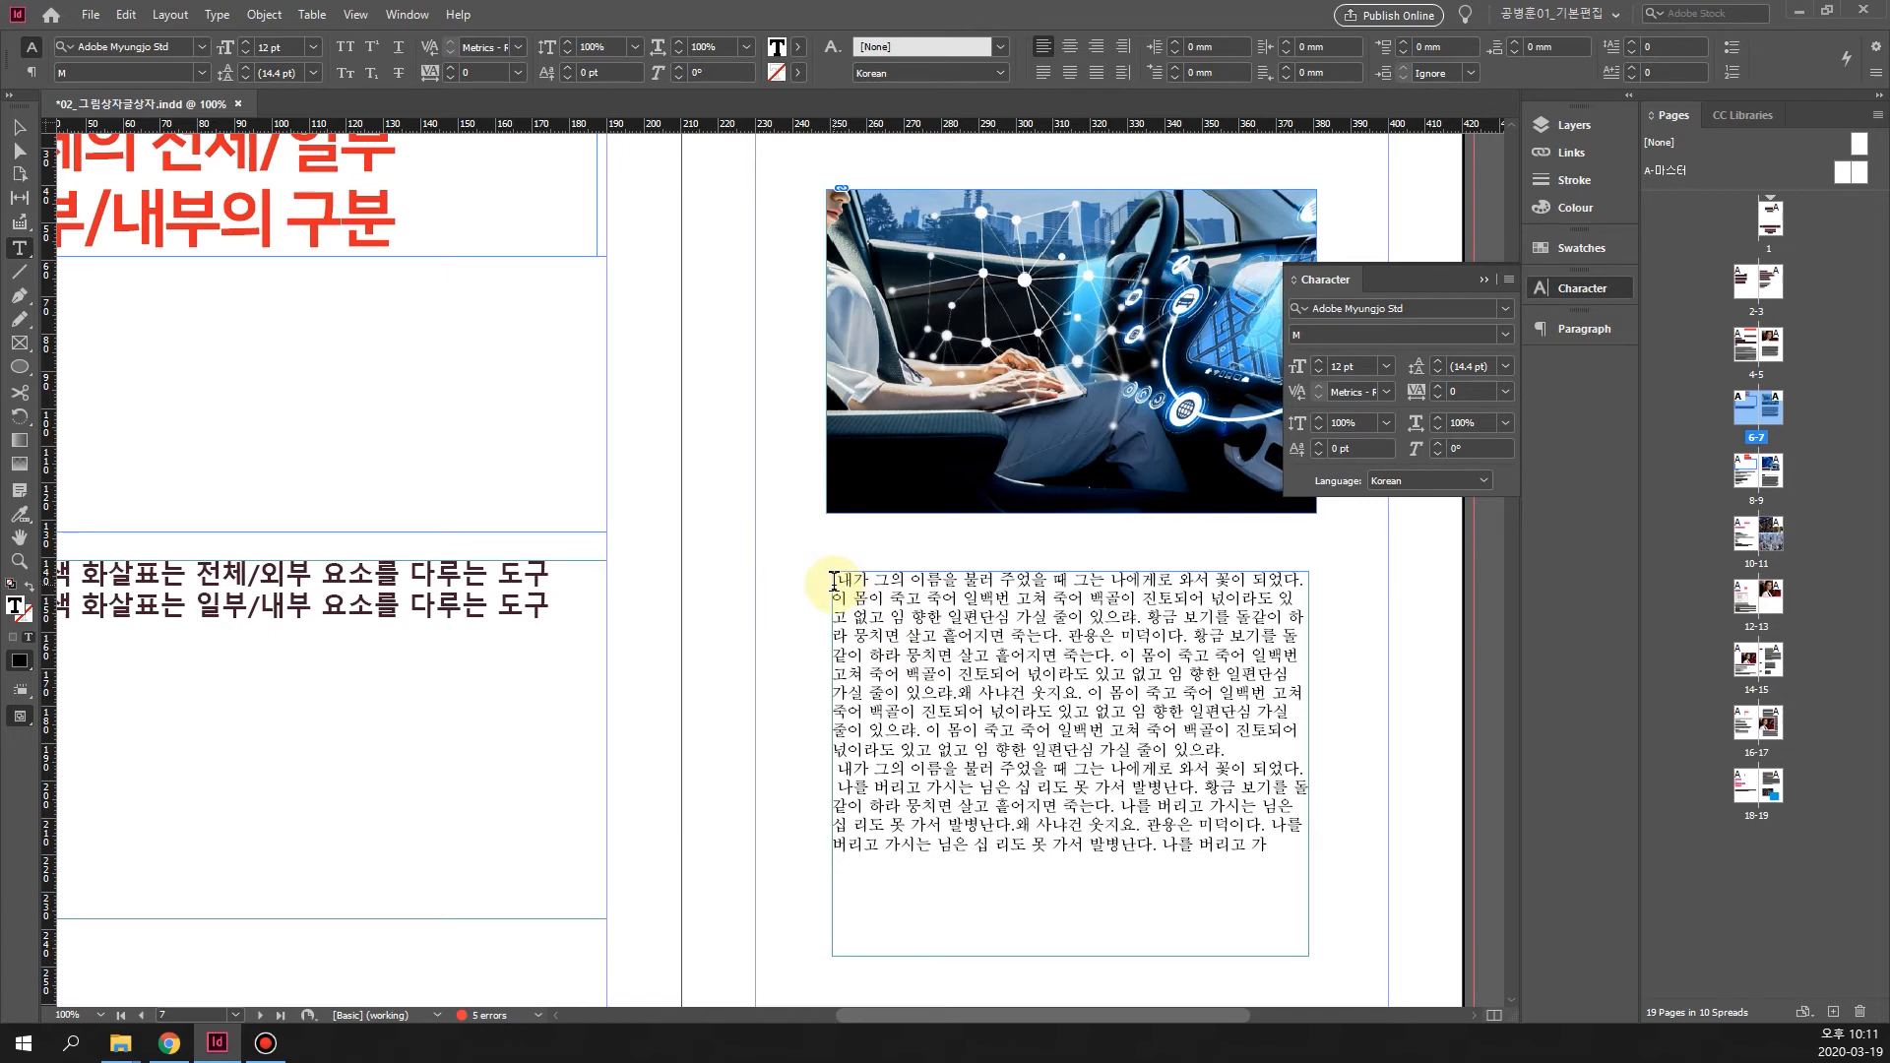
Change the font of all the text in the page 7 frame to KoPubWorldBatang and clear the selection
drag(834, 582, 1323, 850)
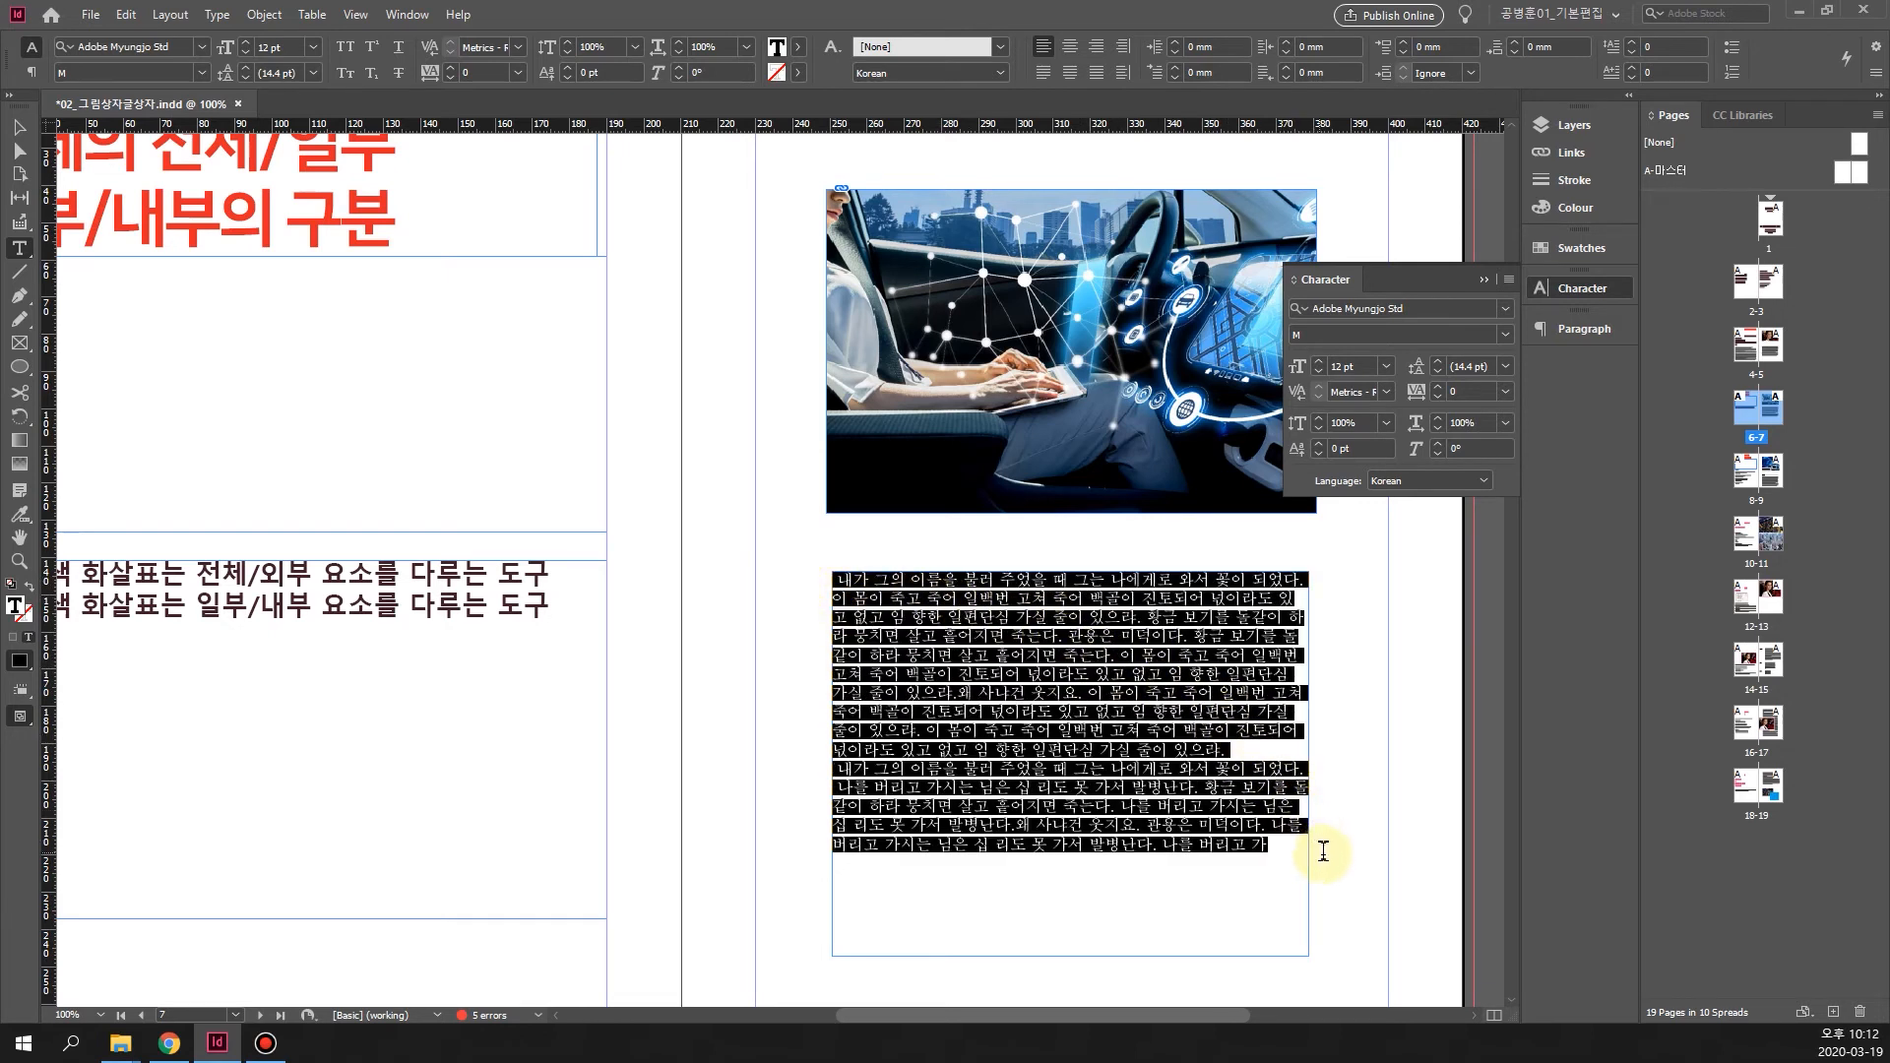
click(1503, 310)
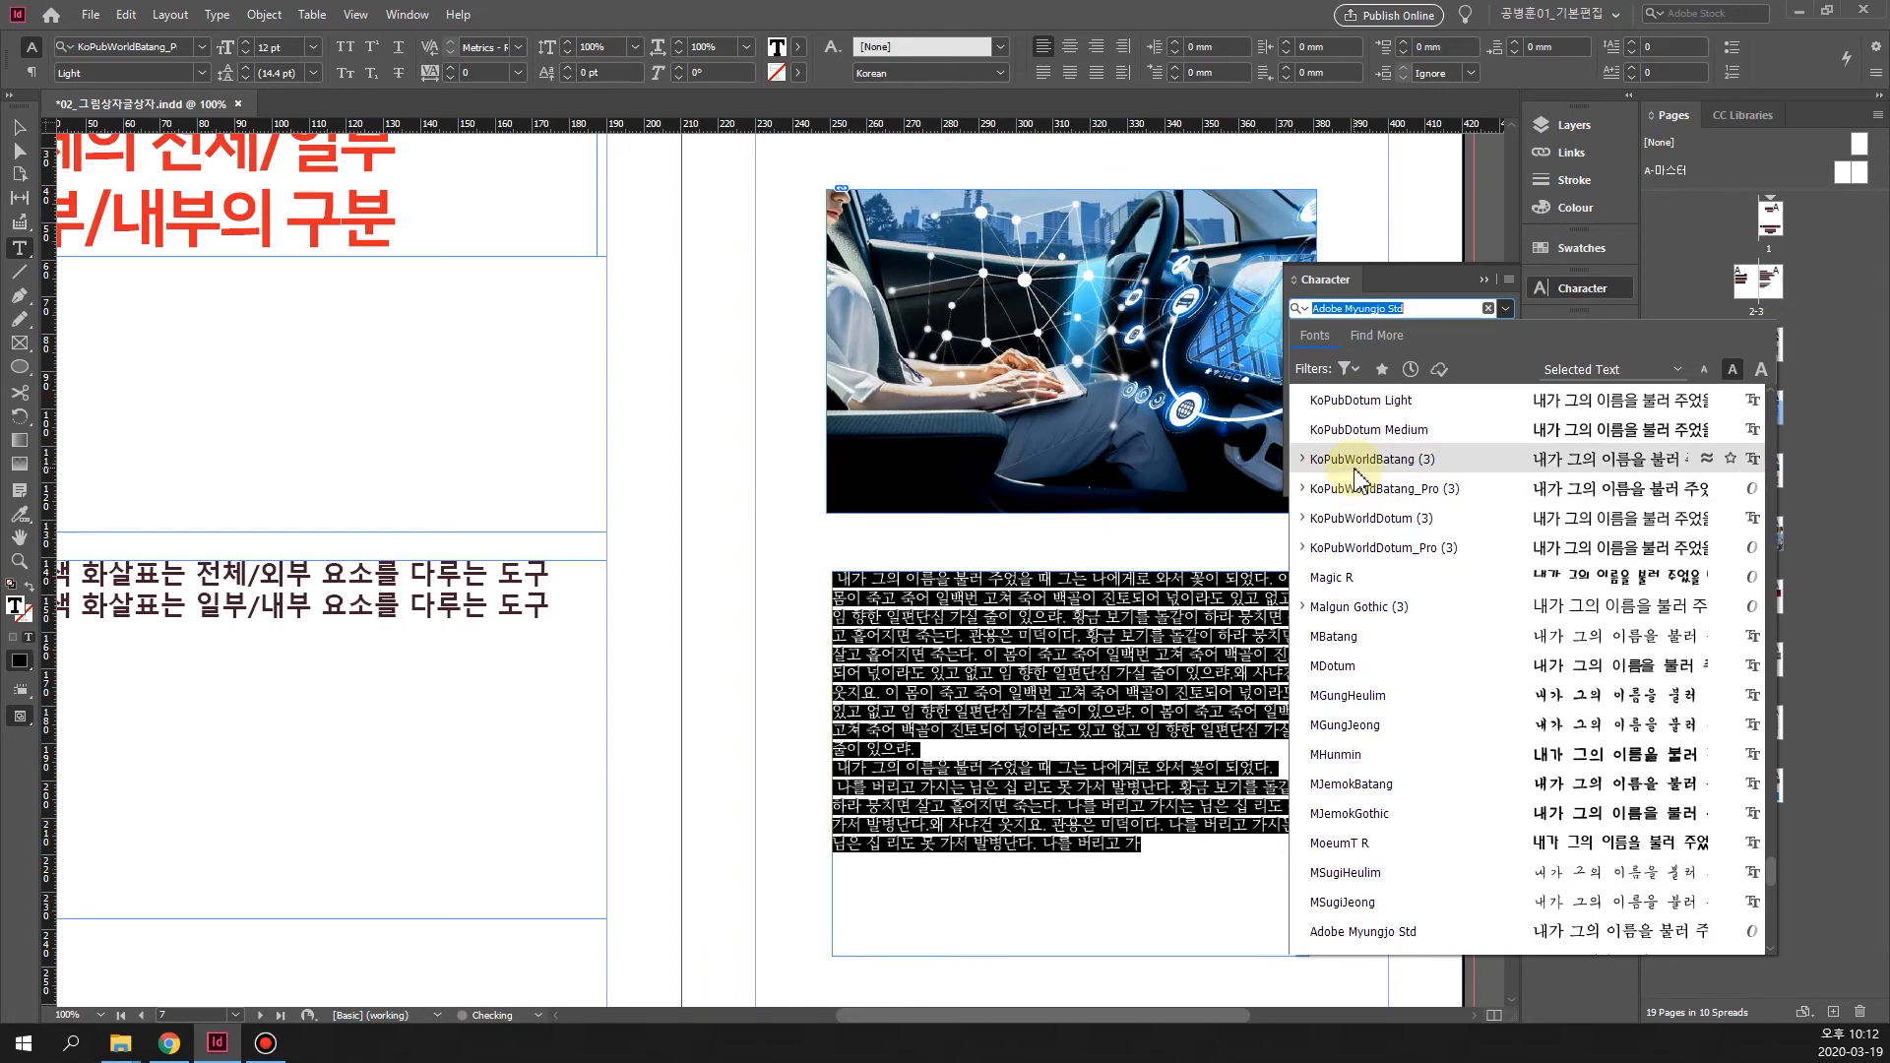
click(1423, 463)
click(1423, 463)
click(1063, 651)
click(878, 589)
Set the font style of all the page 7 frame text to Medium and clear the selection
drag(836, 579, 1309, 843)
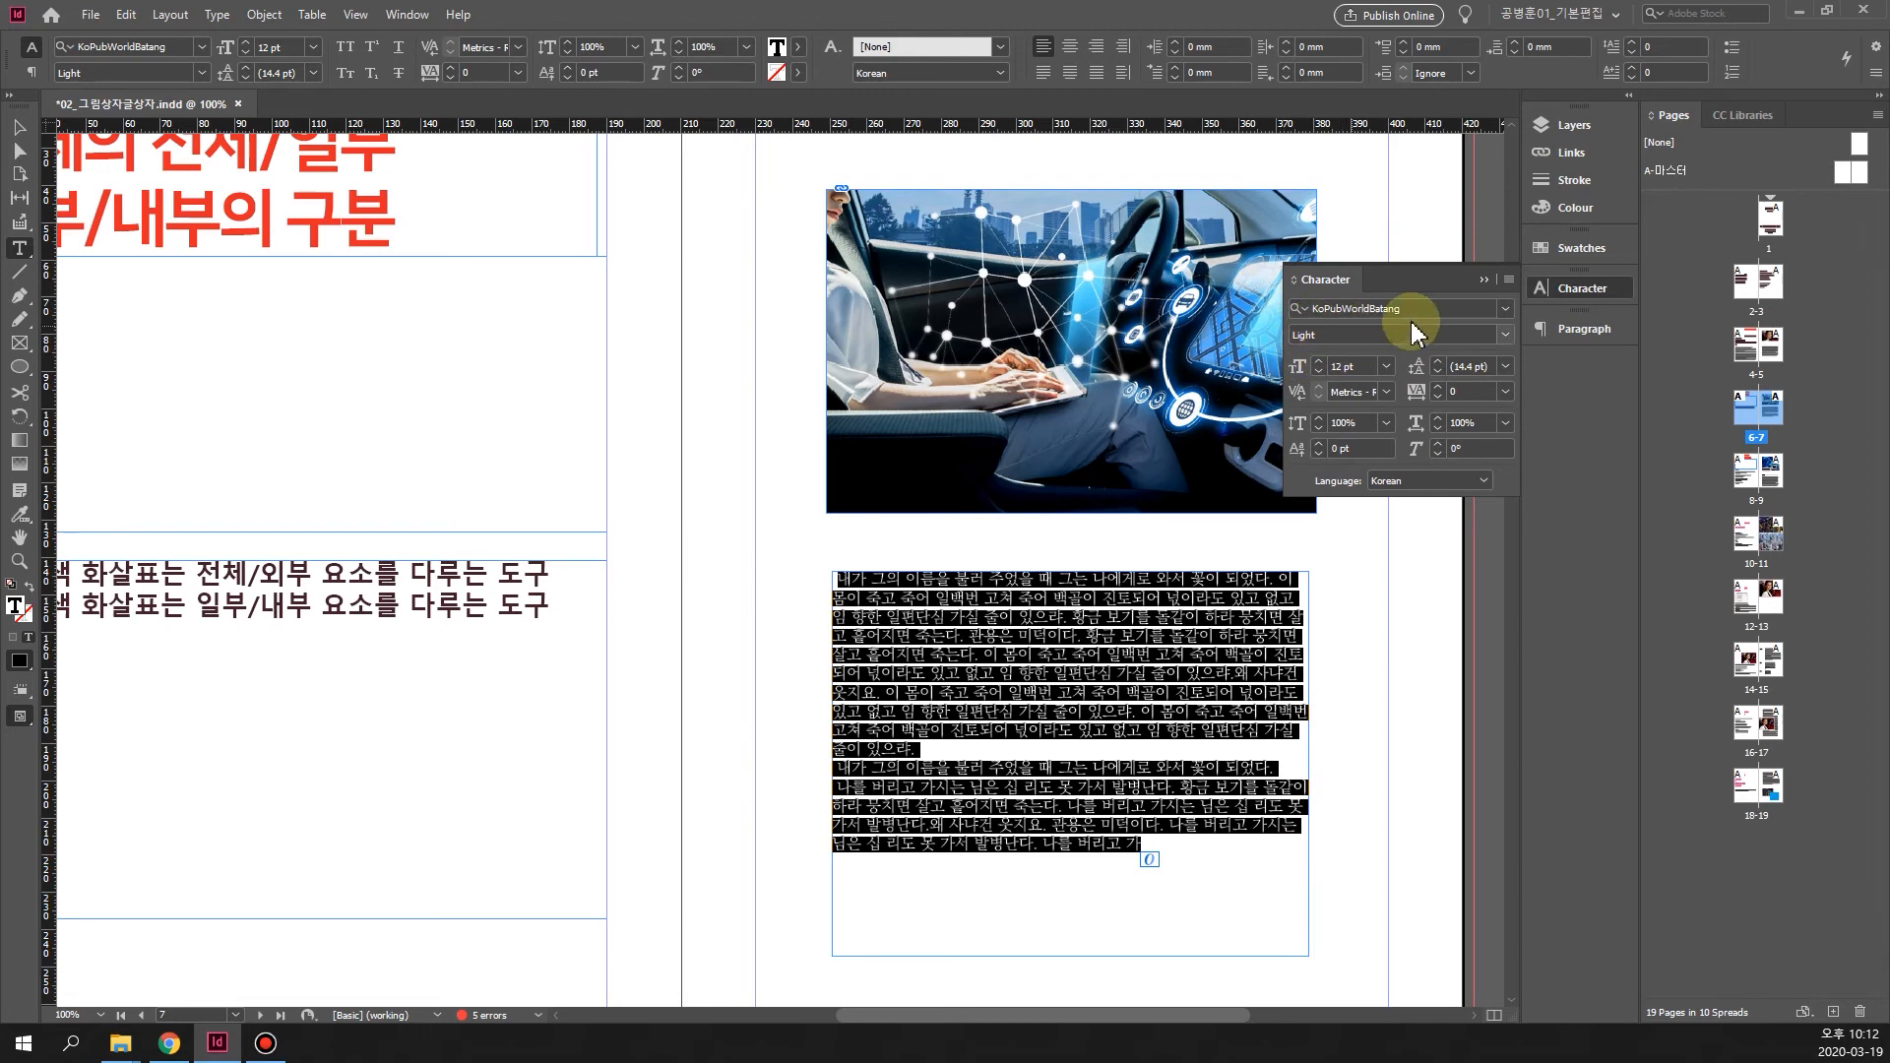
click(1503, 335)
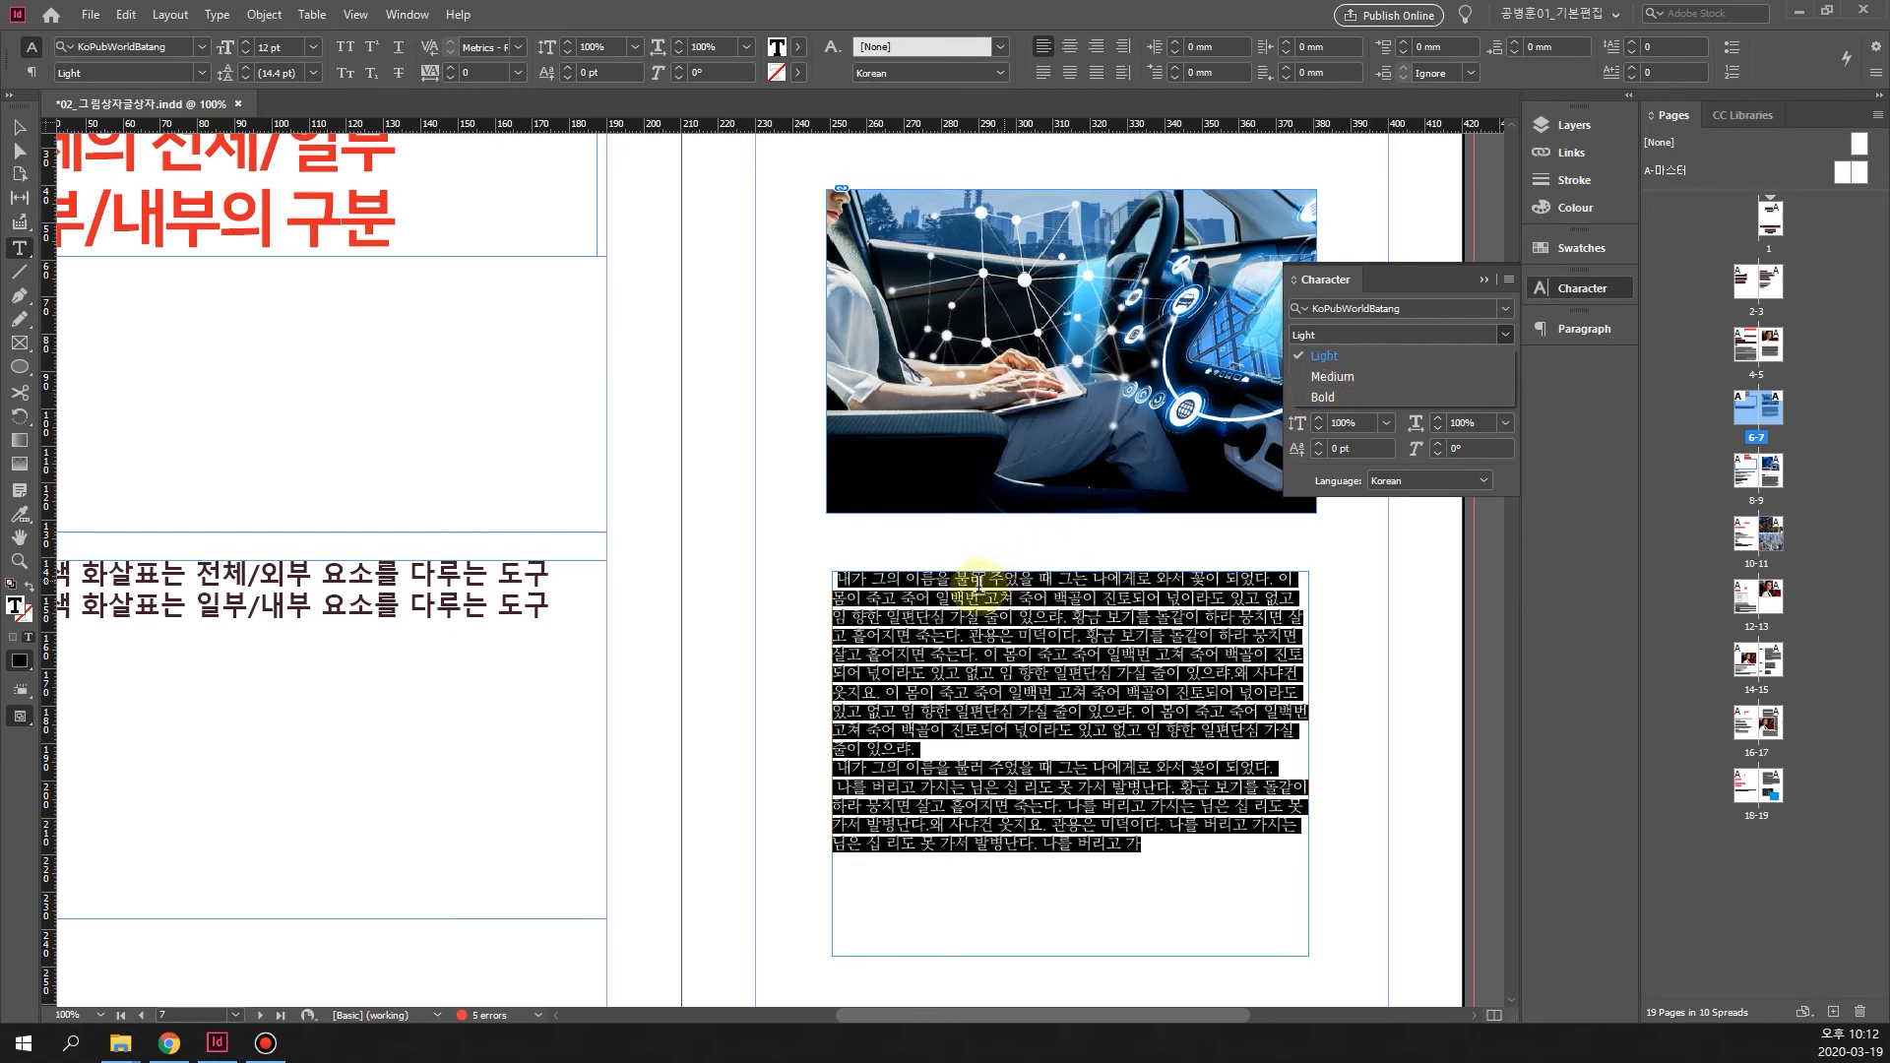
click(1415, 581)
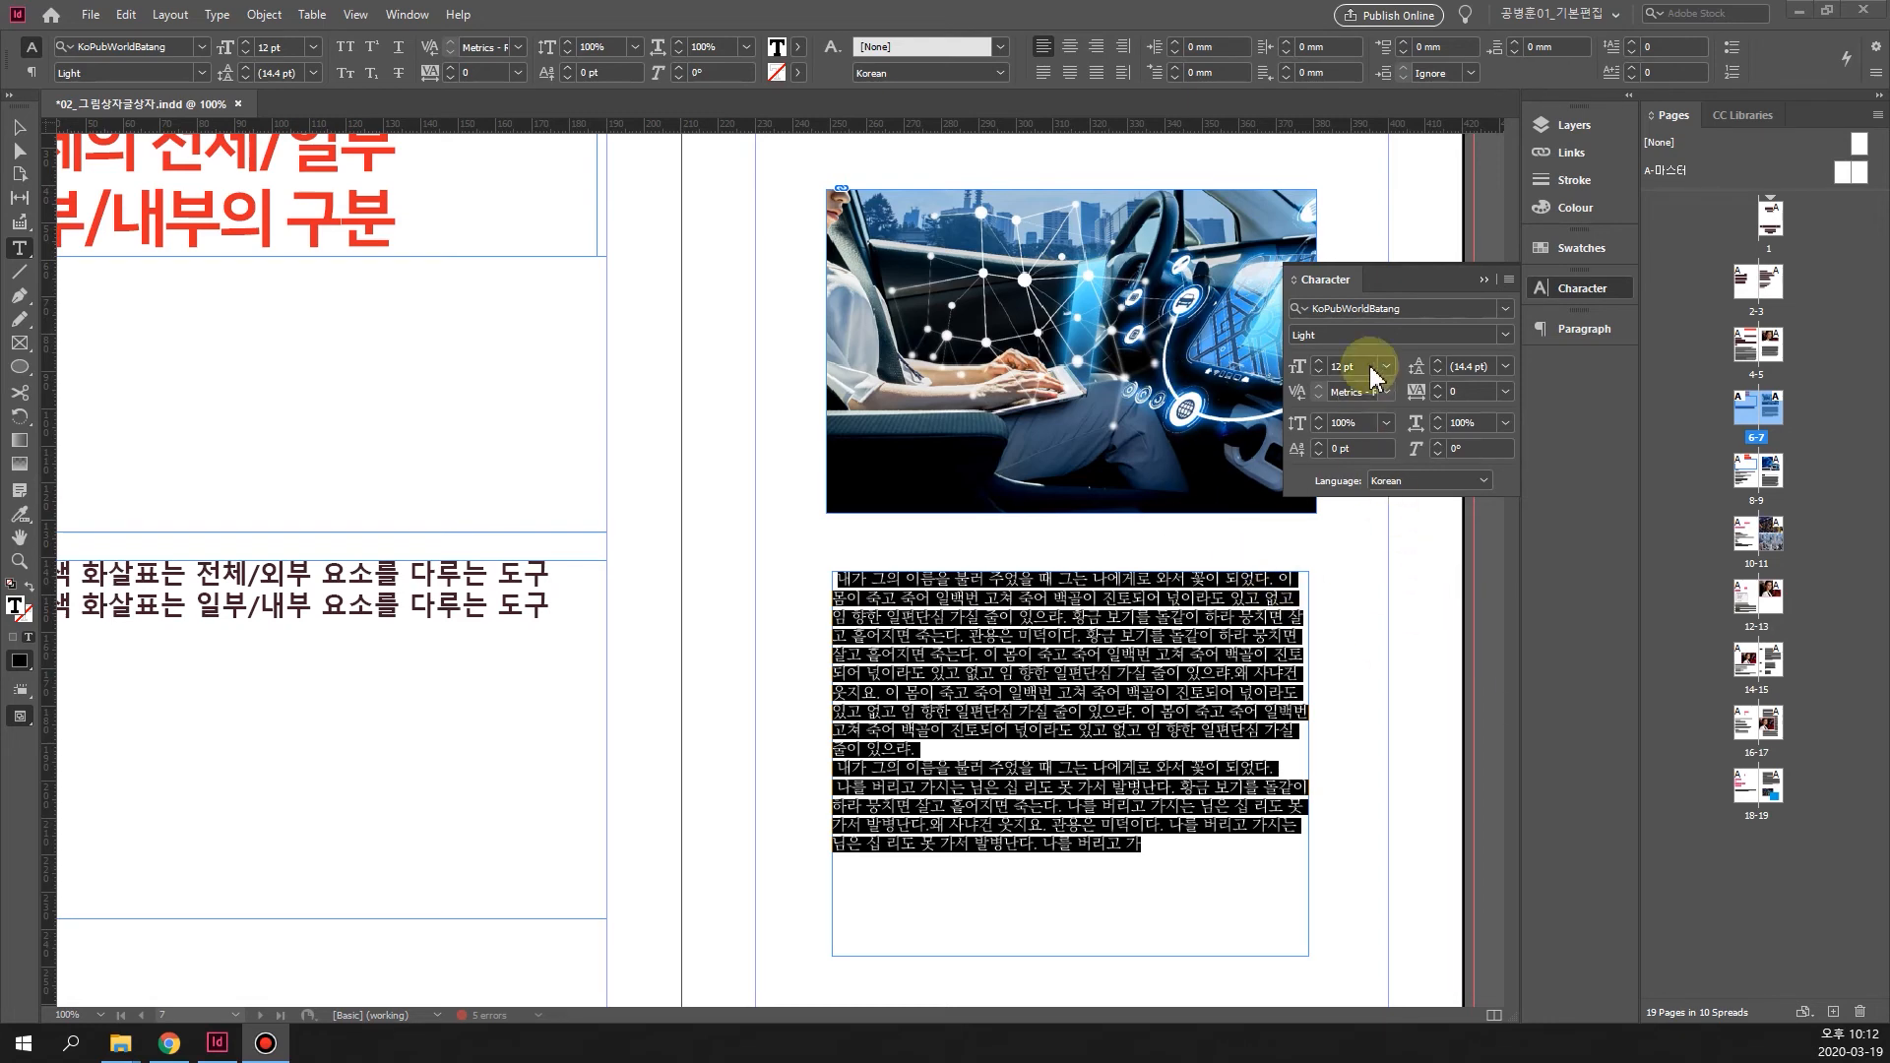
click(1503, 336)
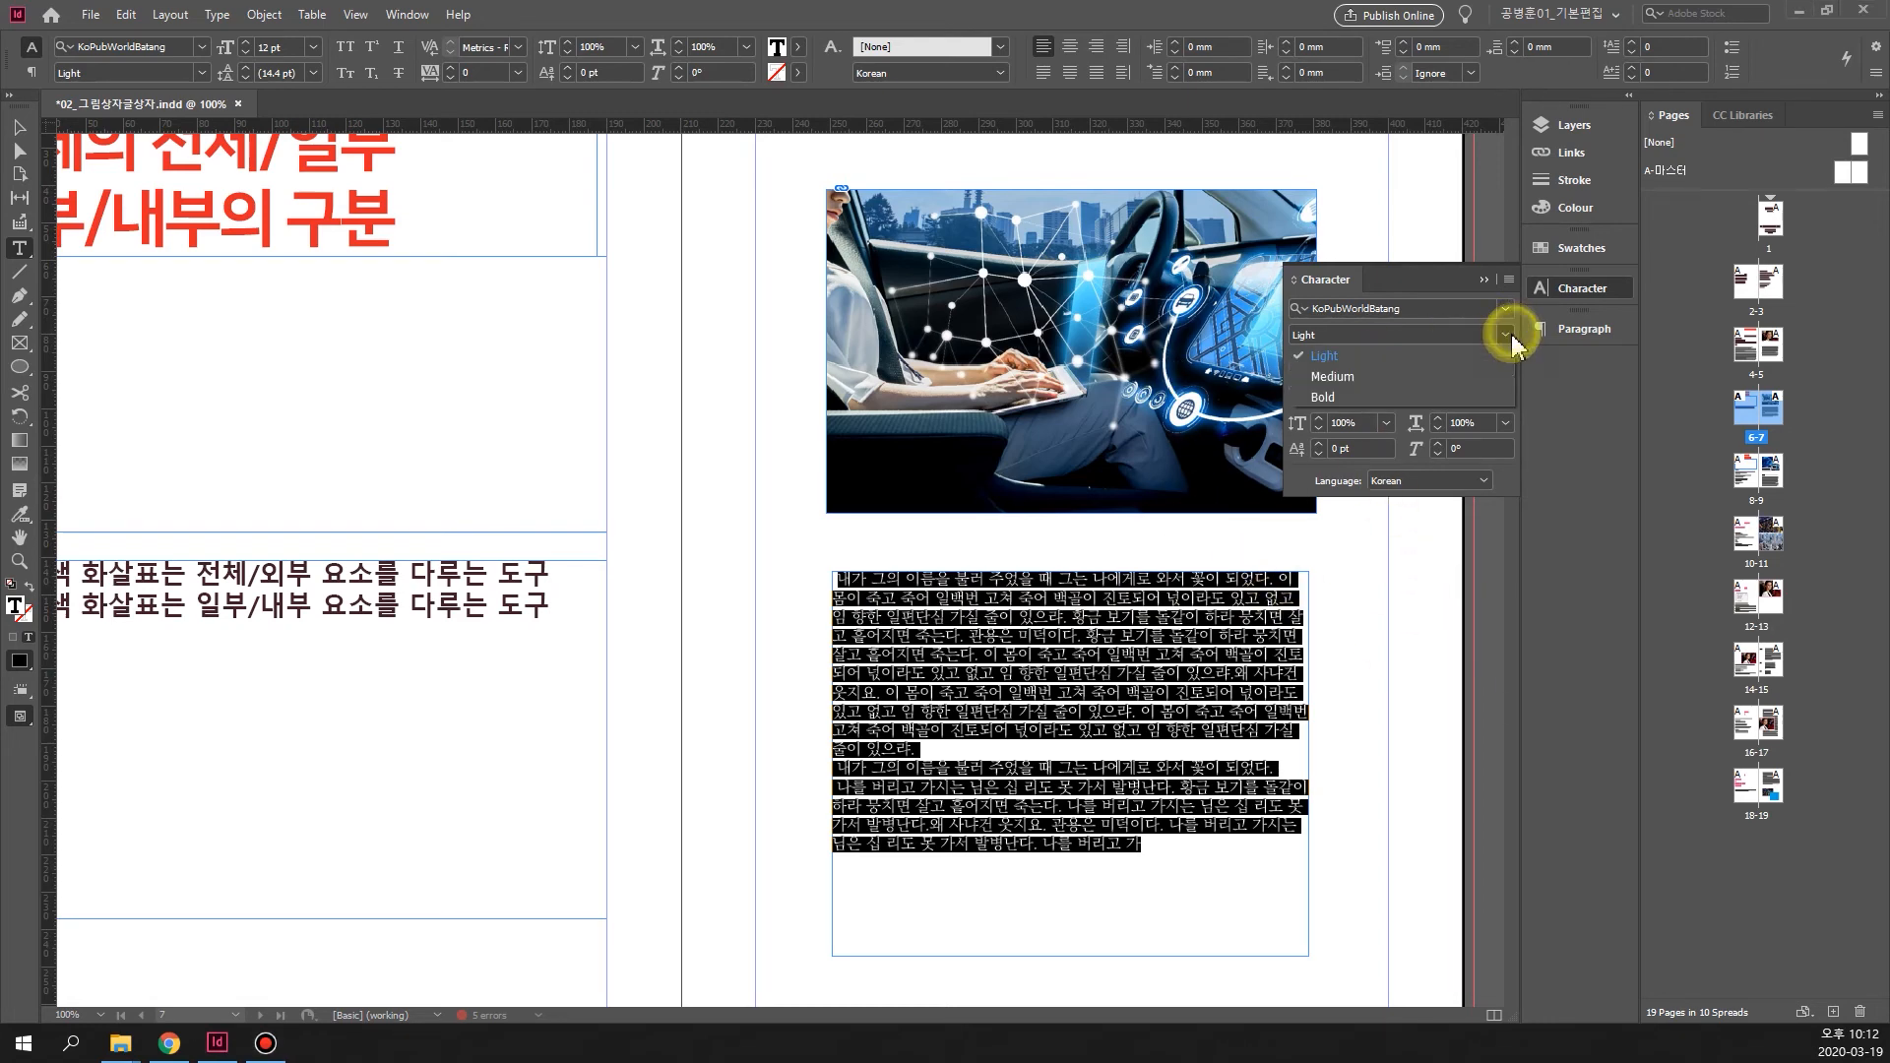
click(1353, 367)
click(1061, 797)
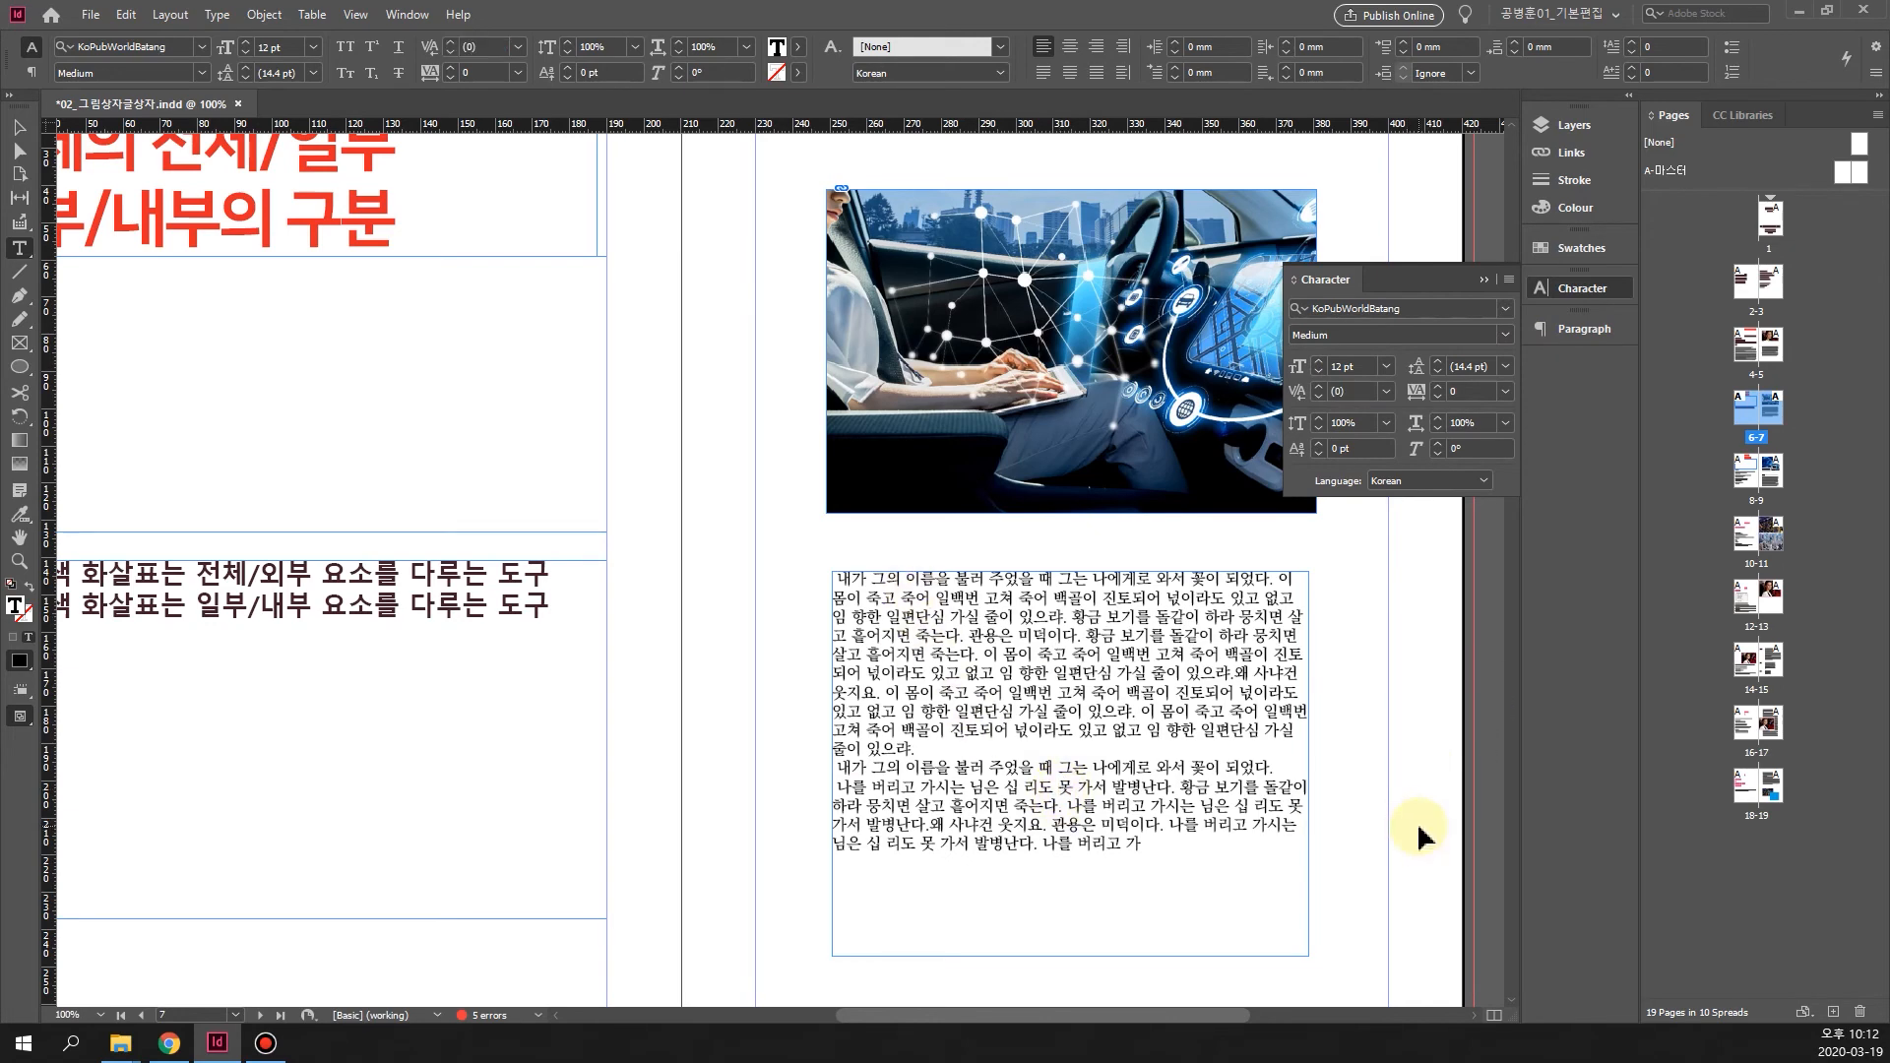
Set the font size of all the text in the page 7 frame to 13 pt and clear the selection
key(ctrl+=)
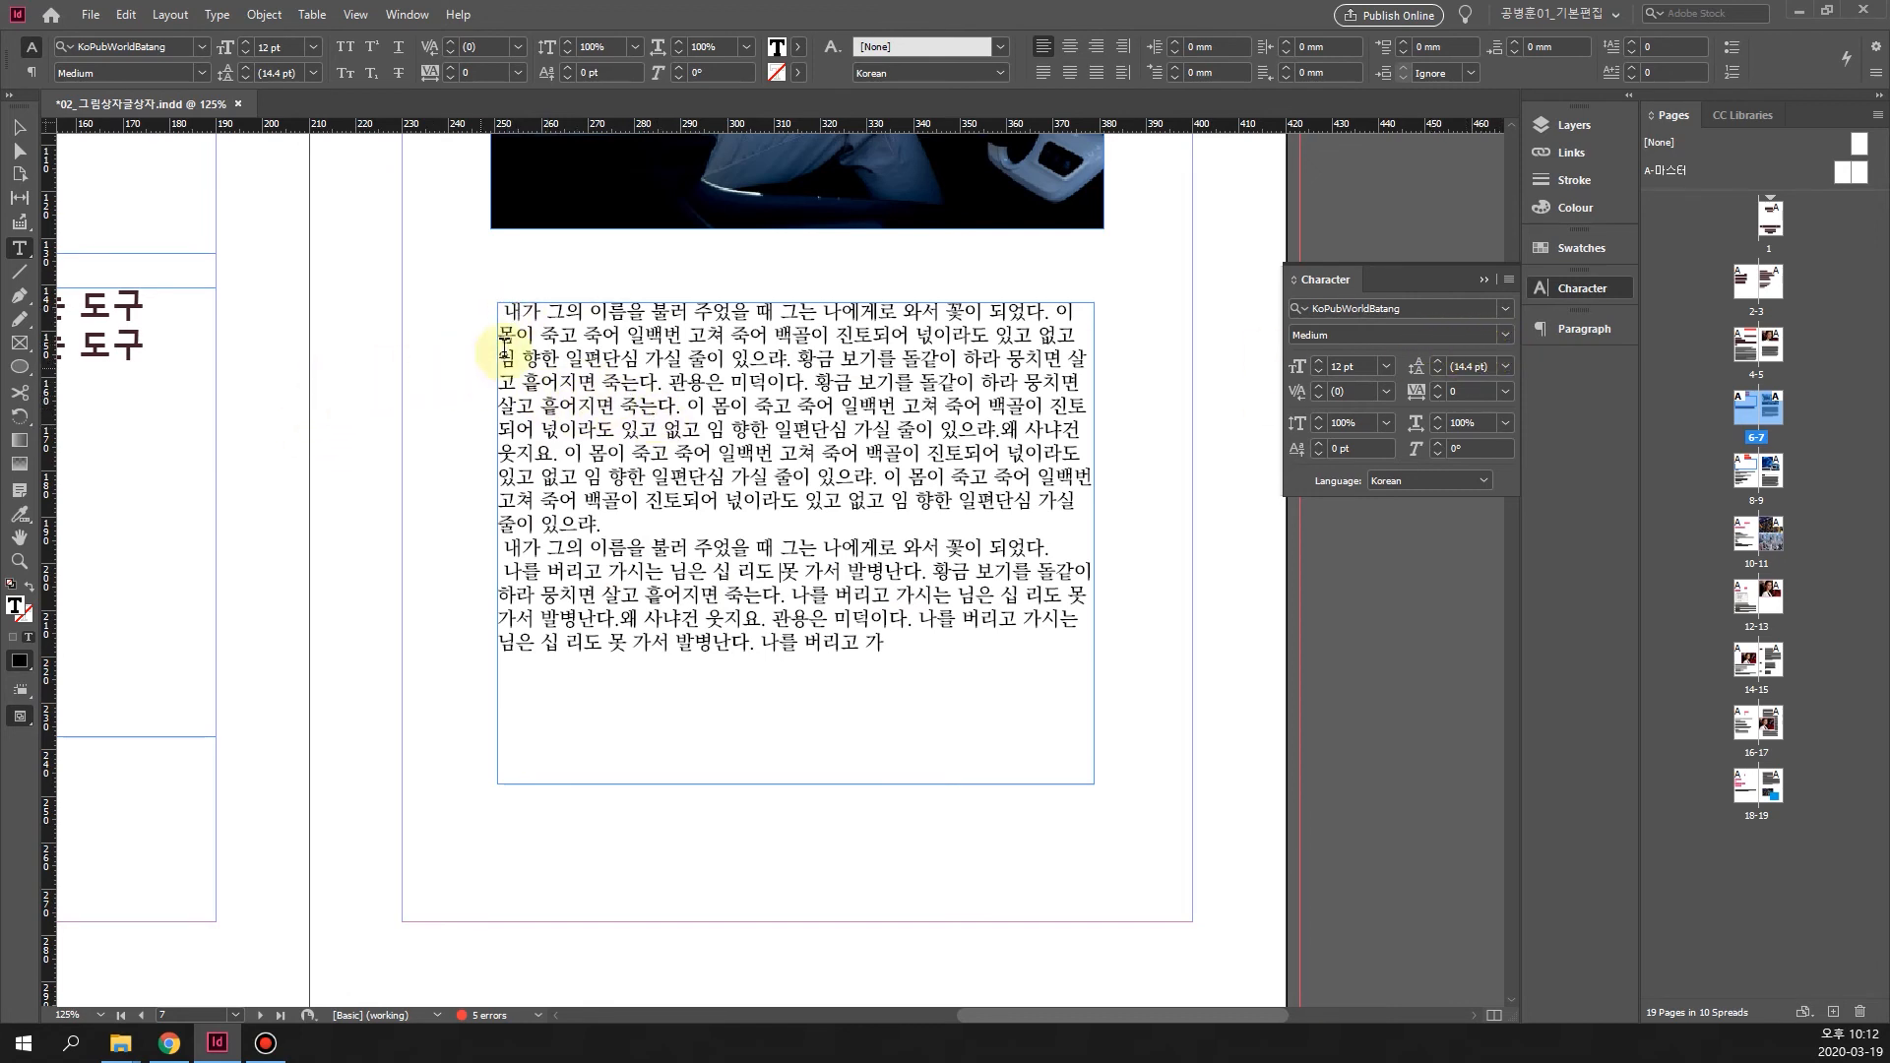
drag(502, 311, 1062, 643)
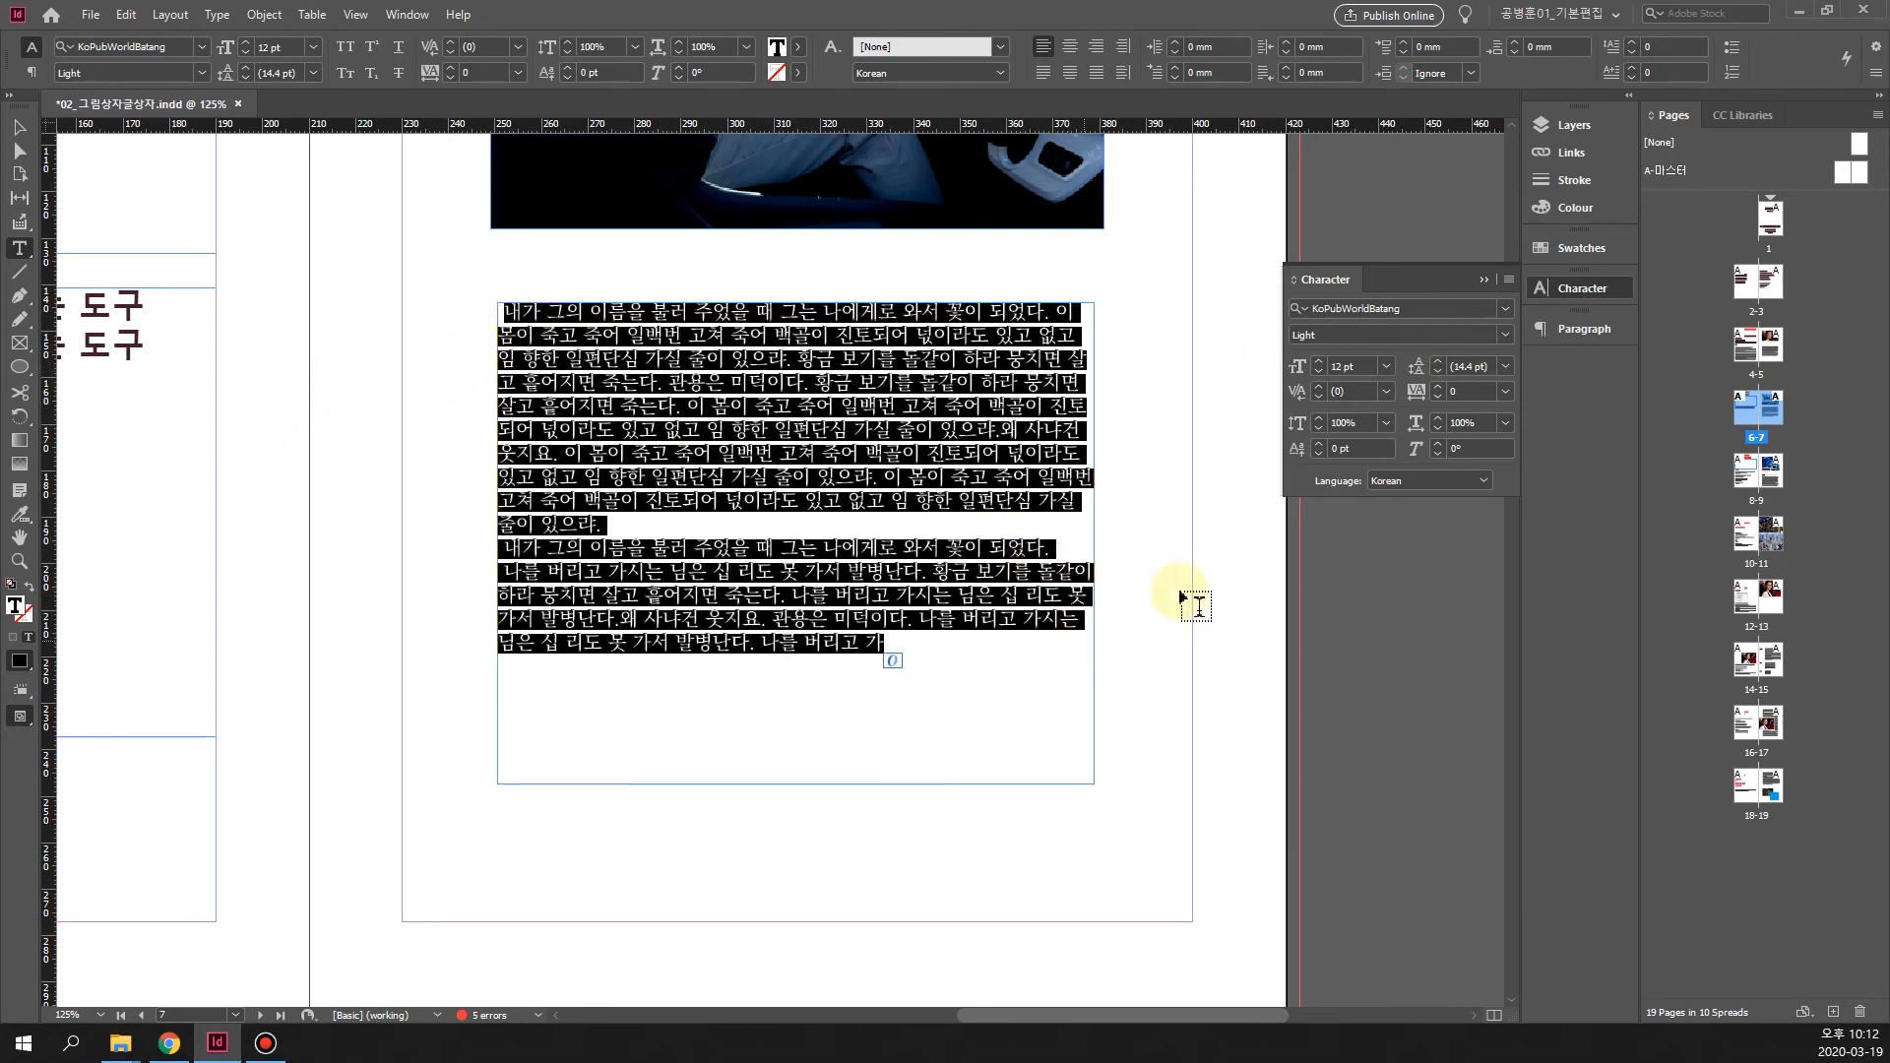
click(1320, 360)
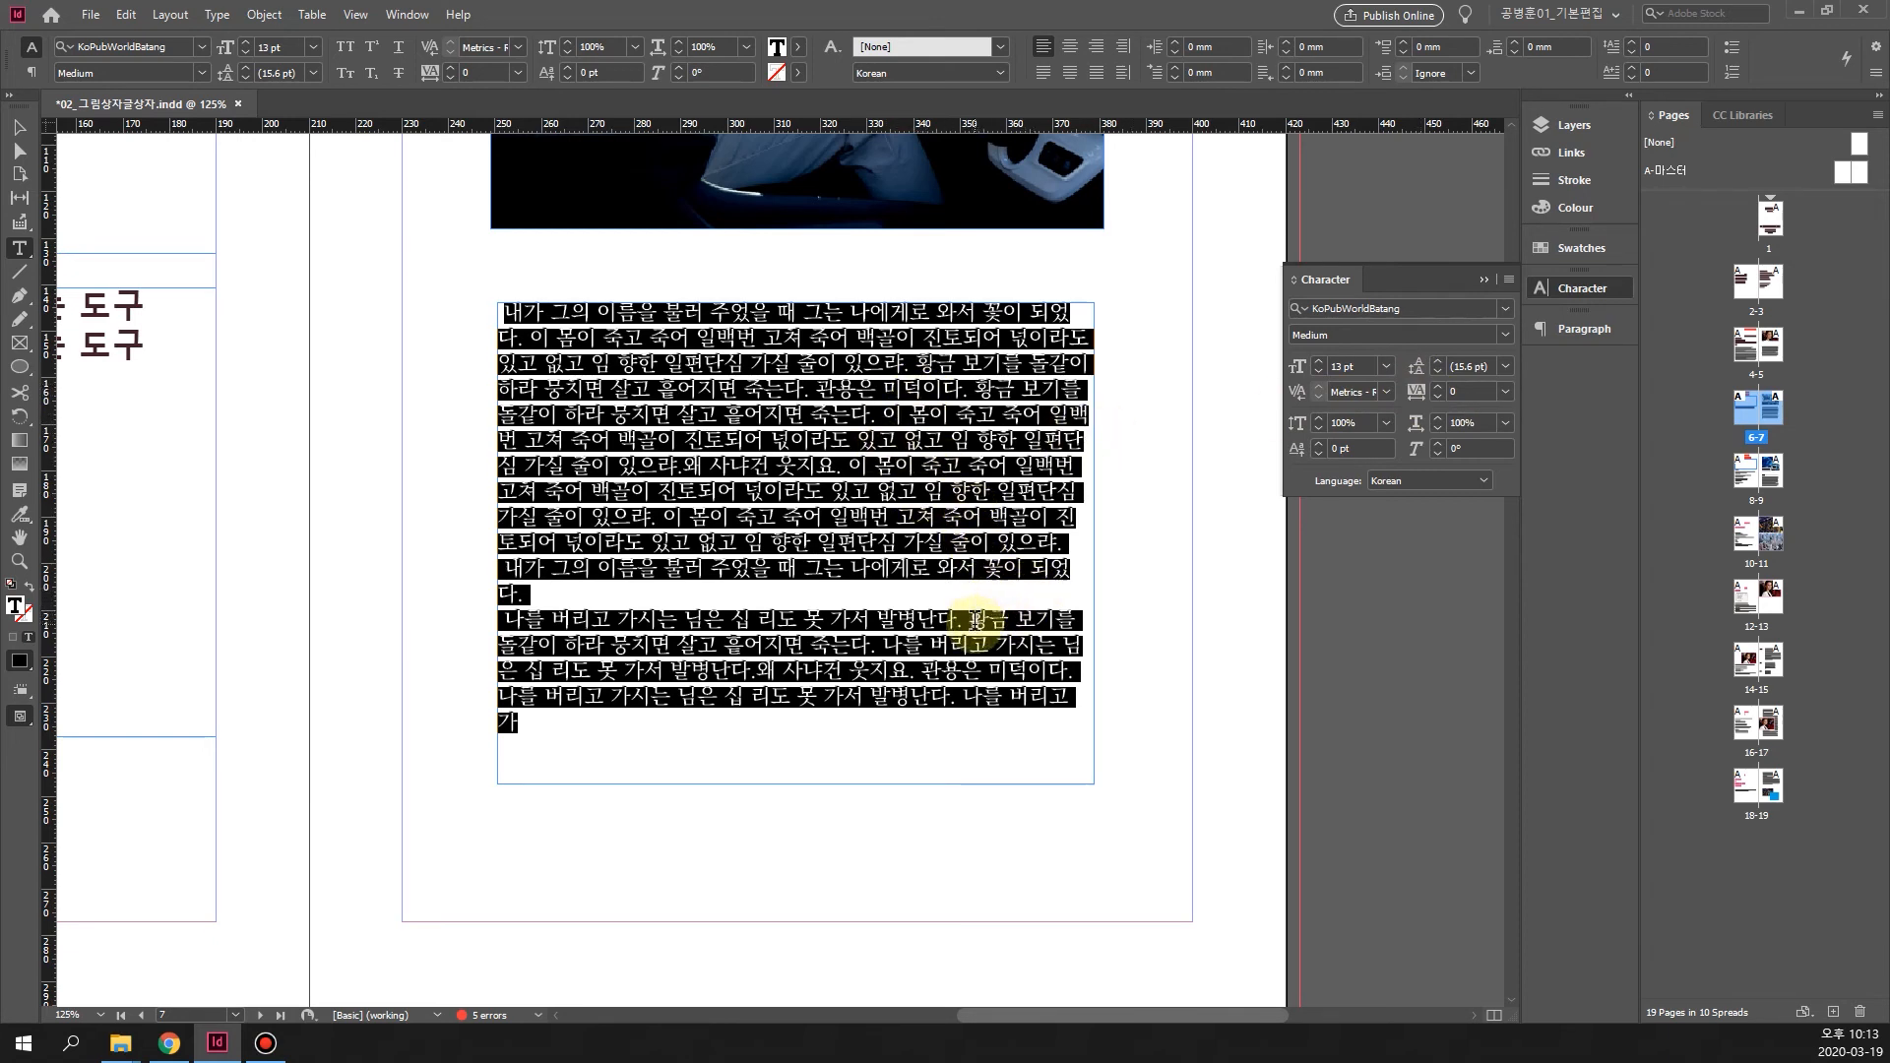
click(857, 610)
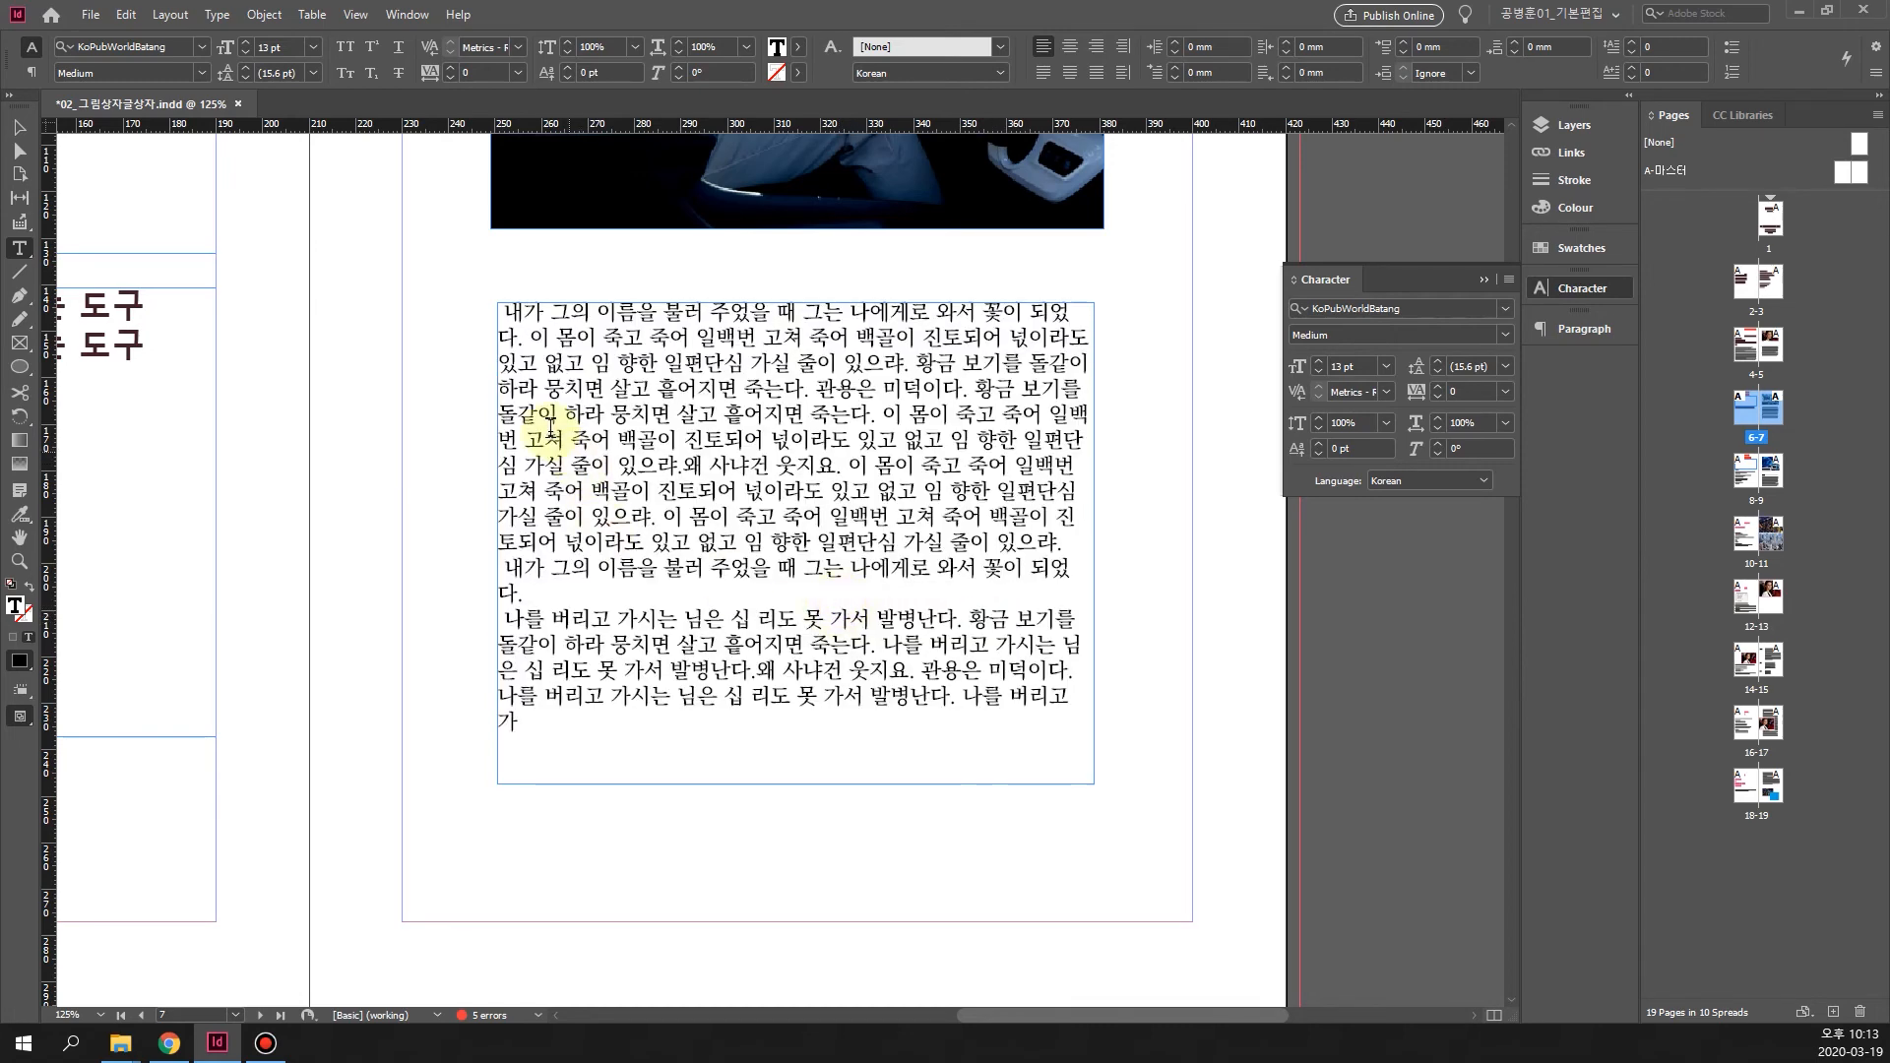
Set the tracking of the page 7 frame text to -10 and clear the selection
drag(513, 313, 1015, 716)
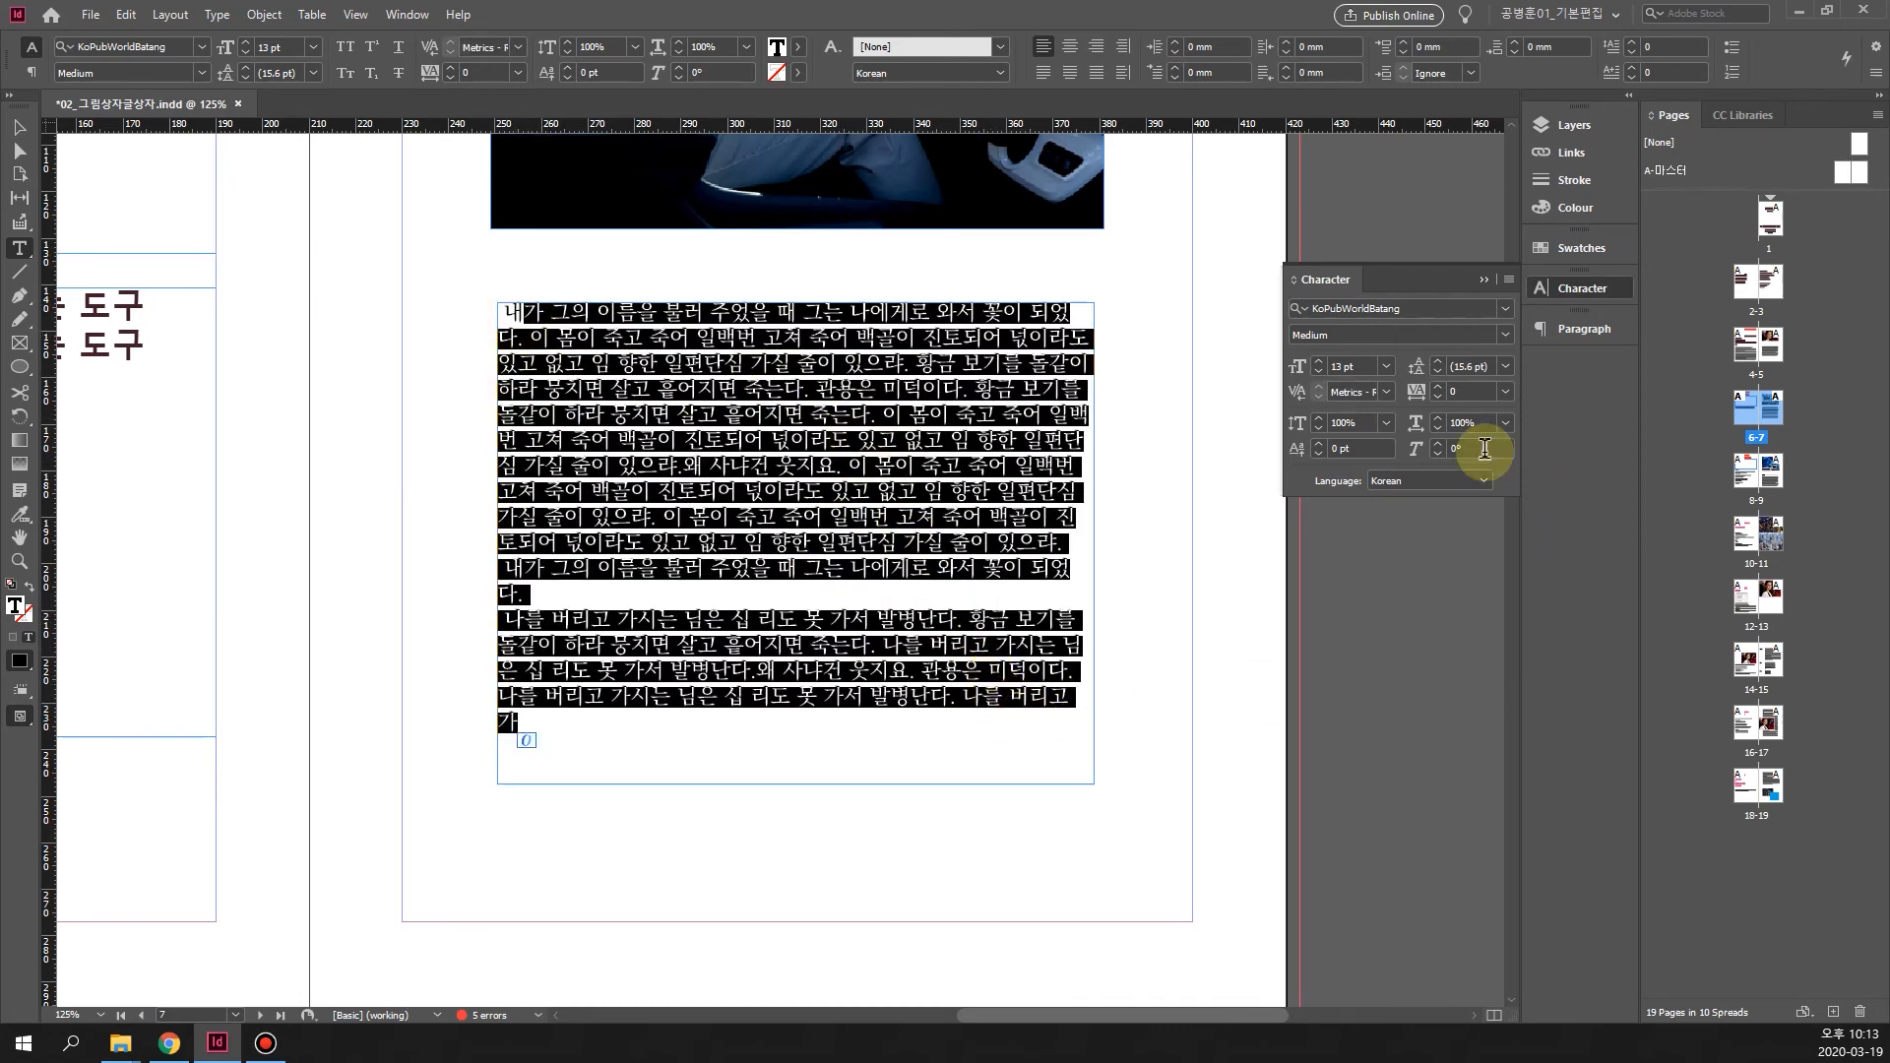
click(1438, 398)
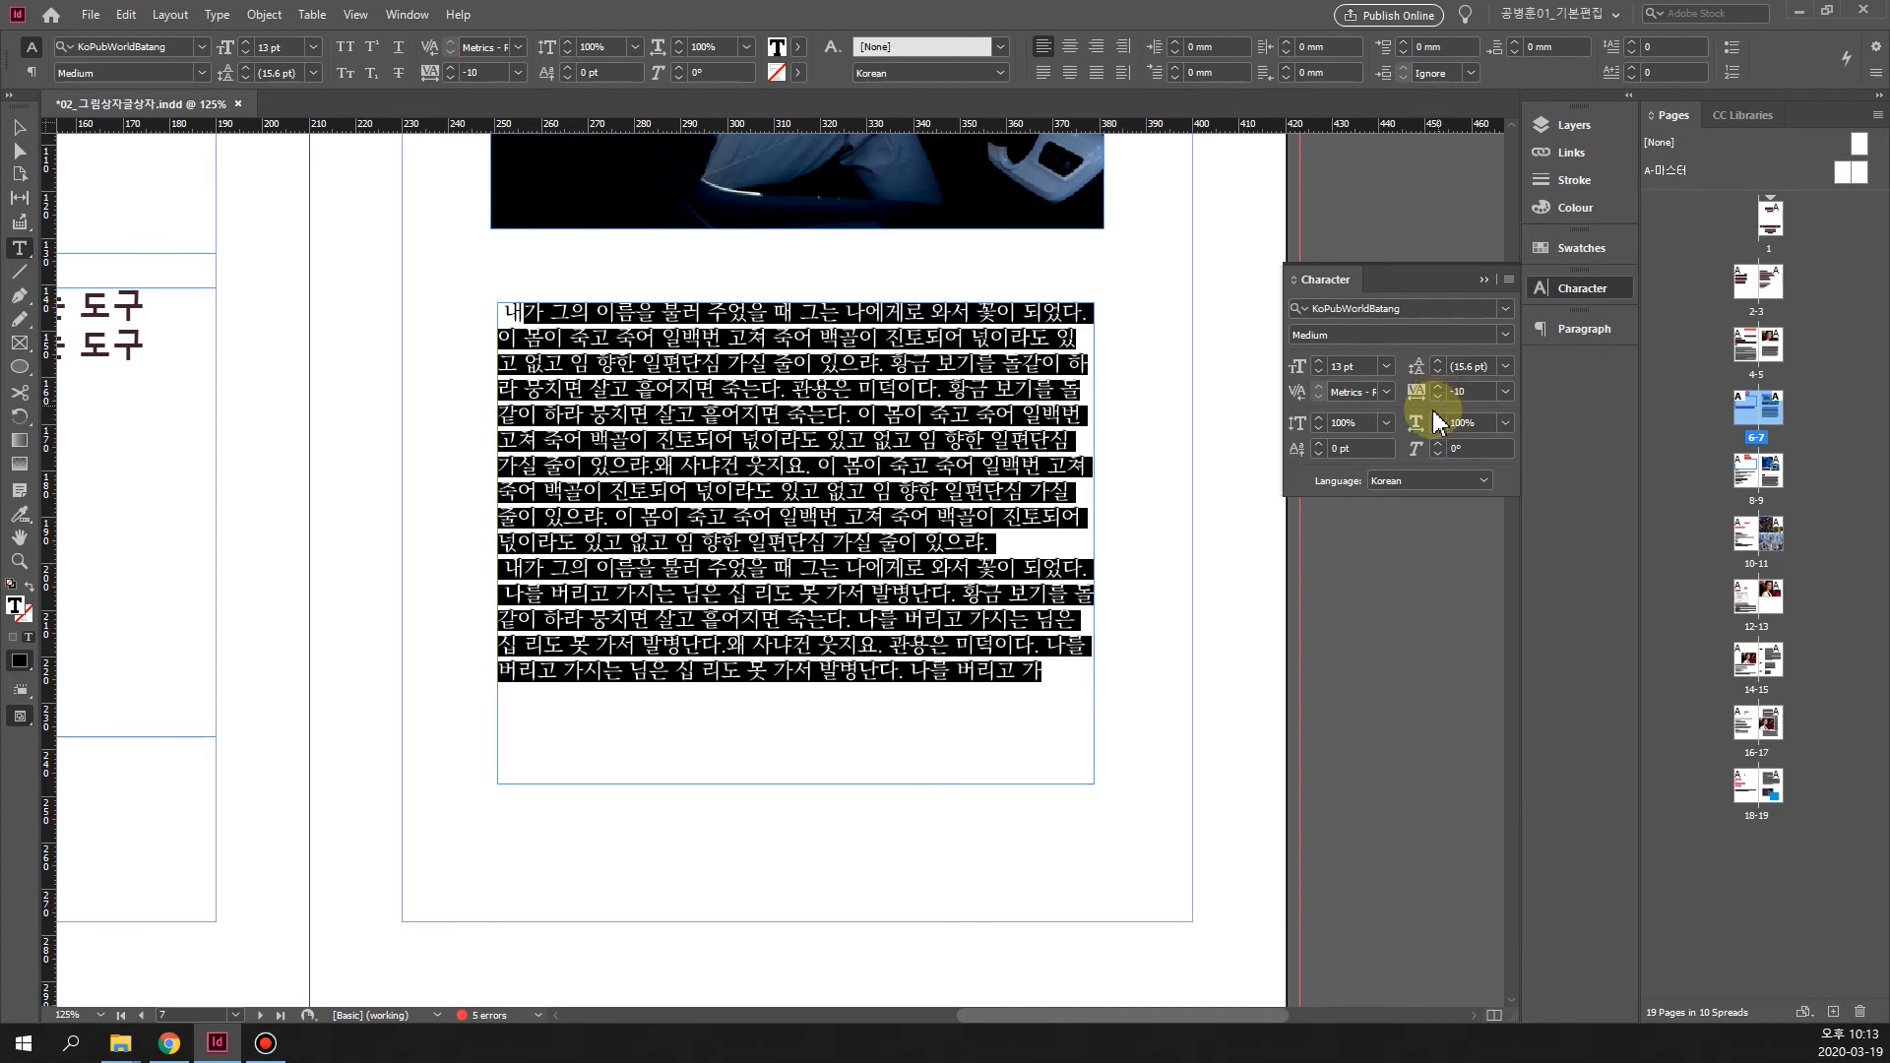
click(596, 419)
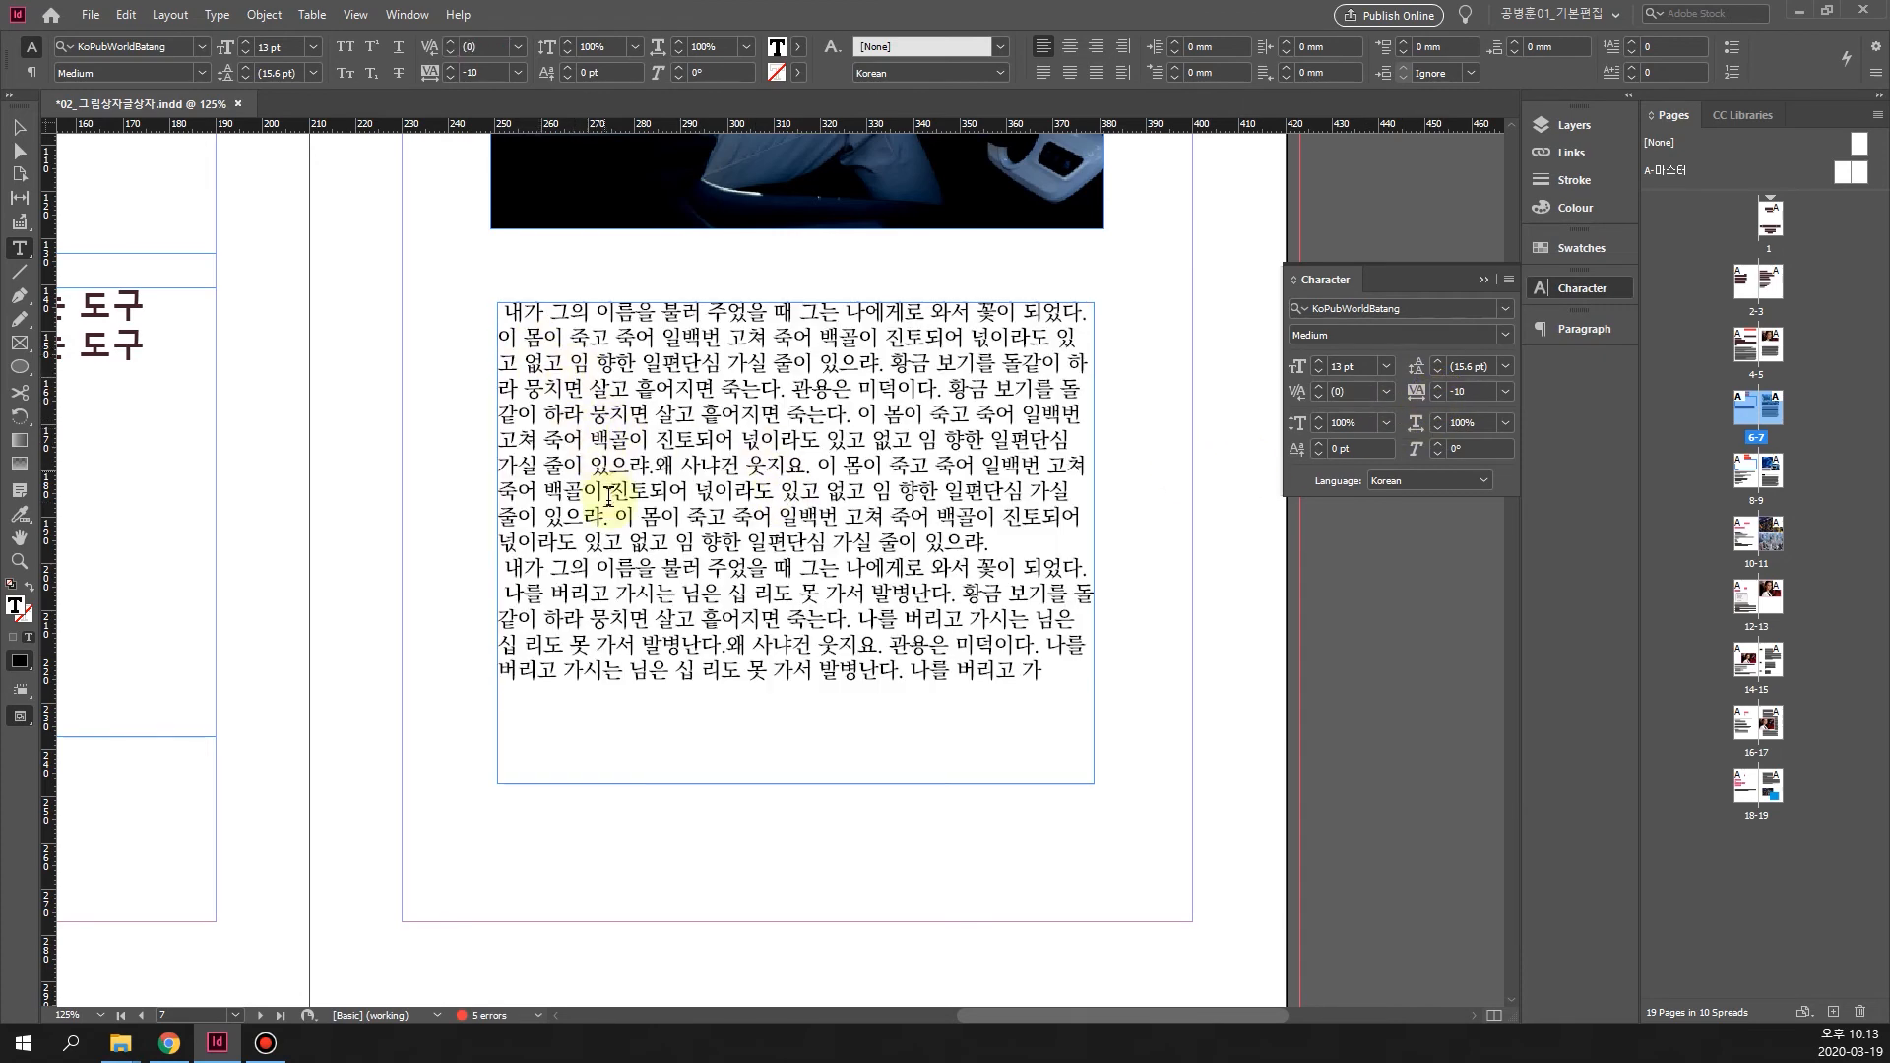
Set the tracking of all the page 7 frame text to -5 and clear the selection
drag(500, 313, 1130, 666)
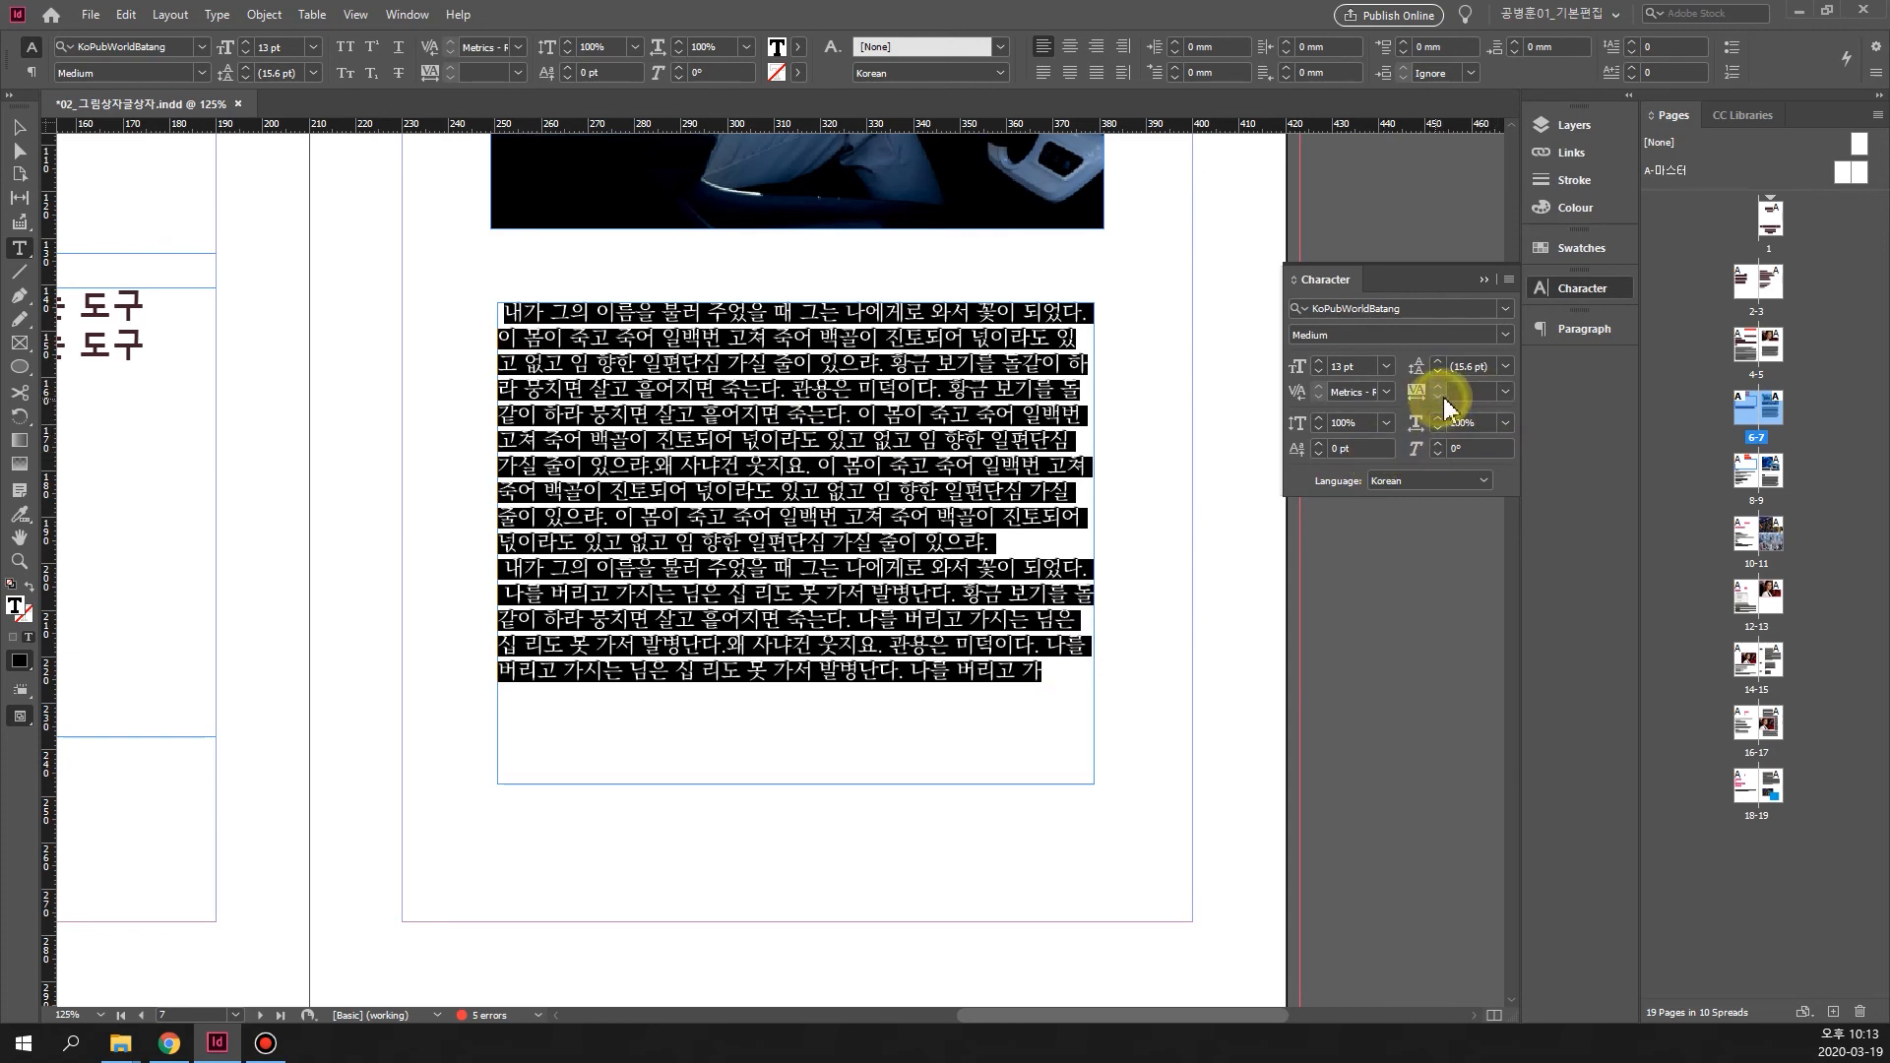
click(1505, 390)
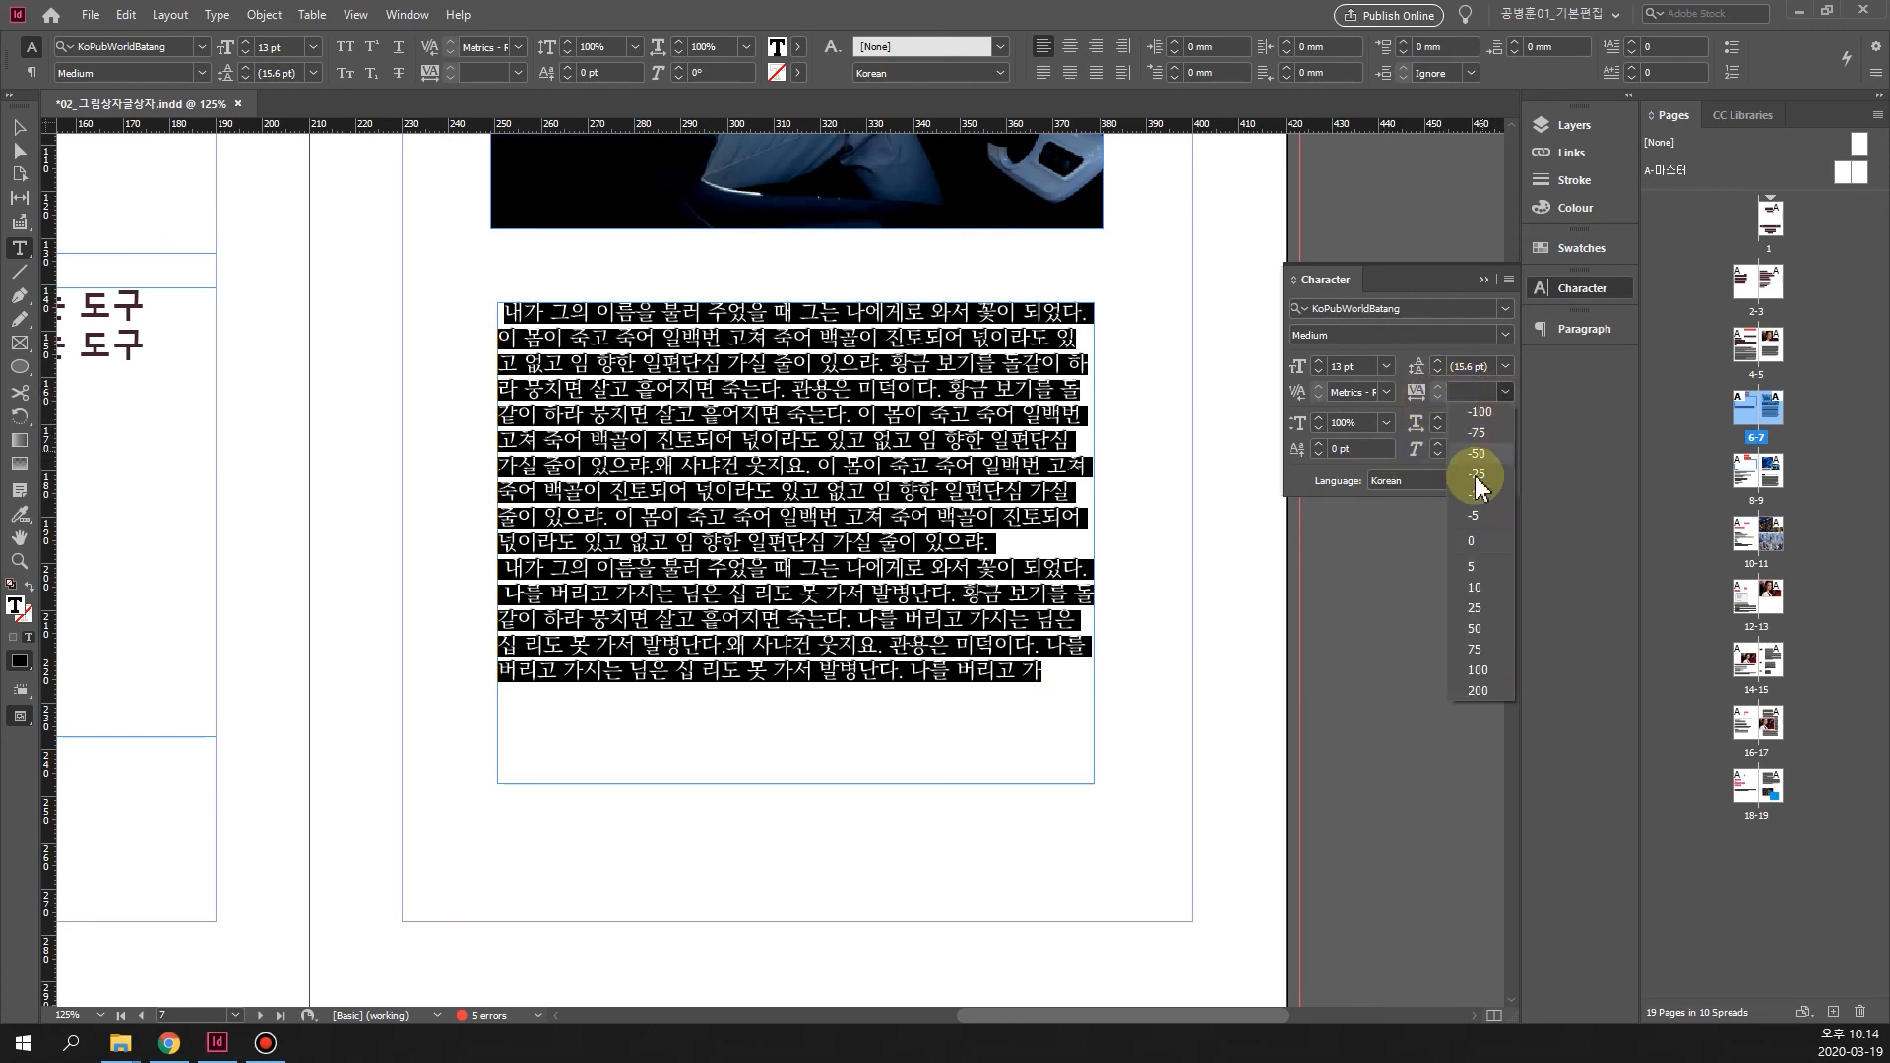
click(1474, 515)
click(788, 603)
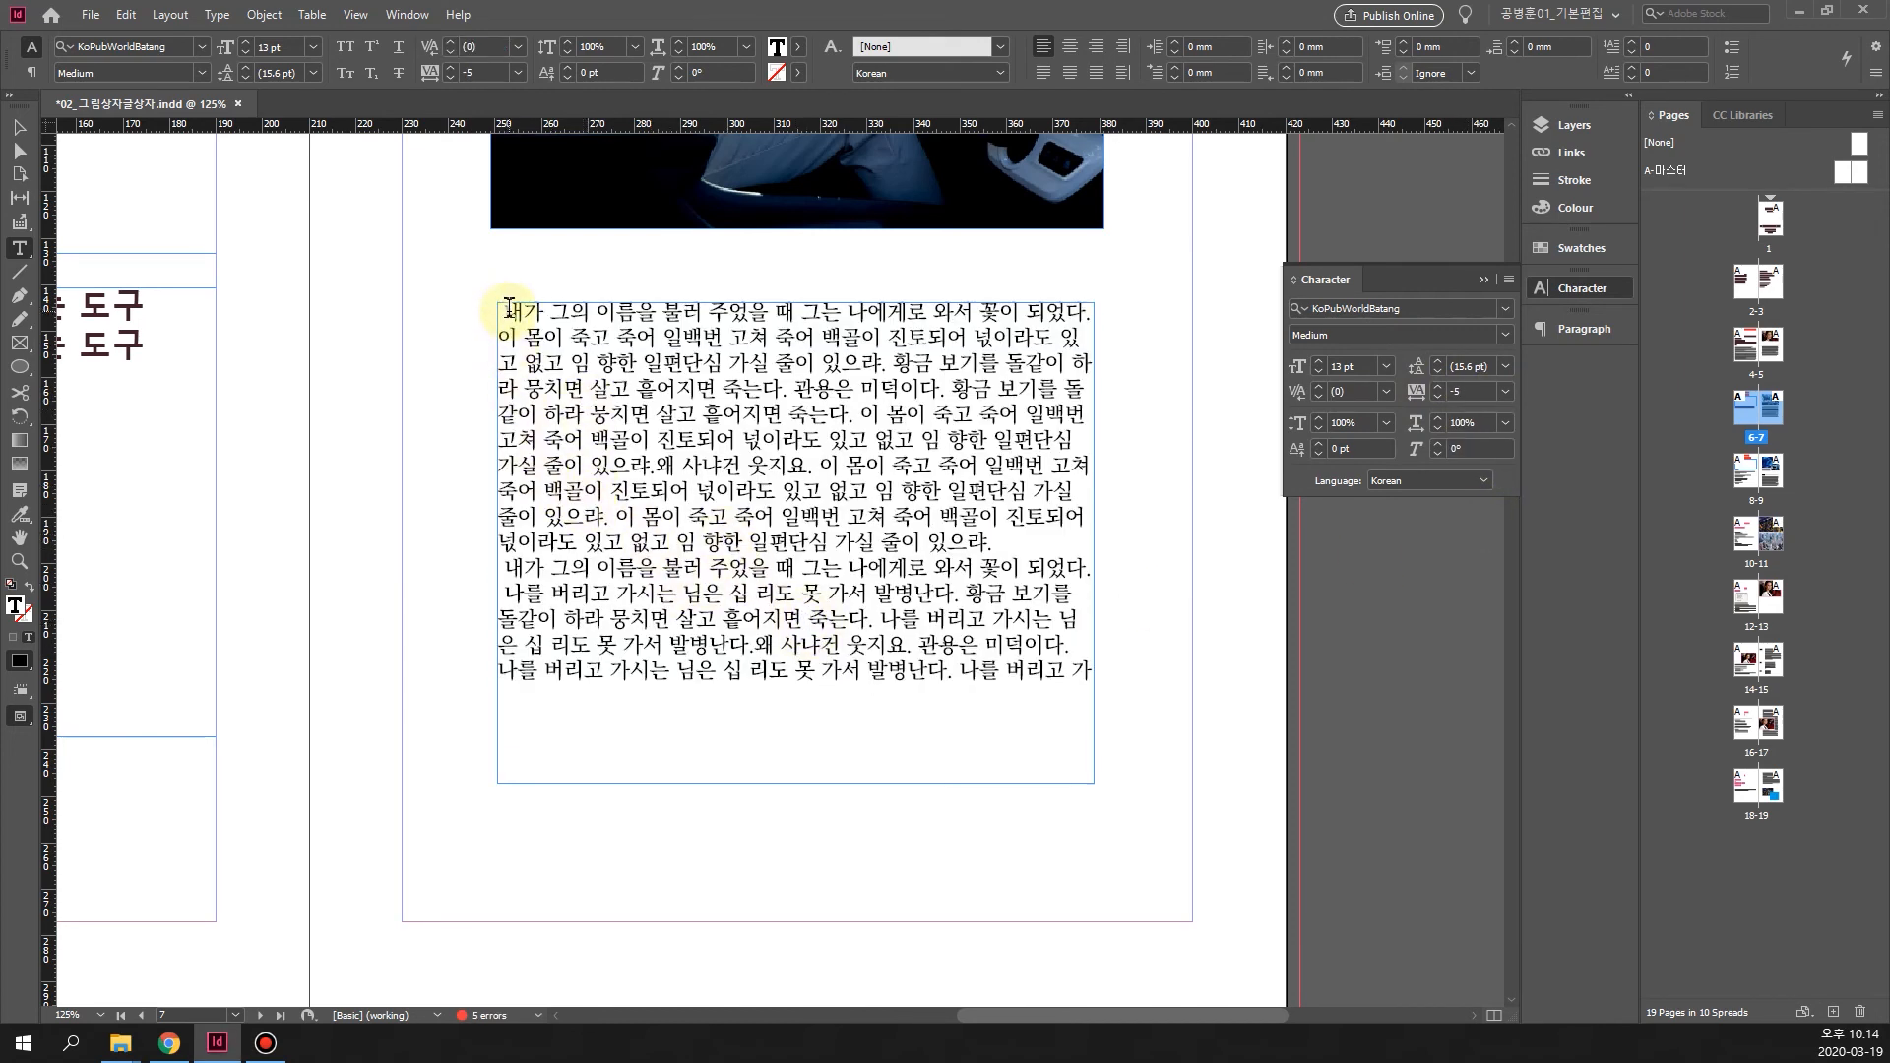
Compare Optical and Metrics kerning on all the page 7 frame text, keep Metrics, and clear the selection
drag(504, 311, 1215, 683)
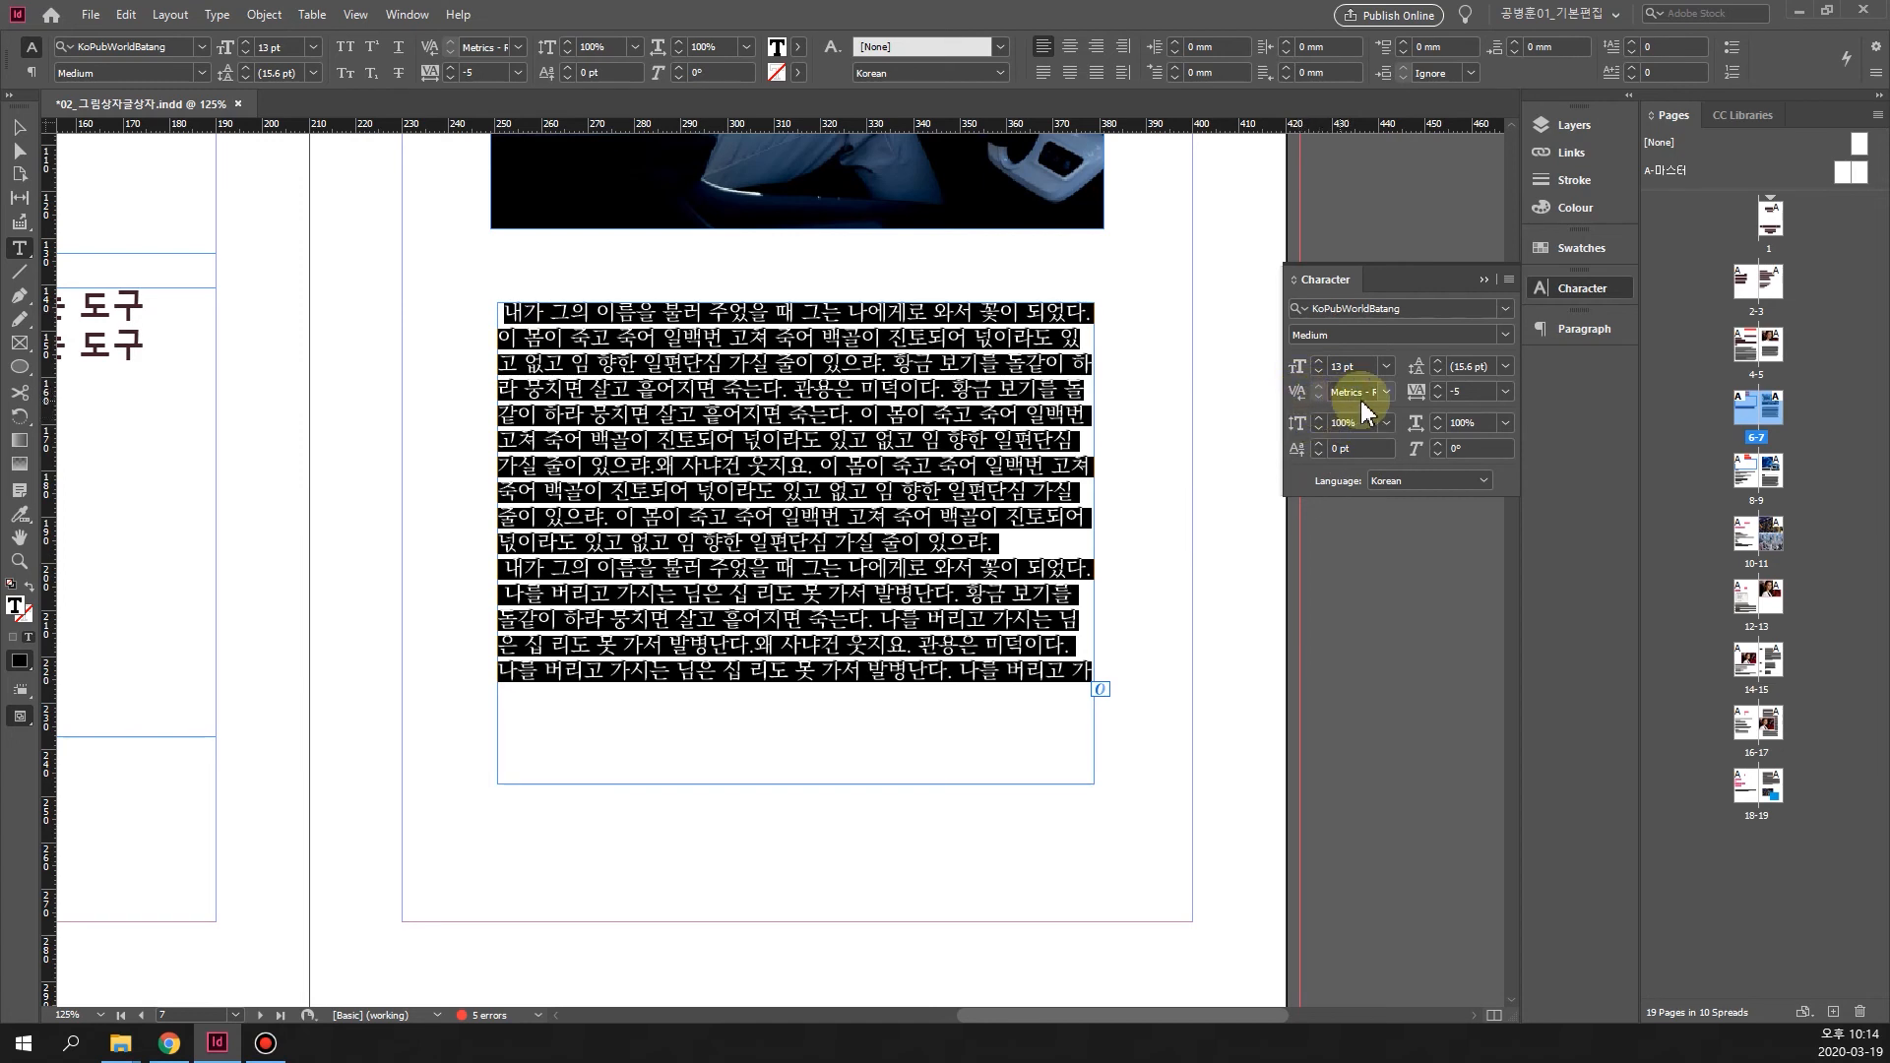
click(1384, 391)
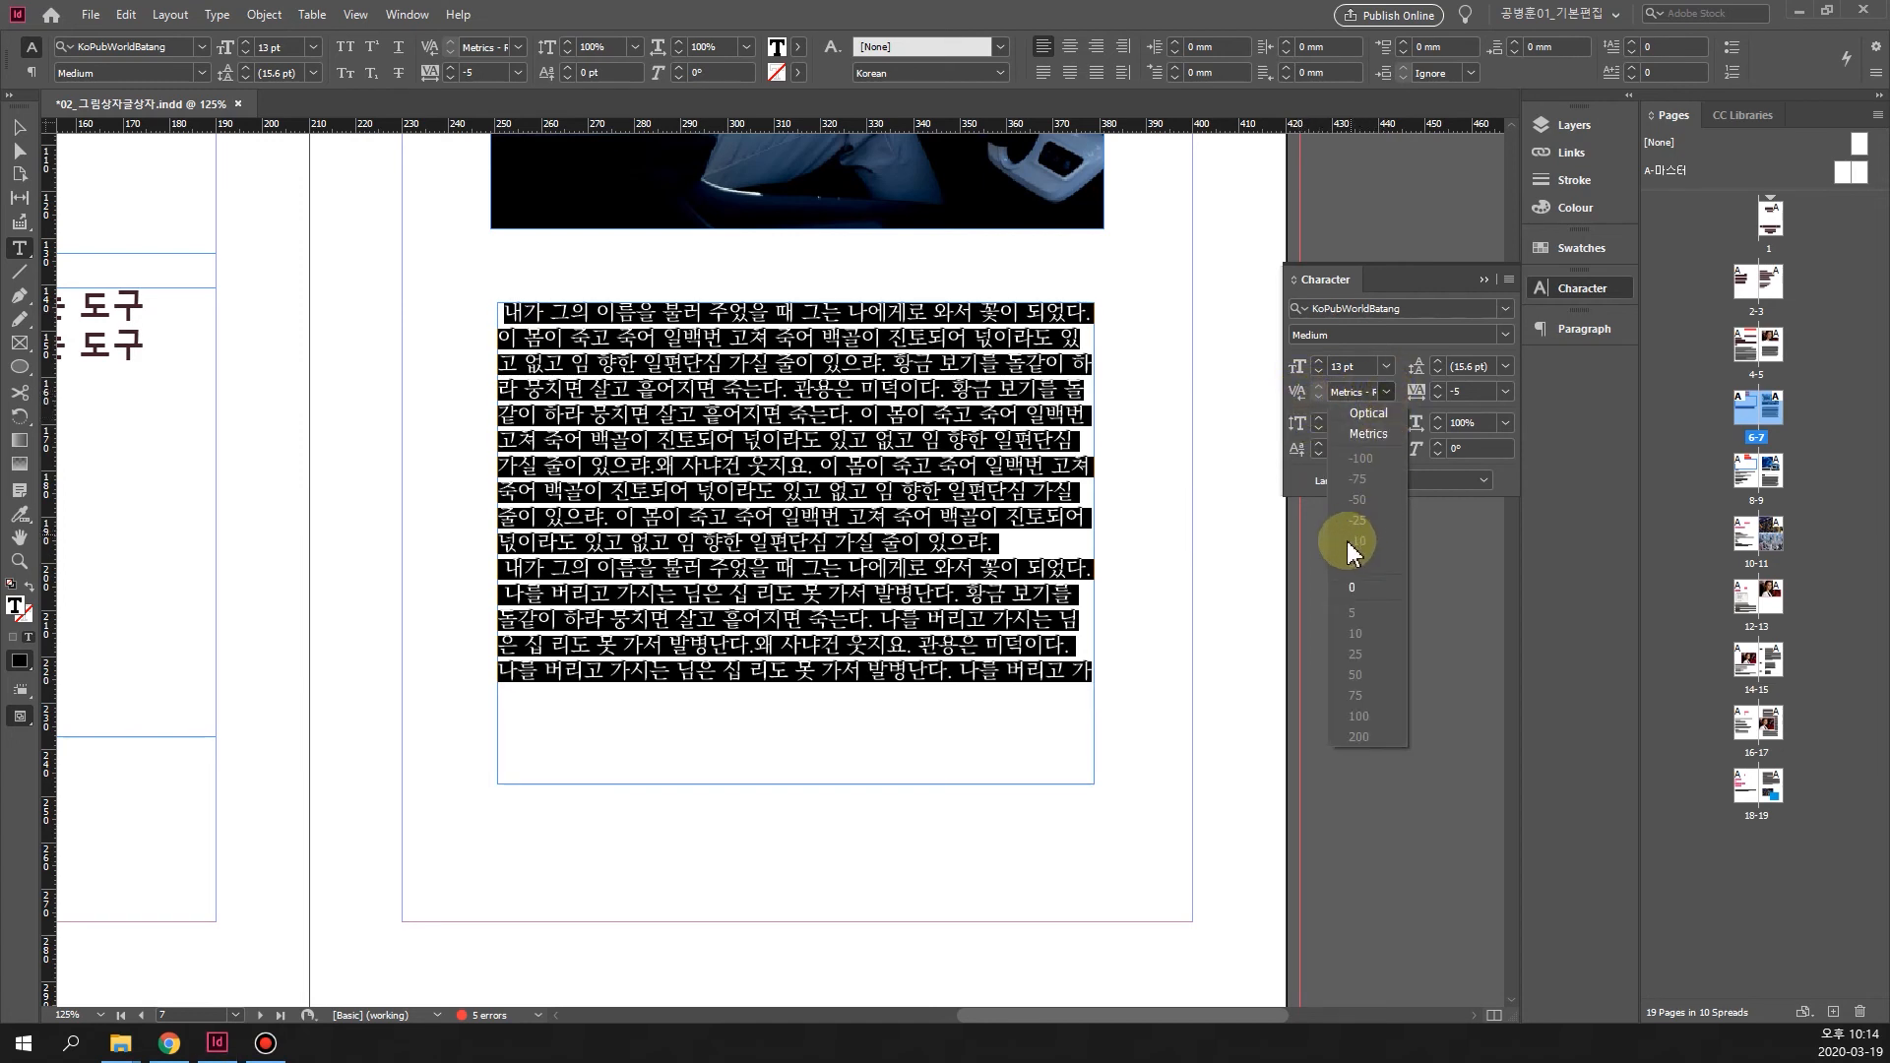
click(1378, 433)
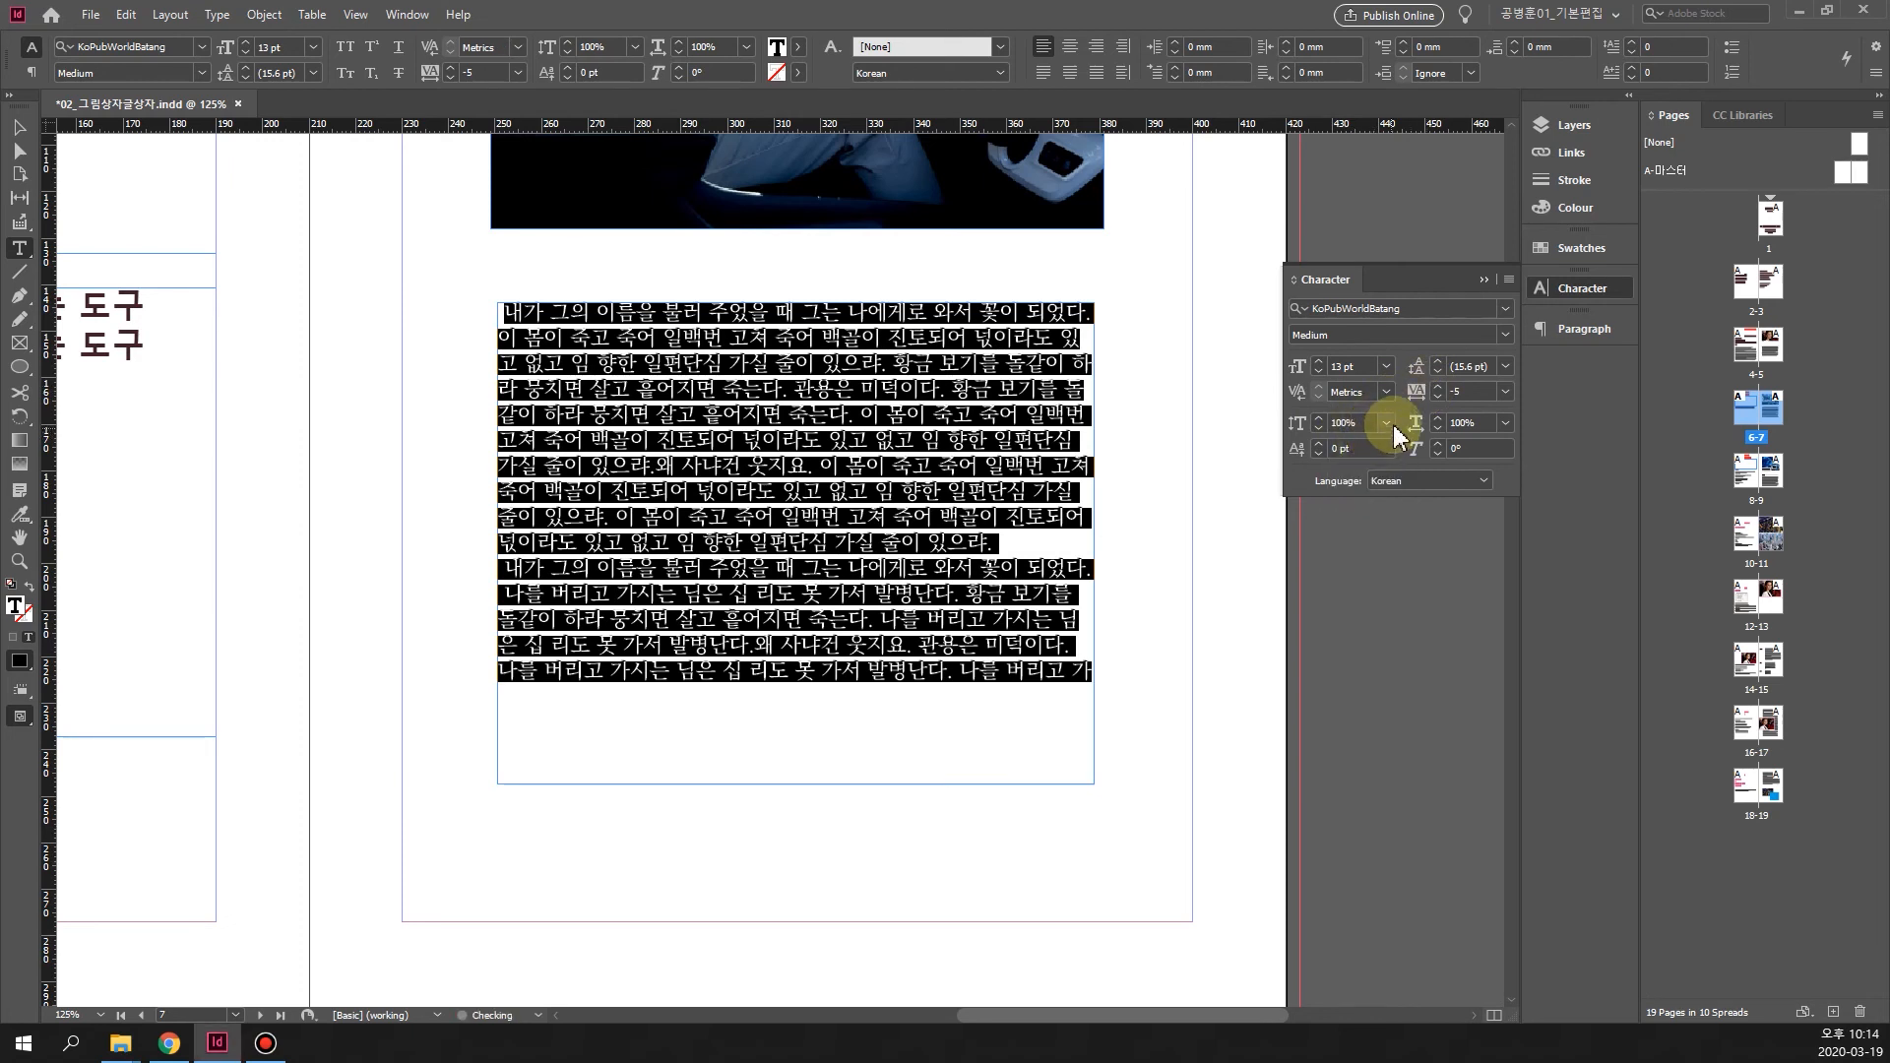
click(1385, 392)
click(1358, 411)
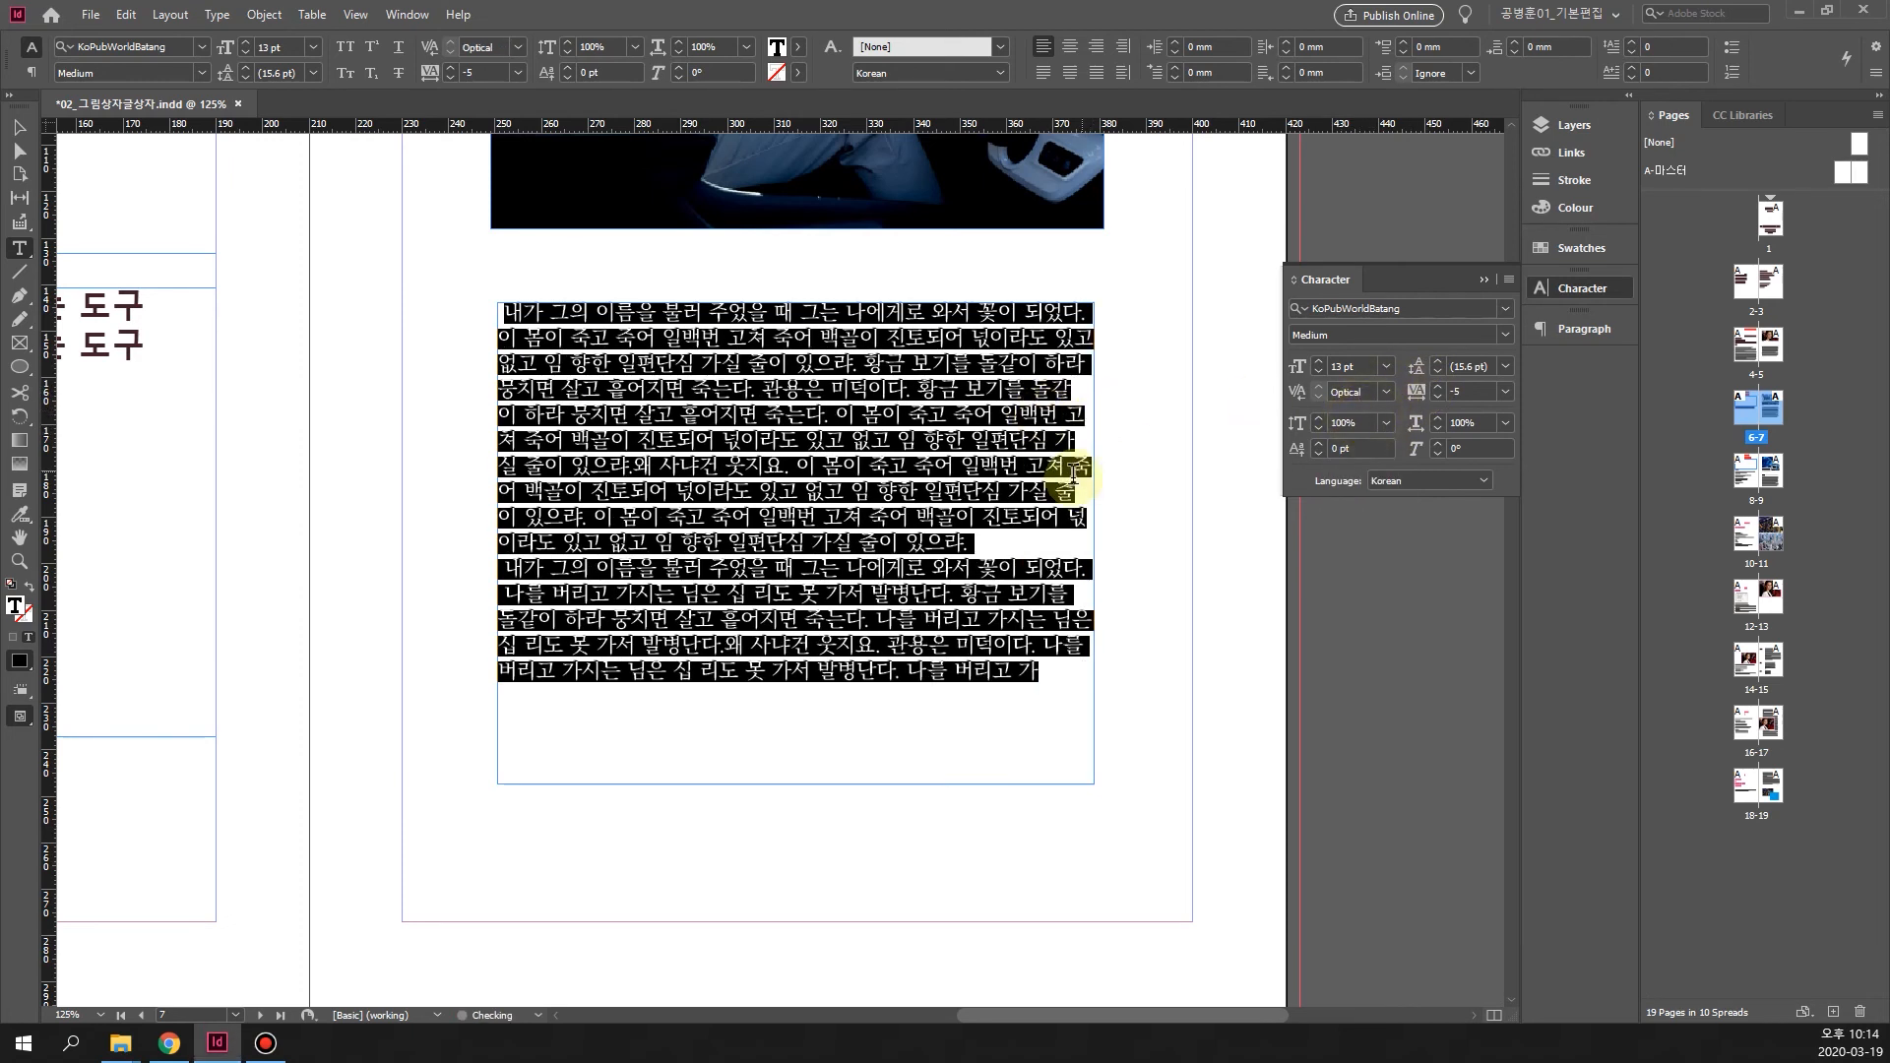
click(1385, 392)
click(1365, 434)
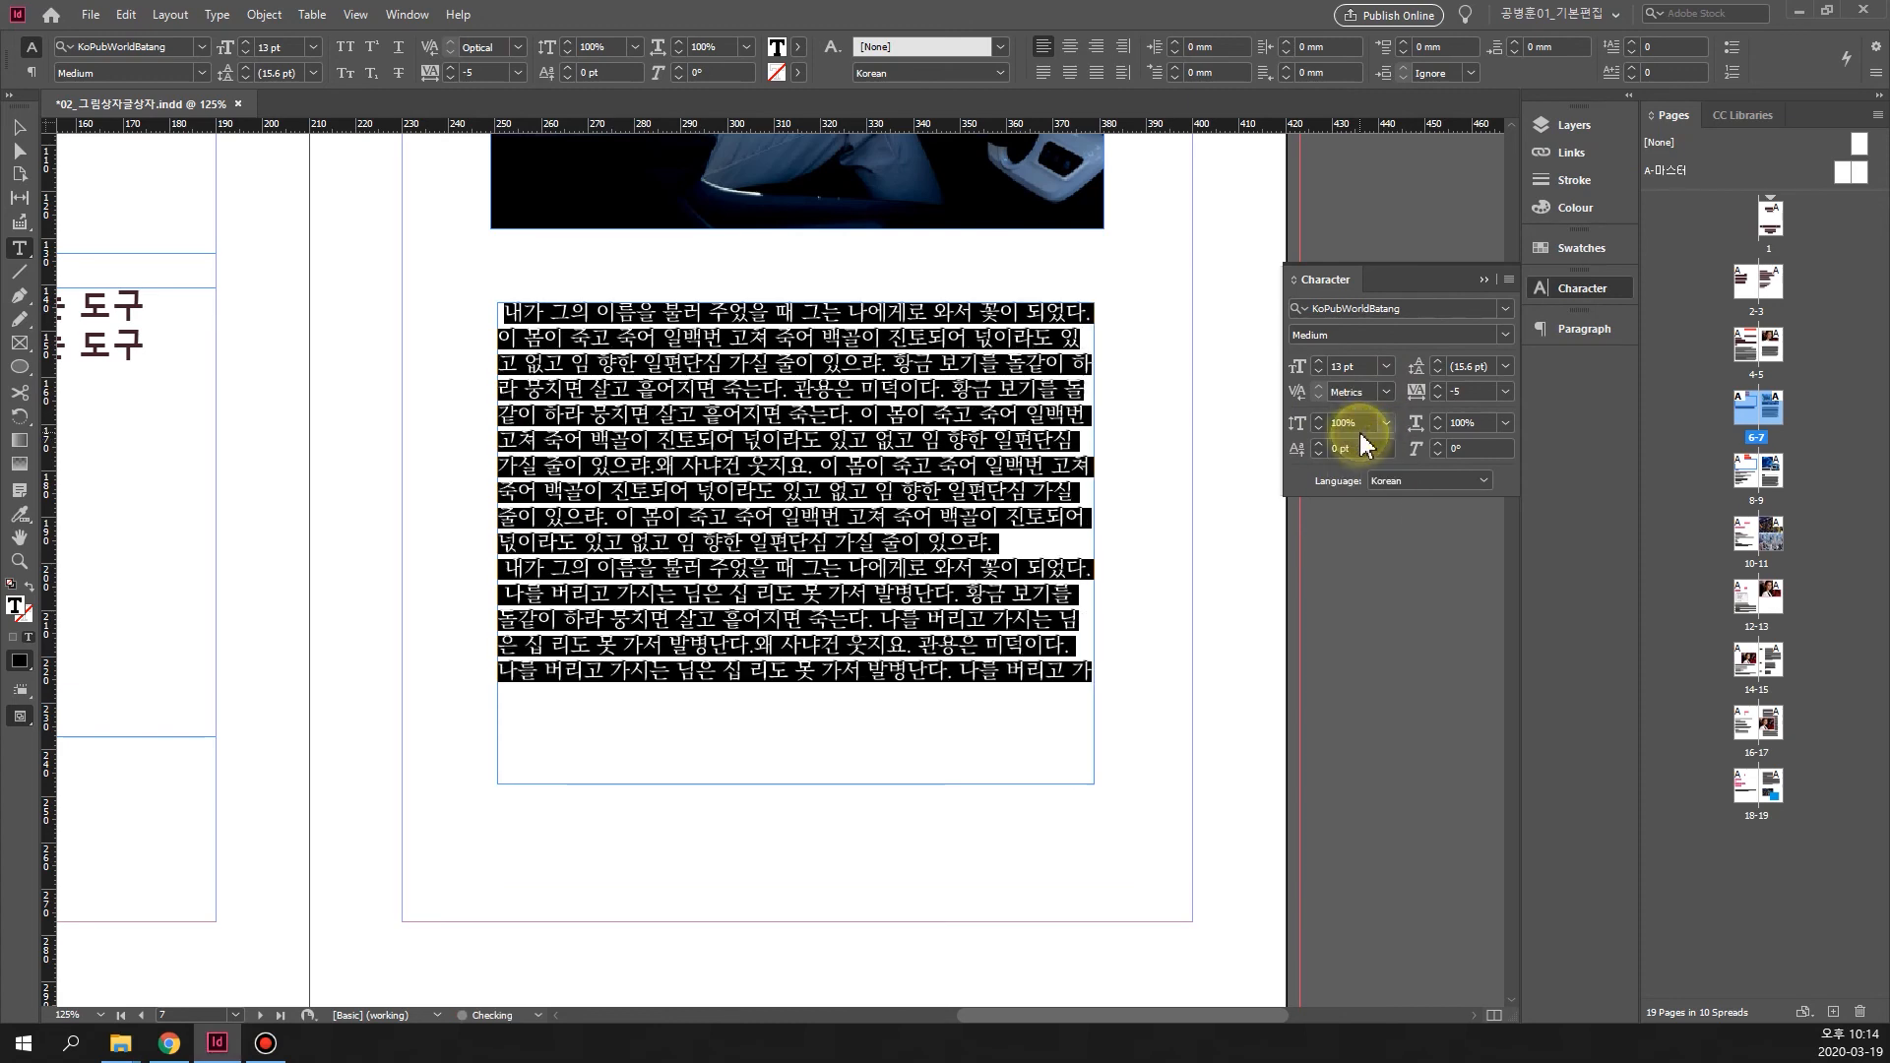
click(945, 539)
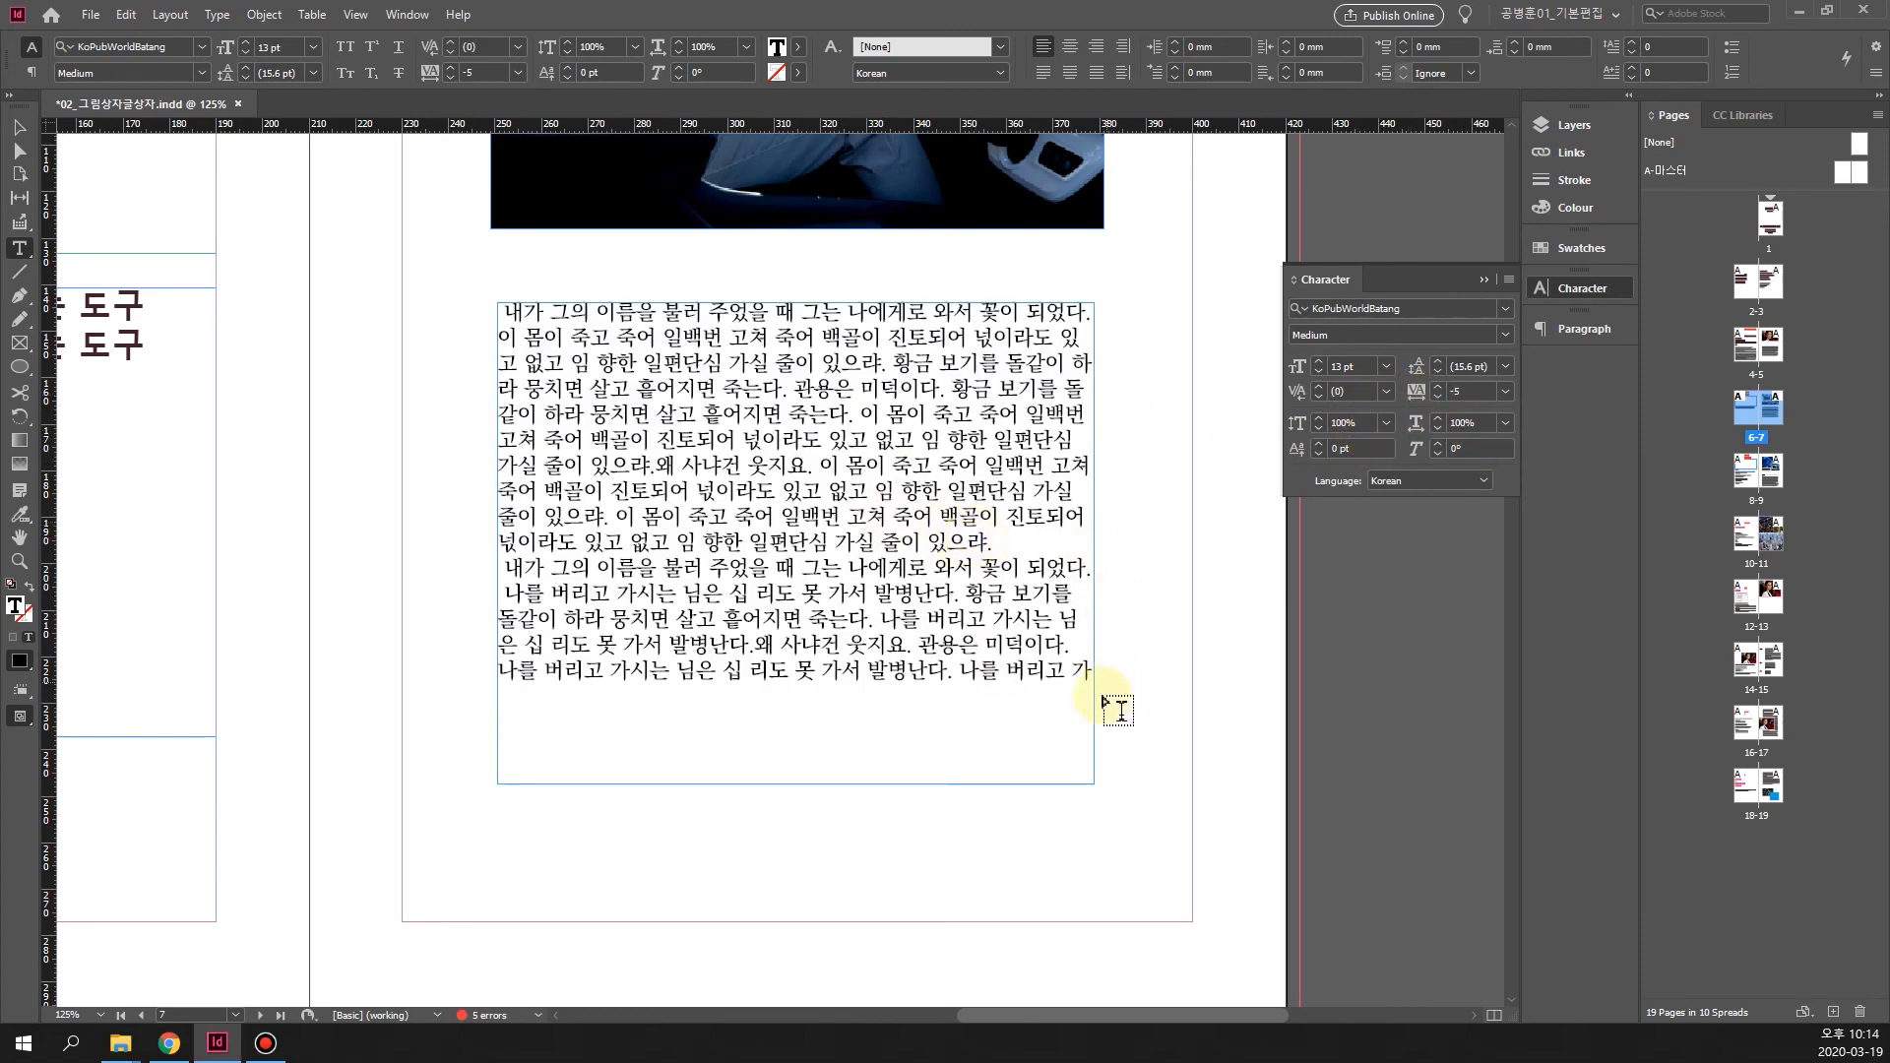
Select all the text in the page 7 frame and set its leading to 17 pt
drag(514, 308, 1172, 700)
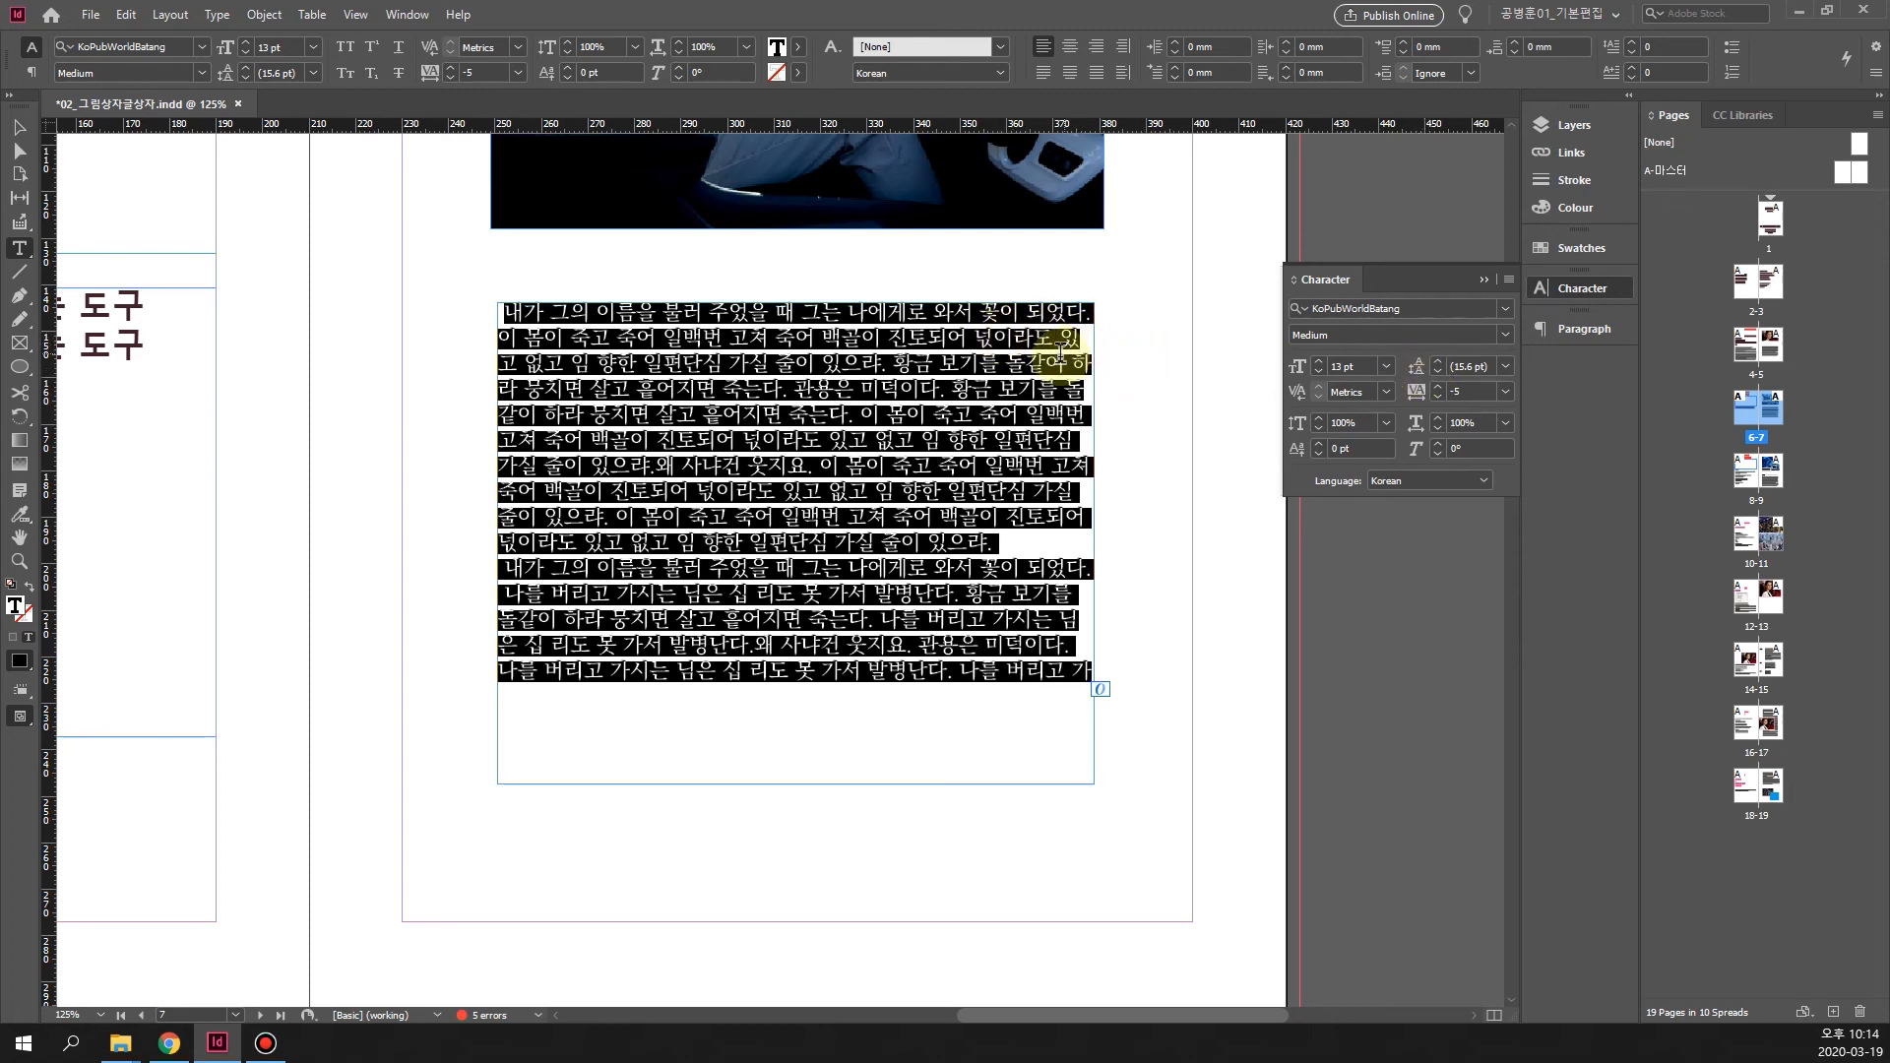
click(1436, 361)
click(1436, 361)
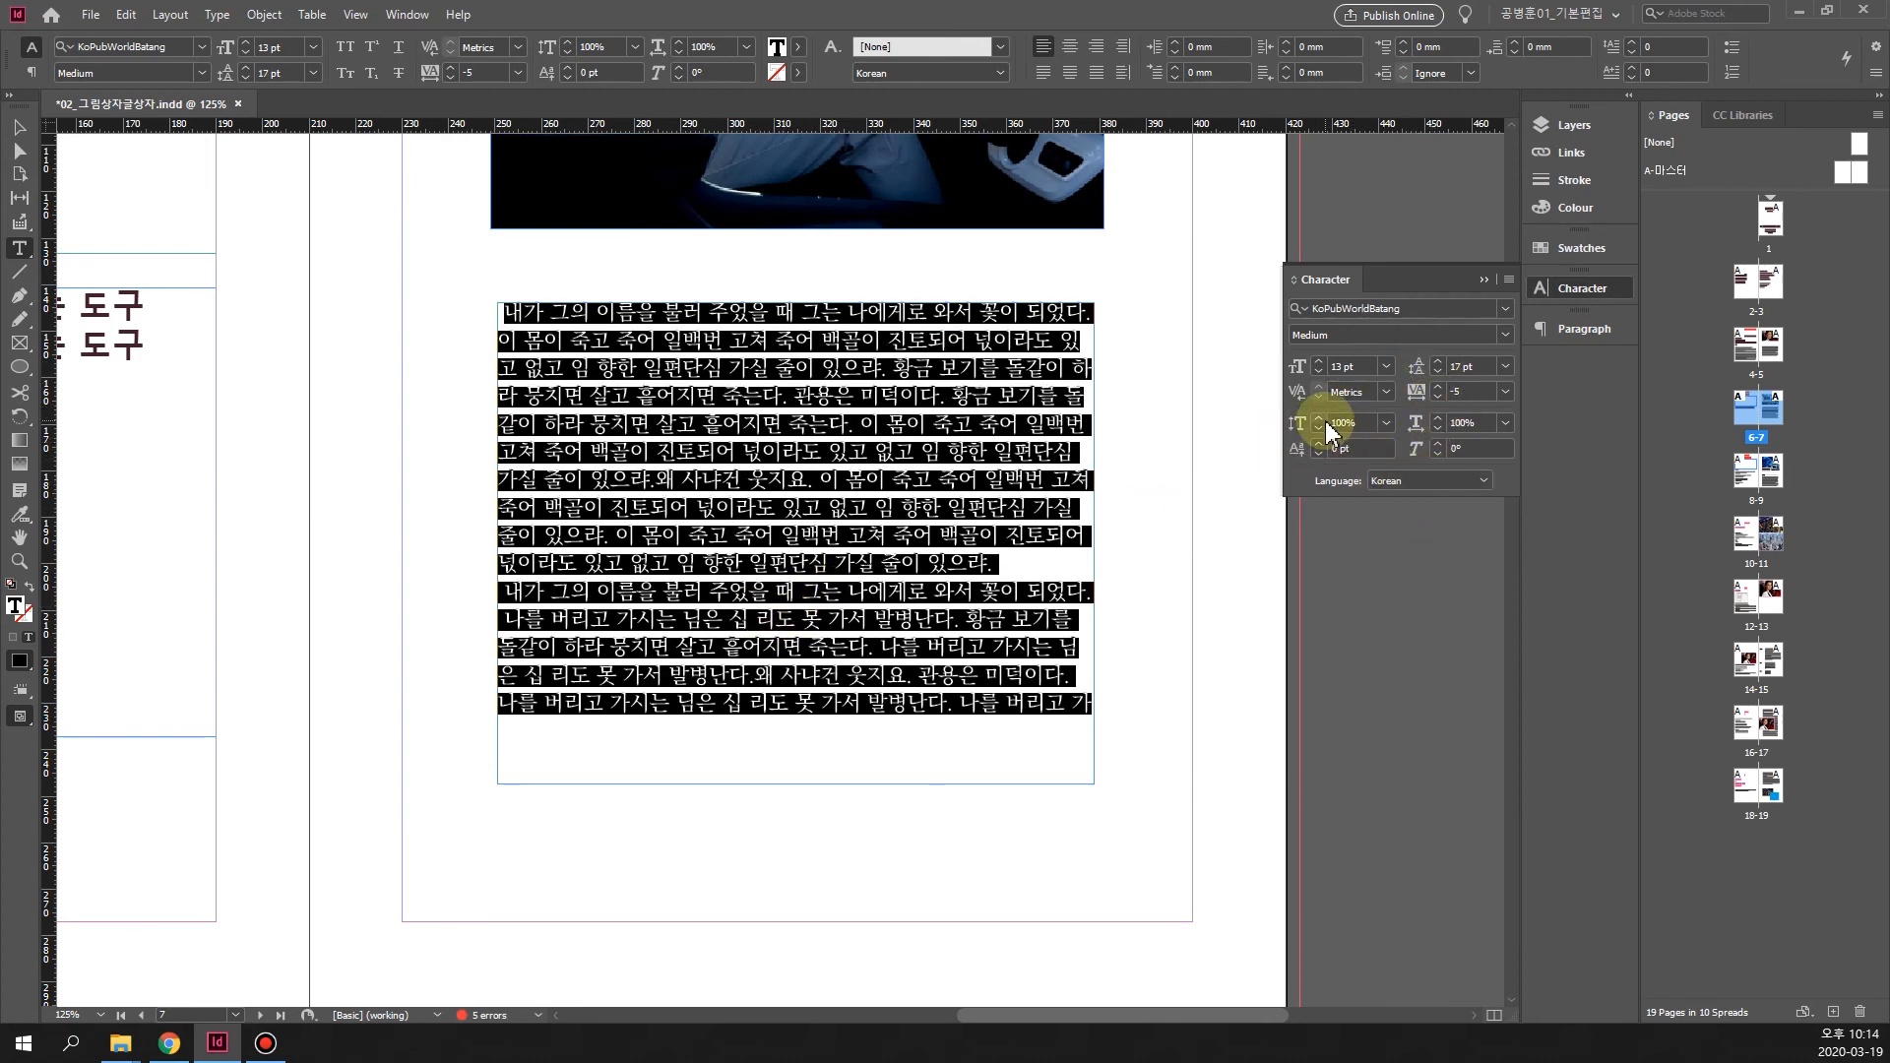
Try a vertical scale of 110% on the selected page 7 text, and set it back to 100%
click(1384, 423)
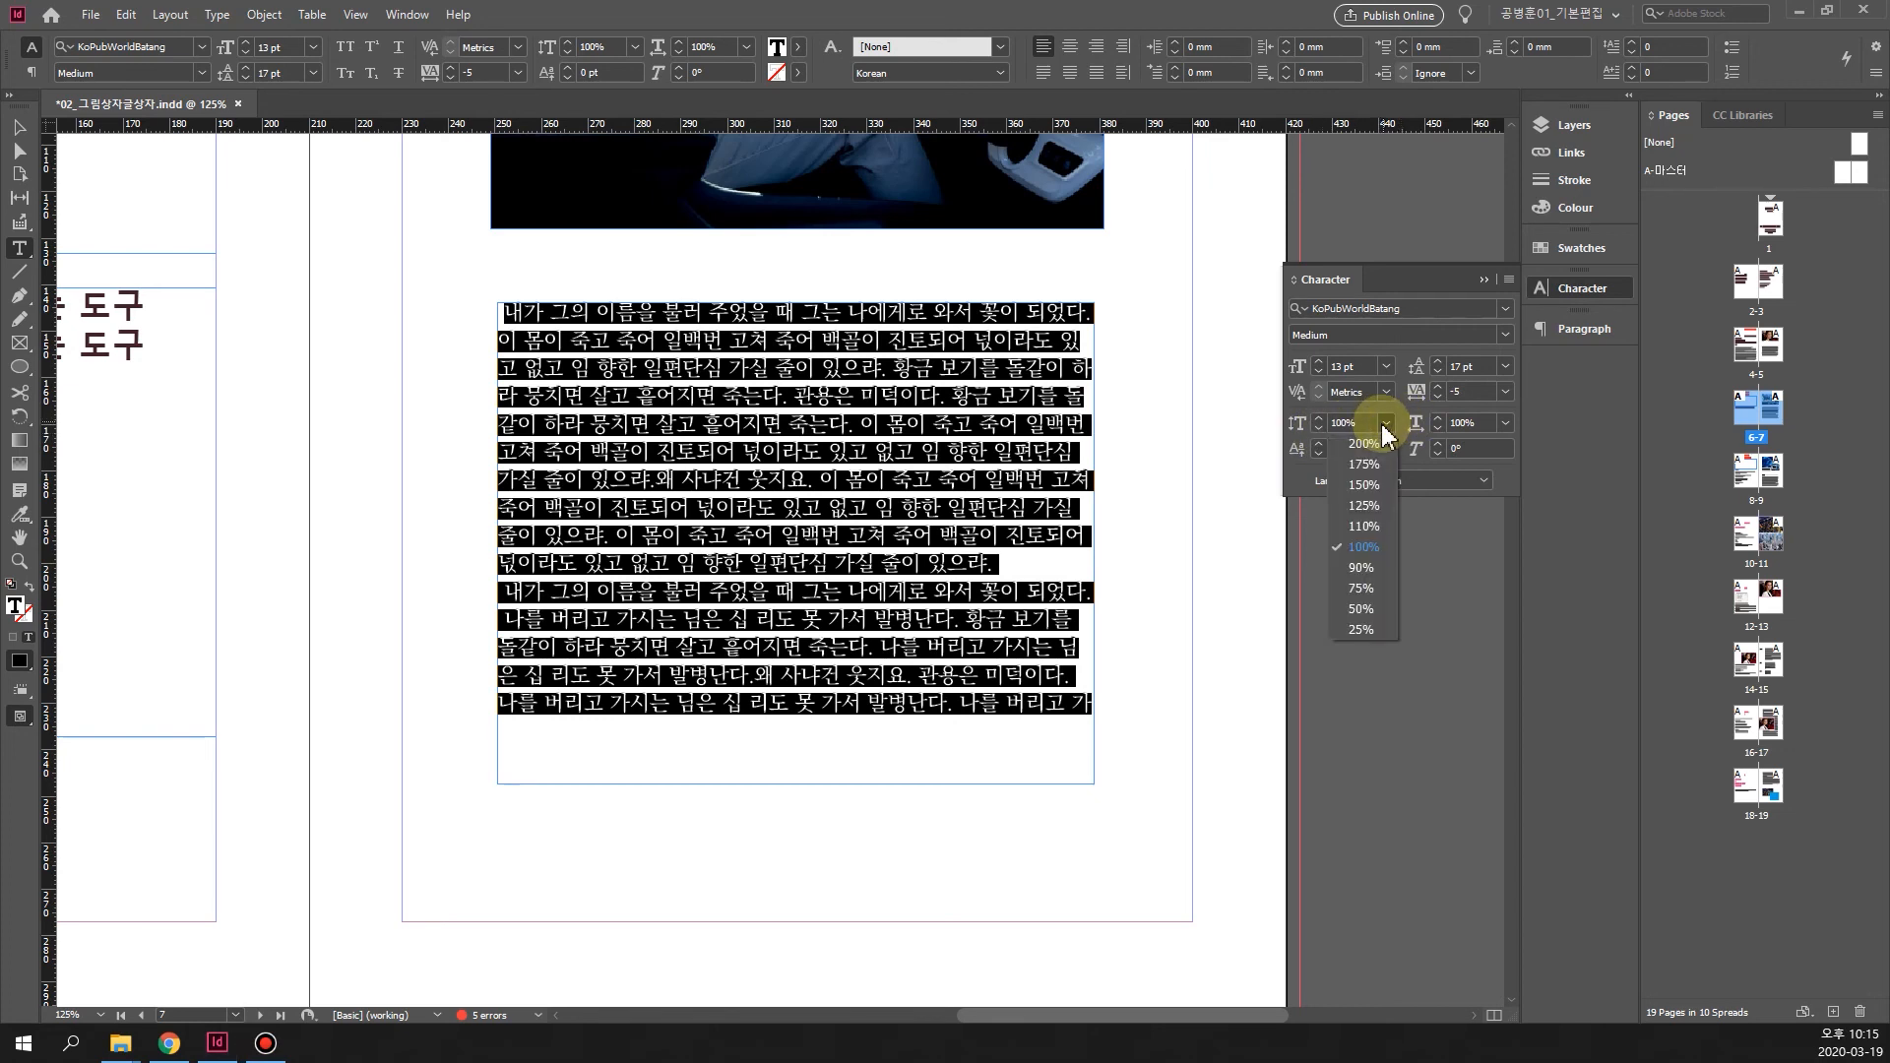
click(1363, 525)
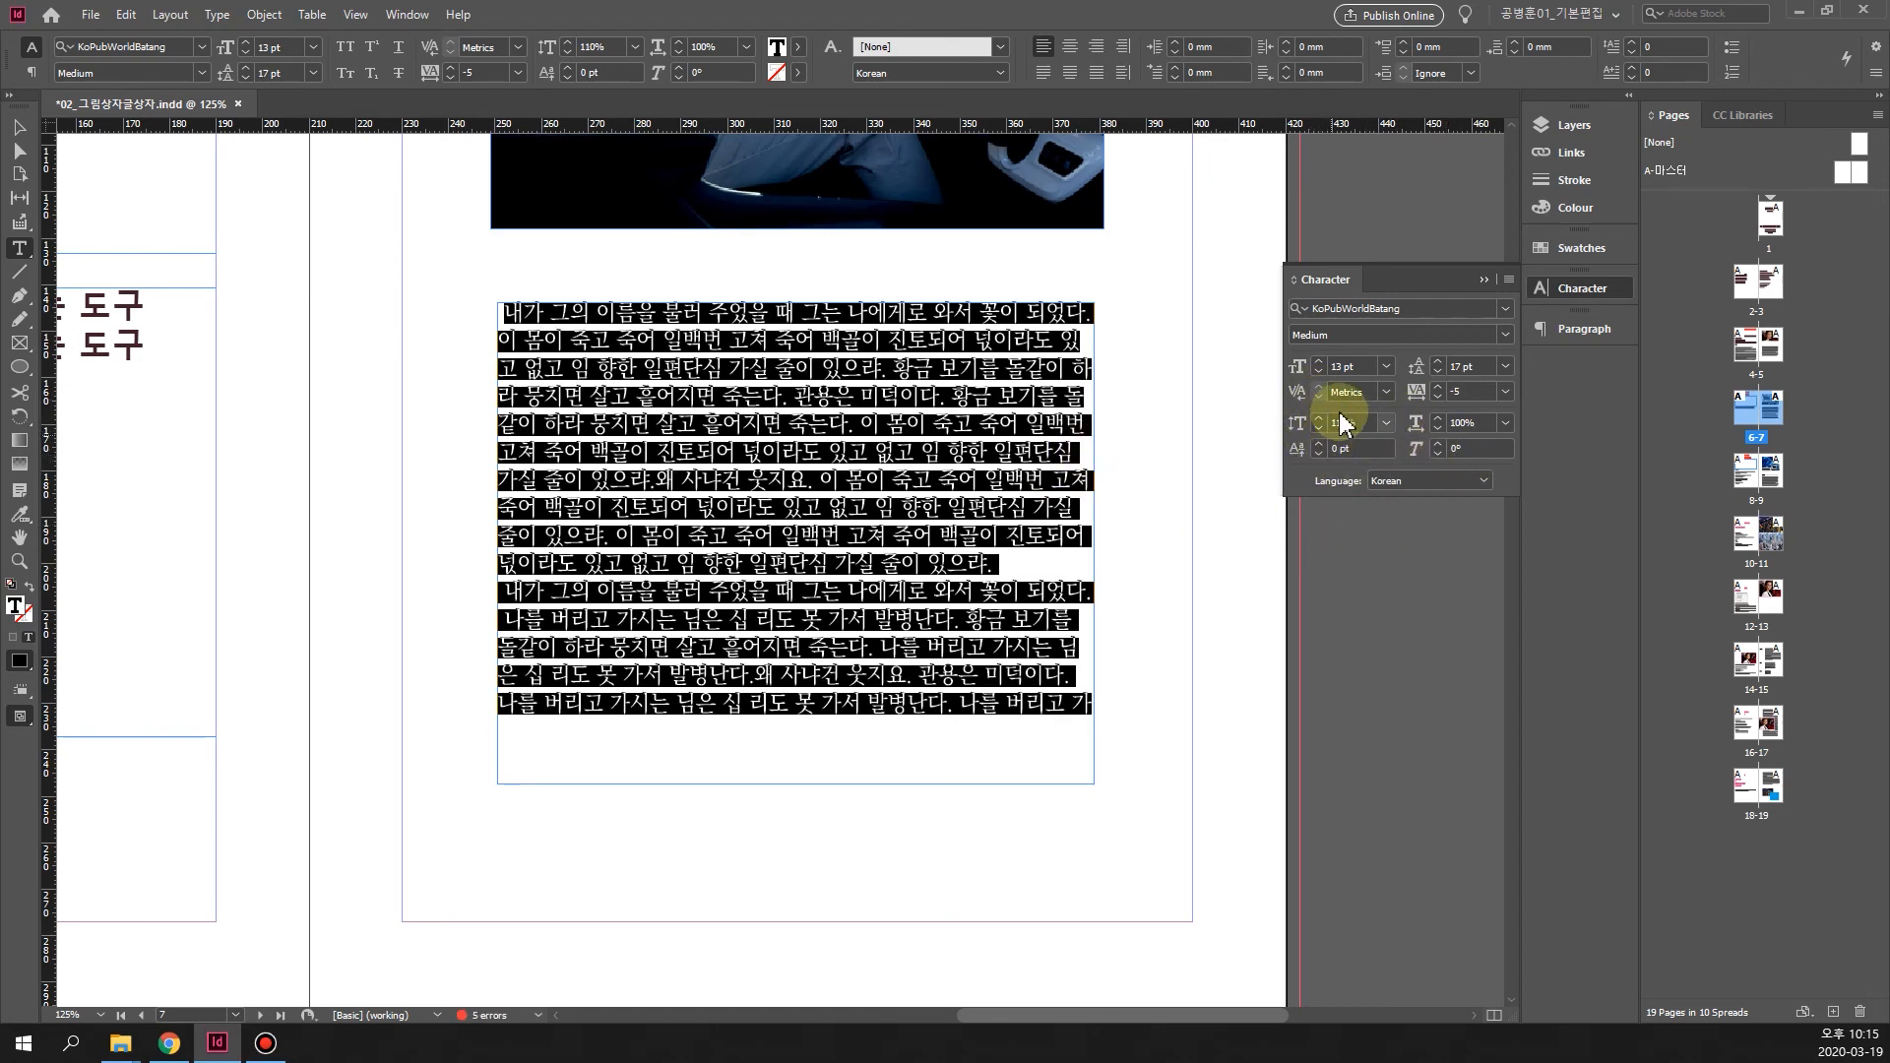
click(1385, 438)
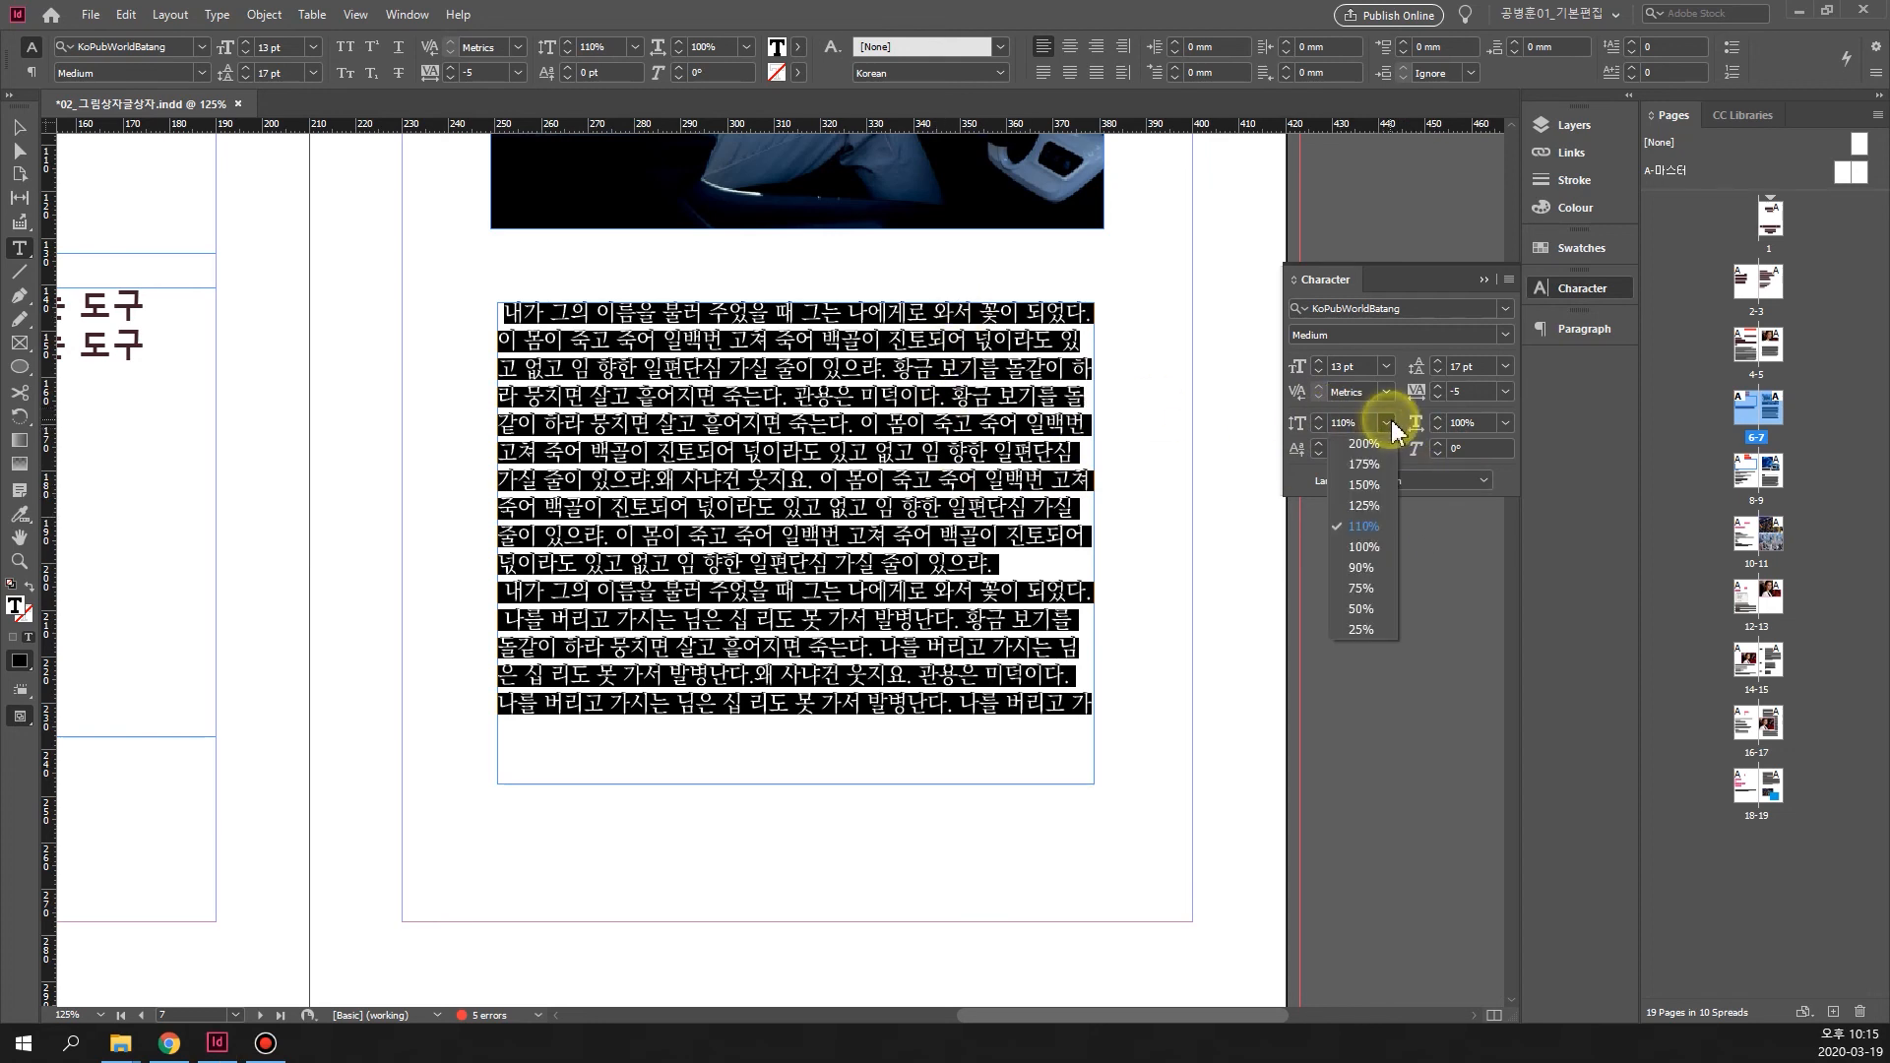
click(1381, 551)
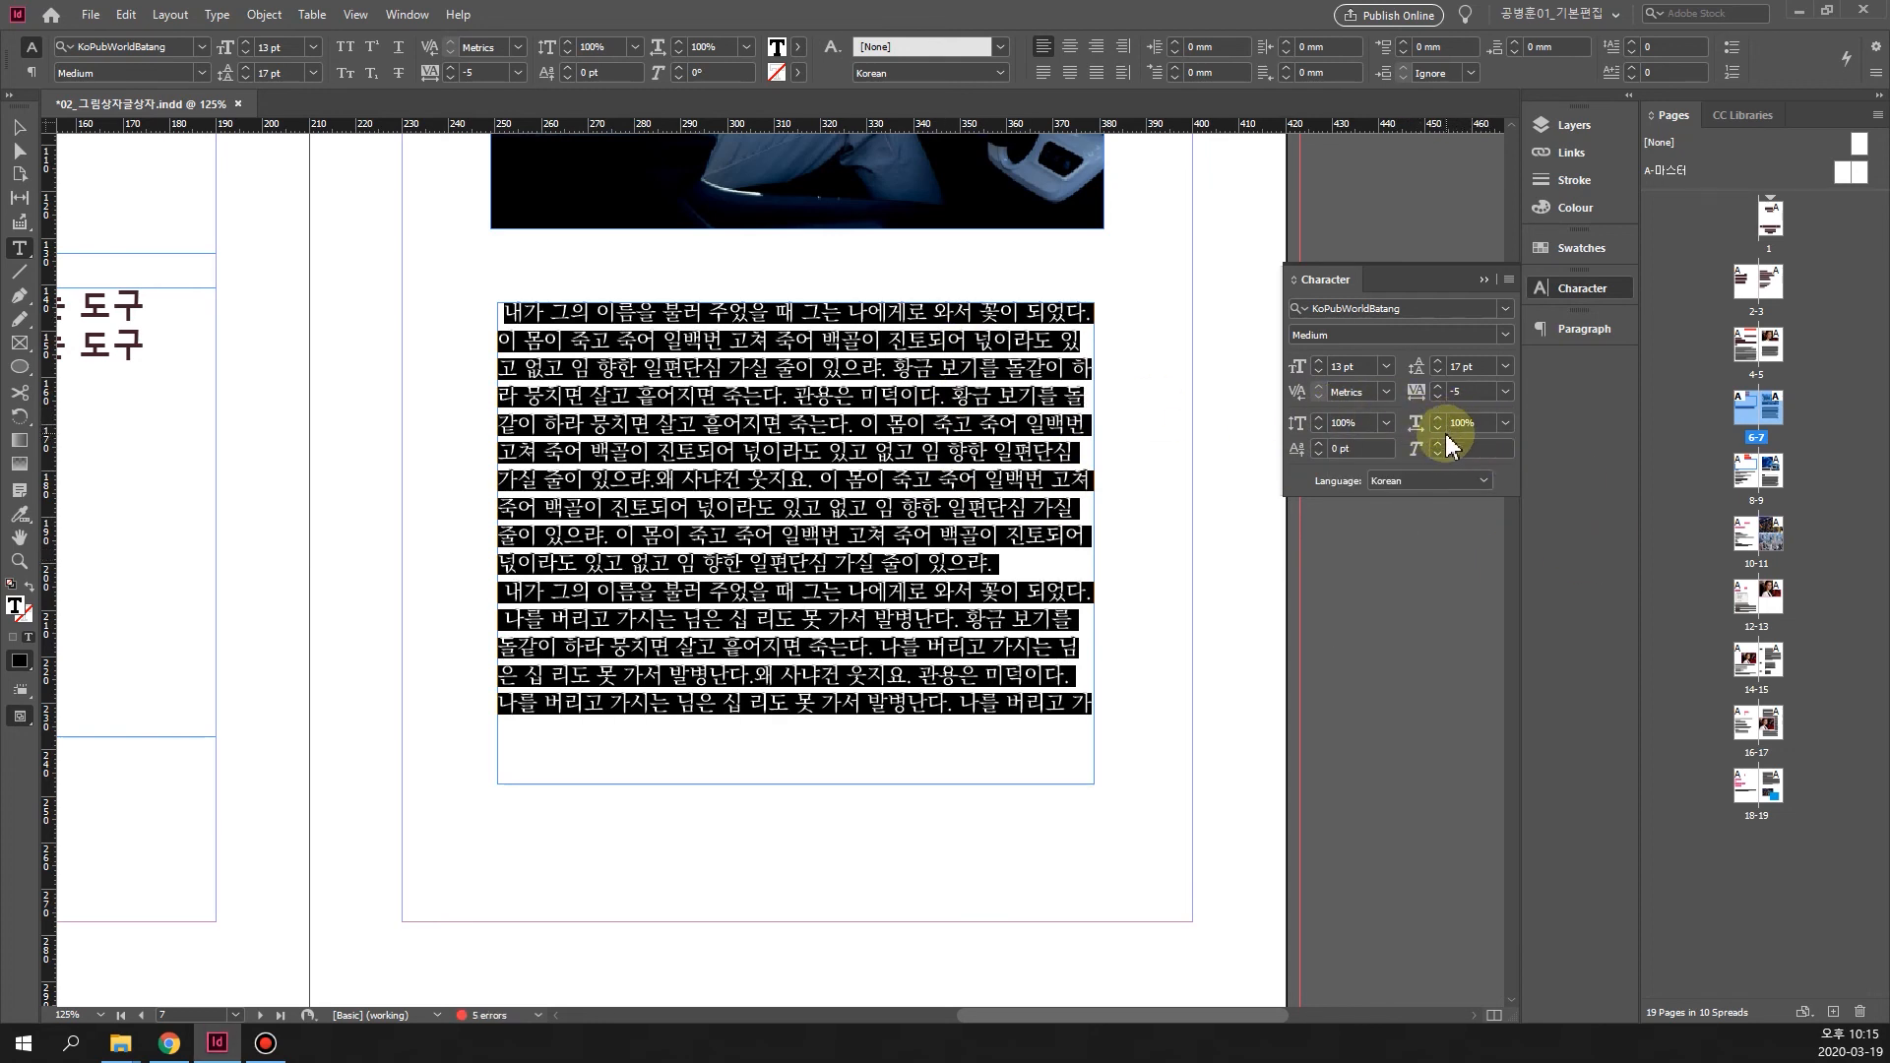
Try a horizontal scale of 150% on the selected page 7 text, set it back to 100%, and clear the selection
click(1504, 423)
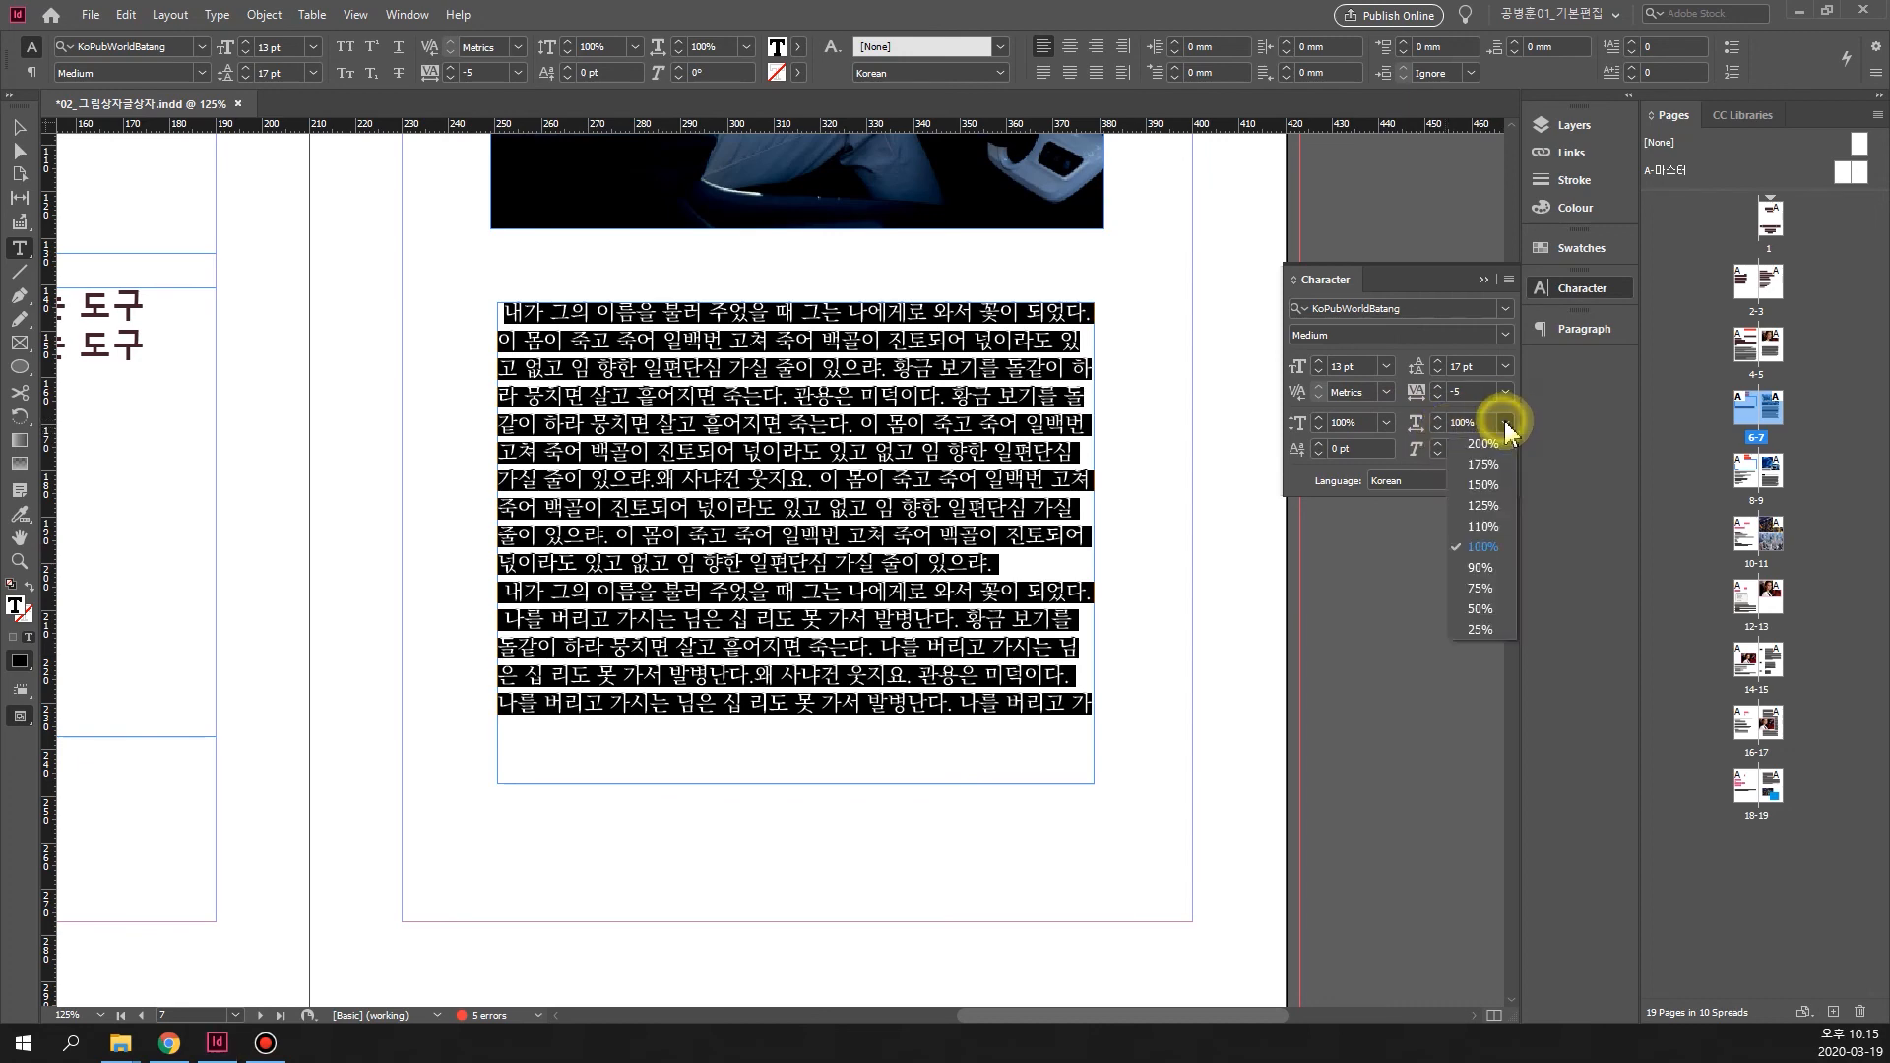
click(1482, 484)
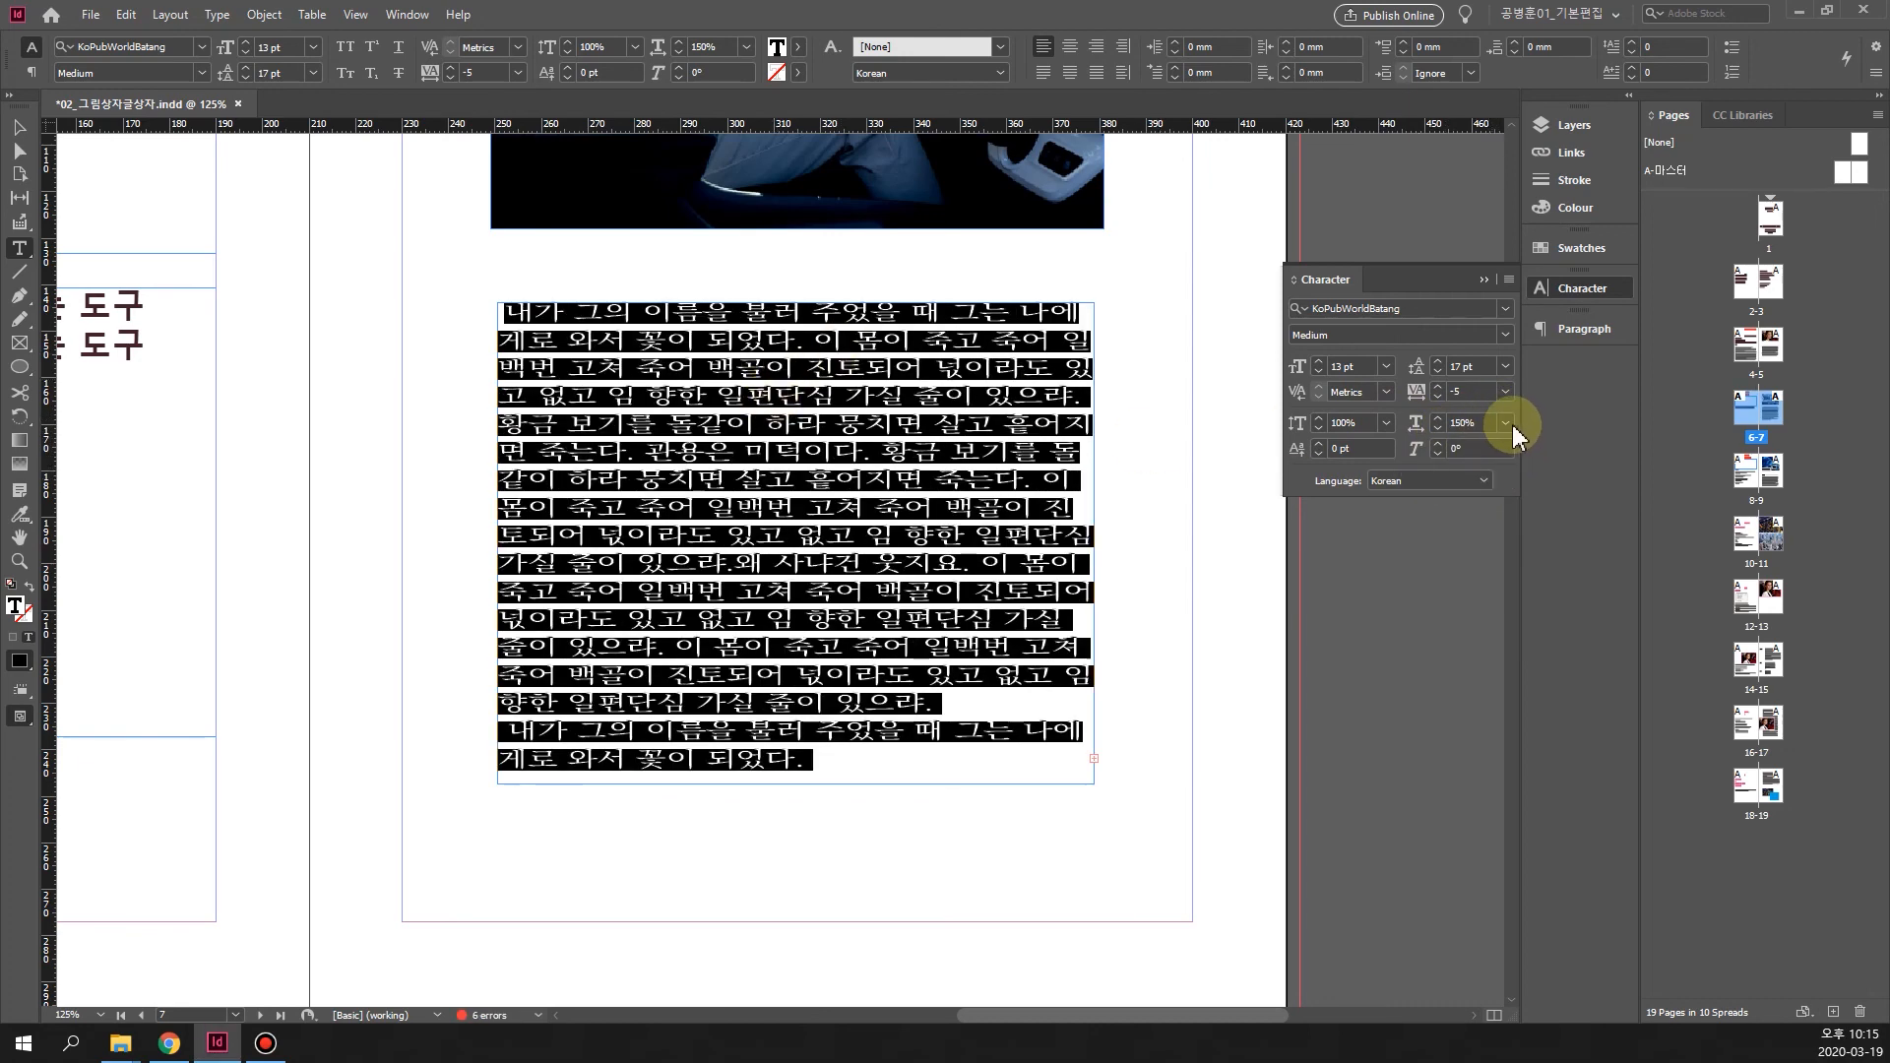
click(1506, 390)
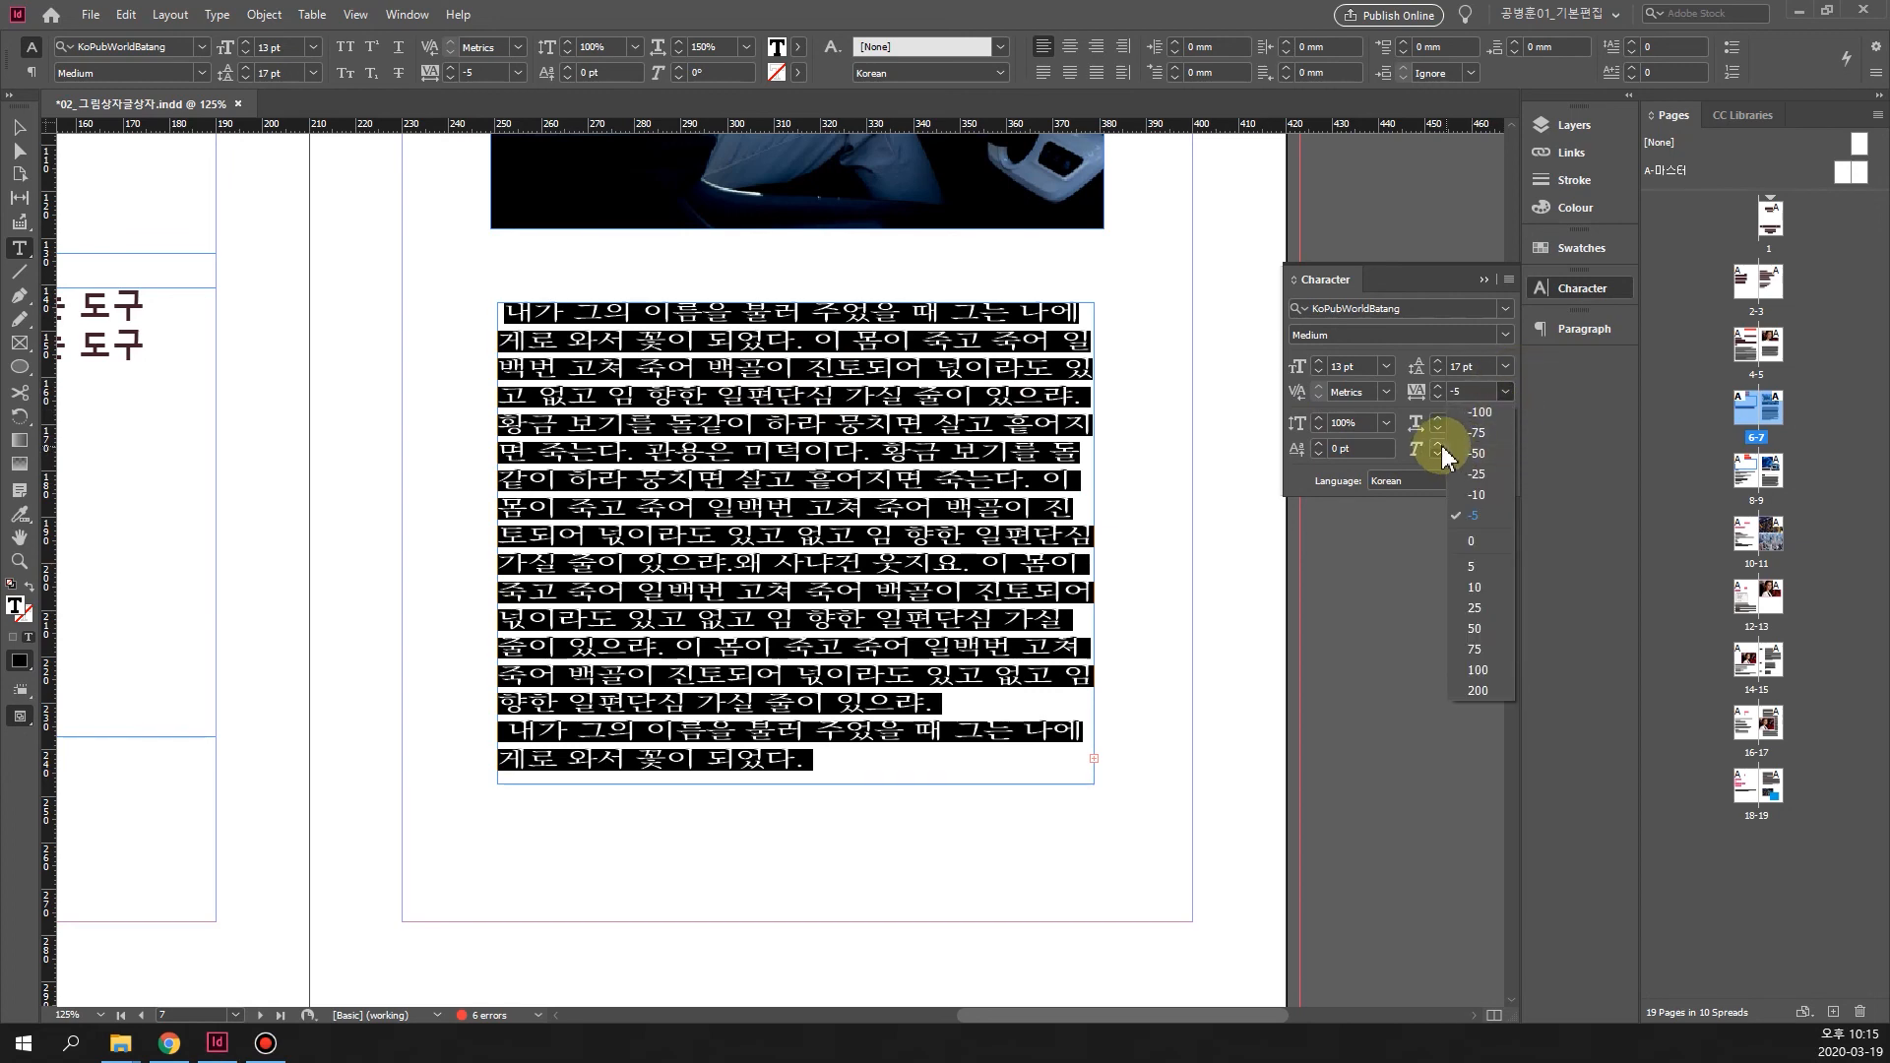
click(1423, 425)
click(1503, 422)
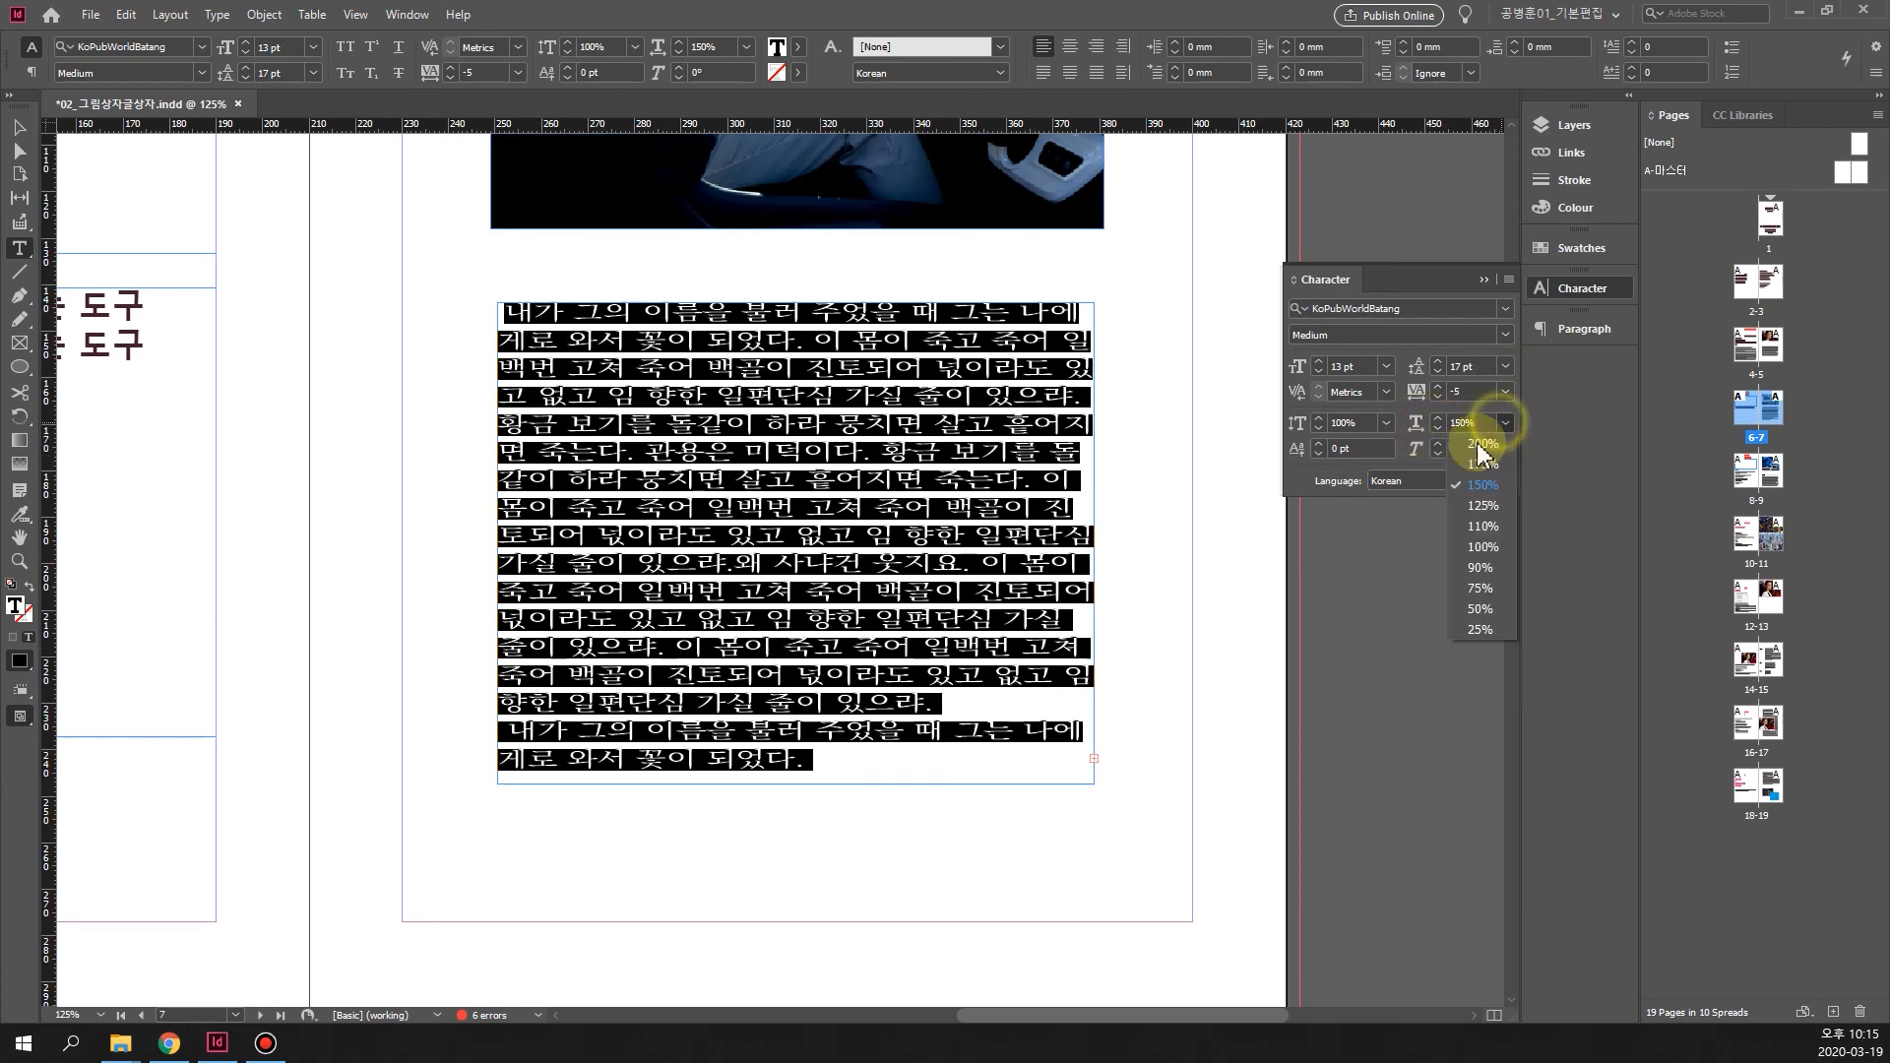
click(1497, 548)
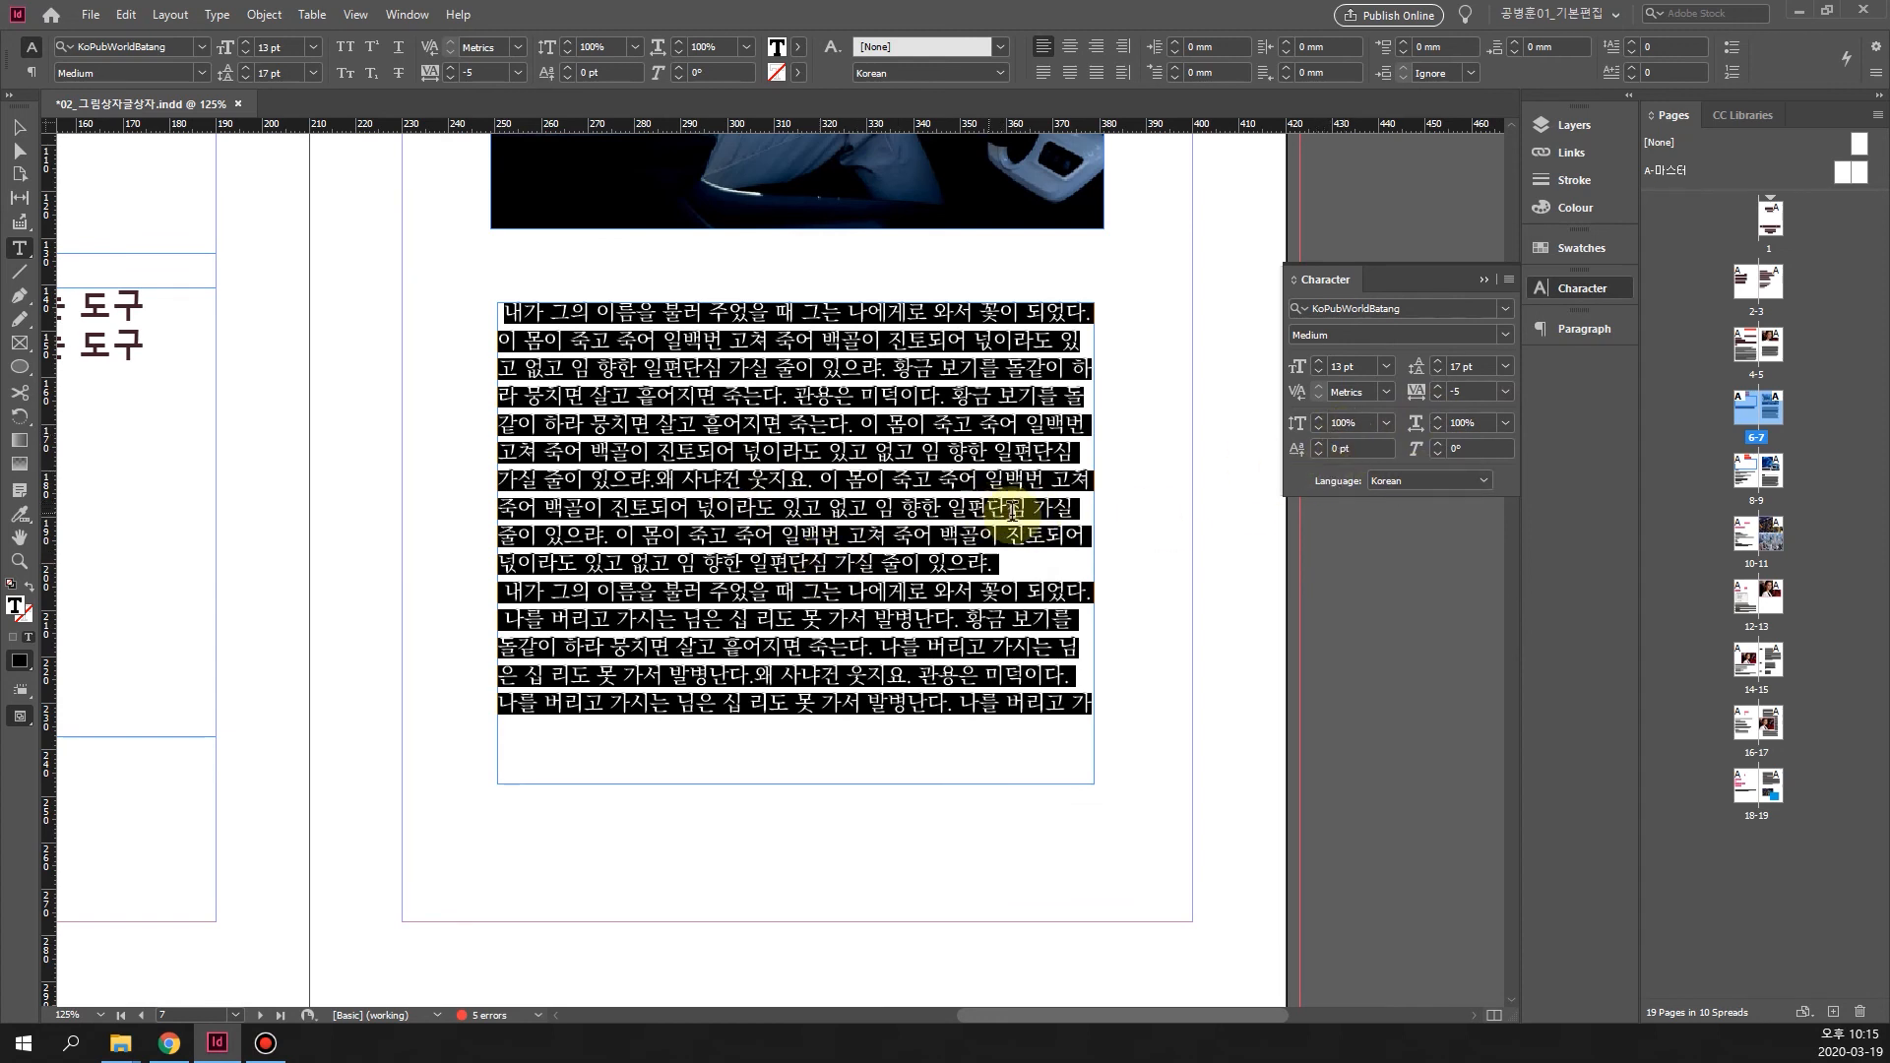
click(842, 482)
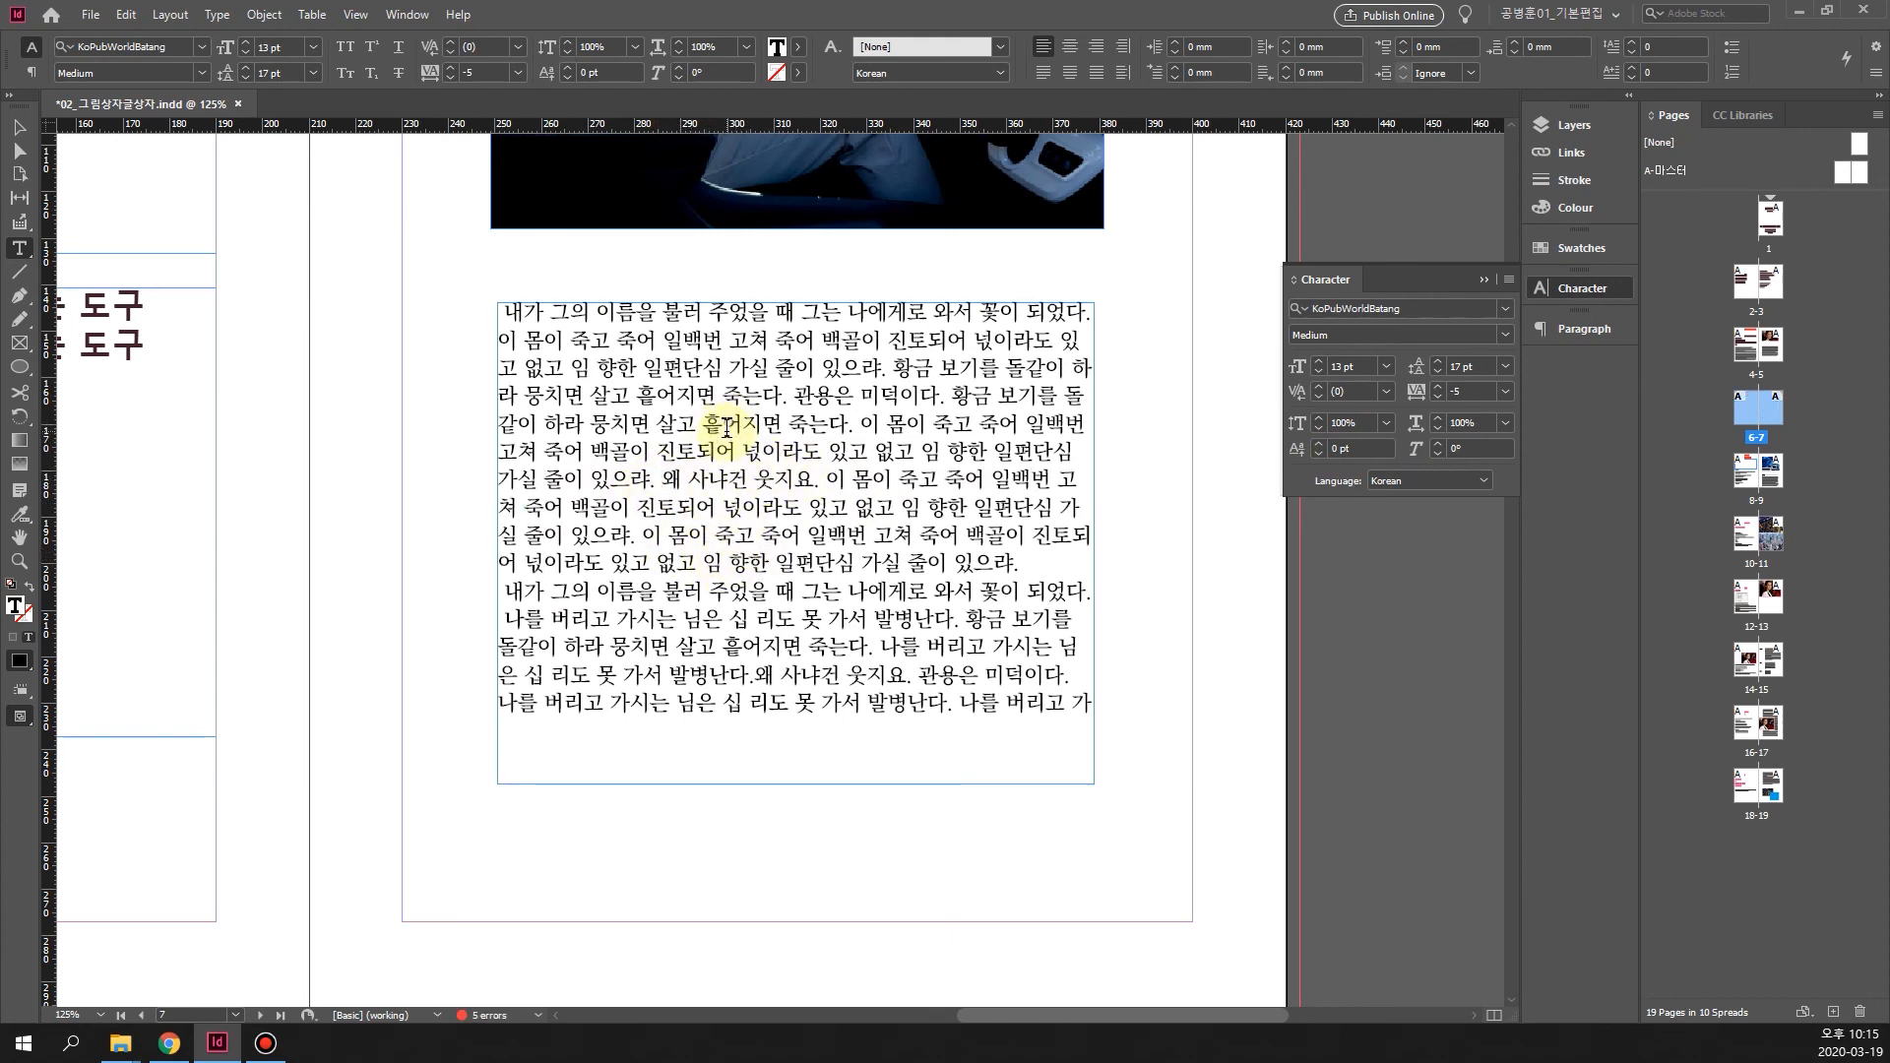
Select the character 어 in 흩어지면 on the fifth line and set its vertical scale to 103%
drag(737, 424, 742, 427)
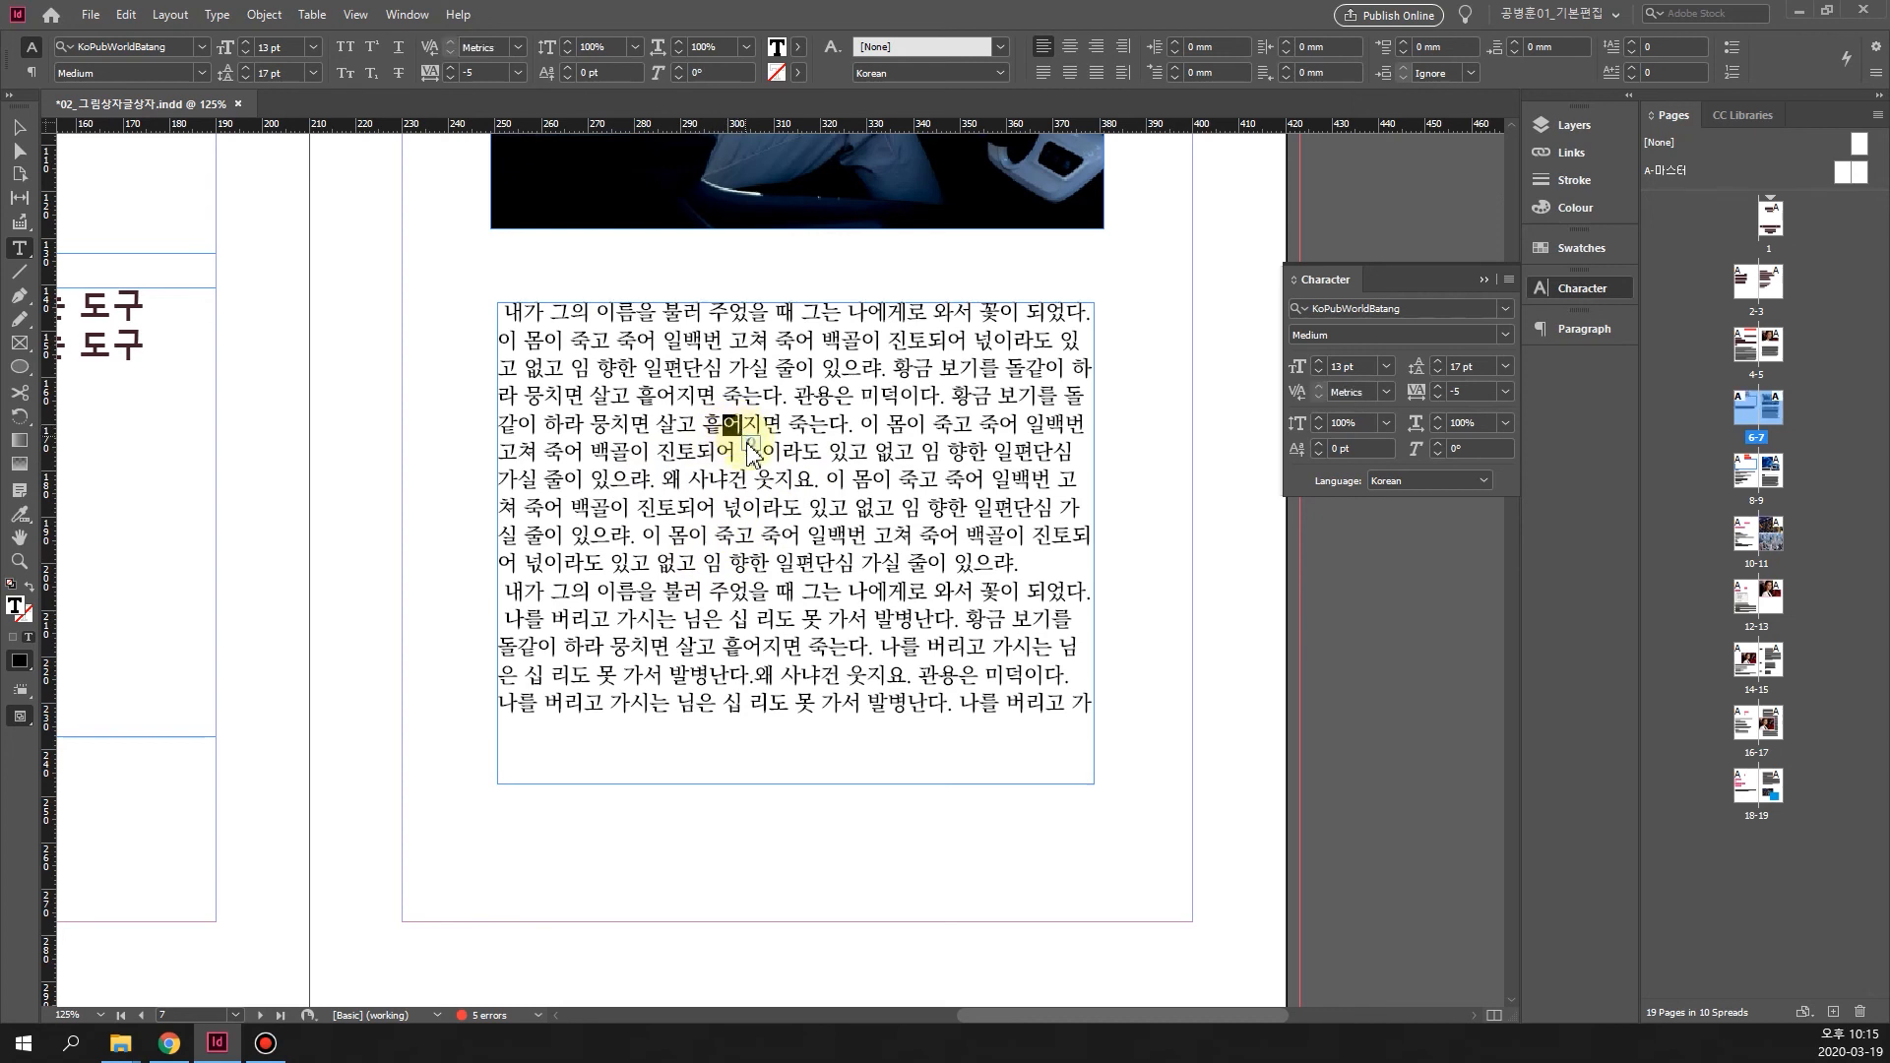
click(1320, 418)
click(1320, 418)
click(1320, 418)
click(1320, 419)
click(1320, 419)
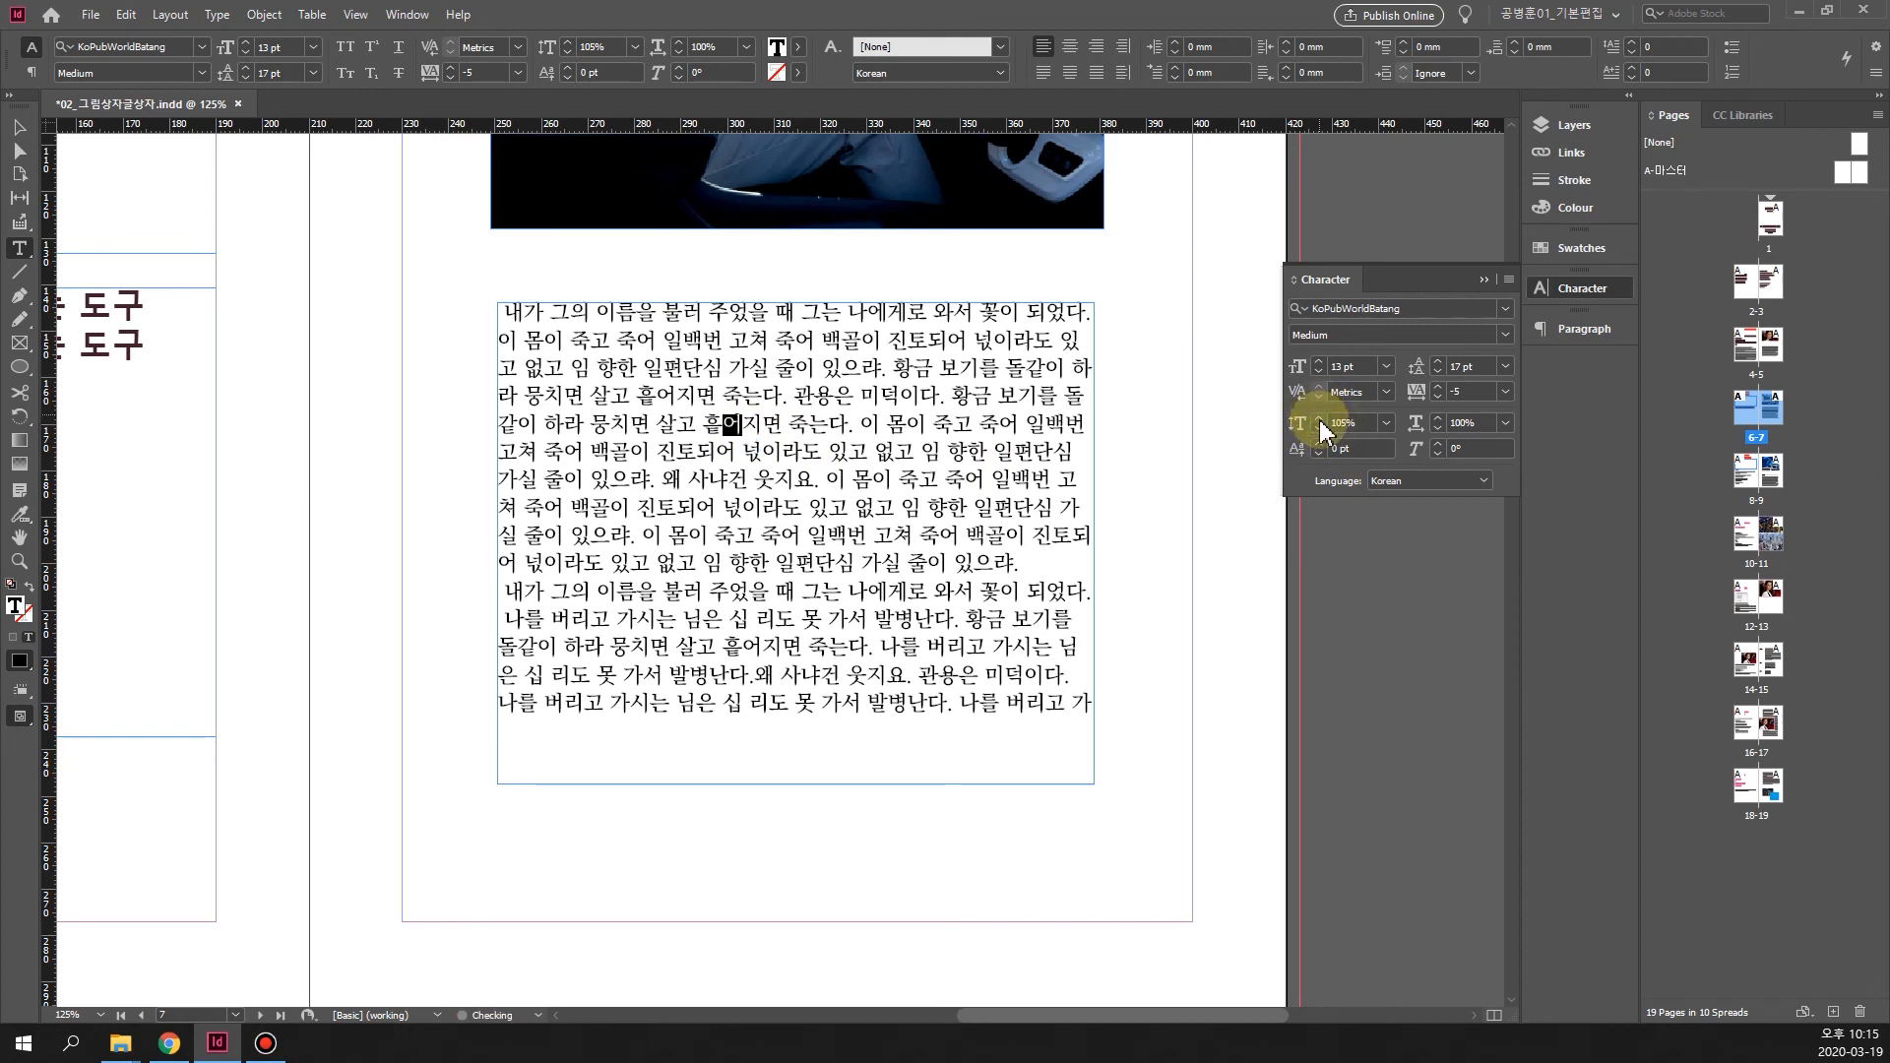
click(1319, 429)
click(1319, 428)
click(1319, 428)
click(1319, 419)
Try raising the baseline shift of the selected character 어, and return it to 0 pt
click(1318, 444)
click(1318, 444)
click(1318, 444)
click(1318, 444)
click(1318, 444)
click(1317, 444)
click(1318, 444)
click(1318, 444)
click(1317, 443)
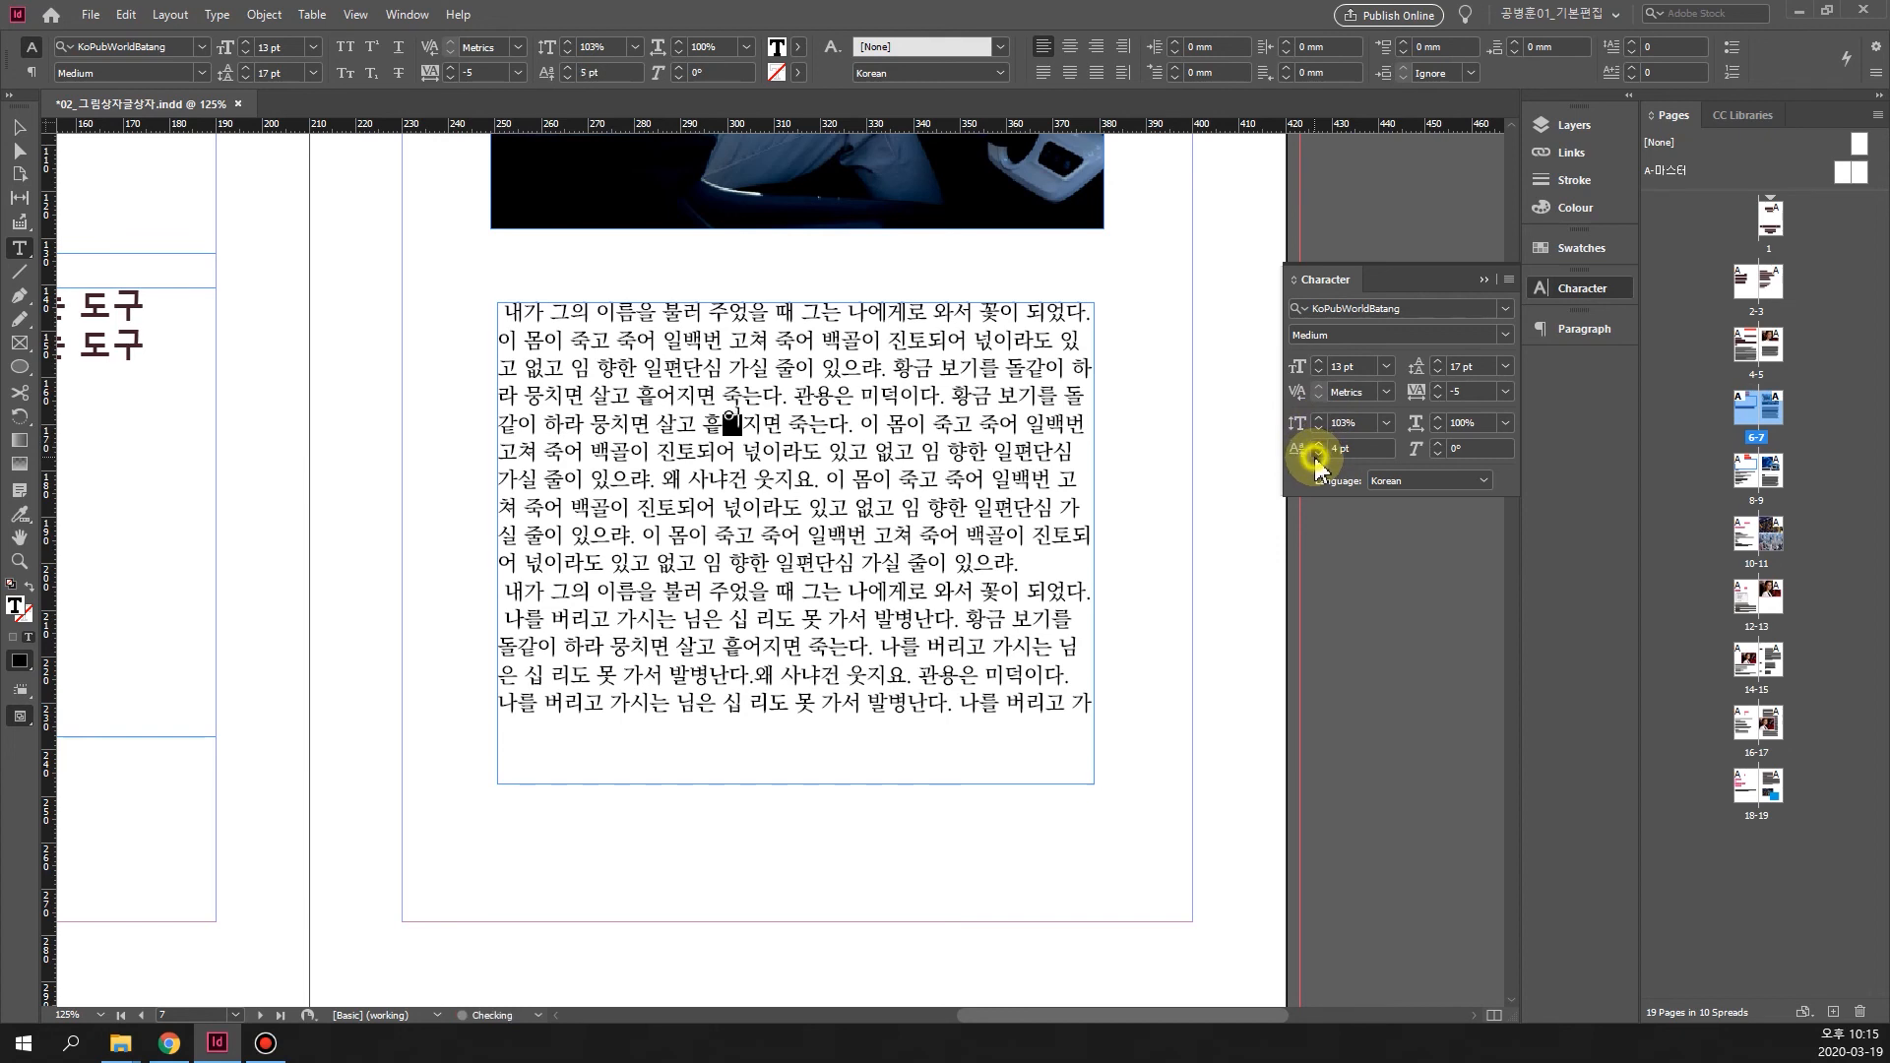
click(1316, 456)
click(1316, 456)
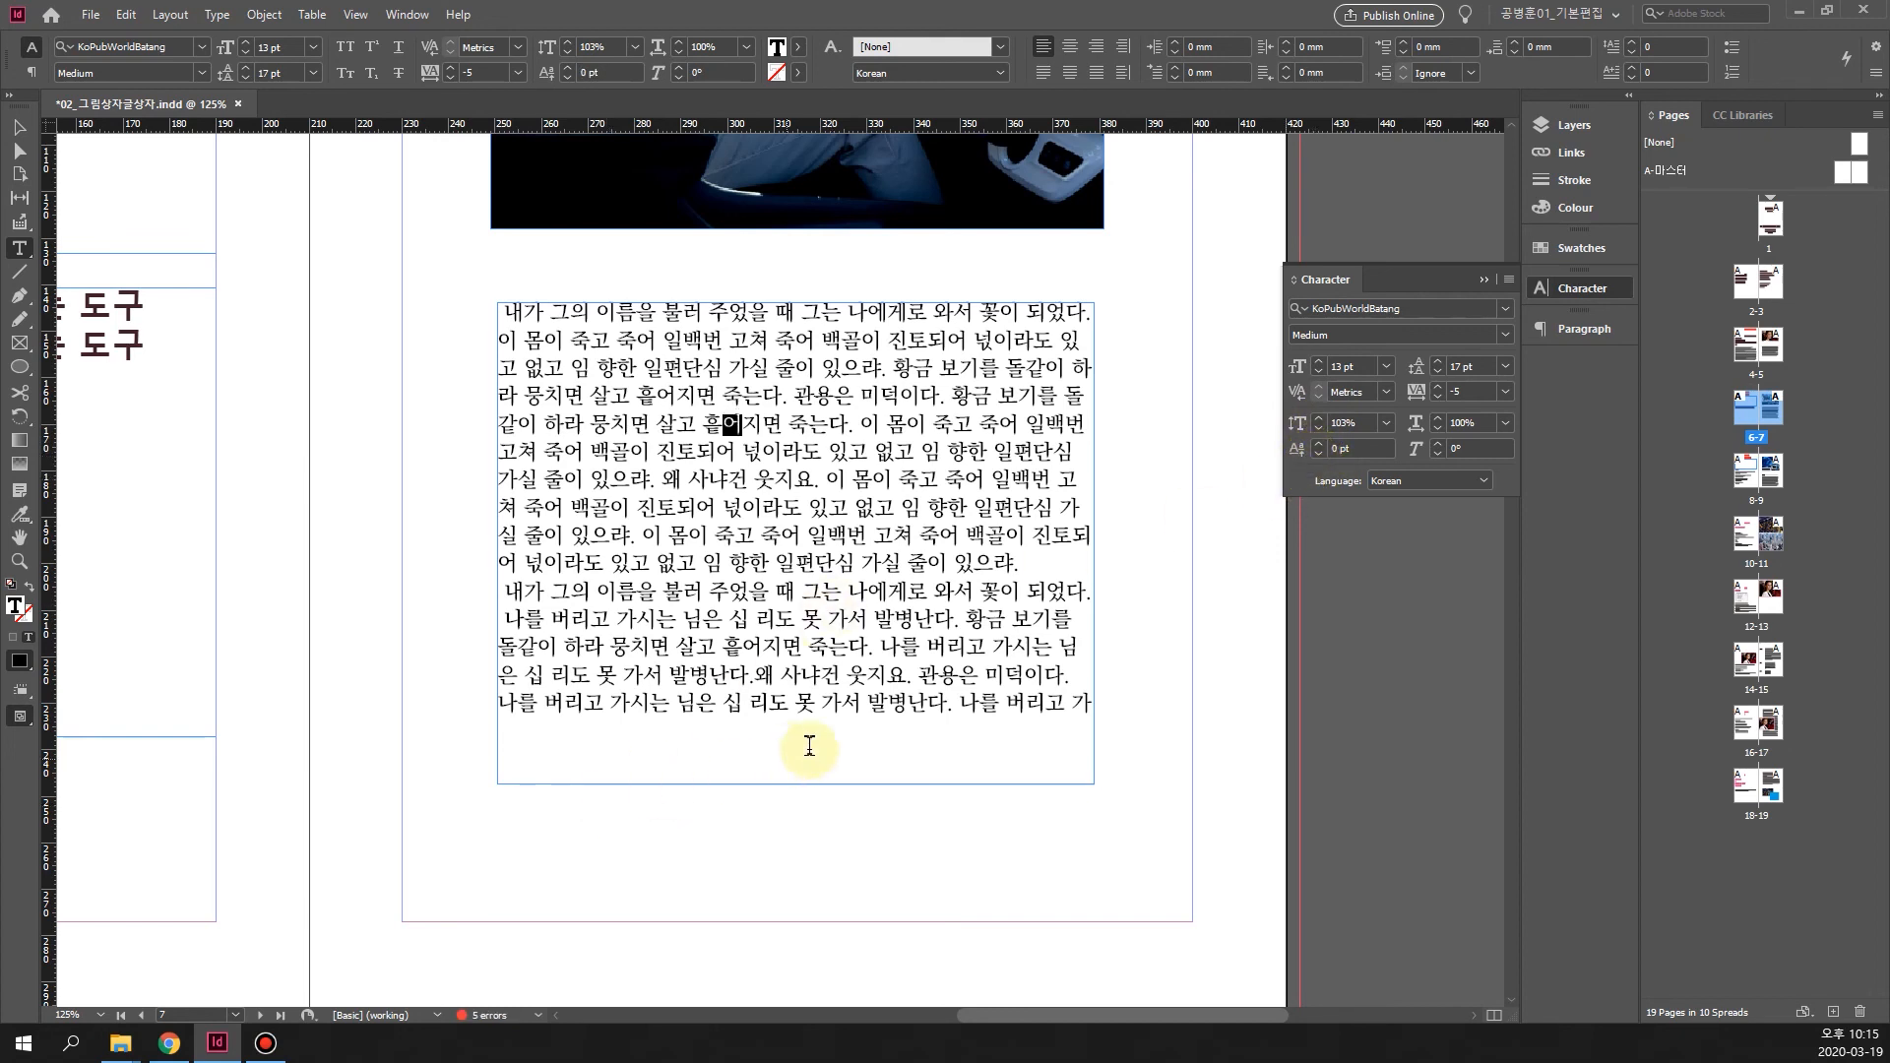
Add 32 at the end of the first paragraph and make its 2 a superscript with 5 pt baseline shift and 9 pt size
click(1088, 587)
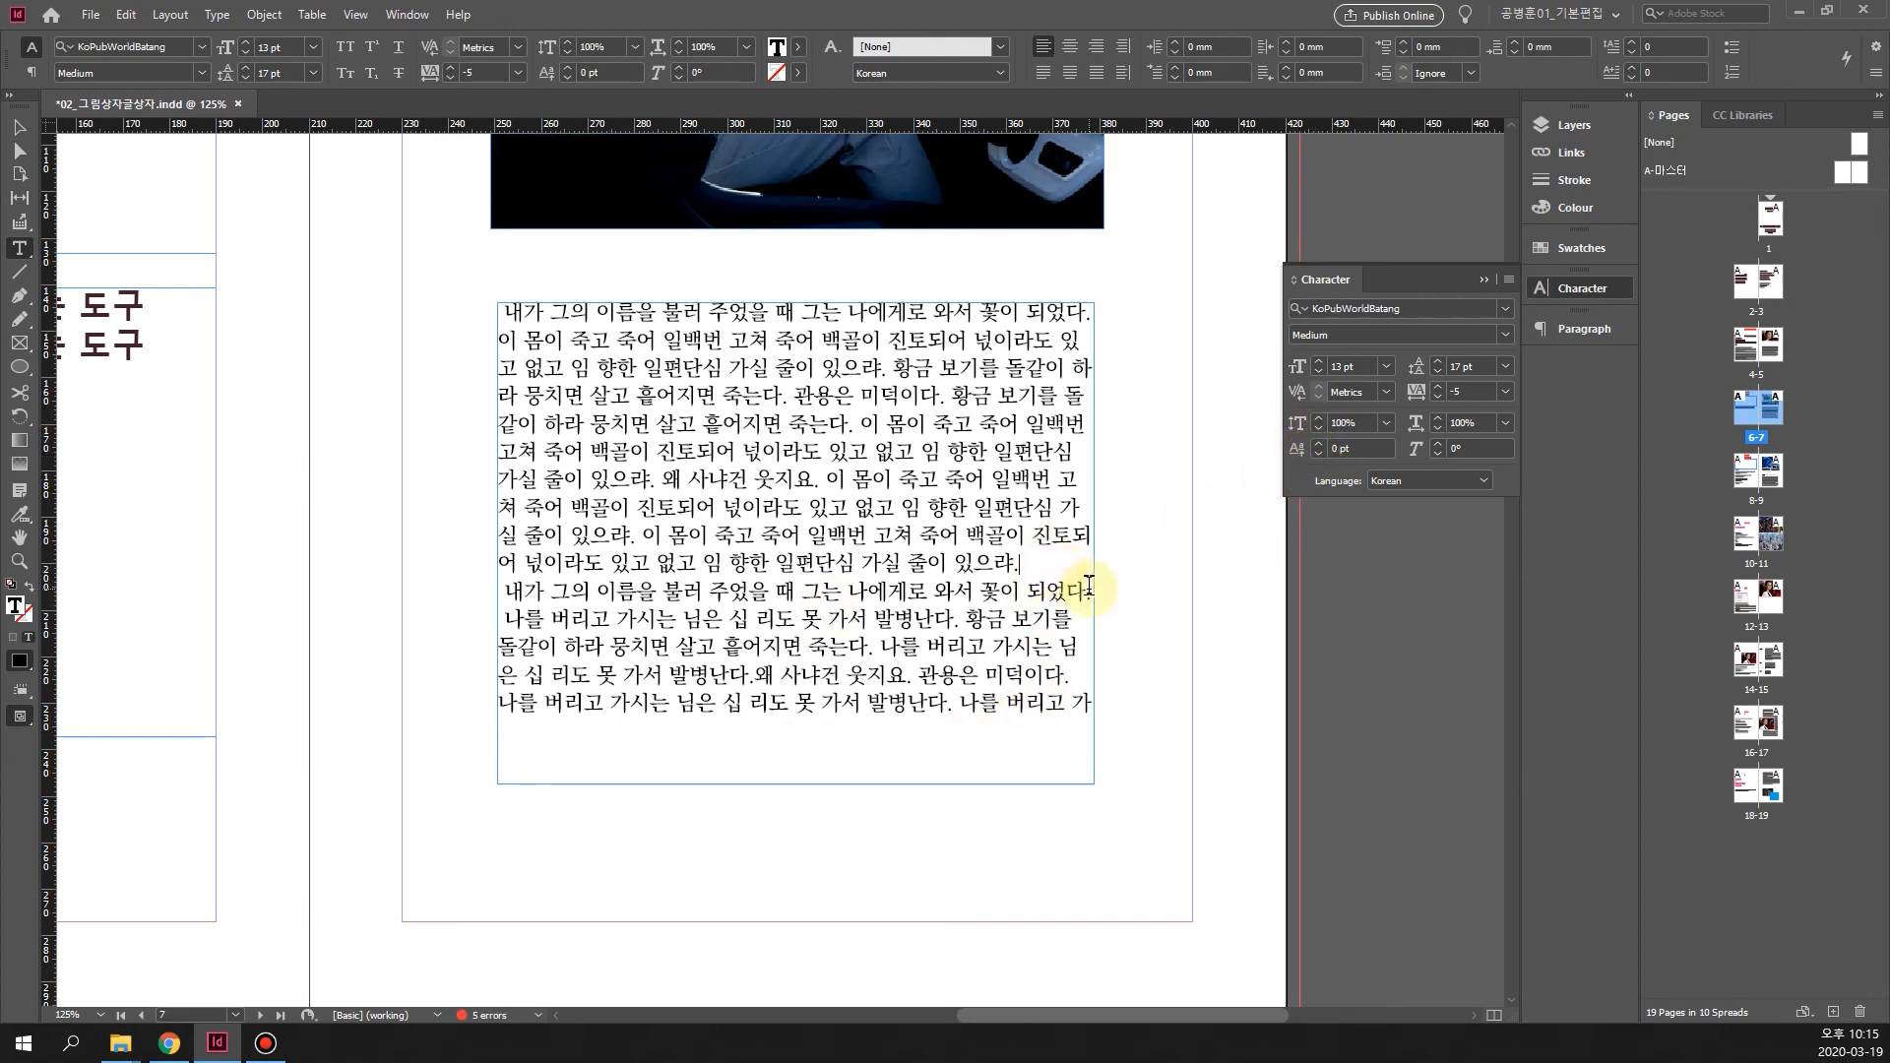
text(32)
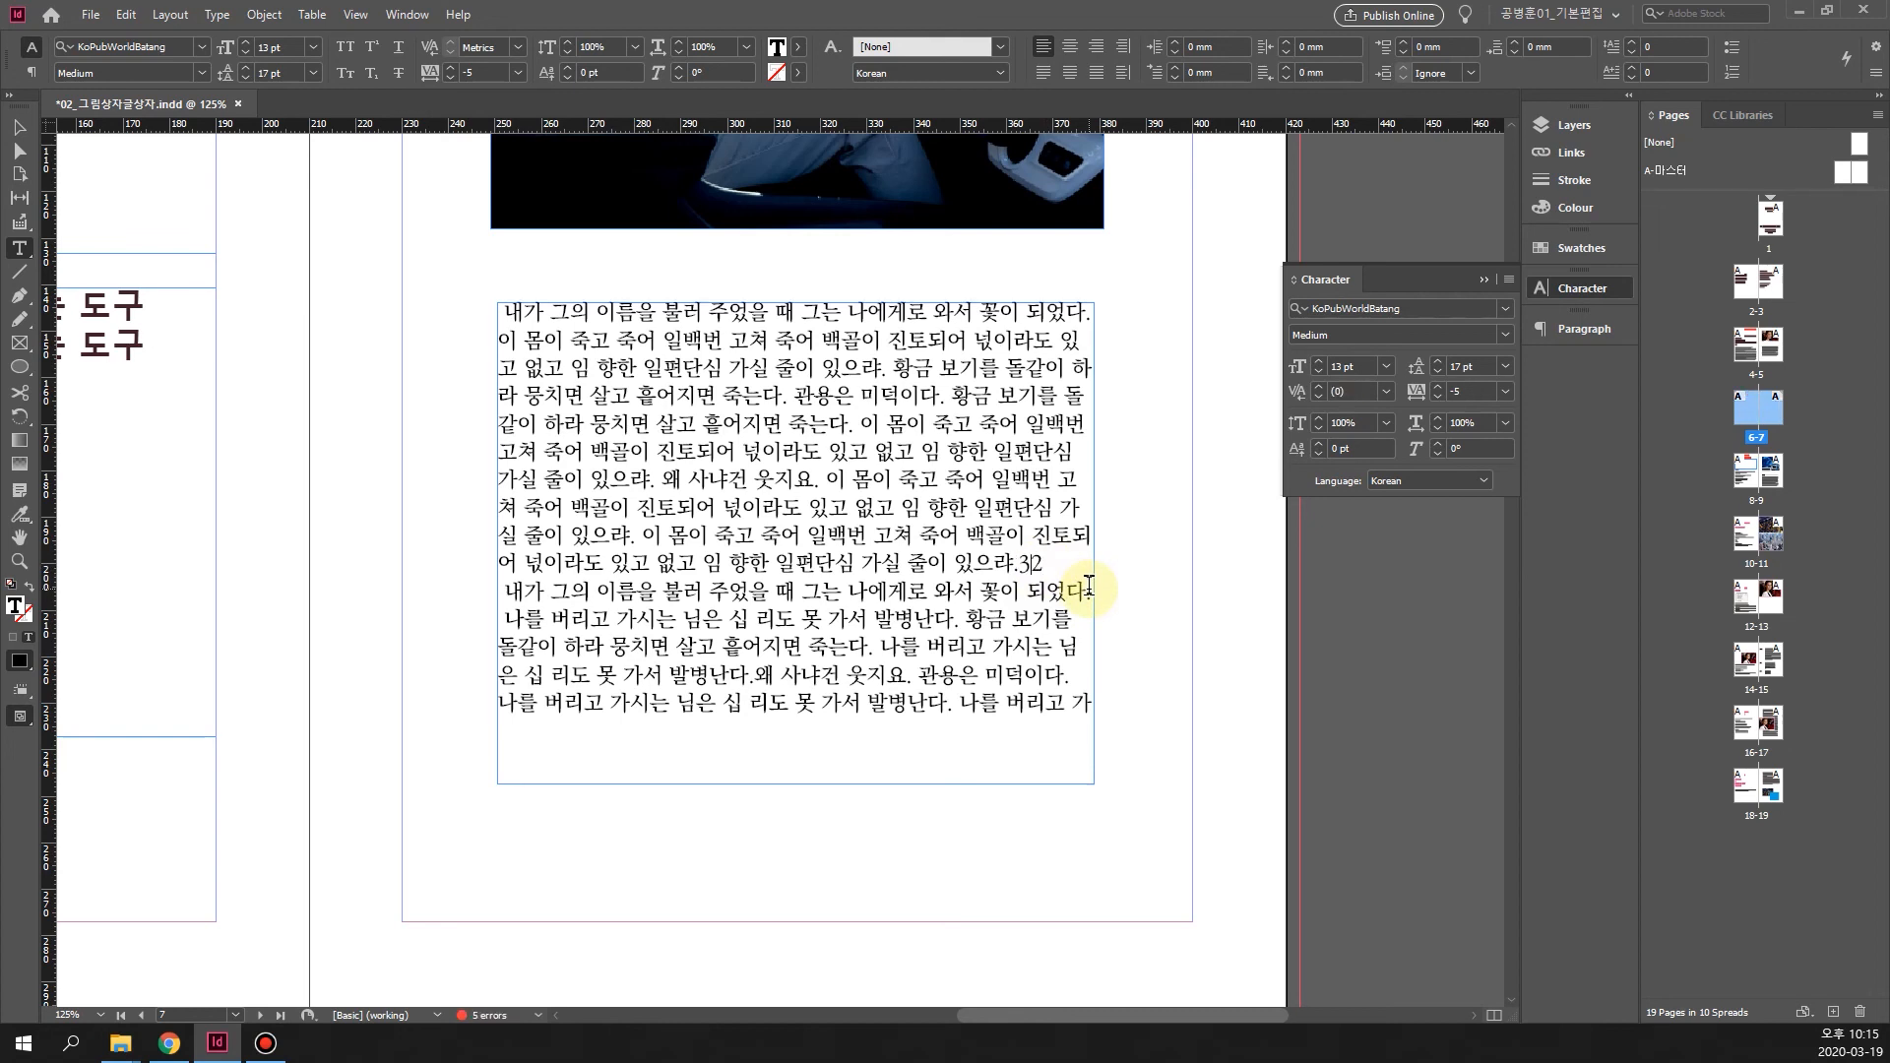
key(shift+Right)
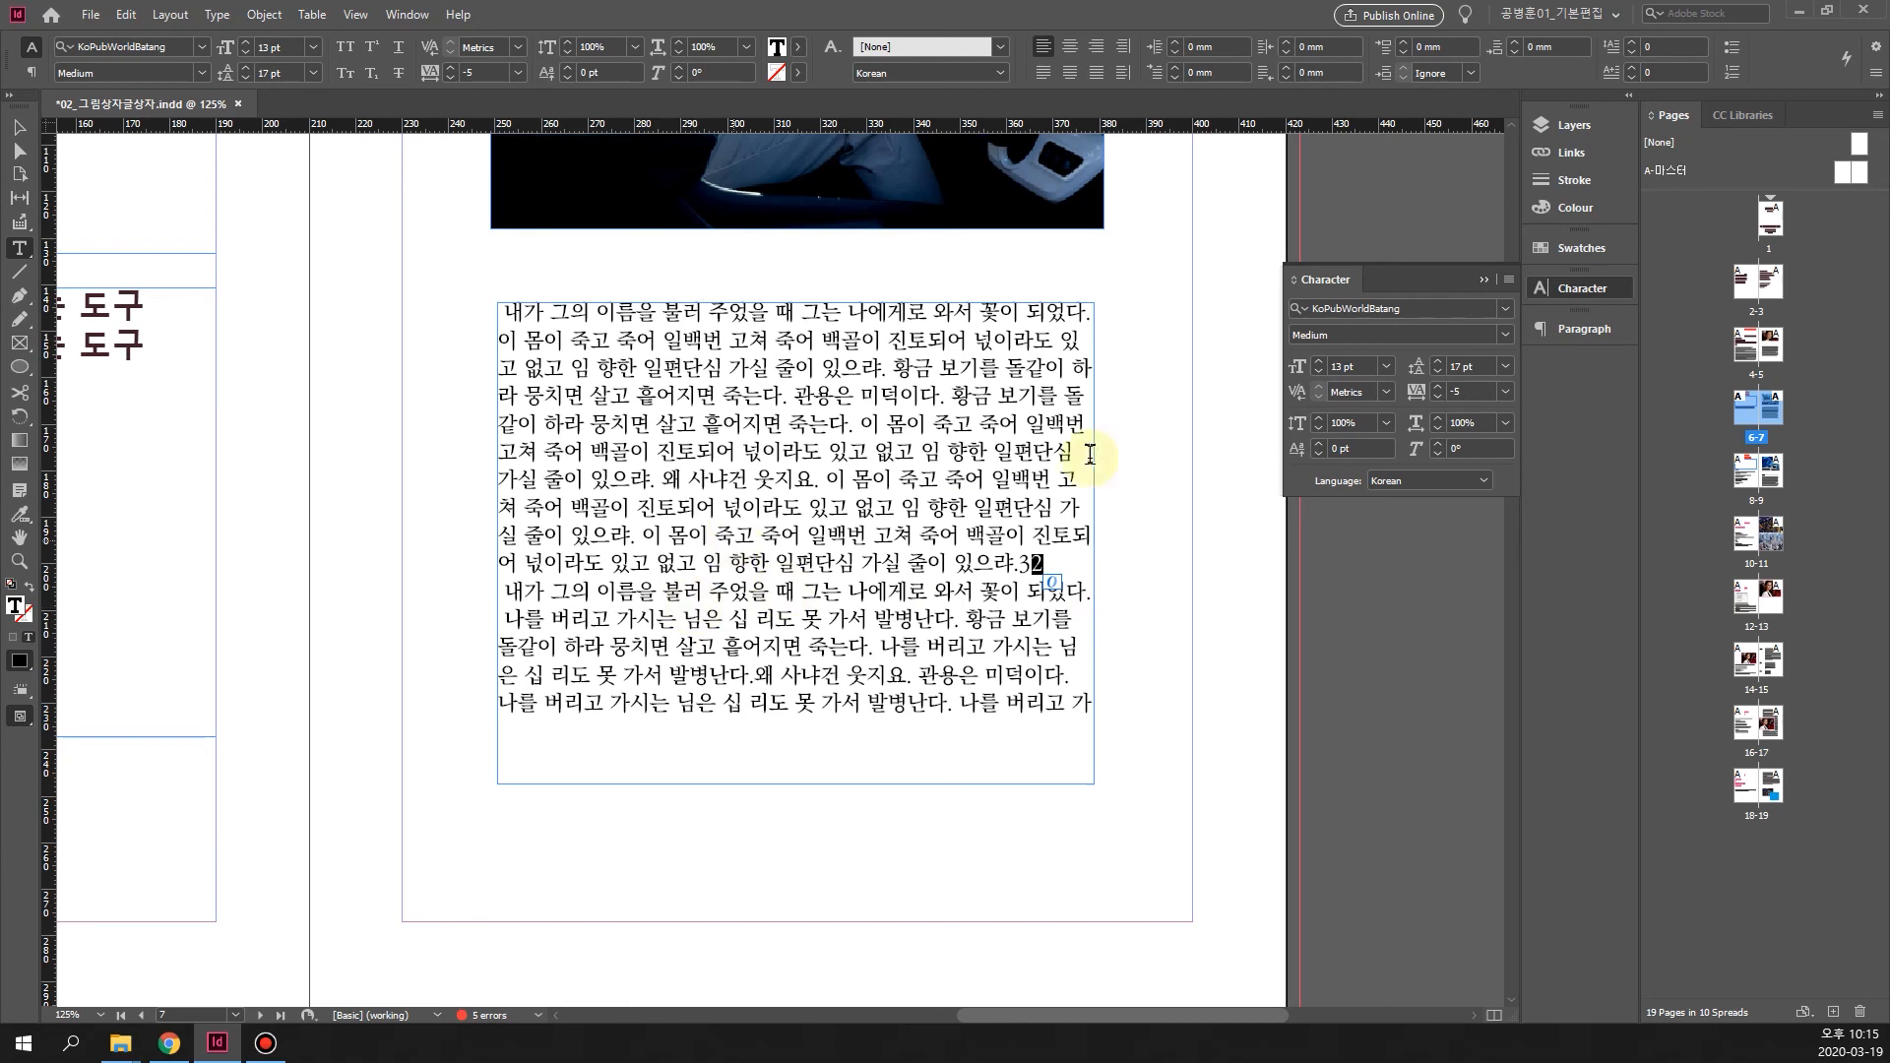
click(1318, 443)
click(1318, 442)
click(1318, 443)
click(1318, 443)
click(1318, 442)
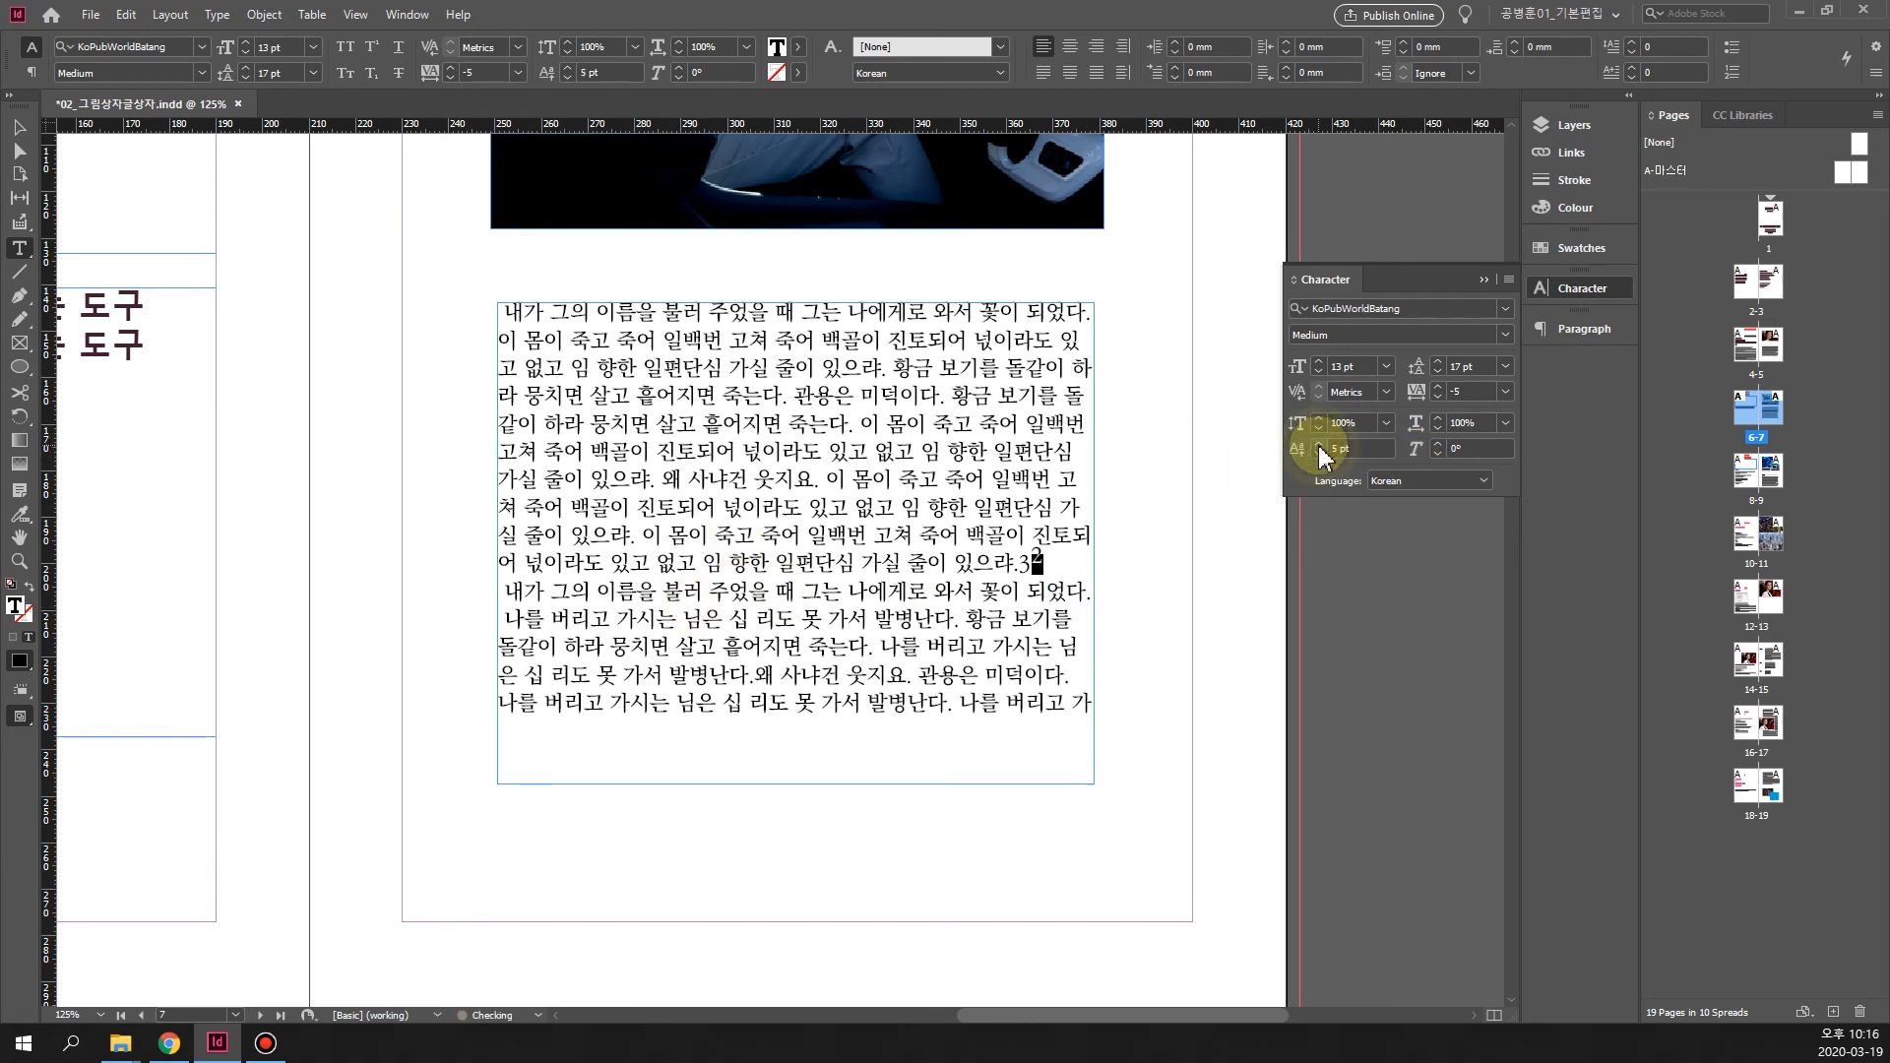
click(1317, 372)
drag(1033, 647, 1052, 647)
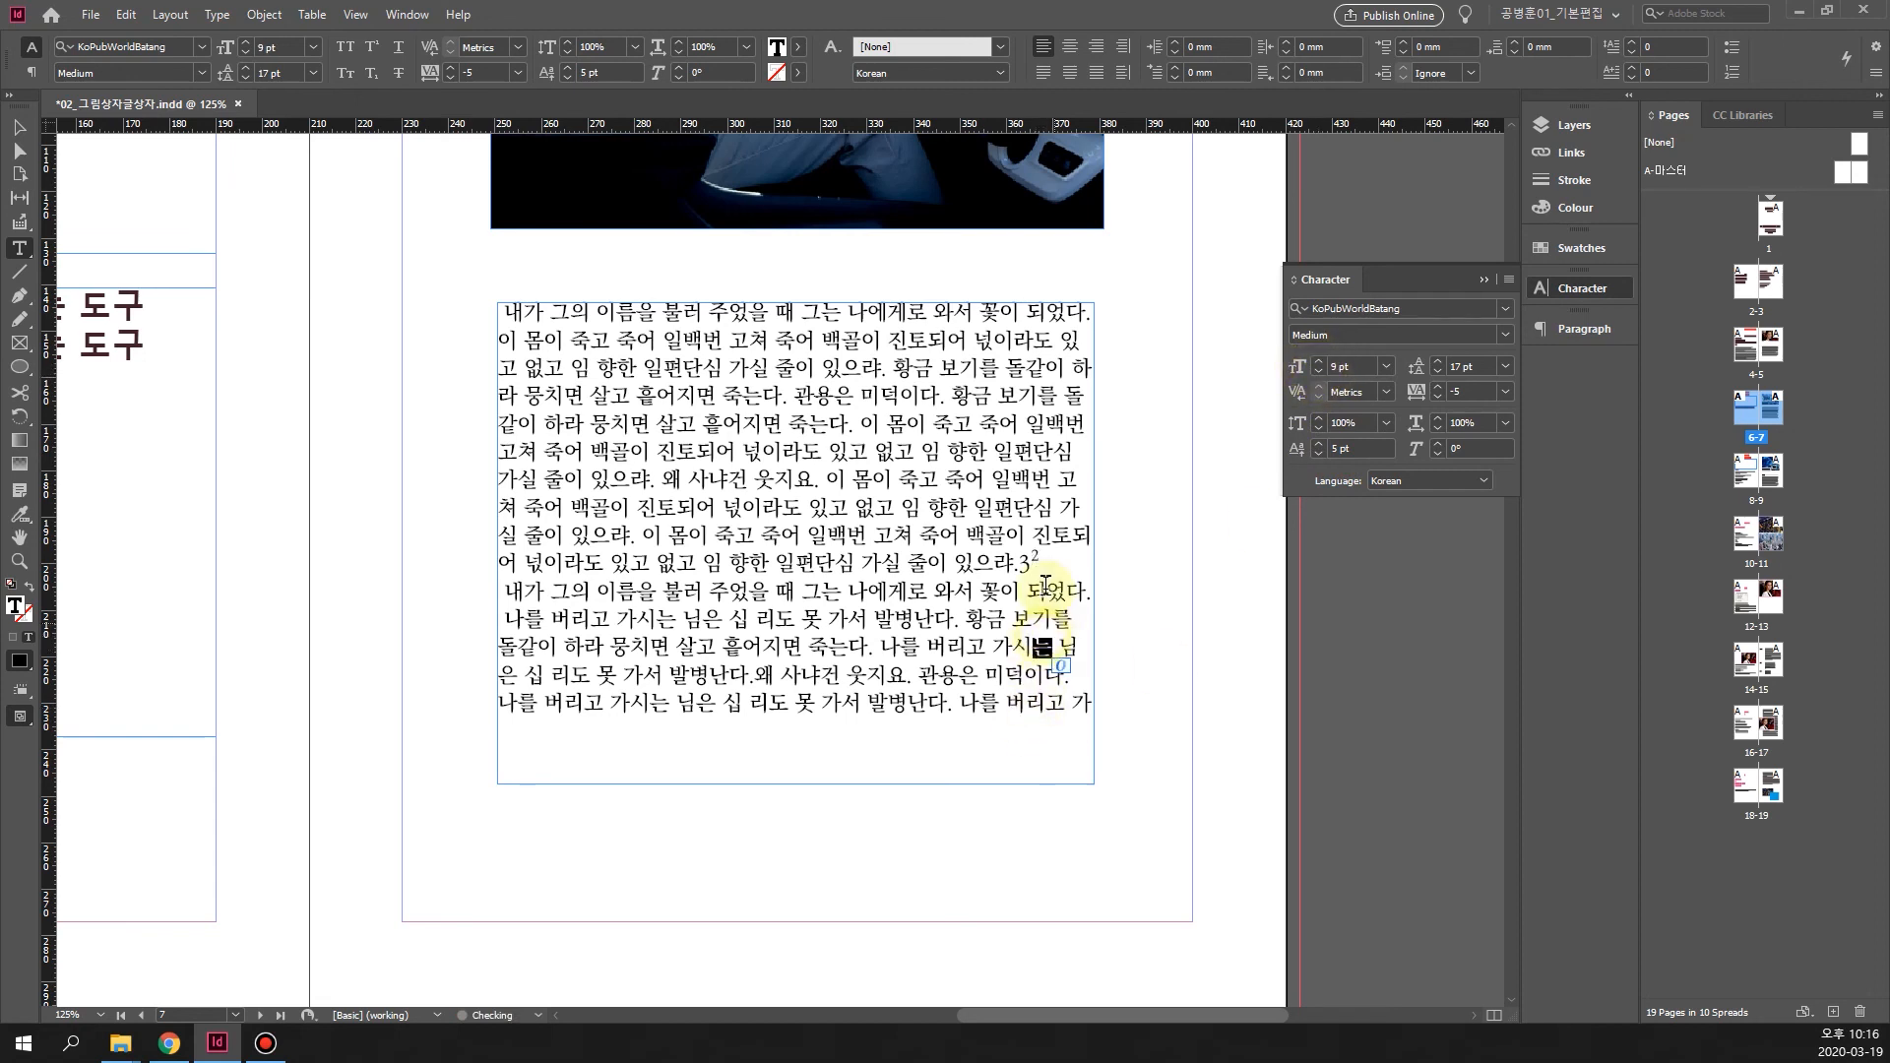
Delete the 32 with its superscript from the end of the first paragraph
click(1026, 561)
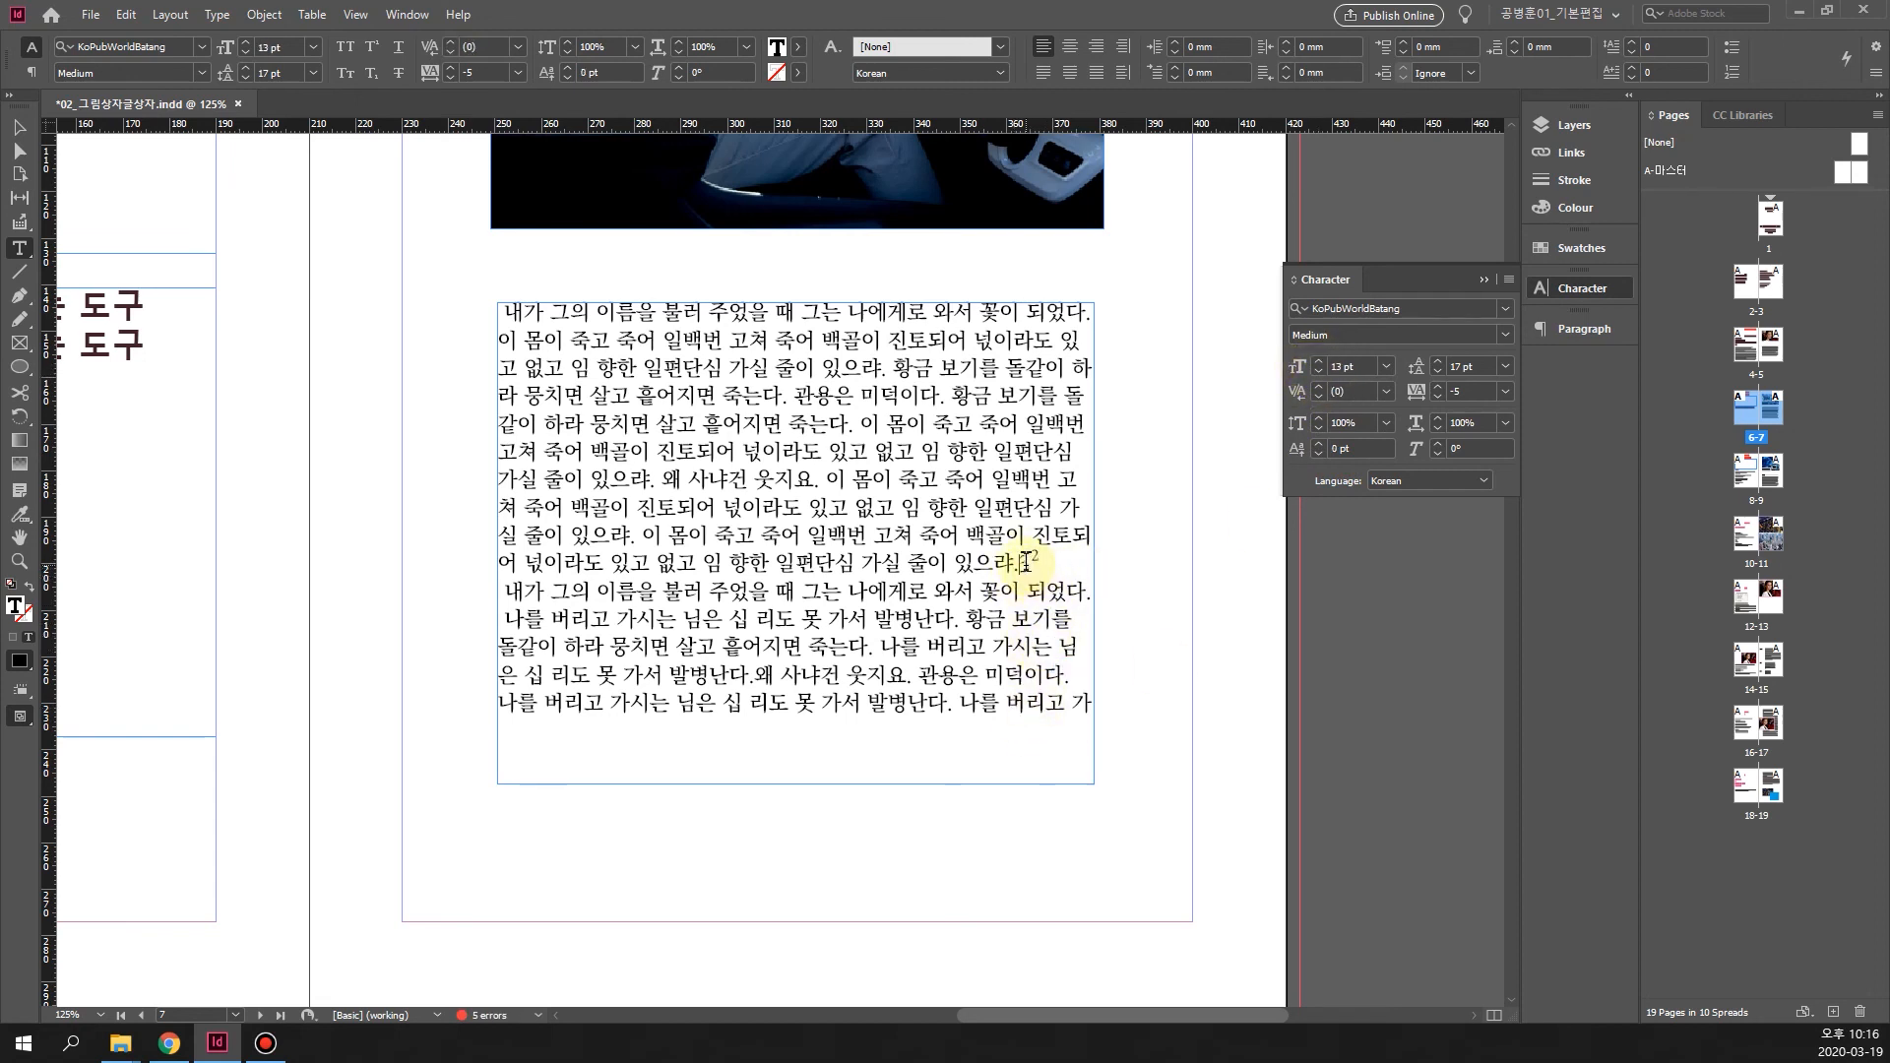
drag(1046, 561, 1018, 569)
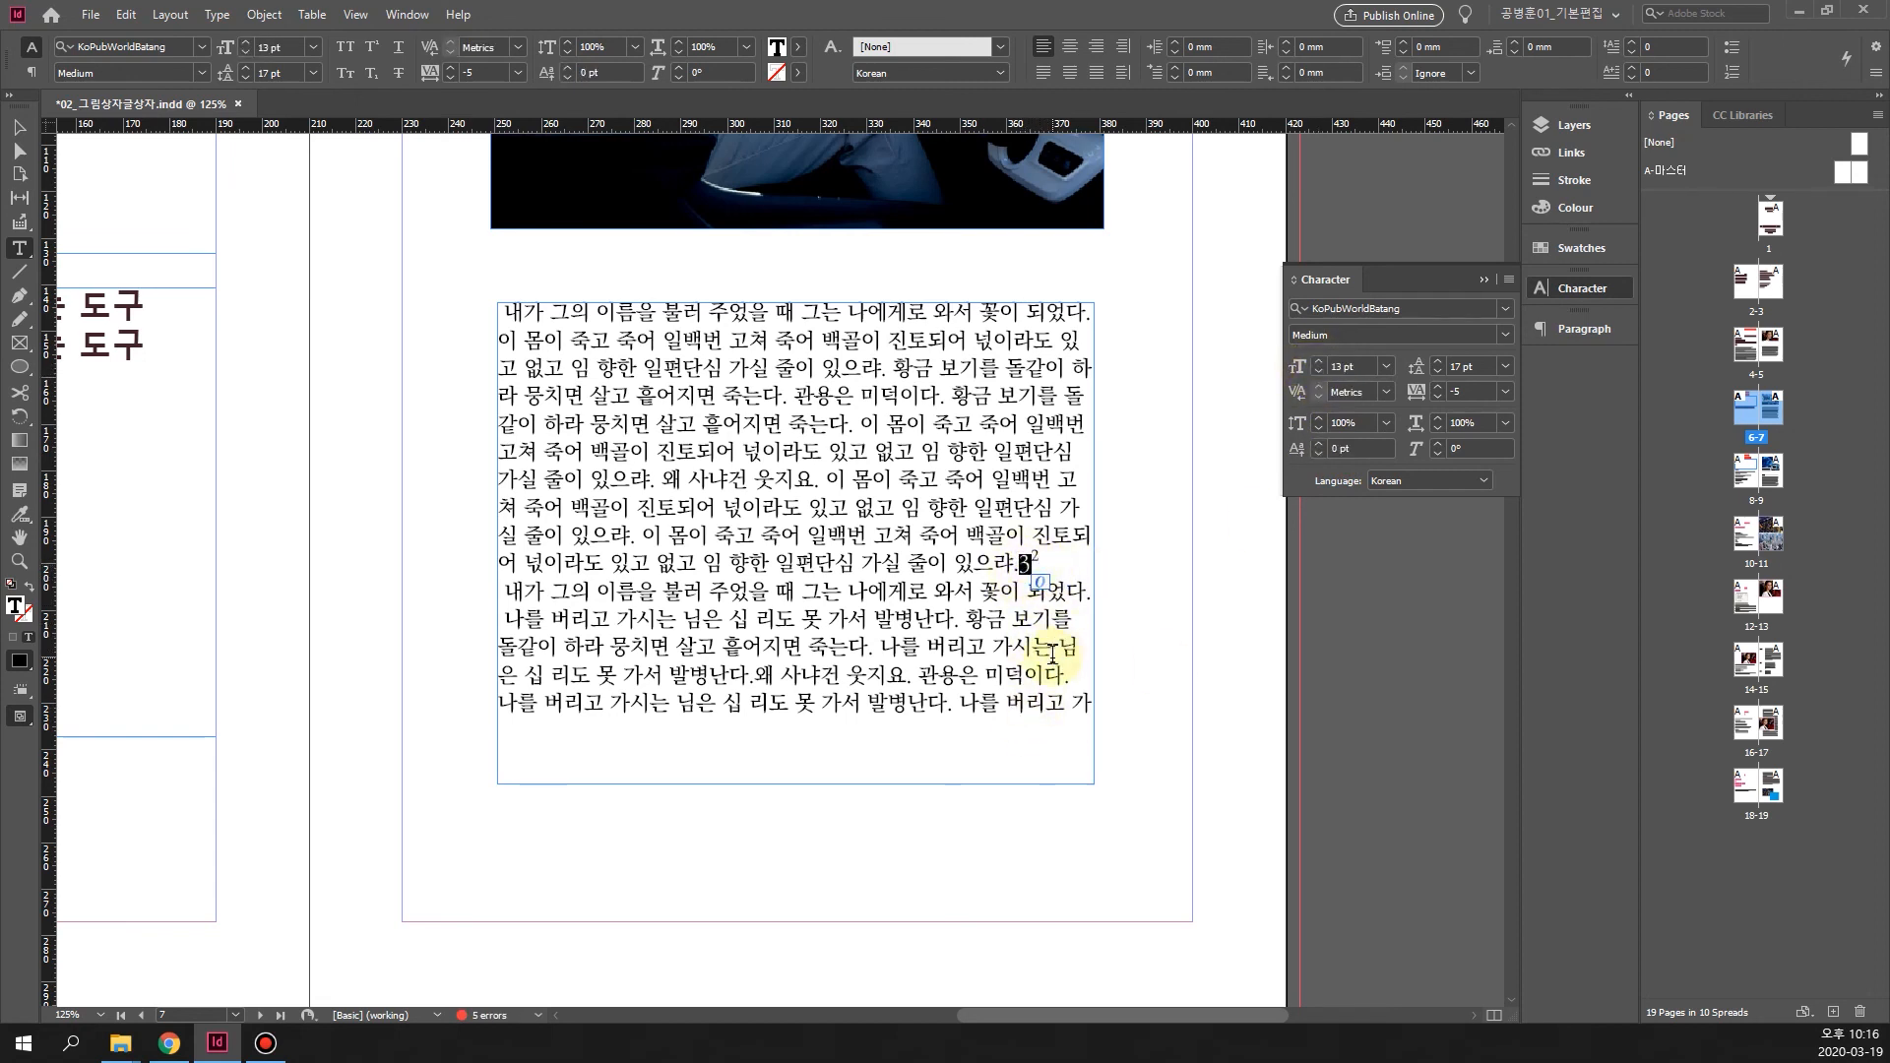
key(shift+Right)
key(BackSpace)
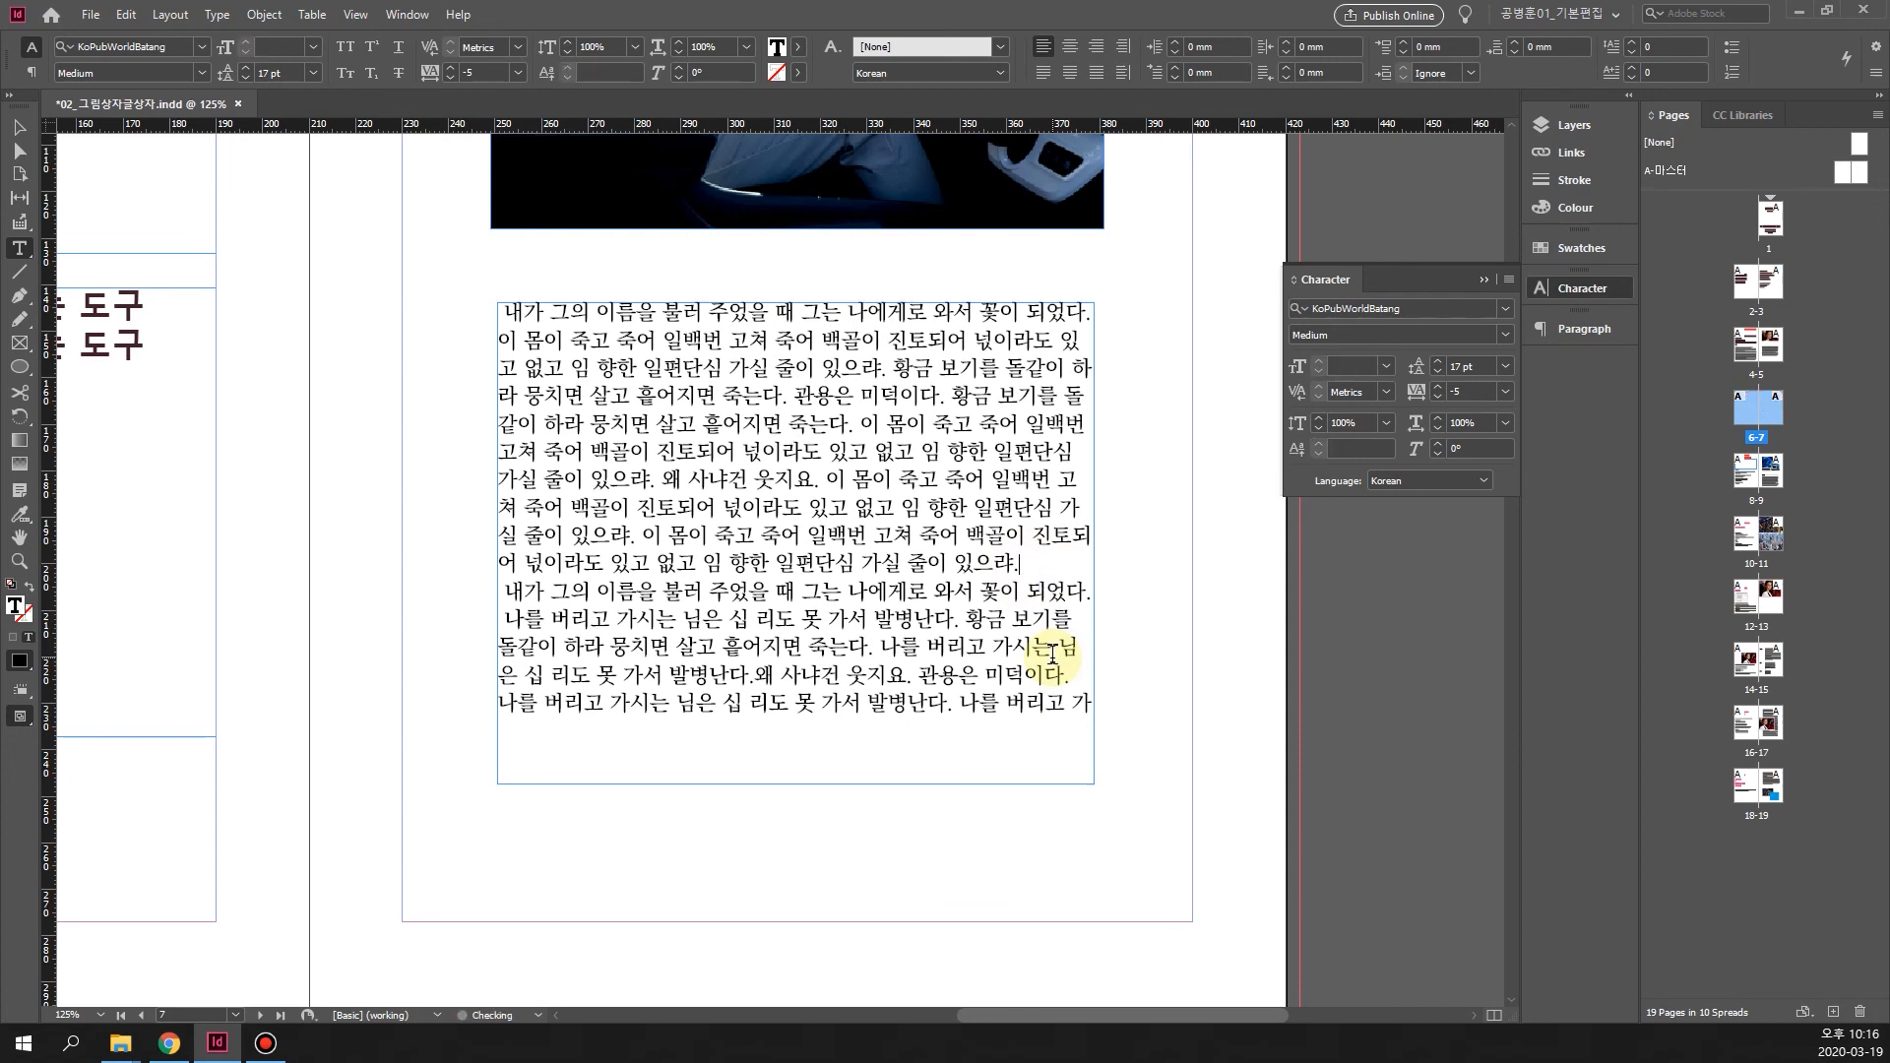
Select the phrase from 임 향한 일편단심 to 줄이 있 in the first paragraph's last line and skew it to 23°
drag(703, 556, 975, 563)
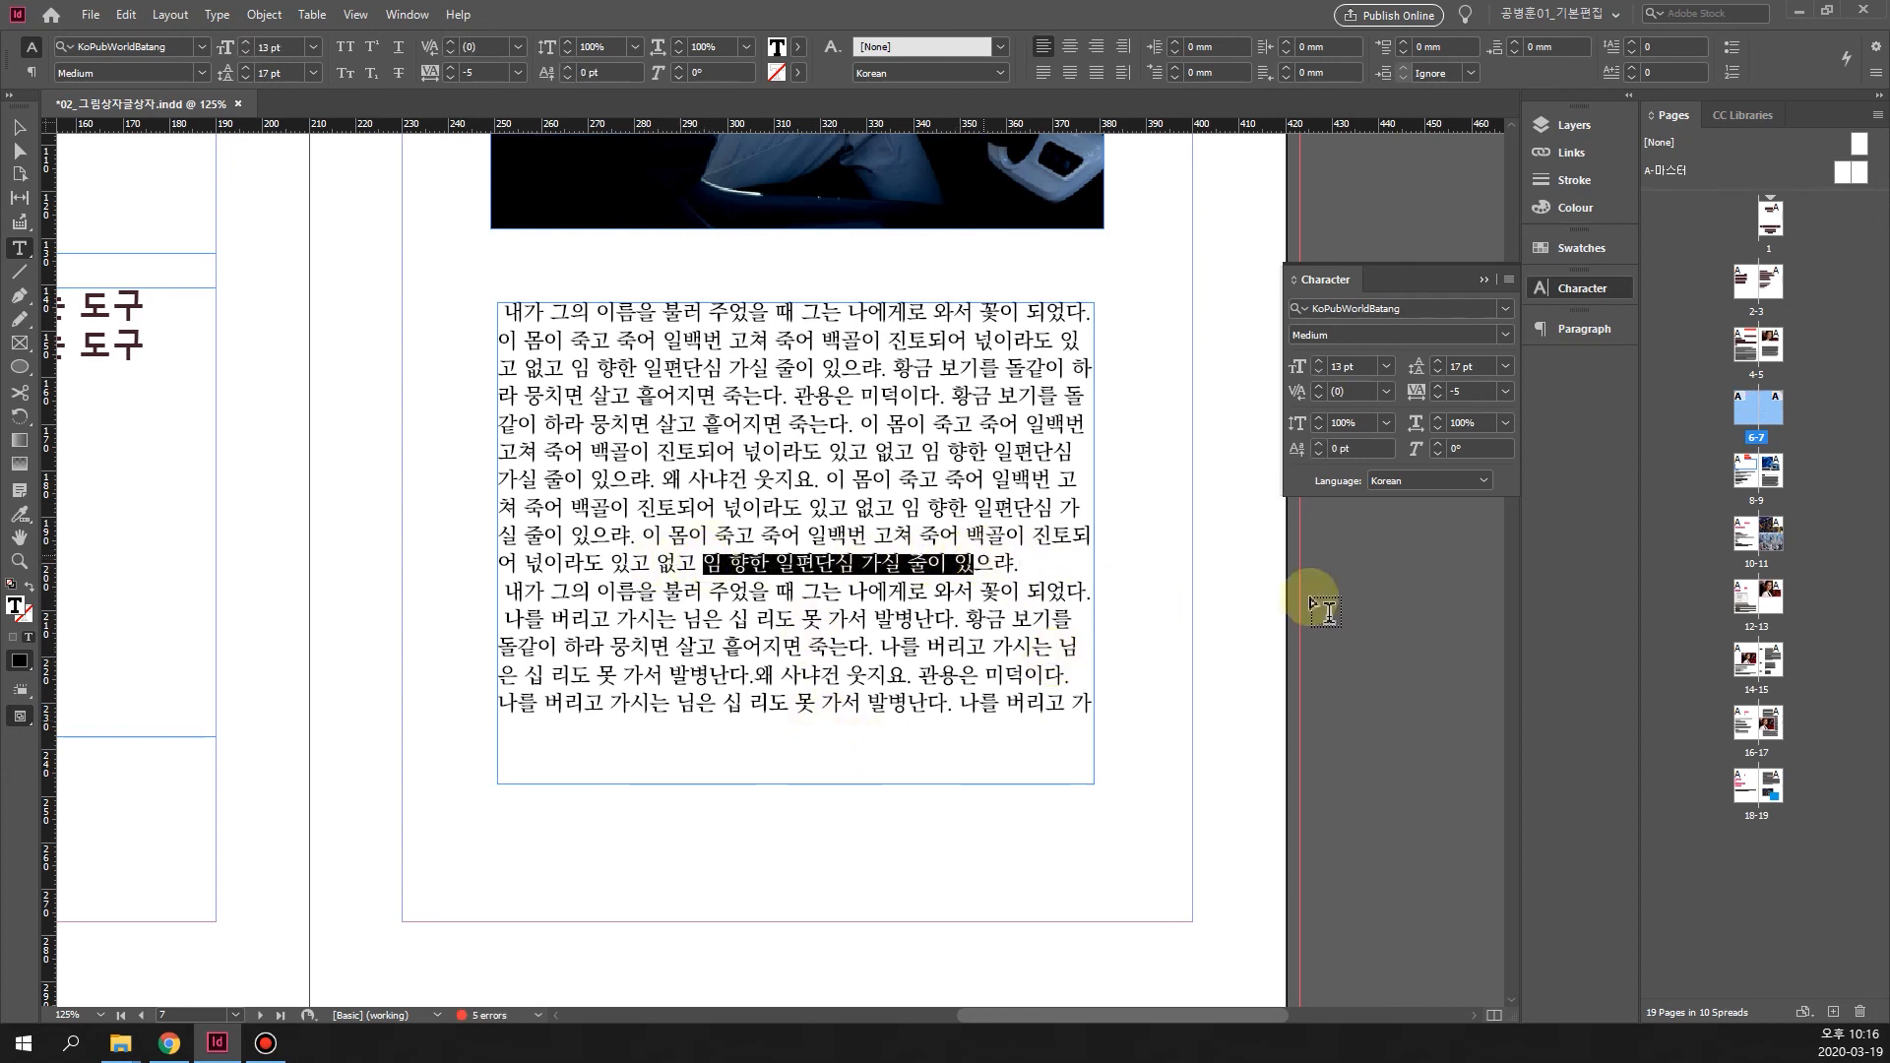
click(1440, 443)
click(1438, 444)
click(1438, 444)
click(1438, 444)
click(1438, 444)
click(1438, 444)
click(1438, 443)
click(1438, 444)
click(1439, 444)
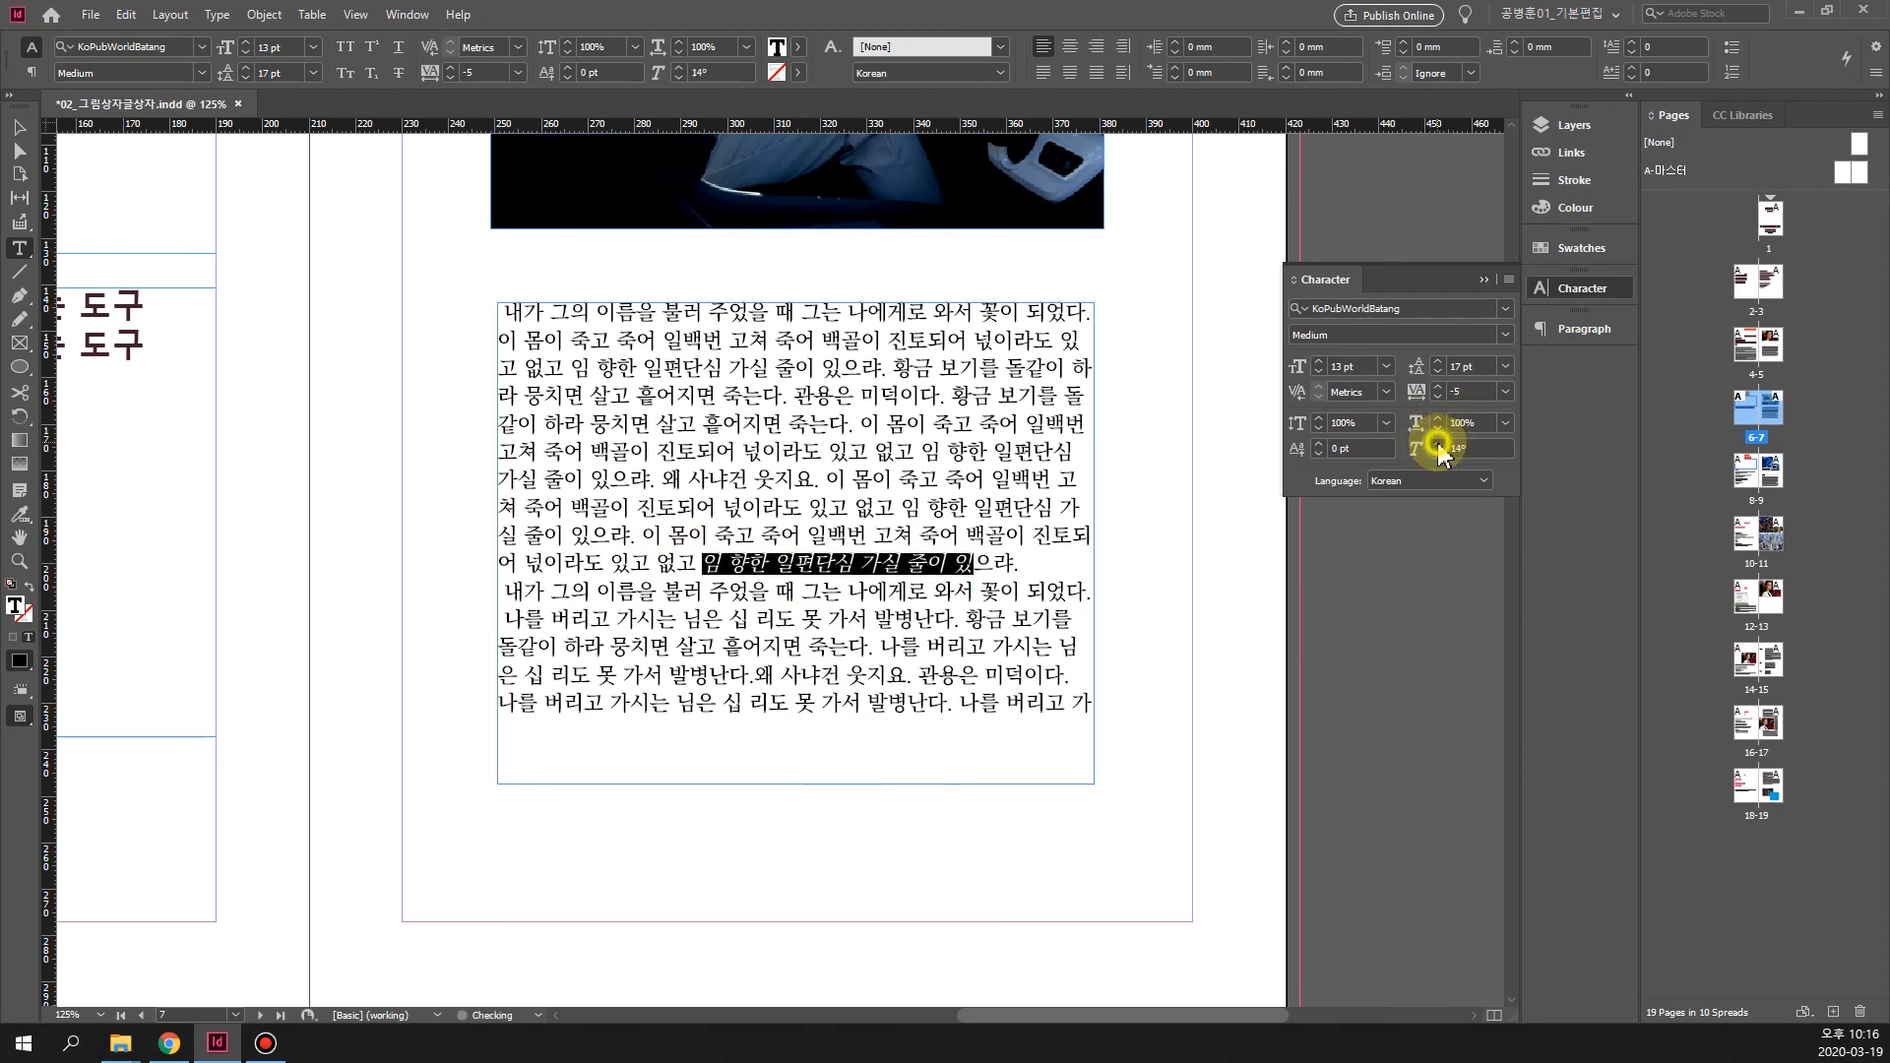
click(1438, 444)
click(1438, 444)
click(1438, 443)
click(1439, 444)
click(1438, 444)
click(1438, 444)
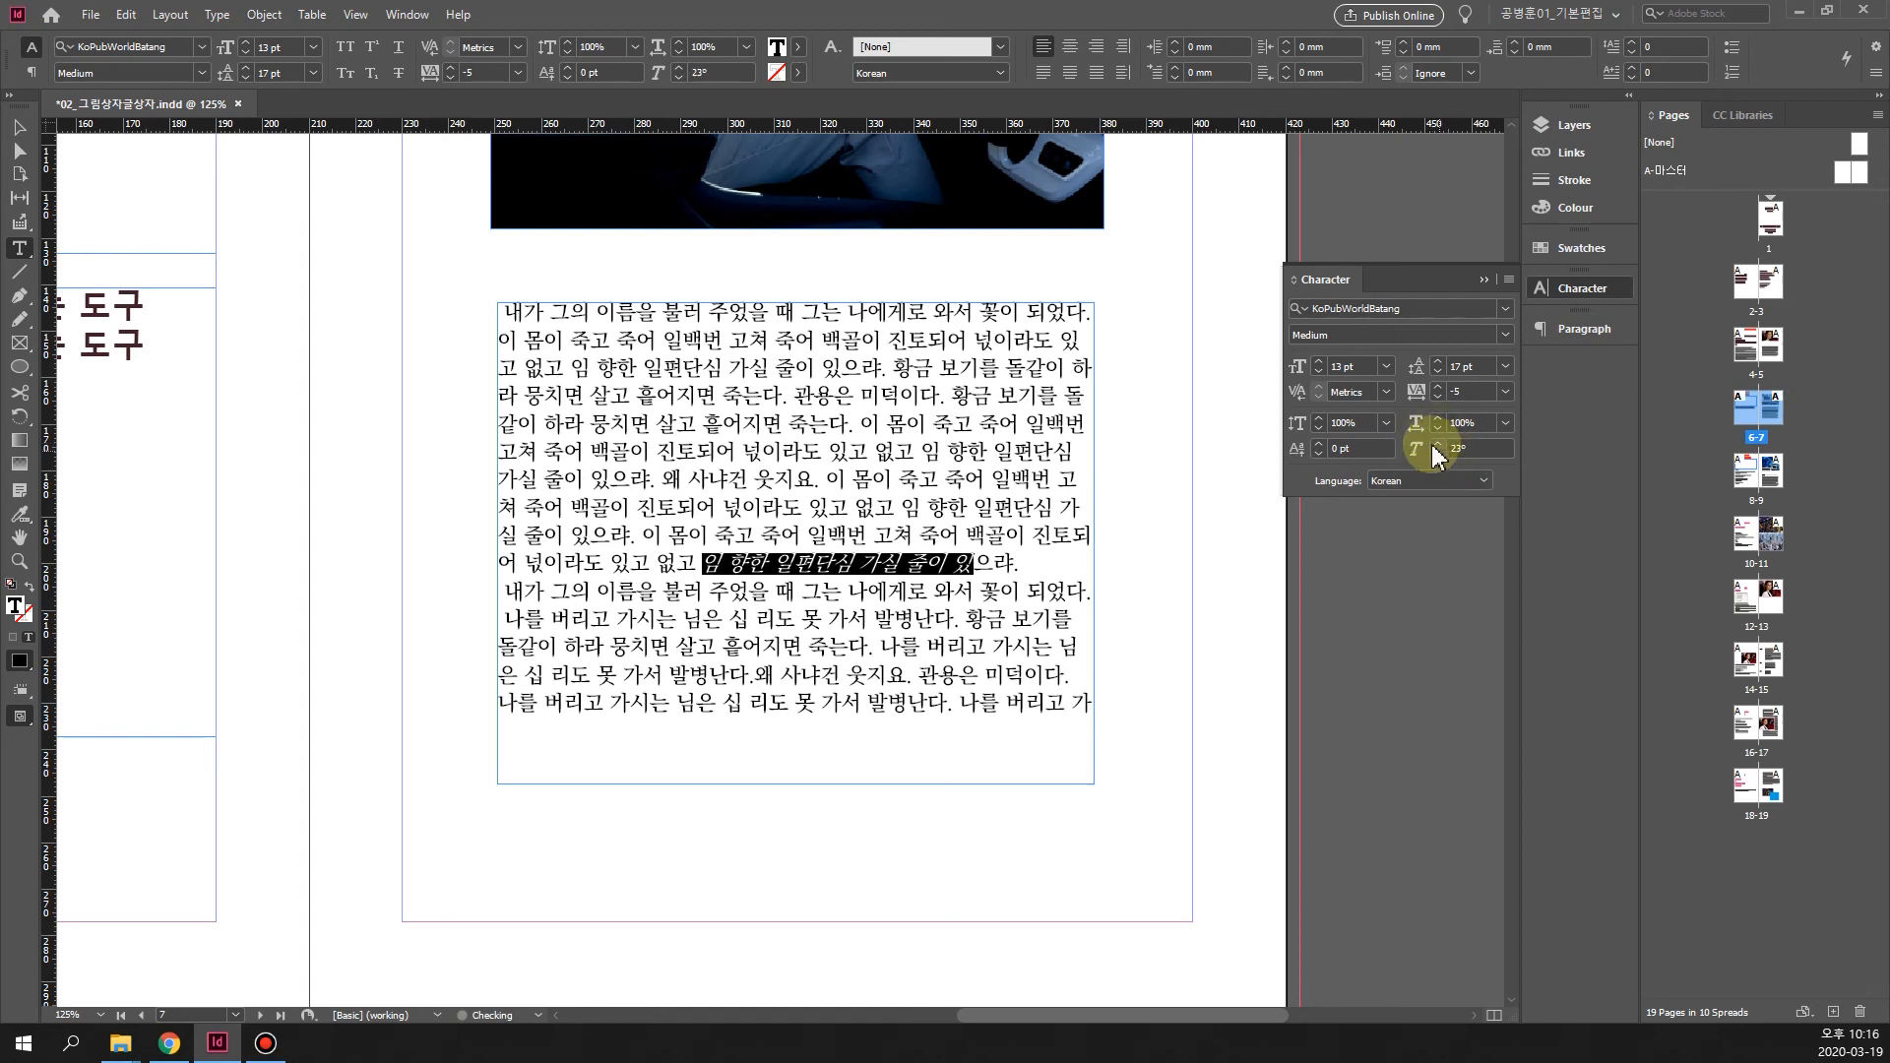
Try narrowing the selected phrase to a horizontal scale of 68%, and set it back to 100%
click(1438, 427)
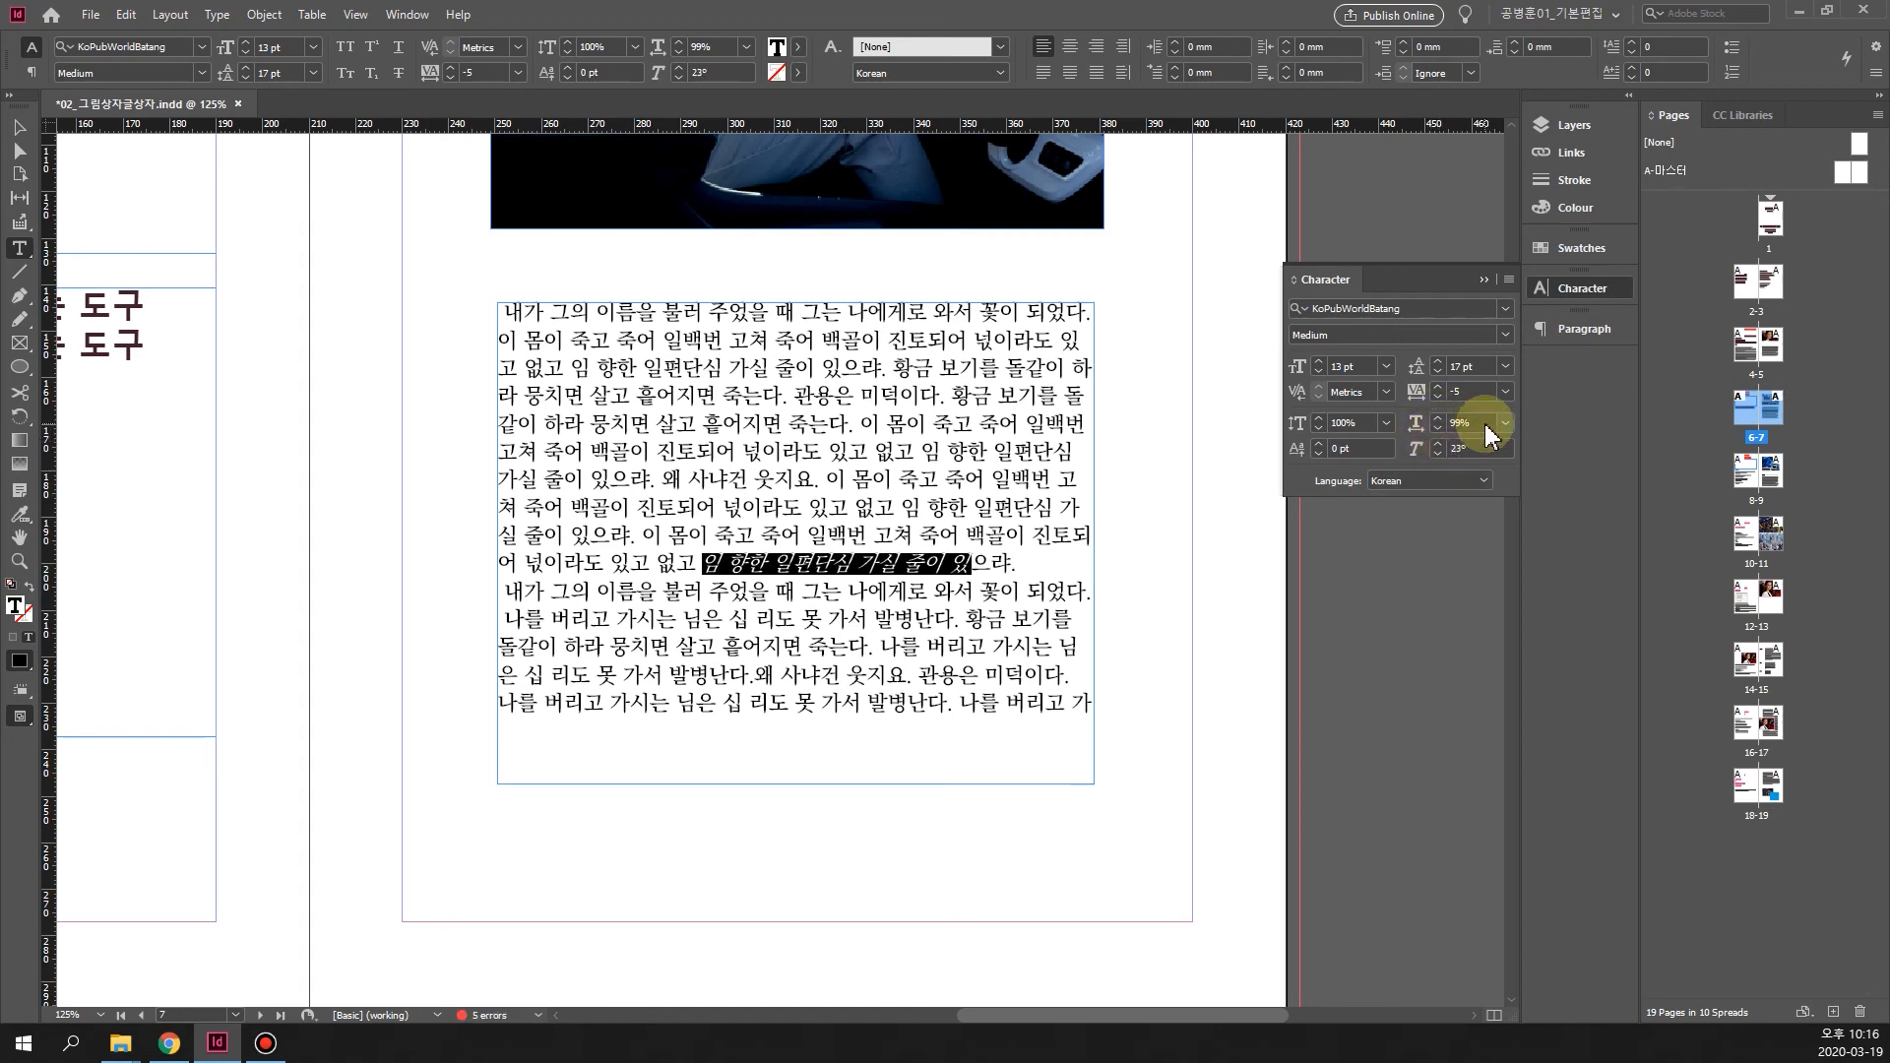
click(1504, 423)
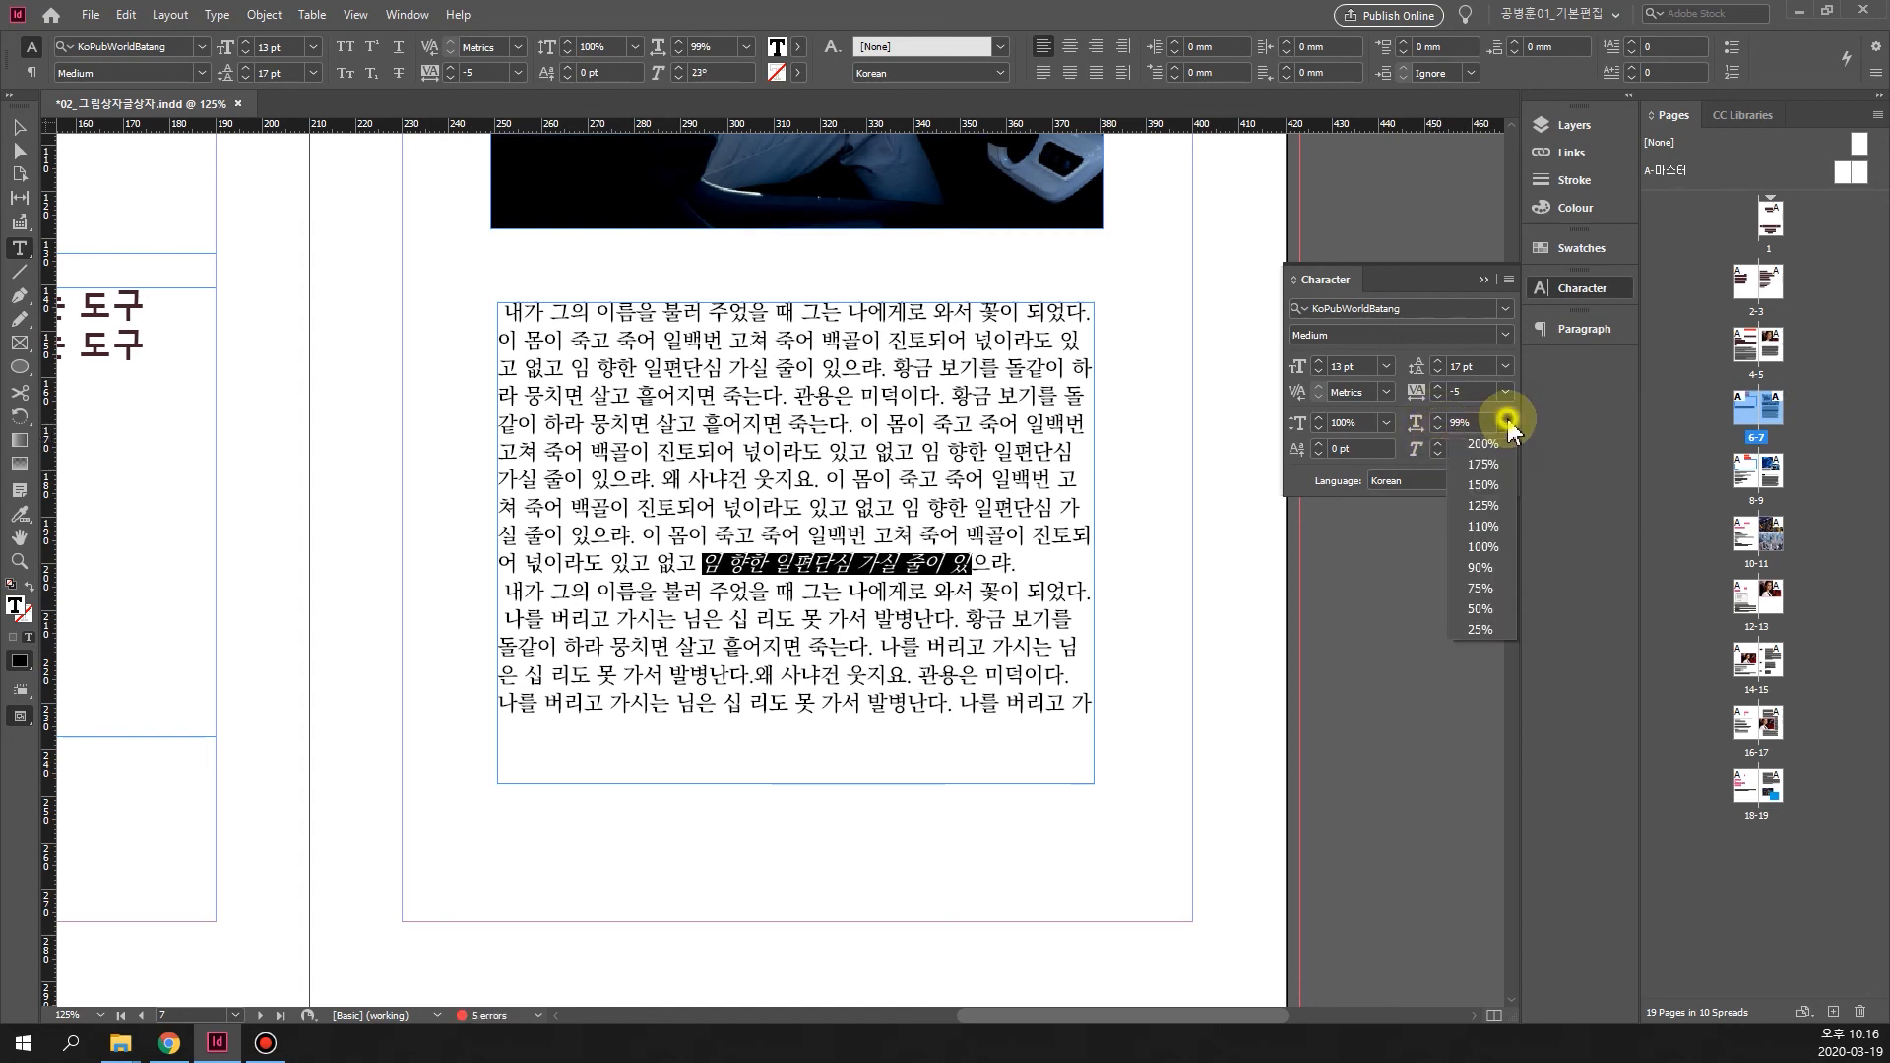
click(1434, 416)
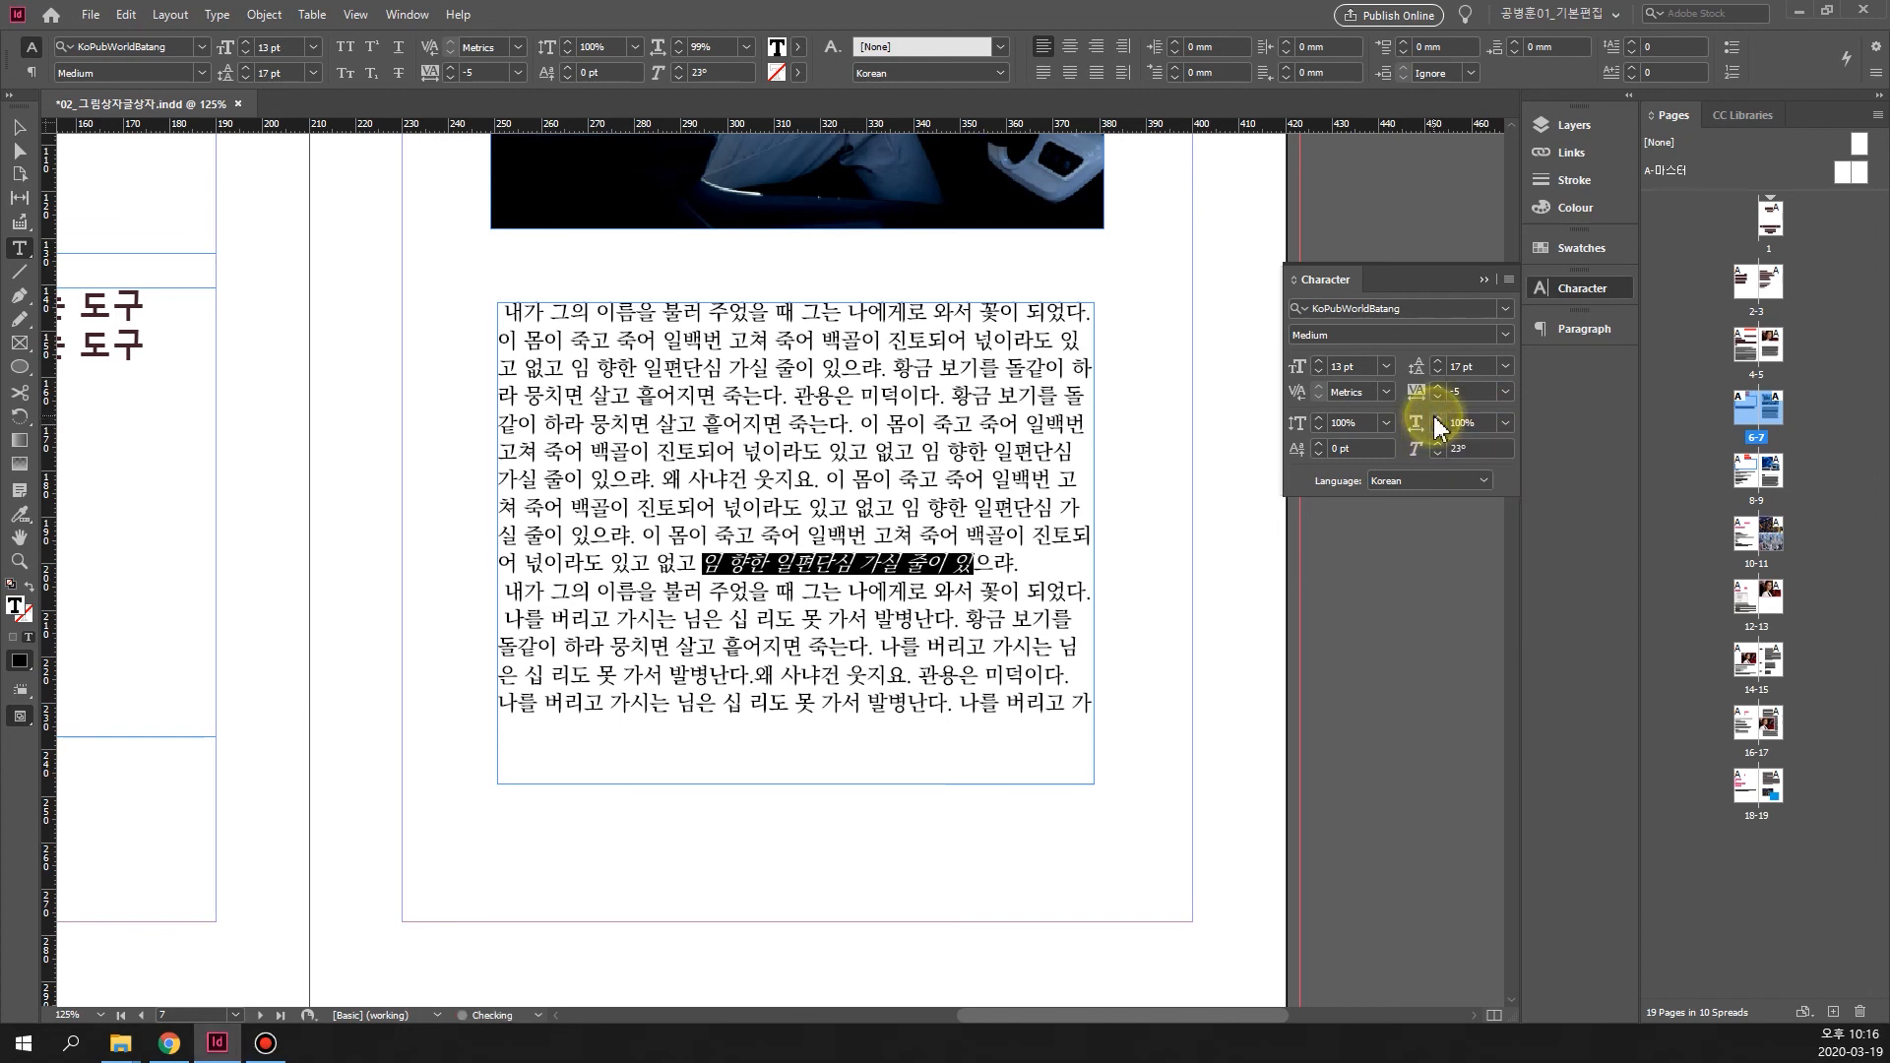
click(1439, 430)
click(1439, 430)
click(1439, 430)
click(1438, 431)
click(1436, 433)
click(1437, 431)
click(1437, 431)
click(1437, 431)
click(1437, 431)
click(1437, 431)
click(1438, 431)
click(1437, 431)
click(1437, 431)
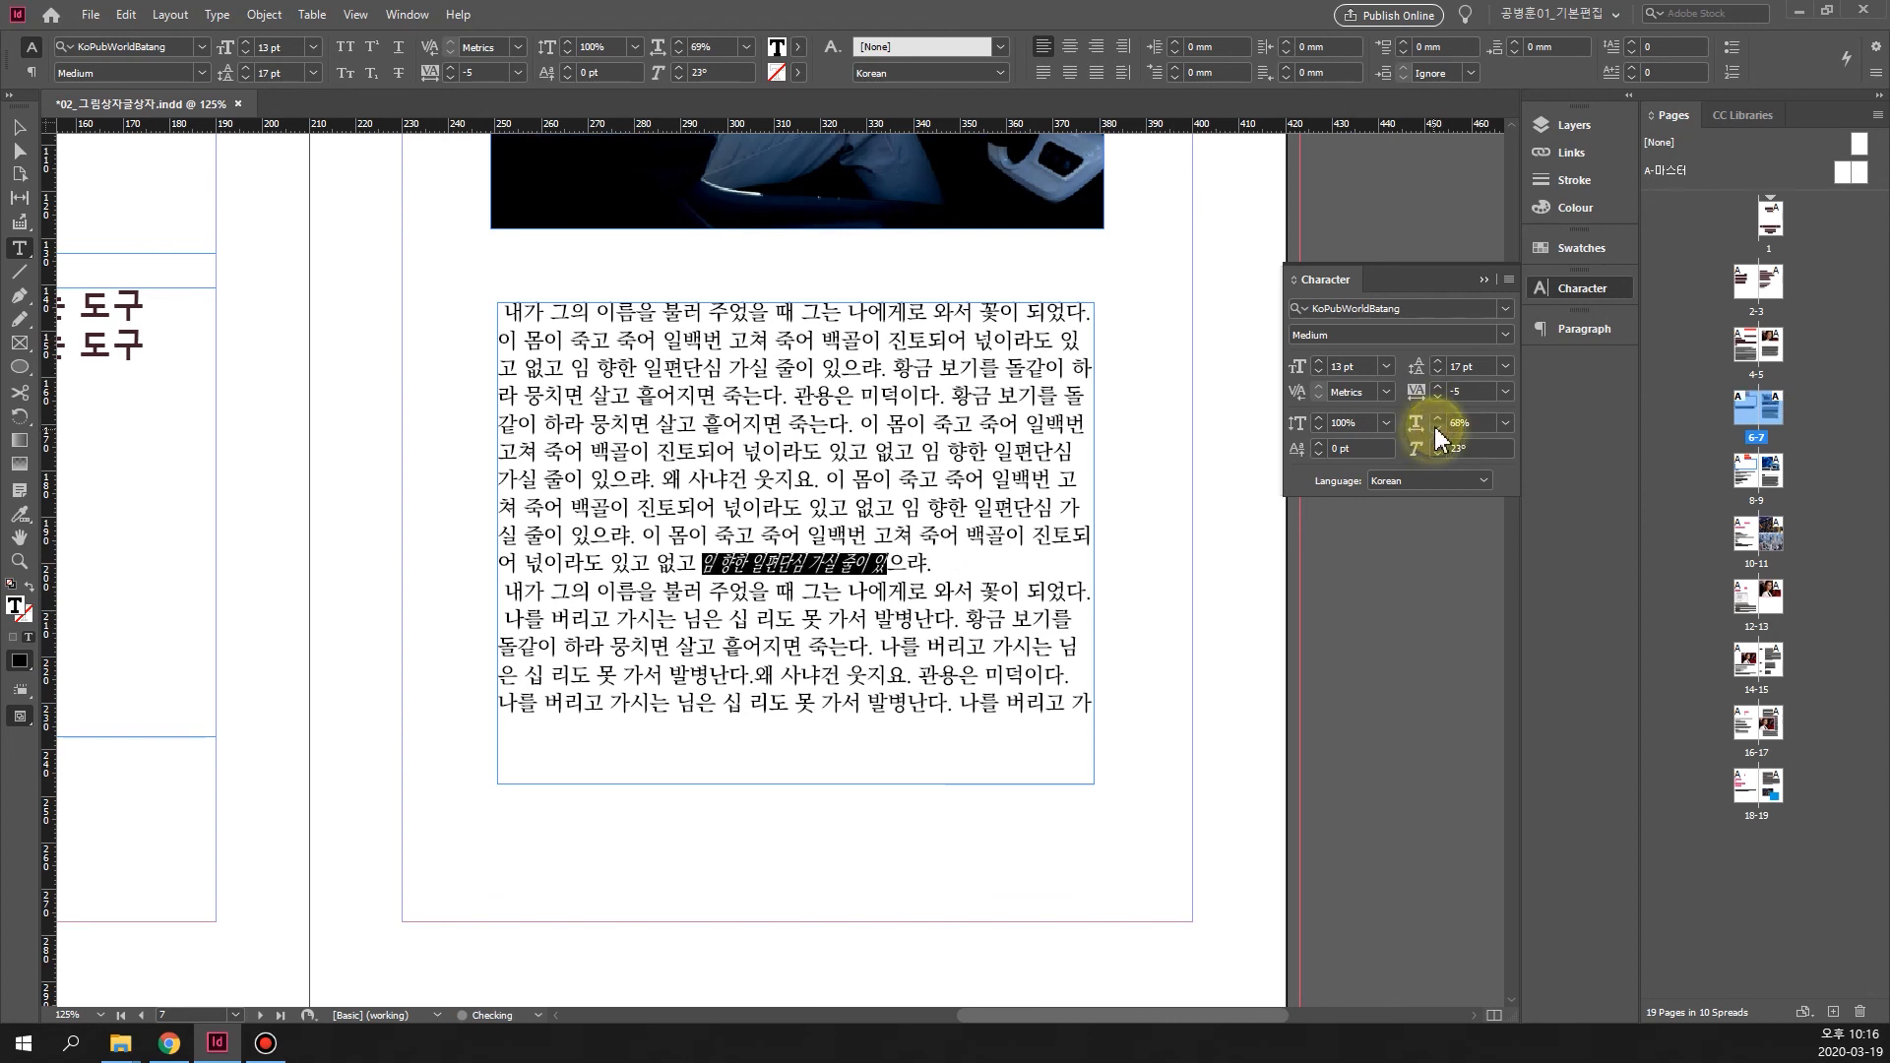
click(1505, 423)
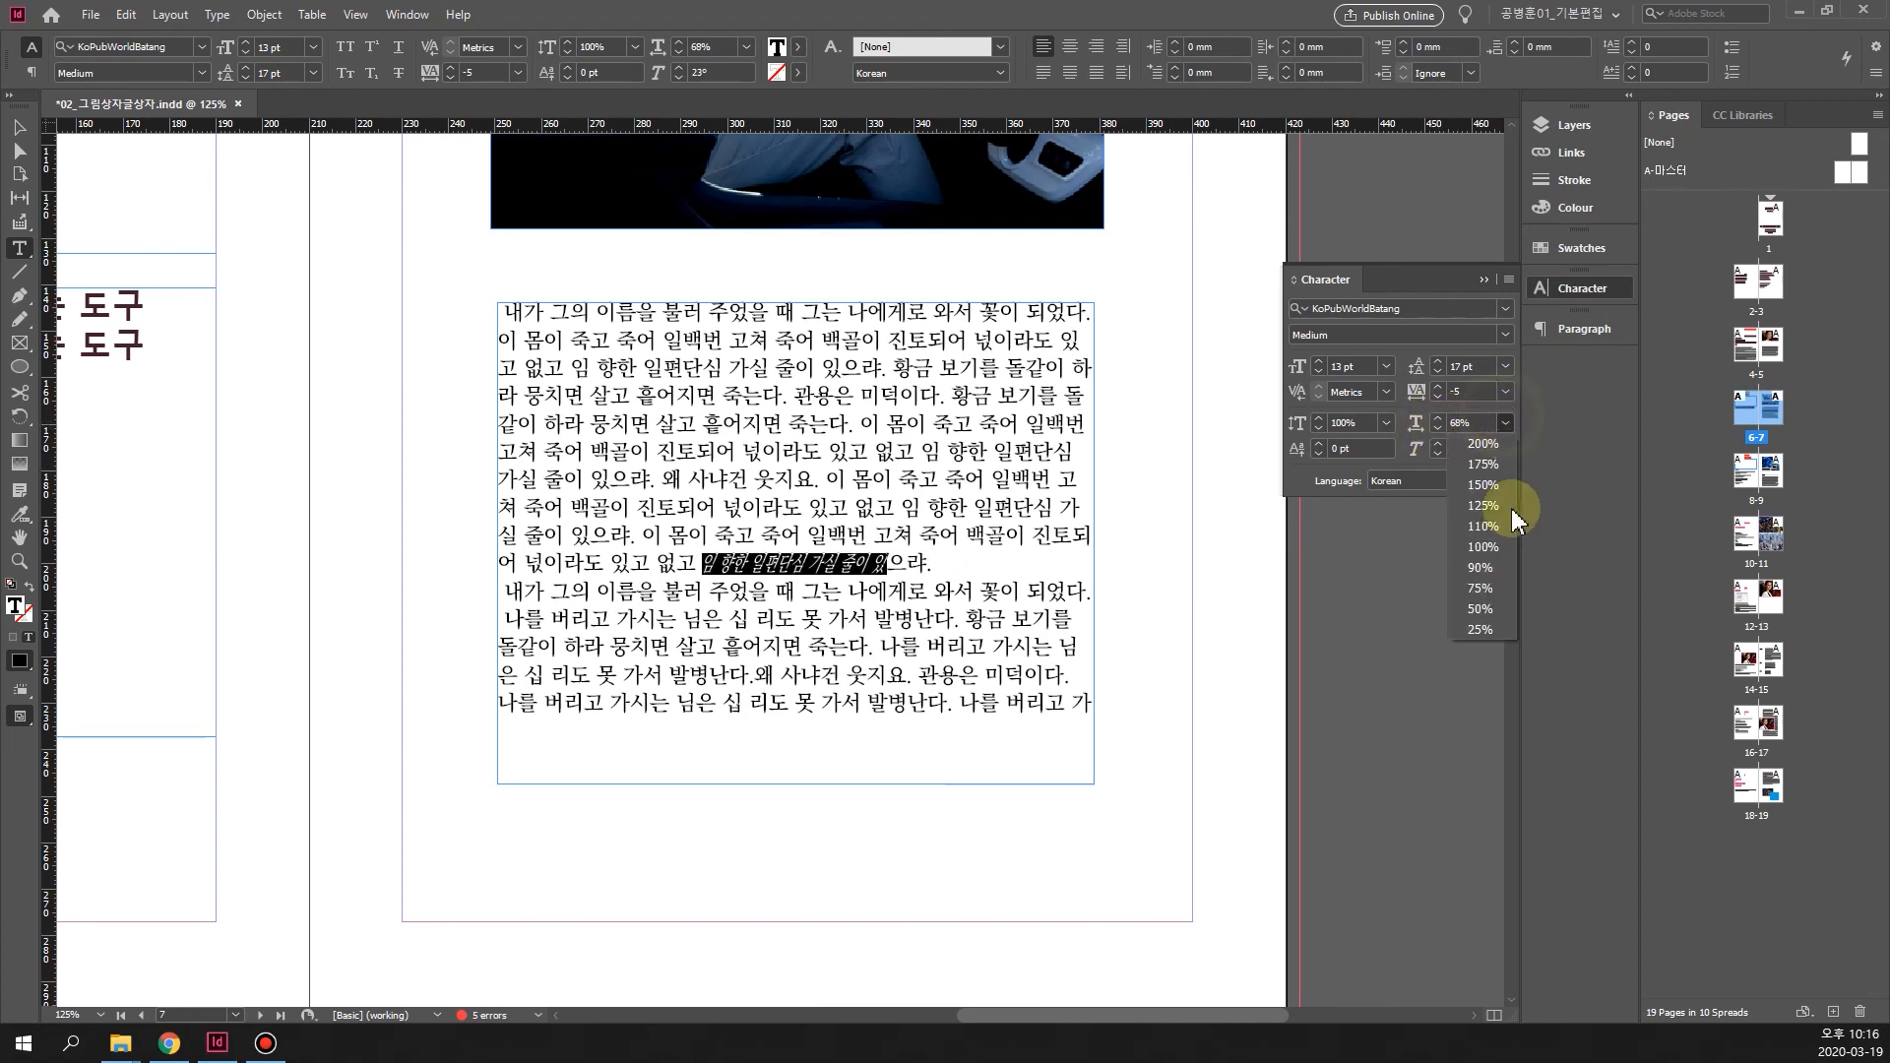
click(1477, 547)
Try a backward slant on the selected phrase by lowering its skew to -12°
click(1439, 455)
click(1439, 454)
click(1439, 455)
click(1439, 454)
click(1438, 455)
click(1438, 455)
click(1437, 455)
click(1437, 454)
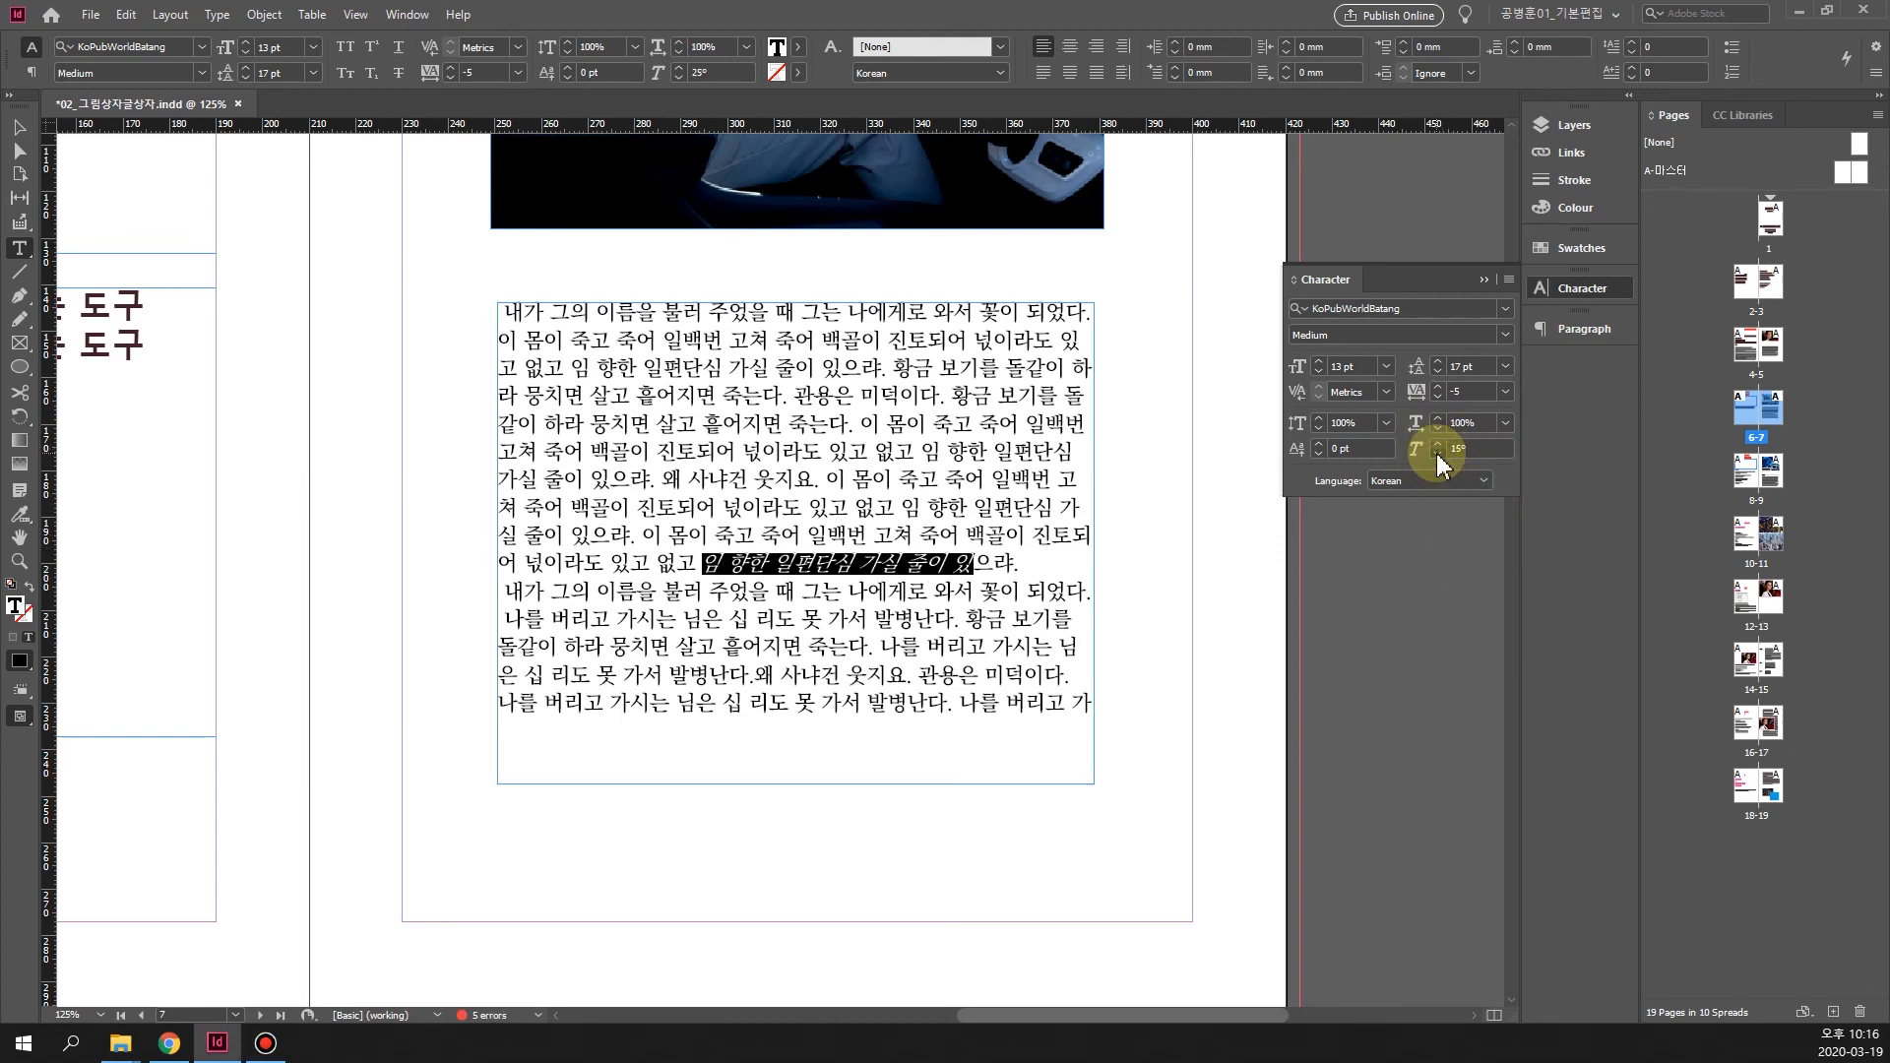
click(1437, 455)
click(1437, 455)
click(1438, 455)
click(1439, 455)
click(1438, 455)
click(1437, 455)
click(1437, 454)
click(1438, 455)
click(1437, 455)
click(1438, 455)
click(1437, 455)
click(1437, 455)
click(1437, 455)
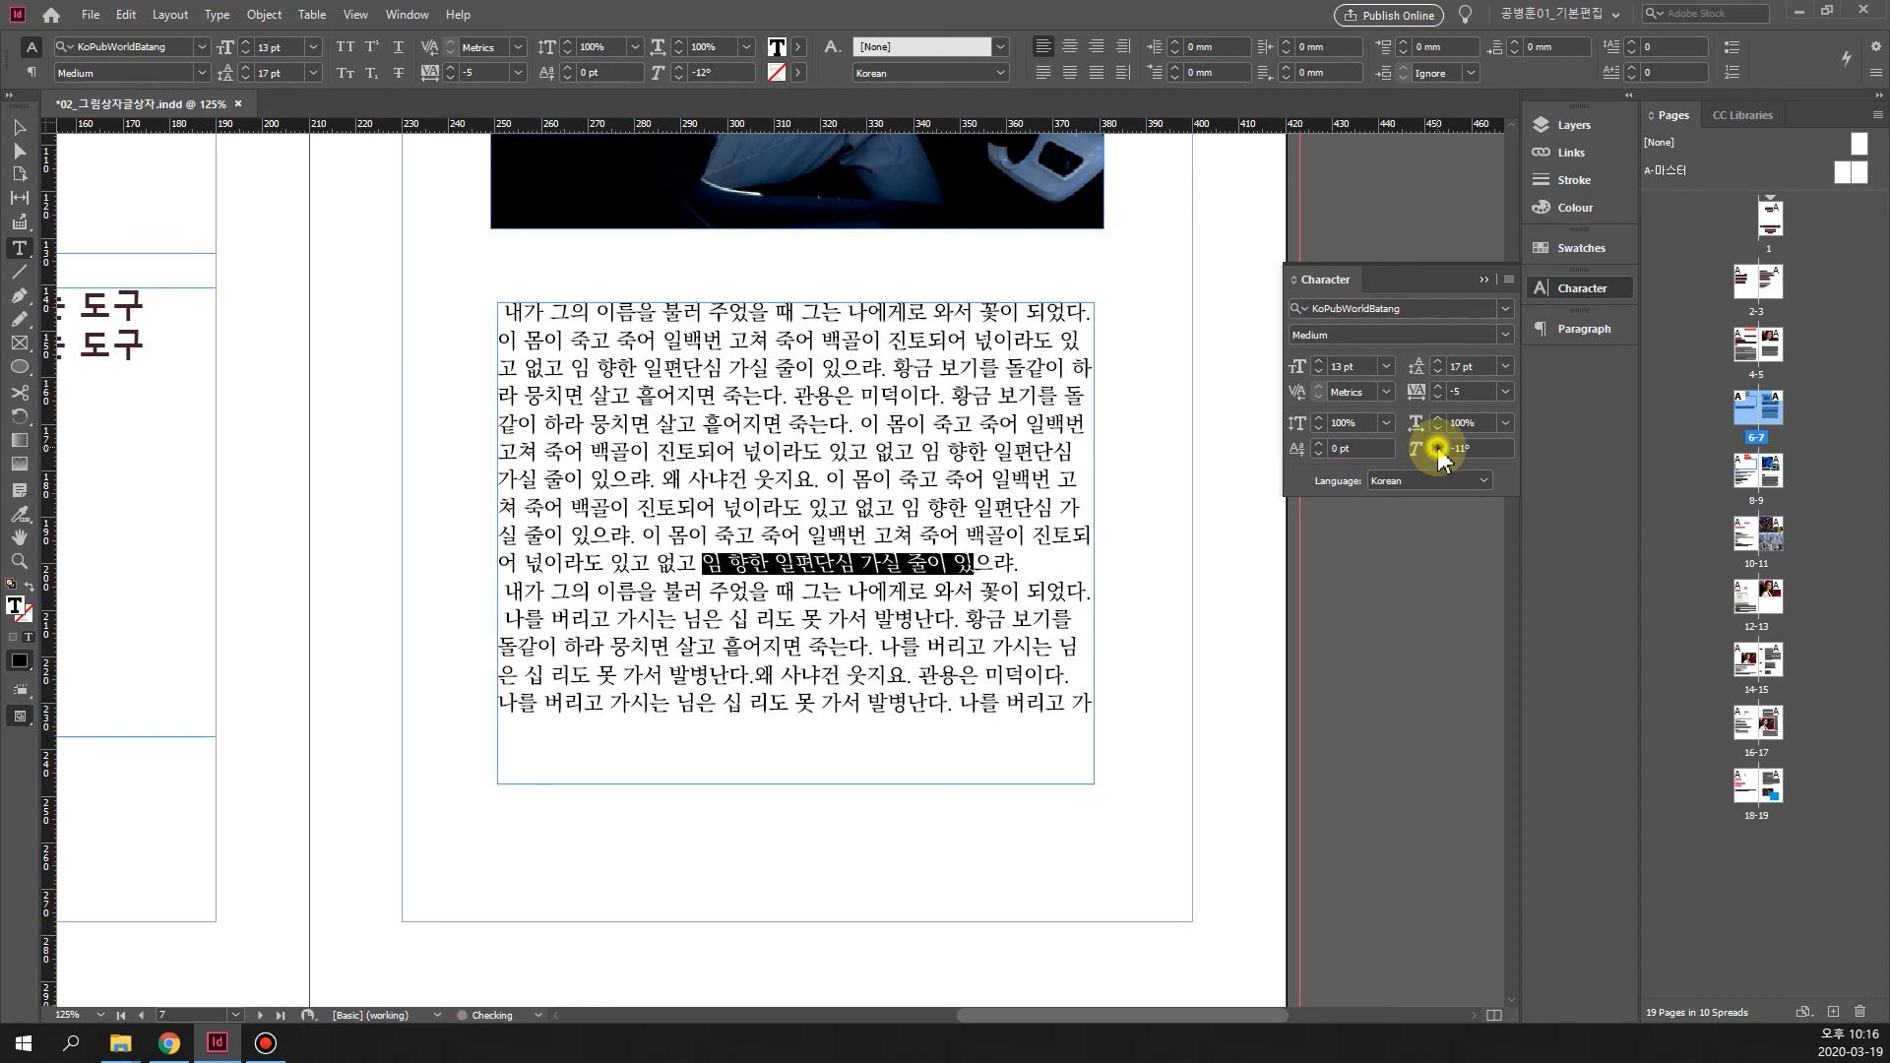
Vary the phrase's negative skew, reset it to 0°, and clear the text selection
click(1438, 445)
click(1437, 445)
click(1437, 445)
click(1437, 454)
click(1437, 454)
click(1436, 453)
click(1437, 443)
click(1437, 443)
click(1482, 449)
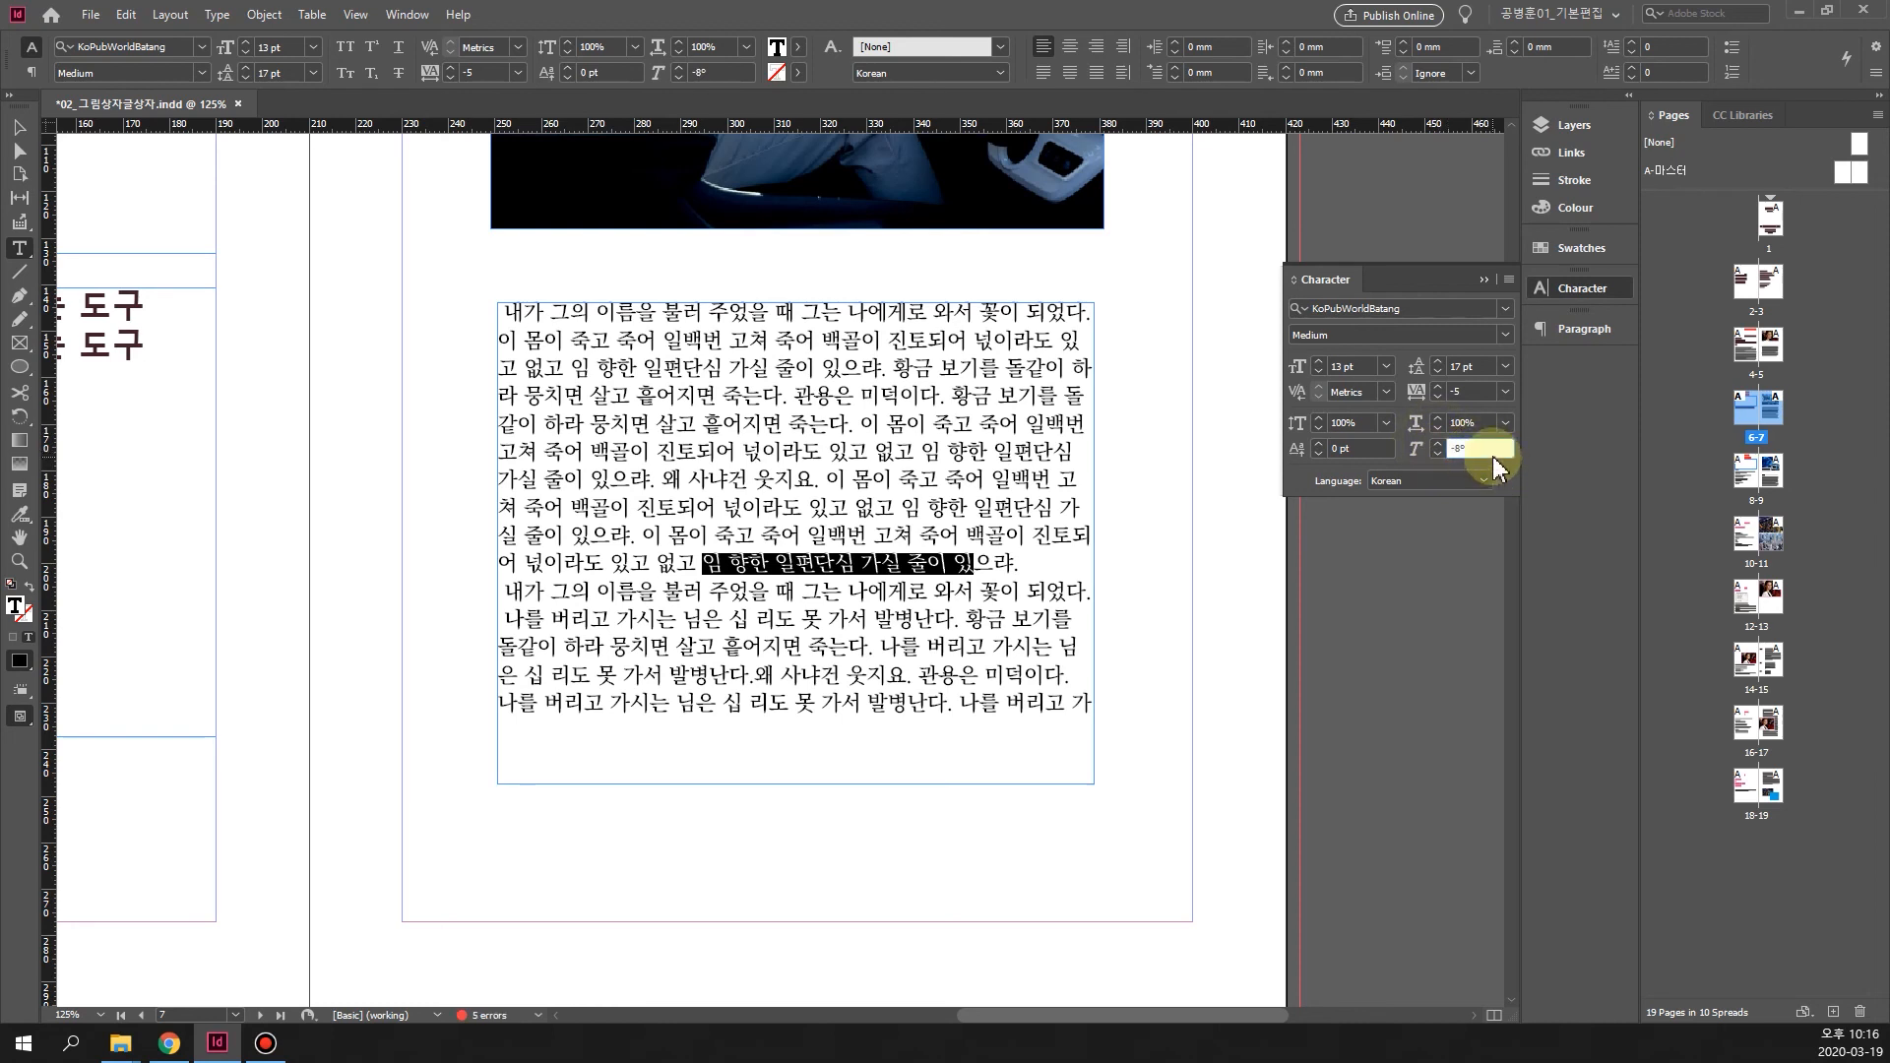
text(0)
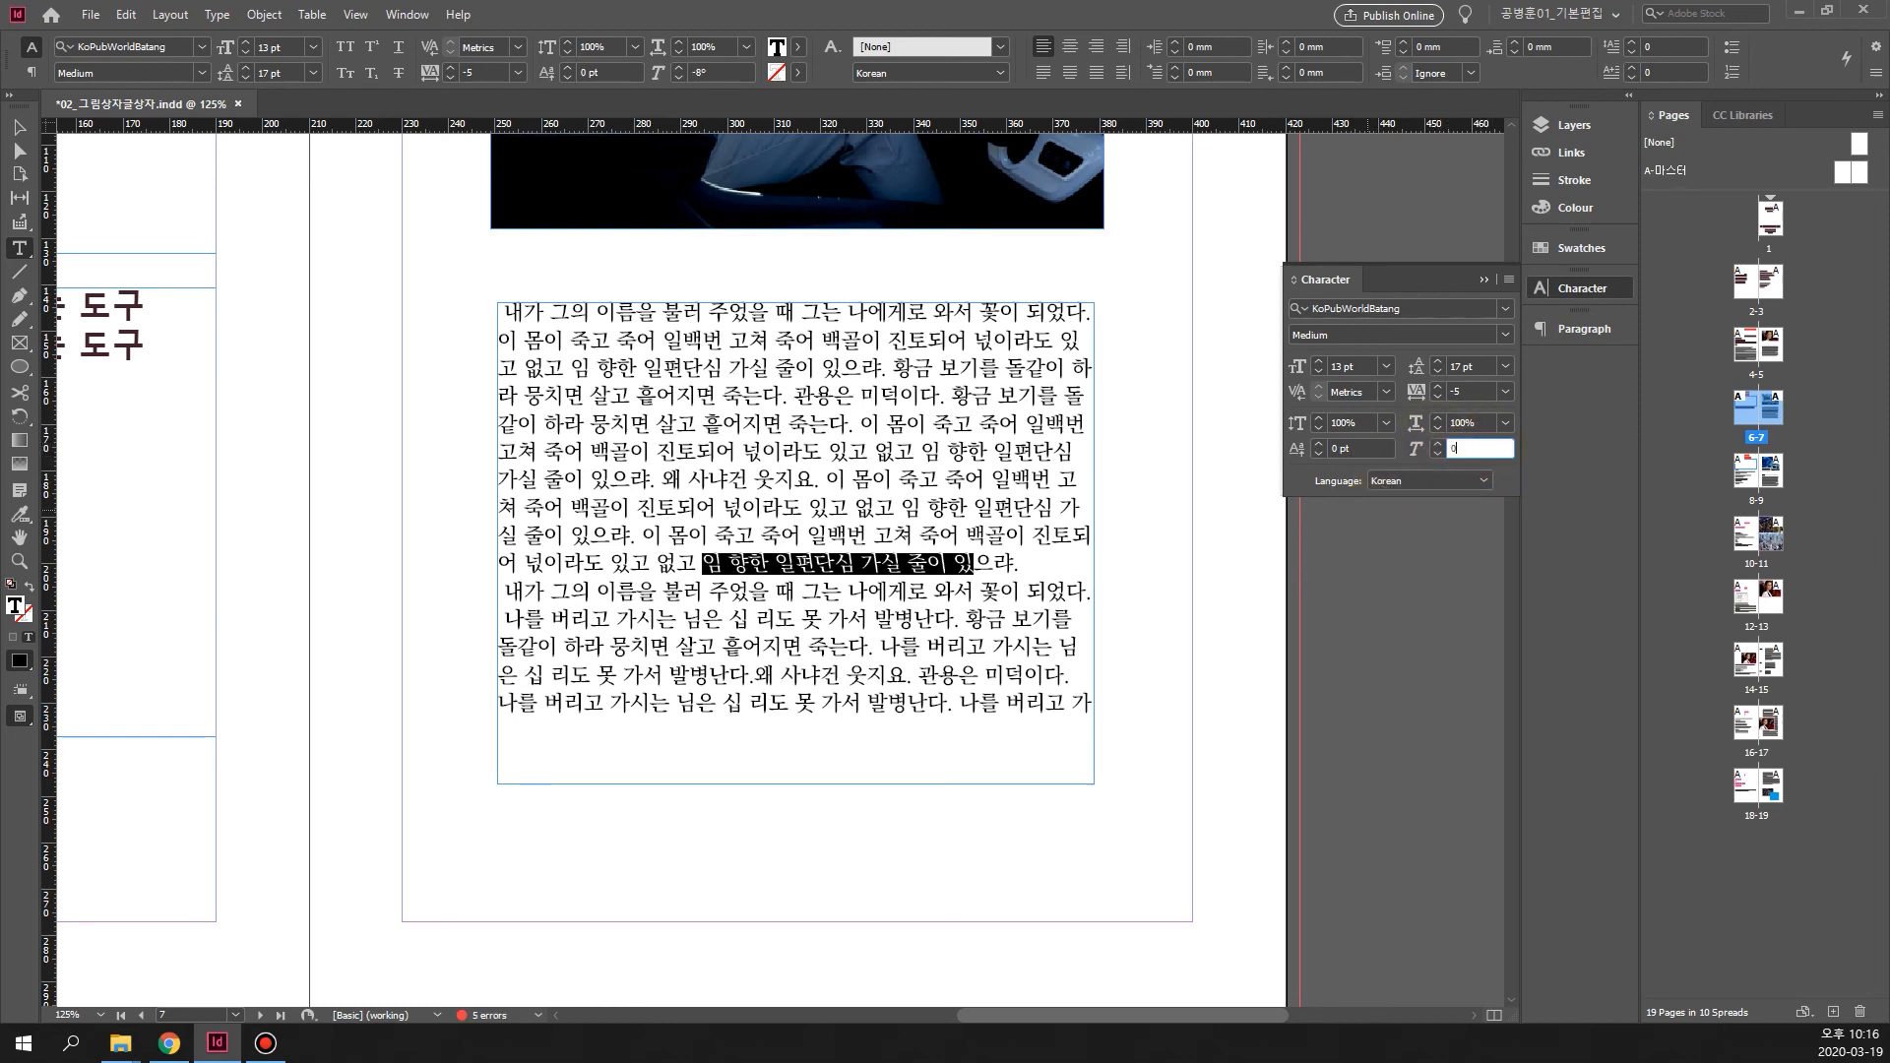
click(1370, 515)
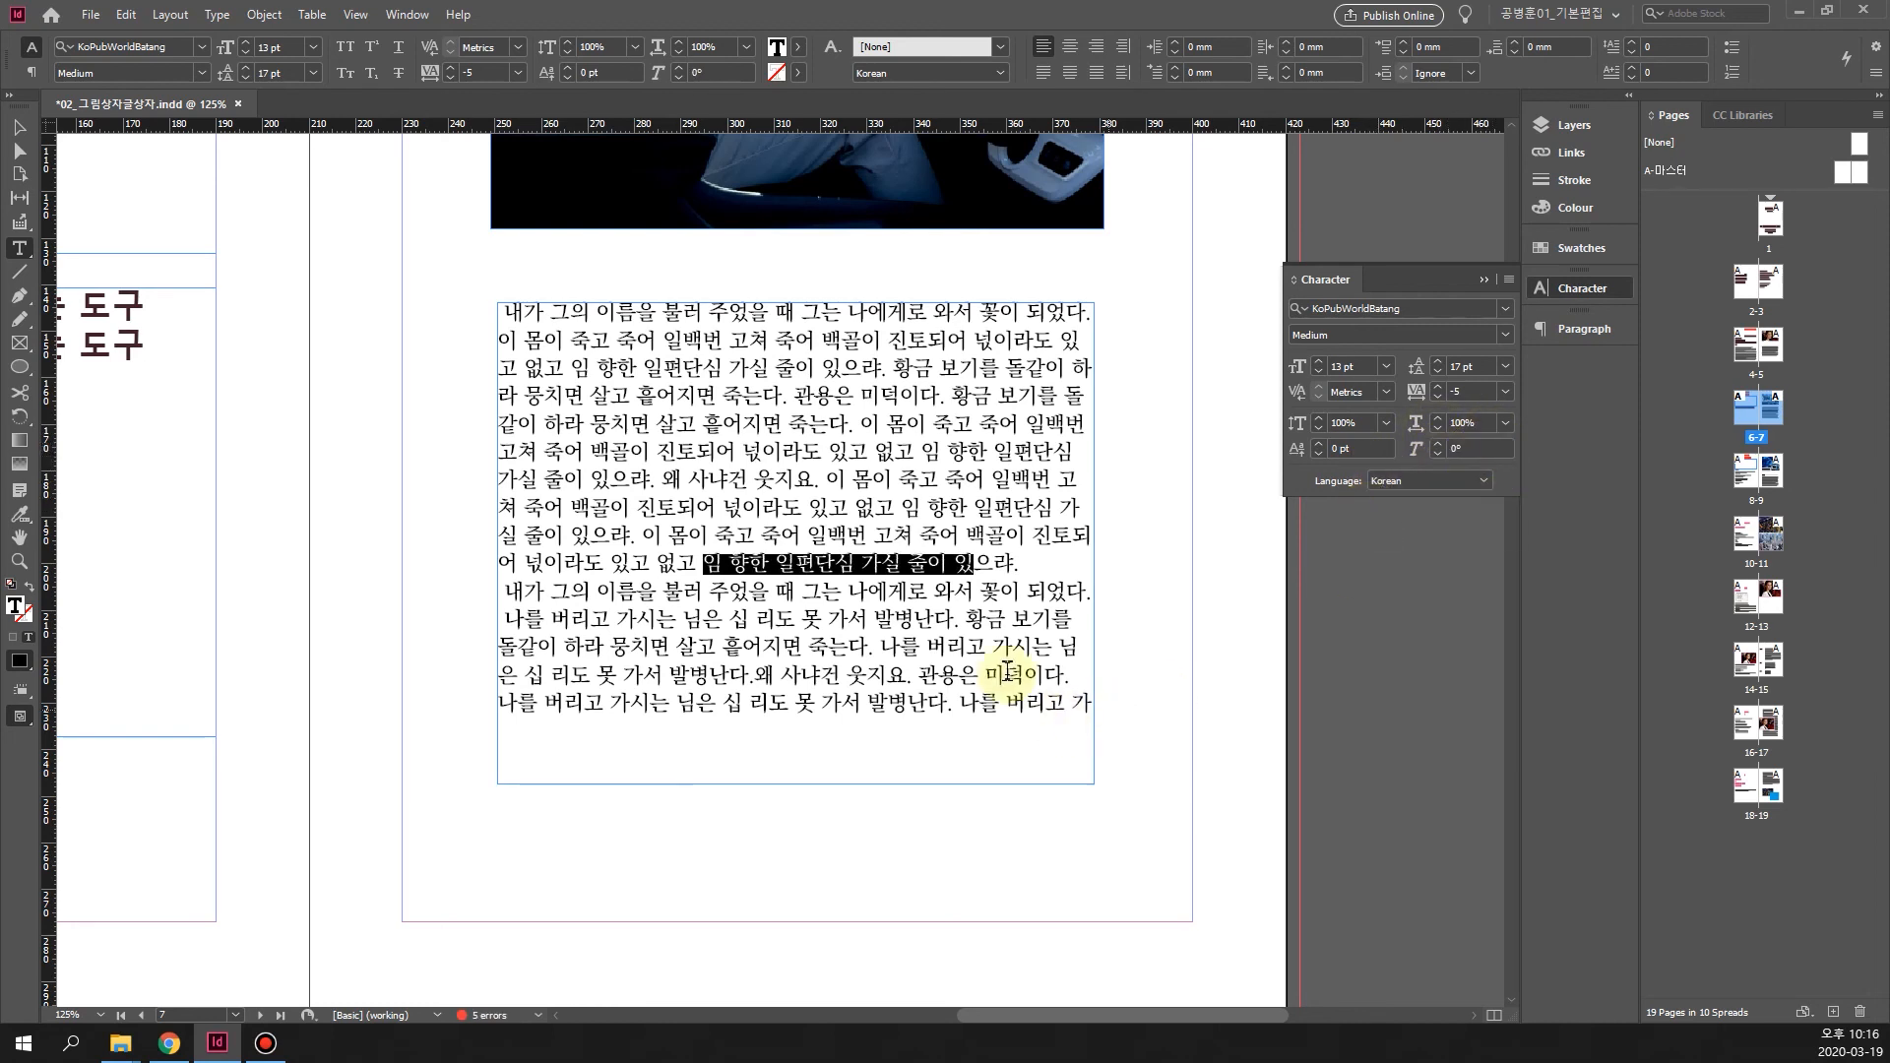
click(868, 617)
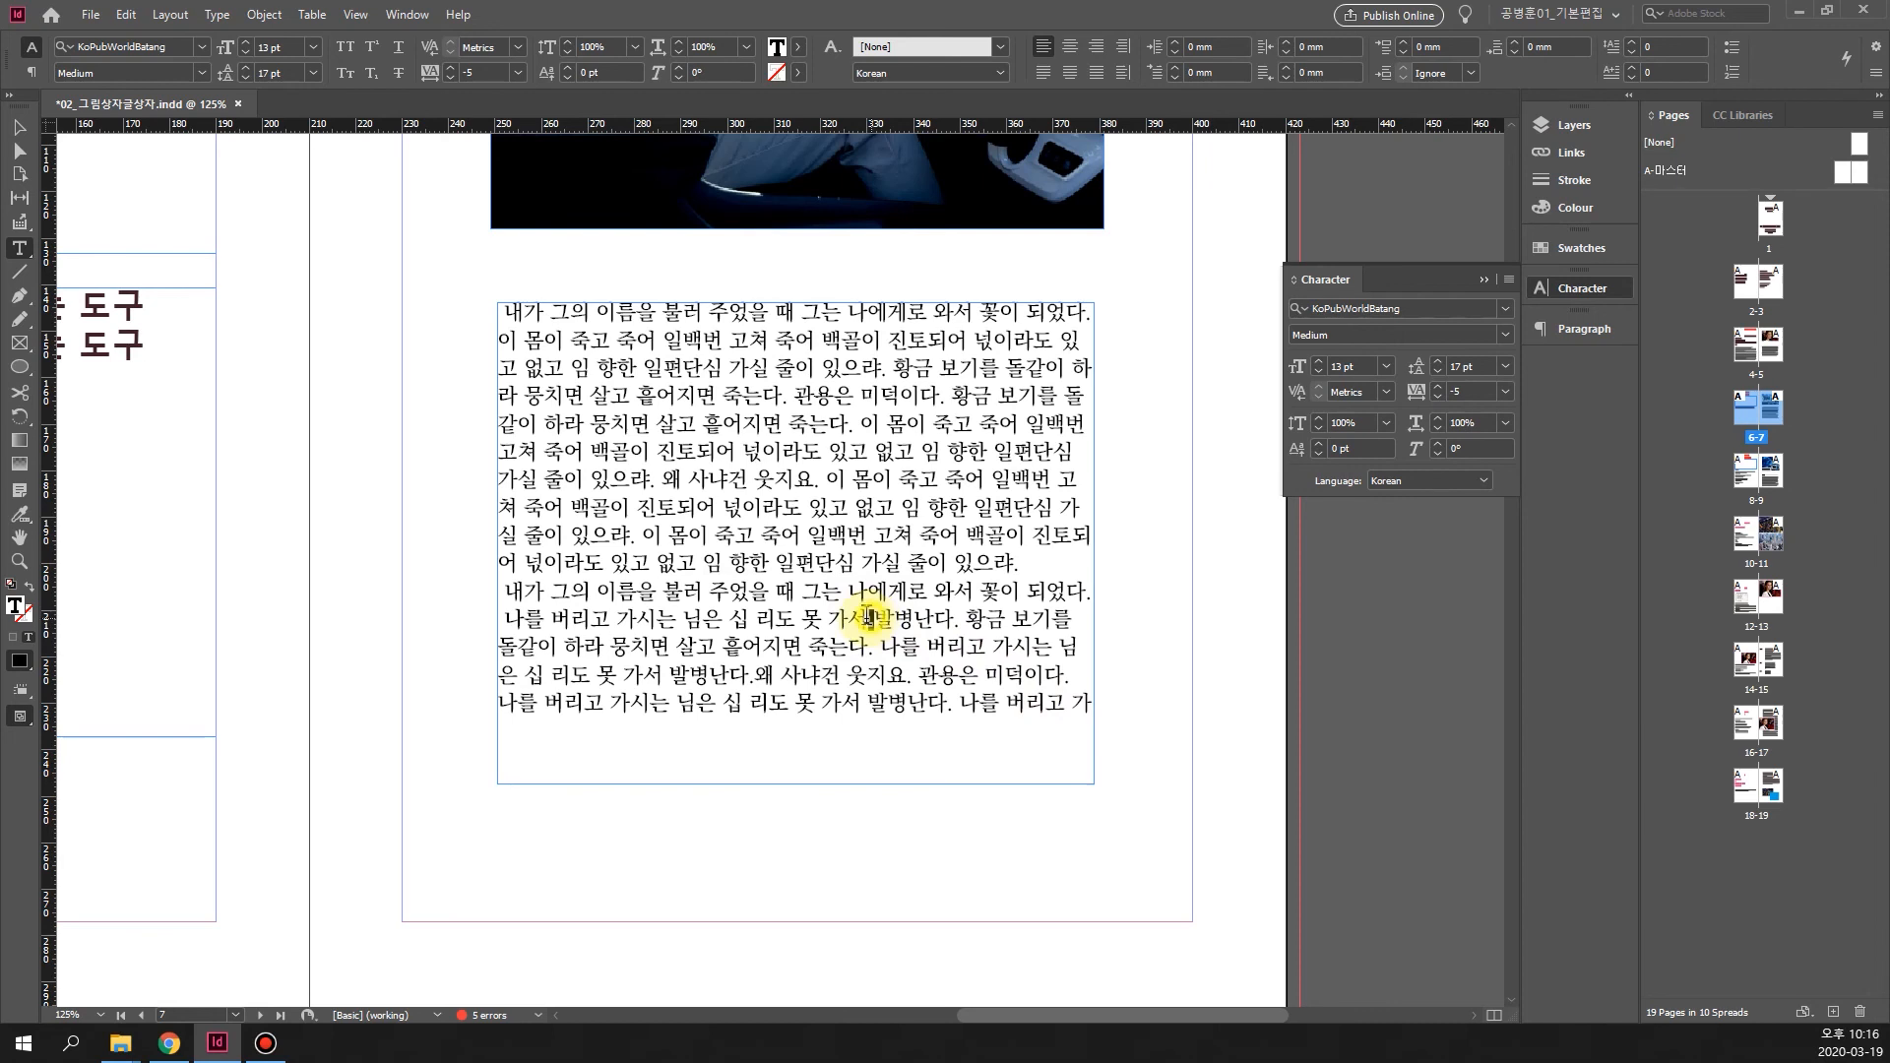
click(870, 679)
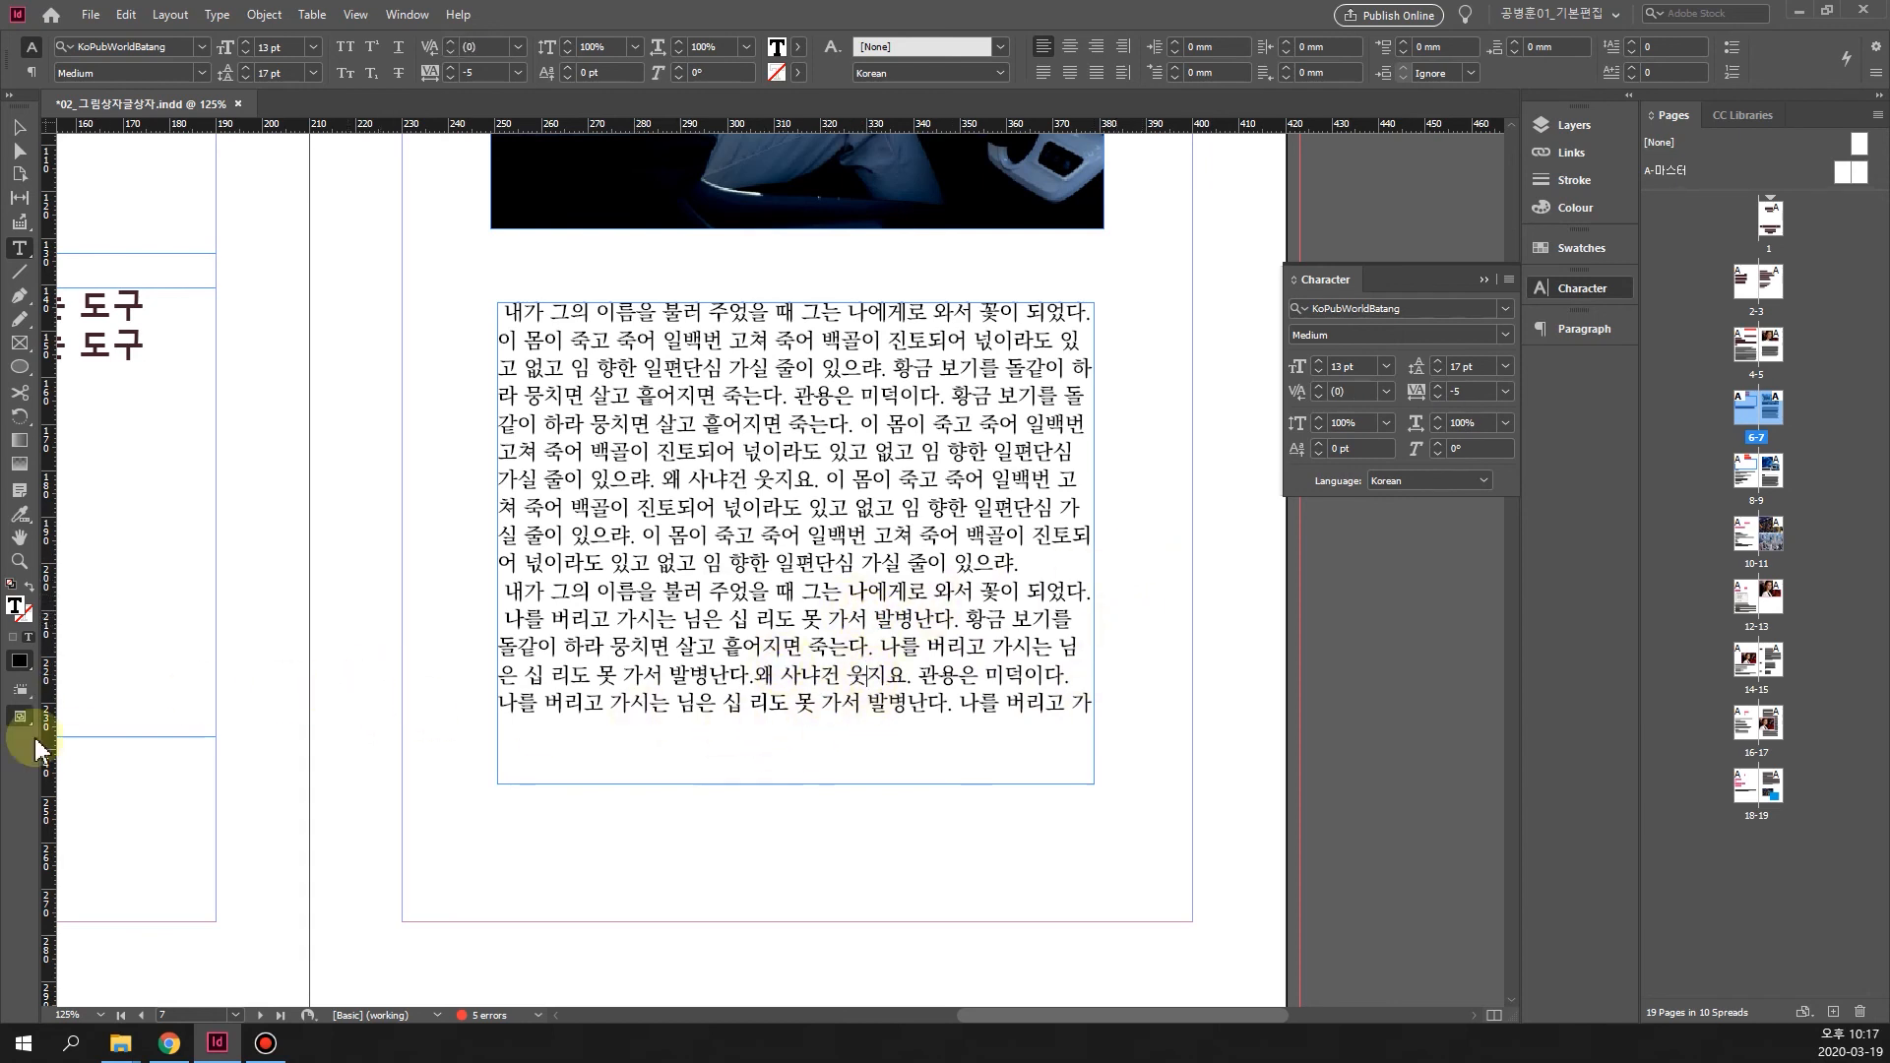